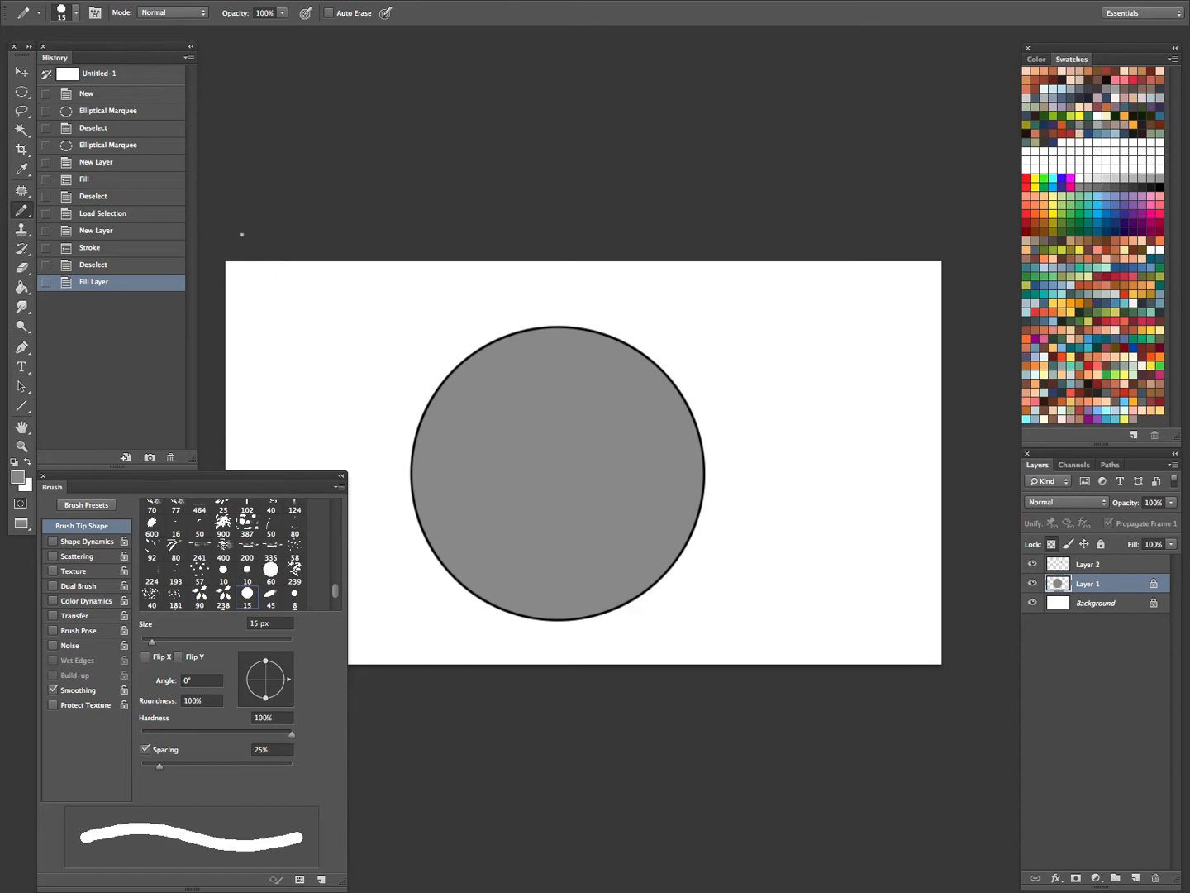
Switch to the Brush tool with the soft brush preset
{"action": "left_click", "coordinate": [38, 13]}
{"action": "left_click_drag", "start_coordinate": [171, 403], "coordinate": [170, 450]}
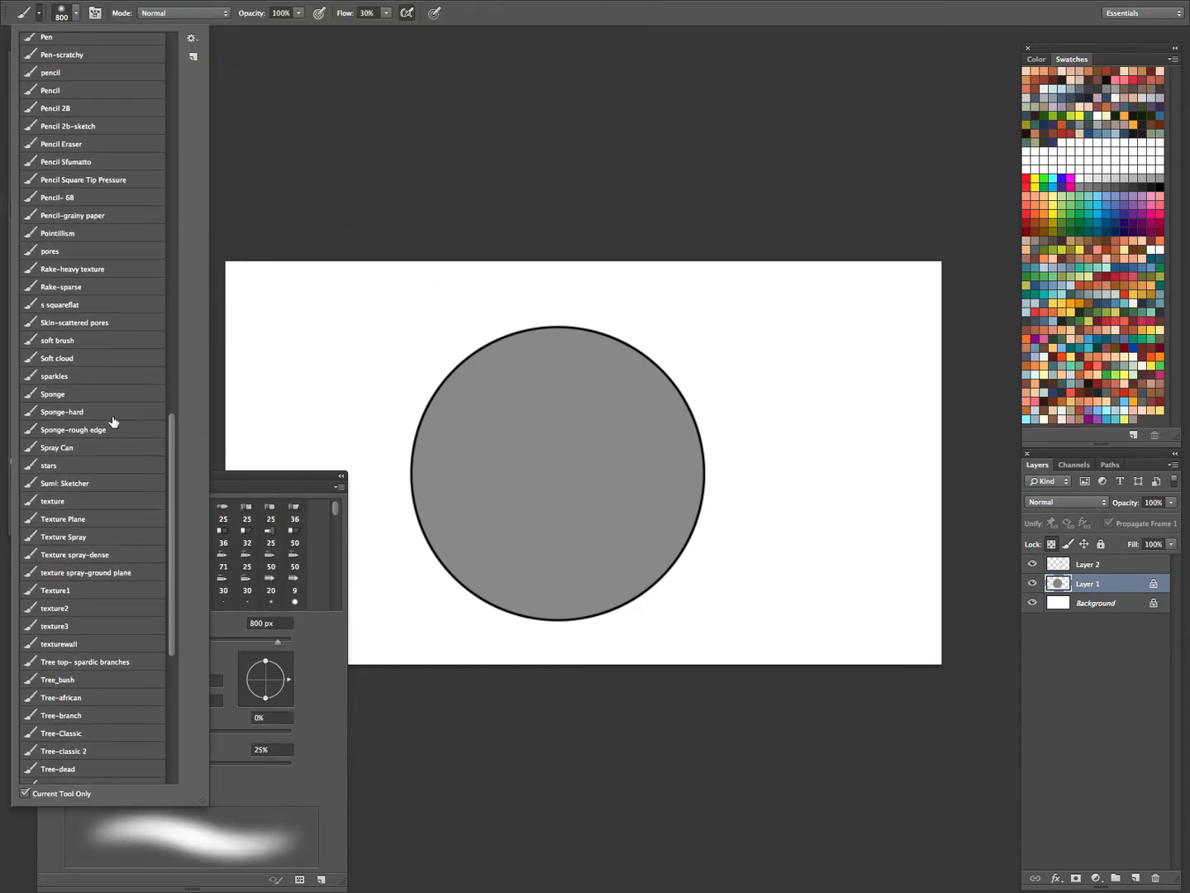
{"action": "left_click", "coordinate": [91, 342]}
{"action": "left_click", "coordinate": [550, 11]}
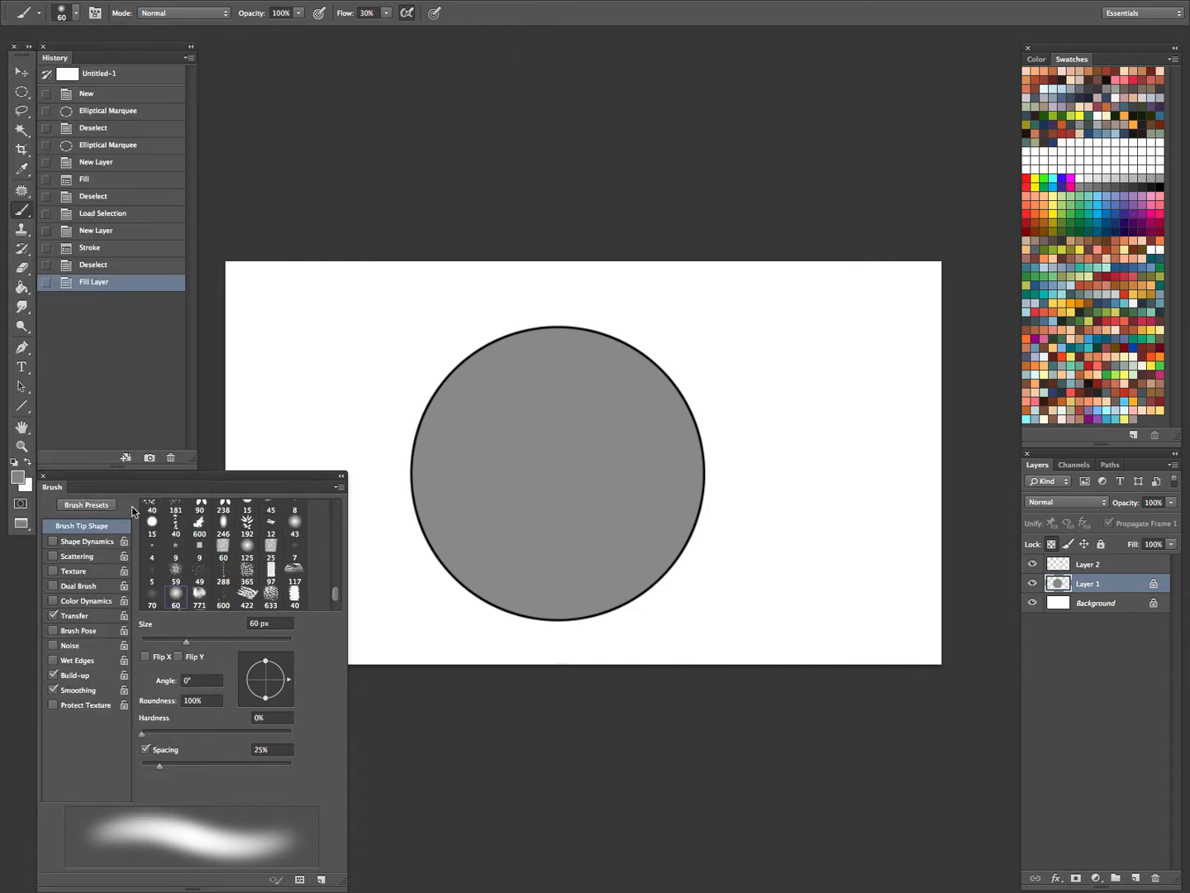
Try a soft round tip with shape dynamics from the brush presets
{"action": "left_click", "coordinate": [82, 505]}
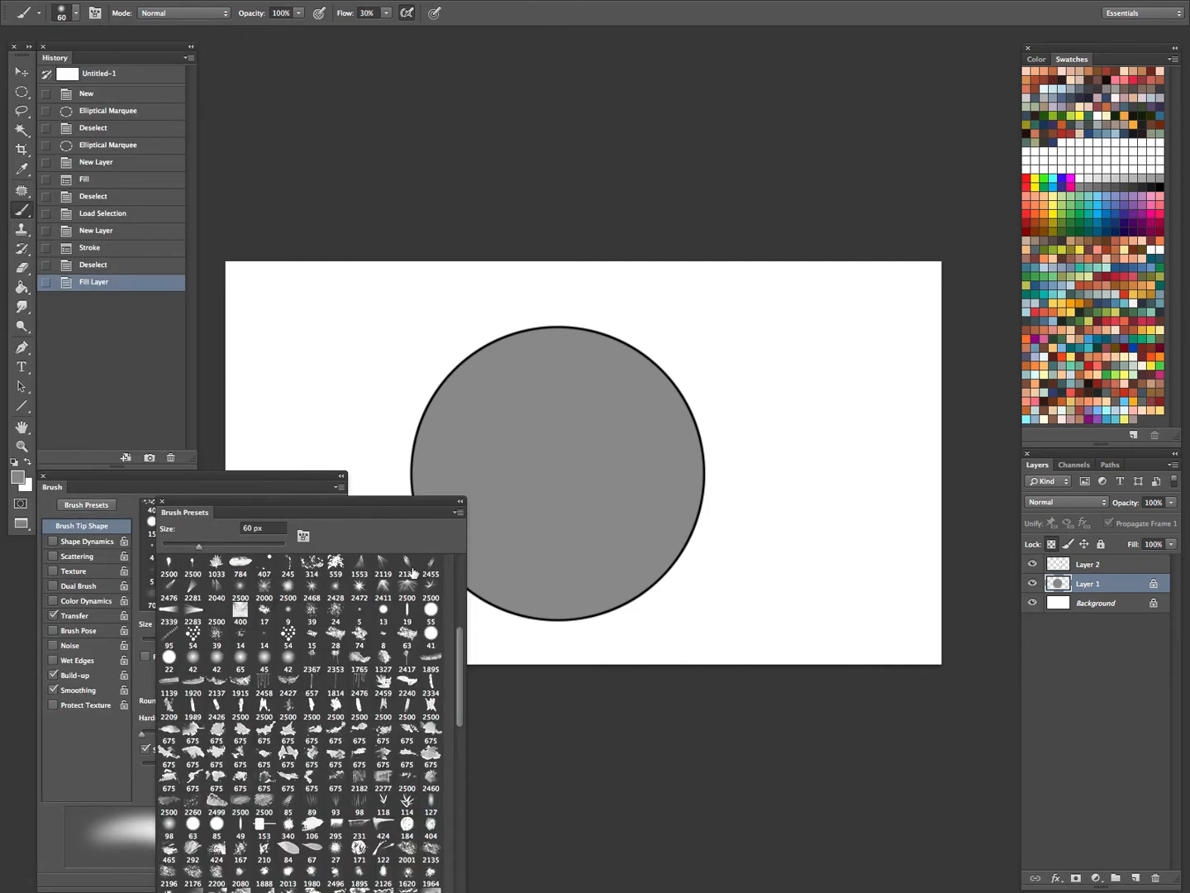
{"action": "left_click_drag", "start_coordinate": [459, 629], "coordinate": [460, 537]}
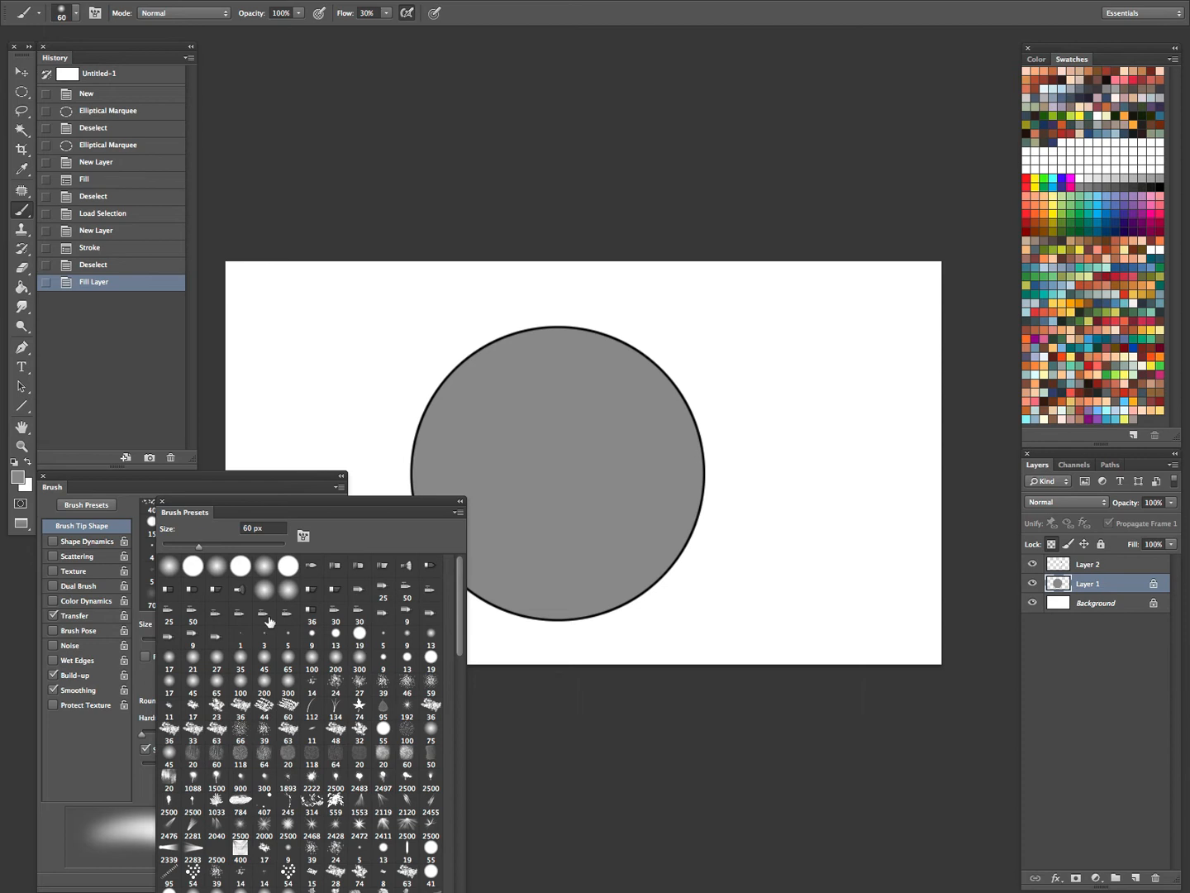
{"action": "left_click", "coordinate": [286, 590]}
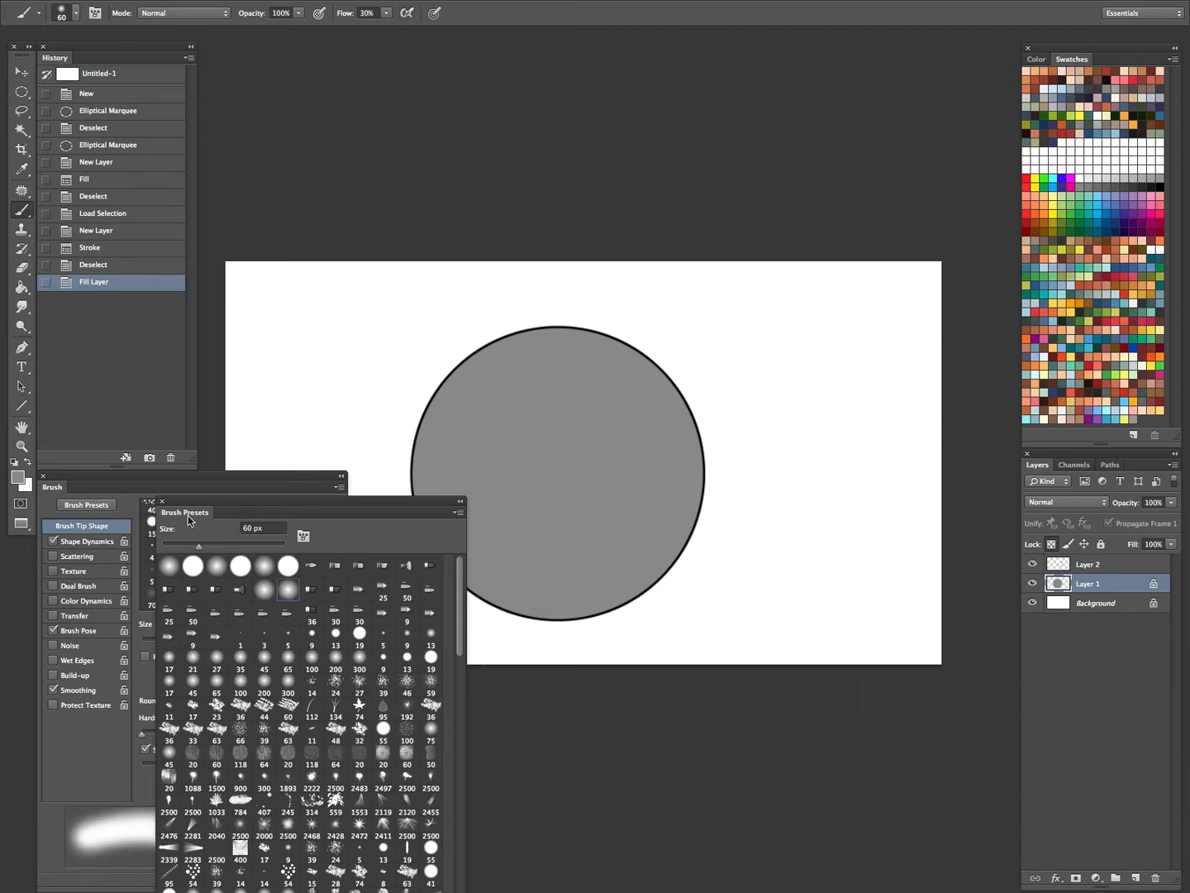
{"action": "left_click", "coordinate": [174, 486]}
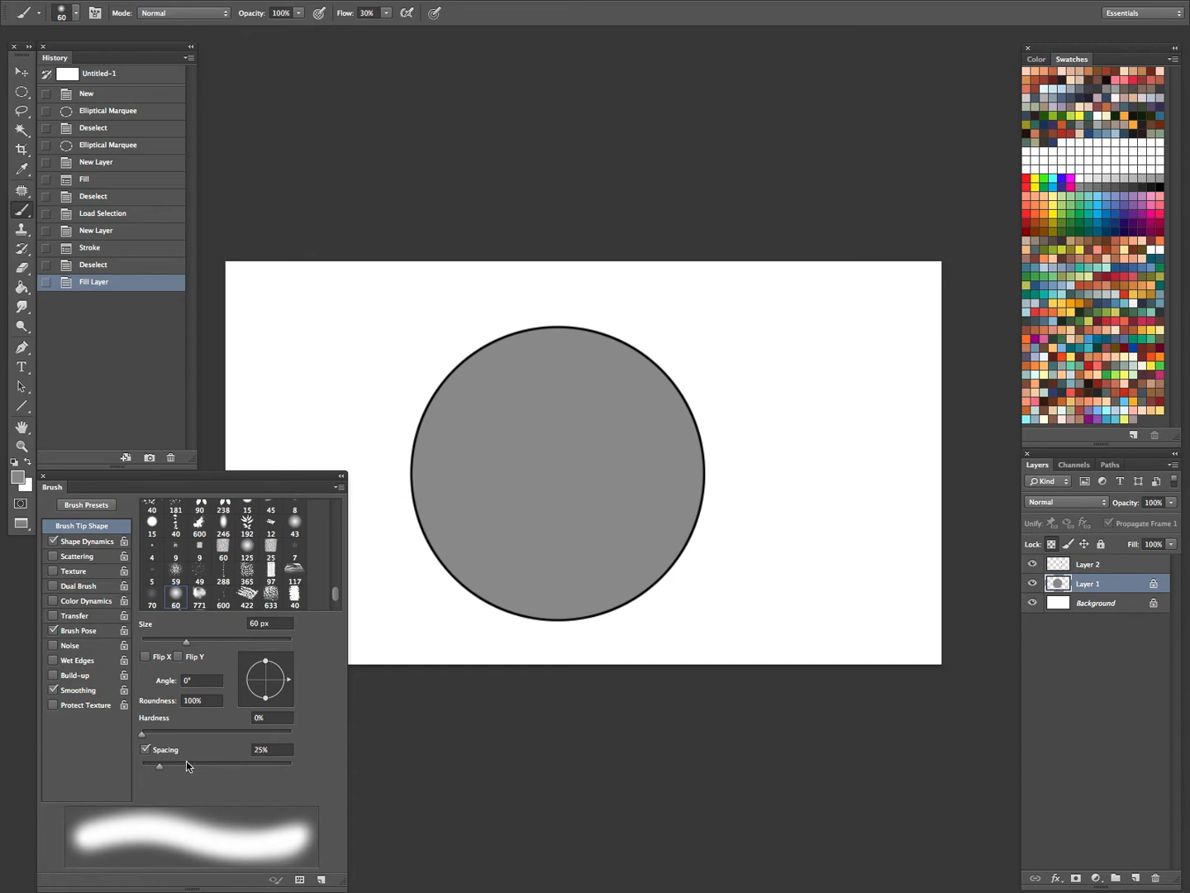
Try the round brush at 200 px and the soft 21 px tip
{"action": "key", "text": "bracketright"}
{"action": "key", "text": "bracketright"}
{"action": "key", "text": "bracketright"}
{"action": "key", "text": "bracketright"}
{"action": "key", "text": "bracketright"}
{"action": "key", "text": "bracketright"}
{"action": "key", "text": "bracketright"}
{"action": "key", "text": "bracketright"}
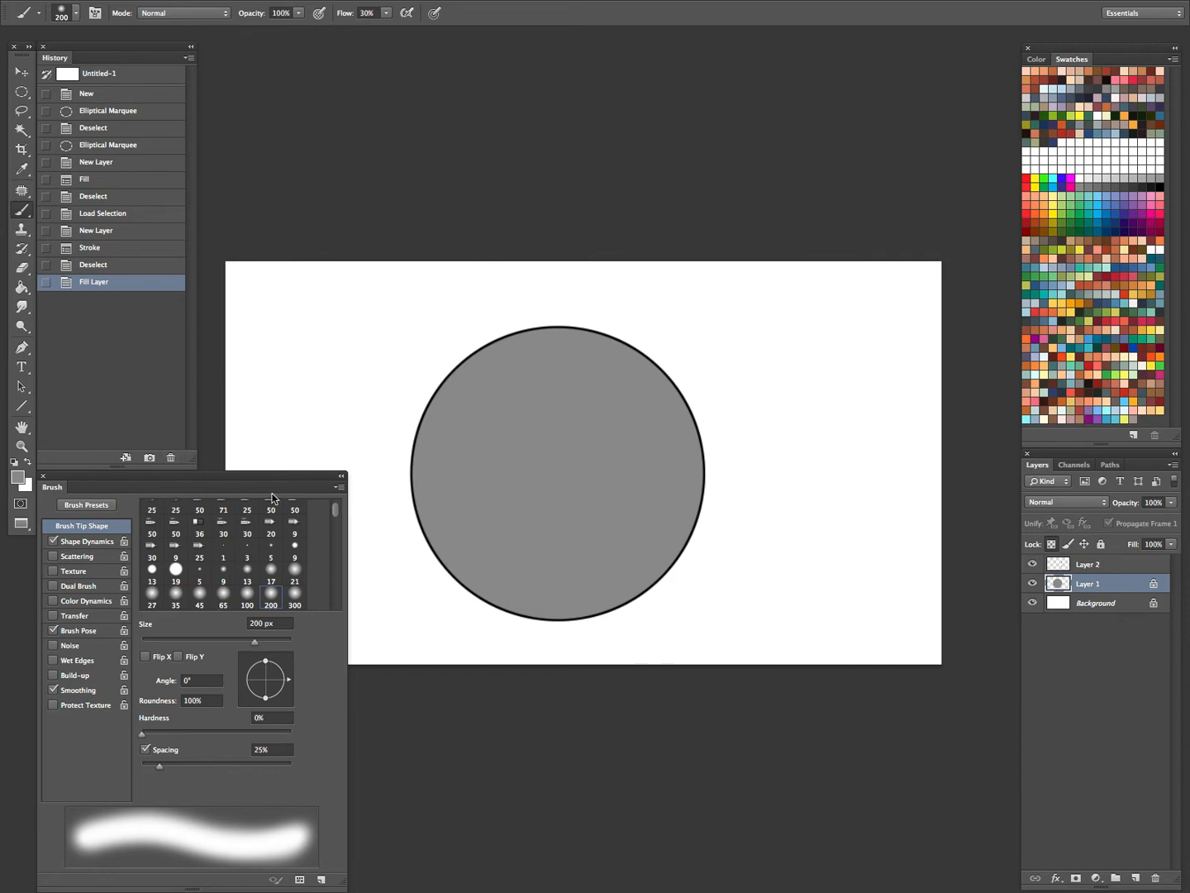
{"action": "left_click", "coordinate": [293, 570]}
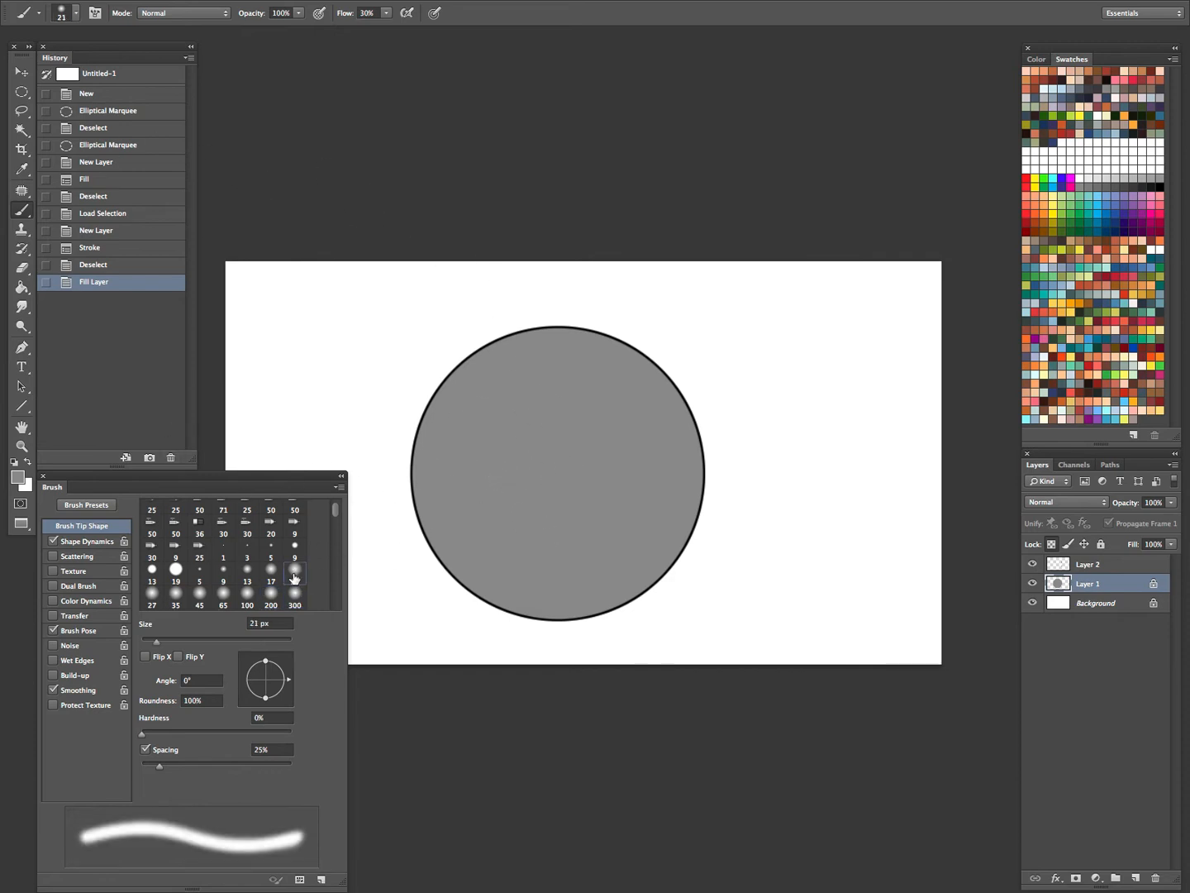
Compare the Soft cloud preset and return to the soft brush preset
{"action": "left_click", "coordinate": [27, 16]}
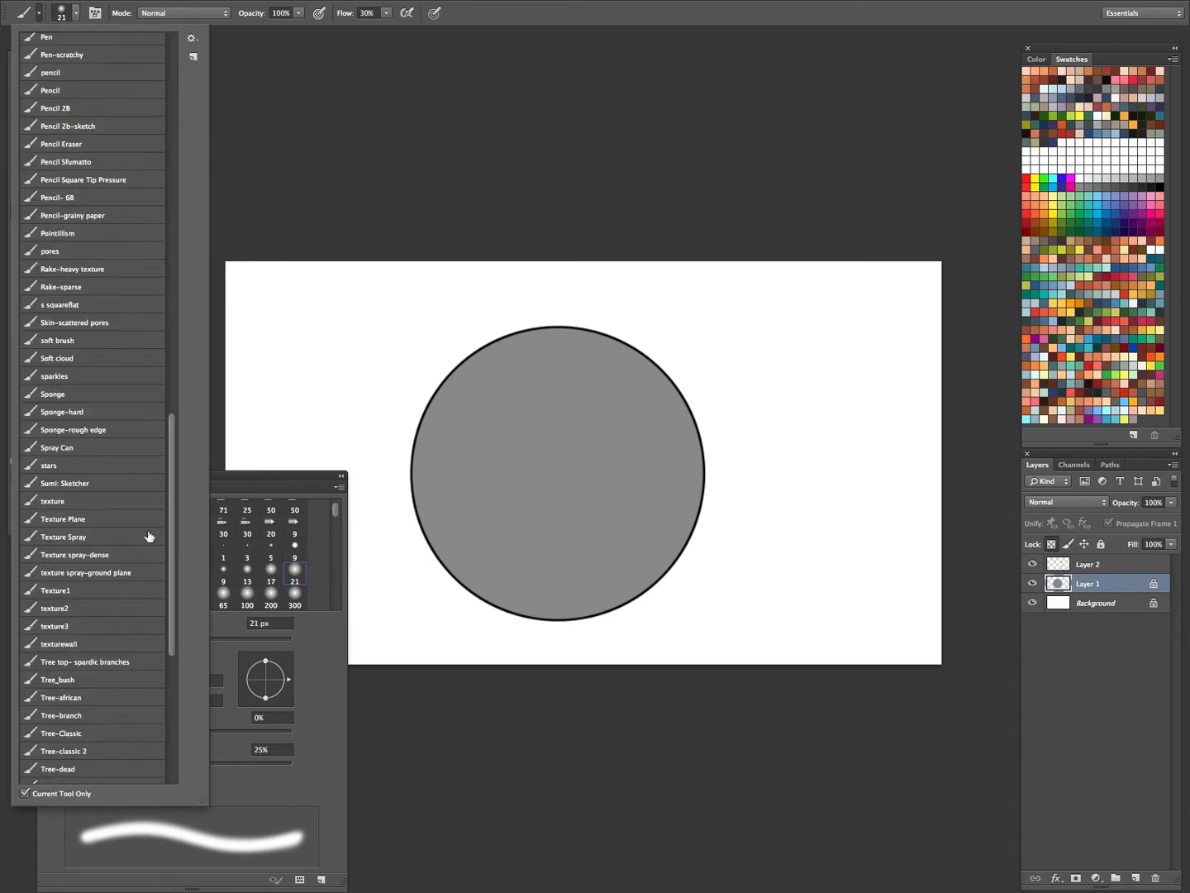
{"action": "left_click", "coordinate": [68, 360]}
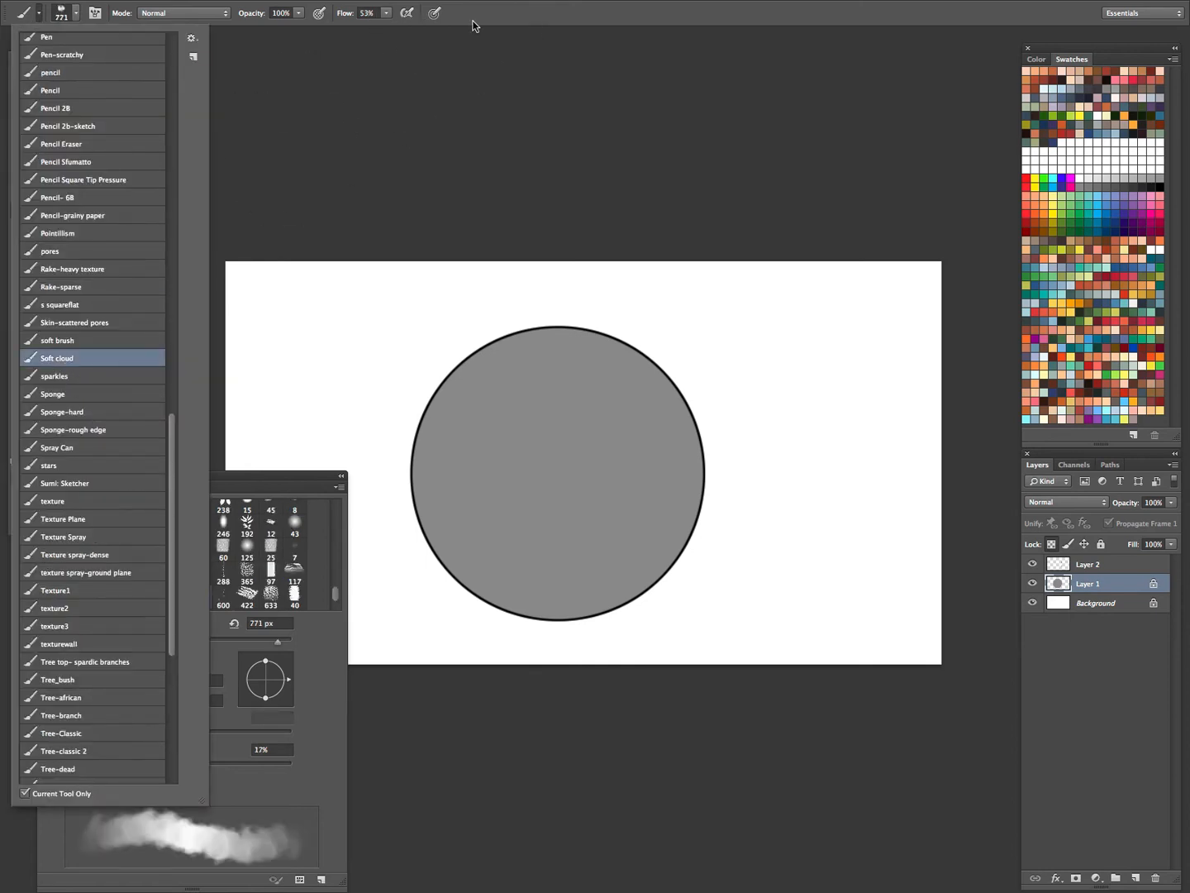
{"action": "left_click", "coordinate": [80, 341]}
{"action": "left_click", "coordinate": [534, 36]}
Load the Layer 1 circle as a selection and enlarge the soft brush to 1200 px
{"action": "key", "text": "bracketright"}
{"action": "key", "text": "bracketright"}
{"action": "key", "text": "bracketright"}
{"action": "key", "text": "bracketright"}
{"action": "key", "text": "bracketright"}
{"action": "key", "text": "bracketright"}
{"action": "key", "text": "bracketright"}
{"action": "key", "text": "bracketright"}
{"action": "key", "text": "bracketright"}
{"action": "key", "text": "bracketright"}
{"action": "key", "text": "bracketright"}
{"action": "key", "text": "bracketright"}
{"action": "key", "text": "bracketright"}
{"action": "key", "text": "bracketright"}
{"action": "key", "text": "bracketright"}
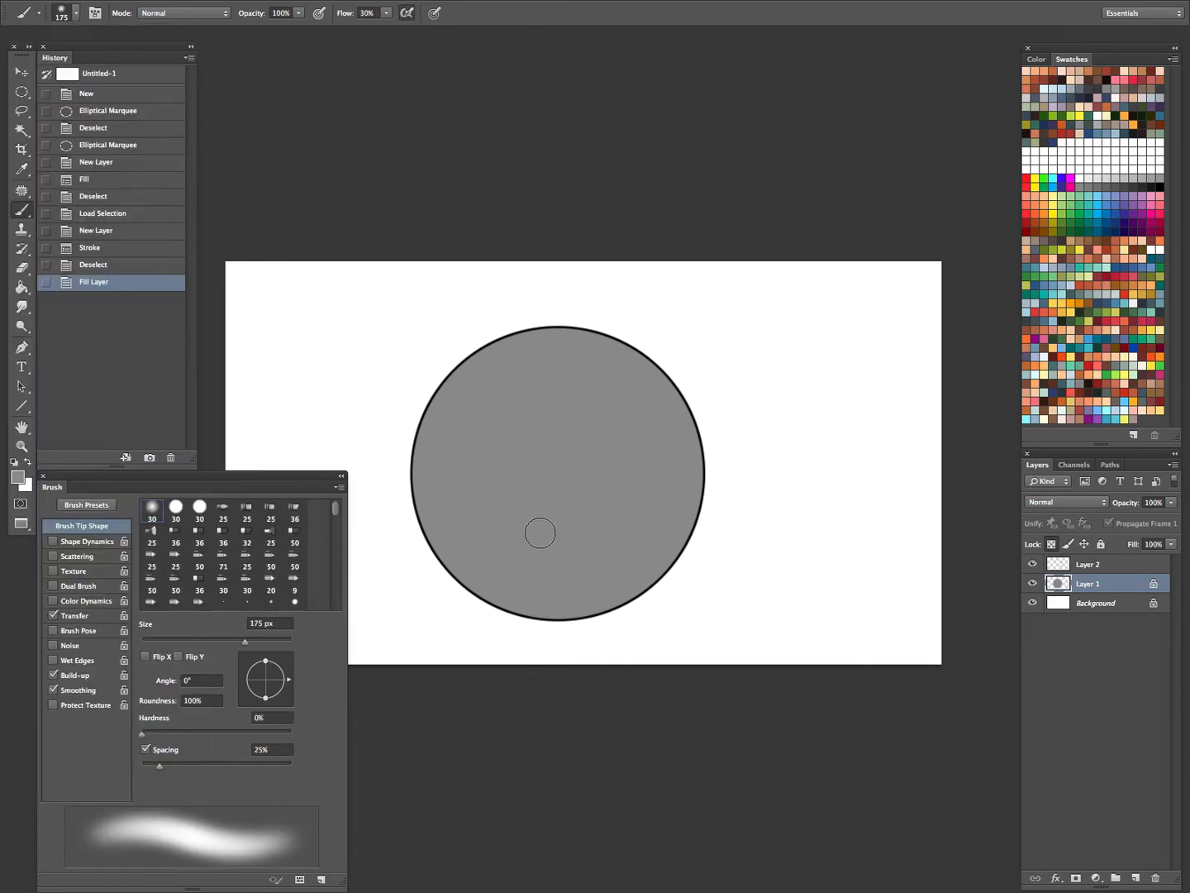
{"action": "key", "text": "bracketright"}
{"action": "left_click", "coordinate": [1059, 586], "text": "ctrl"}
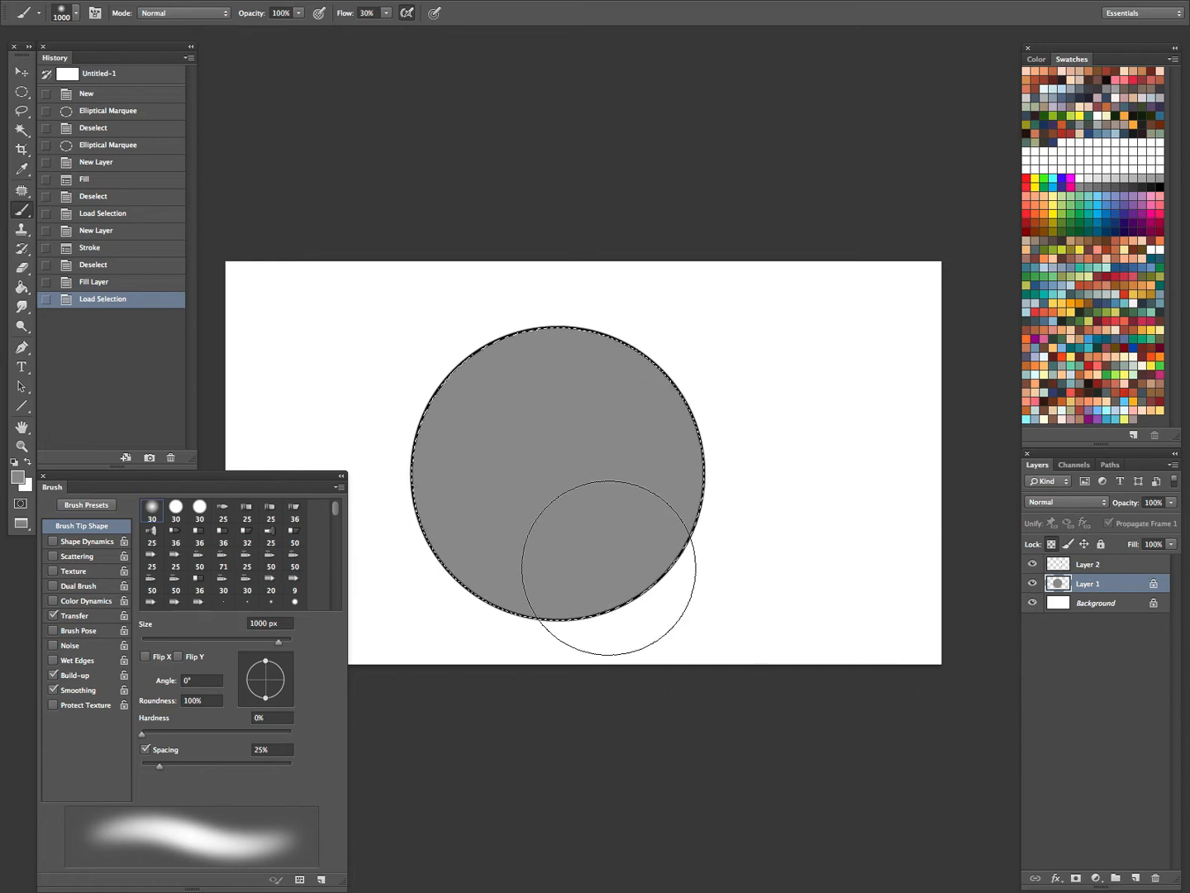
{"action": "key", "text": "bracketright"}
{"action": "key", "text": "bracketright"}
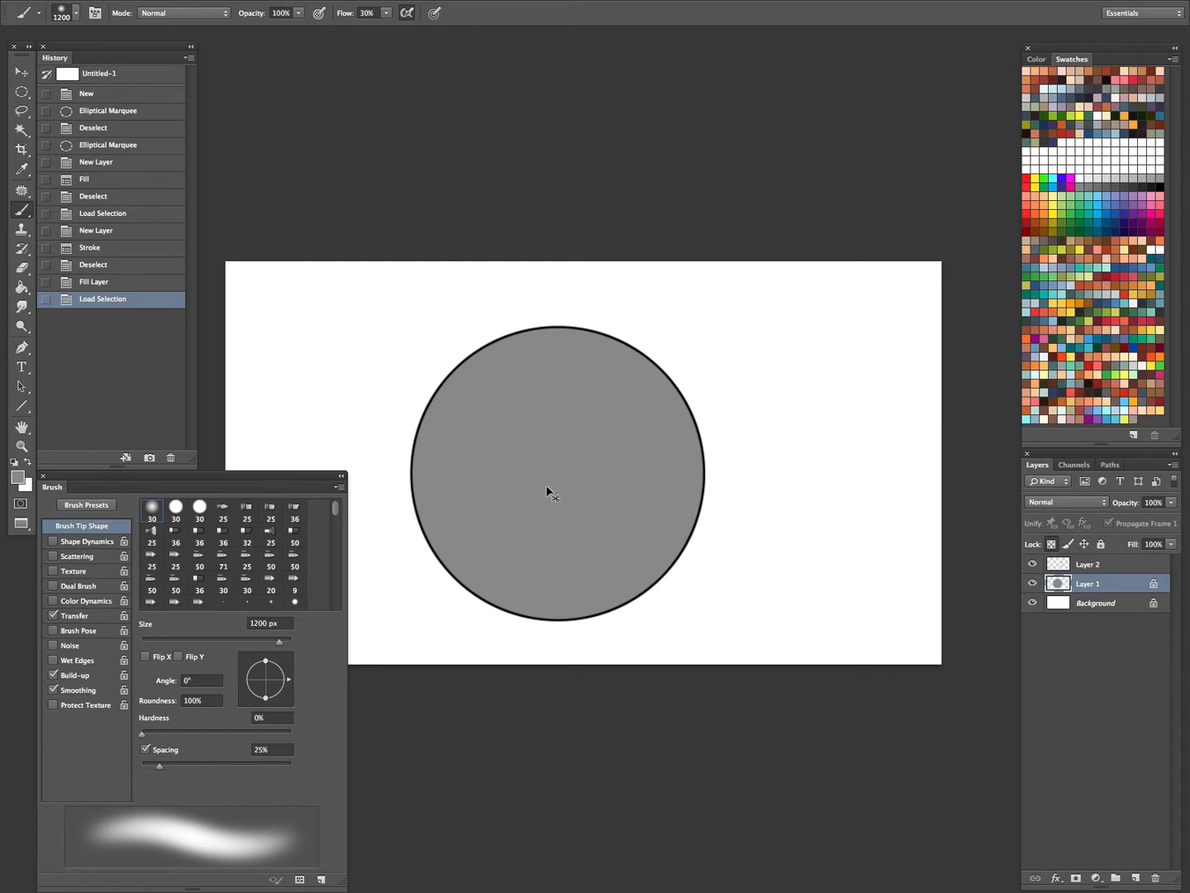
{"action": "key", "text": "ctrl+u"}
{"action": "mouse_move", "coordinate": [975, 294]}
{"action": "left_mouse_down"}
{"action": "mouse_move", "coordinate": [961, 299]}
{"action": "mouse_move", "coordinate": [962, 257]}
{"action": "left_mouse_up"}
{"action": "left_click", "coordinate": [1146, 162]}
Fill the circle with bright red and darken it with Hue/Saturation at Saturation -34 and Lightness -46
{"action": "key", "text": "alt+BackSpace"}
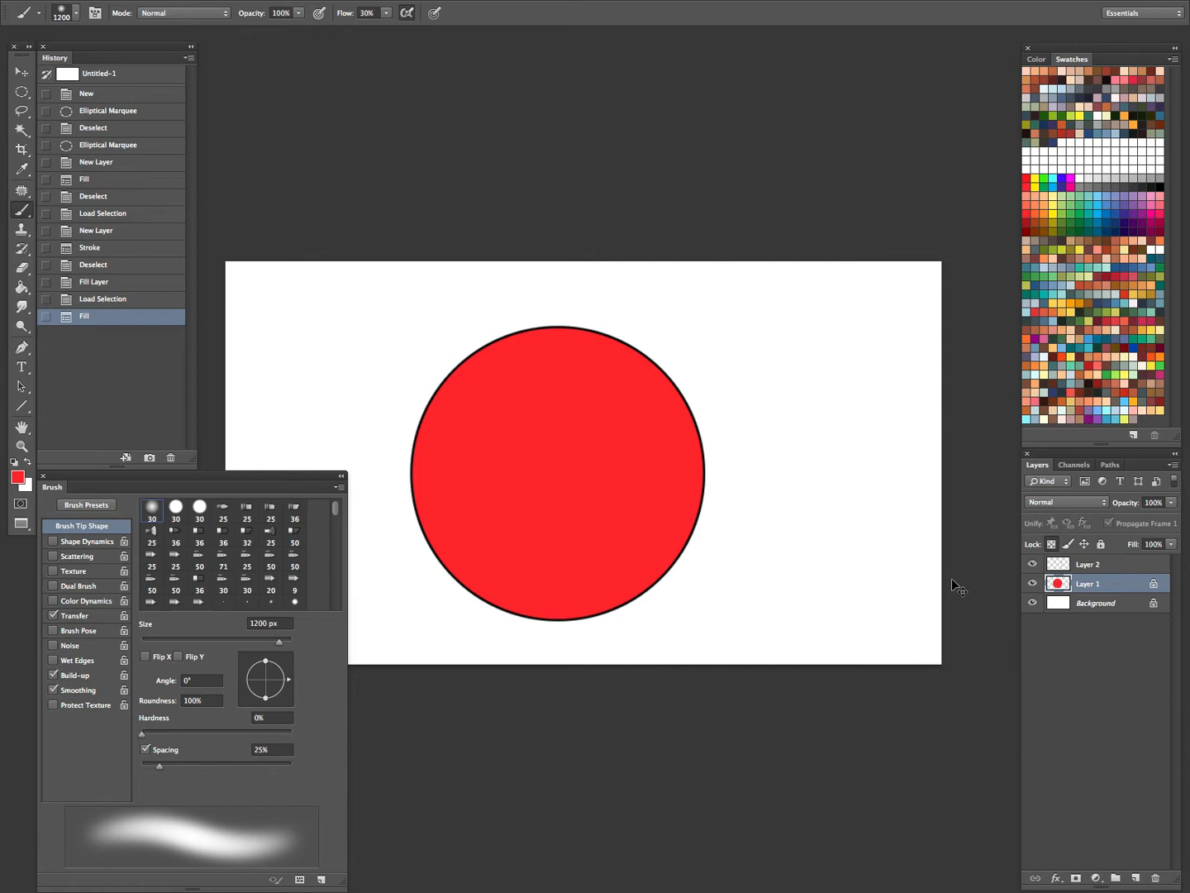
{"action": "key", "text": "ctrl+u"}
{"action": "mouse_move", "coordinate": [975, 255]}
{"action": "left_mouse_down"}
{"action": "mouse_move", "coordinate": [956, 257]}
{"action": "mouse_move", "coordinate": [943, 298]}
{"action": "mouse_move", "coordinate": [952, 258]}
{"action": "left_mouse_up"}
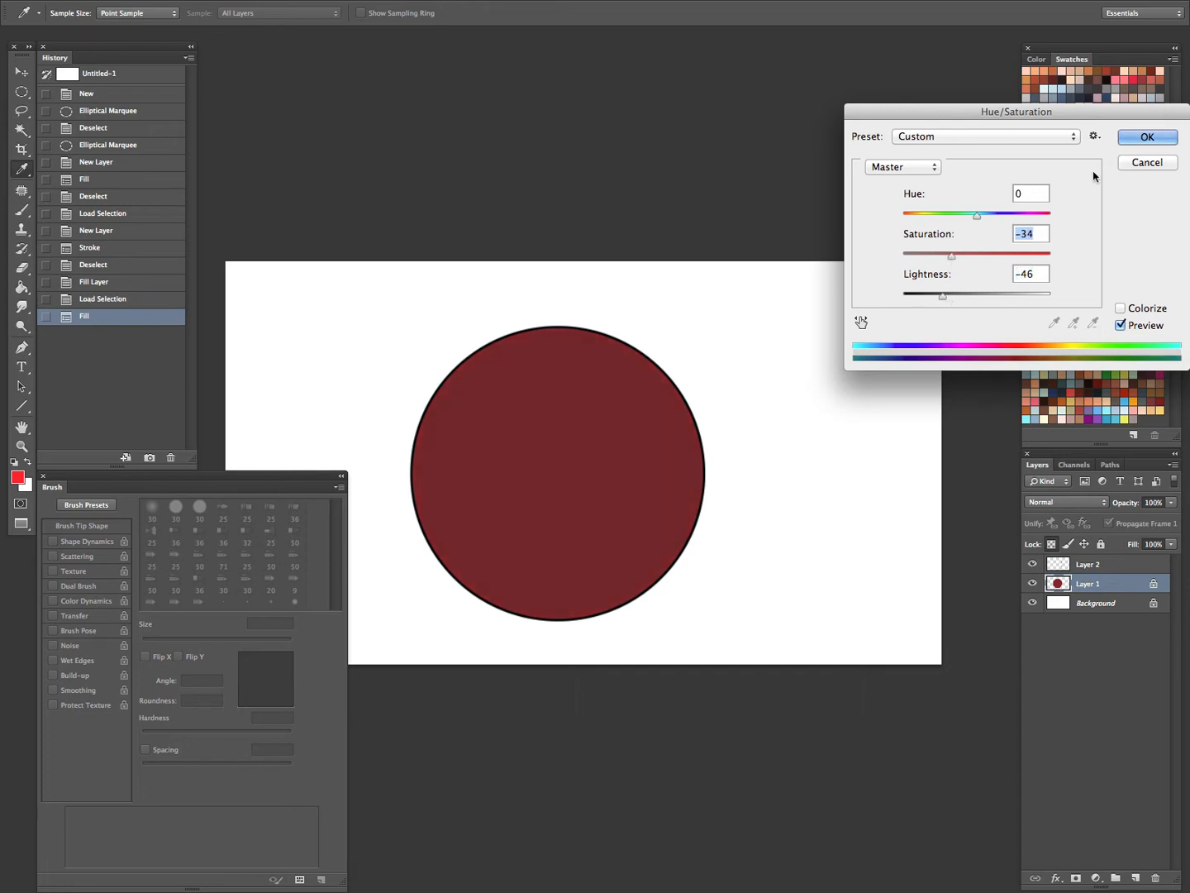
{"action": "left_click", "coordinate": [1146, 138]}
Pick a deep red swatch and paint soft strokes over the circle's centre and upper area, enlarging the brush to 1300 px
{"action": "left_click", "coordinate": [1033, 218]}
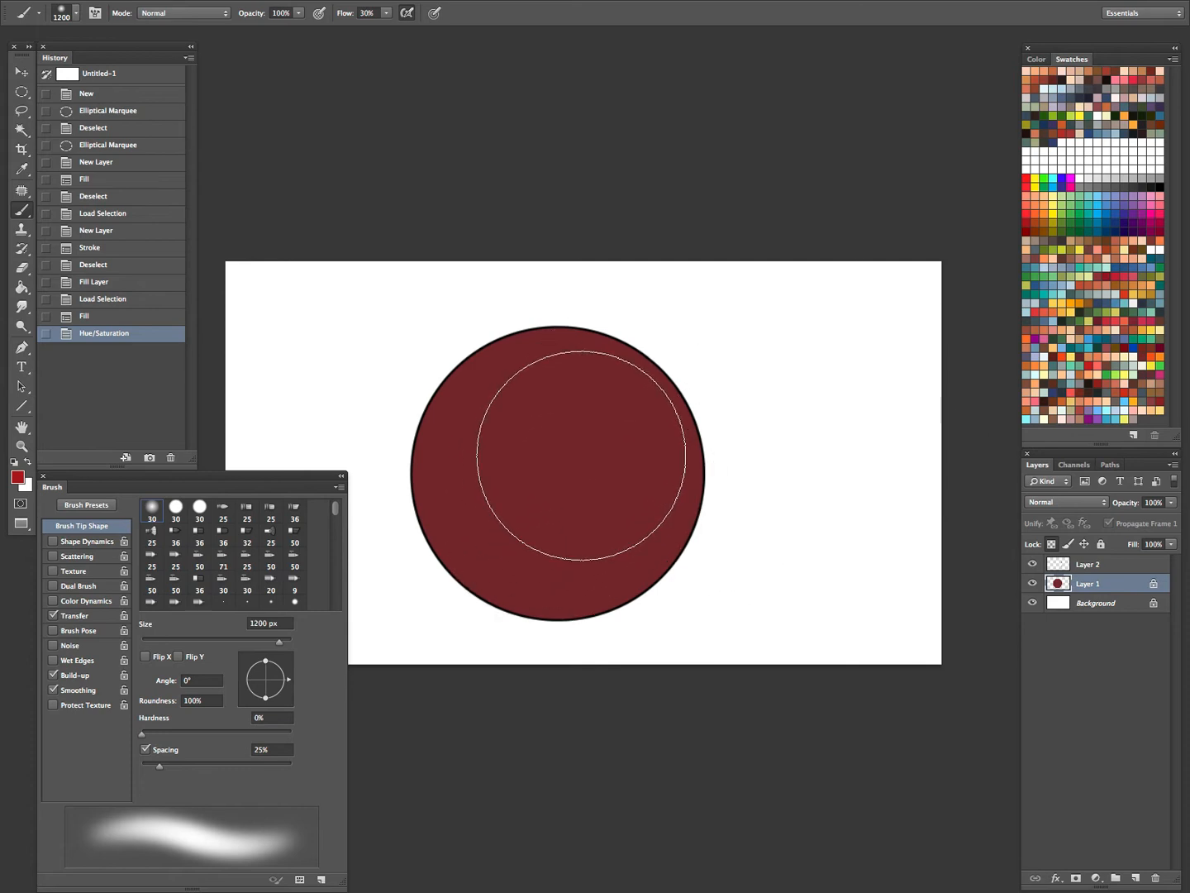
{"action": "left_click", "coordinate": [26, 486]}
{"action": "key", "text": "Return"}
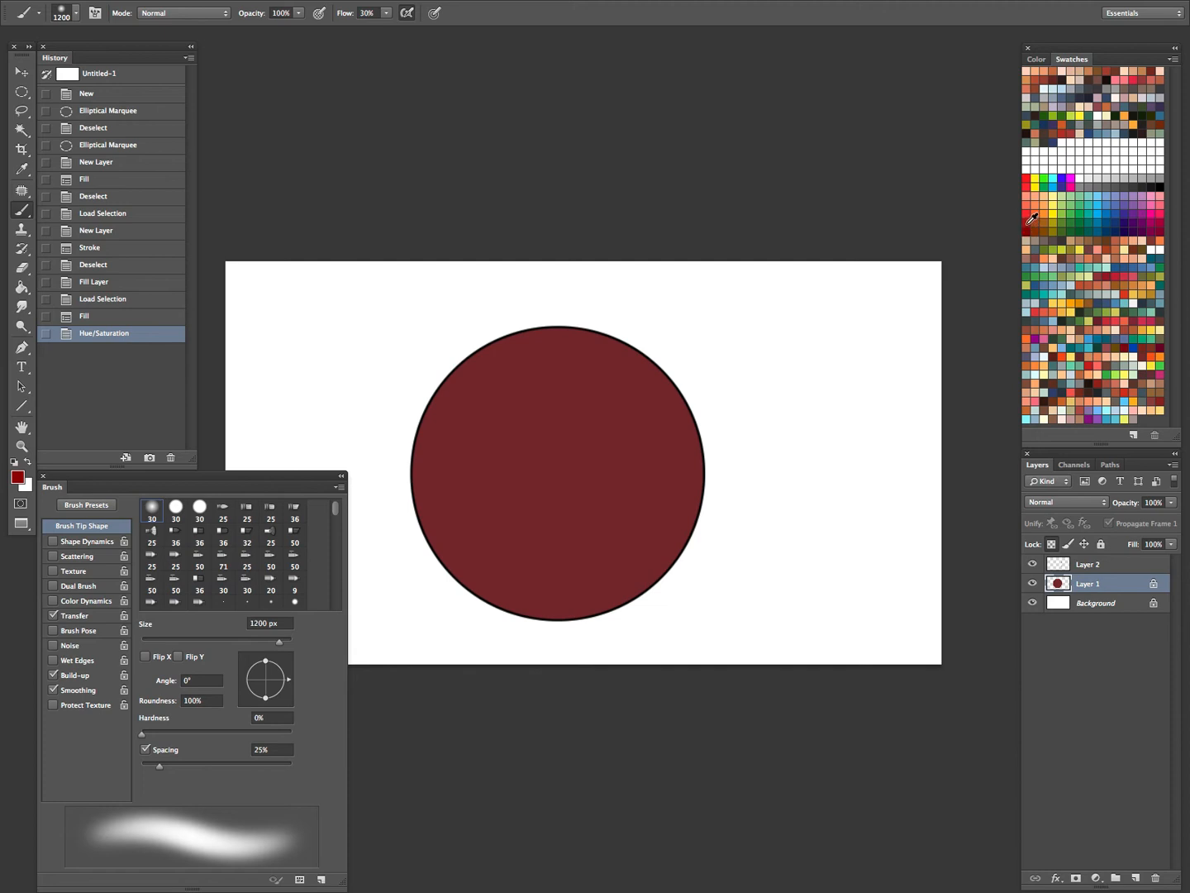
{"action": "mouse_move", "coordinate": [591, 430]}
{"action": "left_mouse_down"}
{"action": "mouse_move", "coordinate": [574, 452]}
{"action": "mouse_move", "coordinate": [589, 422]}
{"action": "mouse_move", "coordinate": [607, 452]}
{"action": "mouse_move", "coordinate": [597, 455]}
{"action": "mouse_move", "coordinate": [562, 393]}
{"action": "mouse_move", "coordinate": [609, 455]}
{"action": "mouse_move", "coordinate": [555, 486]}
{"action": "mouse_move", "coordinate": [597, 391]}
{"action": "mouse_move", "coordinate": [558, 425]}
{"action": "mouse_move", "coordinate": [607, 454]}
{"action": "mouse_move", "coordinate": [636, 402]}
{"action": "left_mouse_up"}
{"action": "key", "text": "bracketright"}
{"action": "mouse_move", "coordinate": [566, 390]}
{"action": "left_mouse_down"}
{"action": "mouse_move", "coordinate": [590, 391]}
{"action": "mouse_move", "coordinate": [603, 368]}
{"action": "left_mouse_up"}
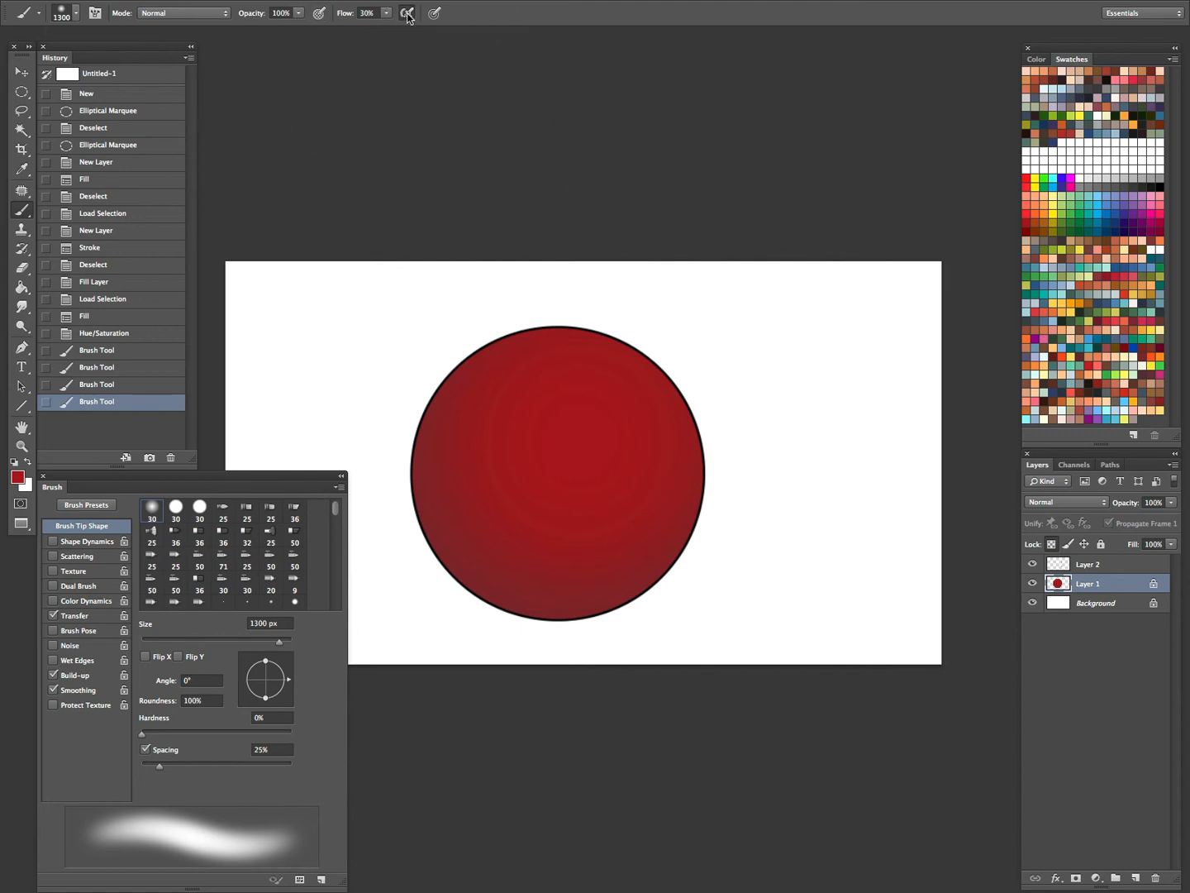
{"action": "mouse_move", "coordinate": [579, 463]}
{"action": "left_mouse_down"}
{"action": "mouse_move", "coordinate": [589, 504]}
{"action": "mouse_move", "coordinate": [562, 438]}
{"action": "mouse_move", "coordinate": [595, 483]}
{"action": "left_mouse_up"}
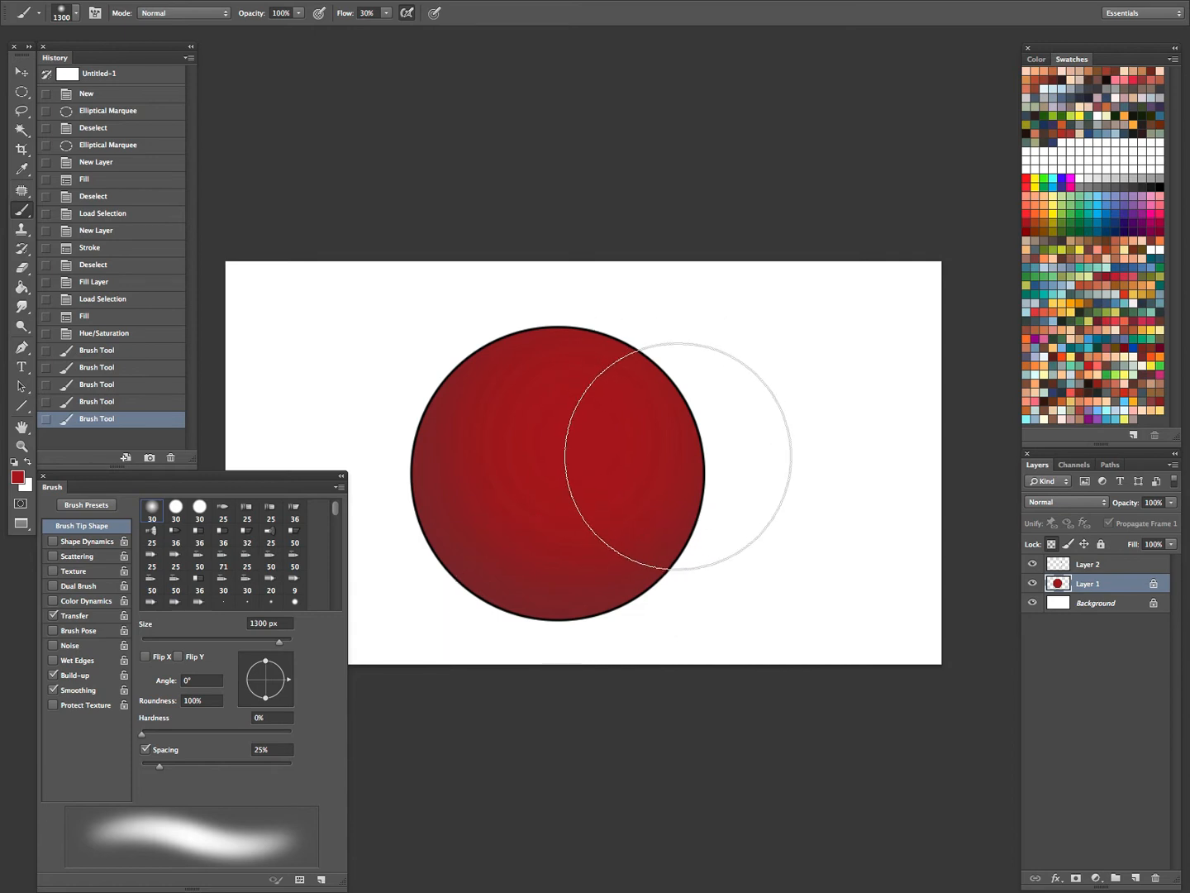
Deselect the circle and lasso a curved area following the sphere's upper edge
{"action": "key", "text": "l"}
{"action": "key", "text": "ctrl+d"}
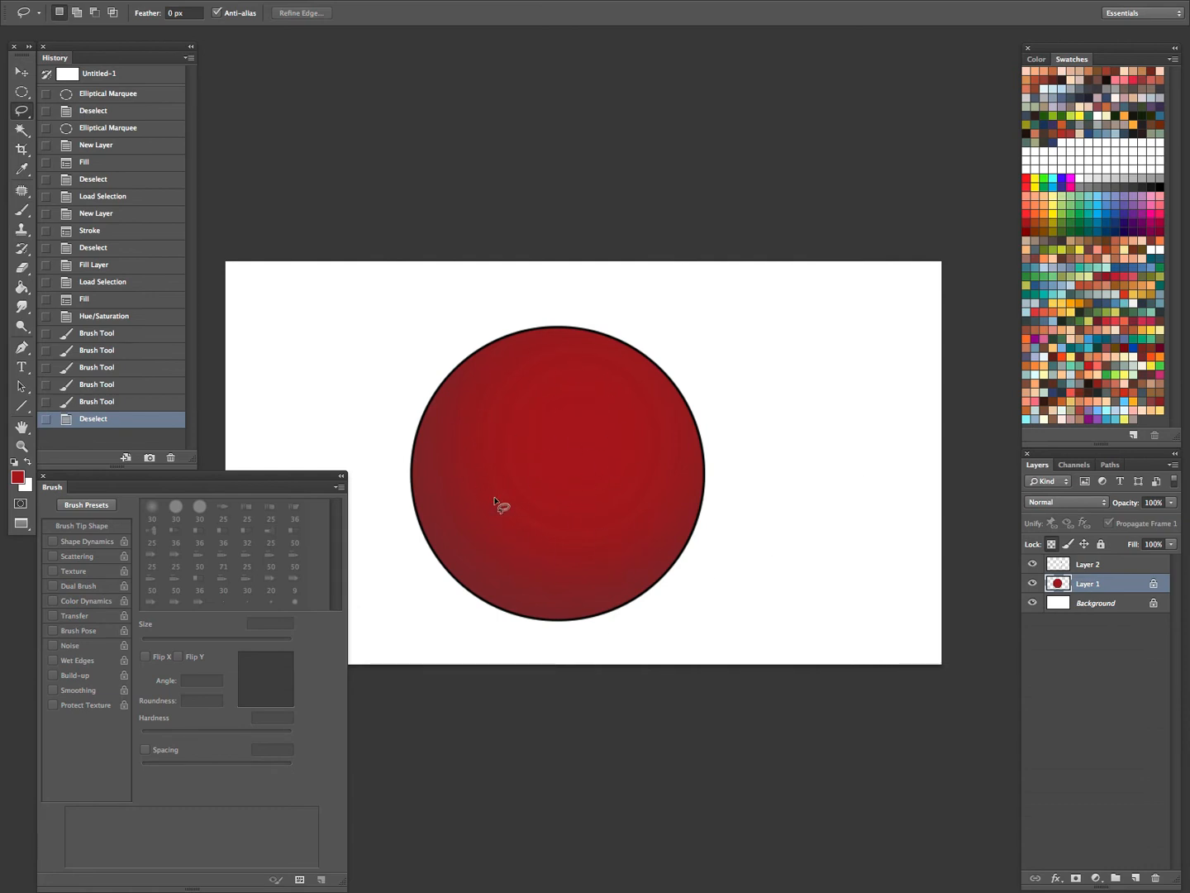
{"action": "mouse_move", "coordinate": [585, 339]}
{"action": "left_mouse_down"}
{"action": "mouse_move", "coordinate": [519, 339]}
{"action": "mouse_move", "coordinate": [462, 472]}
{"action": "mouse_move", "coordinate": [627, 563]}
{"action": "mouse_move", "coordinate": [663, 404]}
{"action": "mouse_move", "coordinate": [570, 331]}
{"action": "left_mouse_up"}
{"action": "key", "text": "ctrl+d"}
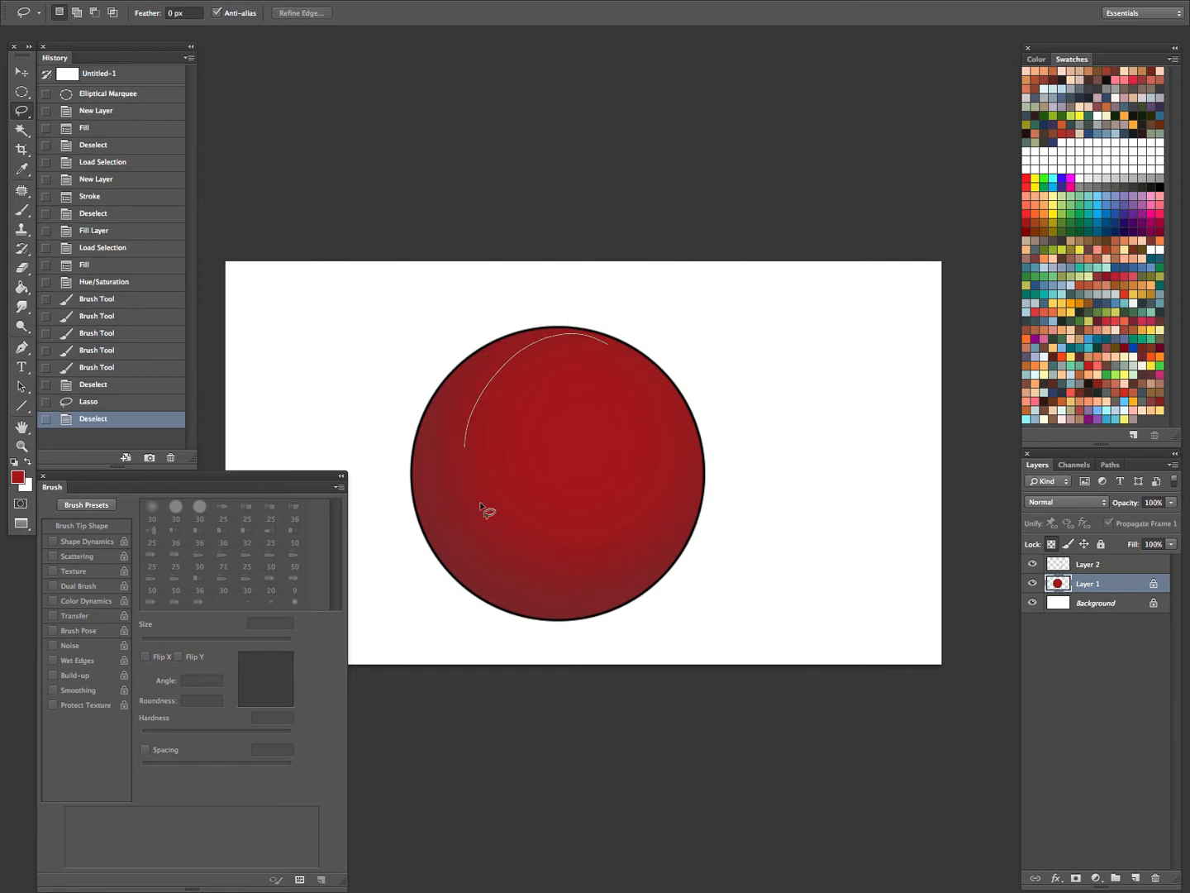
{"action": "left_click_drag", "start_coordinate": [464, 460], "coordinate": [613, 345]}
Paint soft deep red dabs inside the lassoed area, reducing the brush to 1100 px
{"action": "key", "text": "b"}
{"action": "left_click", "coordinate": [579, 400]}
{"action": "left_click", "coordinate": [561, 447]}
{"action": "key", "text": "bracketleft"}
{"action": "key", "text": "bracketleft"}
{"action": "left_click", "coordinate": [574, 446]}
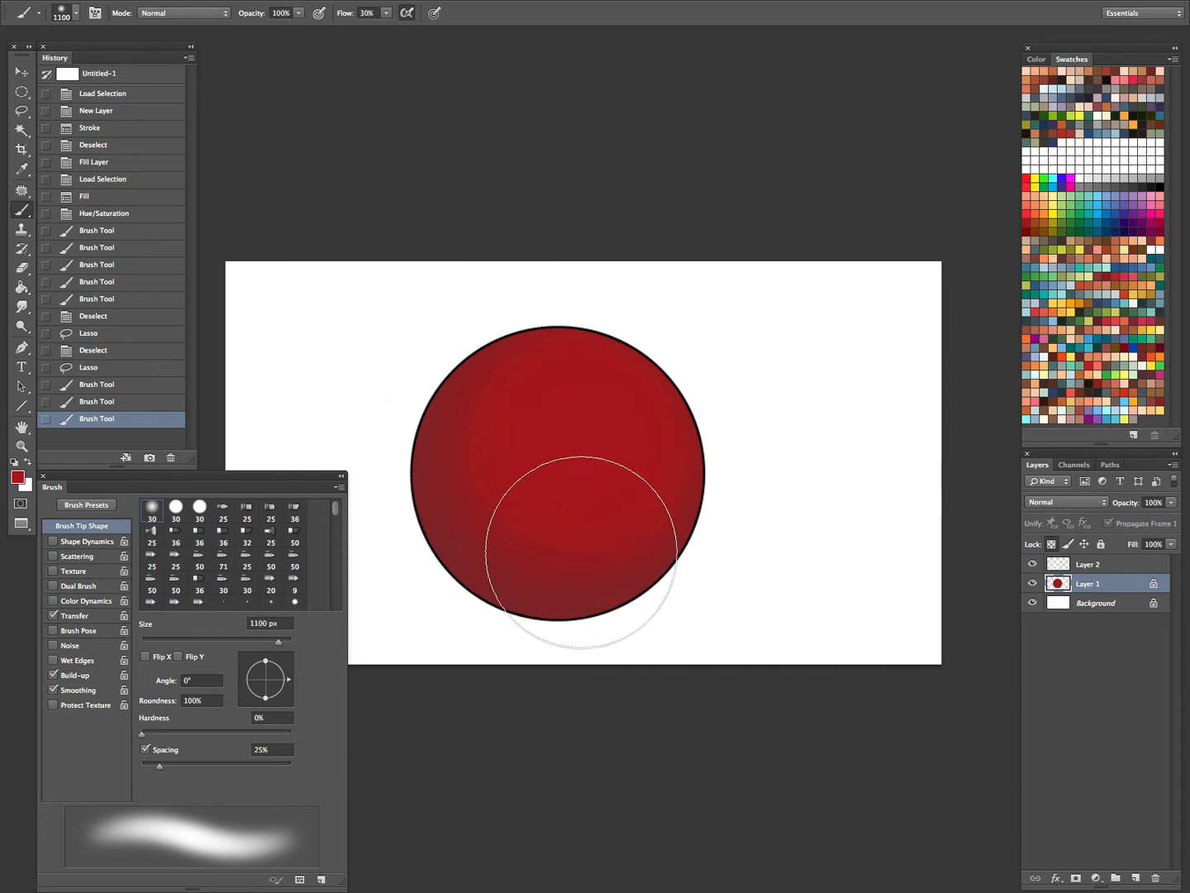
Replace the selection with a new lasso shape on the upper sphere, hide its outline and return to the Brush tool
{"action": "key", "text": "l"}
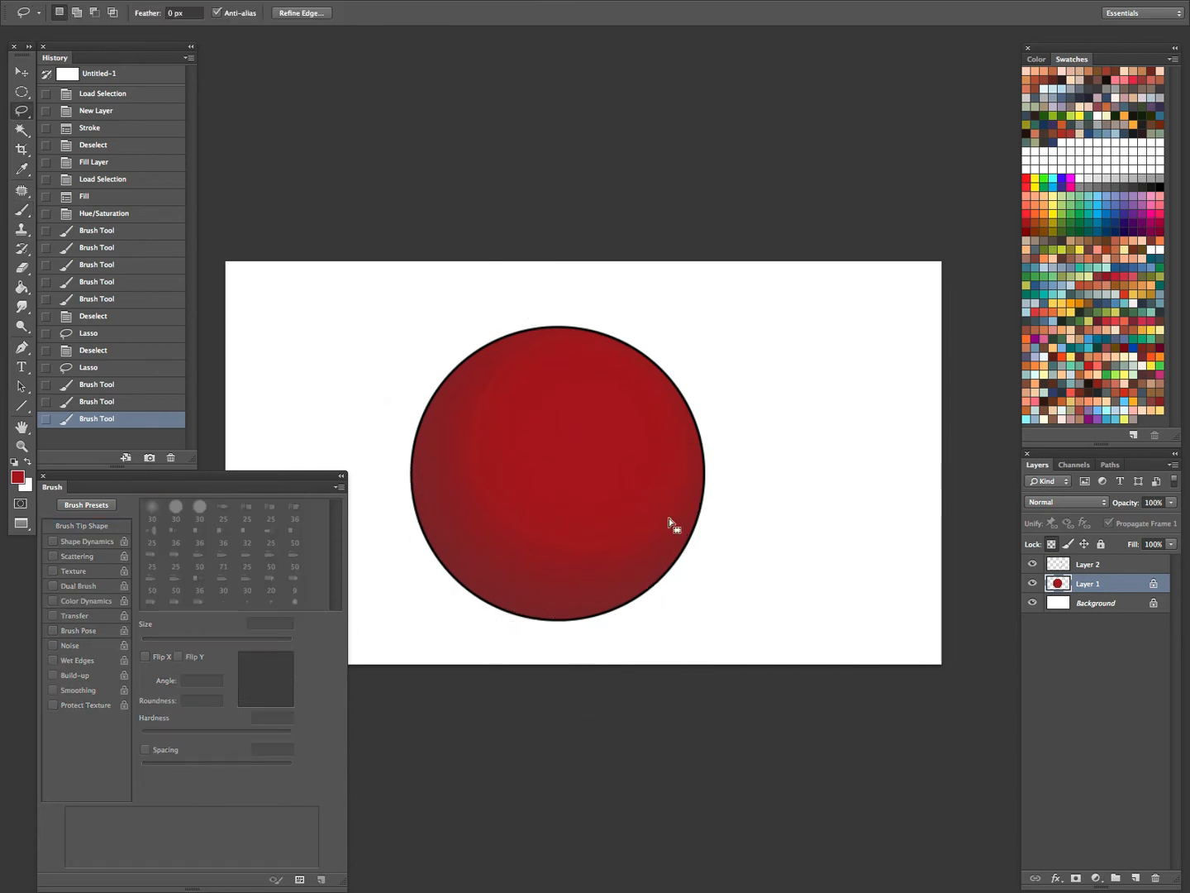
{"action": "key", "text": "z"}
{"action": "left_click", "coordinate": [670, 524]}
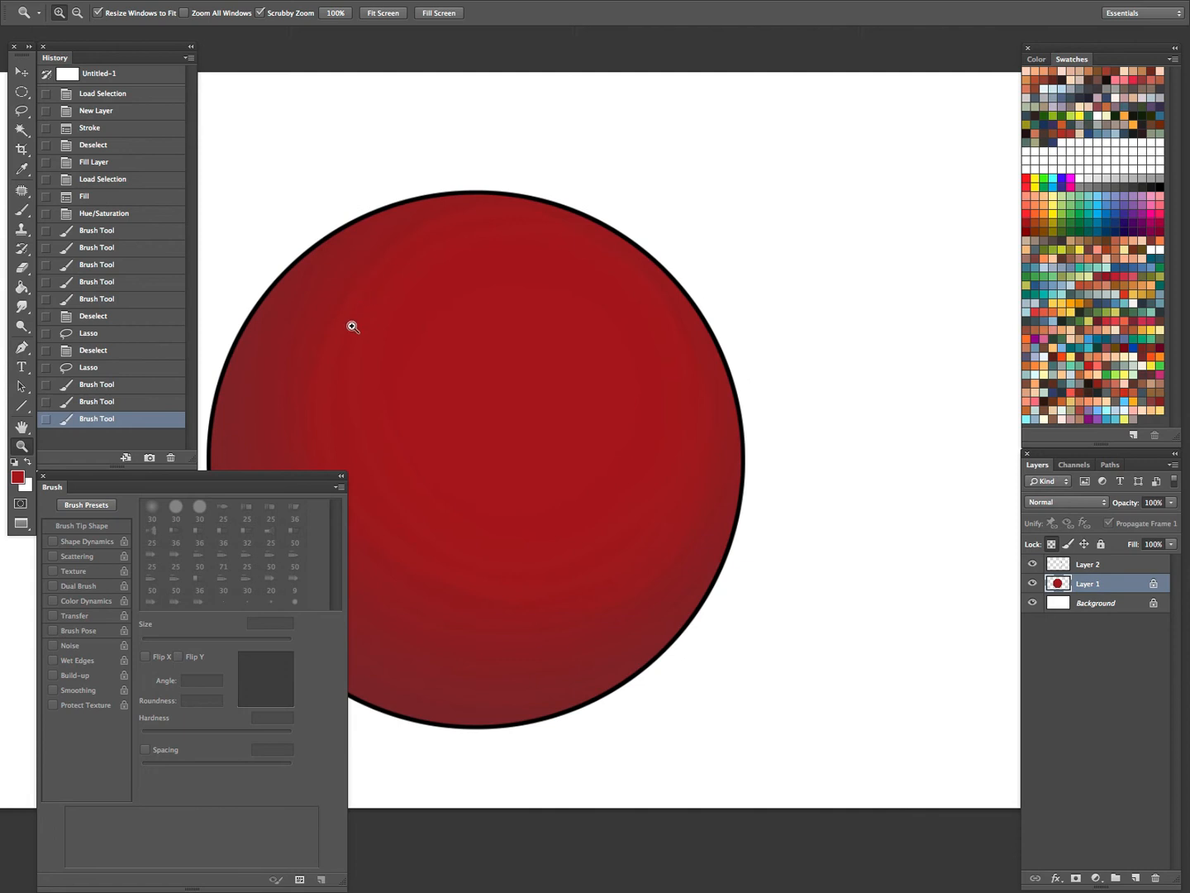
{"action": "key", "text": "l"}
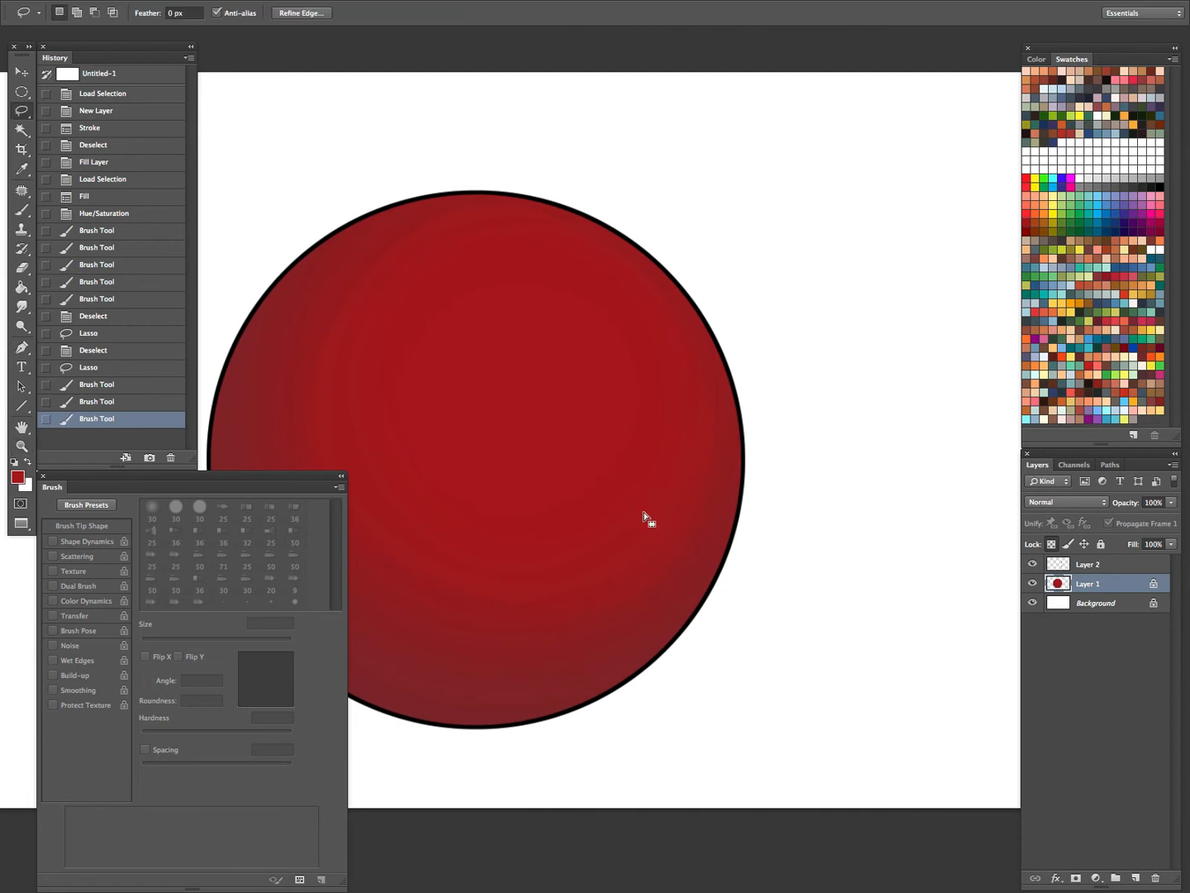
{"action": "key", "text": "z"}
{"action": "left_click_drag", "start_coordinate": [583, 460], "coordinate": [560, 472]}
{"action": "key", "text": "l"}
{"action": "key", "text": "z"}
{"action": "left_click_drag", "start_coordinate": [552, 386], "coordinate": [561, 380]}
{"action": "key", "text": "l"}
{"action": "key", "text": "Tab"}
{"action": "left_click_drag", "start_coordinate": [623, 286], "coordinate": [478, 366]}
{"action": "key", "text": "ctrl+z"}
{"action": "mouse_move", "coordinate": [578, 270]}
{"action": "left_mouse_down"}
{"action": "mouse_move", "coordinate": [472, 464]}
{"action": "mouse_move", "coordinate": [693, 313]}
{"action": "mouse_move", "coordinate": [613, 276]}
{"action": "left_mouse_up"}
{"action": "key", "text": "b"}
{"action": "key", "text": "ctrl+h"}
{"action": "key", "text": "Tab"}
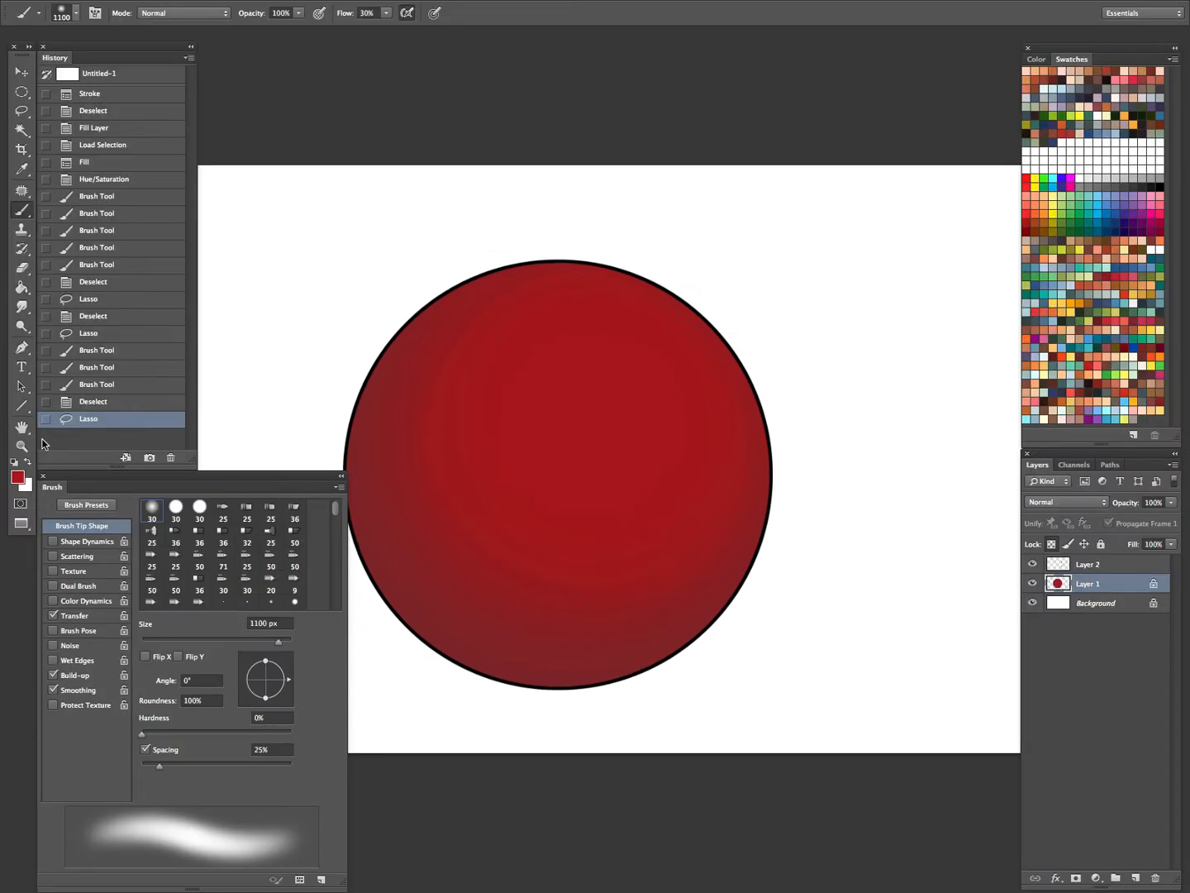
Set the foreground colour to a slightly brighter red
{"action": "left_click", "coordinate": [17, 476]}
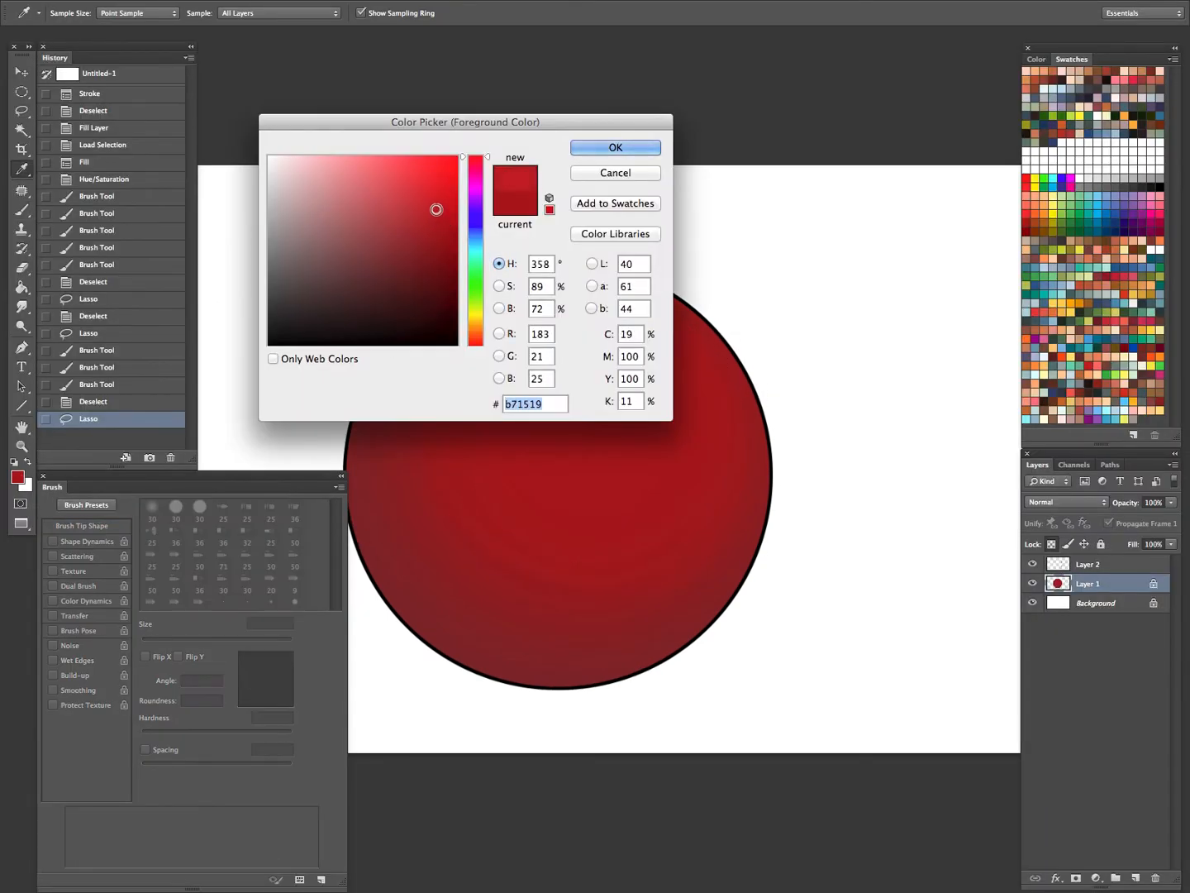
{"action": "left_click_drag", "start_coordinate": [439, 208], "coordinate": [434, 204]}
{"action": "left_click", "coordinate": [637, 147]}
Paint the brighter red over the sphere's upper centre inside the selection, reducing the brush to 800 px
{"action": "key", "text": "bracketleft"}
{"action": "key", "text": "bracketleft"}
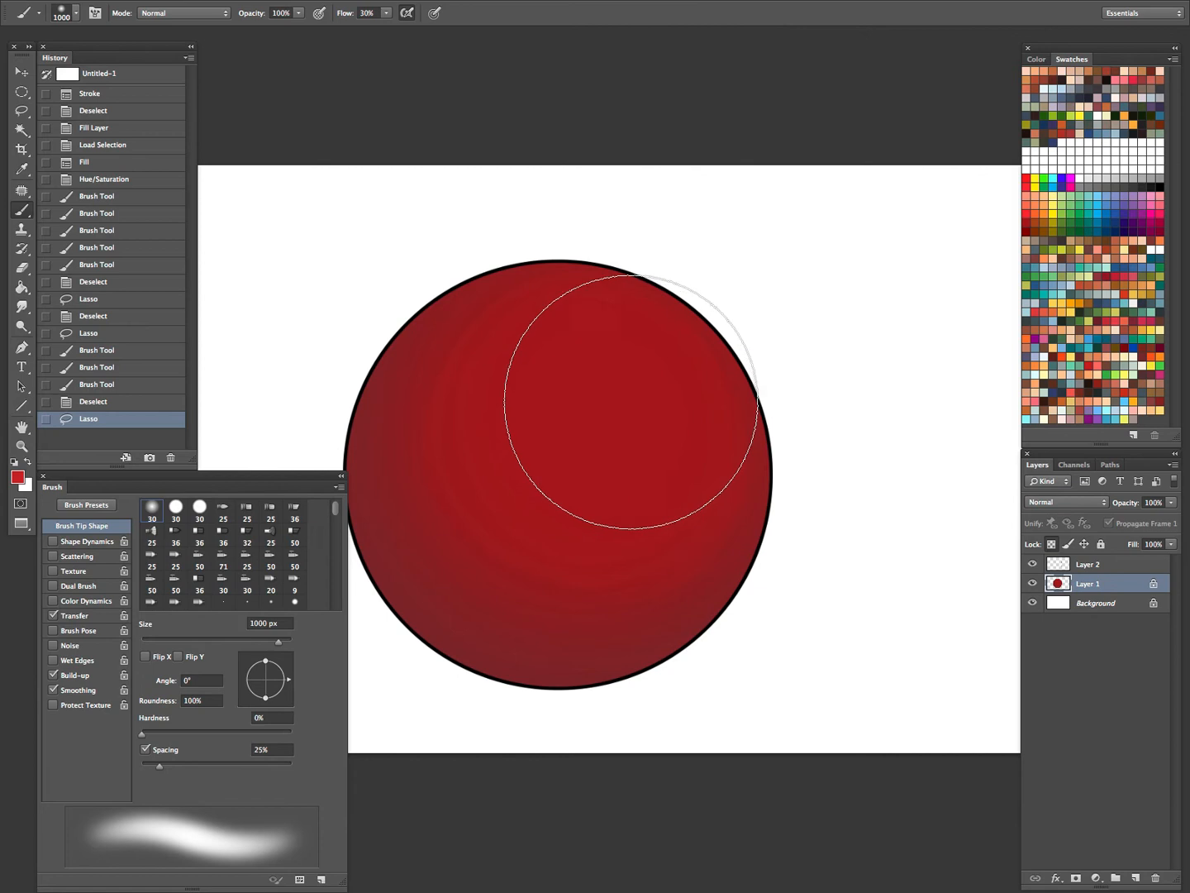
{"action": "left_click_drag", "start_coordinate": [603, 410], "coordinate": [603, 395]}
{"action": "key", "text": "bracketleft"}
{"action": "left_click", "coordinate": [581, 390]}
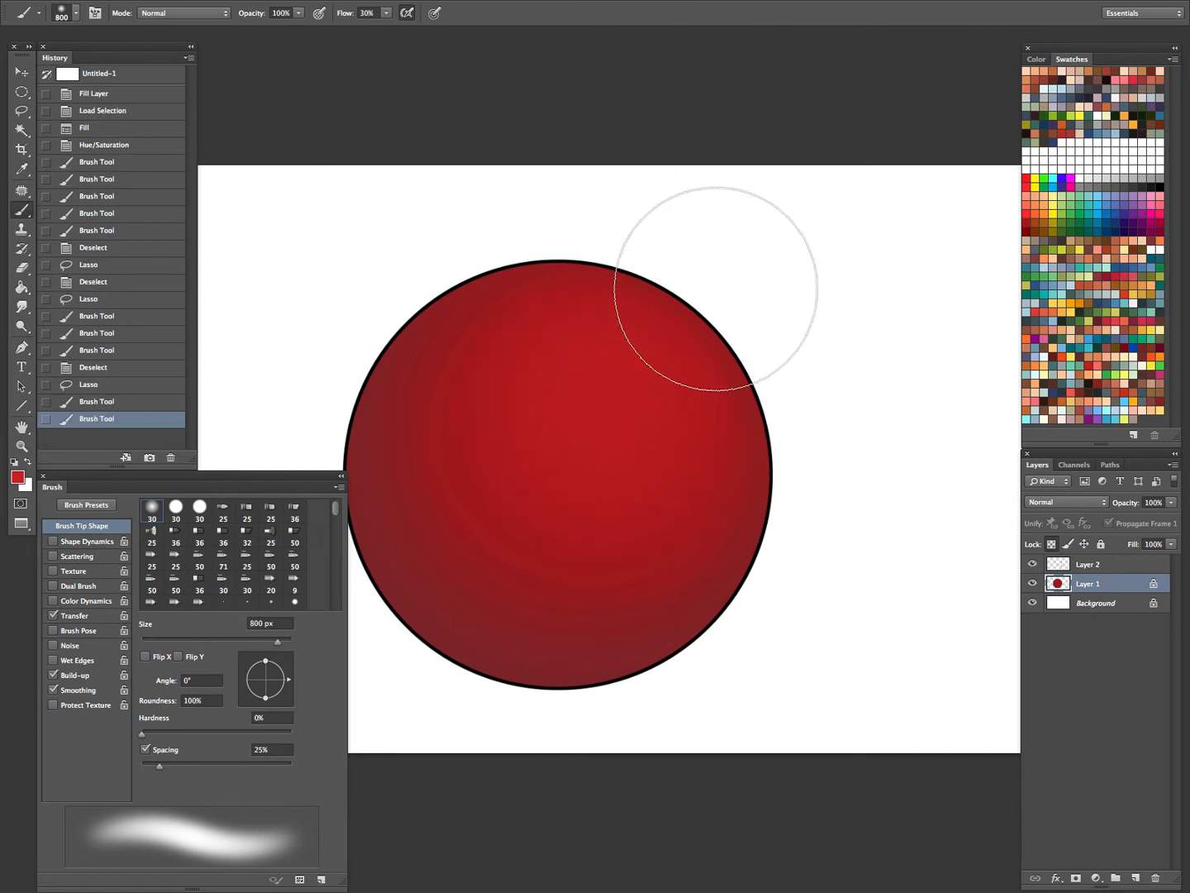
{"action": "left_click", "coordinate": [581, 364]}
{"action": "left_click", "coordinate": [561, 406]}
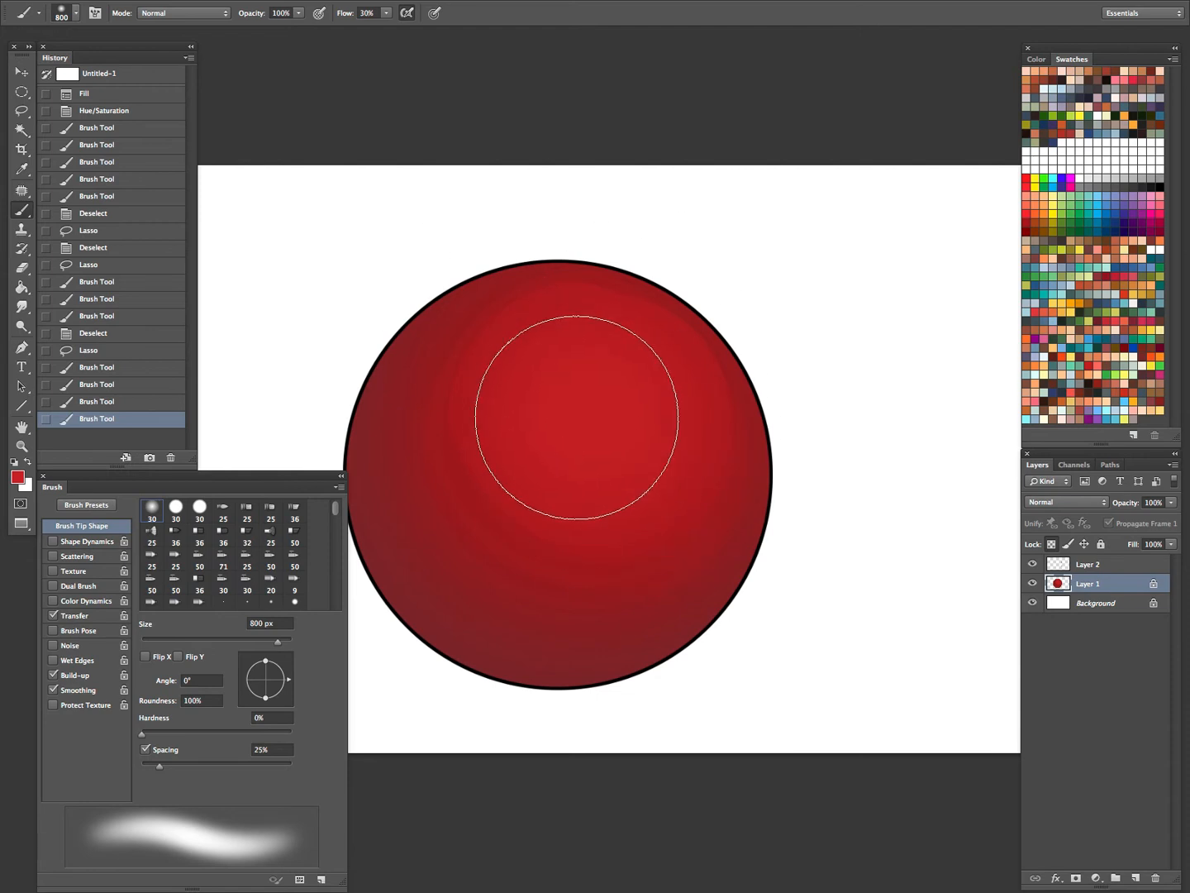
Lasso a new area on the upper sphere and build up the brighter red in it with the 800 px brush
{"action": "key", "text": "l"}
{"action": "key", "text": "ctrl+d"}
{"action": "mouse_move", "coordinate": [490, 345]}
{"action": "left_mouse_down"}
{"action": "mouse_move", "coordinate": [711, 478]}
{"action": "mouse_move", "coordinate": [613, 306]}
{"action": "left_mouse_up"}
{"action": "key", "text": "ctrl+g"}
{"action": "key", "text": "b"}
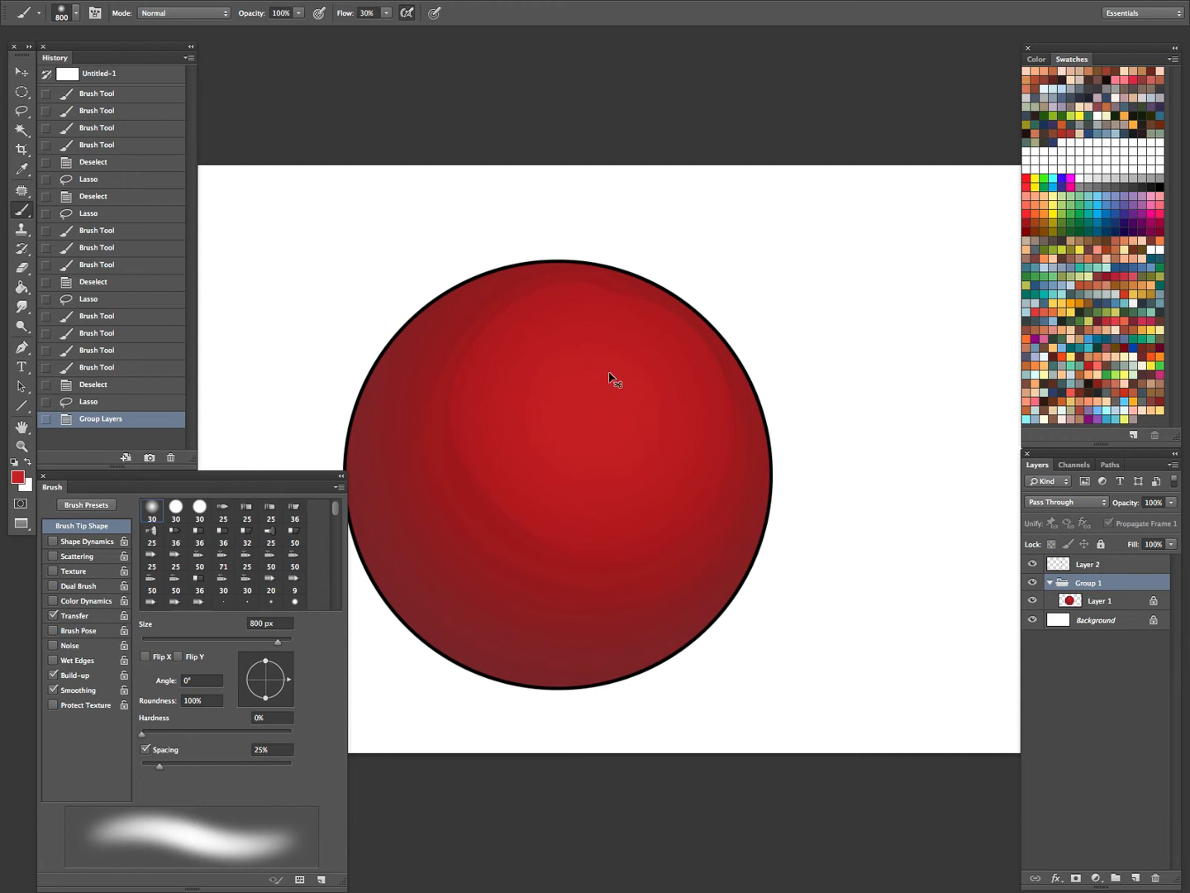
{"action": "key", "text": "ctrl+z"}
{"action": "mouse_move", "coordinate": [585, 359]}
{"action": "left_mouse_down"}
{"action": "mouse_move", "coordinate": [634, 455]}
{"action": "mouse_move", "coordinate": [642, 523]}
{"action": "mouse_move", "coordinate": [579, 378]}
{"action": "mouse_move", "coordinate": [694, 421]}
{"action": "left_mouse_up"}
{"action": "left_click_drag", "start_coordinate": [556, 380], "coordinate": [603, 430]}
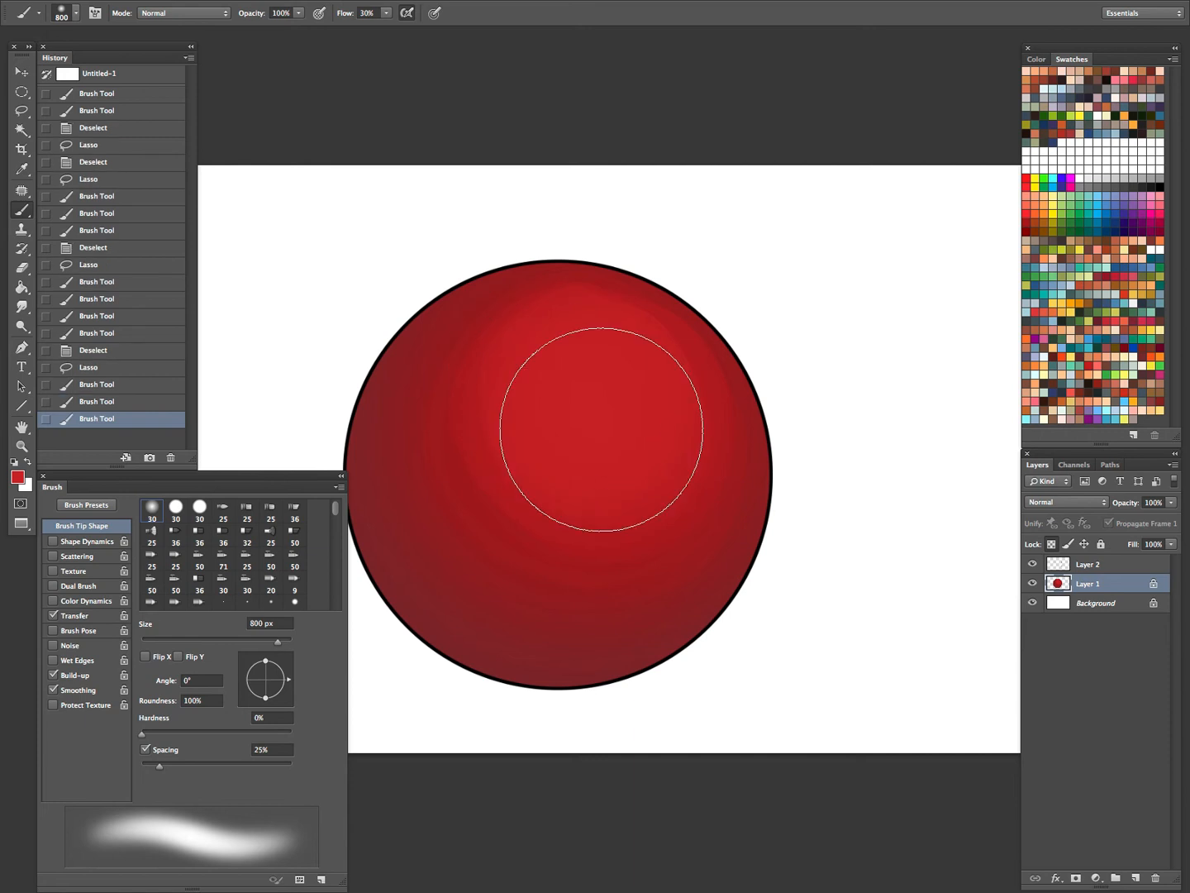
Lasso a fresh highlight area near the top of the sphere and hide the selection outline
{"action": "key", "text": "l"}
{"action": "key", "text": "ctrl+d"}
{"action": "mouse_move", "coordinate": [587, 288]}
{"action": "left_mouse_down"}
{"action": "mouse_move", "coordinate": [681, 419]}
{"action": "mouse_move", "coordinate": [563, 295]}
{"action": "mouse_move", "coordinate": [627, 494]}
{"action": "mouse_move", "coordinate": [632, 297]}
{"action": "left_mouse_up"}
{"action": "key", "text": "ctrl+d"}
{"action": "key", "text": "b"}
{"action": "key", "text": "ctrl+h"}
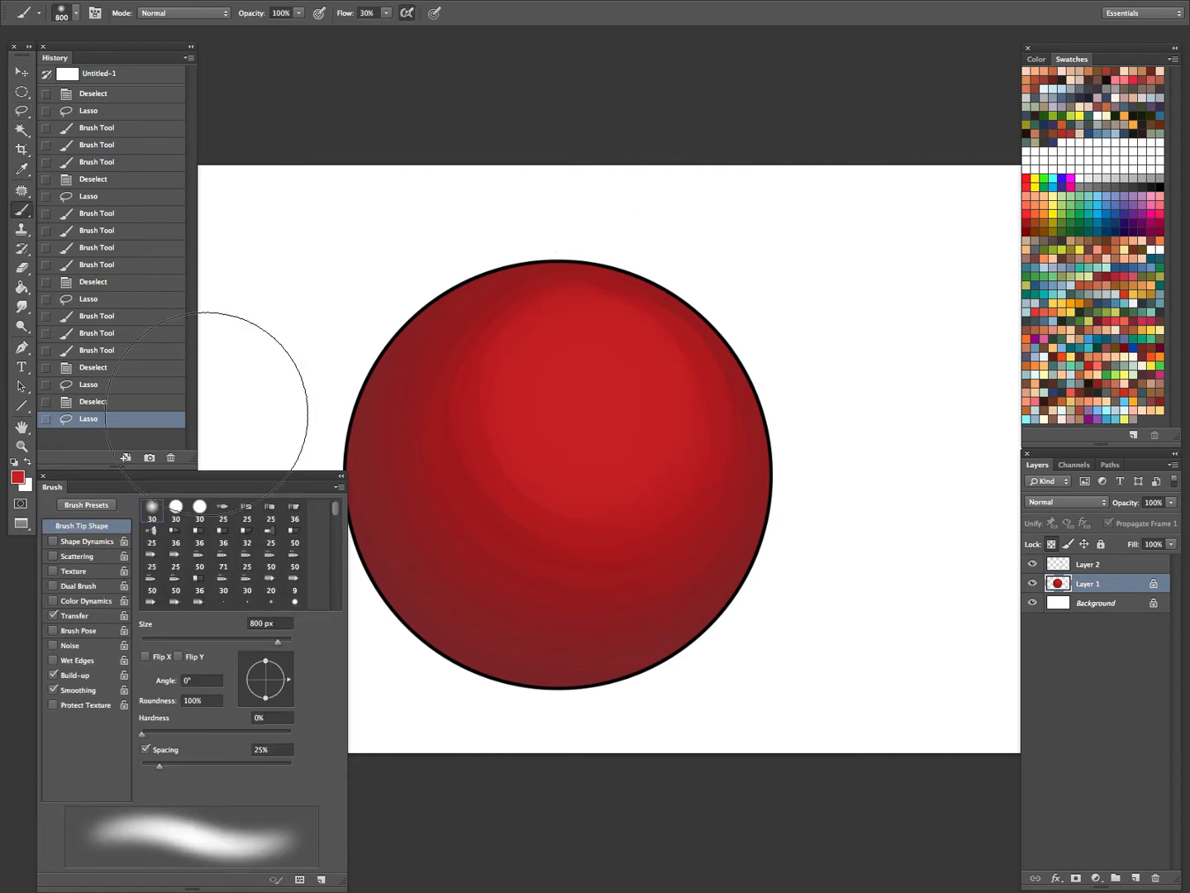
Choose a lighter, less saturated red as the foreground colour
{"action": "left_click", "coordinate": [19, 477]}
{"action": "left_click_drag", "start_coordinate": [433, 202], "coordinate": [422, 186]}
{"action": "left_click", "coordinate": [611, 146]}
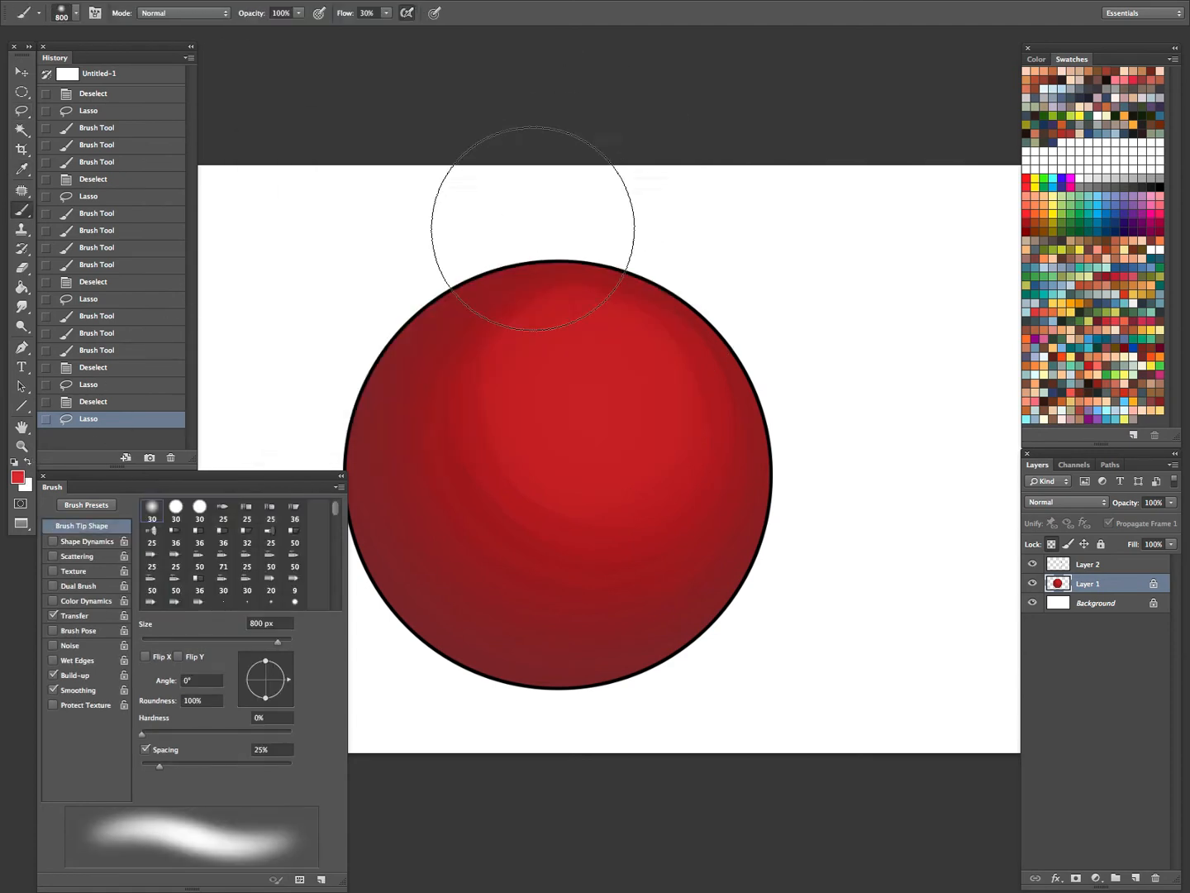
Paint the lighter red highlight across the upper part of the sphere with the brush reduced to 500 px
{"action": "key", "text": "bracketleft"}
{"action": "key", "text": "bracketleft"}
{"action": "key", "text": "bracketleft"}
{"action": "left_click_drag", "start_coordinate": [590, 361], "coordinate": [676, 622]}
{"action": "left_click_drag", "start_coordinate": [592, 363], "coordinate": [670, 573]}
{"action": "left_click_drag", "start_coordinate": [634, 445], "coordinate": [717, 504]}
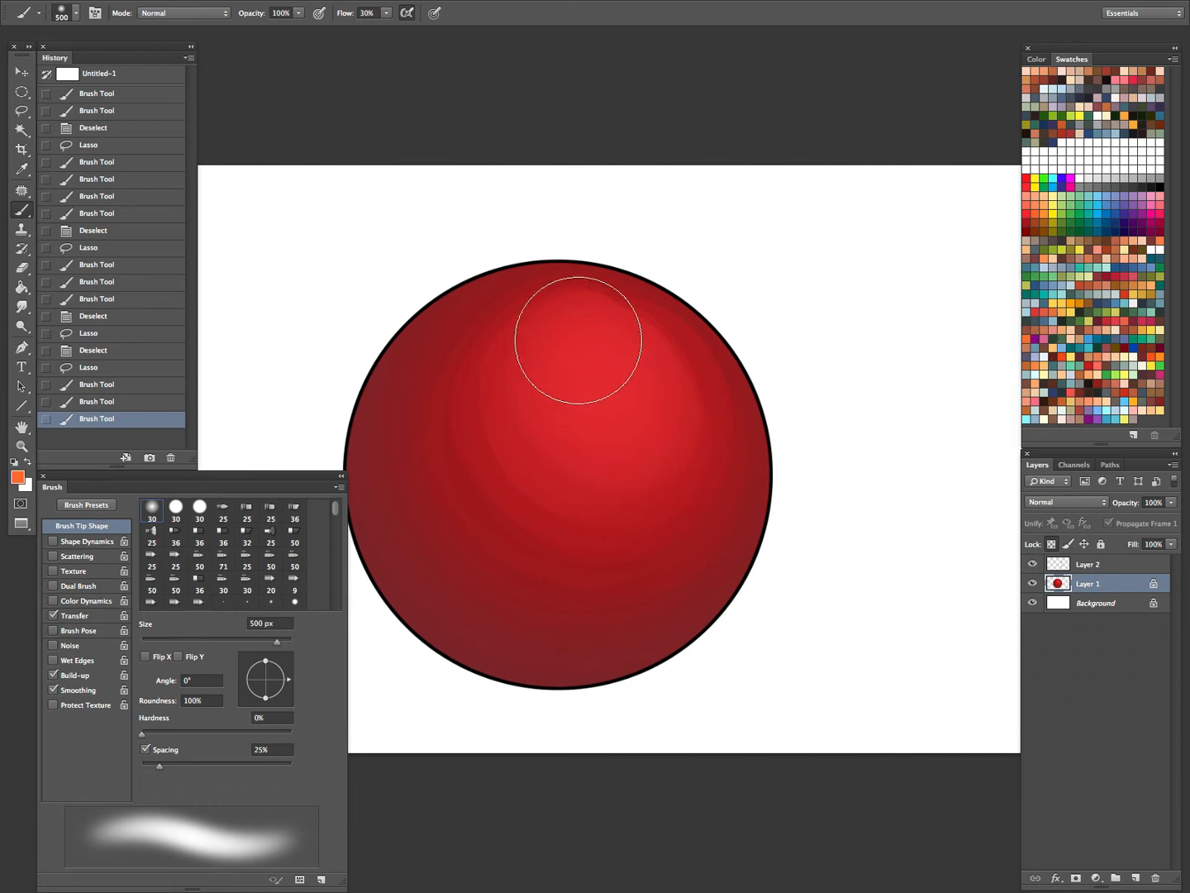
Brush more of the orange-red highlight into the upper sphere selection, enlarging the brush to 800 px
{"action": "left_click_drag", "start_coordinate": [603, 411], "coordinate": [617, 372]}
{"action": "key", "text": "bracketright"}
{"action": "key", "text": "bracketright"}
{"action": "key", "text": "bracketright"}
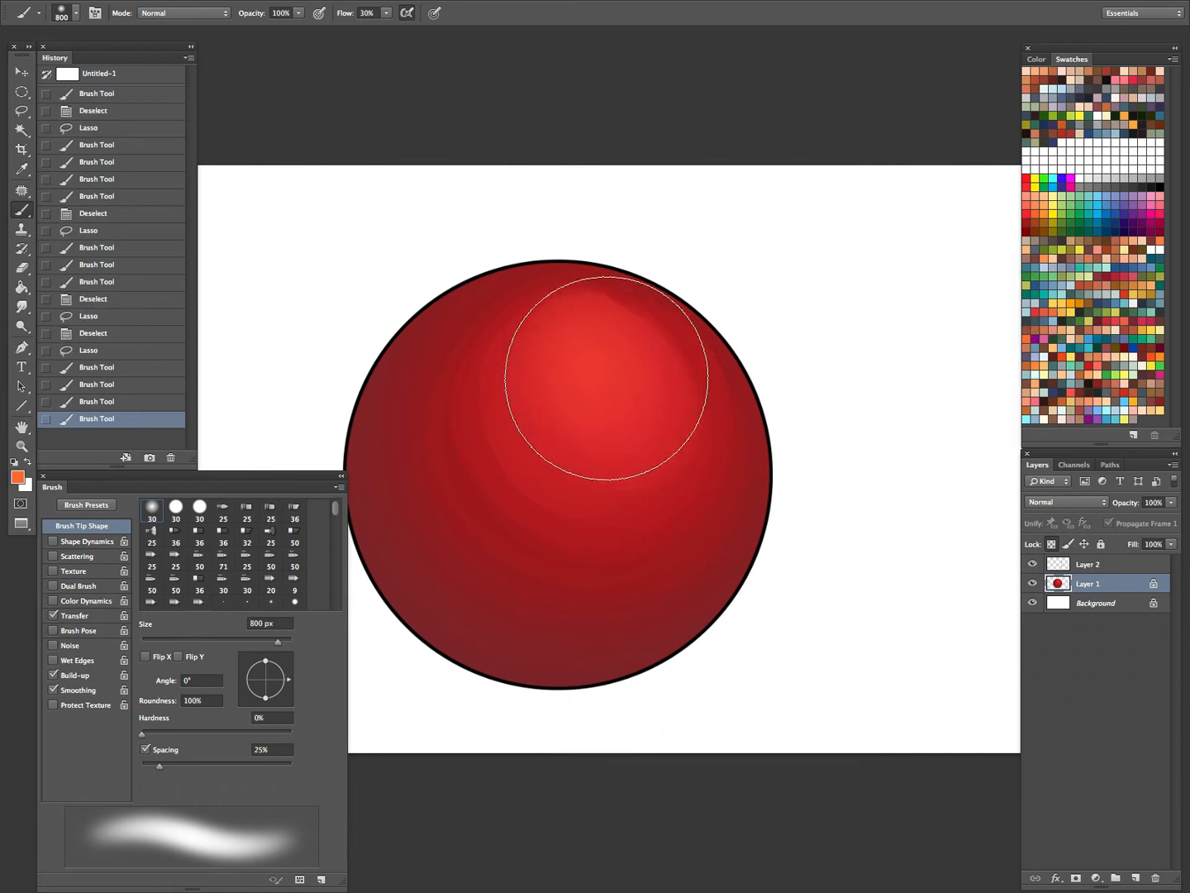
{"action": "left_click", "coordinate": [587, 377]}
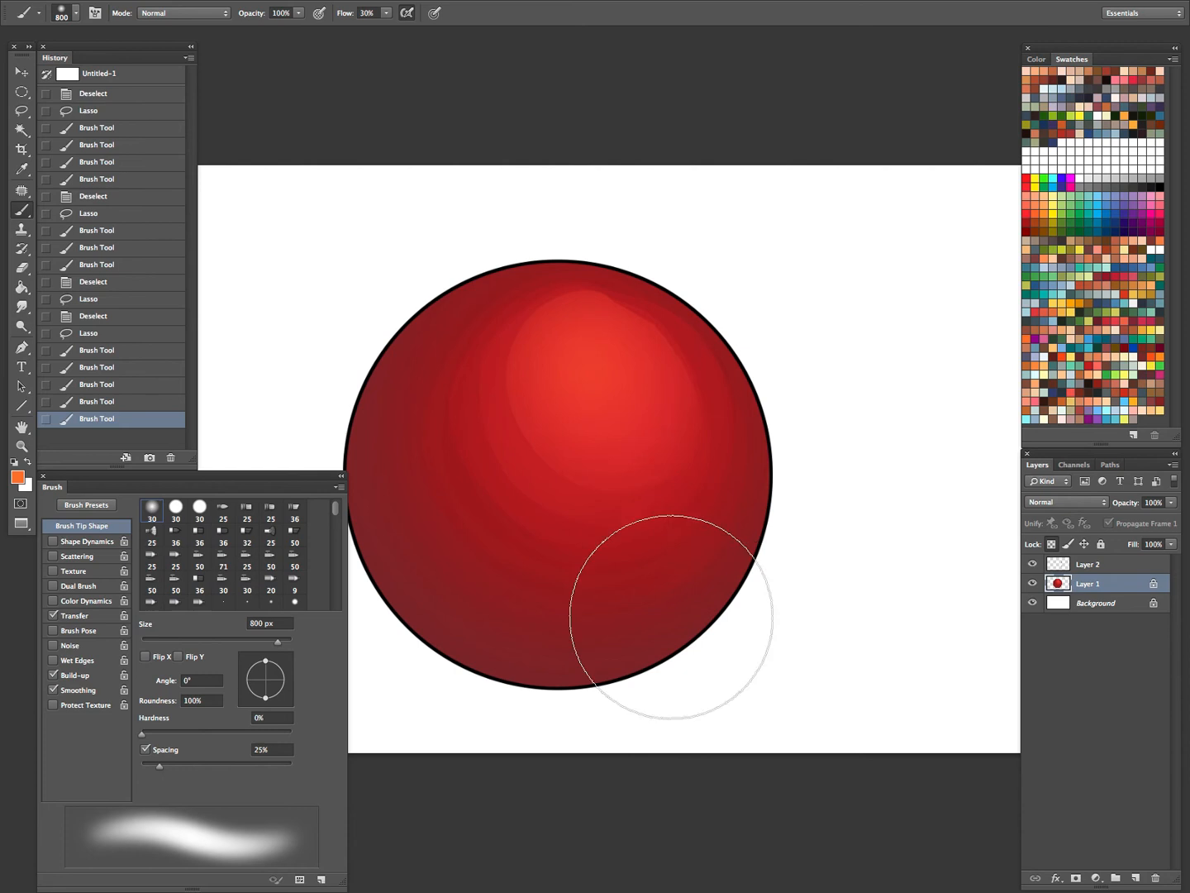
Lasso a smaller highlight area inside the previous one and brighten it with a single 500 px brush dab
{"action": "key", "text": "l"}
{"action": "key", "text": "ctrl+d"}
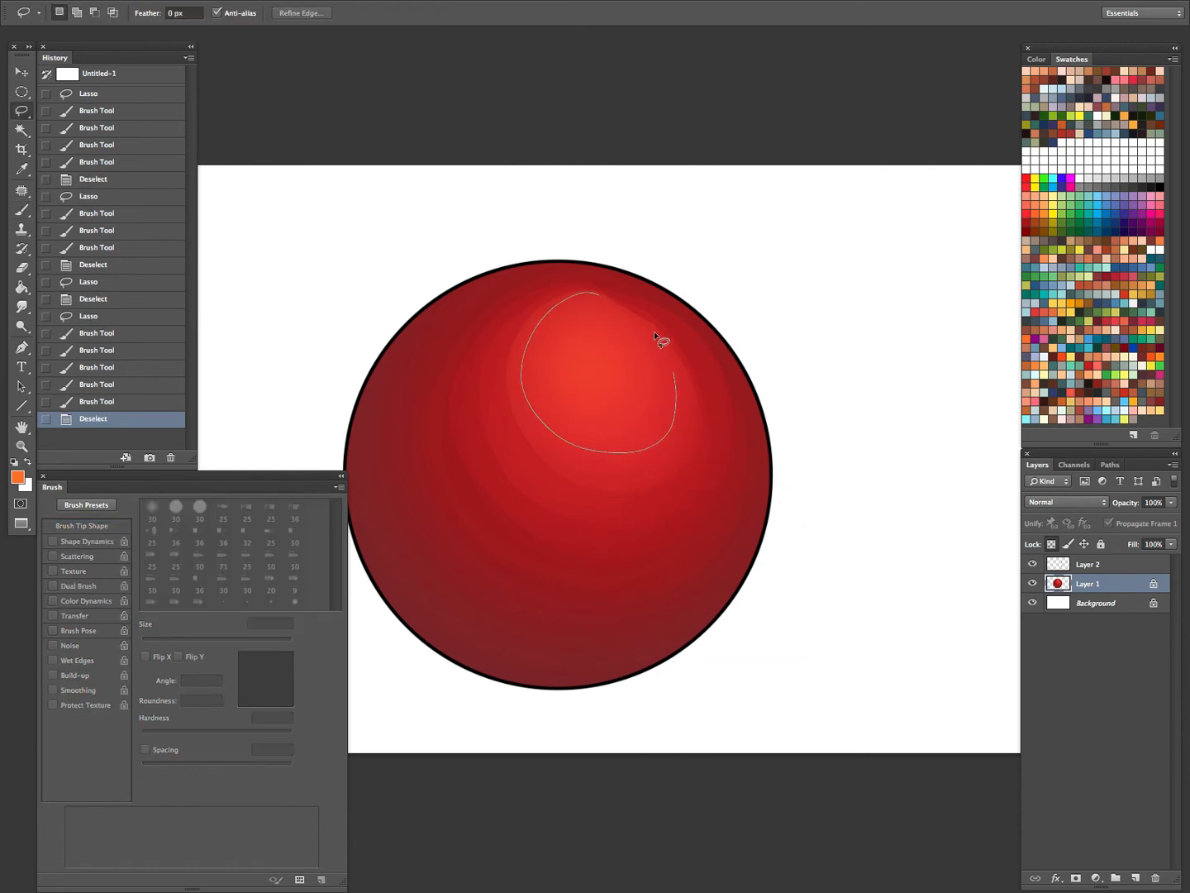
{"action": "left_click_drag", "start_coordinate": [654, 331], "coordinate": [605, 293]}
{"action": "key", "text": "ctrl+h"}
{"action": "key", "text": "b"}
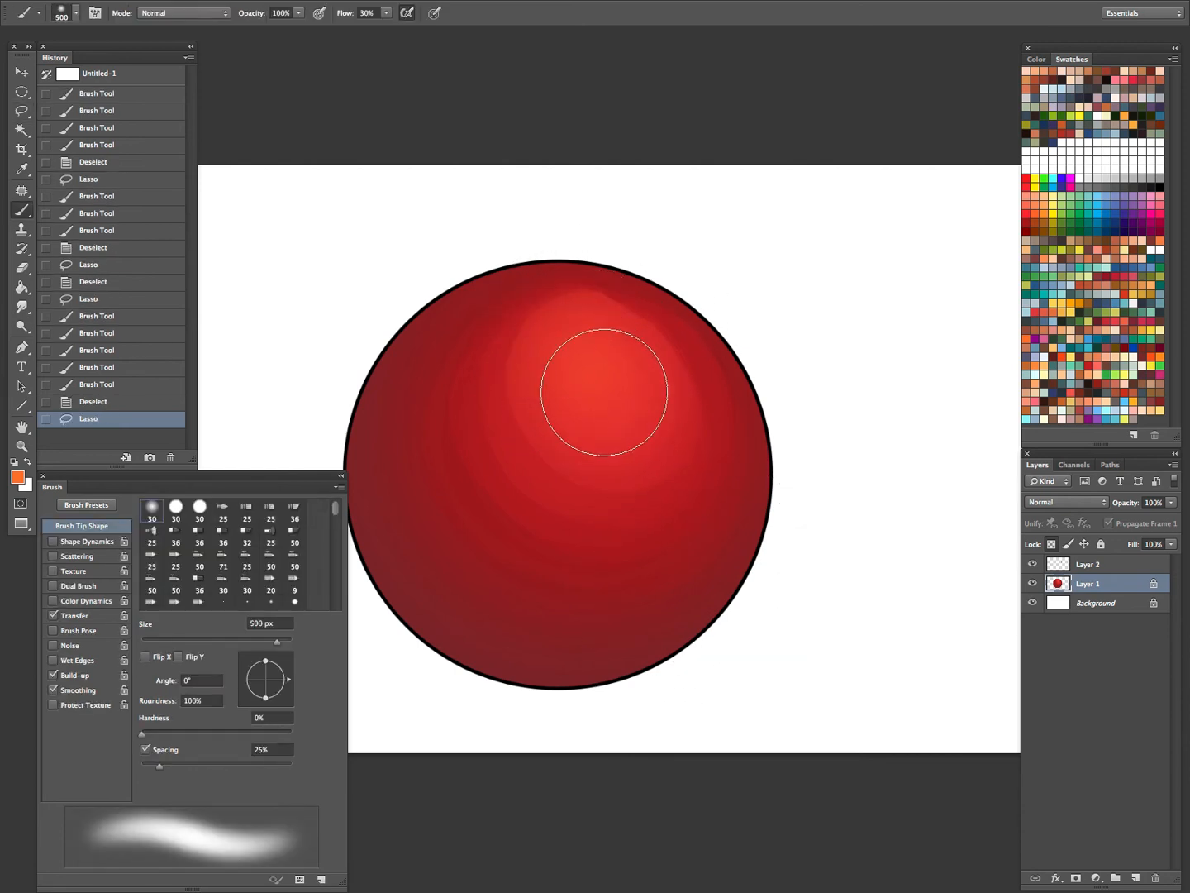
{"action": "left_click", "coordinate": [603, 389]}
{"action": "key", "text": "ctrl+z"}
{"action": "left_click", "coordinate": [608, 374]}
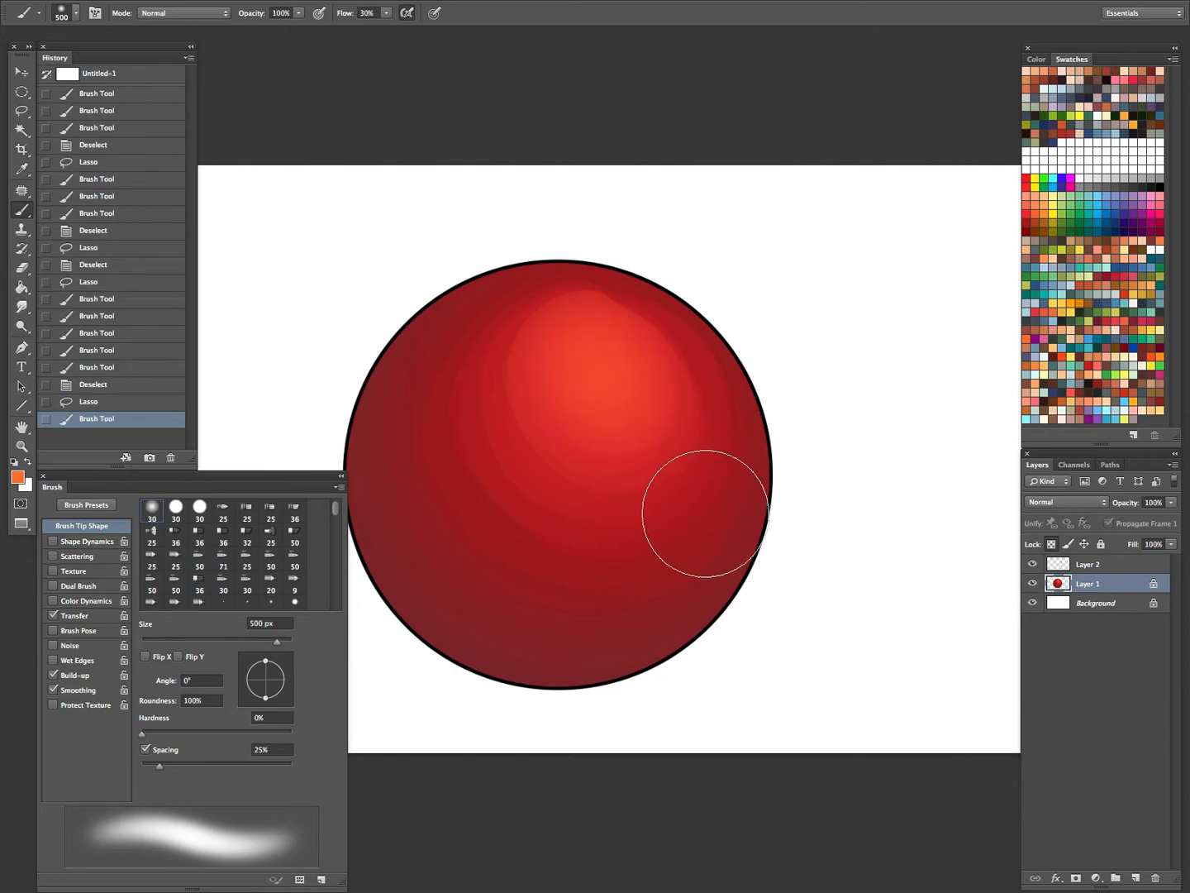
Replace the selection with a tighter oval near the top of the sphere and brighten it with two 500 px dabs
{"action": "key", "text": "l"}
{"action": "key", "text": "ctrl+d"}
{"action": "mouse_move", "coordinate": [619, 319]}
{"action": "left_mouse_down"}
{"action": "mouse_move", "coordinate": [589, 297]}
{"action": "mouse_move", "coordinate": [663, 409]}
{"action": "mouse_move", "coordinate": [617, 302]}
{"action": "left_mouse_up"}
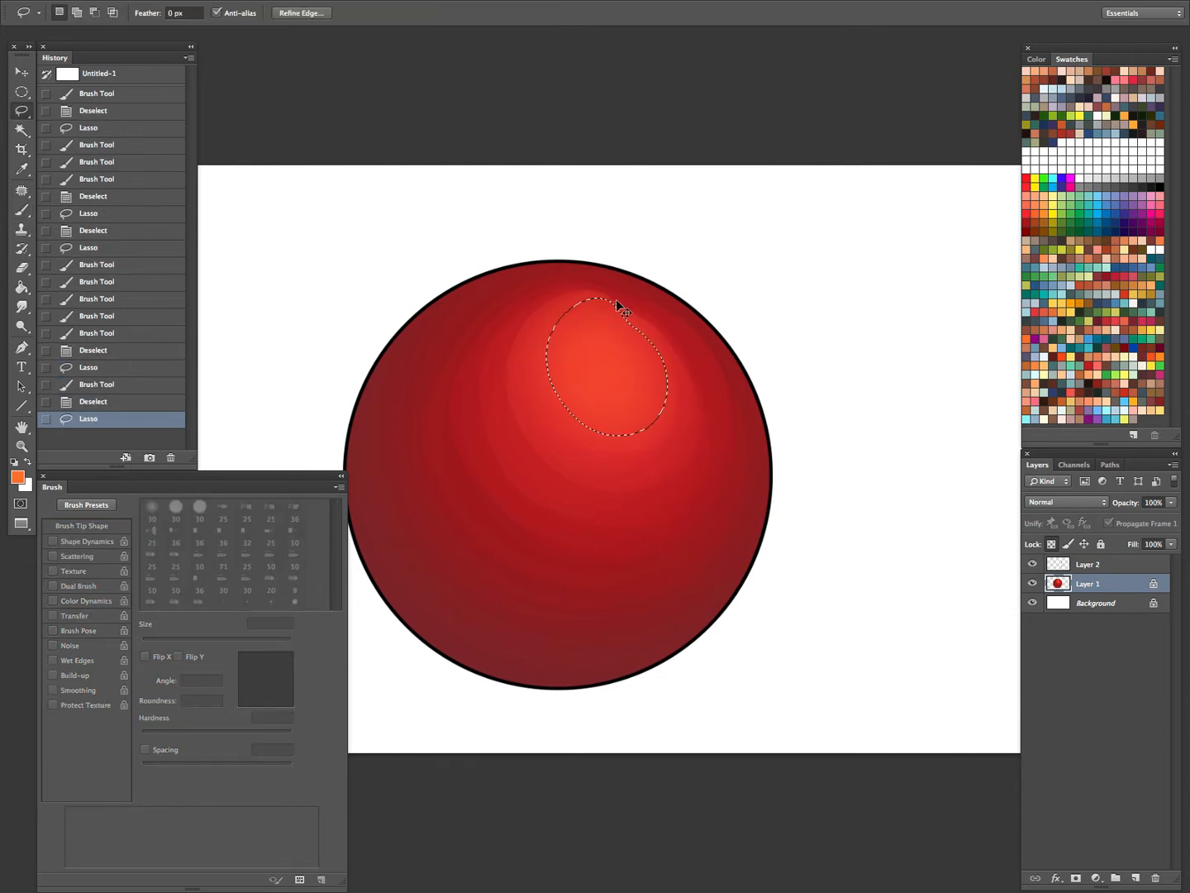
{"action": "key", "text": "ctrl+h"}
{"action": "key", "text": "b"}
{"action": "left_click", "coordinate": [617, 362]}
{"action": "left_click", "coordinate": [617, 366]}
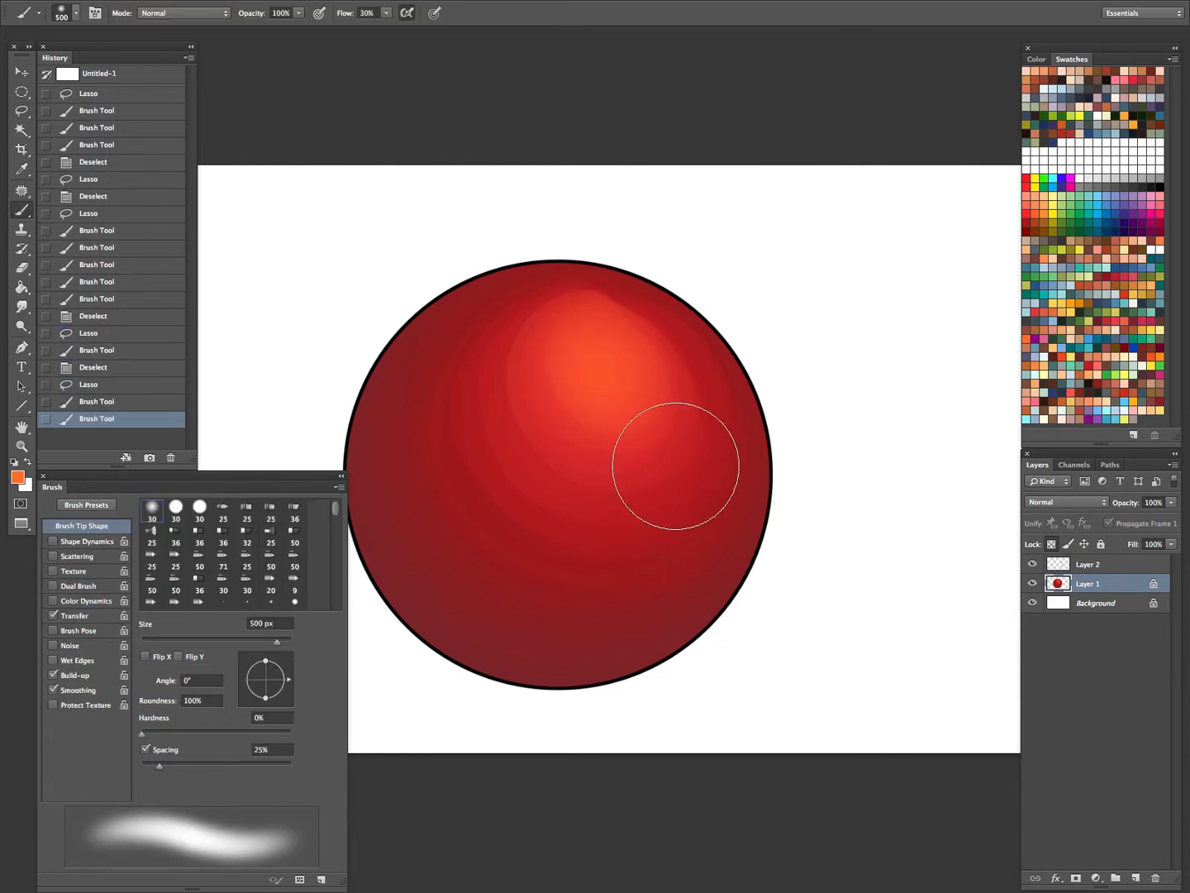
Lasso a small highlight core and a tiny spot below it, and brush both with orange
{"action": "key", "text": "l"}
{"action": "key", "text": "ctrl+d"}
{"action": "left_click_drag", "start_coordinate": [609, 319], "coordinate": [604, 317]}
{"action": "left_click_drag", "start_coordinate": [606, 403], "coordinate": [654, 429]}
{"action": "key", "text": "ctrl+h"}
{"action": "key", "text": "b"}
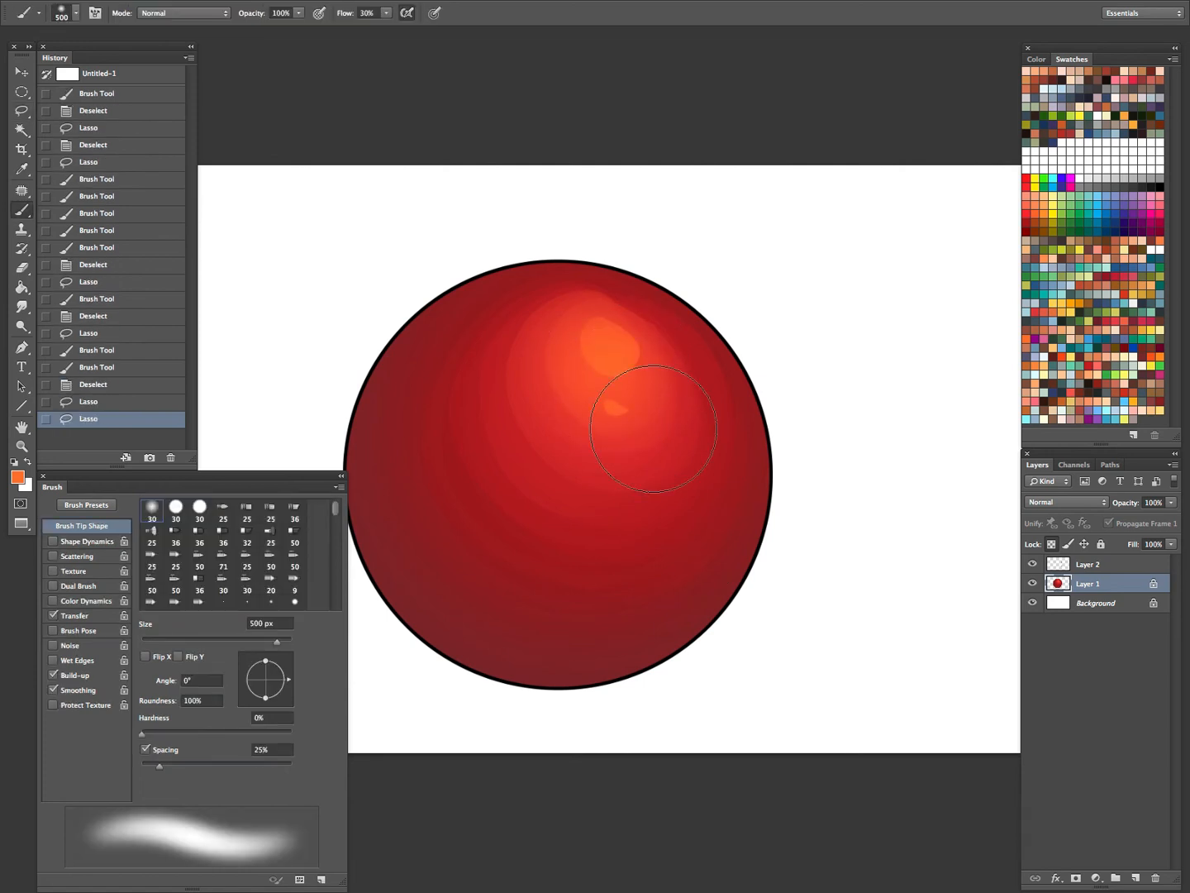
{"action": "left_click_drag", "start_coordinate": [685, 505], "coordinate": [653, 418]}
{"action": "left_click_drag", "start_coordinate": [704, 596], "coordinate": [753, 545]}
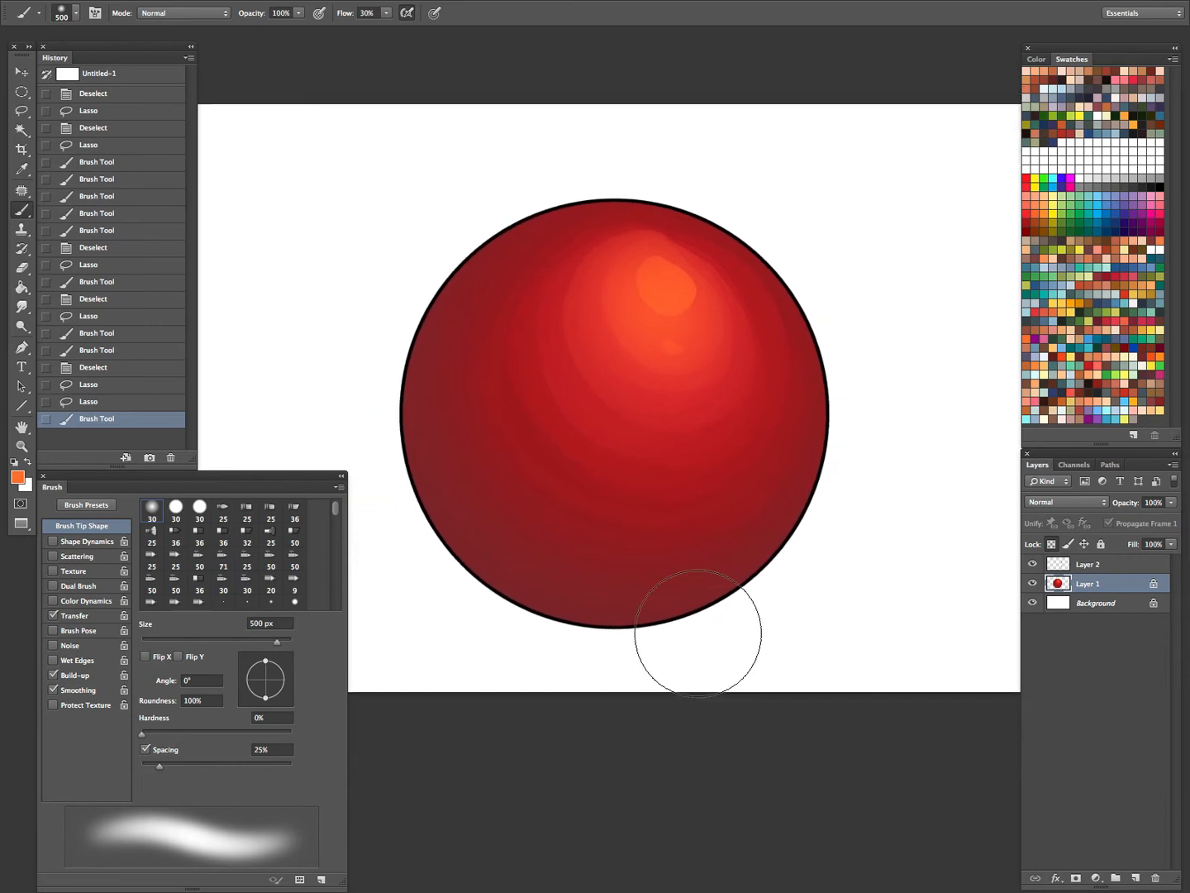
Lasso a crescent along the sphere's lower-left rim for reflected light and switch to the brush
{"action": "key", "text": "l"}
{"action": "key", "text": "ctrl+d"}
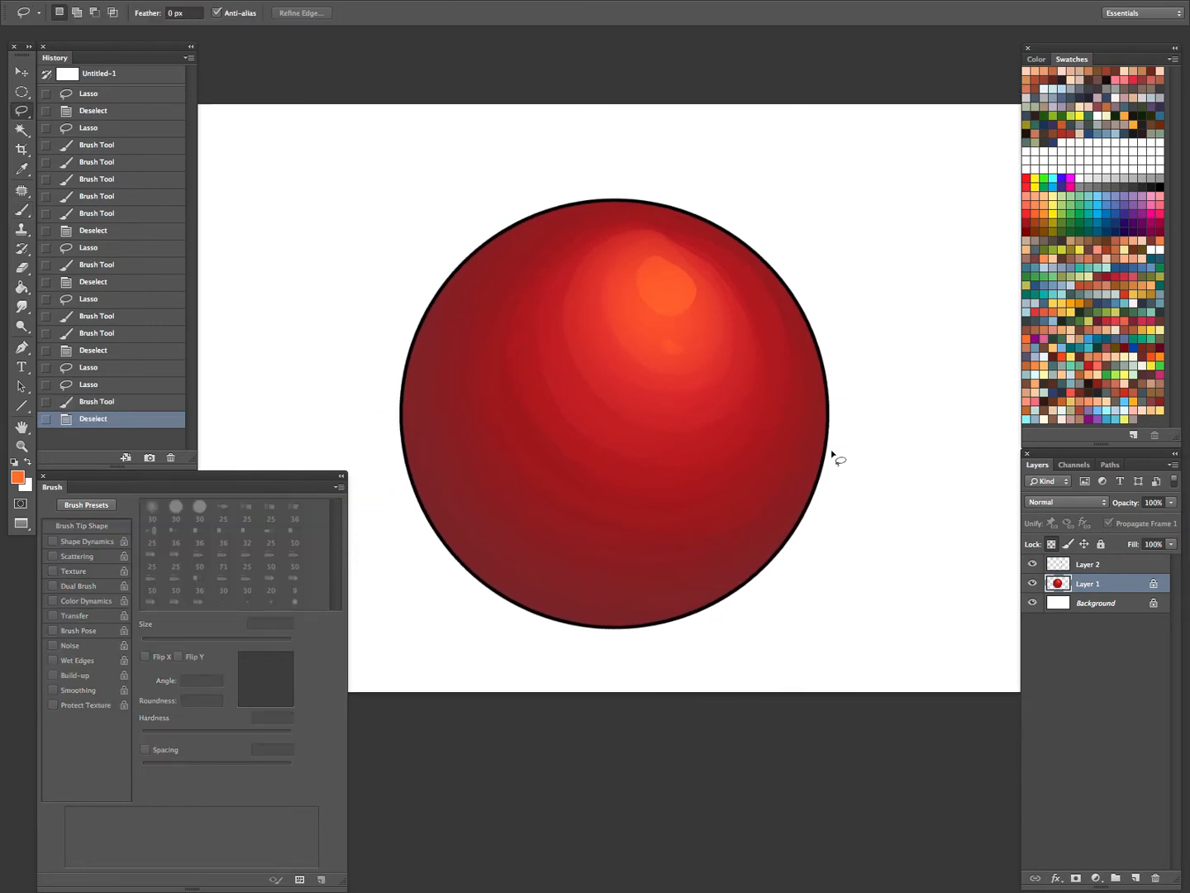
{"action": "mouse_move", "coordinate": [829, 429]}
{"action": "left_mouse_down"}
{"action": "mouse_move", "coordinate": [776, 550]}
{"action": "mouse_move", "coordinate": [656, 611]}
{"action": "mouse_move", "coordinate": [547, 590]}
{"action": "mouse_move", "coordinate": [444, 489]}
{"action": "mouse_move", "coordinate": [361, 381]}
{"action": "mouse_move", "coordinate": [876, 414]}
{"action": "left_mouse_up"}
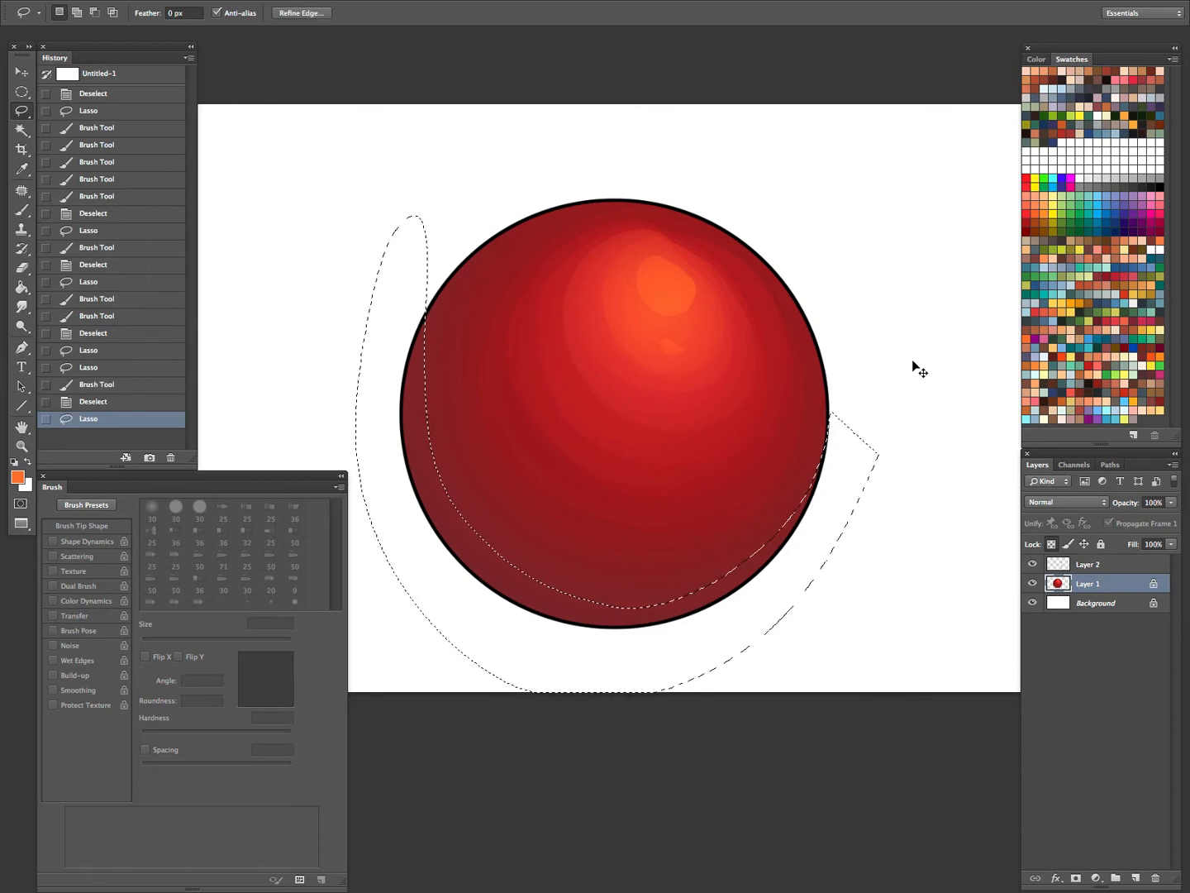
{"action": "key", "text": "b"}
{"action": "left_click_drag", "start_coordinate": [390, 360], "coordinate": [617, 707]}
{"action": "key", "text": "ctrl+z"}
{"action": "mouse_move", "coordinate": [394, 405]}
{"action": "left_mouse_down"}
{"action": "mouse_move", "coordinate": [689, 702]}
{"action": "mouse_move", "coordinate": [679, 769]}
{"action": "left_mouse_up"}
{"action": "key", "text": "ctrl+z"}
Brush soft orange reflected light into the crescent along the lower-left rim in full-screen view
{"action": "key", "text": "f"}
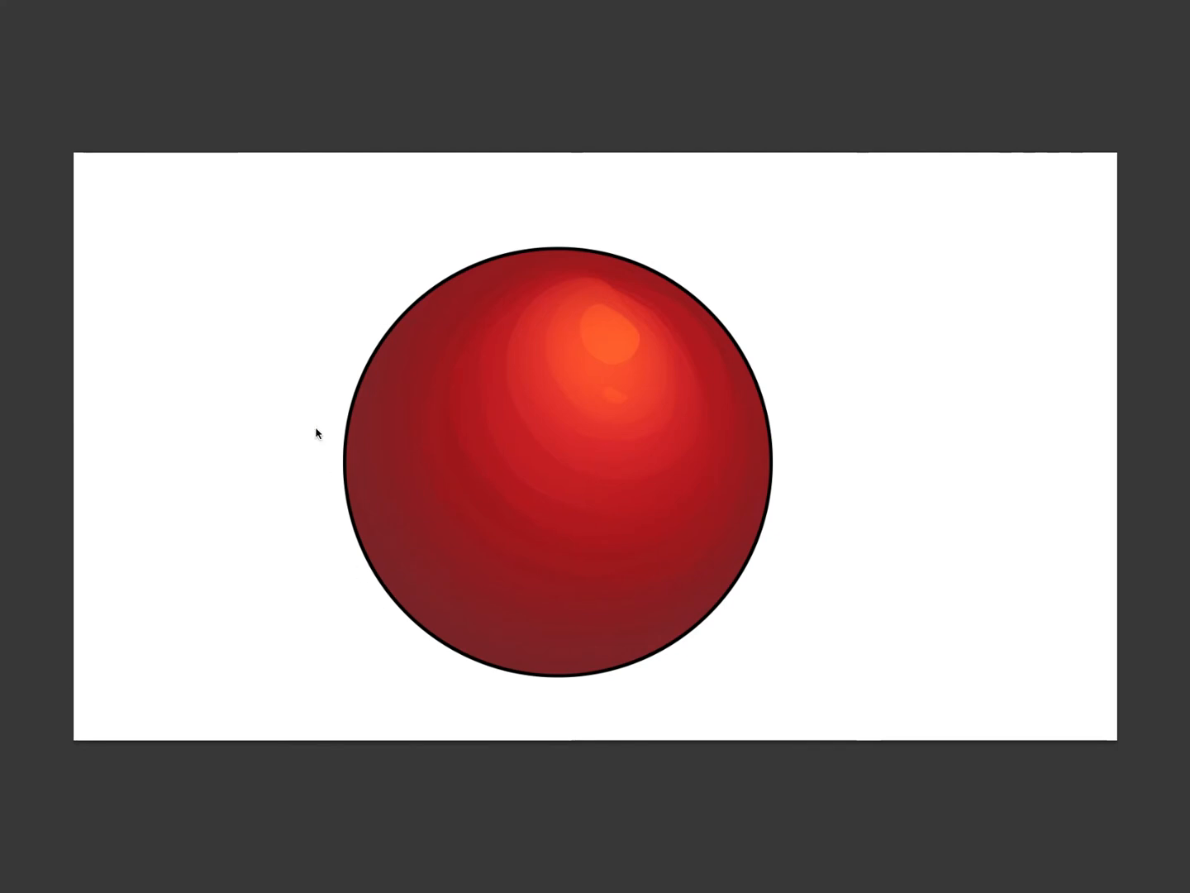
{"action": "left_click_drag", "start_coordinate": [316, 433], "coordinate": [526, 712]}
{"action": "mouse_move", "coordinate": [803, 521]}
{"action": "left_mouse_down"}
{"action": "mouse_move", "coordinate": [777, 600]}
{"action": "mouse_move", "coordinate": [709, 575]}
{"action": "mouse_move", "coordinate": [704, 521]}
{"action": "mouse_move", "coordinate": [768, 516]}
{"action": "left_mouse_up"}
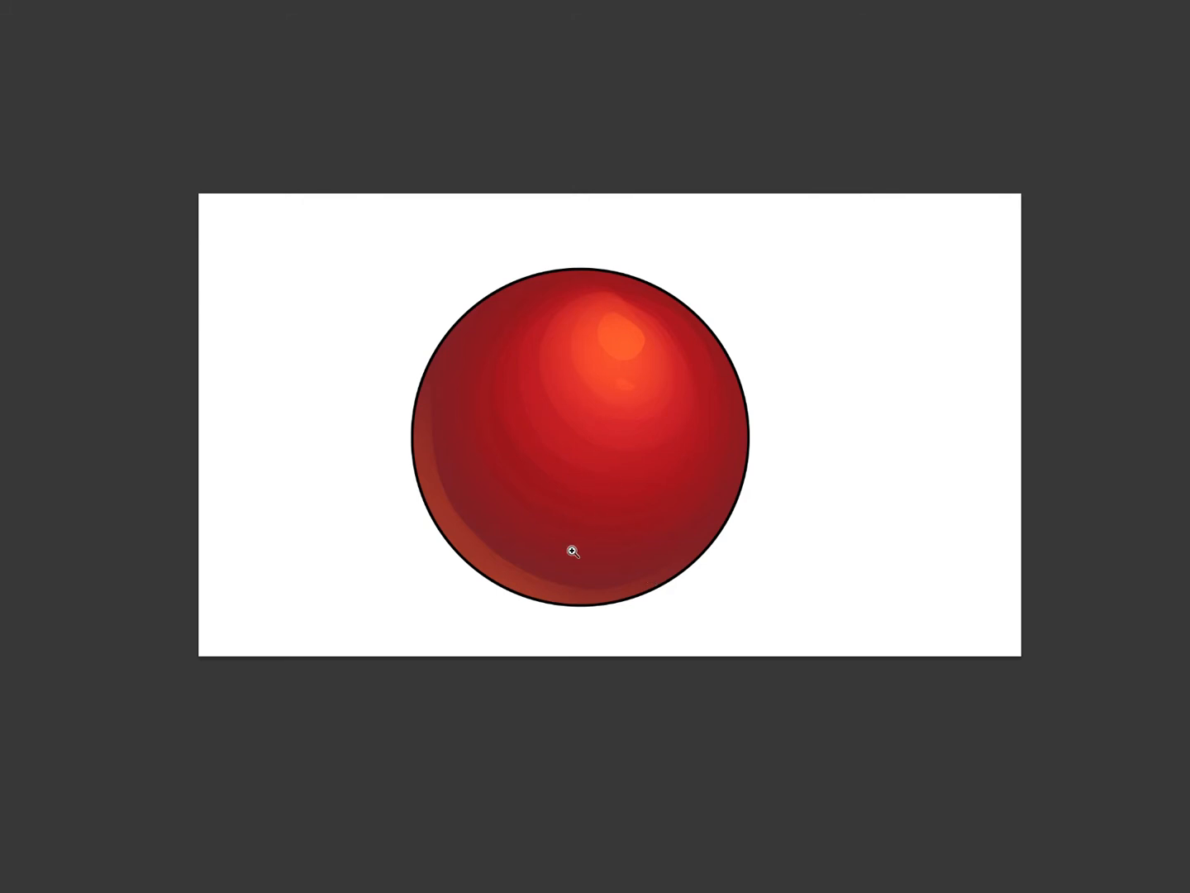
{"action": "left_click", "coordinate": [534, 440], "text": "alt"}
{"action": "left_click", "coordinate": [540, 487], "text": "alt"}
{"action": "left_click", "coordinate": [534, 479], "text": "alt"}
{"action": "left_click", "coordinate": [539, 319], "text": "alt"}
{"action": "left_click_drag", "start_coordinate": [691, 429], "coordinate": [625, 516]}
{"action": "left_click_drag", "start_coordinate": [671, 434], "coordinate": [706, 437]}
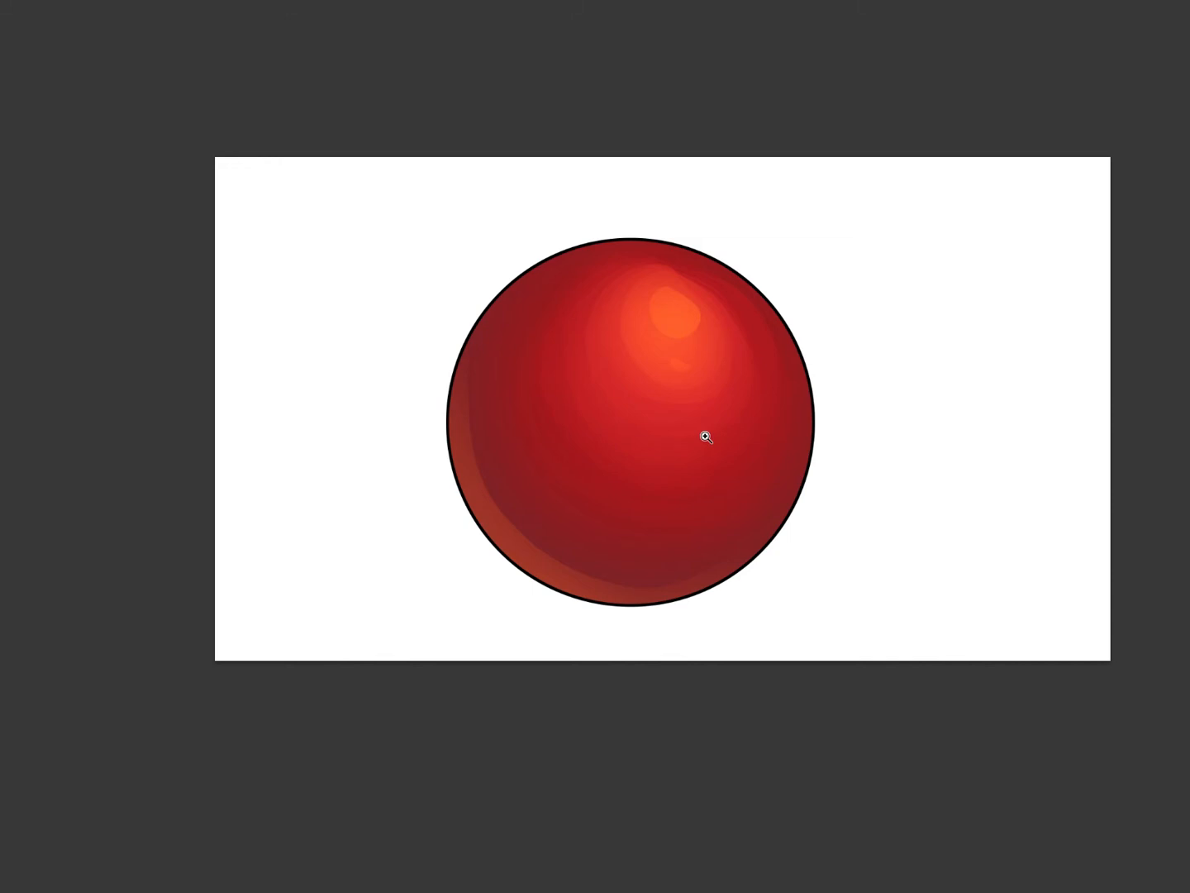
Switch to the Page 7.psd document in full-screen view with the panels shown, framed on the bearded man's head
{"action": "key", "text": "f"}
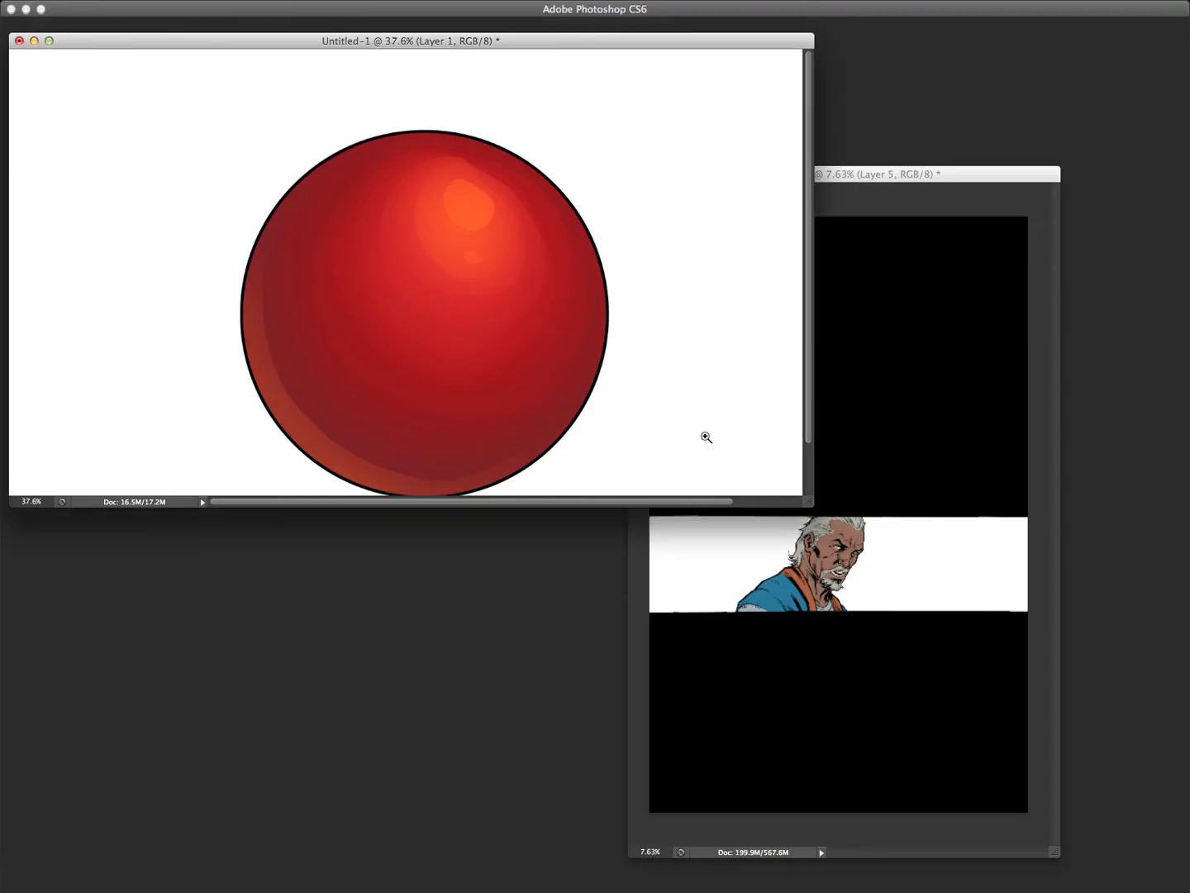
{"action": "left_click", "coordinate": [890, 176]}
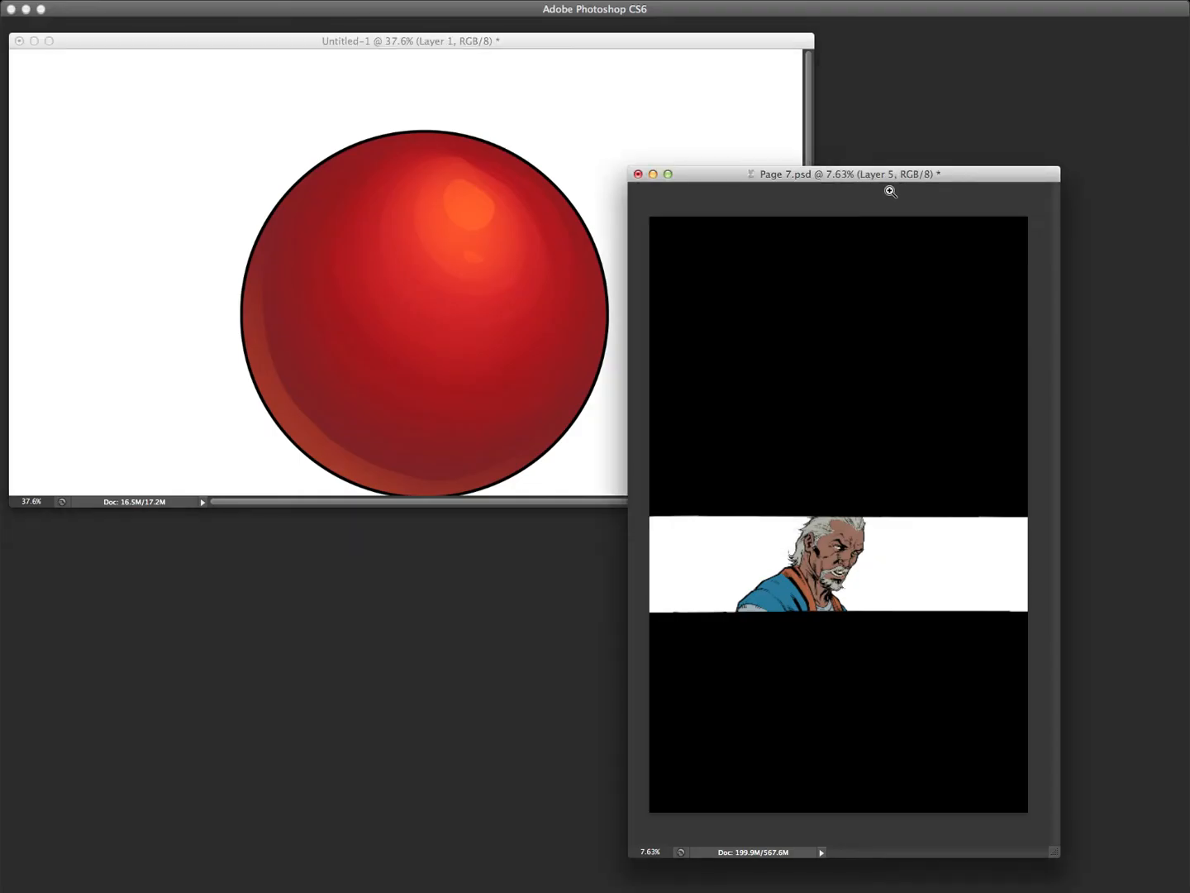
{"action": "key", "text": "f"}
{"action": "key", "text": "Tab"}
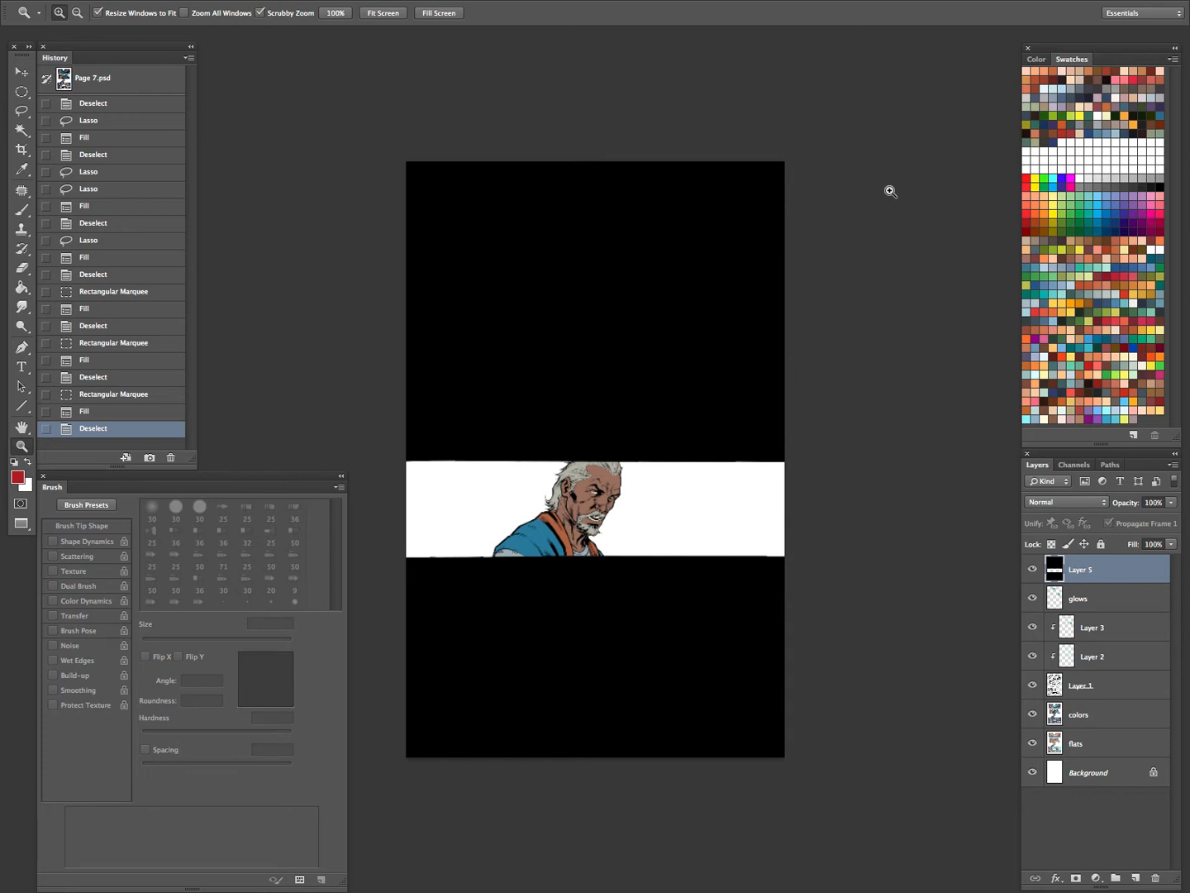
{"action": "left_click_drag", "start_coordinate": [603, 506], "coordinate": [677, 528]}
{"action": "left_click_drag", "start_coordinate": [638, 657], "coordinate": [607, 649]}
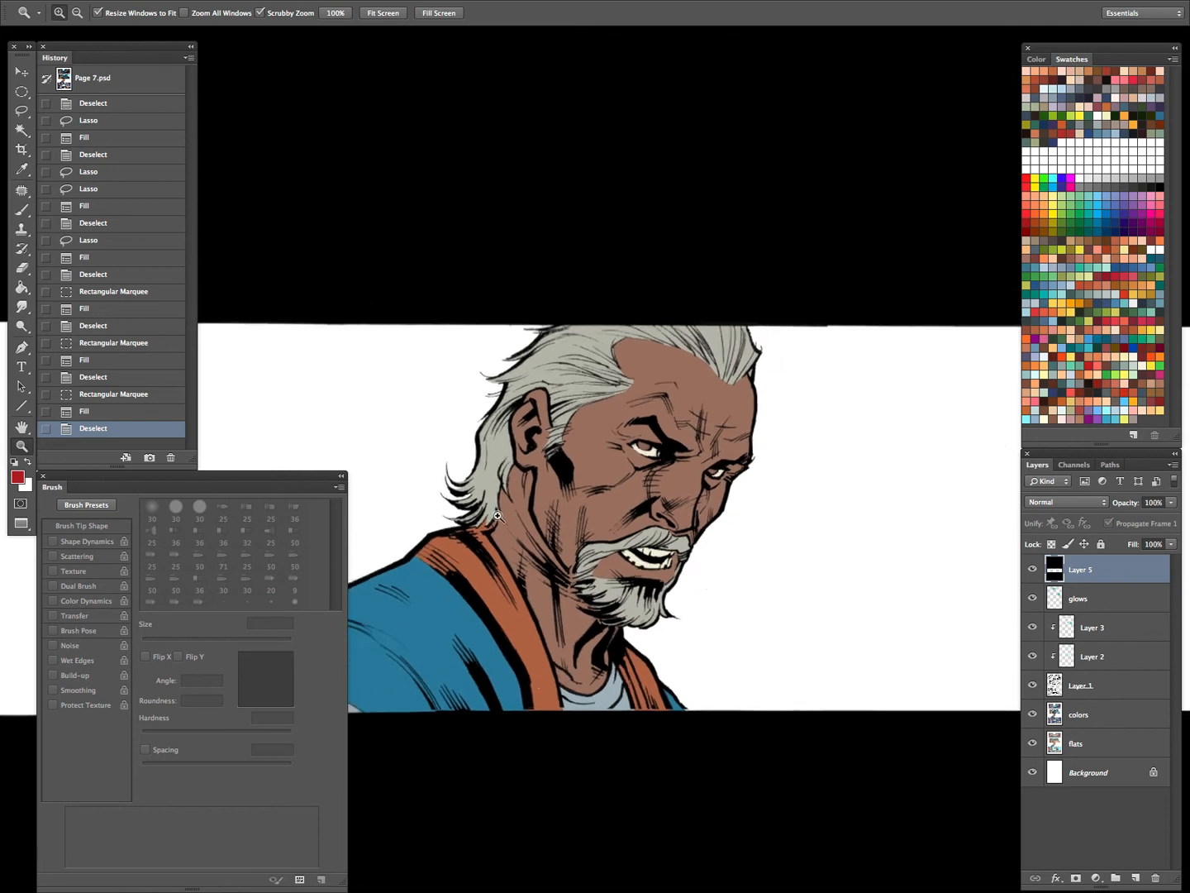
Magic Wand the grey hair on the flats layer, copy that area of the colors layer to a new layer, and lock its transparent pixels
{"action": "left_click", "coordinate": [1084, 745]}
{"action": "key", "text": "w"}
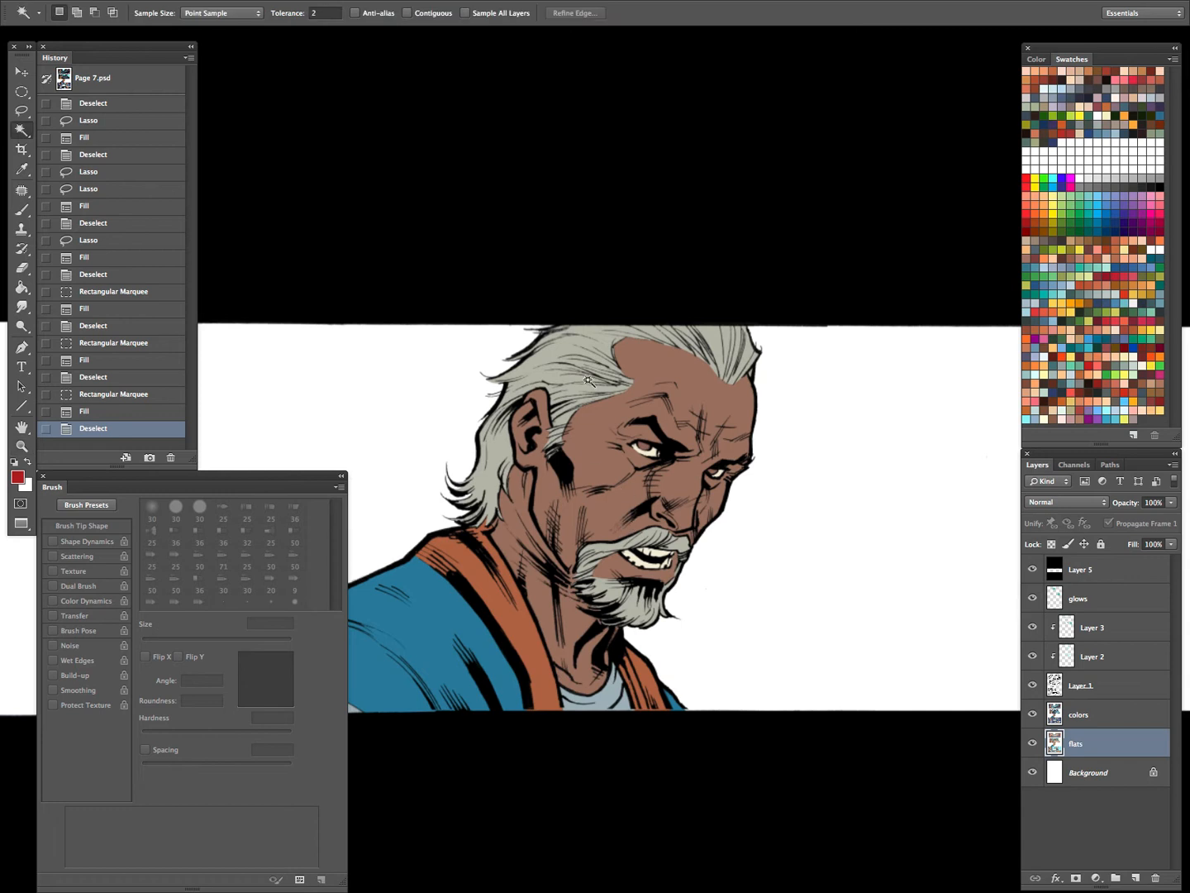
{"action": "left_click", "coordinate": [644, 480]}
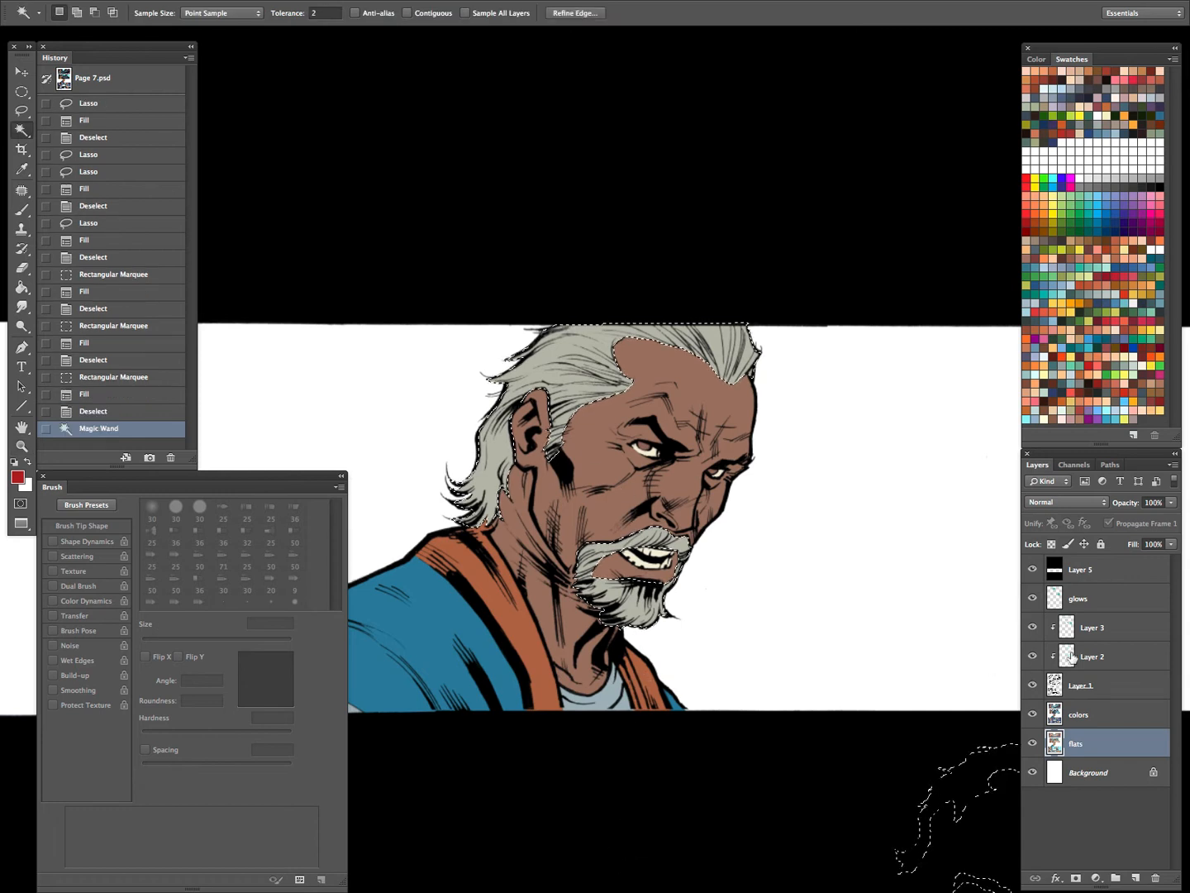
{"action": "left_click", "coordinate": [1088, 690]}
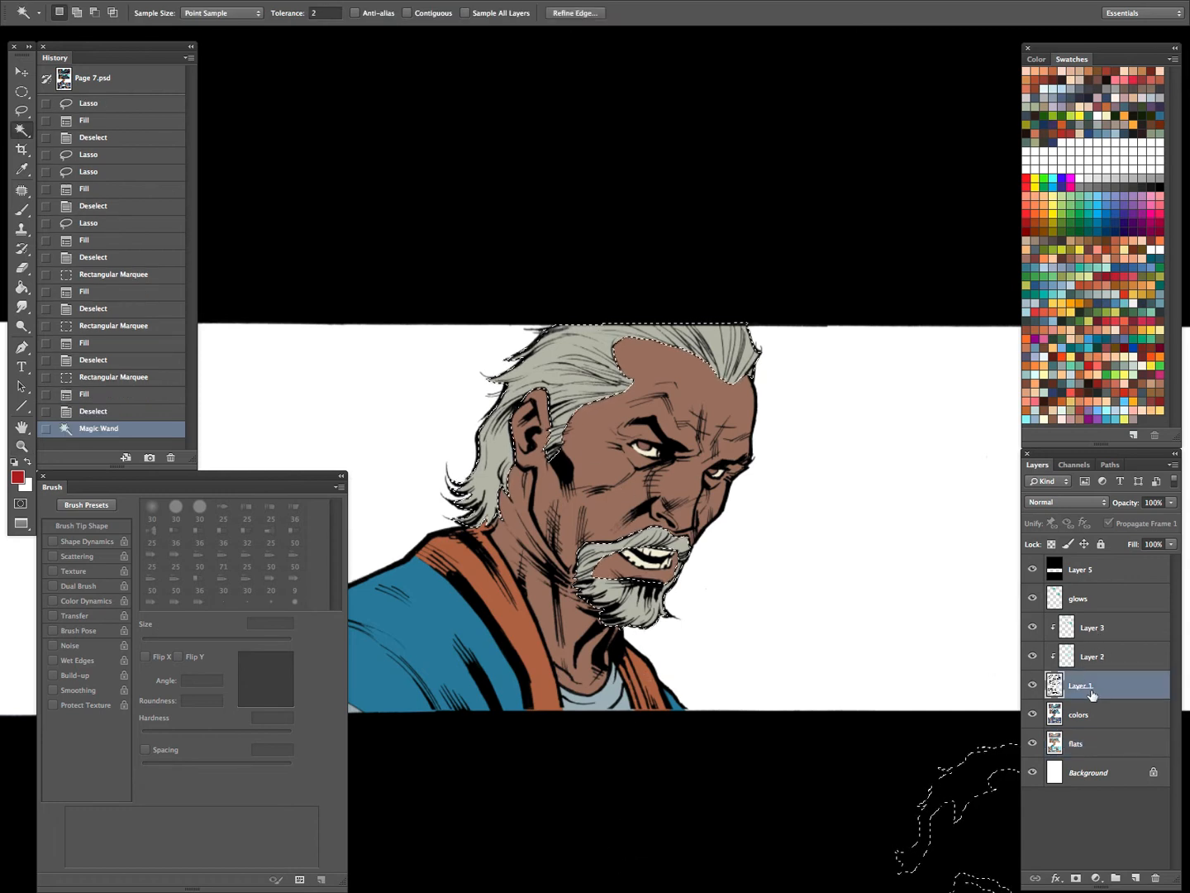
{"action": "left_click", "coordinate": [1083, 713]}
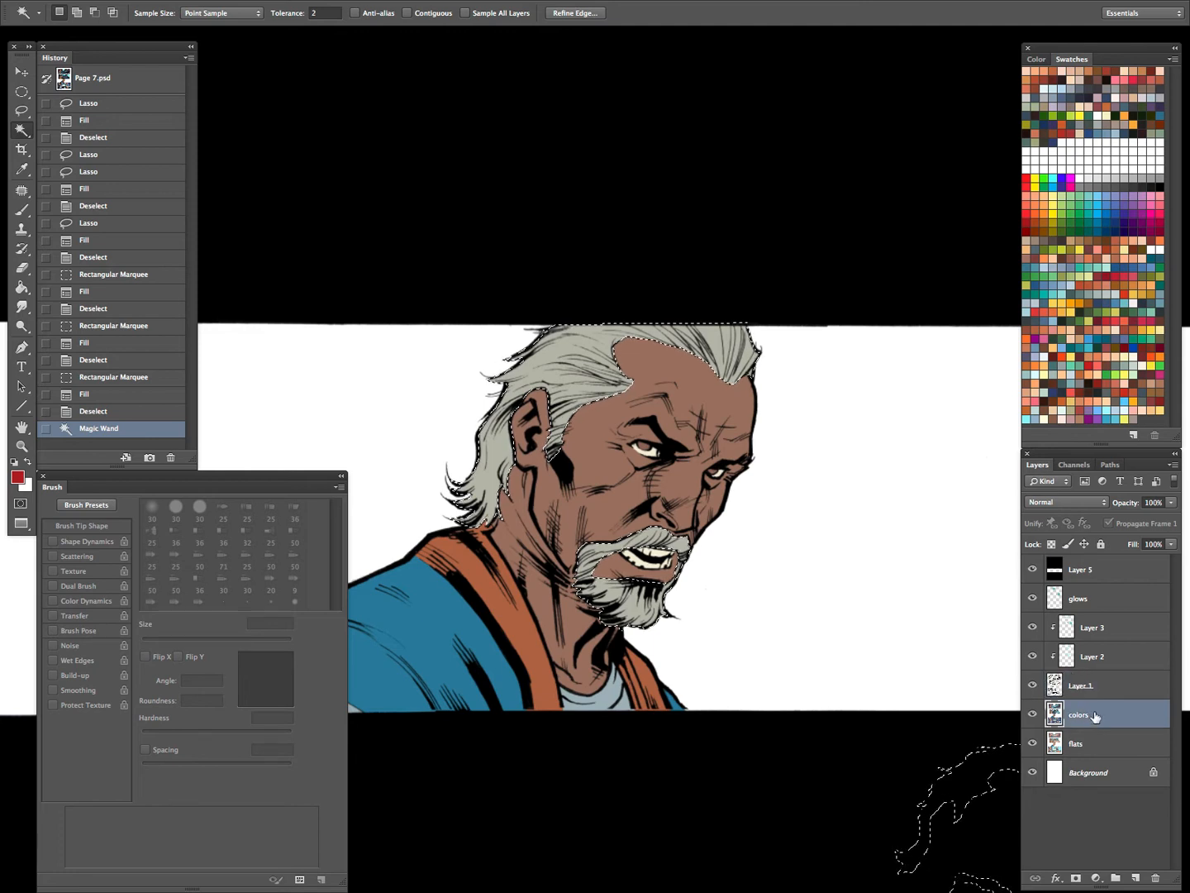
{"action": "key", "text": "ctrl+j"}
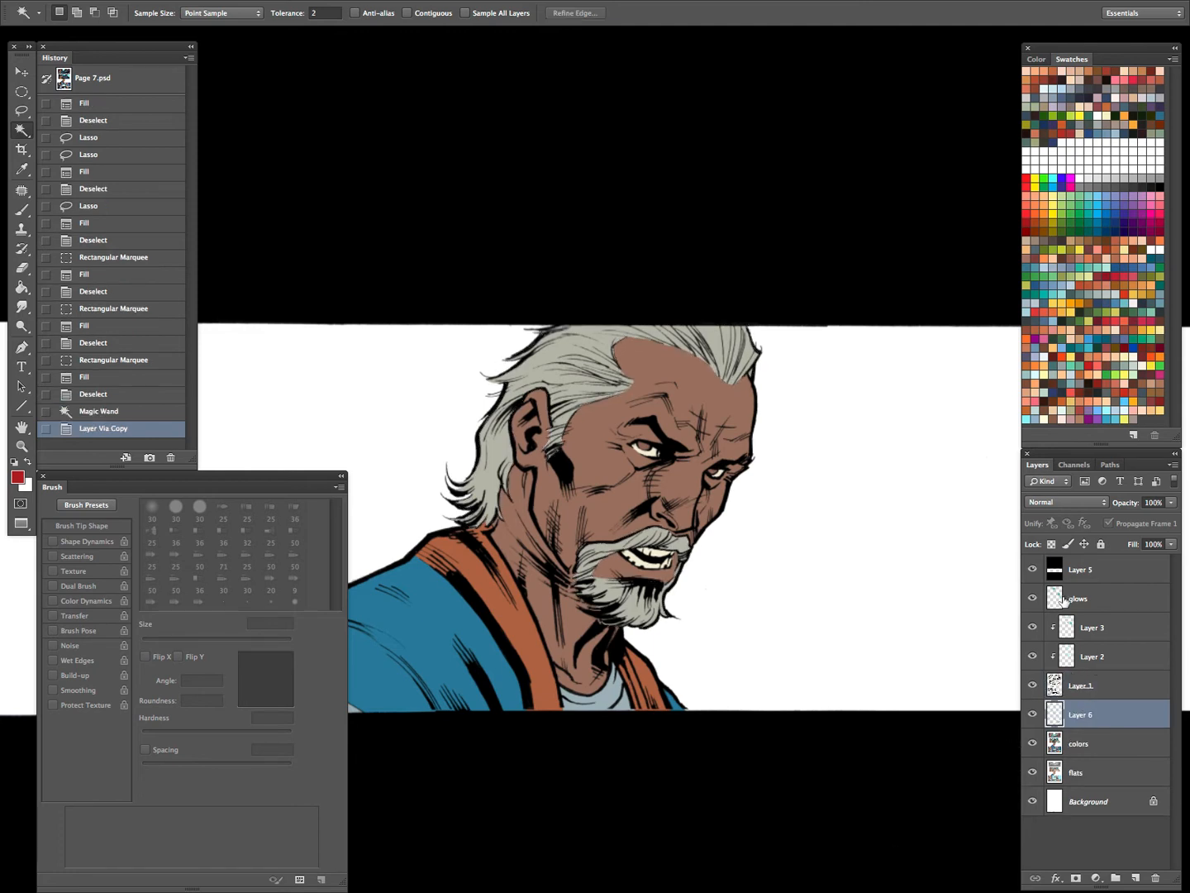
{"action": "left_click", "coordinate": [1050, 543]}
Sample the grey of the man's hair and set the foreground colour to a lighter tint of it
{"action": "key", "text": "z"}
{"action": "left_click", "coordinate": [704, 440]}
{"action": "key", "text": "b"}
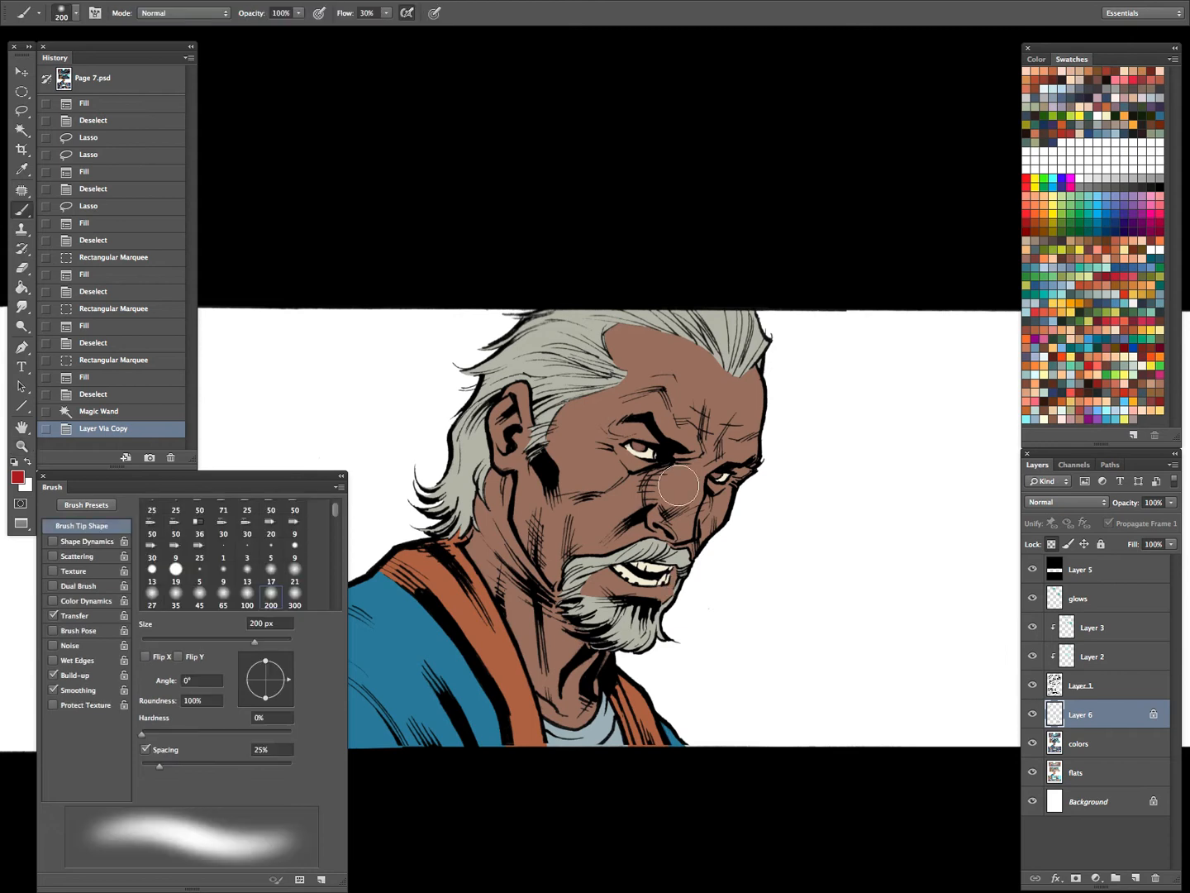
{"action": "left_click", "coordinate": [588, 329], "text": "alt"}
{"action": "left_click", "coordinate": [22, 479]}
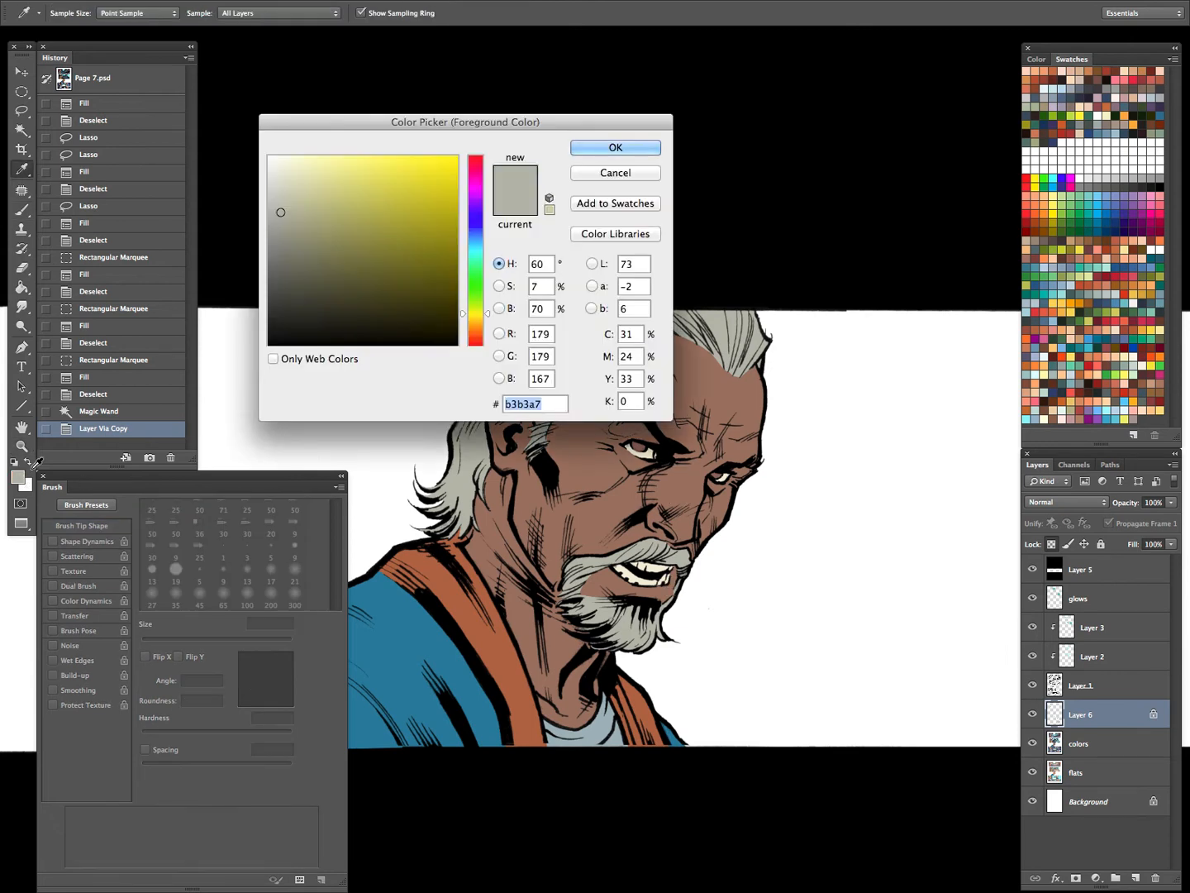
{"action": "left_click_drag", "start_coordinate": [281, 211], "coordinate": [284, 175]}
{"action": "left_click", "coordinate": [616, 147]}
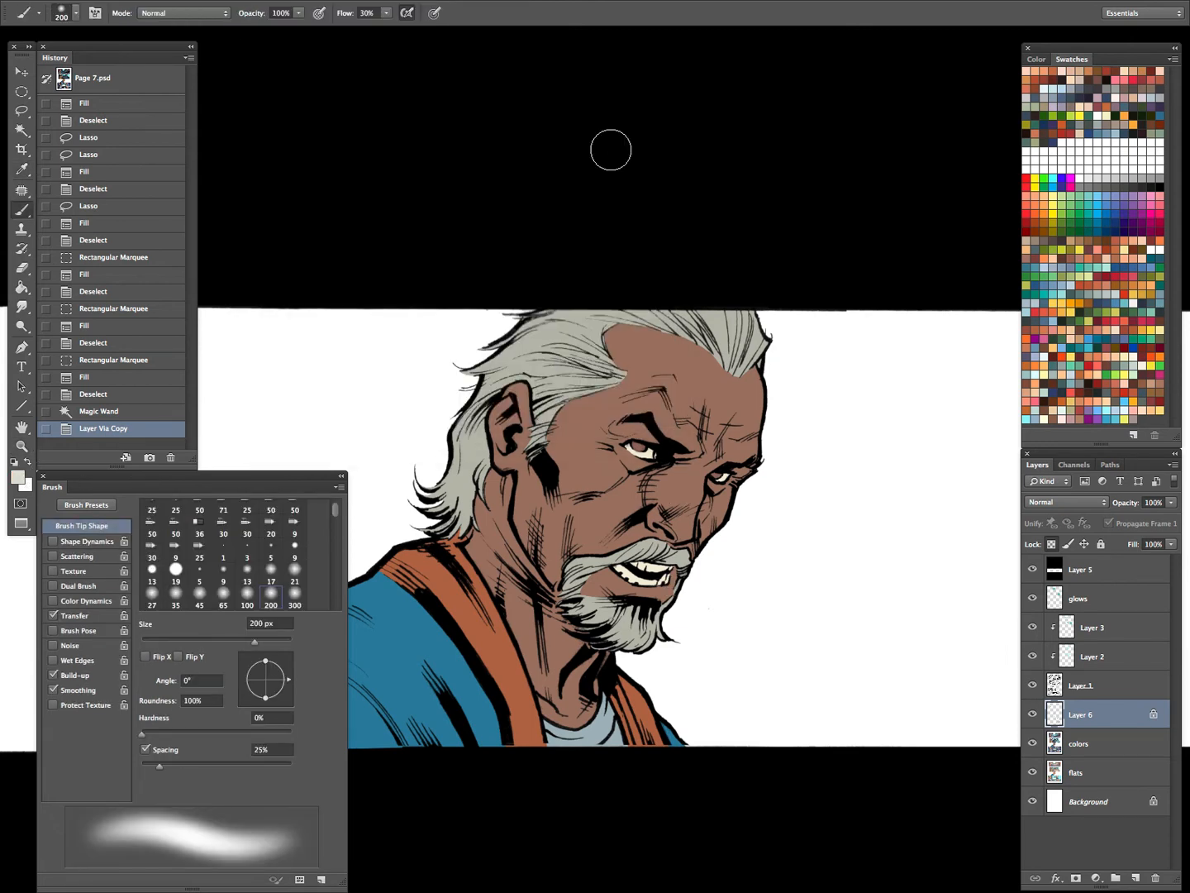
Brush soft light grey over the swept-back hair and the back locks, starting at 400 px and reducing the brush for narrower parts
{"action": "key", "text": "bracketright"}
{"action": "key", "text": "bracketright"}
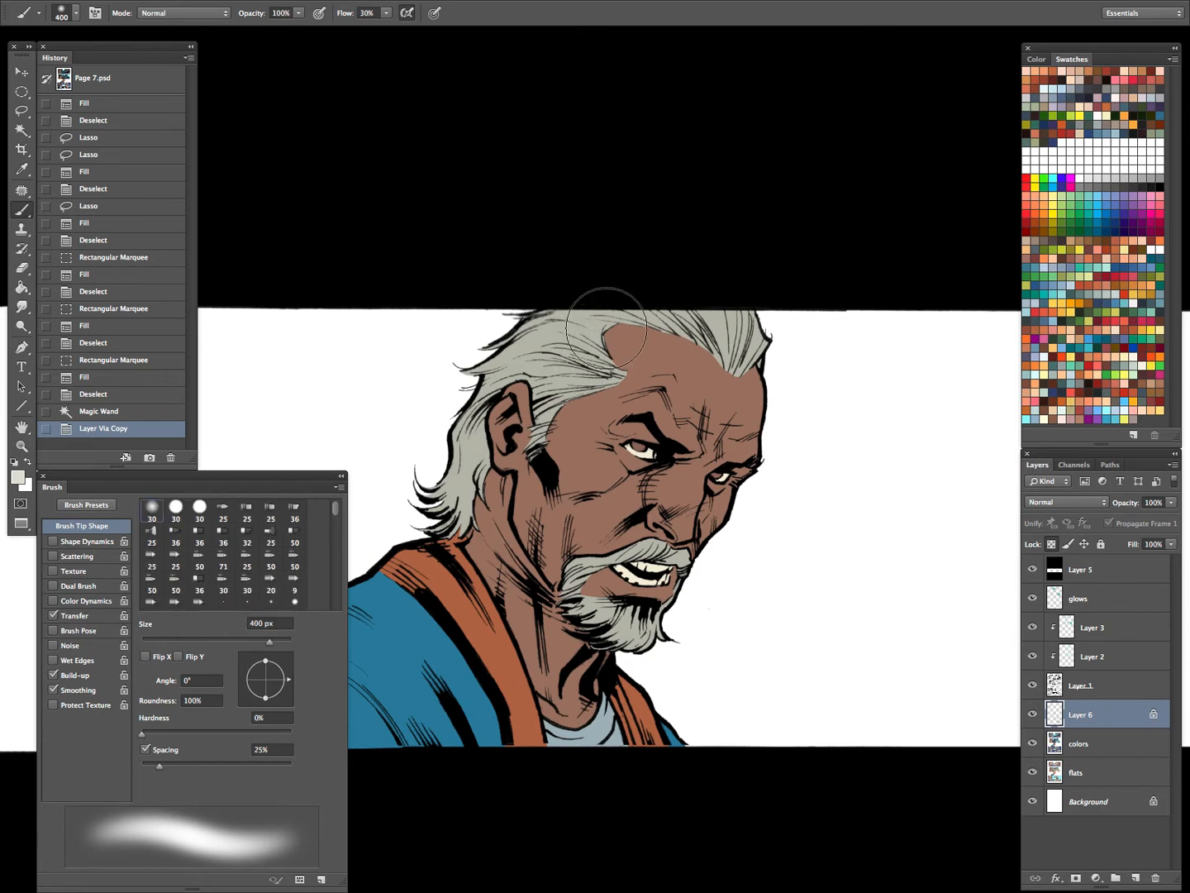
{"action": "left_click_drag", "start_coordinate": [607, 325], "coordinate": [549, 437]}
{"action": "key", "text": "bracketleft"}
{"action": "left_click_drag", "start_coordinate": [573, 376], "coordinate": [596, 321]}
{"action": "mouse_move", "coordinate": [753, 353]}
{"action": "left_mouse_down"}
{"action": "mouse_move", "coordinate": [688, 330]}
{"action": "mouse_move", "coordinate": [695, 324]}
{"action": "left_mouse_up"}
{"action": "key", "text": "bracketleft"}
{"action": "key", "text": "bracketleft"}
{"action": "left_click_drag", "start_coordinate": [482, 450], "coordinate": [478, 537]}
Brush soft light grey onto the moustache and chin beard with a much smaller brush
{"action": "key", "text": "bracketleft"}
{"action": "key", "text": "bracketleft"}
{"action": "key", "text": "bracketleft"}
{"action": "key", "text": "bracketleft"}
{"action": "left_click_drag", "start_coordinate": [648, 549], "coordinate": [590, 562]}
{"action": "left_click_drag", "start_coordinate": [660, 547], "coordinate": [681, 559]}
{"action": "key", "text": "bracketright"}
{"action": "mouse_move", "coordinate": [600, 613]}
{"action": "left_mouse_down"}
{"action": "mouse_move", "coordinate": [647, 623]}
{"action": "mouse_move", "coordinate": [615, 626]}
{"action": "left_mouse_up"}
{"action": "left_click_drag", "start_coordinate": [621, 631], "coordinate": [660, 630]}
Lasso the upper strands of the moustache in a close-up view with the panels hidden
{"action": "key", "text": "l"}
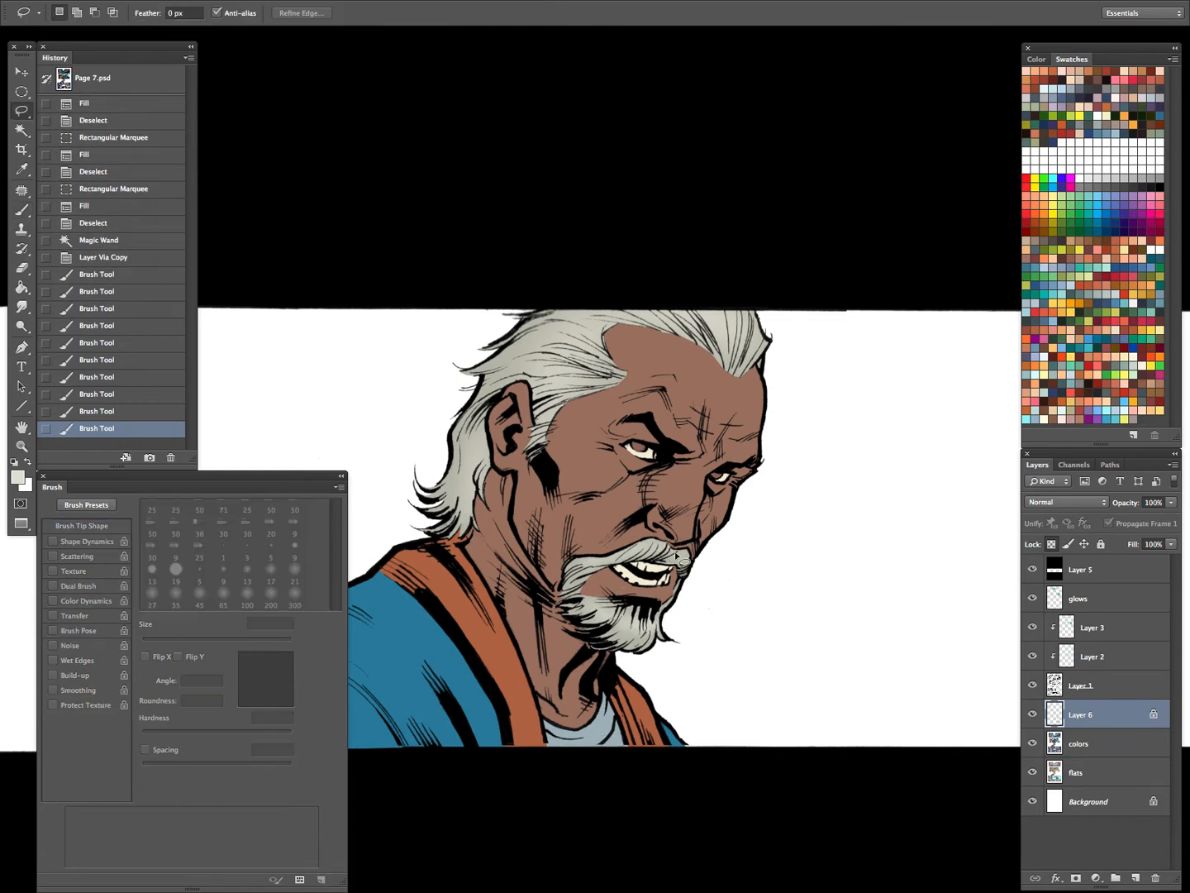
{"action": "key", "text": "z"}
{"action": "left_click", "coordinate": [693, 585]}
{"action": "key", "text": "Tab"}
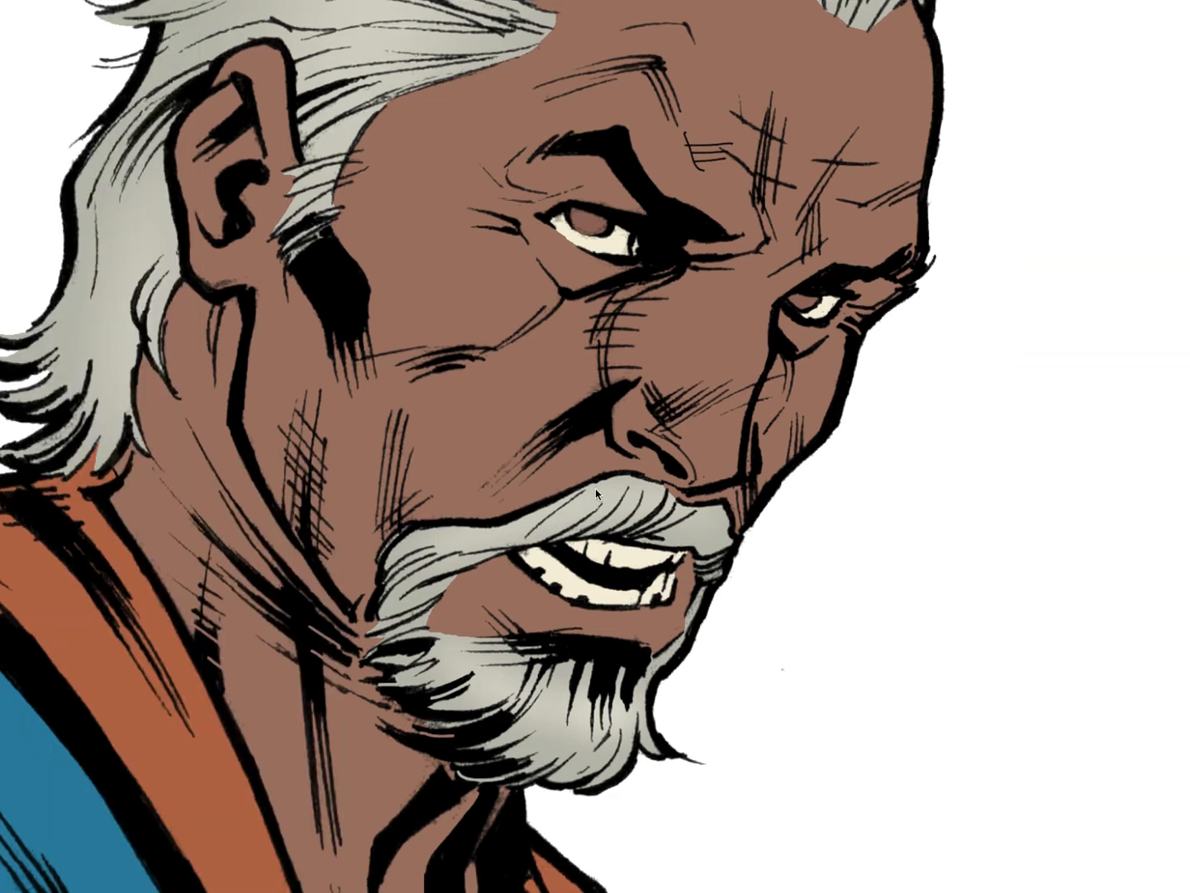
{"action": "key", "text": "l"}
{"action": "mouse_move", "coordinate": [533, 511]}
{"action": "left_mouse_down"}
{"action": "mouse_move", "coordinate": [489, 524]}
{"action": "mouse_move", "coordinate": [500, 552]}
{"action": "mouse_move", "coordinate": [628, 494]}
{"action": "mouse_move", "coordinate": [666, 495]}
{"action": "mouse_move", "coordinate": [667, 536]}
{"action": "mouse_move", "coordinate": [706, 562]}
{"action": "mouse_move", "coordinate": [731, 519]}
{"action": "mouse_move", "coordinate": [690, 508]}
{"action": "mouse_move", "coordinate": [722, 479]}
{"action": "left_mouse_up"}
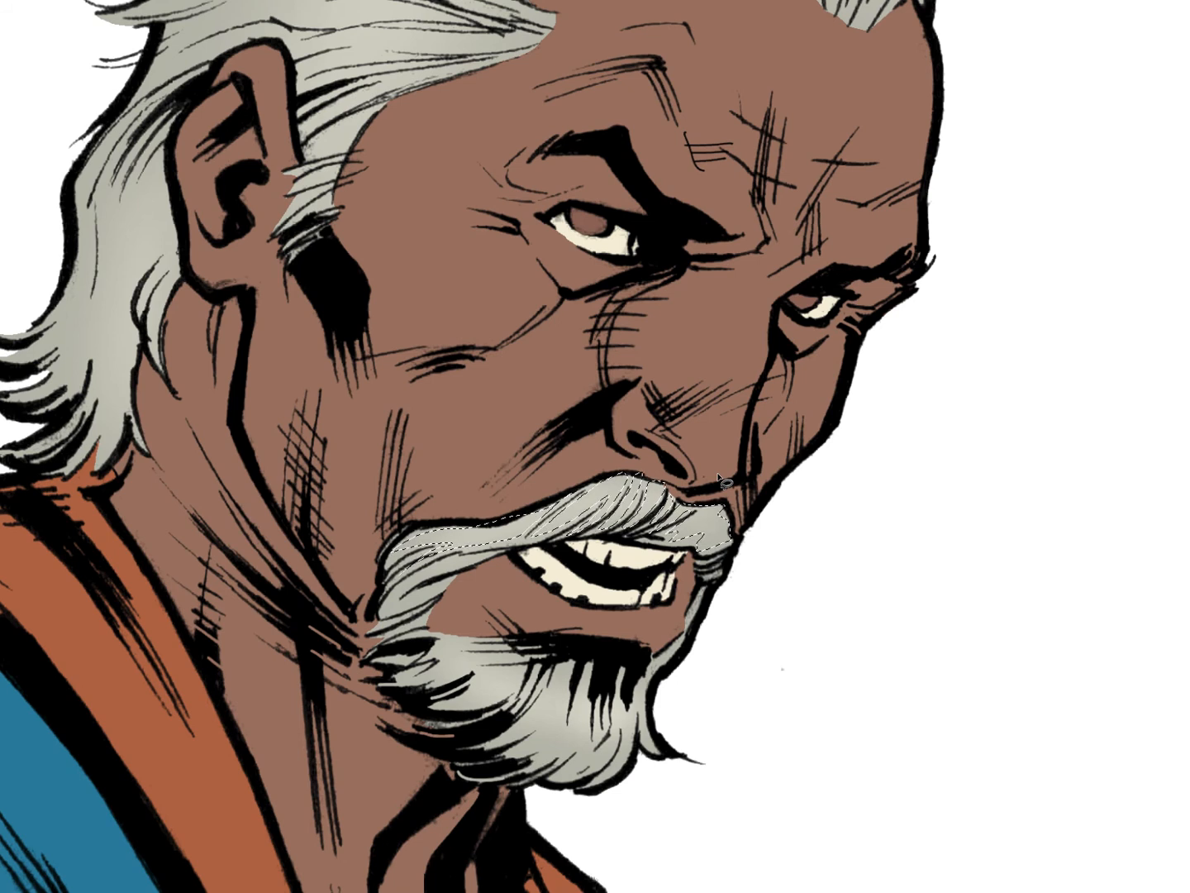
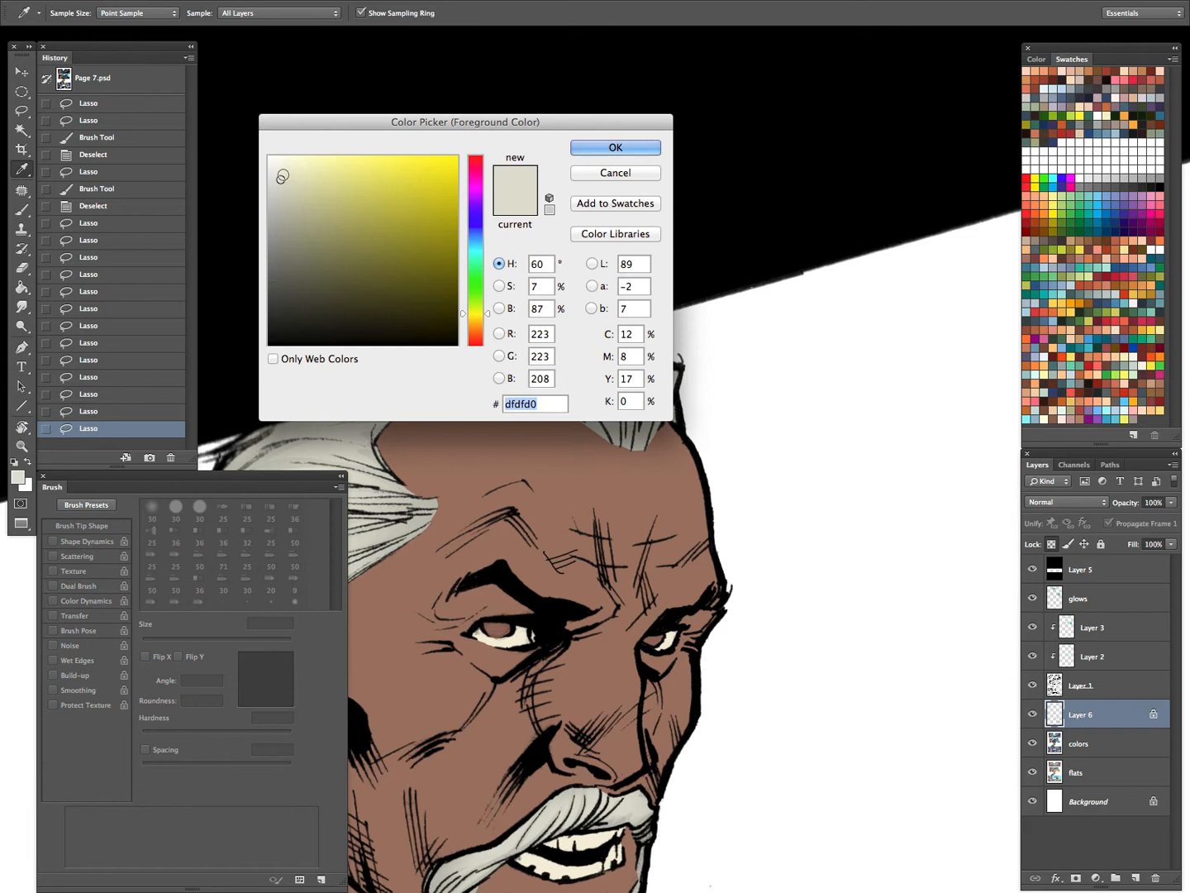
Accept the lighter grey foreground colour and brush highlights across the selected hair strands, reducing the brush for the last stroke
{"action": "left_click", "coordinate": [616, 150]}
{"action": "left_click_drag", "start_coordinate": [629, 467], "coordinate": [746, 453]}
{"action": "left_click_drag", "start_coordinate": [702, 339], "coordinate": [487, 427]}
{"action": "key", "text": "["}
{"action": "left_click_drag", "start_coordinate": [783, 361], "coordinate": [541, 434]}
{"action": "key", "text": "Tab"}
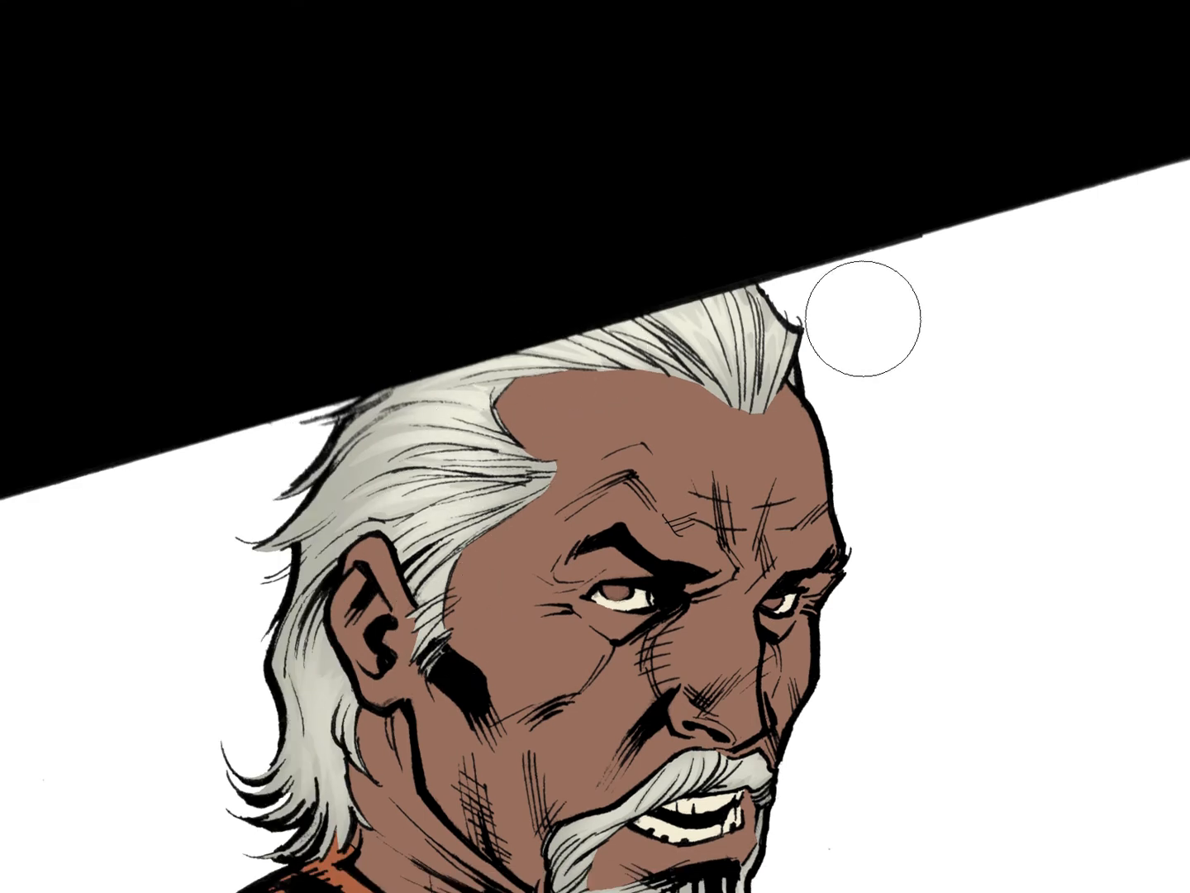
{"action": "scroll", "coordinate": [681, 384], "scroll_direction": "down", "scroll_amount": 3}
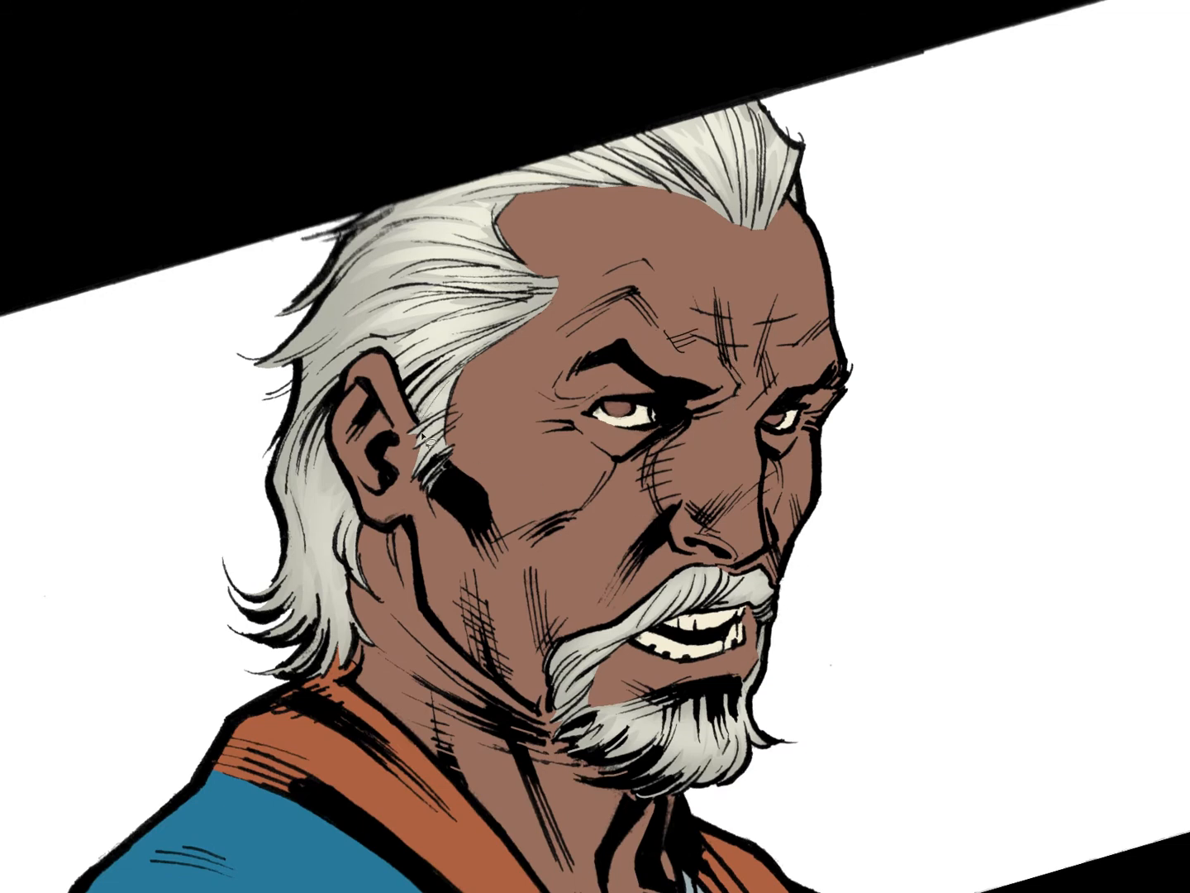
Lasso highlight strands in the moustache and the chin beard
{"action": "key", "text": "ctrl+b"}
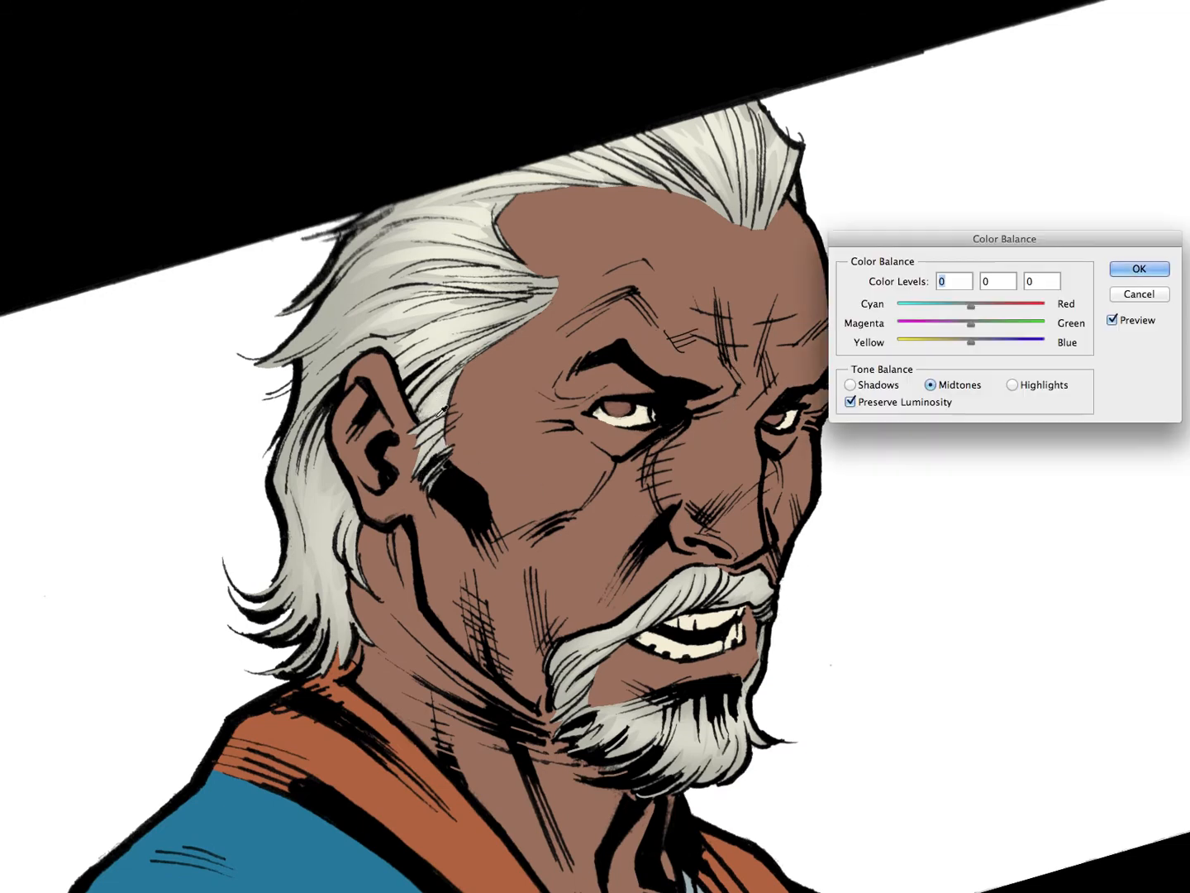
{"action": "left_click", "coordinate": [1138, 293]}
{"action": "mouse_move", "coordinate": [713, 573]}
{"action": "left_mouse_down"}
{"action": "mouse_move", "coordinate": [744, 424]}
{"action": "mouse_move", "coordinate": [682, 428]}
{"action": "mouse_move", "coordinate": [656, 489]}
{"action": "mouse_move", "coordinate": [683, 453]}
{"action": "mouse_move", "coordinate": [687, 465]}
{"action": "mouse_move", "coordinate": [703, 453]}
{"action": "mouse_move", "coordinate": [691, 436]}
{"action": "mouse_move", "coordinate": [643, 453]}
{"action": "mouse_move", "coordinate": [554, 517]}
{"action": "mouse_move", "coordinate": [610, 497]}
{"action": "mouse_move", "coordinate": [607, 484]}
{"action": "mouse_move", "coordinate": [577, 500]}
{"action": "mouse_move", "coordinate": [588, 522]}
{"action": "left_mouse_up"}
{"action": "key", "text": "l"}
{"action": "mouse_move", "coordinate": [717, 449]}
{"action": "left_mouse_down"}
{"action": "mouse_move", "coordinate": [754, 468]}
{"action": "mouse_move", "coordinate": [743, 444]}
{"action": "mouse_move", "coordinate": [701, 442]}
{"action": "left_mouse_up"}
{"action": "left_click_drag", "start_coordinate": [638, 570], "coordinate": [635, 597]}
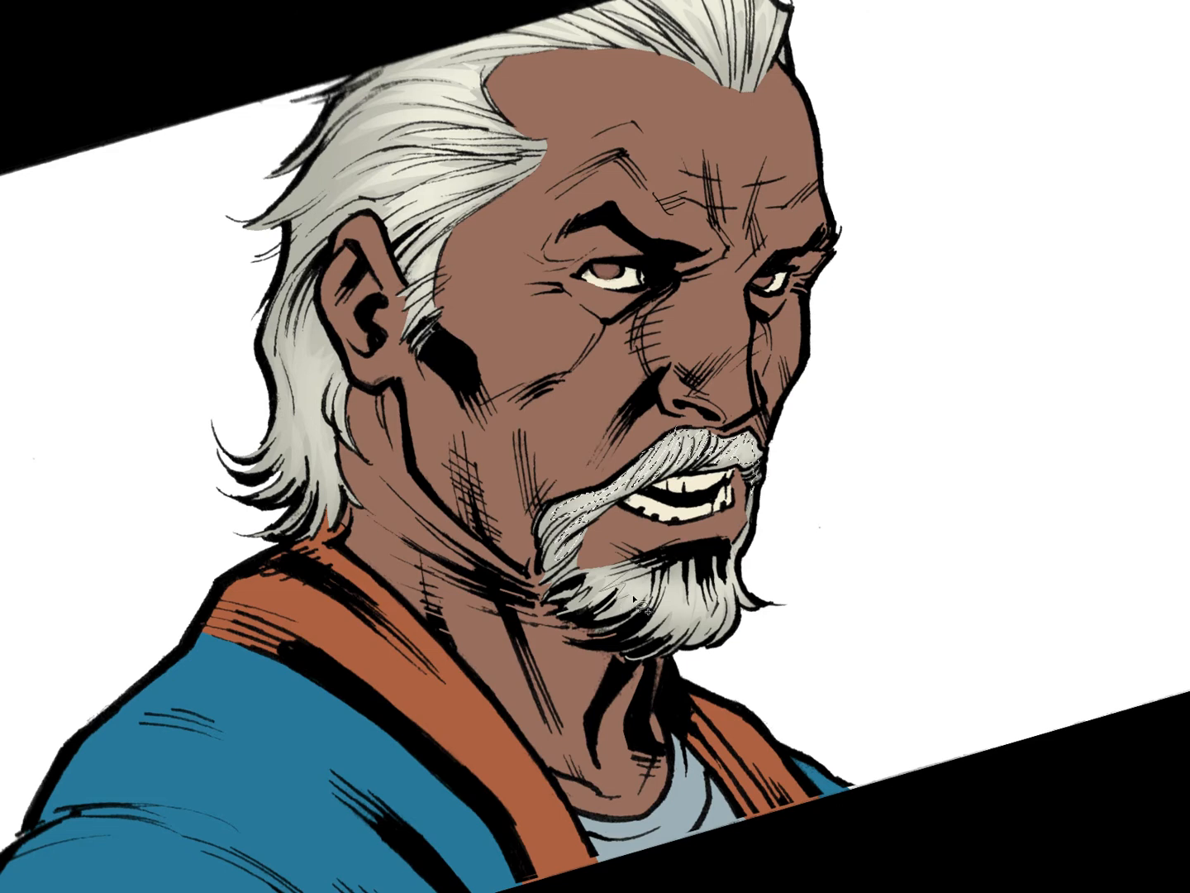
{"action": "mouse_move", "coordinate": [733, 599]}
{"action": "left_mouse_down"}
{"action": "mouse_move", "coordinate": [714, 552]}
{"action": "mouse_move", "coordinate": [684, 585]}
{"action": "mouse_move", "coordinate": [661, 570]}
{"action": "mouse_move", "coordinate": [616, 576]}
{"action": "mouse_move", "coordinate": [588, 584]}
{"action": "left_mouse_up"}
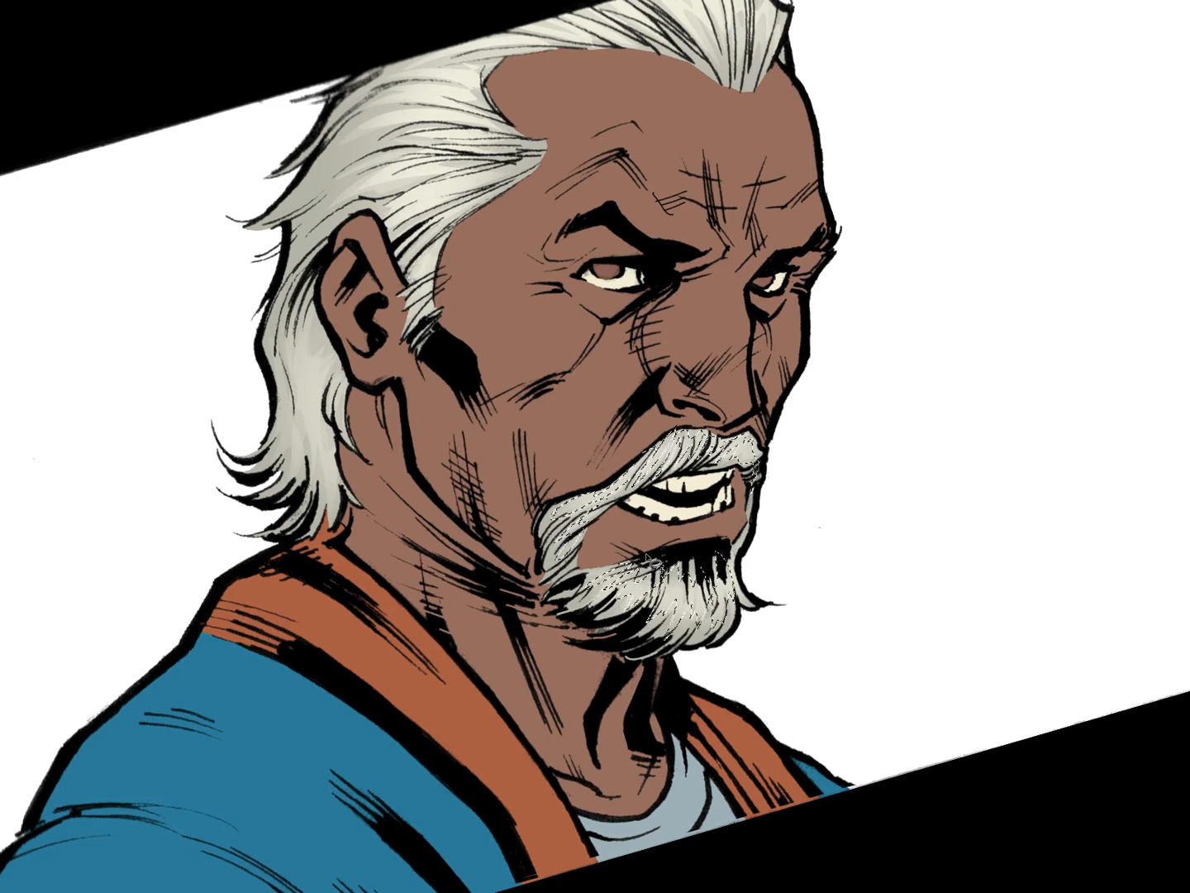
Hide the selection outline, brush a soft highlight over the selected beard strands and deselect
{"action": "key", "text": "ctrl+h"}
{"action": "key", "text": "b"}
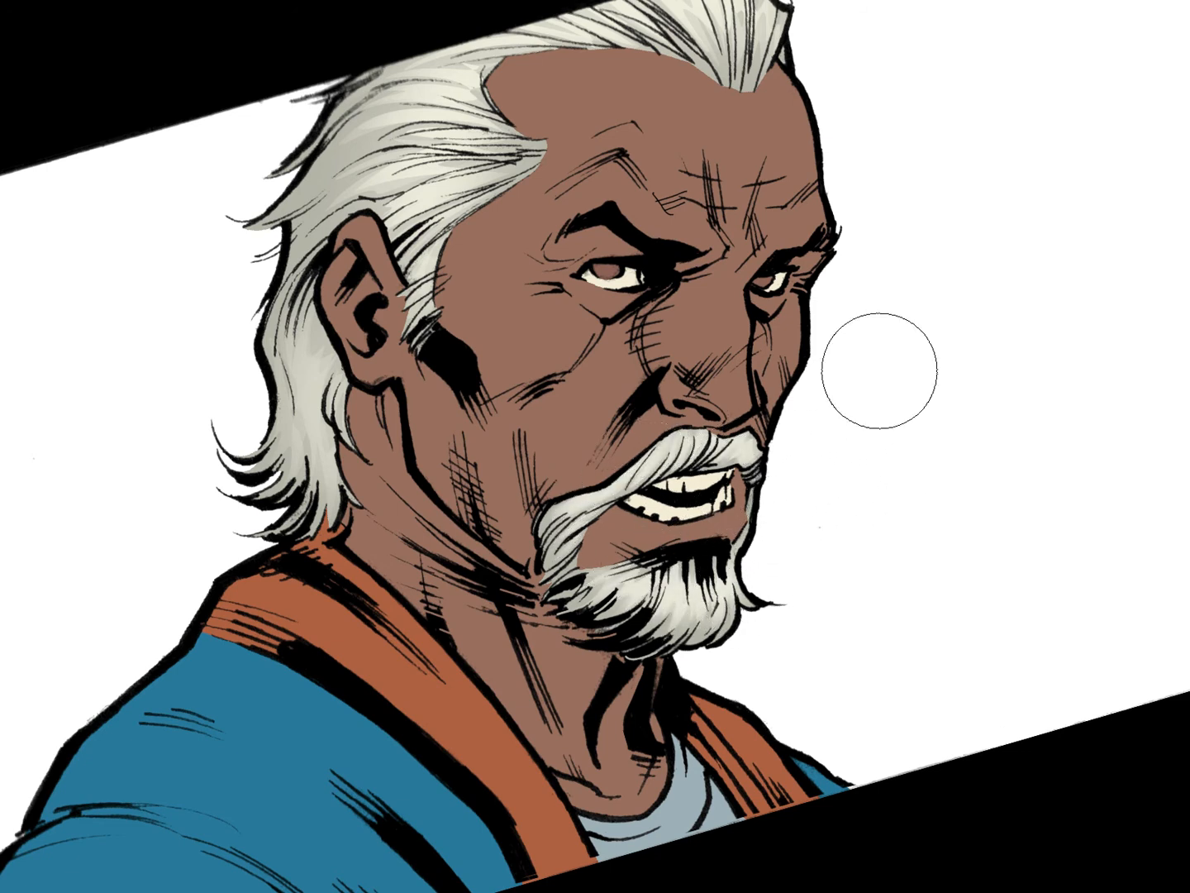
{"action": "mouse_move", "coordinate": [747, 605]}
{"action": "left_mouse_down"}
{"action": "mouse_move", "coordinate": [732, 542]}
{"action": "mouse_move", "coordinate": [747, 606]}
{"action": "left_mouse_up"}
{"action": "key", "text": "ctrl+d"}
{"action": "key", "text": "b"}
{"action": "mouse_move", "coordinate": [844, 489]}
{"action": "left_mouse_down"}
{"action": "mouse_move", "coordinate": [788, 523]}
{"action": "mouse_move", "coordinate": [778, 566]}
{"action": "left_mouse_up"}
{"action": "left_click_drag", "start_coordinate": [900, 479], "coordinate": [760, 527]}
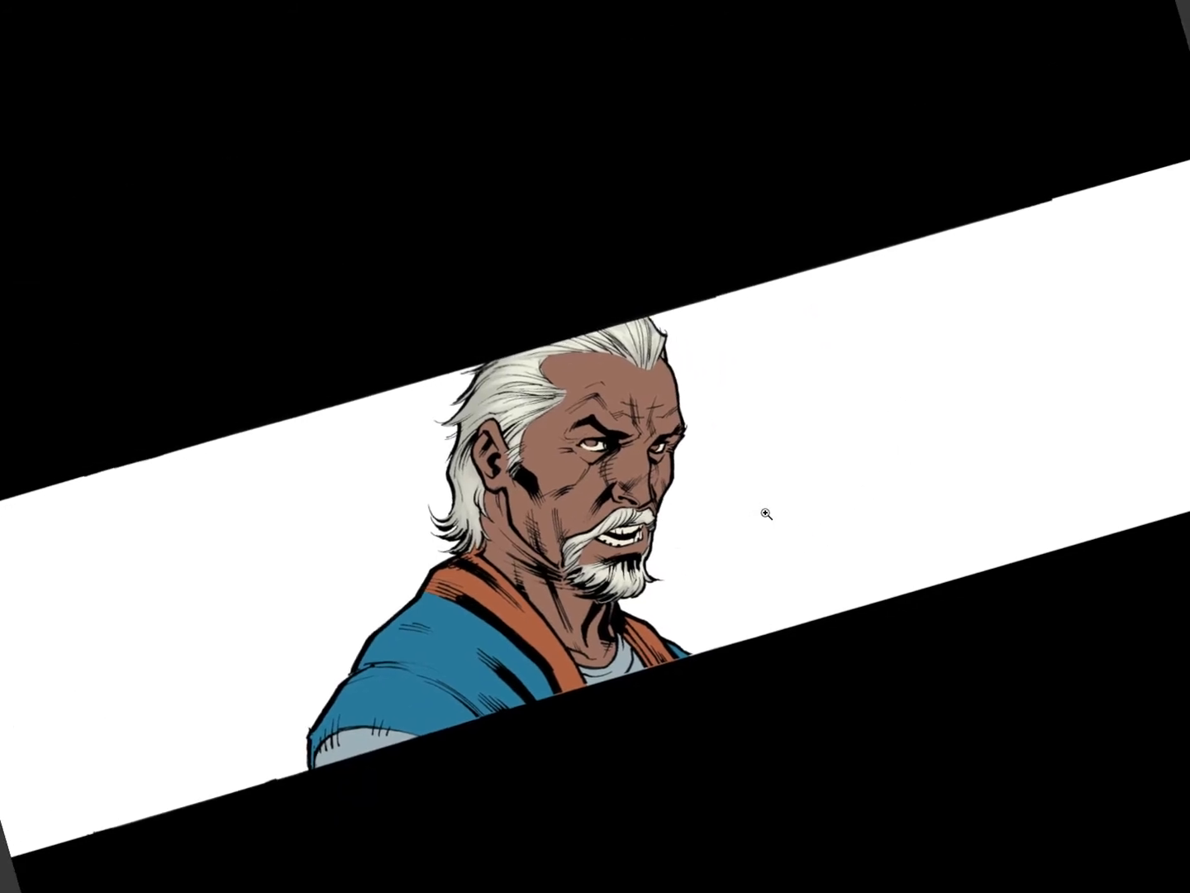
Show the panels again and select the eye whites and teeth on the colors layer with the Magic Wand
{"action": "left_click", "coordinate": [653, 476]}
{"action": "key", "text": "Tab"}
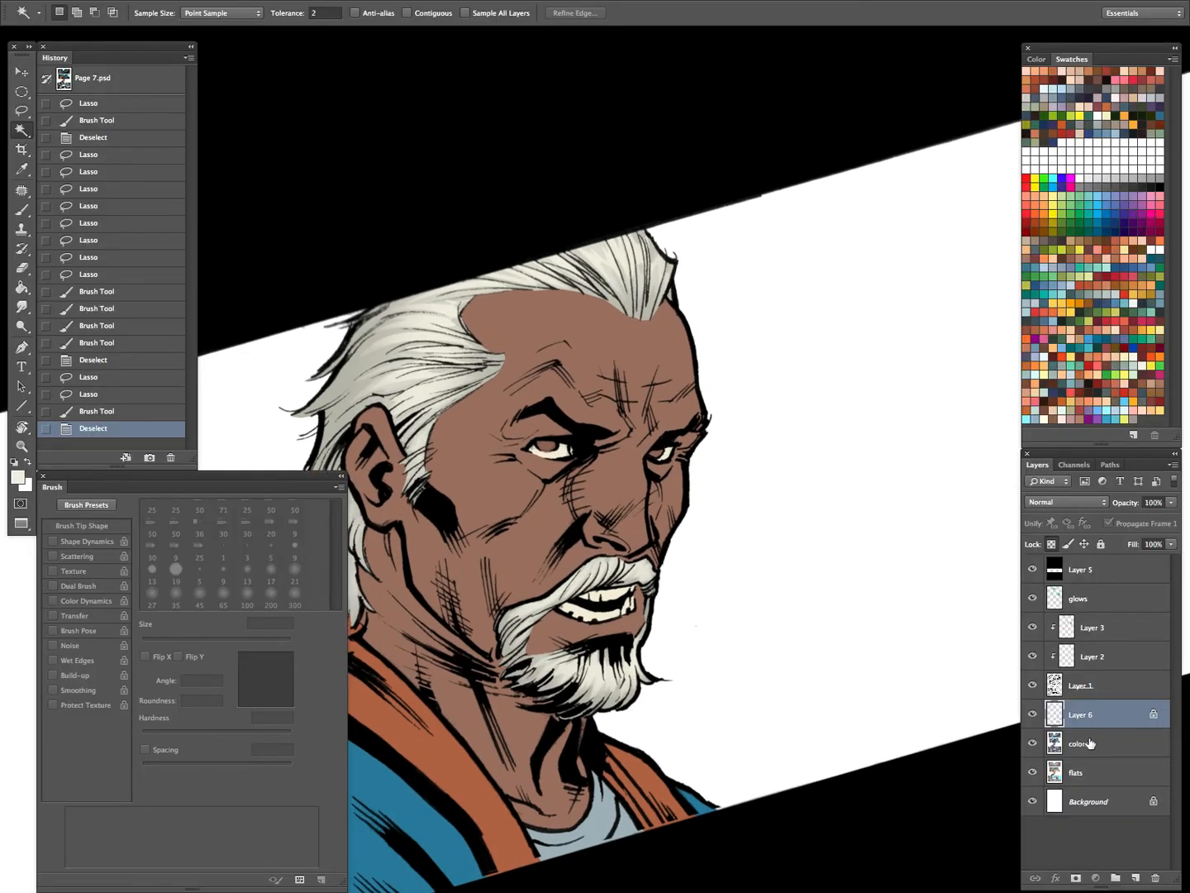
{"action": "left_click", "coordinate": [1090, 743]}
{"action": "left_click", "coordinate": [671, 468]}
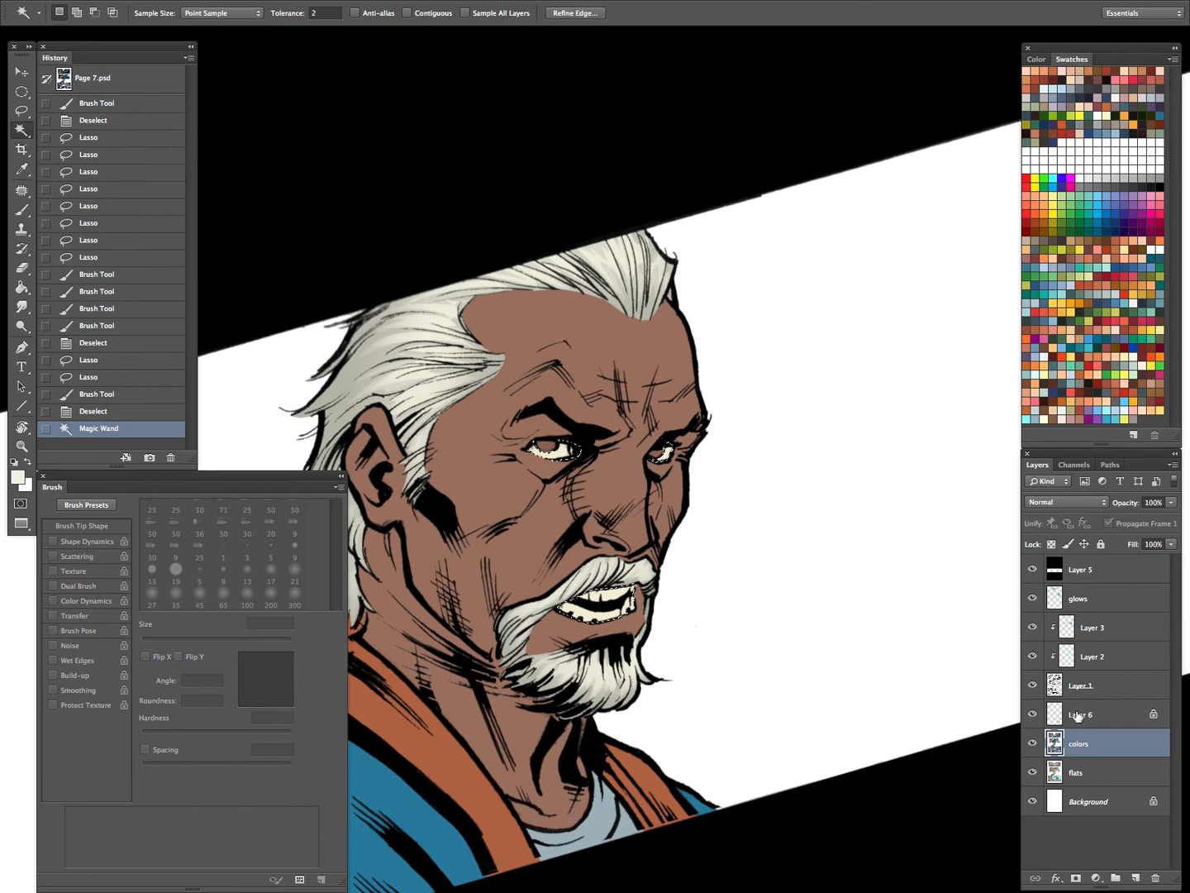
Try filling the selected eye whites and teeth with light peach, and undo the fill
{"action": "key", "text": "ctrl+u"}
{"action": "key", "text": "Escape"}
{"action": "key", "text": "alt+BackSpace"}
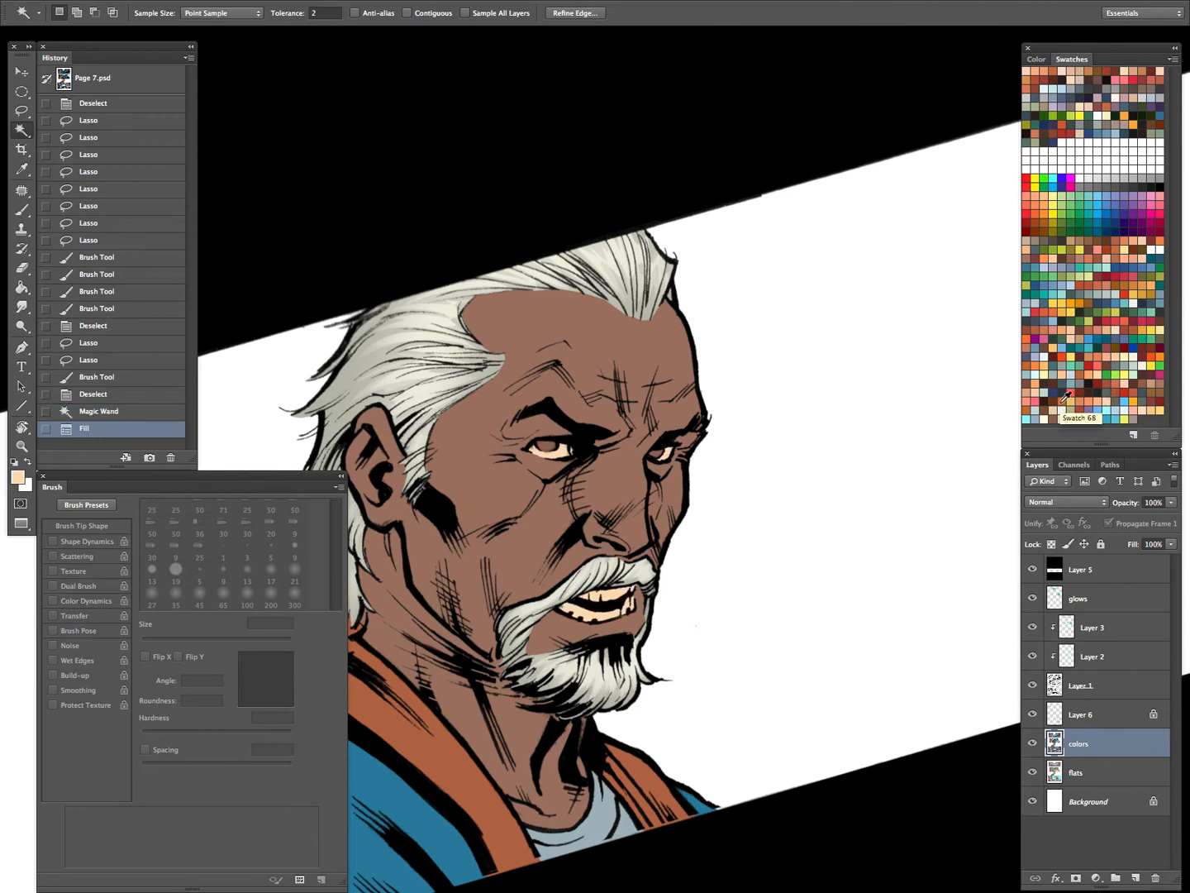
{"action": "key", "text": "ctrl+z"}
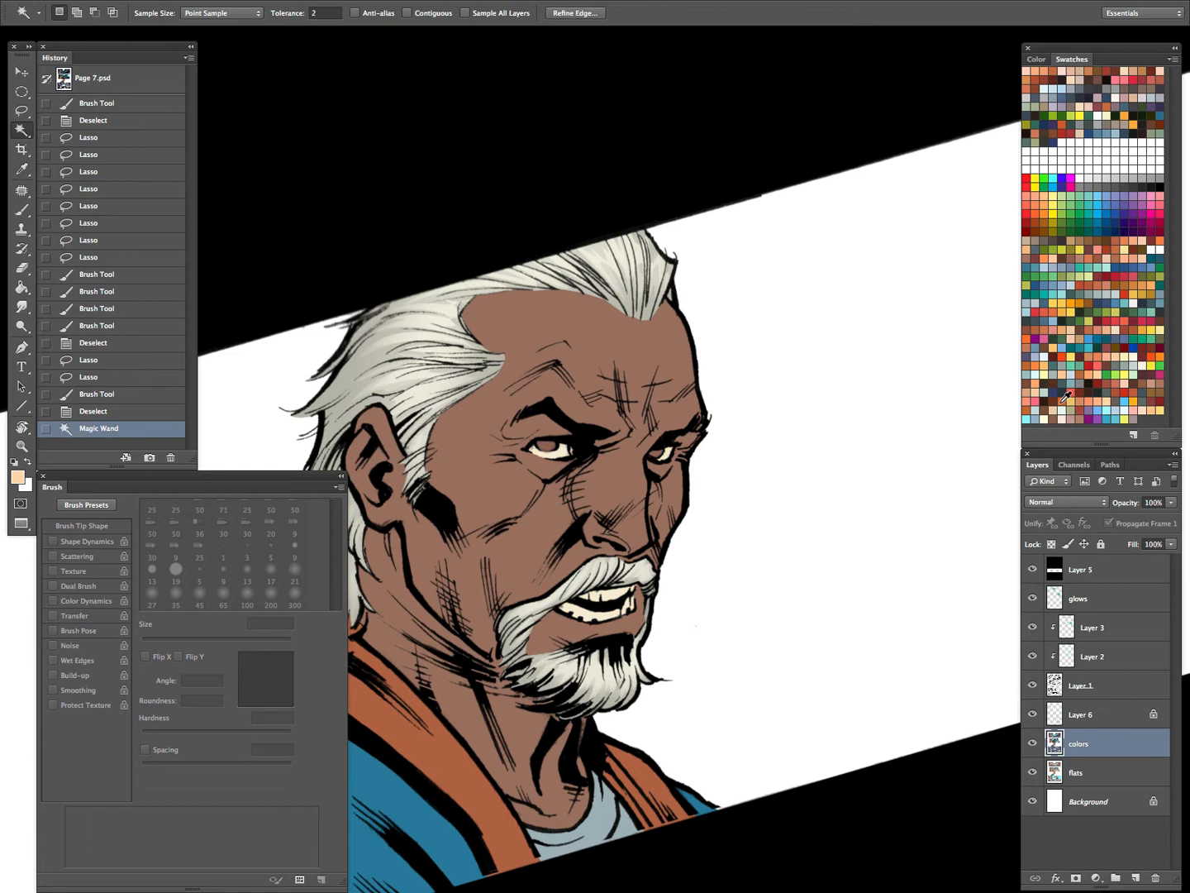
Lasso around other parts of the page to limit the selection to this character's eyes and teeth
{"action": "key", "text": "z"}
{"action": "left_click_drag", "start_coordinate": [752, 483], "coordinate": [676, 681]}
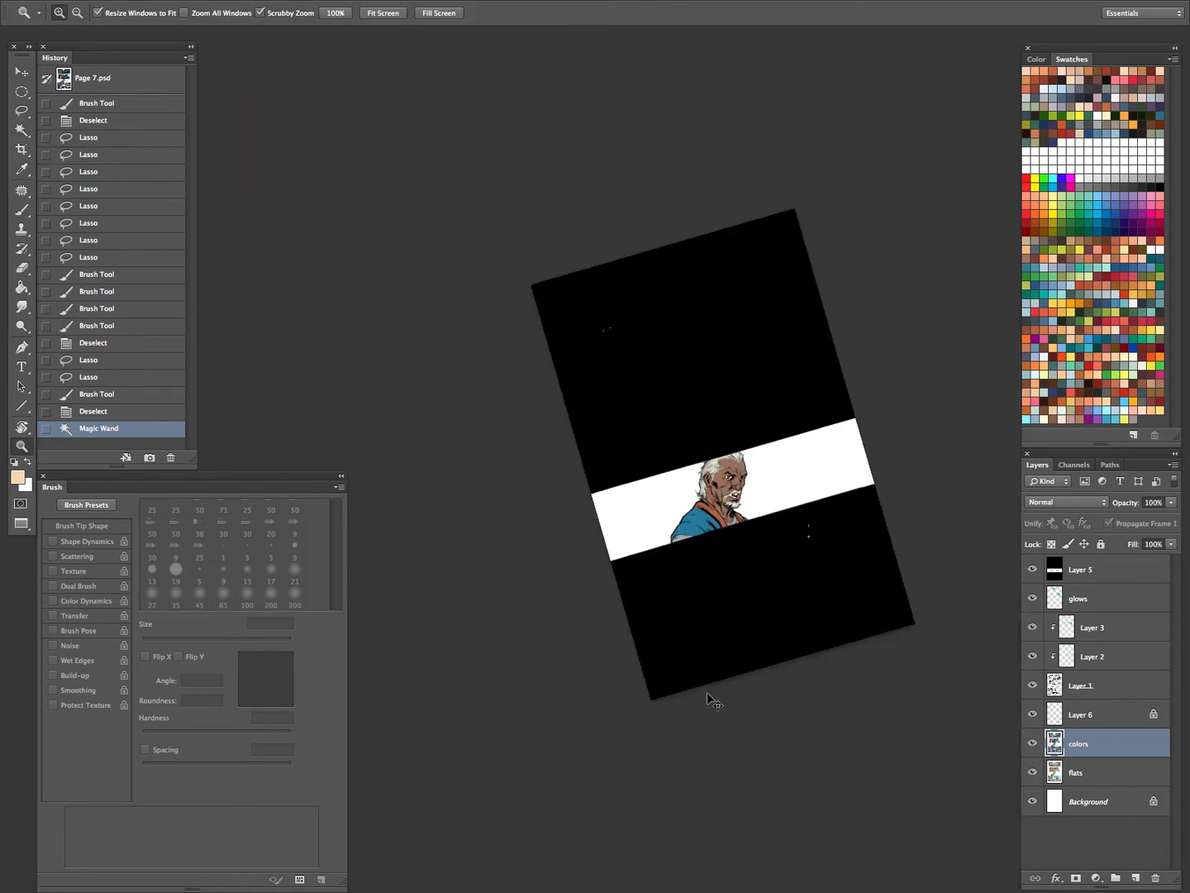
{"action": "key", "text": "l"}
{"action": "left_click_drag", "start_coordinate": [600, 361], "coordinate": [754, 273]}
{"action": "left_click_drag", "start_coordinate": [824, 509], "coordinate": [894, 529]}
{"action": "key", "text": "z"}
{"action": "left_click_drag", "start_coordinate": [742, 477], "coordinate": [868, 500]}
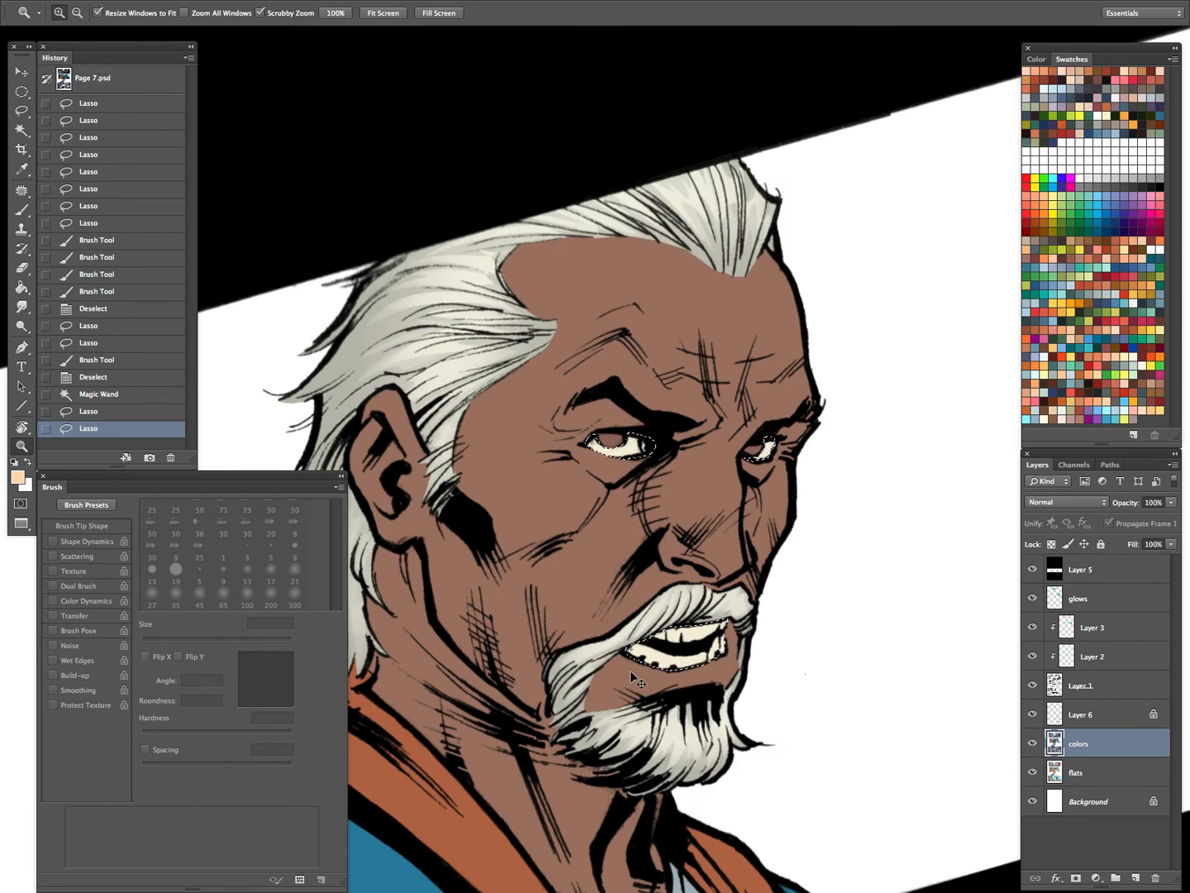
Fill the selected eye whites and teeth with light peach and adjust the fill to Saturation -56 and Lightness -18
{"action": "key", "text": "ctrl+u"}
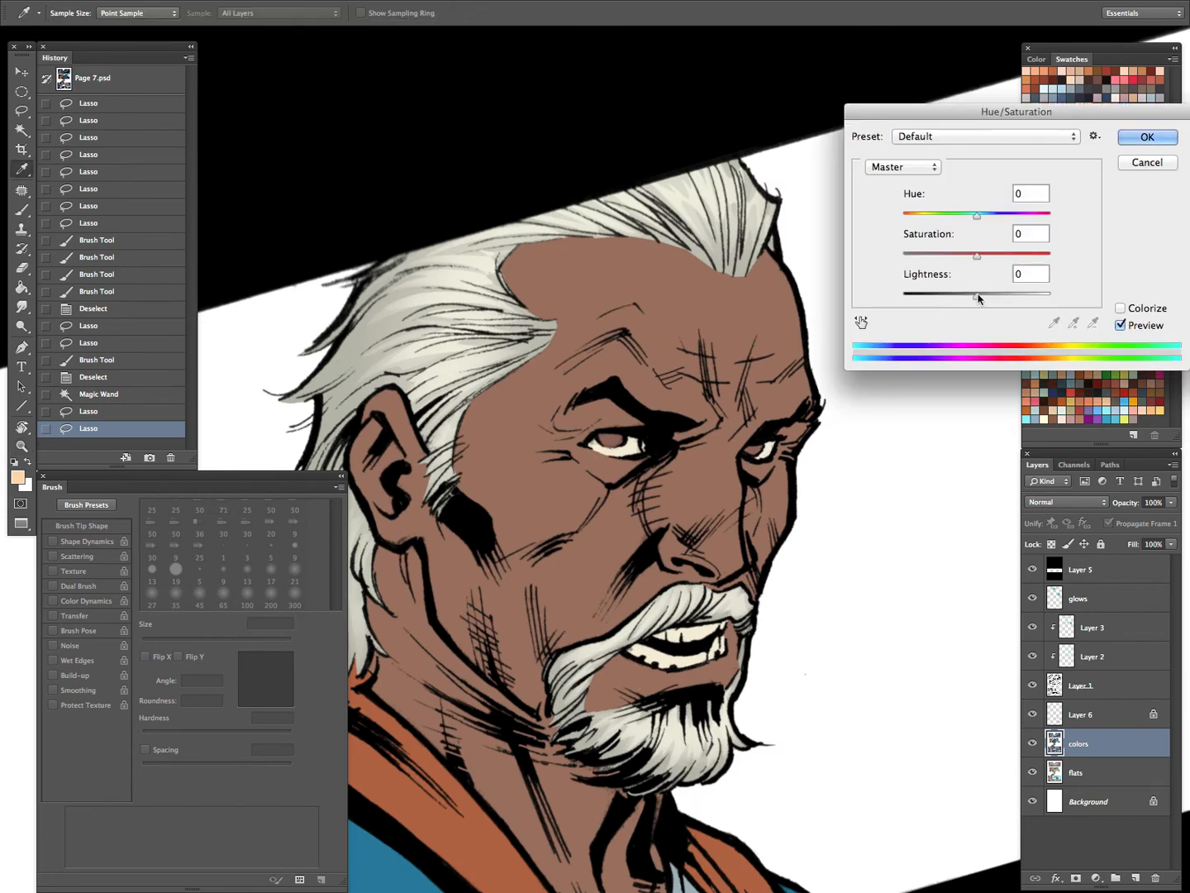
{"action": "left_click", "coordinate": [1148, 162]}
{"action": "key", "text": "alt+BackSpace"}
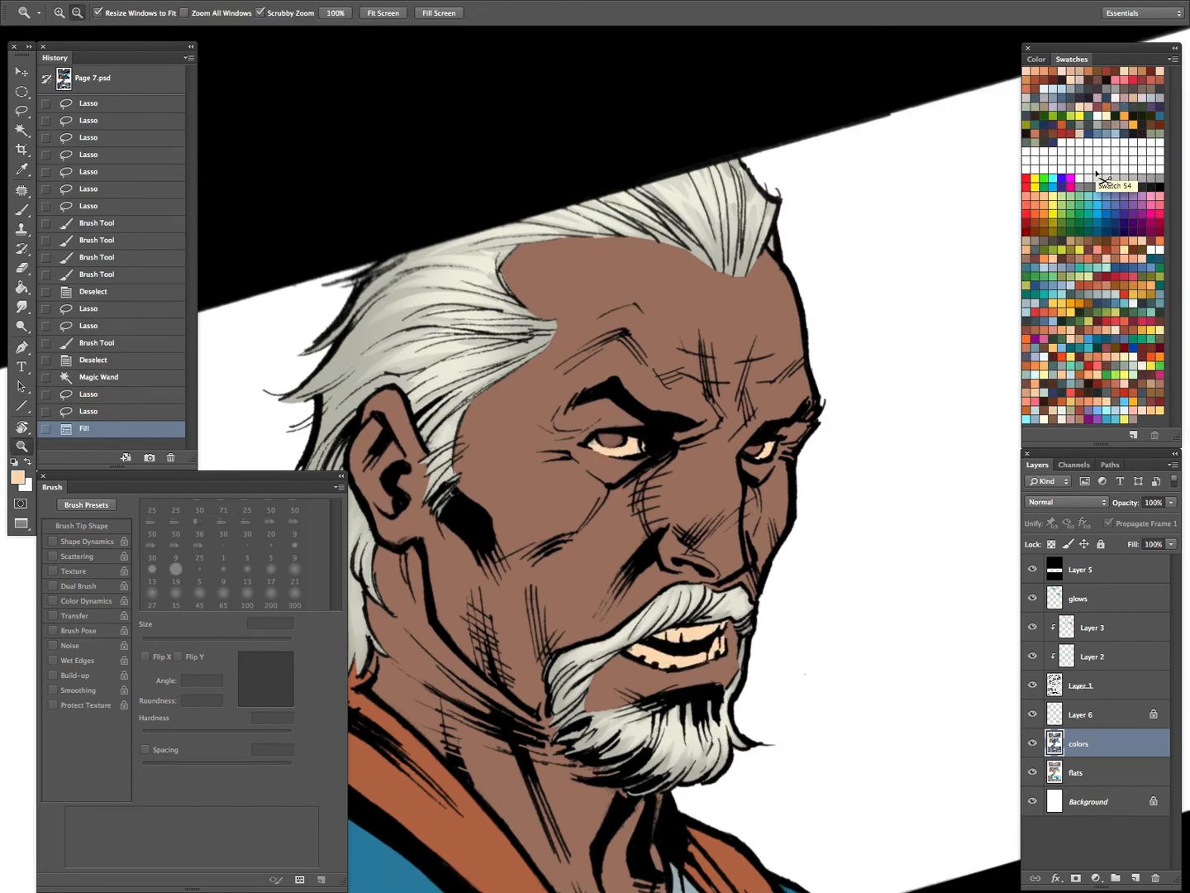
{"action": "key", "text": "ctrl+u"}
{"action": "left_click_drag", "start_coordinate": [978, 256], "coordinate": [928, 256]}
{"action": "left_click_drag", "start_coordinate": [976, 299], "coordinate": [935, 257]}
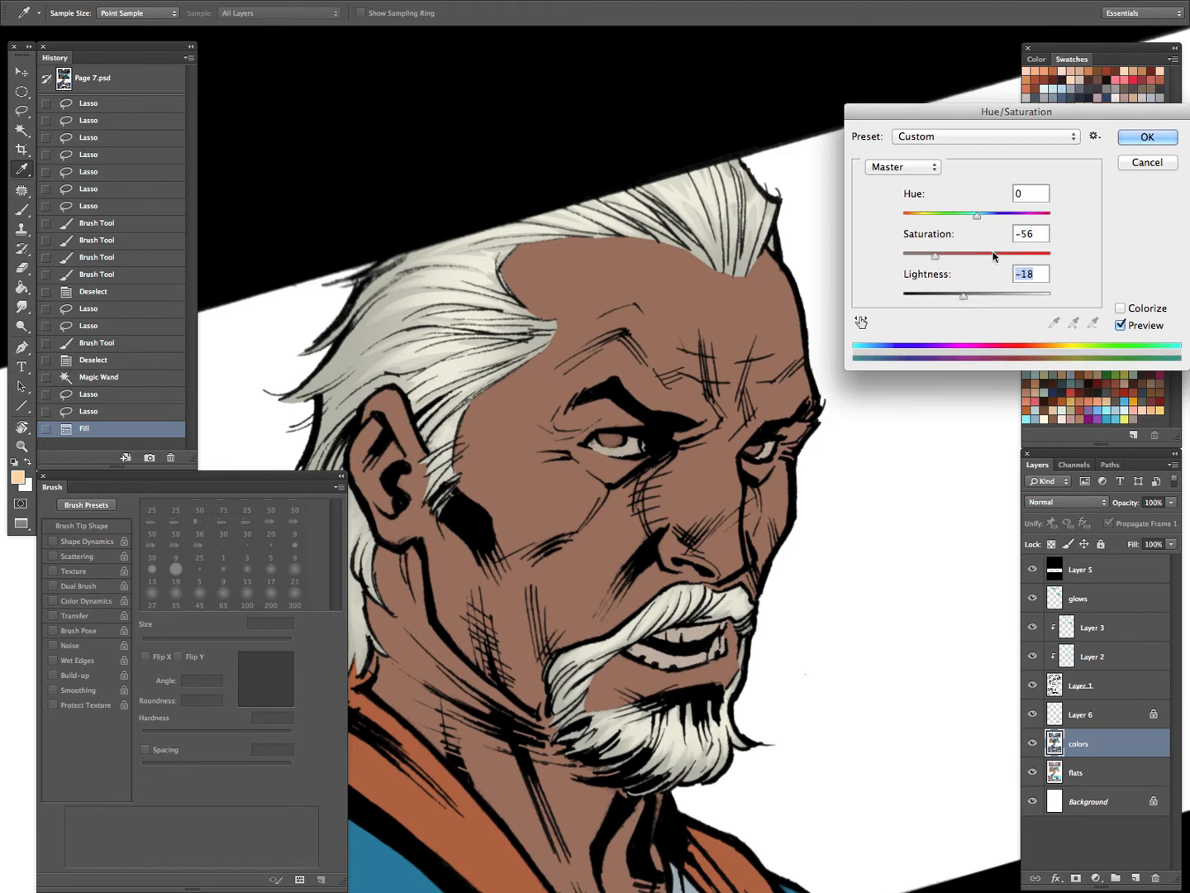
{"action": "key", "text": "Return"}
Subtract the shadowed upper edges of both eyes and the shaded part of the teeth from the selection with the Lasso
{"action": "scroll", "coordinate": [772, 488], "scroll_direction": "up", "scroll_amount": 2}
{"action": "key", "text": "l"}
{"action": "key", "text": "alt"}
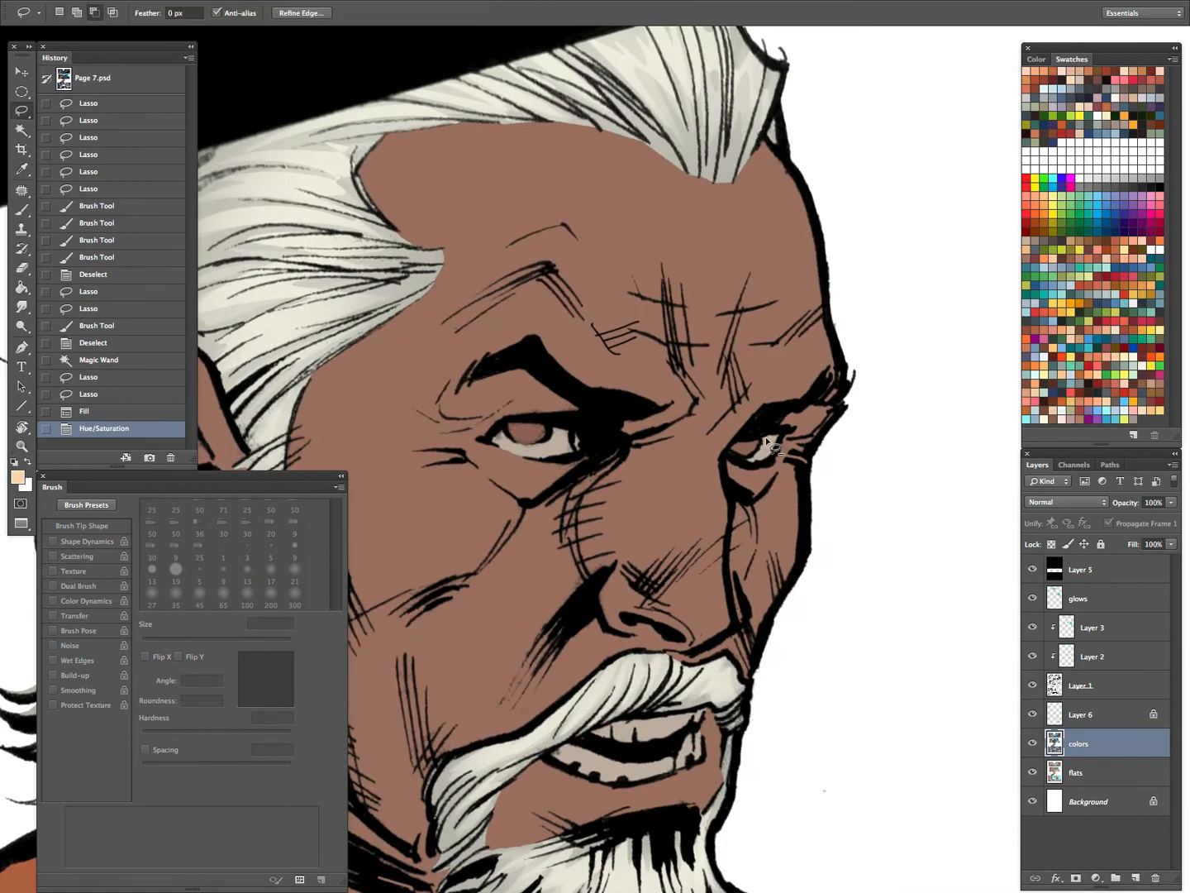
{"action": "left_click_drag", "start_coordinate": [793, 444], "coordinate": [763, 448]}
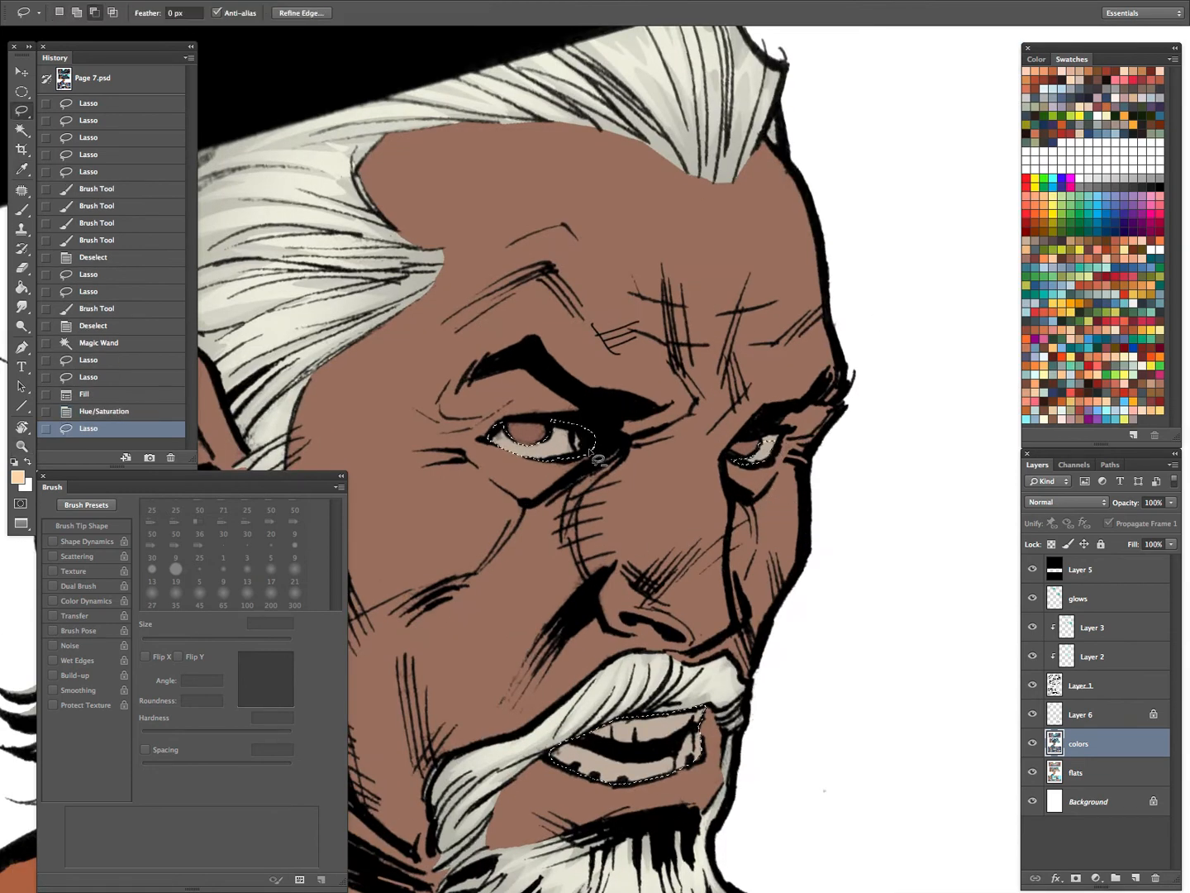
{"action": "mouse_move", "coordinate": [502, 445]}
{"action": "left_mouse_down"}
{"action": "mouse_move", "coordinate": [499, 407]}
{"action": "mouse_move", "coordinate": [553, 422]}
{"action": "left_mouse_up"}
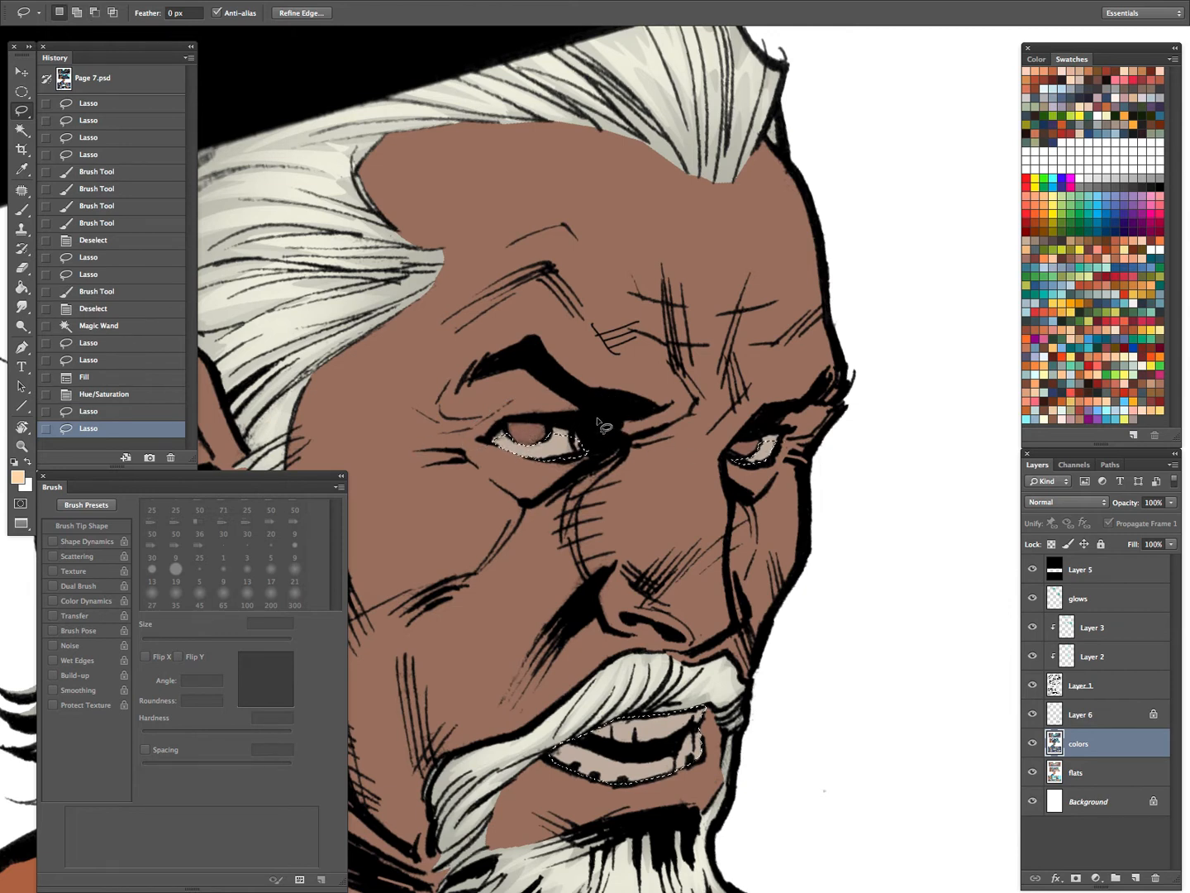
{"action": "left_click_drag", "start_coordinate": [766, 647], "coordinate": [835, 507]}
{"action": "key", "text": "alt"}
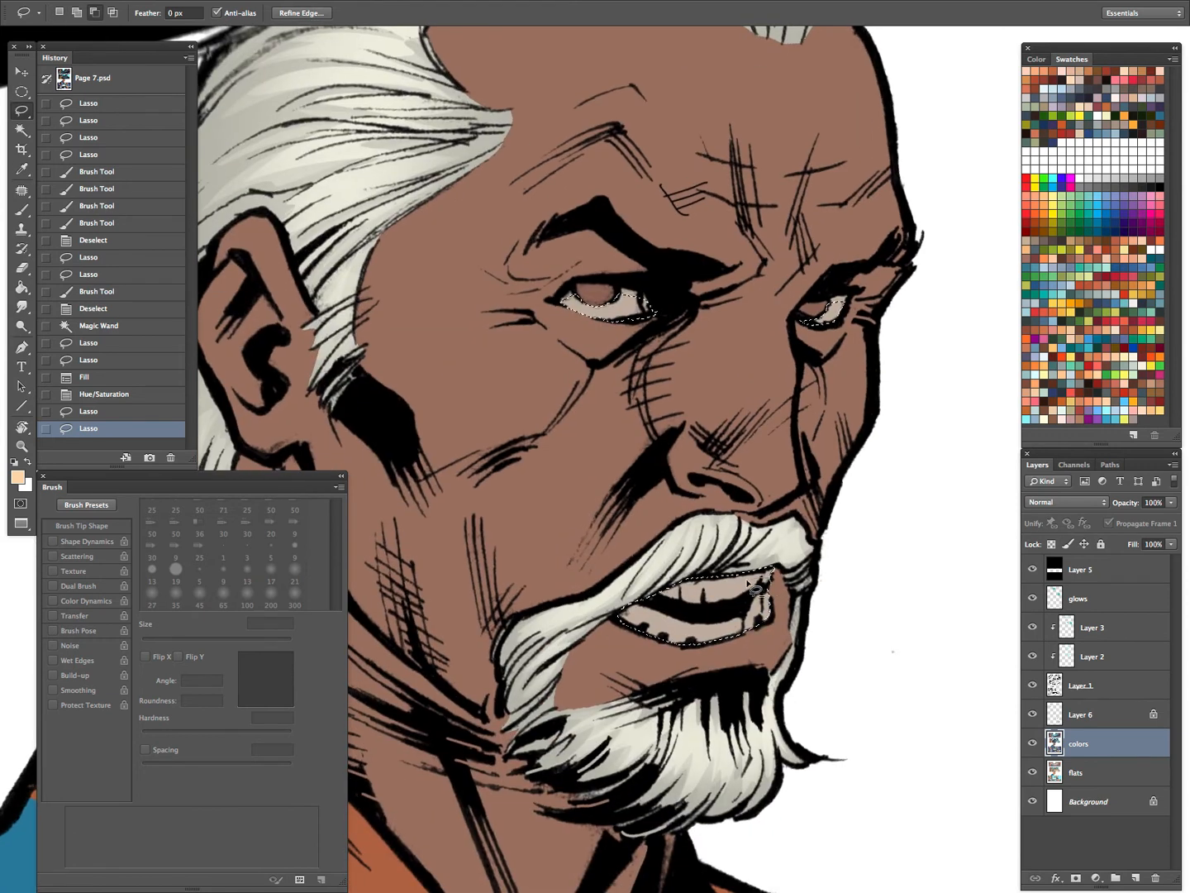
{"action": "mouse_move", "coordinate": [637, 614]}
{"action": "left_mouse_down"}
{"action": "mouse_move", "coordinate": [851, 551]}
{"action": "mouse_move", "coordinate": [793, 572]}
{"action": "left_mouse_up"}
Hide the selection outline, sample the eye-white colour with the Brush and lighten the foreground colour to e3d9cf
{"action": "key", "text": "super+h"}
{"action": "key", "text": "b"}
{"action": "left_click", "coordinate": [609, 310], "text": "alt"}
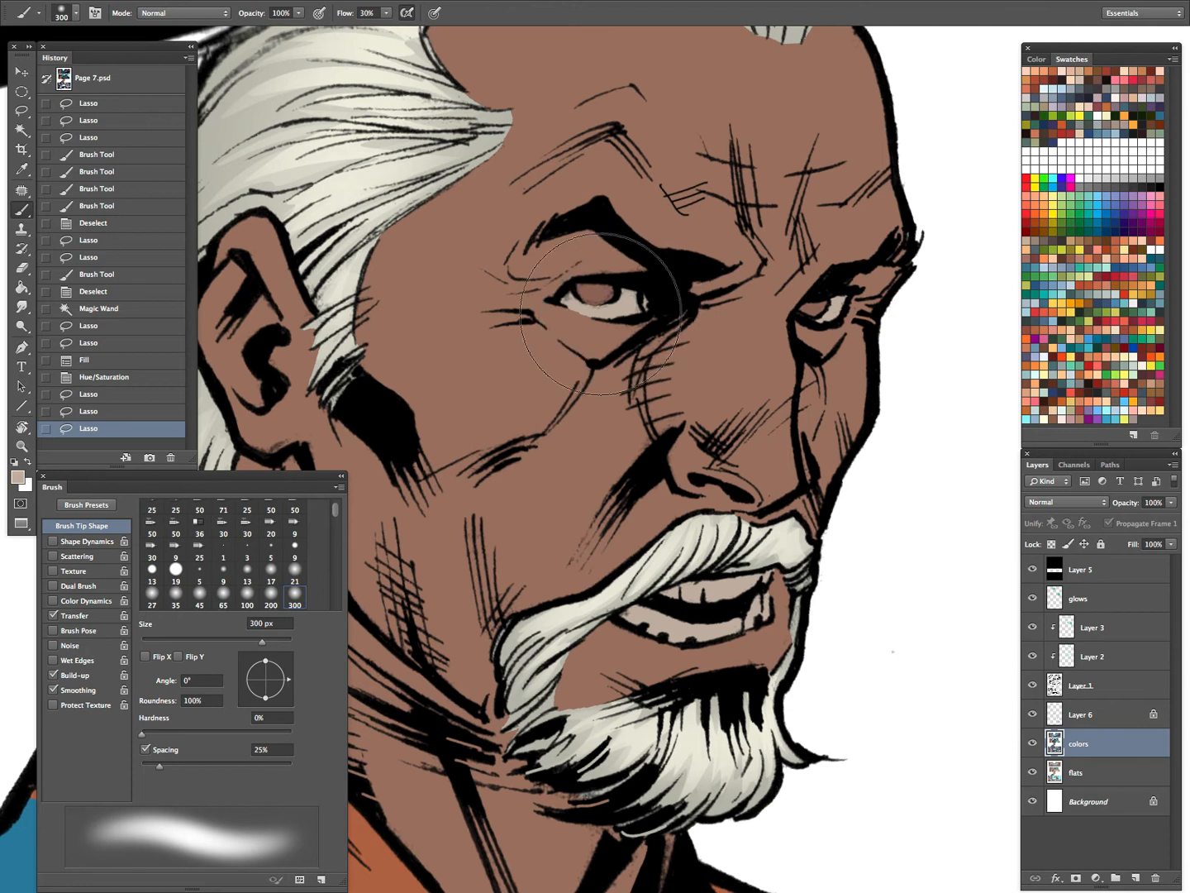
{"action": "left_click", "coordinate": [18, 478]}
{"action": "left_click", "coordinate": [295, 199]}
{"action": "left_click", "coordinate": [282, 178]}
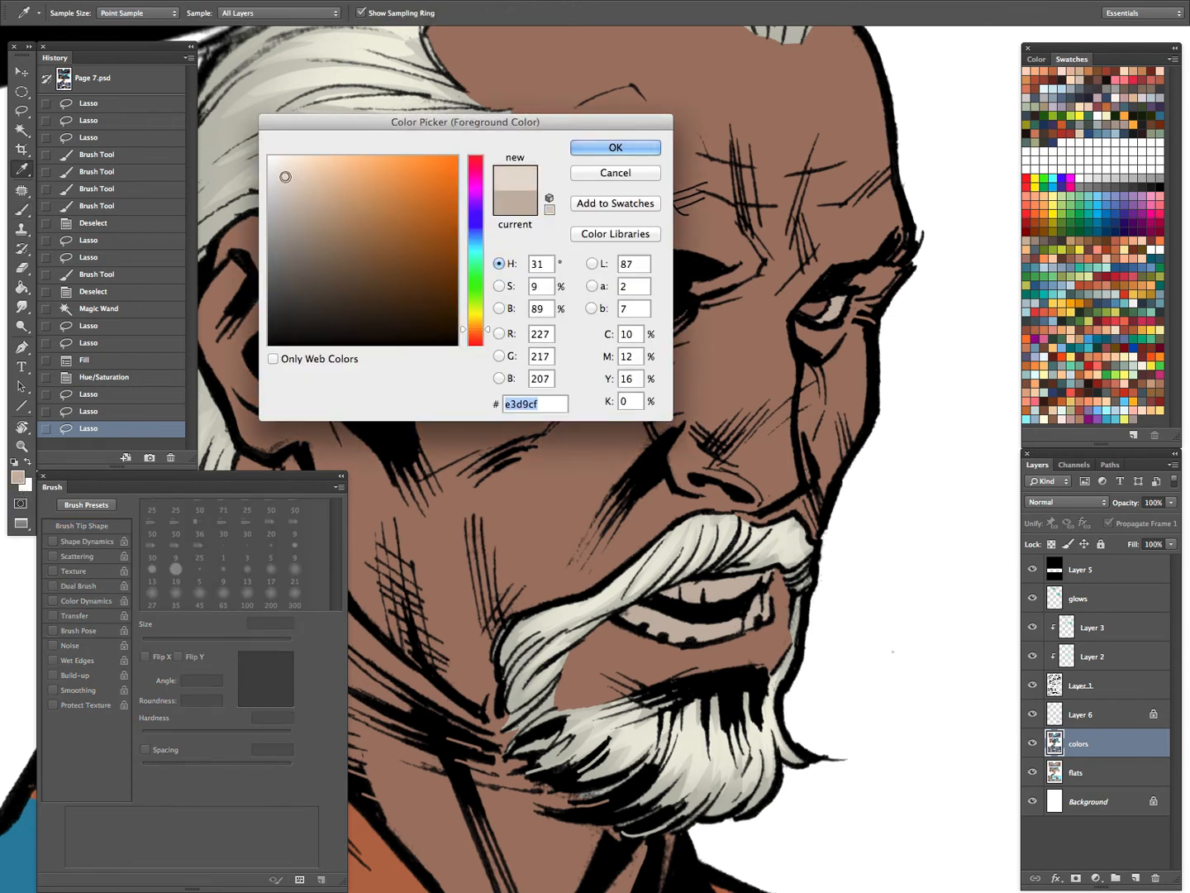
{"action": "left_click", "coordinate": [616, 147]}
Reduce the soft brush and paint the lighter tone over the selected whites of both eyes
{"action": "key", "text": "bracketleft"}
{"action": "key", "text": "bracketleft"}
{"action": "key", "text": "bracketleft"}
{"action": "key", "text": "bracketleft"}
{"action": "key", "text": "bracketleft"}
{"action": "key", "text": "bracketleft"}
{"action": "key", "text": "bracketleft"}
{"action": "key", "text": "bracketleft"}
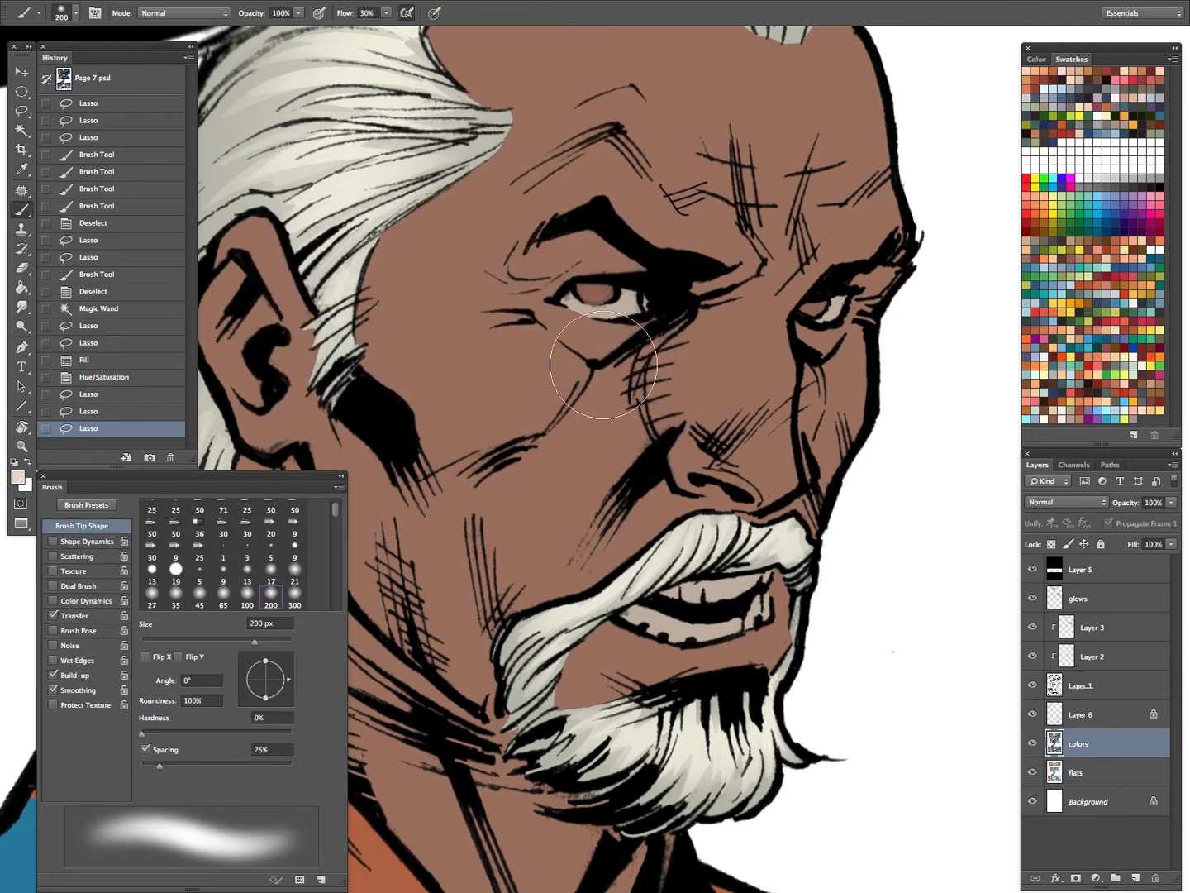
{"action": "left_click_drag", "start_coordinate": [581, 294], "coordinate": [629, 301]}
{"action": "mouse_move", "coordinate": [841, 283]}
{"action": "left_mouse_down"}
{"action": "mouse_move", "coordinate": [824, 301]}
{"action": "mouse_move", "coordinate": [853, 290]}
{"action": "left_mouse_up"}
Enlarge the brush and paint the lighter tone over the selected teeth
{"action": "key", "text": "bracketright"}
{"action": "key", "text": "bracketright"}
{"action": "key", "text": "bracketright"}
{"action": "mouse_move", "coordinate": [662, 609]}
{"action": "left_mouse_down"}
{"action": "mouse_move", "coordinate": [727, 595]}
{"action": "mouse_move", "coordinate": [699, 604]}
{"action": "left_mouse_up"}
{"action": "left_click_drag", "start_coordinate": [764, 541], "coordinate": [768, 561]}
Reduce the brush to 70 px and build up the light tone in both eyes
{"action": "key", "text": "bracketleft"}
{"action": "key", "text": "bracketleft"}
{"action": "key", "text": "bracketleft"}
{"action": "key", "text": "bracketleft"}
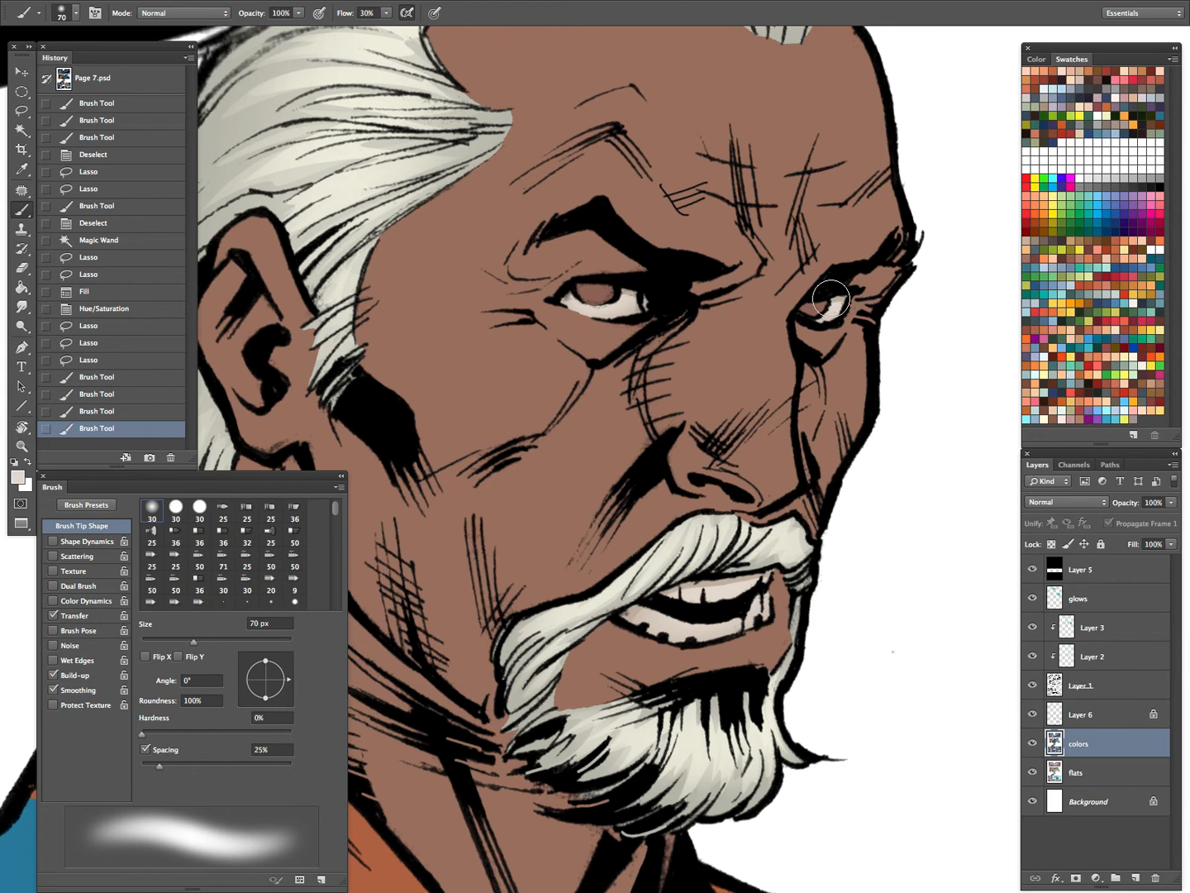
{"action": "left_click_drag", "start_coordinate": [829, 299], "coordinate": [835, 281]}
{"action": "left_click", "coordinate": [600, 292]}
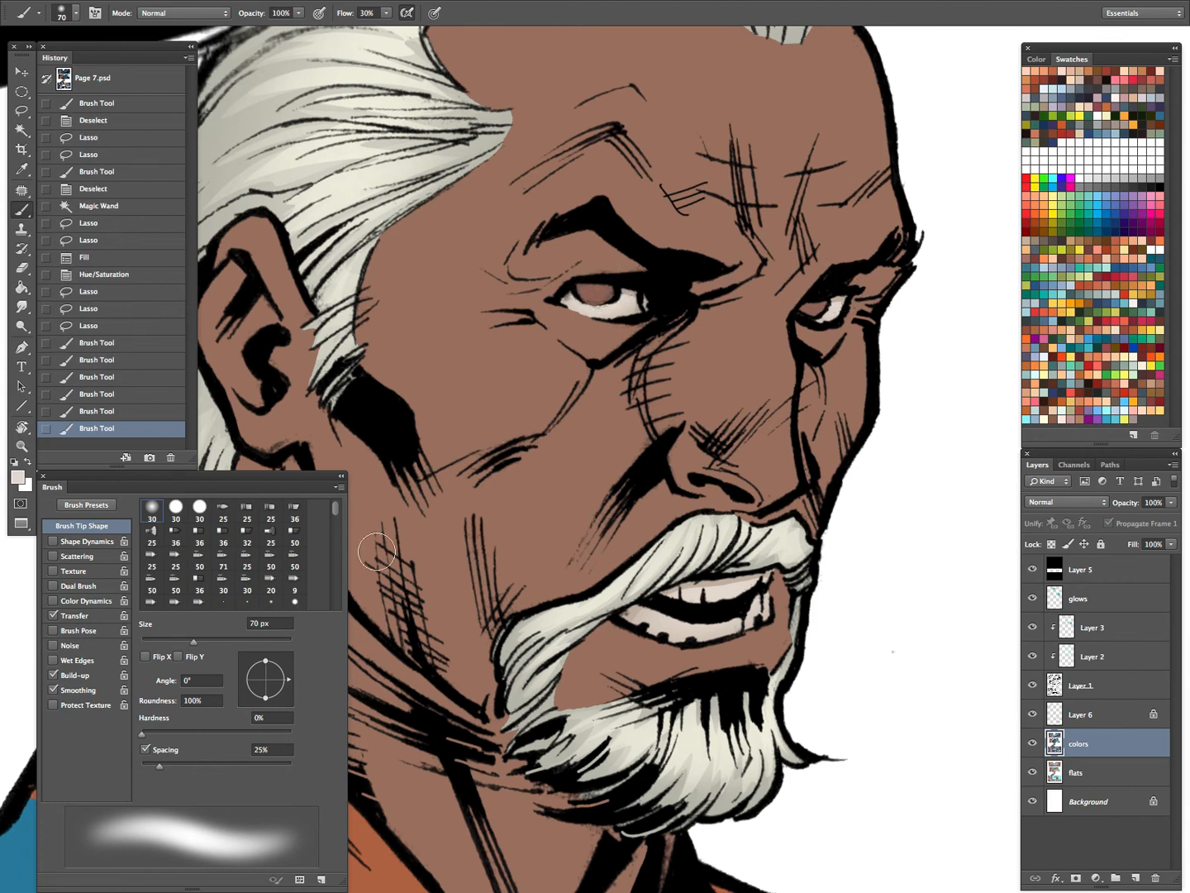
Set the foreground colour to f5ede4 and dab small highlights in both eyes with a 35 px and a 30 px brush
{"action": "left_click", "coordinate": [20, 479]}
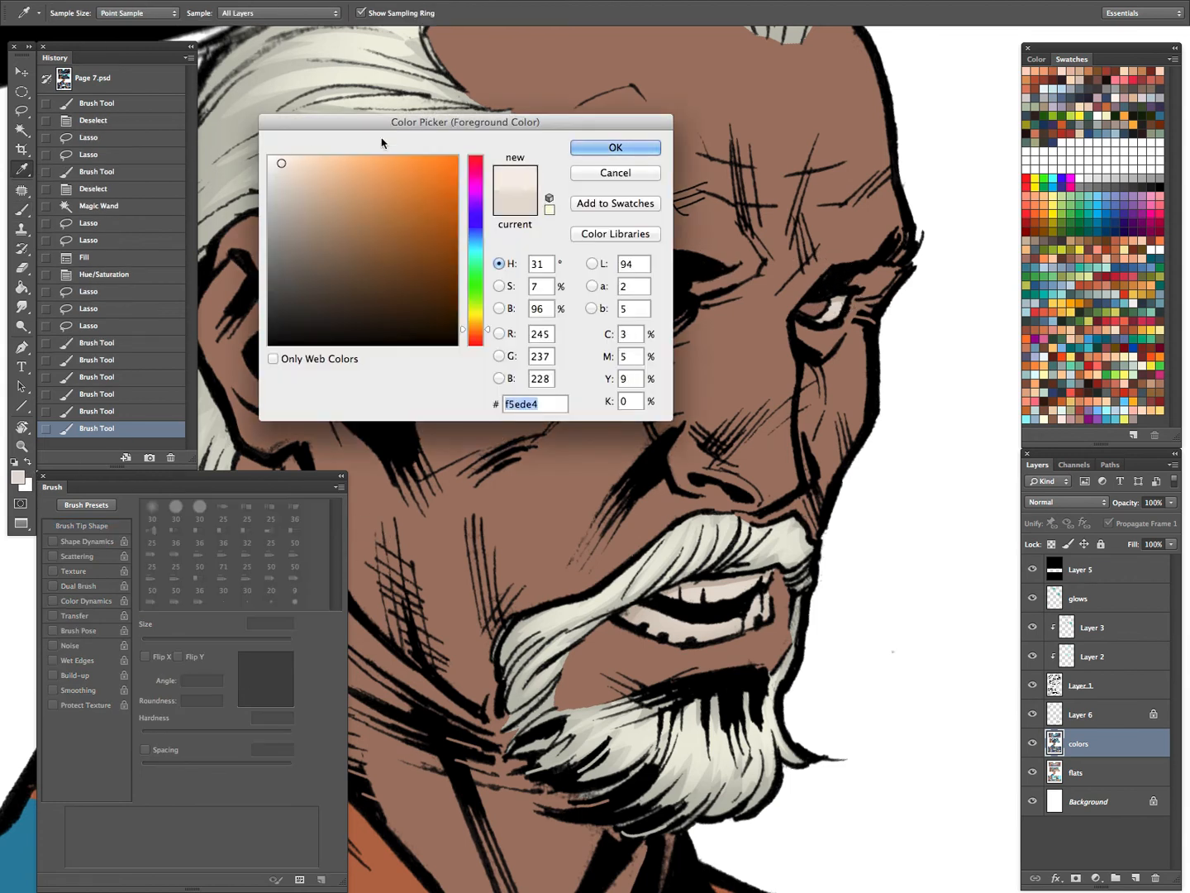
{"action": "left_click", "coordinate": [616, 147]}
{"action": "mouse_move", "coordinate": [591, 296]}
{"action": "left_mouse_down"}
{"action": "mouse_move", "coordinate": [623, 295]}
{"action": "mouse_move", "coordinate": [598, 292]}
{"action": "left_mouse_up"}
{"action": "key", "text": "["}
{"action": "key", "text": "["}
{"action": "key", "text": "["}
{"action": "left_click", "coordinate": [826, 301]}
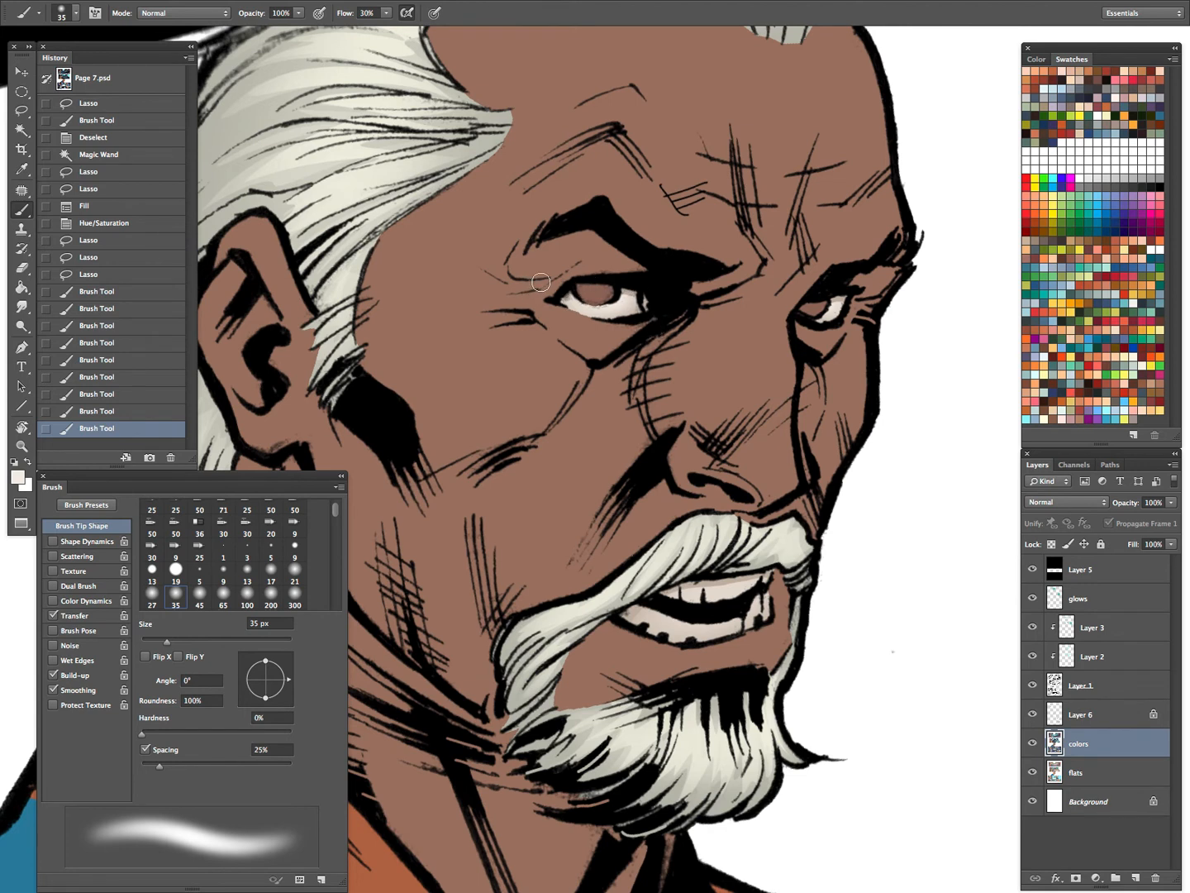
{"action": "left_click", "coordinate": [600, 297]}
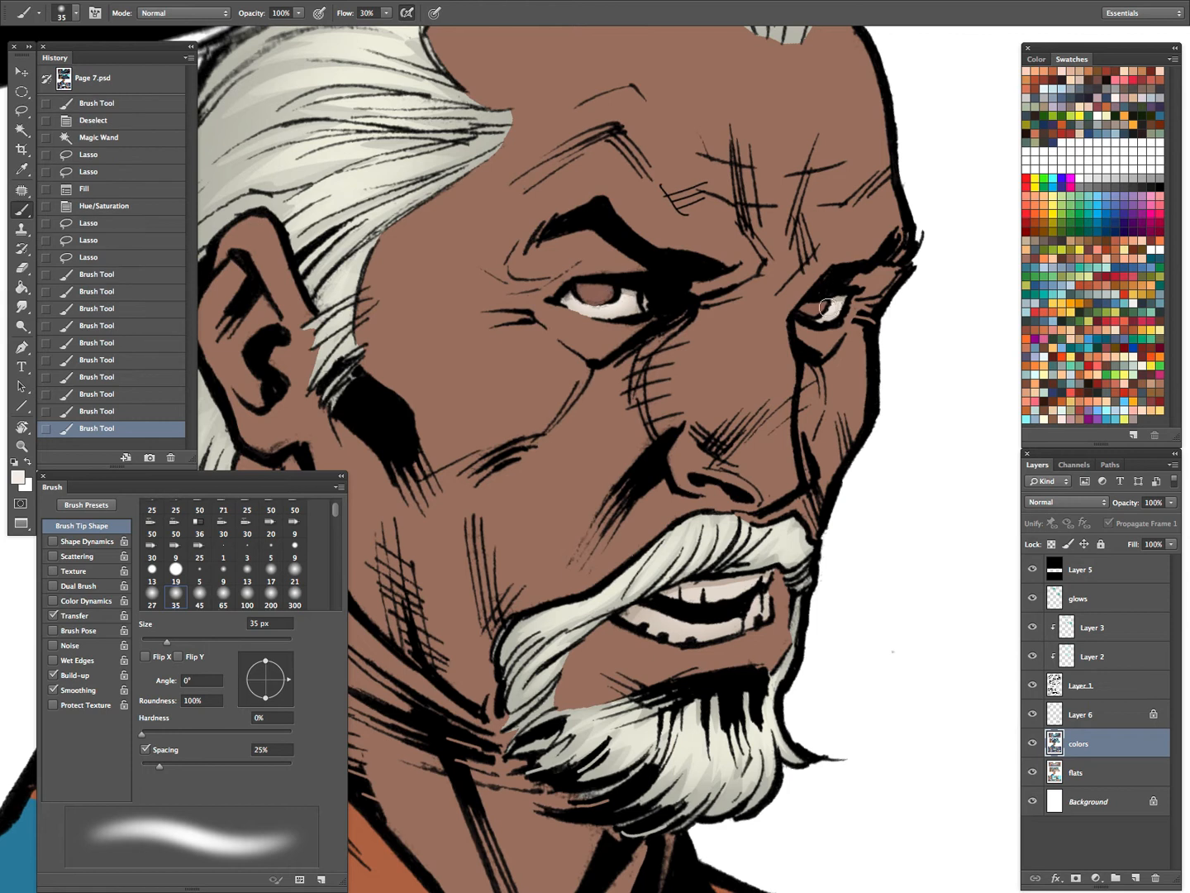
{"action": "key", "text": "bracketleft"}
{"action": "left_click", "coordinate": [824, 304]}
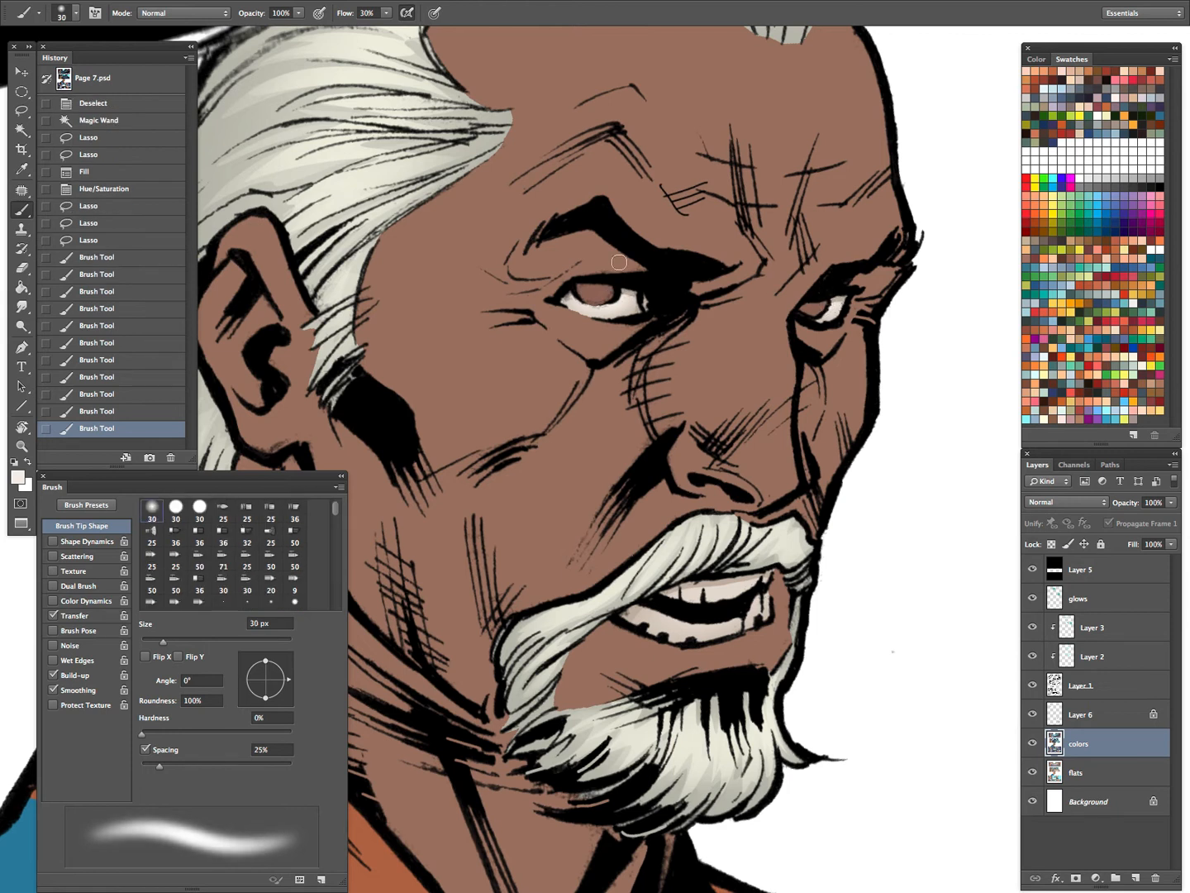
Enlarge the brush, paint the brightest tone over the upper teeth and deselect
{"action": "key", "text": "bracketright"}
{"action": "key", "text": "bracketright"}
{"action": "key", "text": "bracketright"}
{"action": "key", "text": "bracketright"}
{"action": "key", "text": "bracketright"}
{"action": "left_click_drag", "start_coordinate": [689, 595], "coordinate": [755, 586]}
{"action": "scroll", "coordinate": [858, 553], "scroll_direction": "down", "scroll_amount": 3}
{"action": "key", "text": "l"}
{"action": "key", "text": "ctrl+d"}
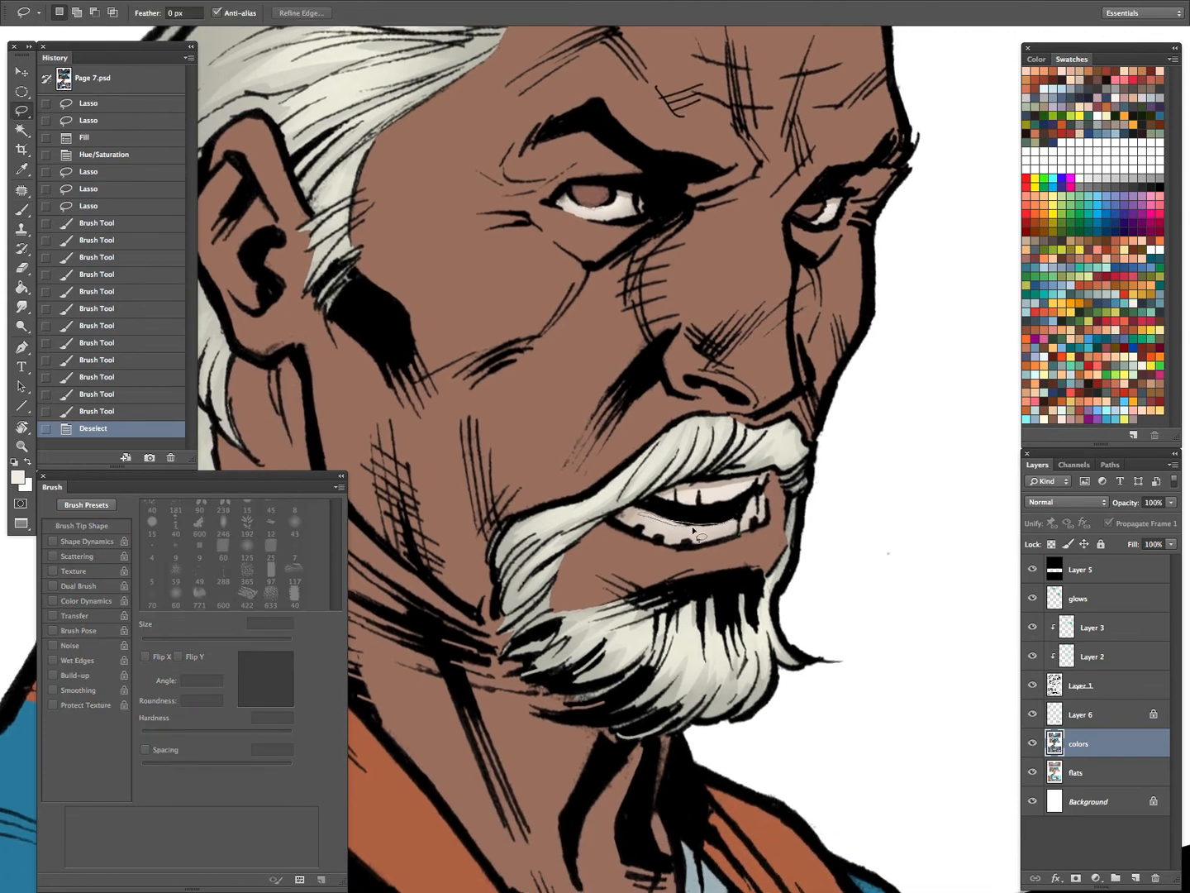
Lasso part of the lower teeth, brush the light tone over it and deselect
{"action": "mouse_move", "coordinate": [798, 498]}
{"action": "left_mouse_down"}
{"action": "mouse_move", "coordinate": [643, 514]}
{"action": "mouse_move", "coordinate": [795, 518]}
{"action": "mouse_move", "coordinate": [703, 561]}
{"action": "left_mouse_up"}
{"action": "key", "text": "b"}
{"action": "key", "text": "z"}
{"action": "left_click_drag", "start_coordinate": [853, 521], "coordinate": [692, 395]}
{"action": "left_click_drag", "start_coordinate": [743, 355], "coordinate": [668, 454]}
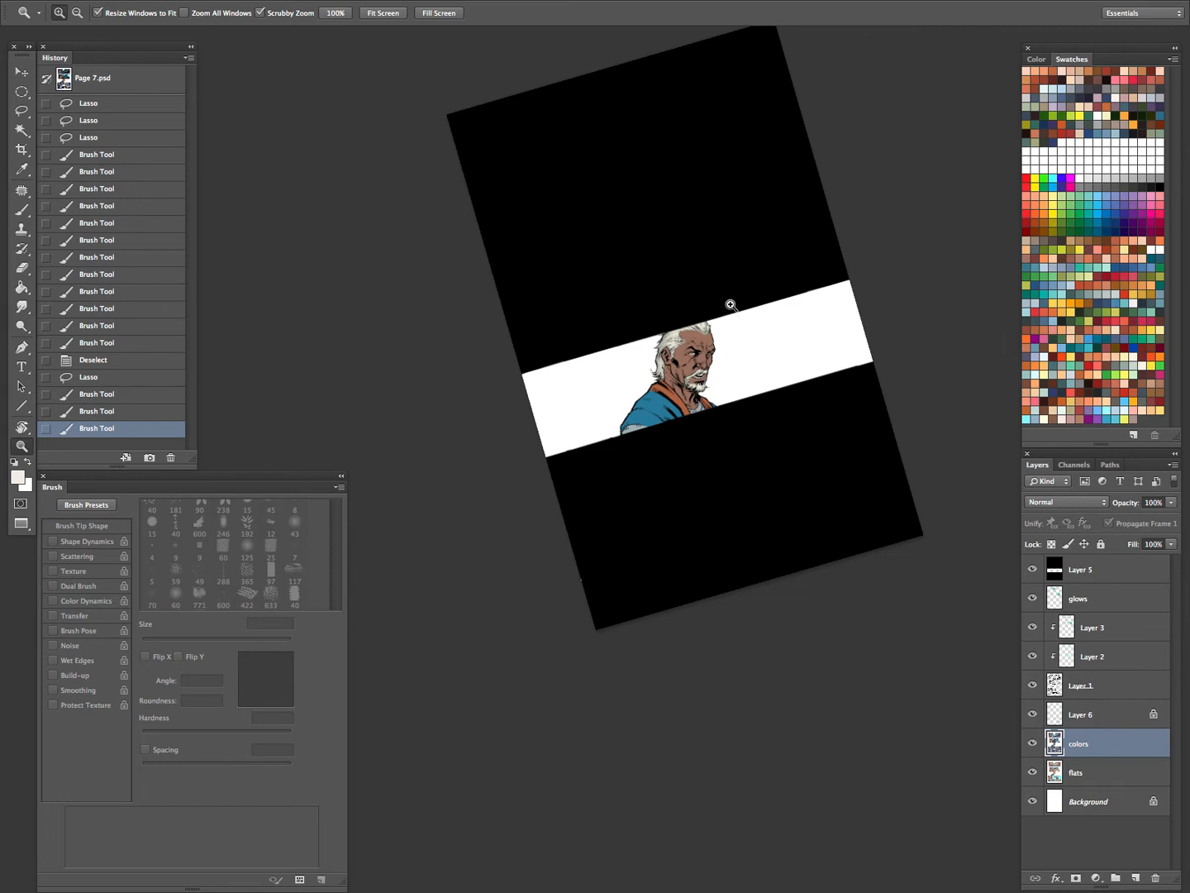
{"action": "left_click_drag", "start_coordinate": [700, 361], "coordinate": [667, 467]}
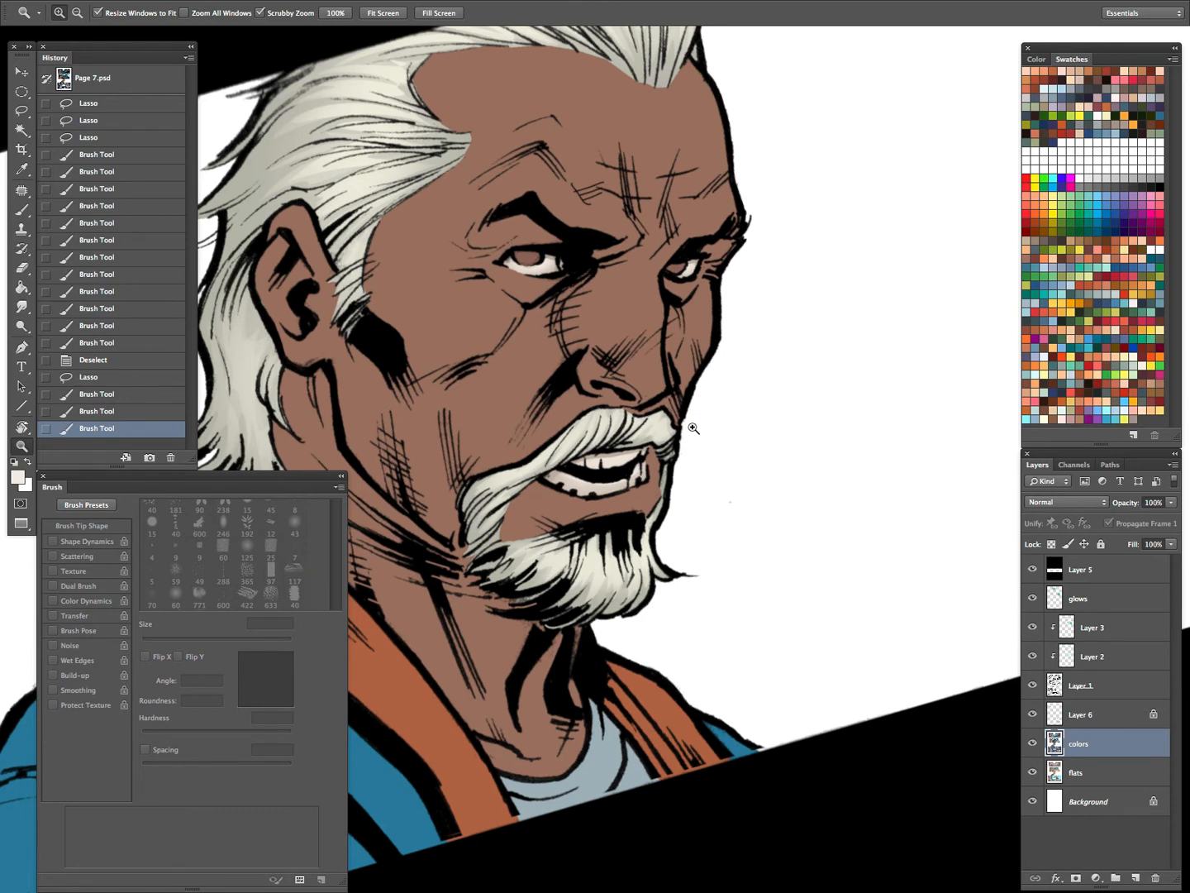
{"action": "left_click_drag", "start_coordinate": [638, 490], "coordinate": [602, 555]}
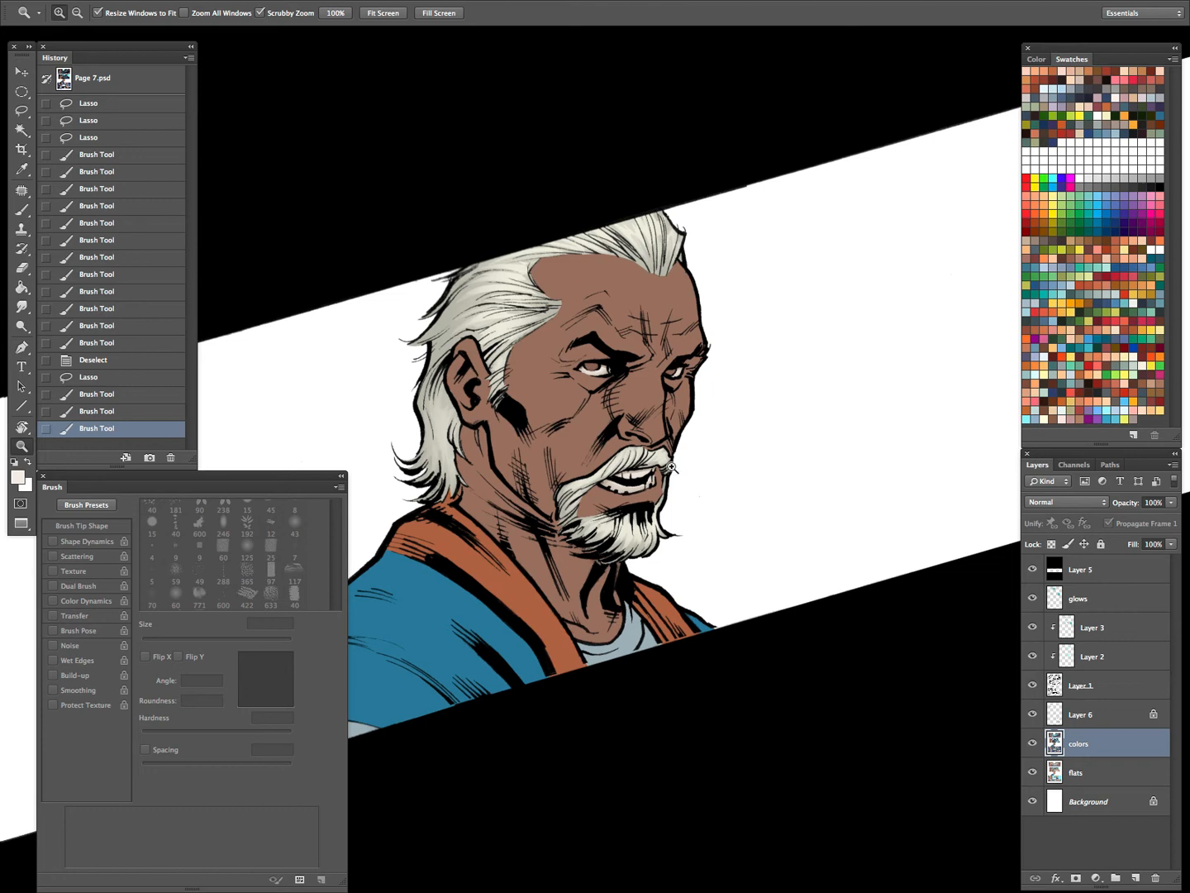
{"action": "key", "text": "super+d"}
Select the grey undershirt and sleeve areas on the colors layer with the Magic Wand
{"action": "left_click_drag", "start_coordinate": [566, 770], "coordinate": [639, 718]}
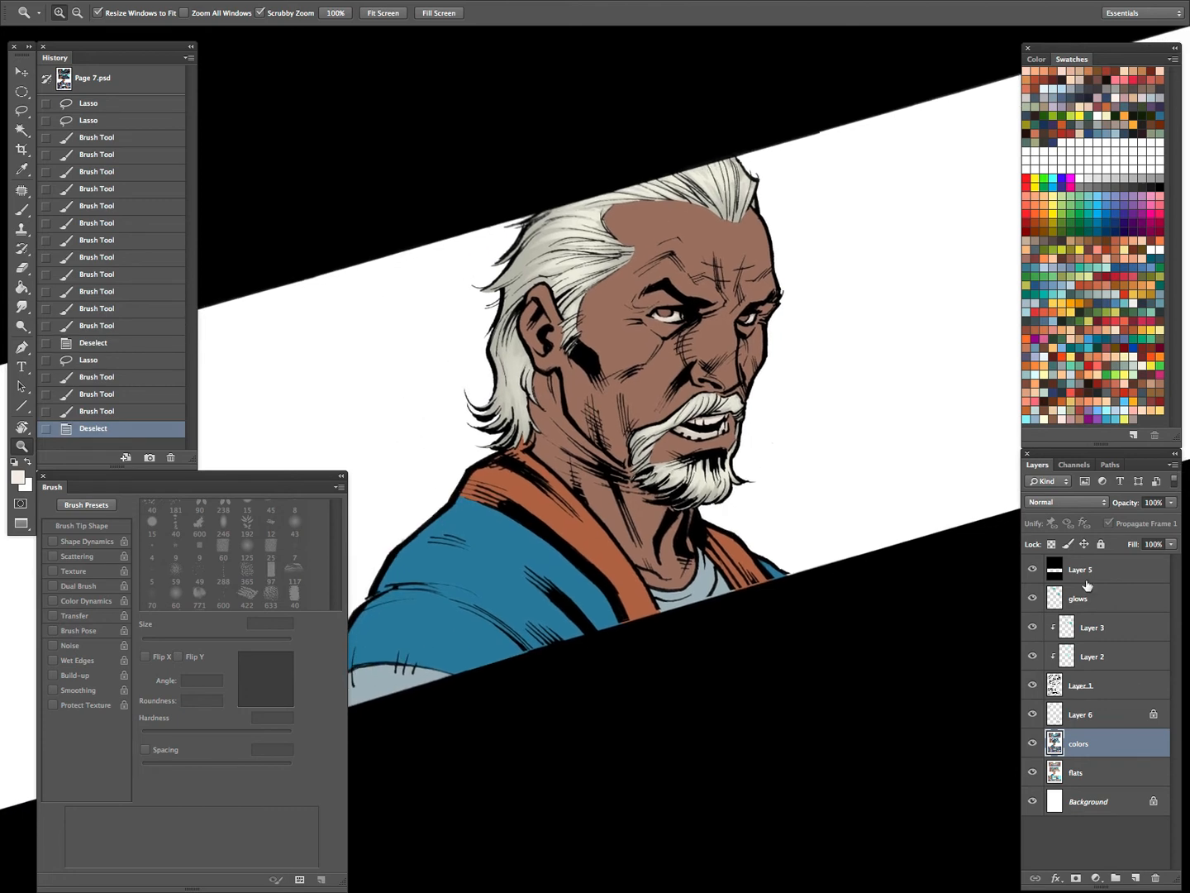
{"action": "left_click_drag", "start_coordinate": [699, 636], "coordinate": [756, 584]}
{"action": "key", "text": "w"}
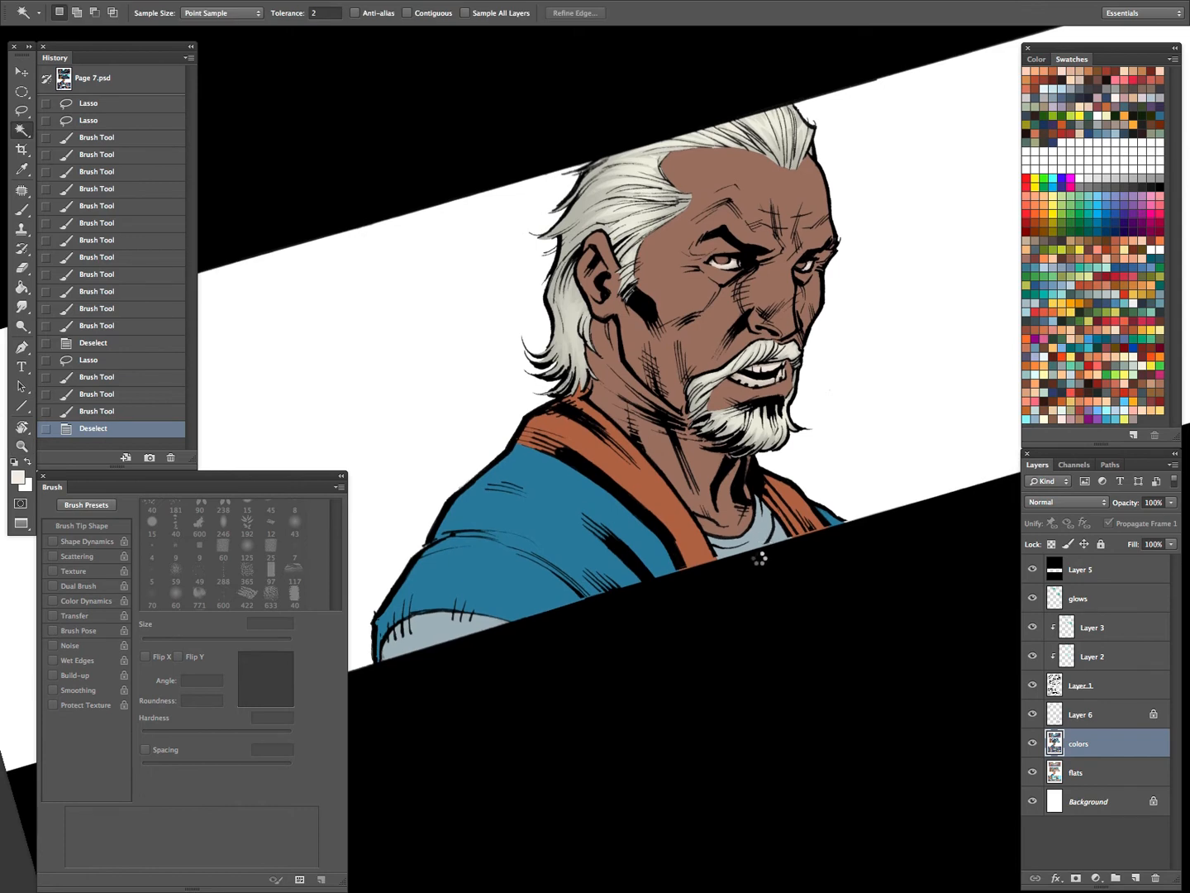
{"action": "left_click", "coordinate": [758, 560]}
Toggle Layer 6 to compare, merge it down into the colors layer and lock the merged layer's transparent pixels
{"action": "left_click", "coordinate": [1032, 713]}
{"action": "left_click", "coordinate": [1032, 714]}
{"action": "left_click", "coordinate": [1081, 719]}
{"action": "key", "text": "super+e"}
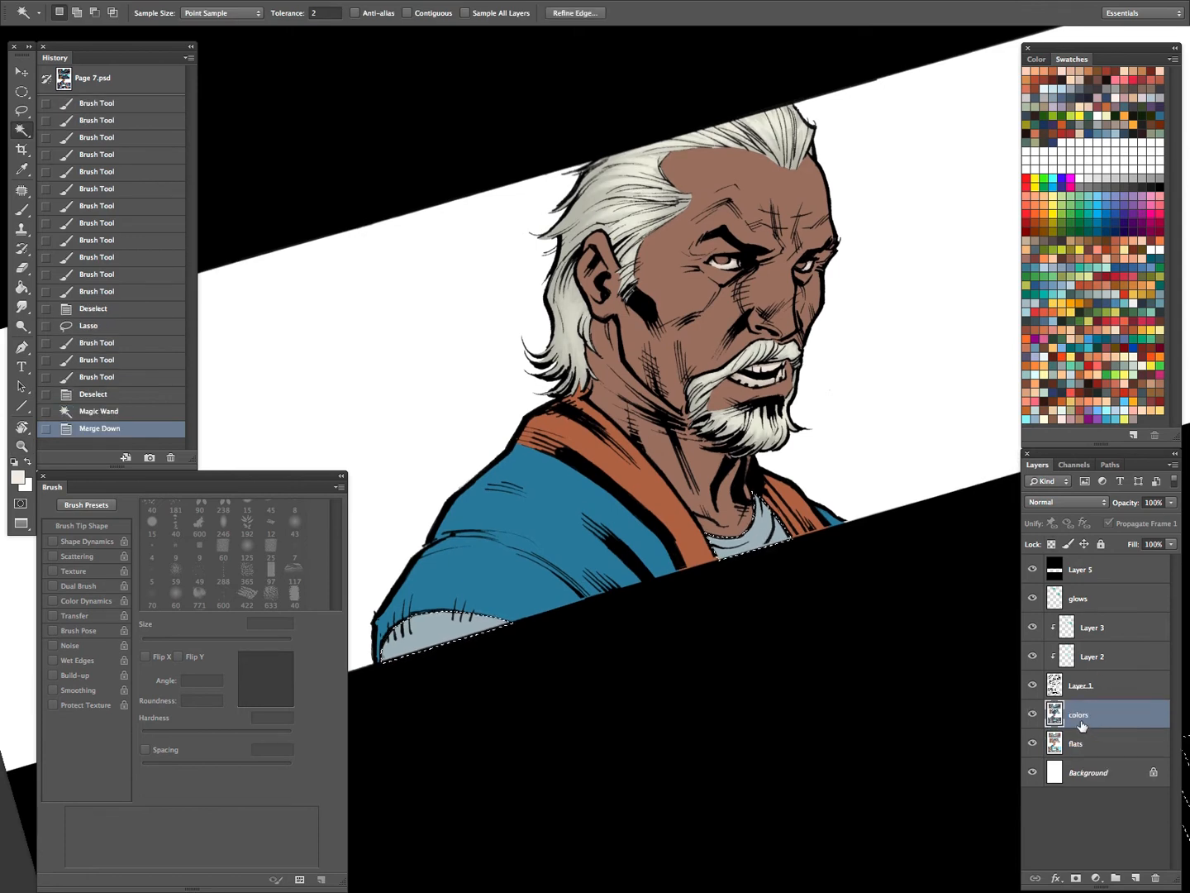
{"action": "left_click", "coordinate": [1051, 545]}
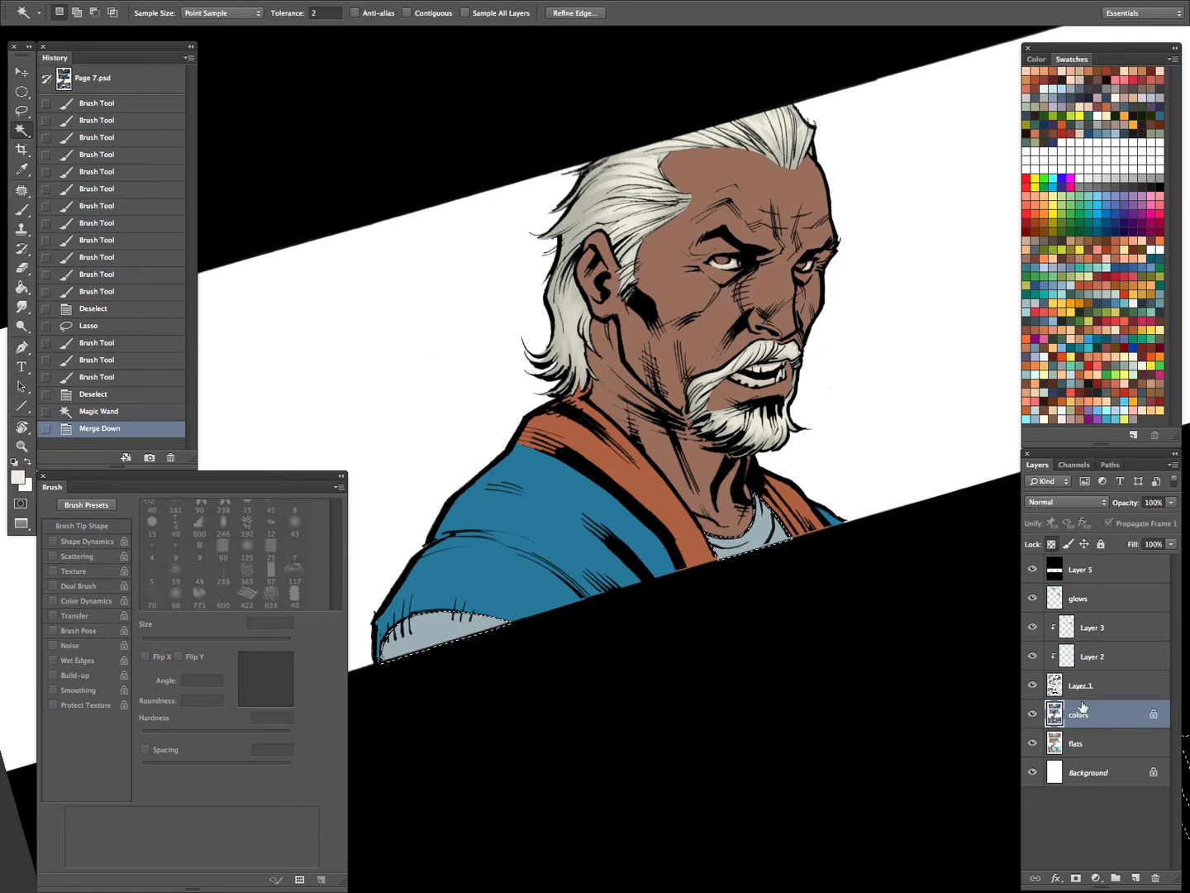
Copy the selected undershirt areas to a new layer, lock its transparent pixels and lasso the lower part of the sleeve
{"action": "key", "text": "super+j"}
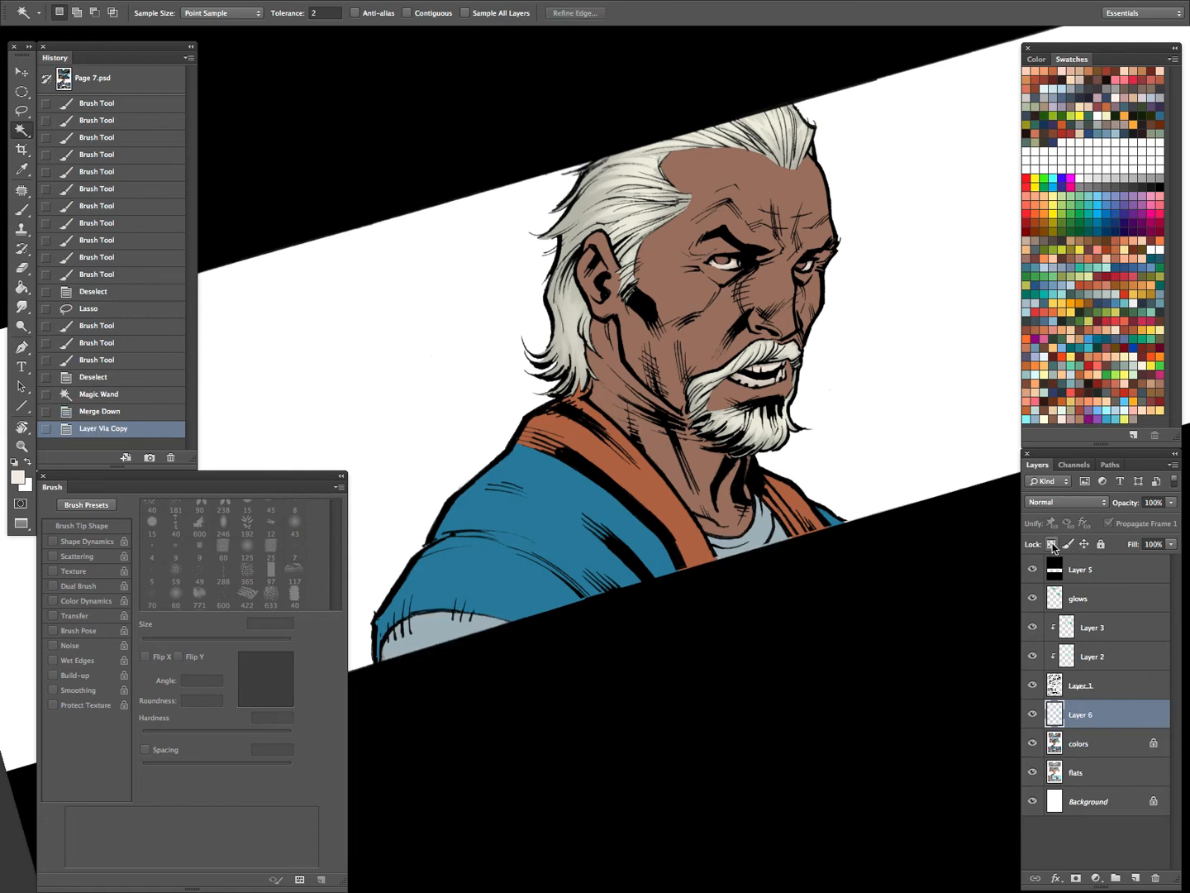
{"action": "key", "text": "l"}
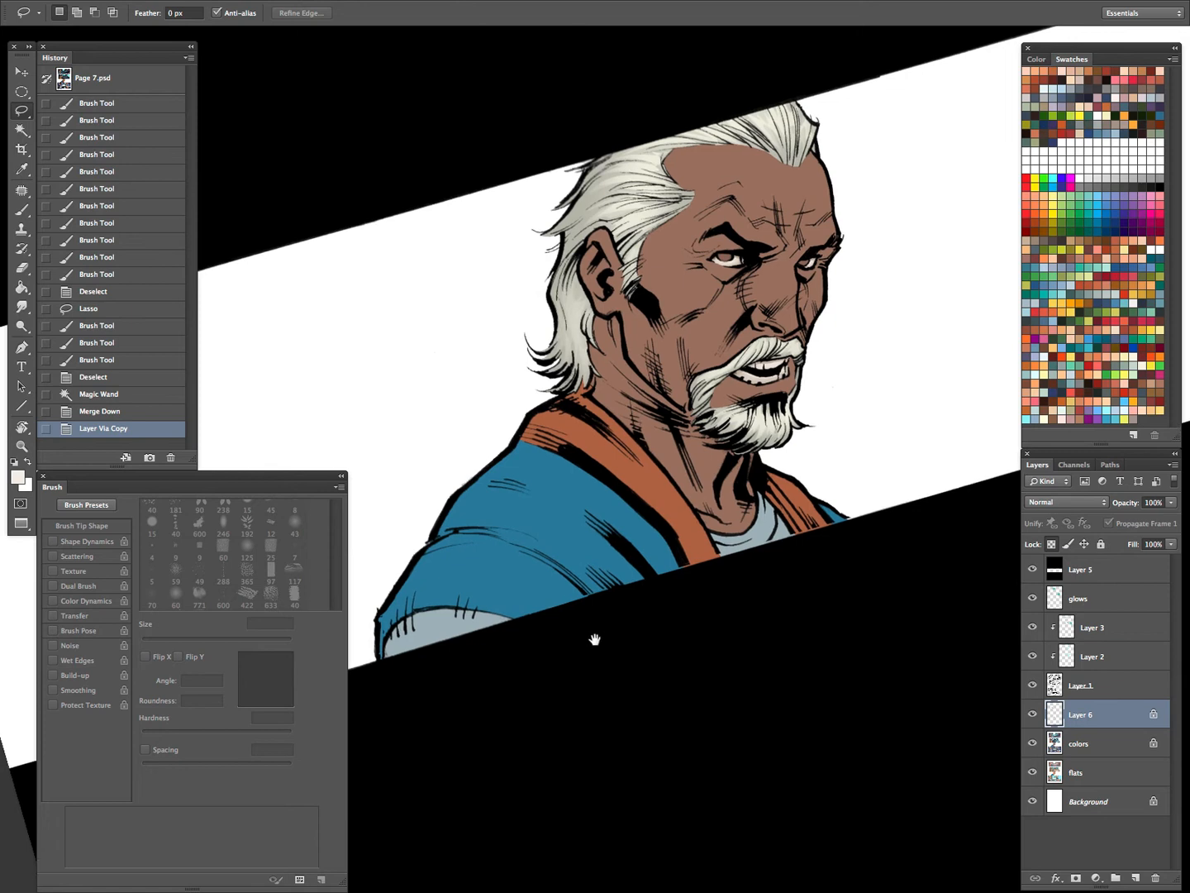
{"action": "left_click_drag", "start_coordinate": [595, 637], "coordinate": [771, 509]}
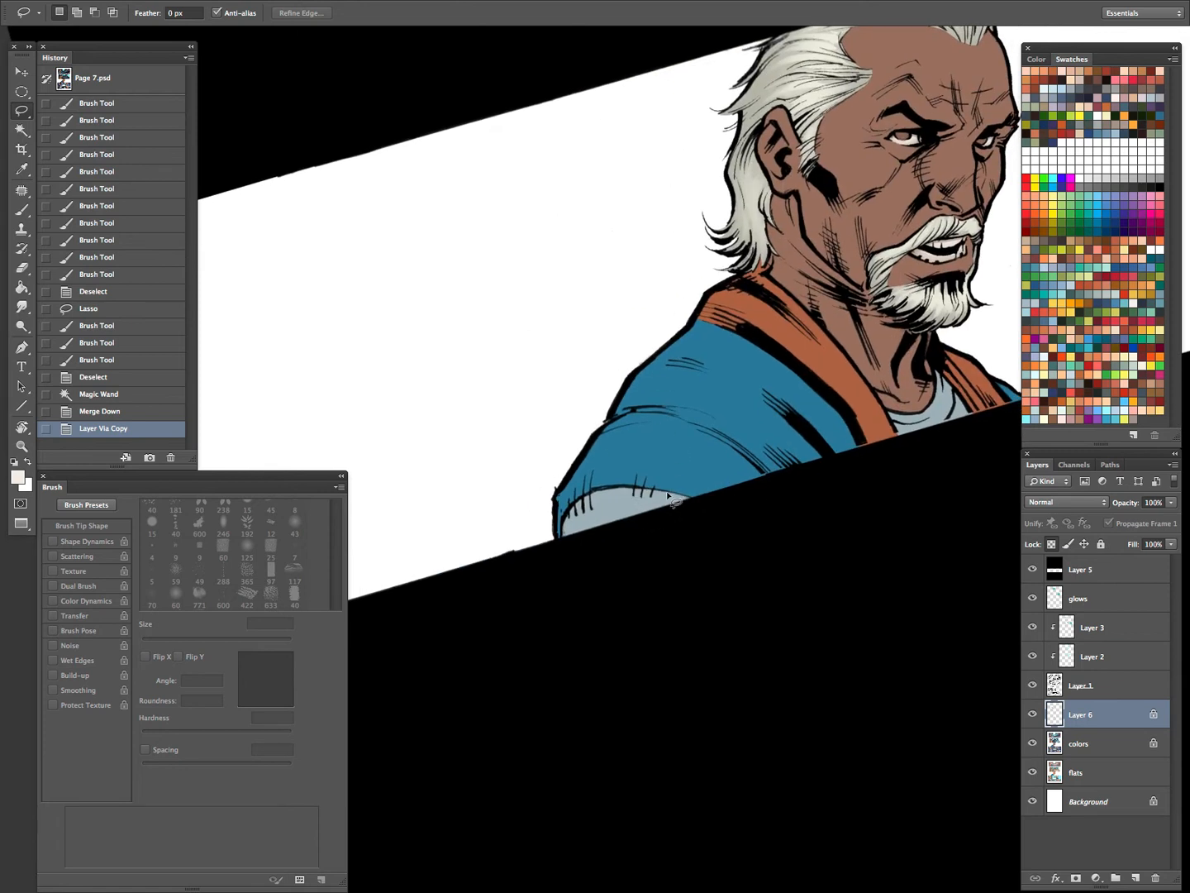
{"action": "mouse_move", "coordinate": [565, 539]}
{"action": "left_mouse_down"}
{"action": "mouse_move", "coordinate": [717, 523]}
{"action": "mouse_move", "coordinate": [592, 500]}
{"action": "left_mouse_up"}
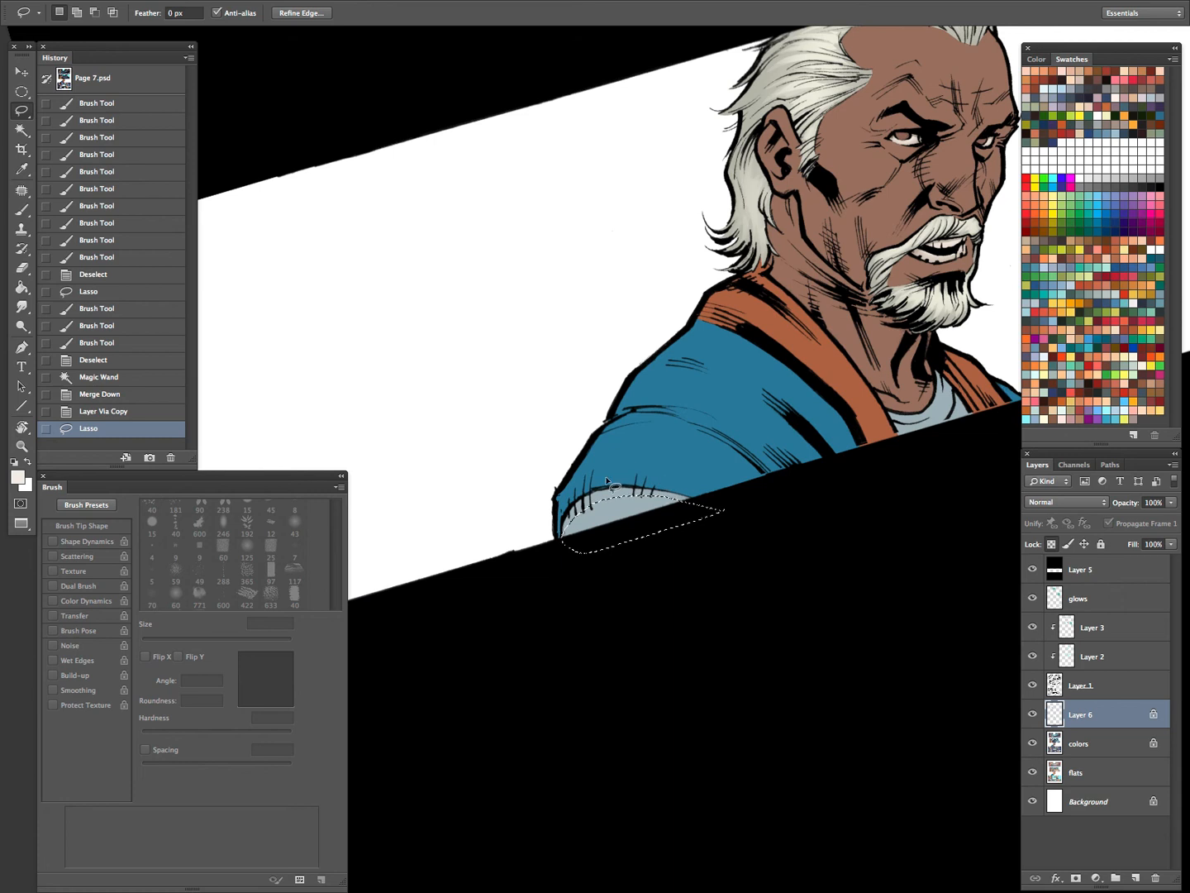
Hide the selection outline, sample the sleeve's grey, choose a lighter blue-grey foreground and enlarge the soft brush
{"action": "key", "text": "ctrl+h"}
{"action": "key", "text": "b"}
{"action": "left_click", "coordinate": [615, 504], "text": "alt"}
{"action": "left_click", "coordinate": [19, 476]}
{"action": "mouse_move", "coordinate": [292, 206]}
{"action": "left_mouse_down"}
{"action": "mouse_move", "coordinate": [287, 175]}
{"action": "mouse_move", "coordinate": [298, 166]}
{"action": "left_mouse_up"}
{"action": "left_click", "coordinate": [601, 145]}
{"action": "key", "text": "bracketright"}
{"action": "key", "text": "bracketright"}
{"action": "key", "text": "bracketright"}
{"action": "key", "text": "bracketright"}
{"action": "key", "text": "bracketright"}
{"action": "key", "text": "bracketright"}
{"action": "key", "text": "bracketright"}
{"action": "key", "text": "bracketright"}
{"action": "key", "text": "bracketright"}
{"action": "key", "text": "bracketright"}
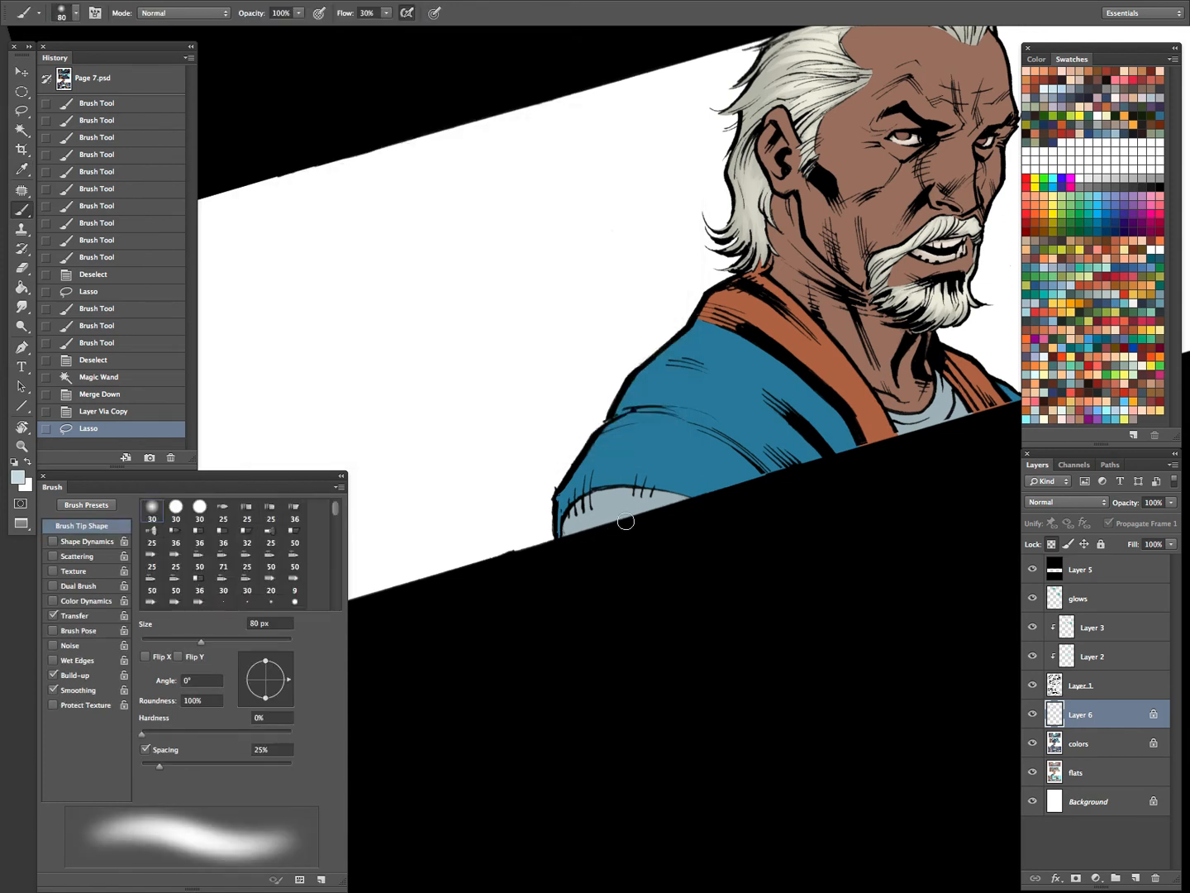
Brush the lighter blue-grey over the lassoed sleeve area and deselect
{"action": "mouse_move", "coordinate": [610, 516]}
{"action": "left_mouse_down"}
{"action": "mouse_move", "coordinate": [640, 511]}
{"action": "mouse_move", "coordinate": [613, 502]}
{"action": "mouse_move", "coordinate": [625, 503]}
{"action": "left_mouse_up"}
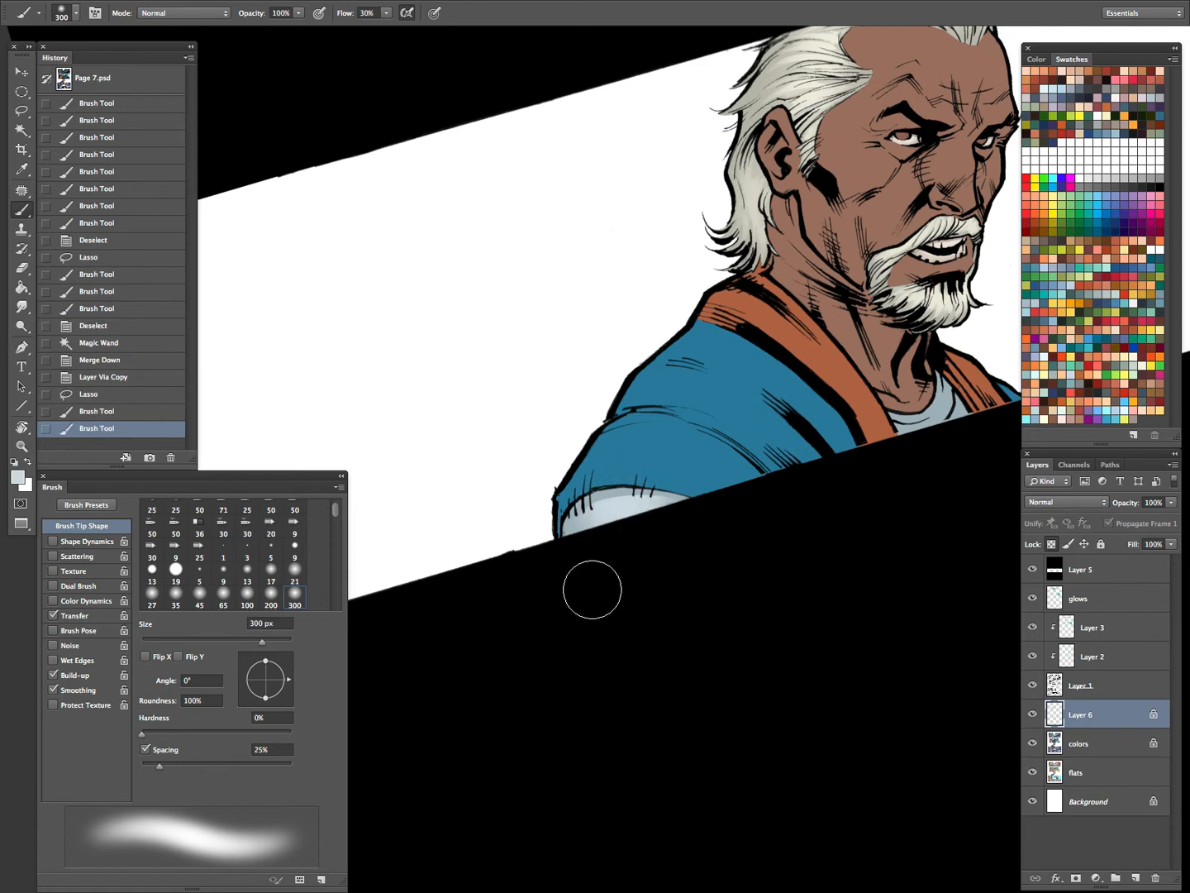
{"action": "left_click_drag", "start_coordinate": [744, 492], "coordinate": [623, 556]}
{"action": "key", "text": "z"}
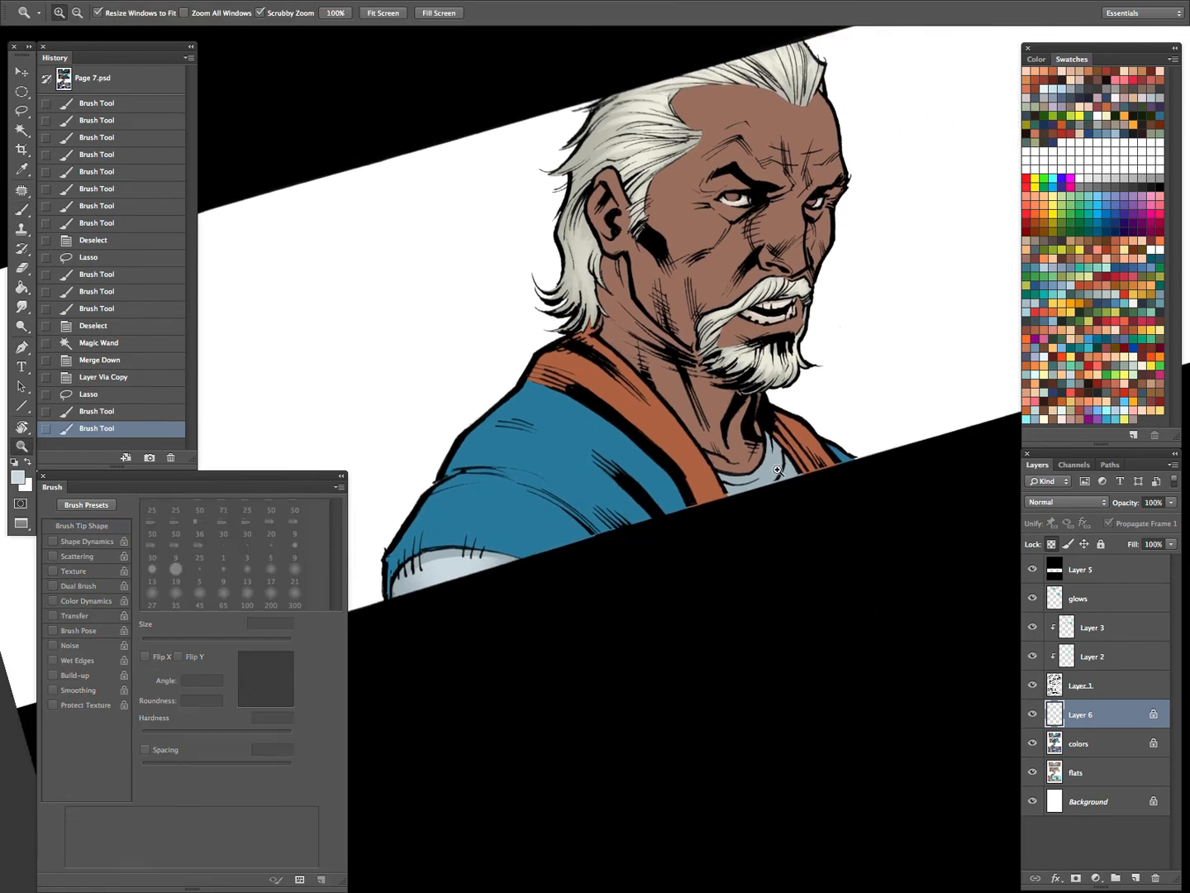
{"action": "left_click_drag", "start_coordinate": [792, 489], "coordinate": [787, 489]}
{"action": "key", "text": "l"}
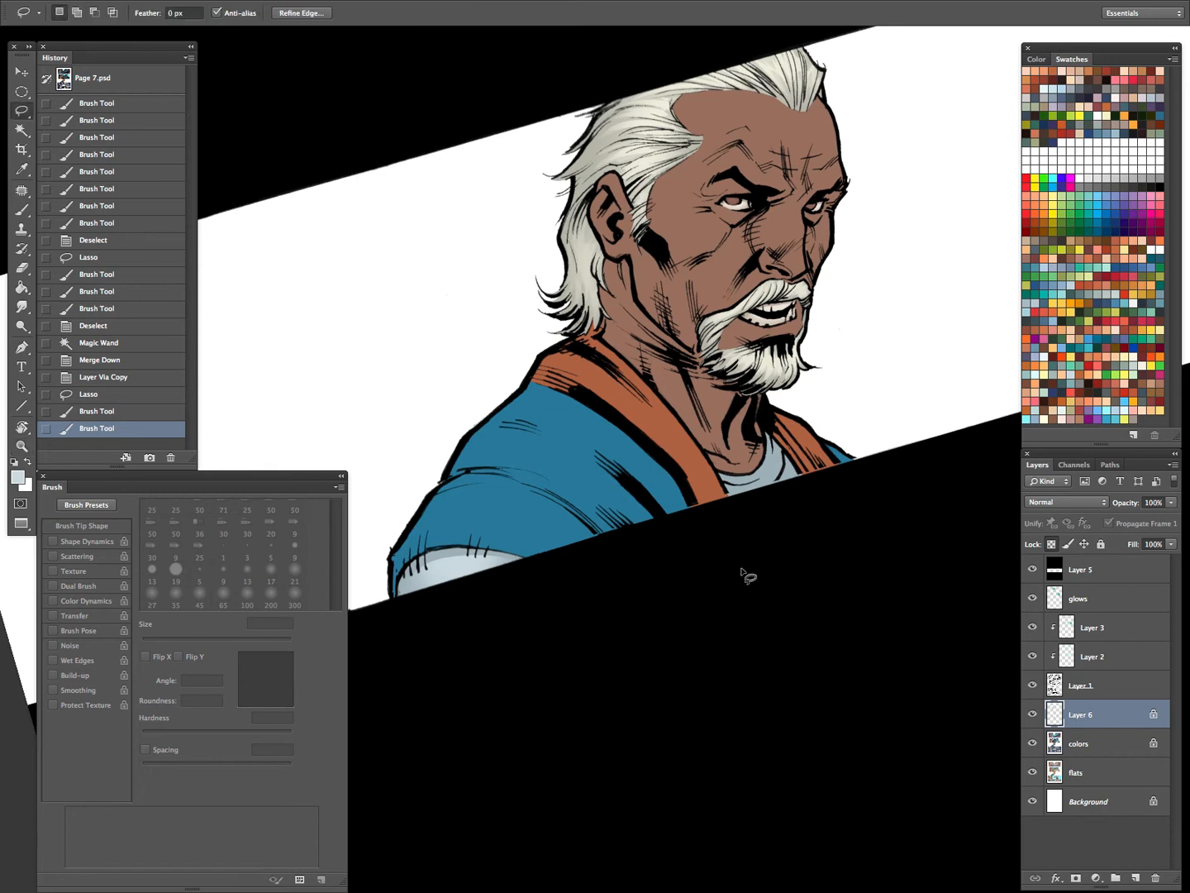
{"action": "key", "text": "ctrl+d"}
Lasso the undershirt at the neckline, brush the light tone over its lit side and deselect
{"action": "left_click_drag", "start_coordinate": [780, 525], "coordinate": [712, 424]}
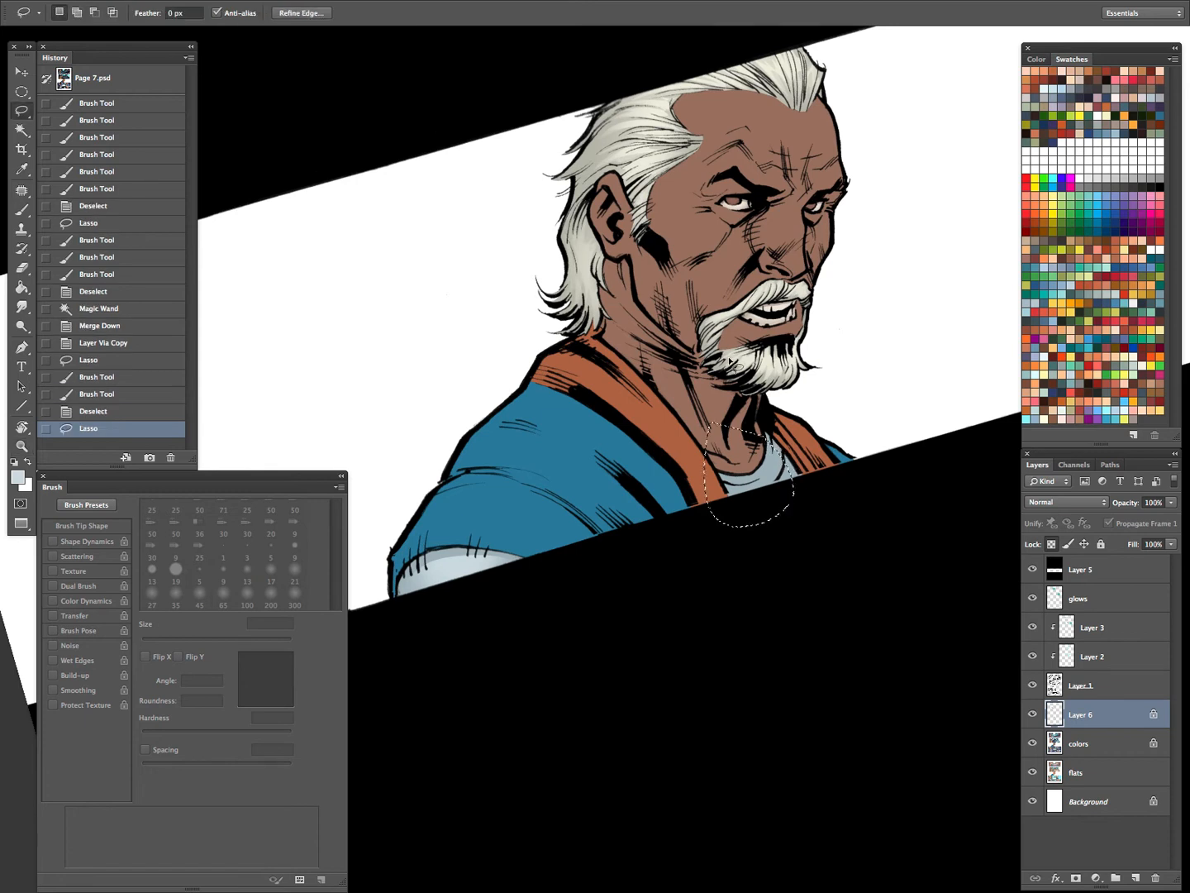
{"action": "key", "text": "super+h"}
{"action": "key", "text": "b"}
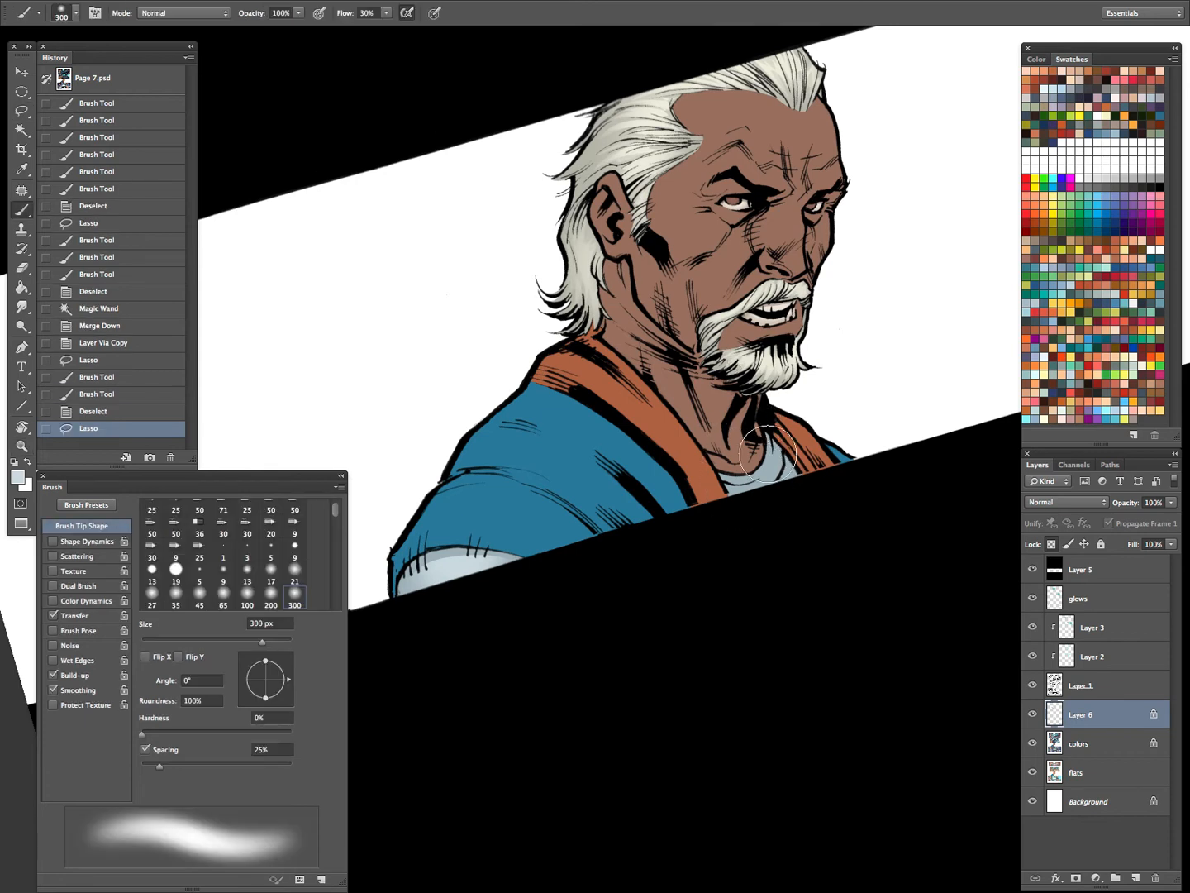
{"action": "mouse_move", "coordinate": [773, 449]}
{"action": "left_mouse_down"}
{"action": "mouse_move", "coordinate": [752, 433]}
{"action": "mouse_move", "coordinate": [765, 393]}
{"action": "left_mouse_up"}
{"action": "key", "text": "z"}
{"action": "left_click_drag", "start_coordinate": [783, 478], "coordinate": [811, 471]}
{"action": "left_click", "coordinate": [811, 471]}
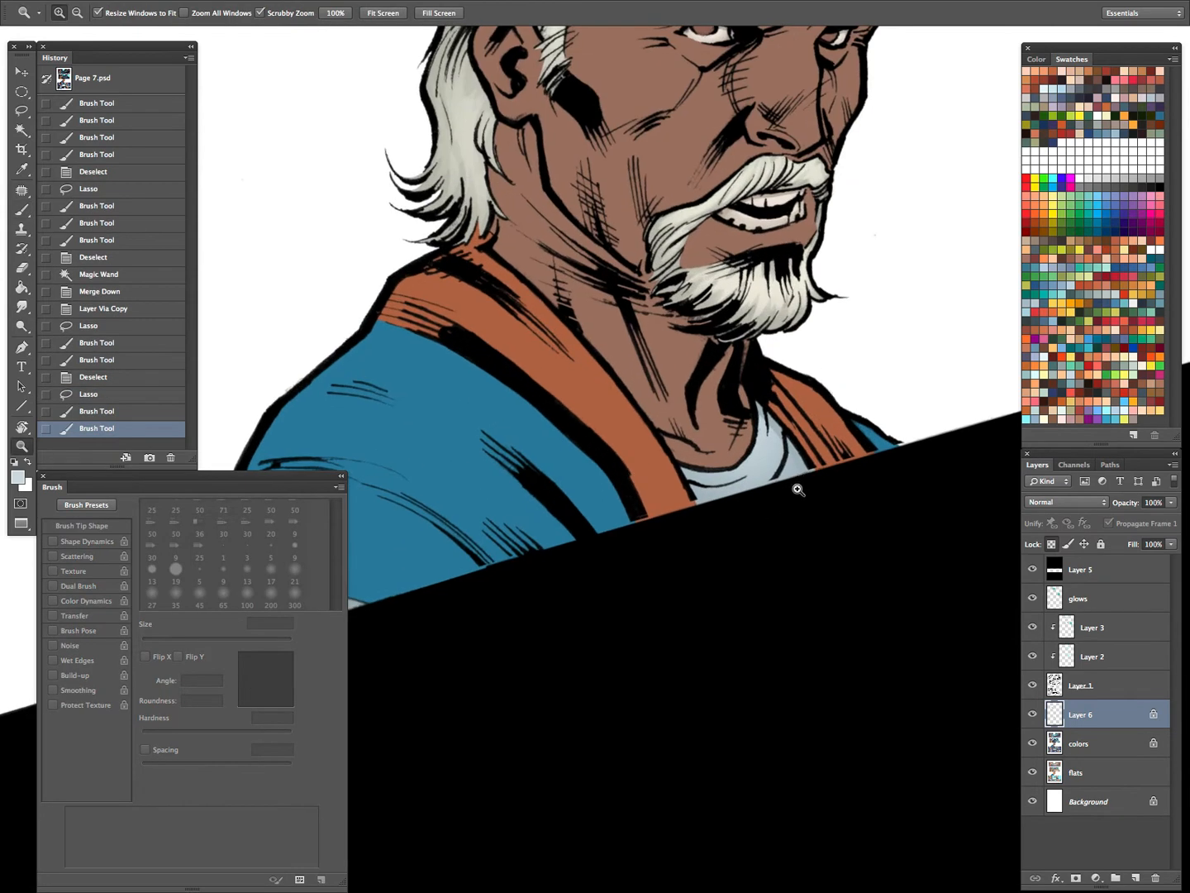
{"action": "key", "text": "l"}
{"action": "key", "text": "ctrl+d"}
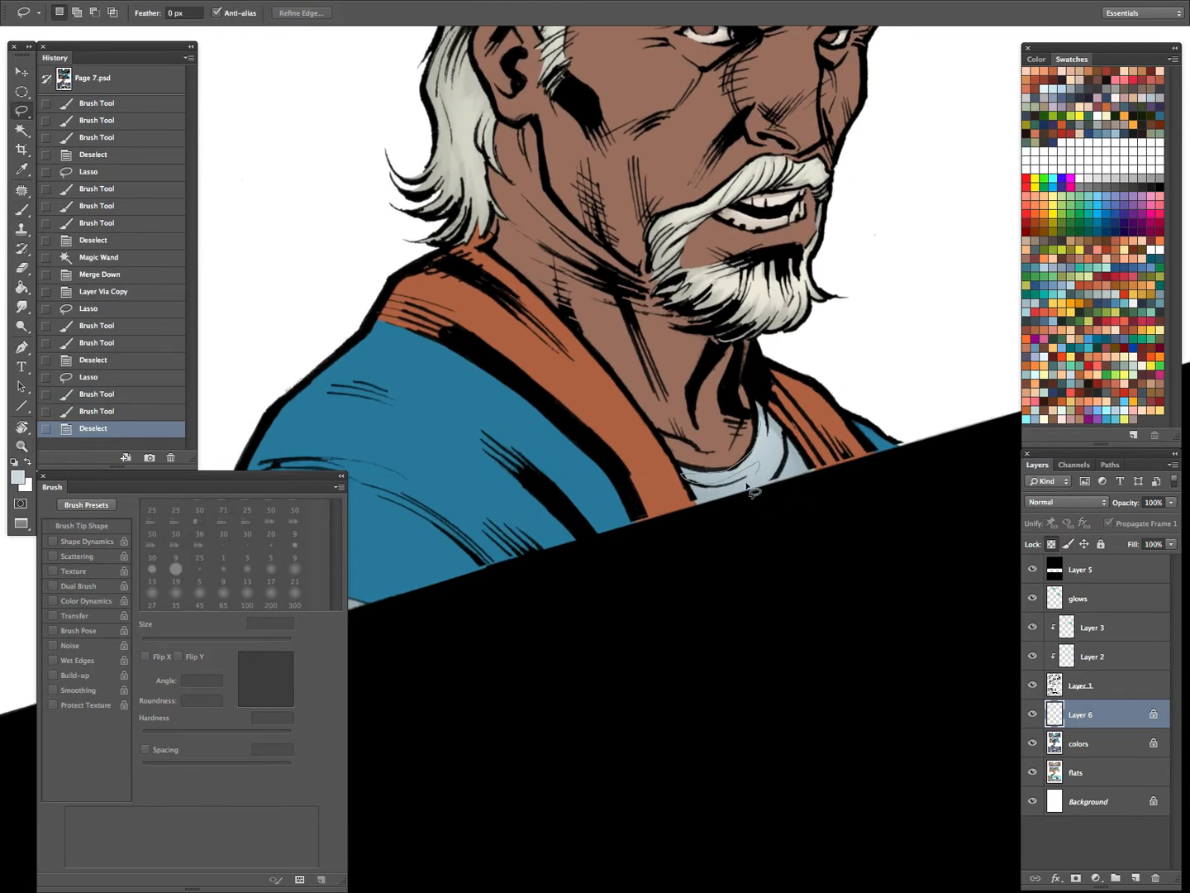
Lasso finer fold shapes on the undershirt, paint the light tone with a smaller brush and deselect
{"action": "mouse_move", "coordinate": [772, 431]}
{"action": "left_mouse_down"}
{"action": "mouse_move", "coordinate": [782, 481]}
{"action": "mouse_move", "coordinate": [712, 476]}
{"action": "mouse_move", "coordinate": [733, 435]}
{"action": "mouse_move", "coordinate": [778, 457]}
{"action": "mouse_move", "coordinate": [703, 458]}
{"action": "left_mouse_up"}
{"action": "key", "text": "super+h"}
{"action": "key", "text": "b"}
{"action": "key", "text": "bracketleft"}
{"action": "key", "text": "bracketleft"}
{"action": "mouse_move", "coordinate": [703, 457]}
{"action": "left_mouse_down"}
{"action": "mouse_move", "coordinate": [781, 446]}
{"action": "mouse_move", "coordinate": [777, 549]}
{"action": "left_mouse_up"}
{"action": "key", "text": "z"}
{"action": "left_click_drag", "start_coordinate": [896, 474], "coordinate": [755, 577]}
{"action": "key", "text": "super+d"}
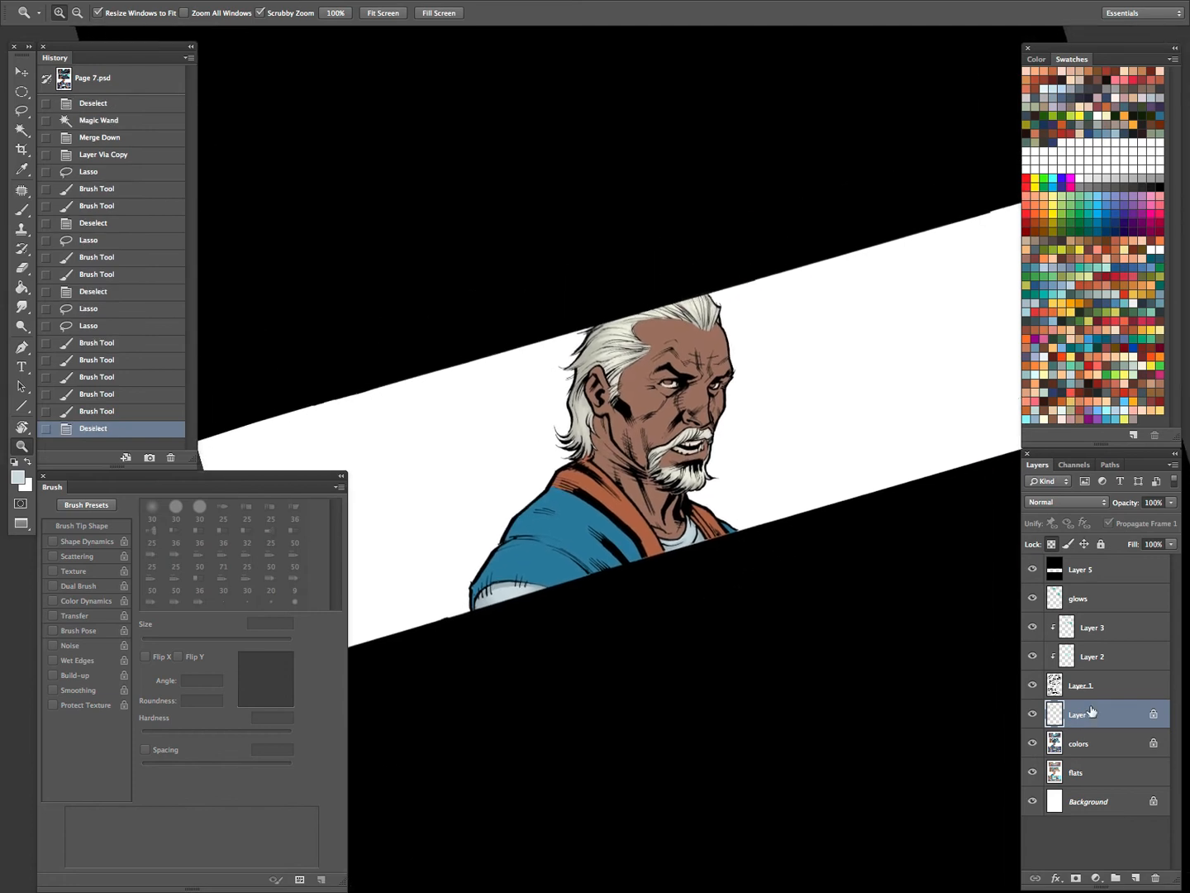
Merge Layer 6 down into the colors layer and select the orange collar color with the Magic Wand
{"action": "key", "text": "super+e"}
{"action": "key", "text": "w"}
{"action": "left_click", "coordinate": [640, 517]}
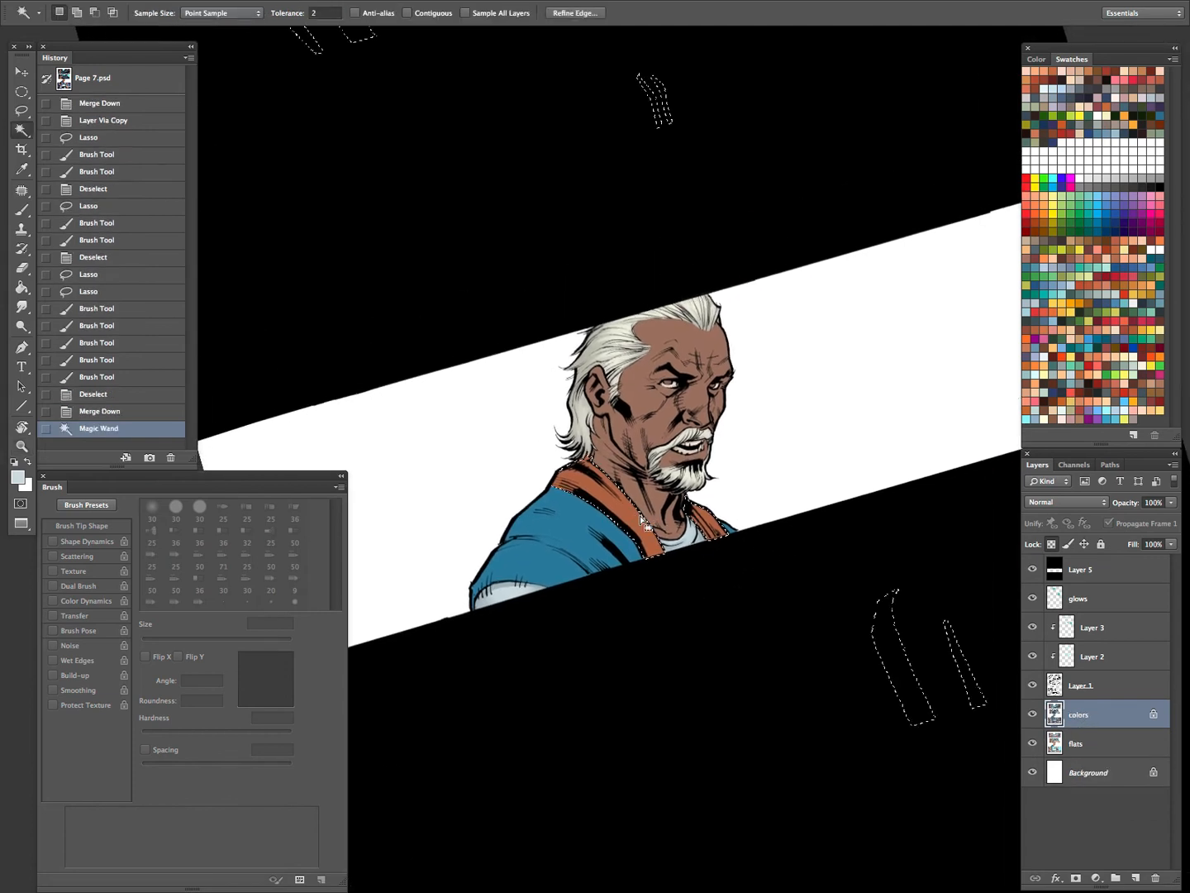
Try to limit the orange selection to the character's collar by lassoing away the areas outside the visible panel
{"action": "key", "text": "z"}
{"action": "left_click_drag", "start_coordinate": [742, 465], "coordinate": [691, 513]}
{"action": "key", "text": "l"}
{"action": "mouse_move", "coordinate": [858, 491]}
{"action": "left_mouse_down"}
{"action": "mouse_move", "coordinate": [606, 740]}
{"action": "mouse_move", "coordinate": [993, 585]}
{"action": "left_mouse_up"}
{"action": "left_click_drag", "start_coordinate": [787, 343], "coordinate": [494, 219]}
{"action": "key", "text": "z"}
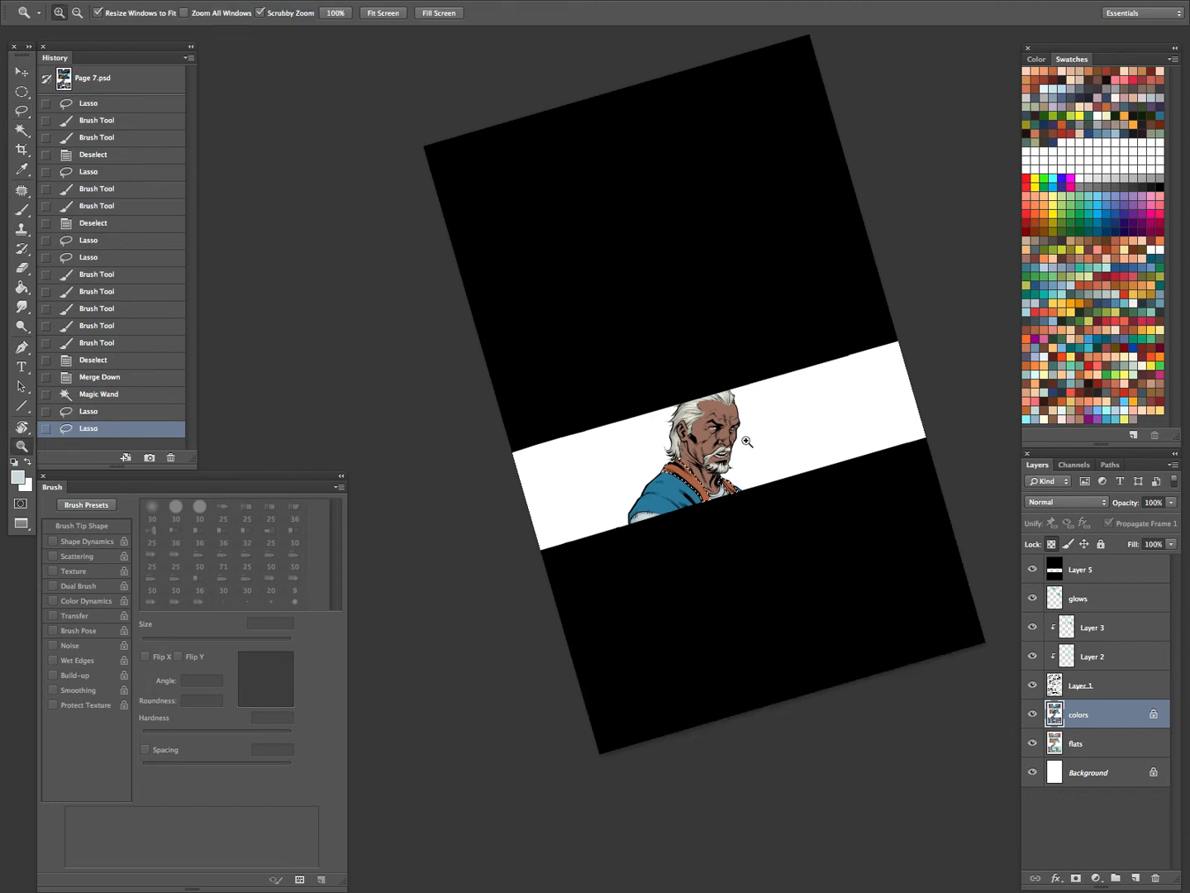
{"action": "left_click", "coordinate": [773, 453]}
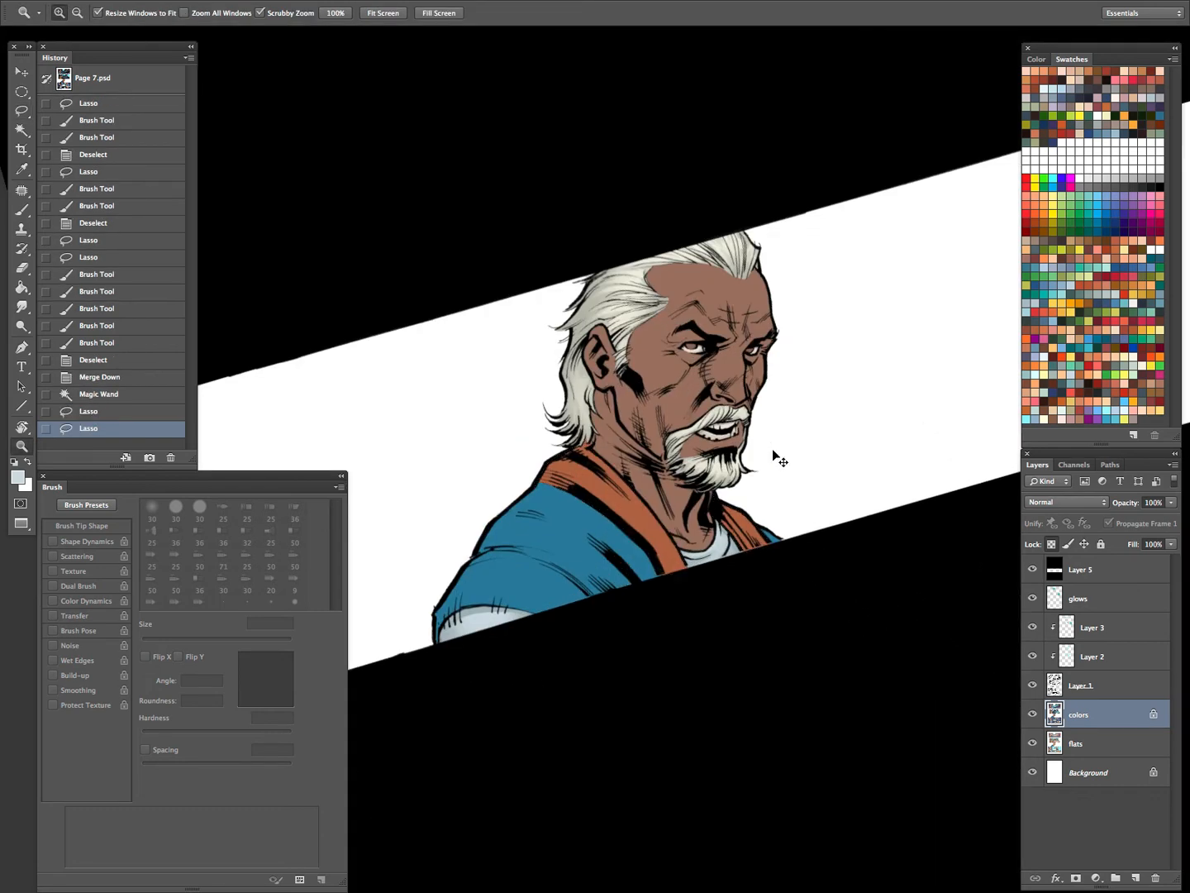
Try darkening the collar with Levels at a midtone of 0.83, and undo back to the Magic Wand selection
{"action": "key", "text": "ctrl+l"}
{"action": "left_click_drag", "start_coordinate": [994, 354], "coordinate": [1003, 357]}
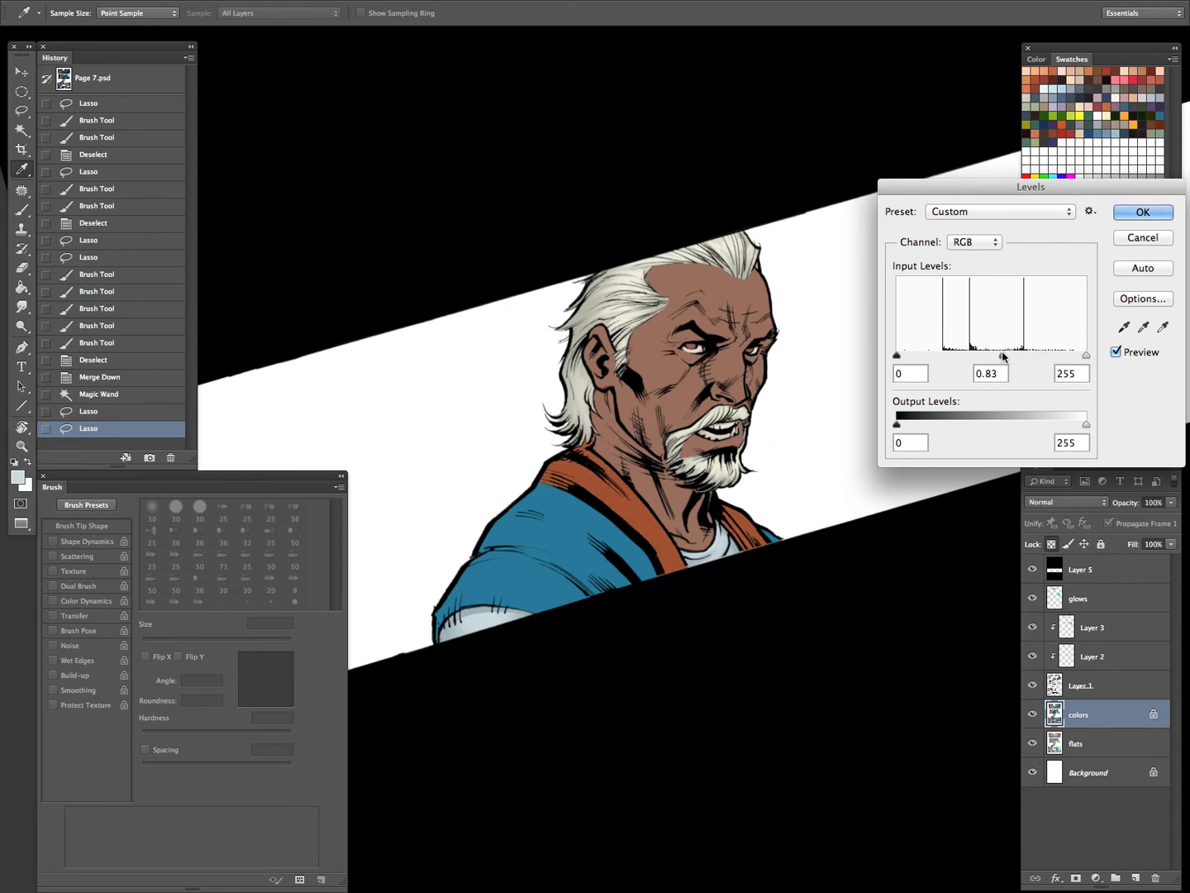
{"action": "left_click", "coordinate": [1145, 214]}
{"action": "left_click_drag", "start_coordinate": [772, 431], "coordinate": [688, 361]}
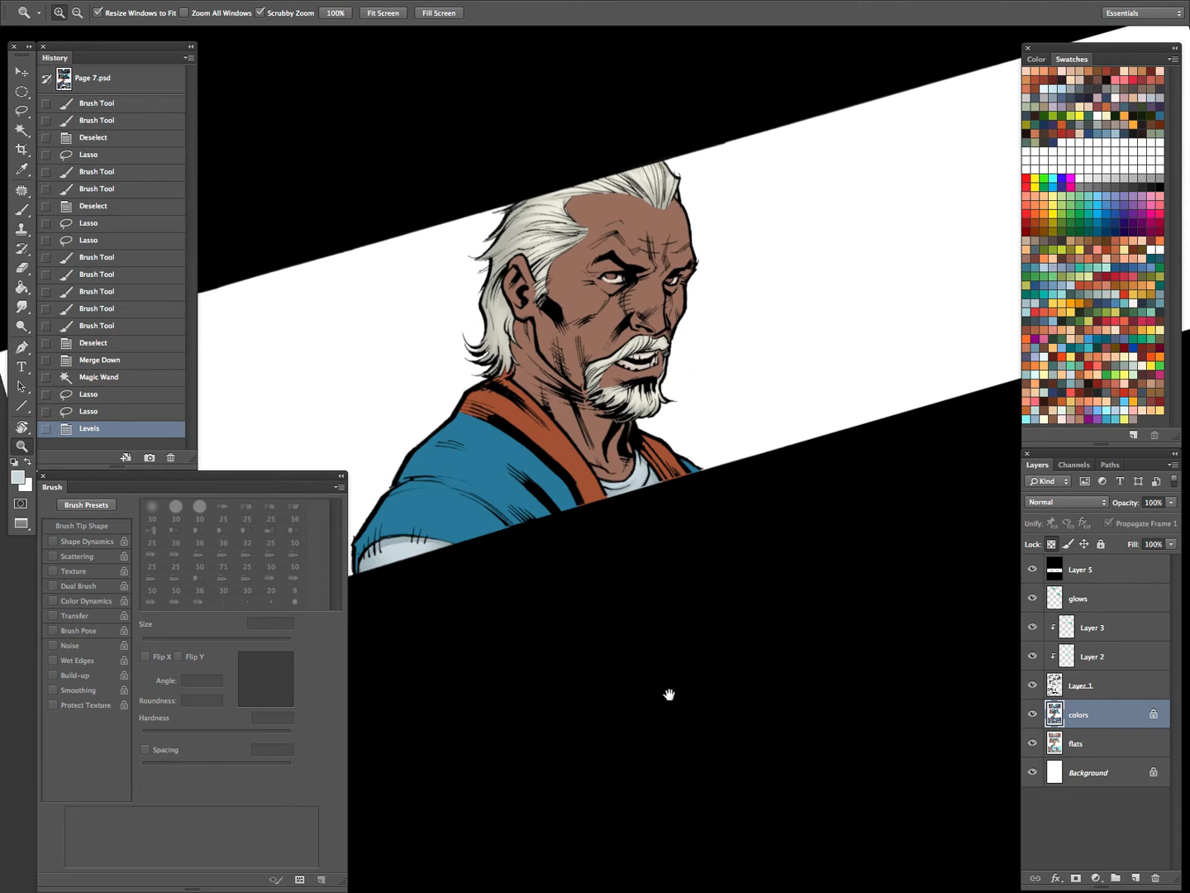
{"action": "key", "text": "ctrl+z"}
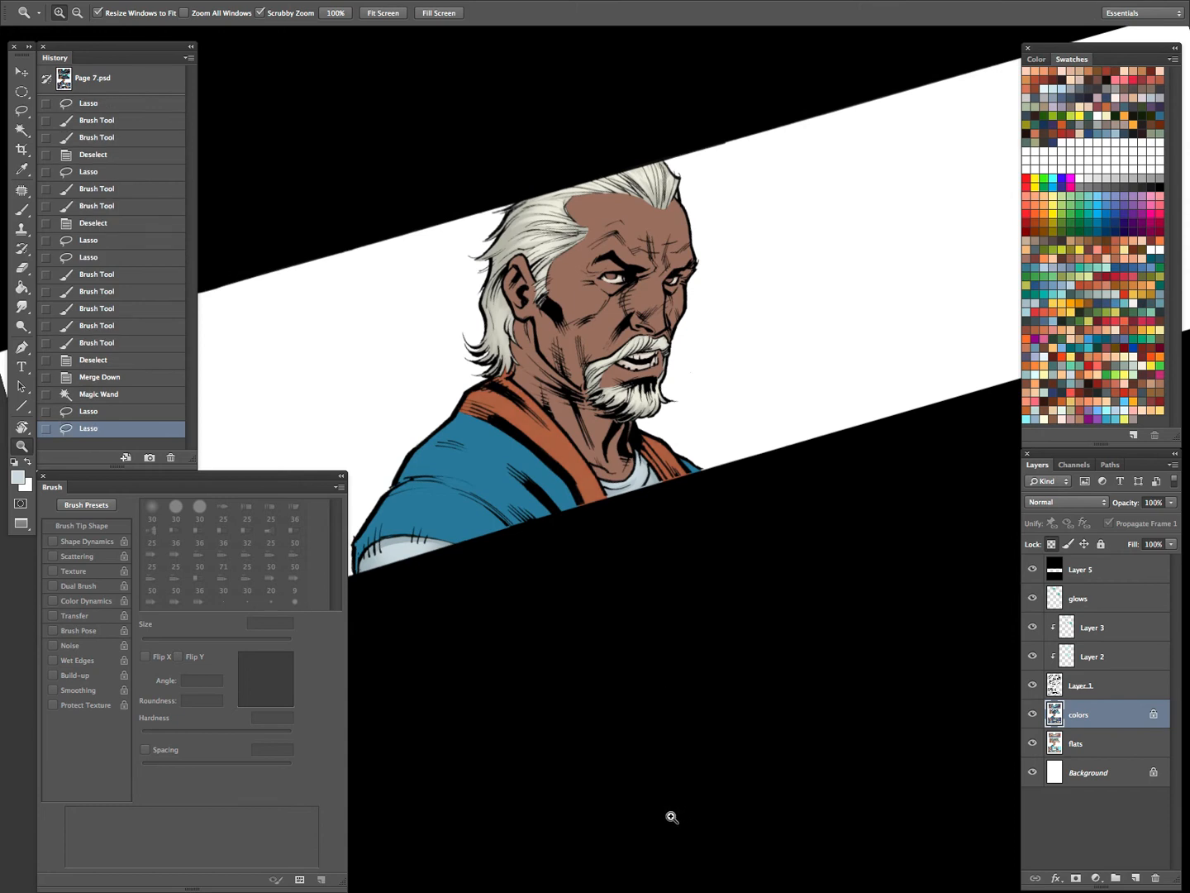
{"action": "key", "text": "ctrl+alt+z"}
{"action": "key", "text": "ctrl+alt+z"}
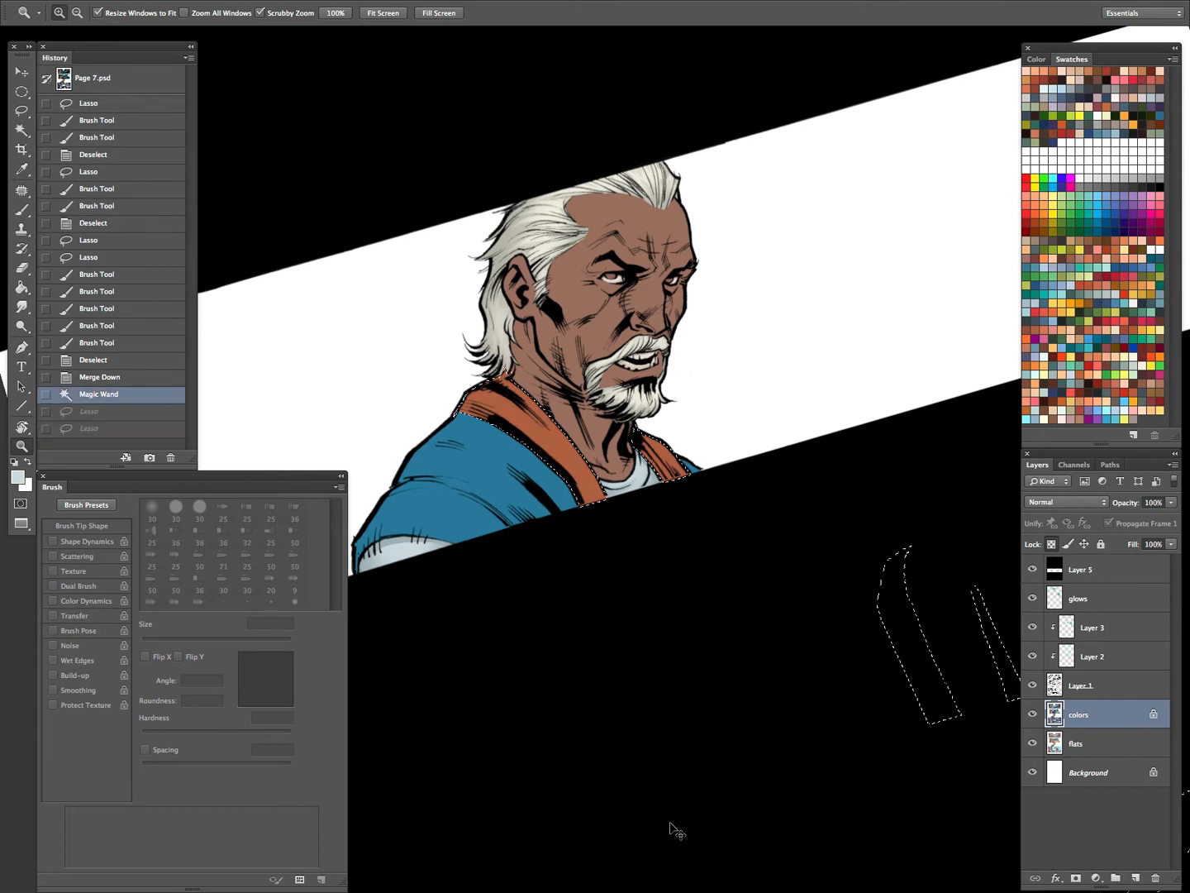
Darken all selected orange areas by reapplying the last Levels settings with a midtone of 0.83, and deselect
{"action": "key", "text": "ctrl+alt+l"}
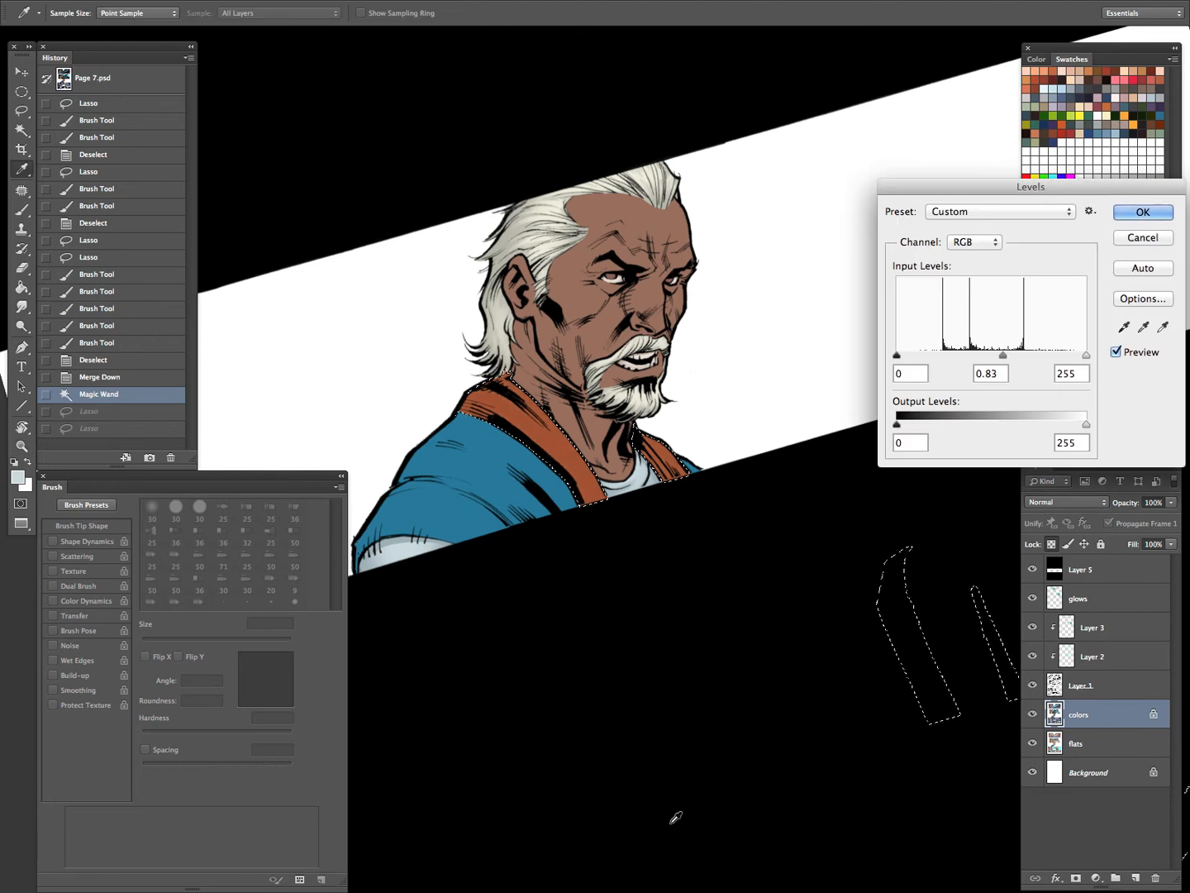
{"action": "key", "text": "Return"}
{"action": "key", "text": "ctrl+d"}
{"action": "scroll", "coordinate": [655, 472], "scroll_direction": "up", "scroll_amount": 3}
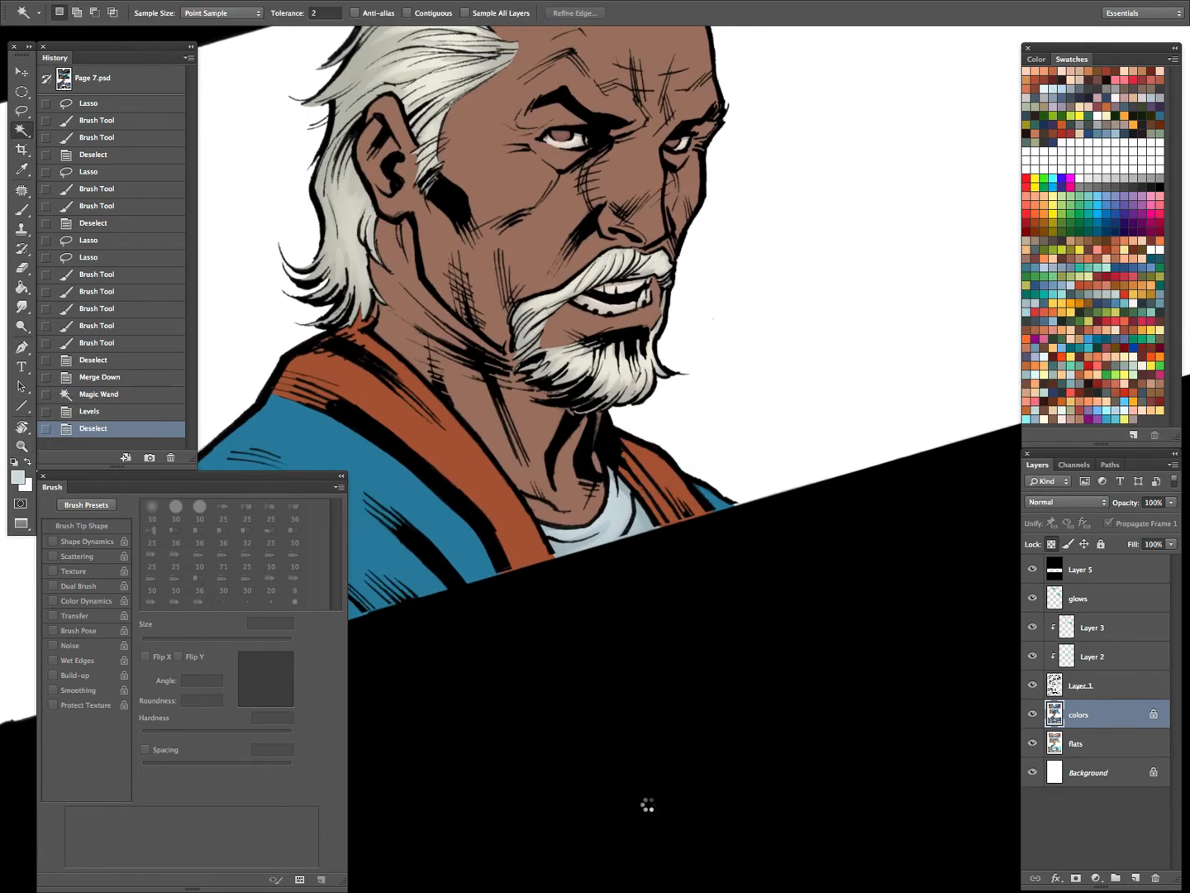
Select the orange collar with the Magic Wand and lasso shadow areas out of the far lapel and the neck edge
{"action": "left_click", "coordinate": [685, 458]}
{"action": "key", "text": "l"}
{"action": "left_click_drag", "start_coordinate": [614, 437], "coordinate": [661, 495]}
{"action": "left_click_drag", "start_coordinate": [671, 559], "coordinate": [615, 439]}
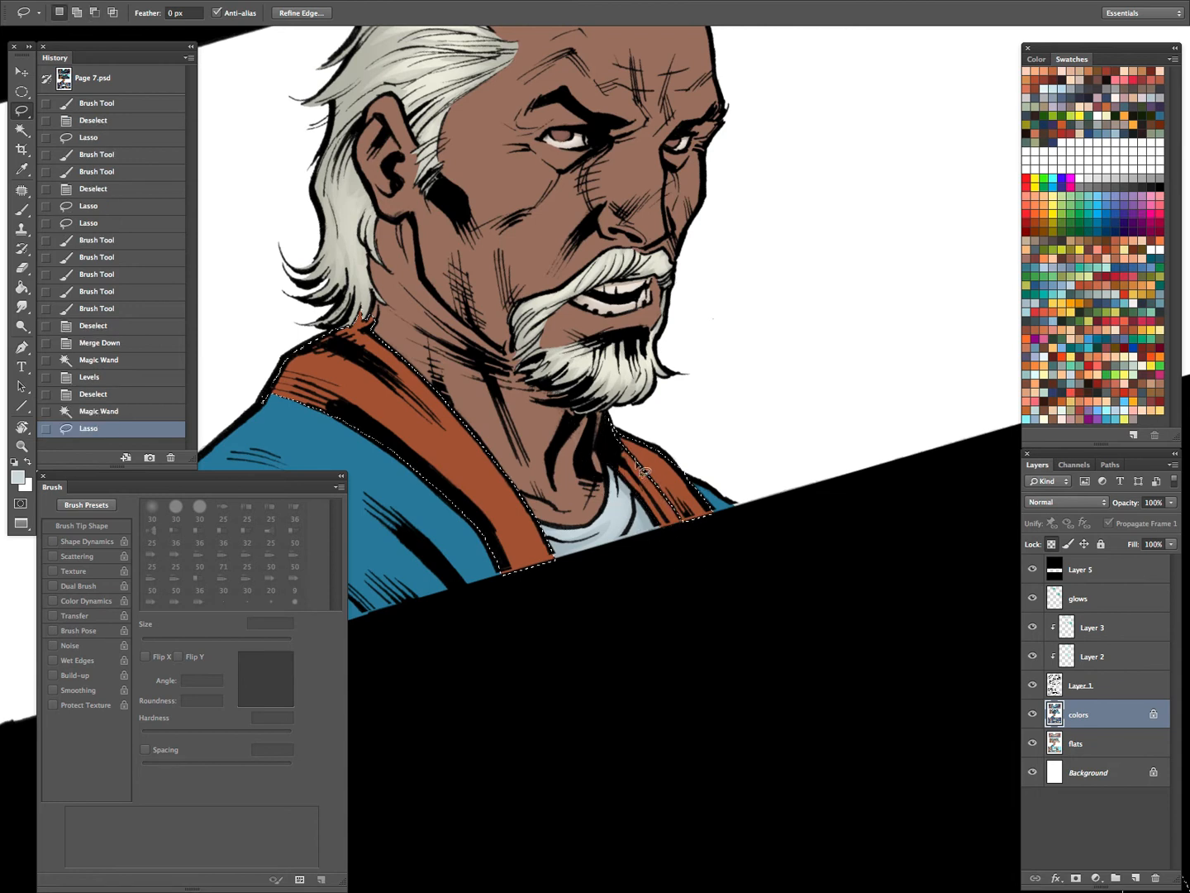
{"action": "key", "text": "alt"}
{"action": "left_click_drag", "start_coordinate": [417, 341], "coordinate": [400, 342]}
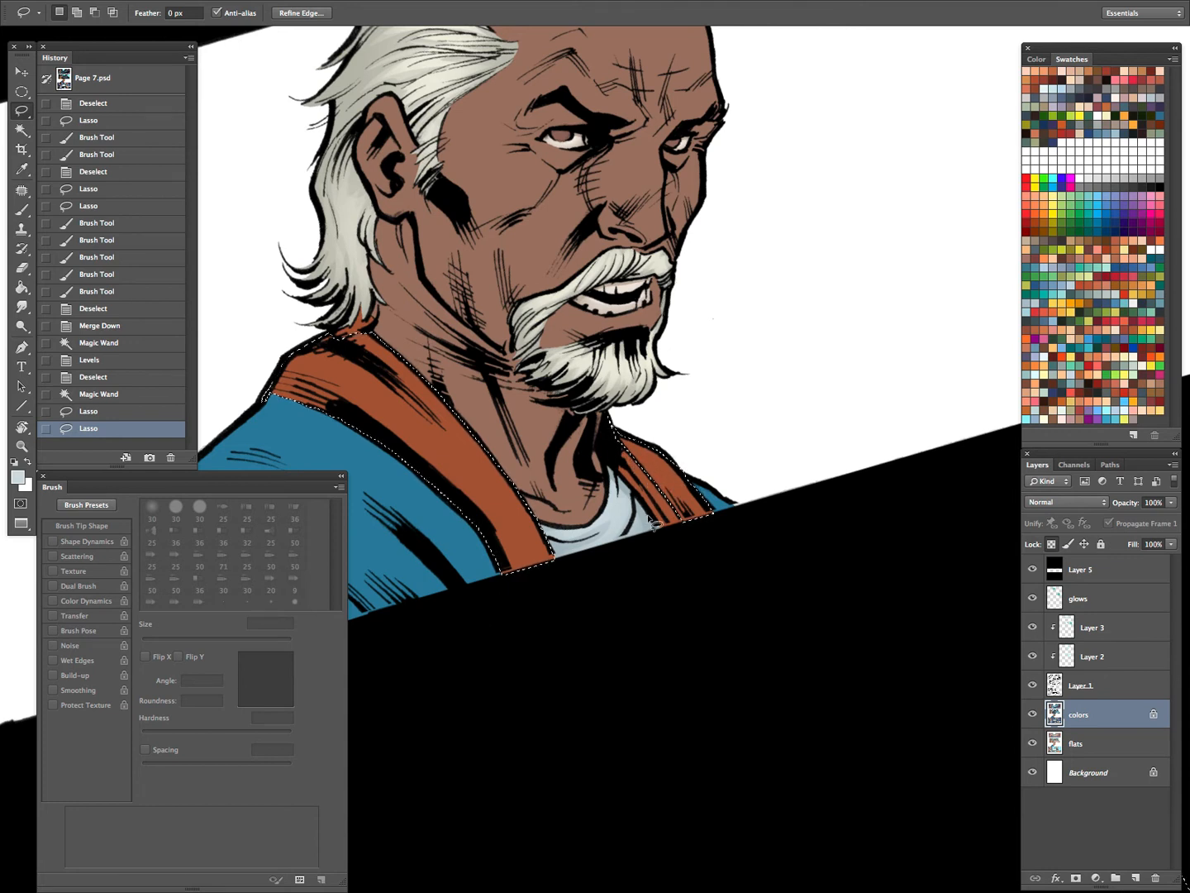
Subtract the shadowed strip along the near lapel's outer edge from the collar selection with the Lasso
{"action": "left_click_drag", "start_coordinate": [278, 396], "coordinate": [267, 391]}
{"action": "left_click", "coordinate": [272, 374], "text": "alt"}
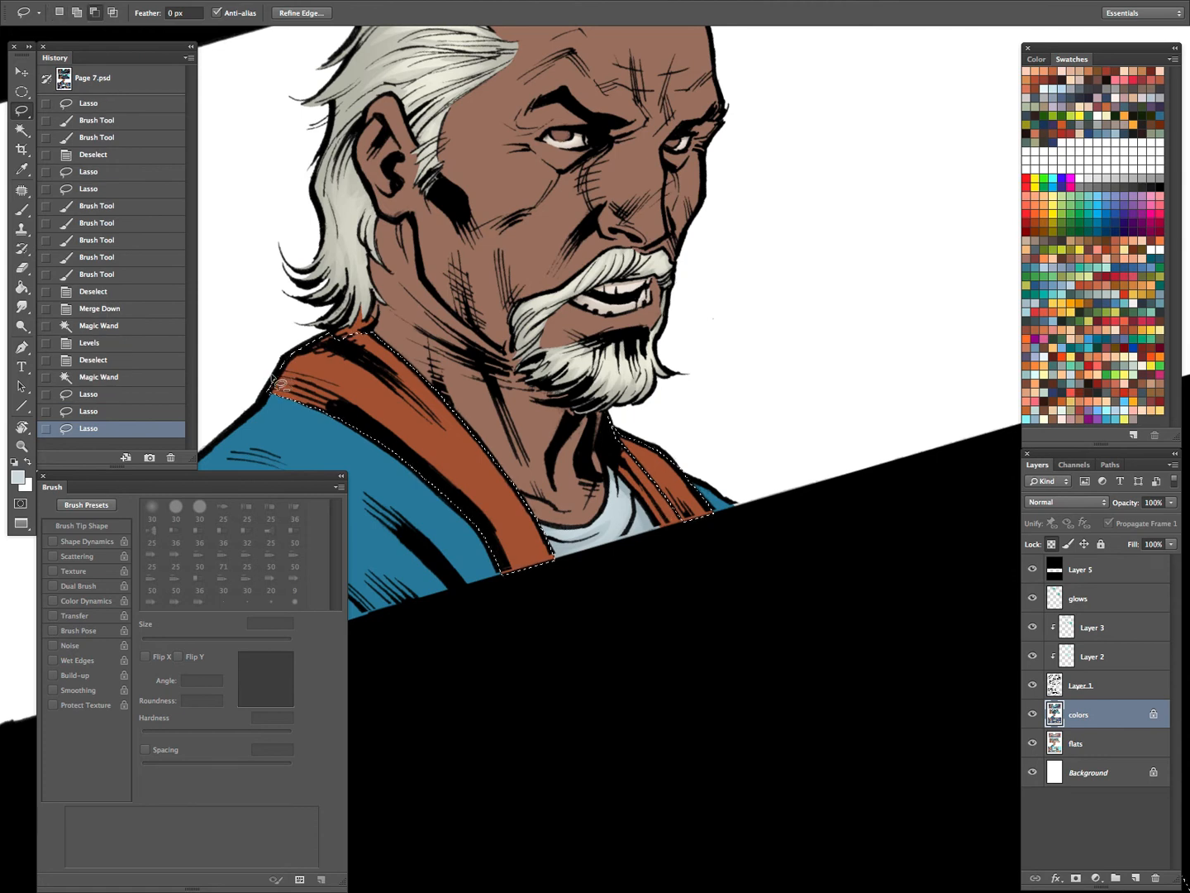
{"action": "mouse_move", "coordinate": [307, 383]}
{"action": "left_mouse_down"}
{"action": "mouse_move", "coordinate": [342, 402]}
{"action": "mouse_move", "coordinate": [375, 449]}
{"action": "mouse_move", "coordinate": [227, 283]}
{"action": "left_mouse_up"}
{"action": "mouse_move", "coordinate": [514, 573]}
{"action": "left_mouse_down"}
{"action": "mouse_move", "coordinate": [424, 531]}
{"action": "mouse_move", "coordinate": [316, 388]}
{"action": "mouse_move", "coordinate": [506, 579]}
{"action": "left_mouse_up"}
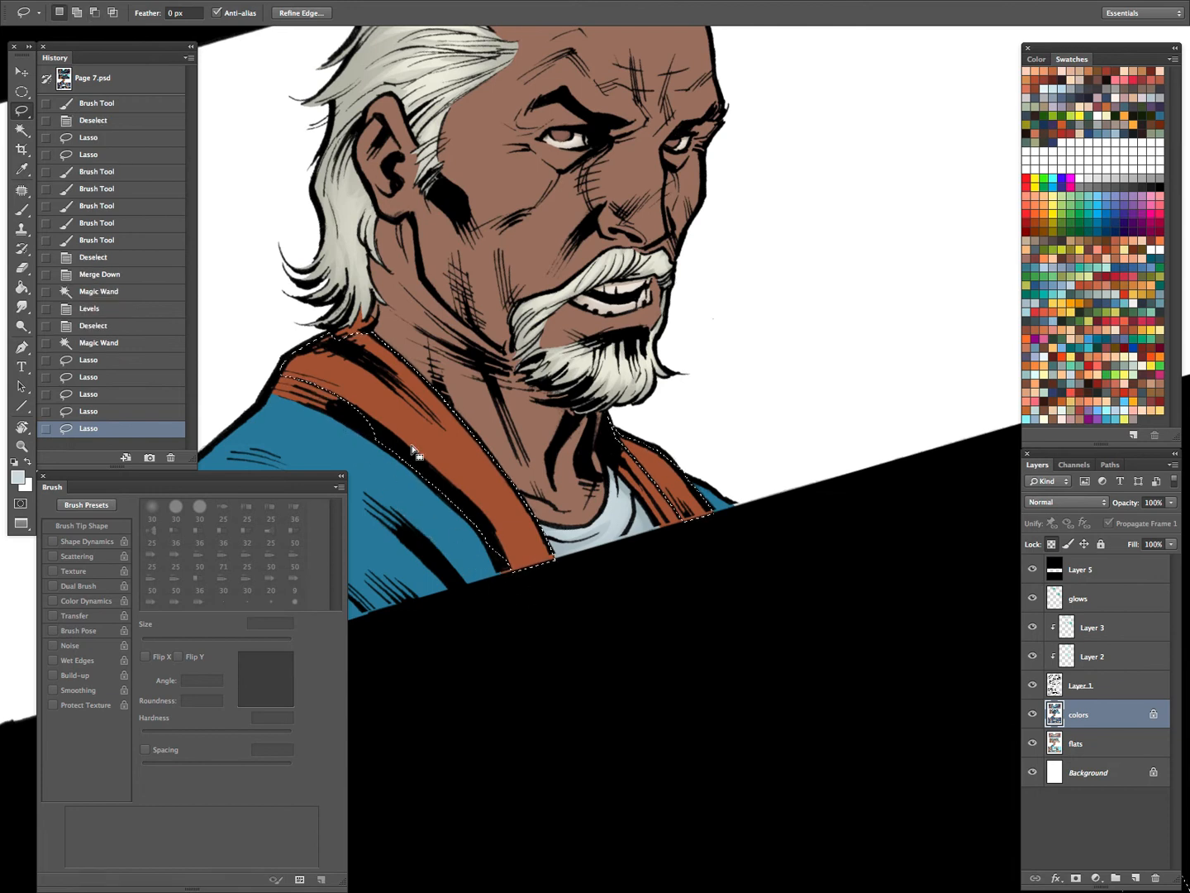
Hide the selection outline, sample the collar orange, set the foreground to cb6030 and enlarge the brush to 250 px
{"action": "key", "text": "ctrl+h"}
{"action": "key", "text": "b"}
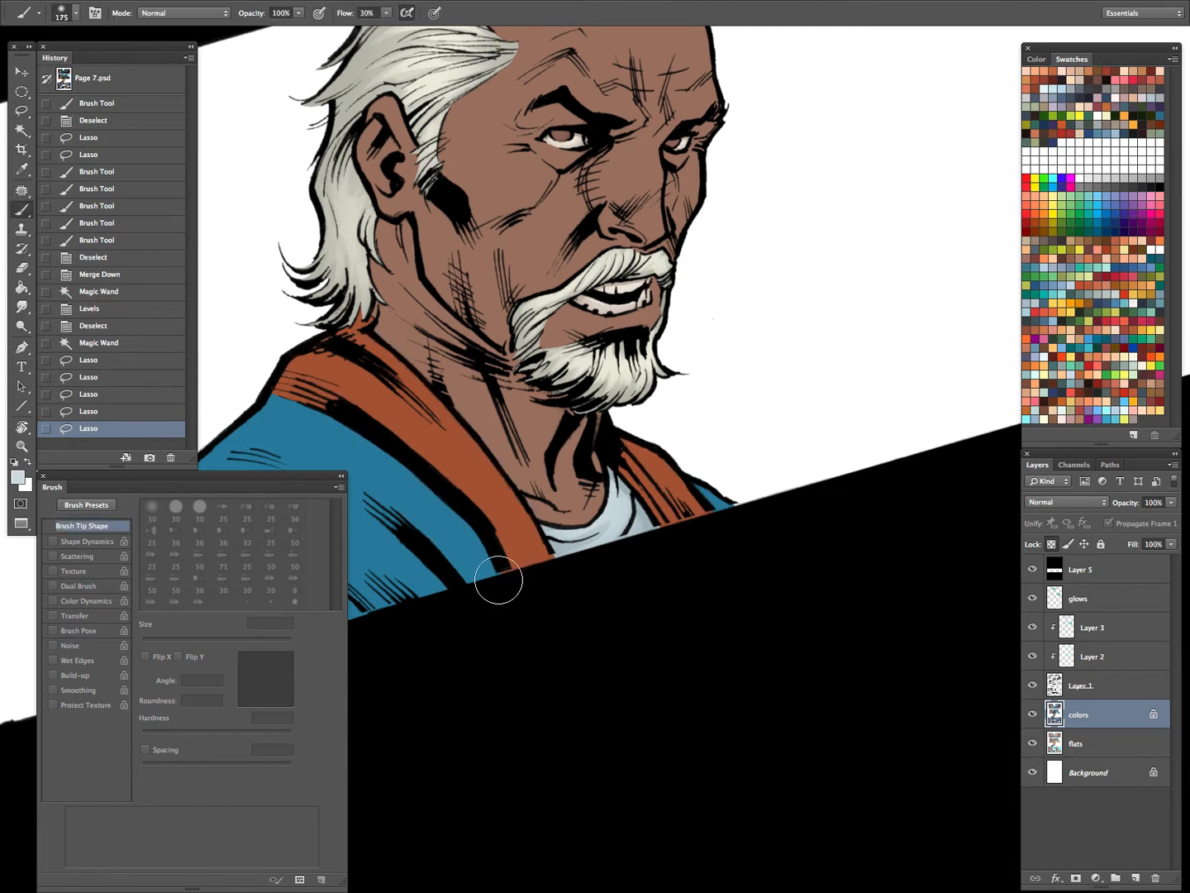
{"action": "left_click", "coordinate": [425, 412], "text": "alt"}
{"action": "left_click", "coordinate": [19, 479]}
{"action": "left_click_drag", "start_coordinate": [404, 233], "coordinate": [413, 195]}
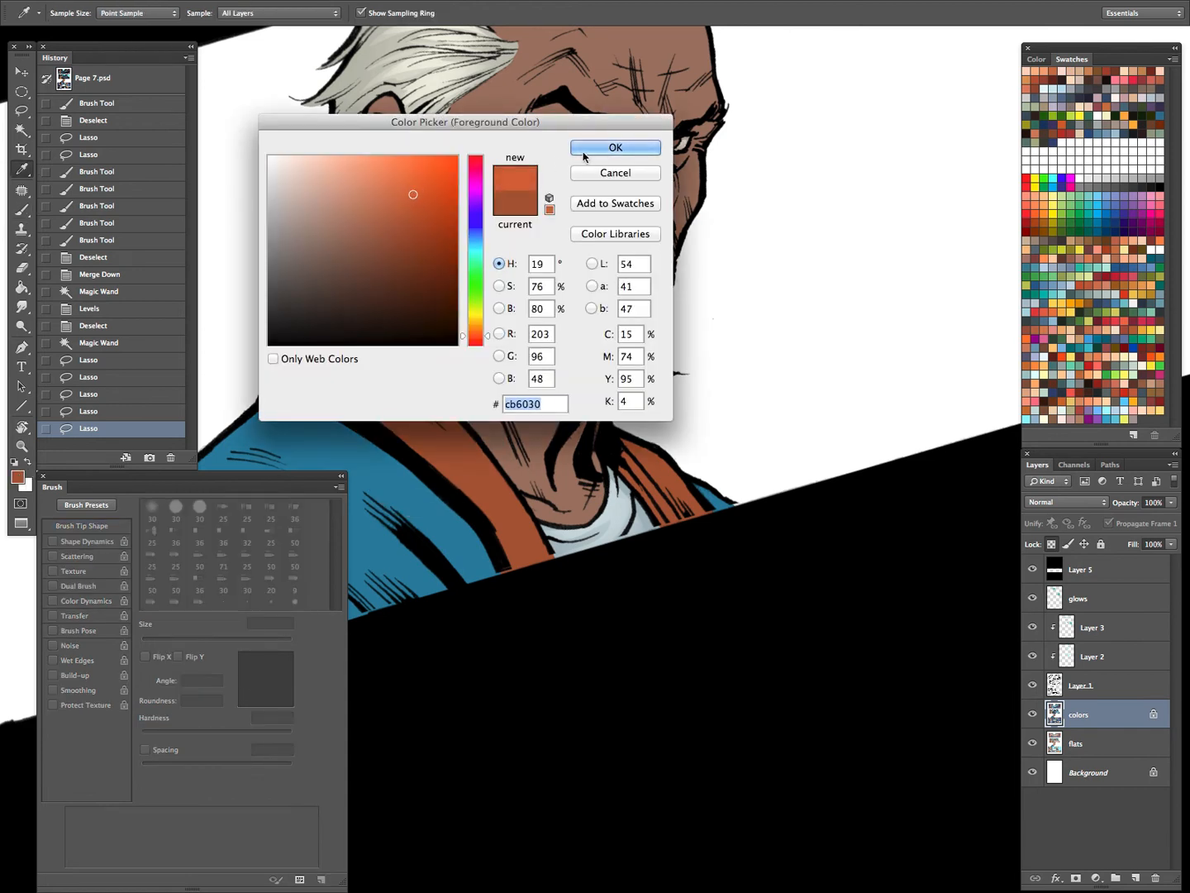
{"action": "left_click", "coordinate": [607, 147]}
{"action": "key", "text": "]"}
{"action": "key", "text": "]"}
{"action": "key", "text": "]"}
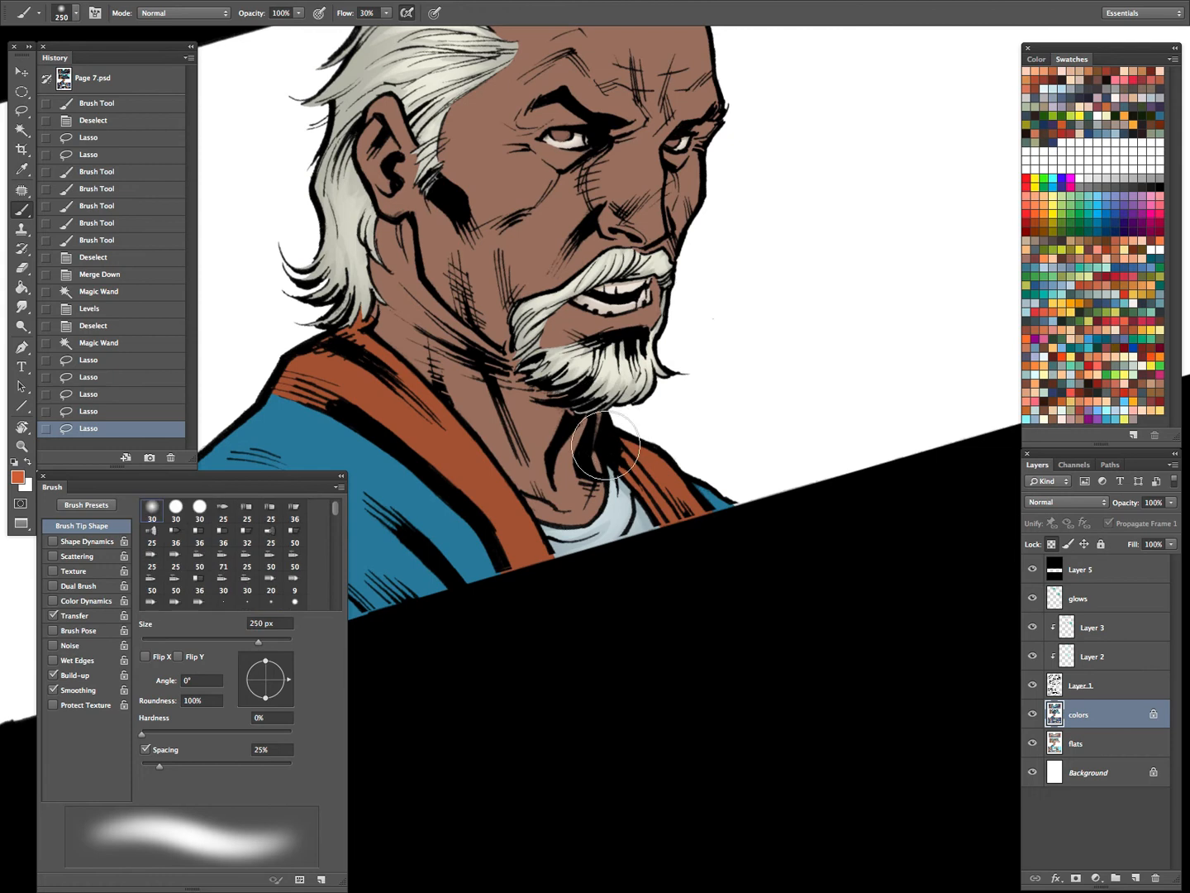
Brush the lighter orange over the lit areas of both lapels, shading within lasso selections, and deselect
{"action": "mouse_move", "coordinate": [370, 368]}
{"action": "left_mouse_down"}
{"action": "mouse_move", "coordinate": [527, 518]}
{"action": "mouse_move", "coordinate": [500, 496]}
{"action": "left_mouse_up"}
{"action": "mouse_move", "coordinate": [626, 419]}
{"action": "left_mouse_down"}
{"action": "mouse_move", "coordinate": [710, 473]}
{"action": "mouse_move", "coordinate": [632, 449]}
{"action": "mouse_move", "coordinate": [623, 425]}
{"action": "left_mouse_up"}
{"action": "key", "text": "l"}
{"action": "key", "text": "ctrl+d"}
{"action": "key", "text": "b"}
{"action": "key", "text": "l"}
{"action": "key", "text": "ctrl+d"}
Lasso highlight shapes along the near lapel and brush the lighter orange softly over them
{"action": "left_click_drag", "start_coordinate": [311, 382], "coordinate": [444, 468]}
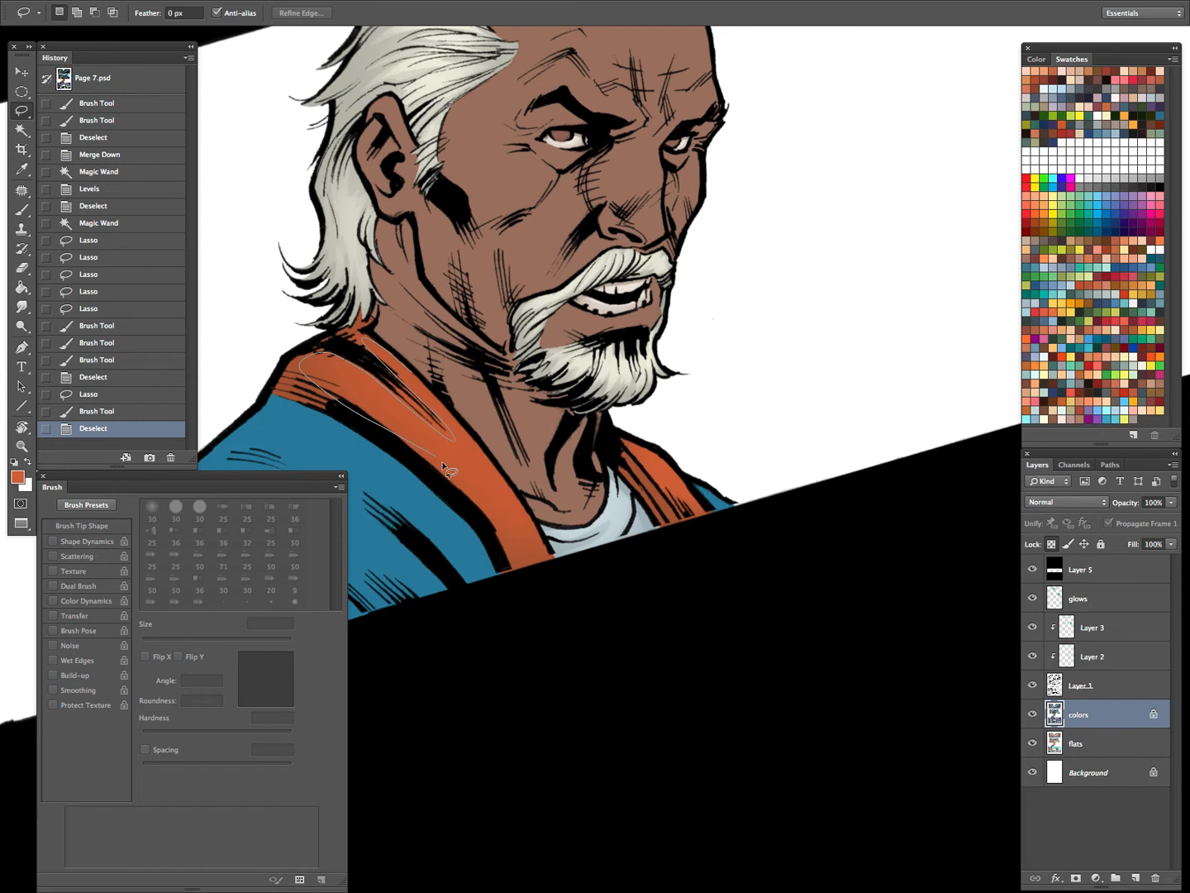
{"action": "left_click_drag", "start_coordinate": [407, 377], "coordinate": [388, 357]}
{"action": "key", "text": "b"}
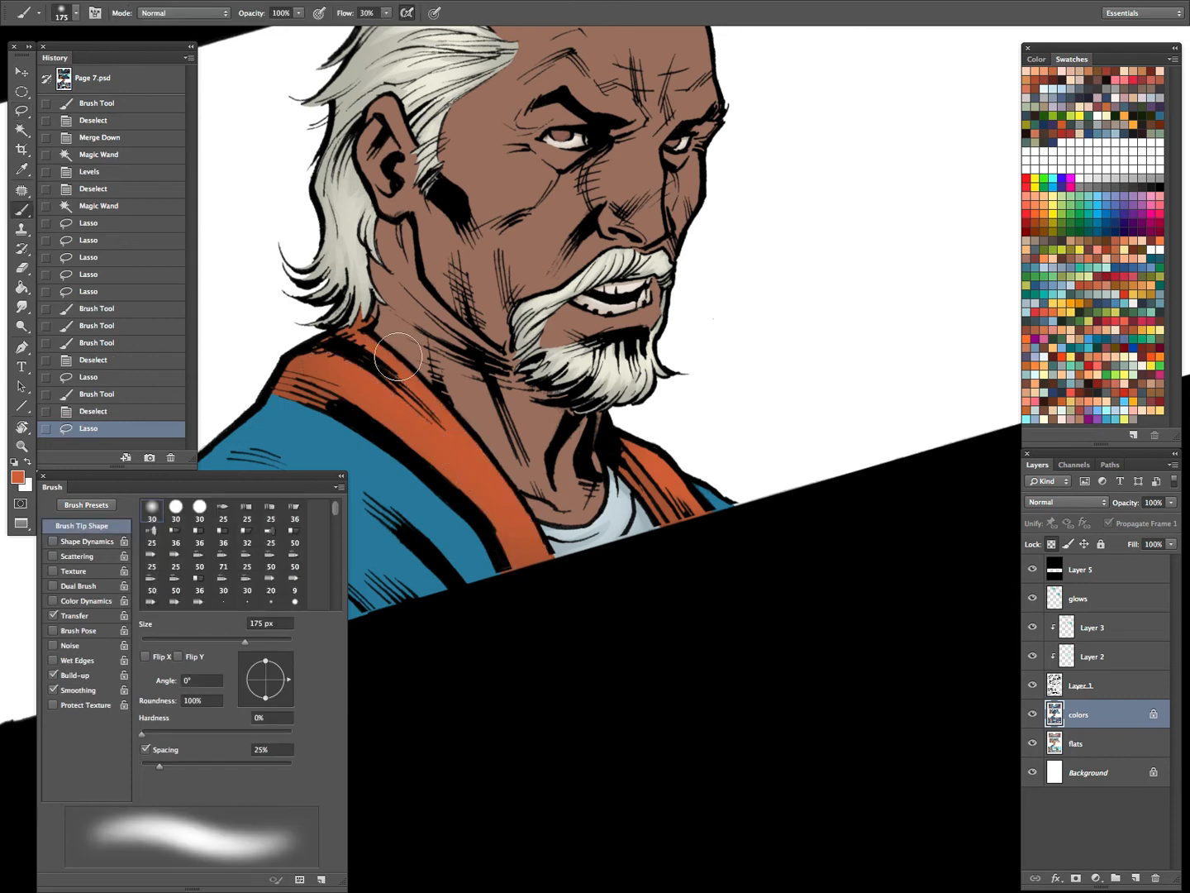
{"action": "left_click_drag", "start_coordinate": [471, 471], "coordinate": [447, 500]}
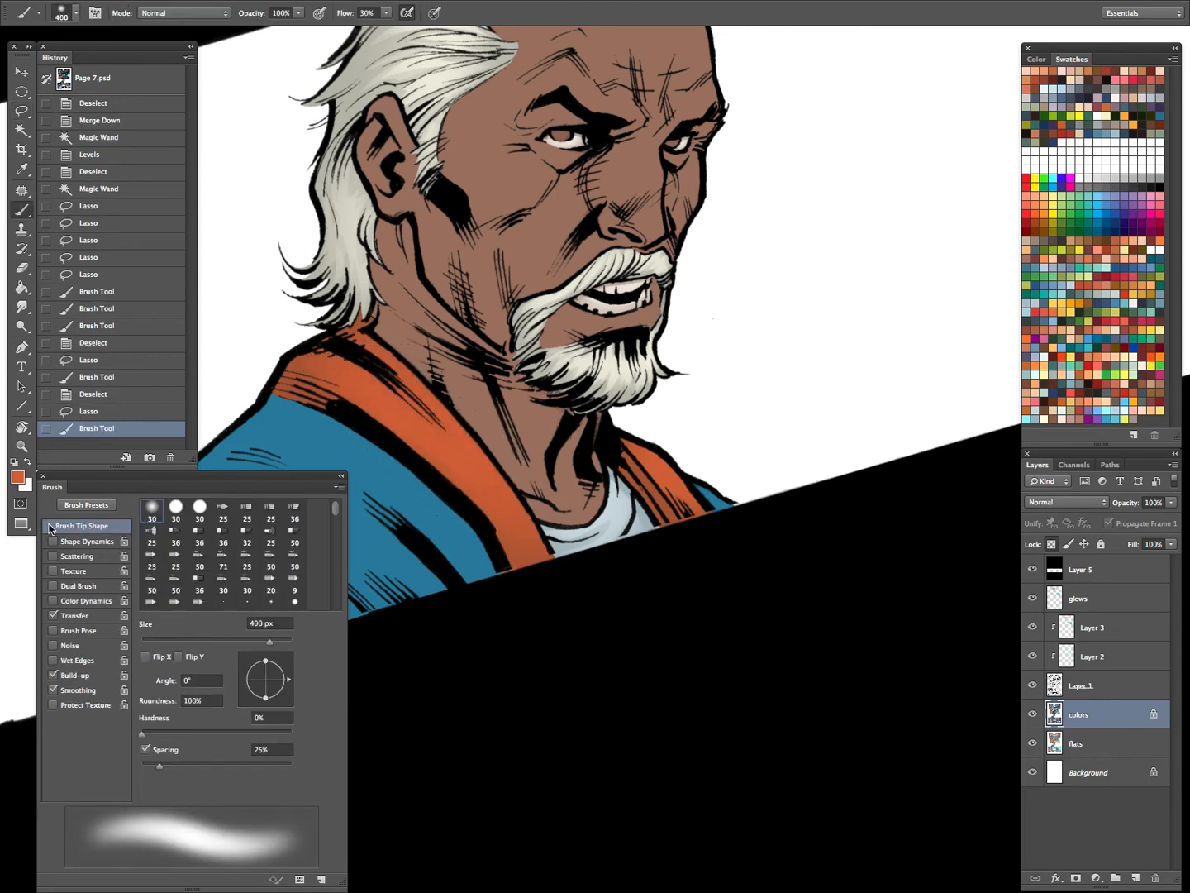
Choose a brighter orange as the foreground color and deselect the near lapel shapes
{"action": "left_click", "coordinate": [17, 477]}
{"action": "left_click", "coordinate": [417, 178]}
{"action": "left_click", "coordinate": [414, 172]}
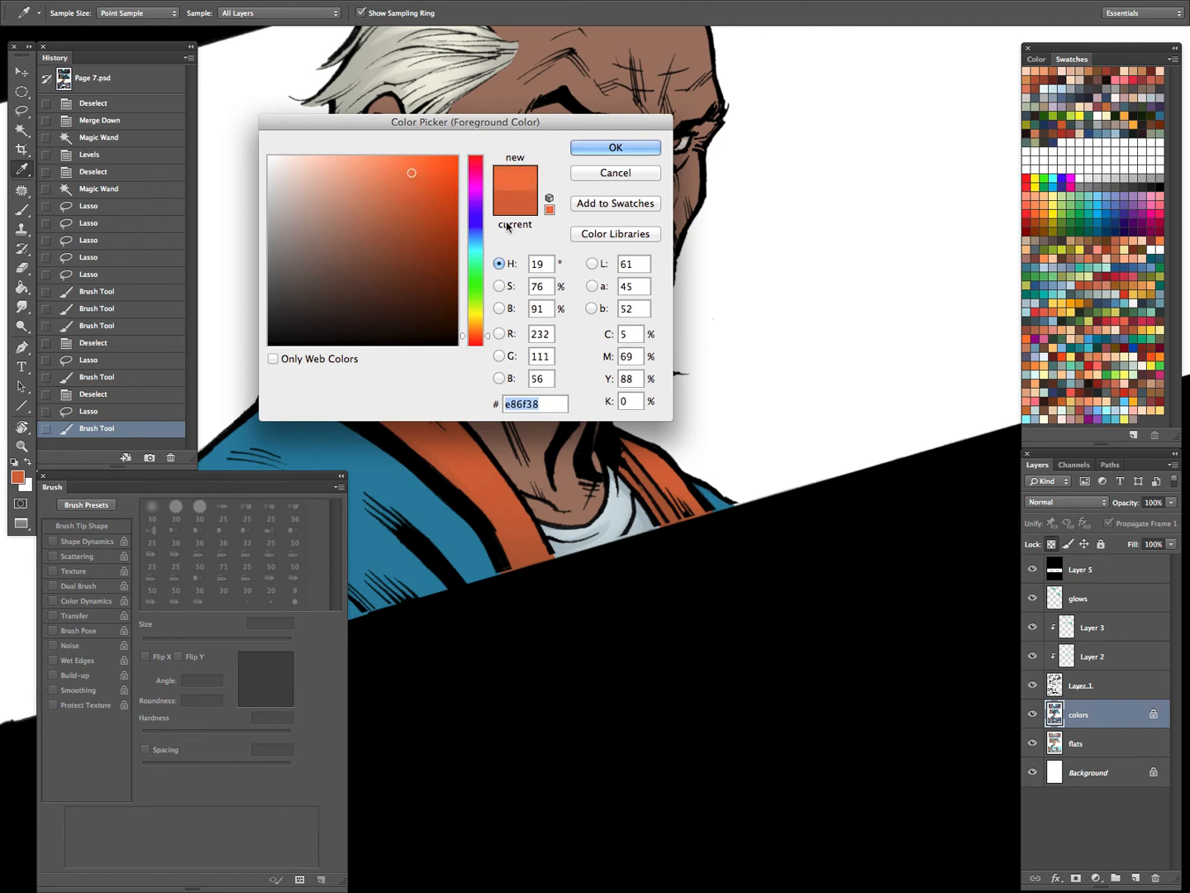
{"action": "left_click", "coordinate": [409, 164]}
{"action": "left_click", "coordinate": [629, 146]}
{"action": "key", "text": "ctrl+d"}
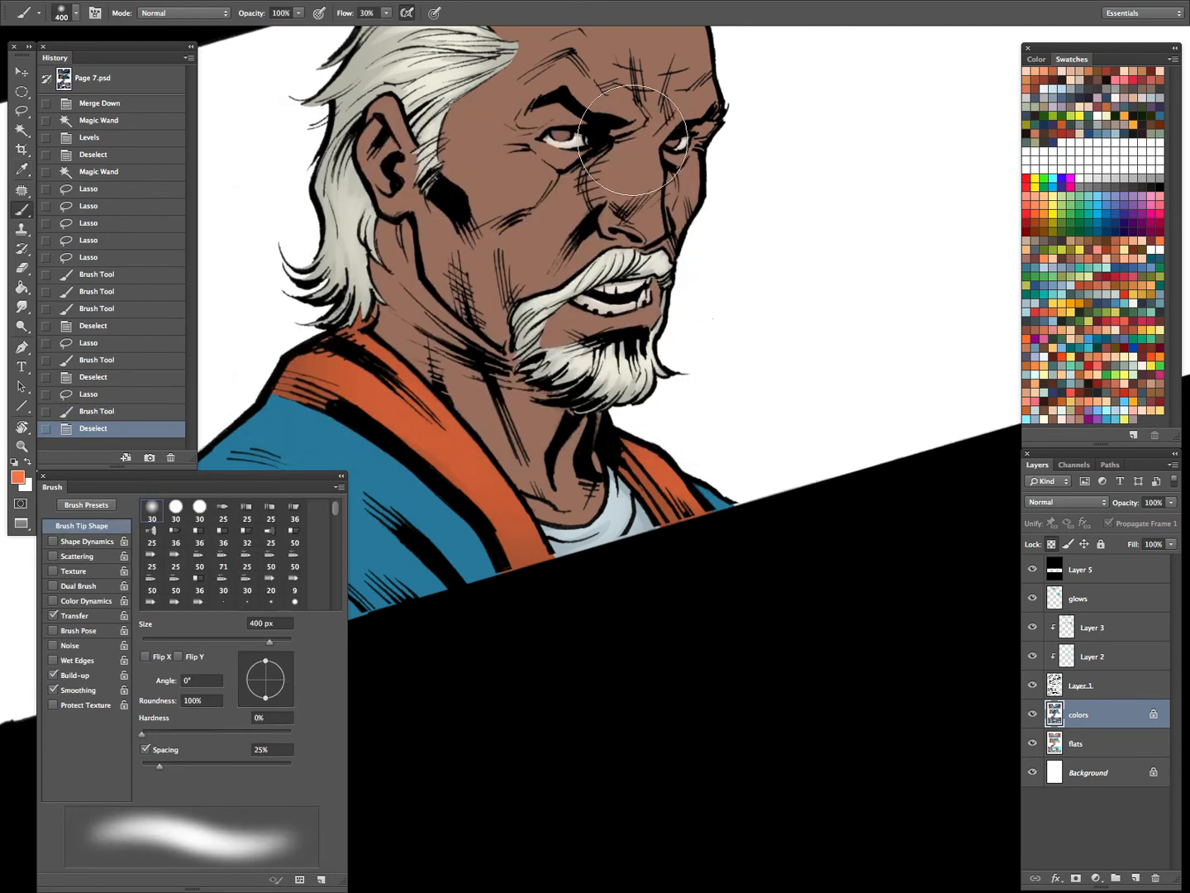
Lasso a highlight strip on the far lapel and brush the brighter orange over it with a 200 px brush
{"action": "key", "text": "l"}
{"action": "mouse_move", "coordinate": [649, 475]}
{"action": "left_mouse_down"}
{"action": "mouse_move", "coordinate": [703, 510]}
{"action": "mouse_move", "coordinate": [672, 496]}
{"action": "left_mouse_up"}
{"action": "key", "text": "b"}
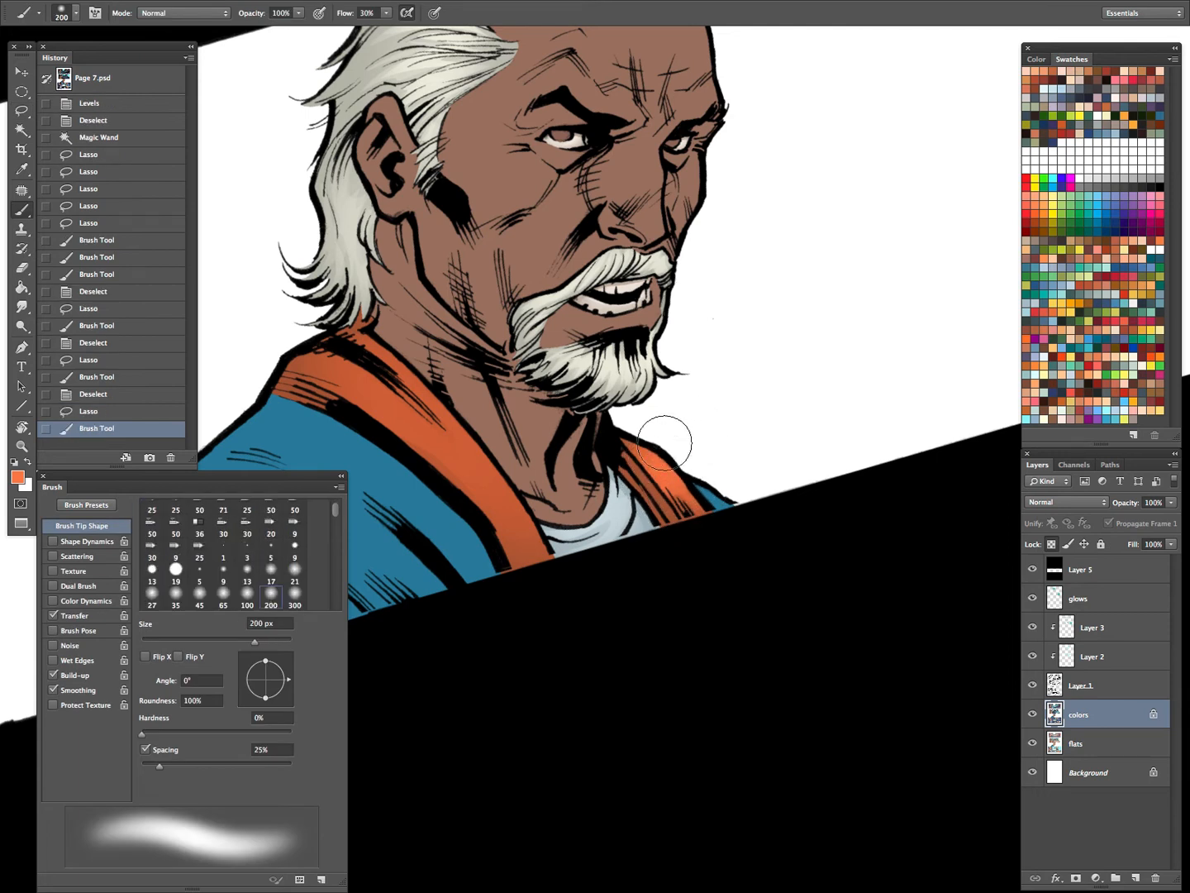
Deselect the far lapel, lasso the broad lit area of the near lapel, brush the brighter orange softly over it, and deselect
{"action": "key", "text": "l"}
{"action": "key", "text": "ctrl+d"}
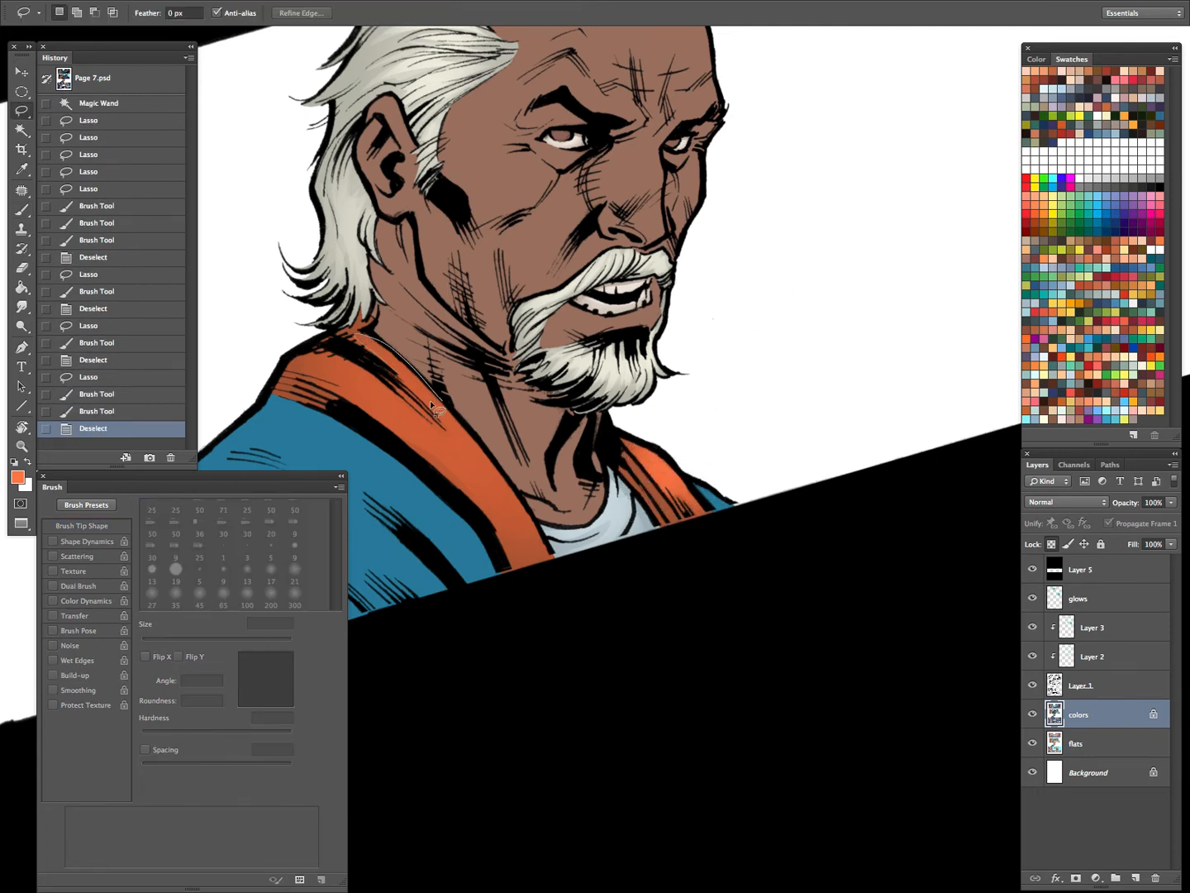
{"action": "mouse_move", "coordinate": [308, 360]}
{"action": "left_mouse_down"}
{"action": "mouse_move", "coordinate": [439, 462]}
{"action": "mouse_move", "coordinate": [516, 553]}
{"action": "left_mouse_up"}
{"action": "mouse_move", "coordinate": [493, 456]}
{"action": "left_mouse_down"}
{"action": "mouse_move", "coordinate": [510, 514]}
{"action": "mouse_move", "coordinate": [466, 441]}
{"action": "mouse_move", "coordinate": [368, 374]}
{"action": "mouse_move", "coordinate": [481, 469]}
{"action": "left_mouse_up"}
{"action": "key", "text": "b"}
{"action": "mouse_move", "coordinate": [328, 347]}
{"action": "left_mouse_down"}
{"action": "mouse_move", "coordinate": [471, 529]}
{"action": "mouse_move", "coordinate": [538, 540]}
{"action": "left_mouse_up"}
{"action": "key", "text": "l"}
{"action": "key", "text": "ctrl+d"}
{"action": "key", "text": "ctrl+z"}
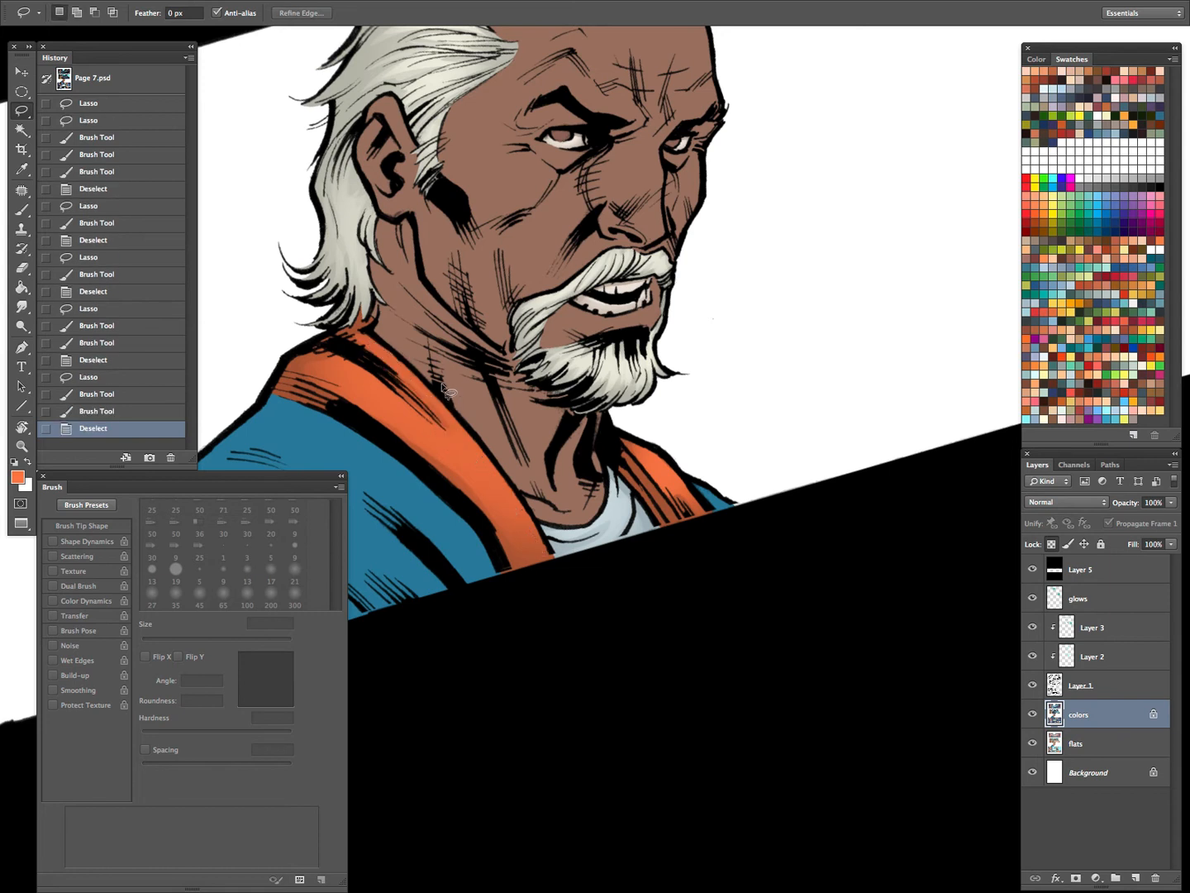
Lasso long highlight strips down the near lapel, brush the brighter orange over them with a 300 px brush, and deselect
{"action": "key", "text": "ctrl+shift+z"}
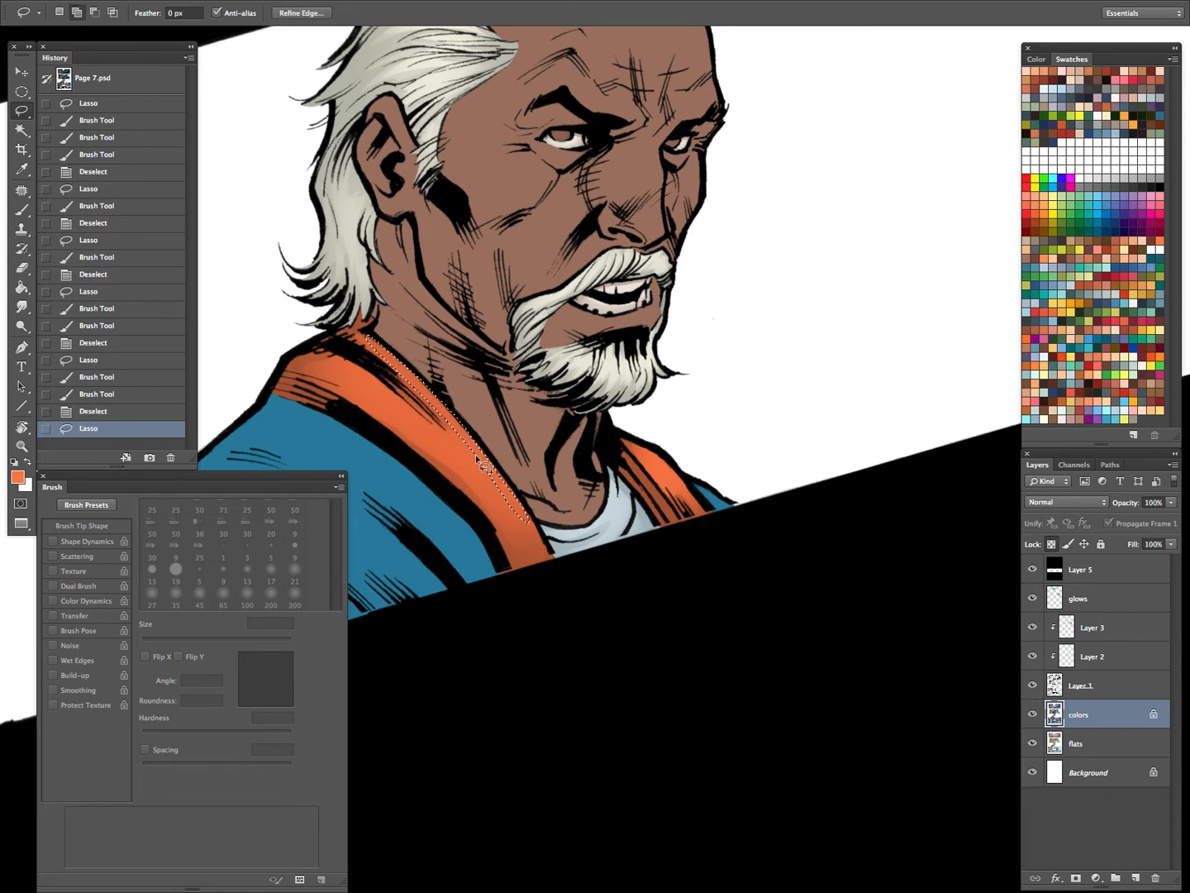
{"action": "left_click_drag", "start_coordinate": [518, 552], "coordinate": [481, 456]}
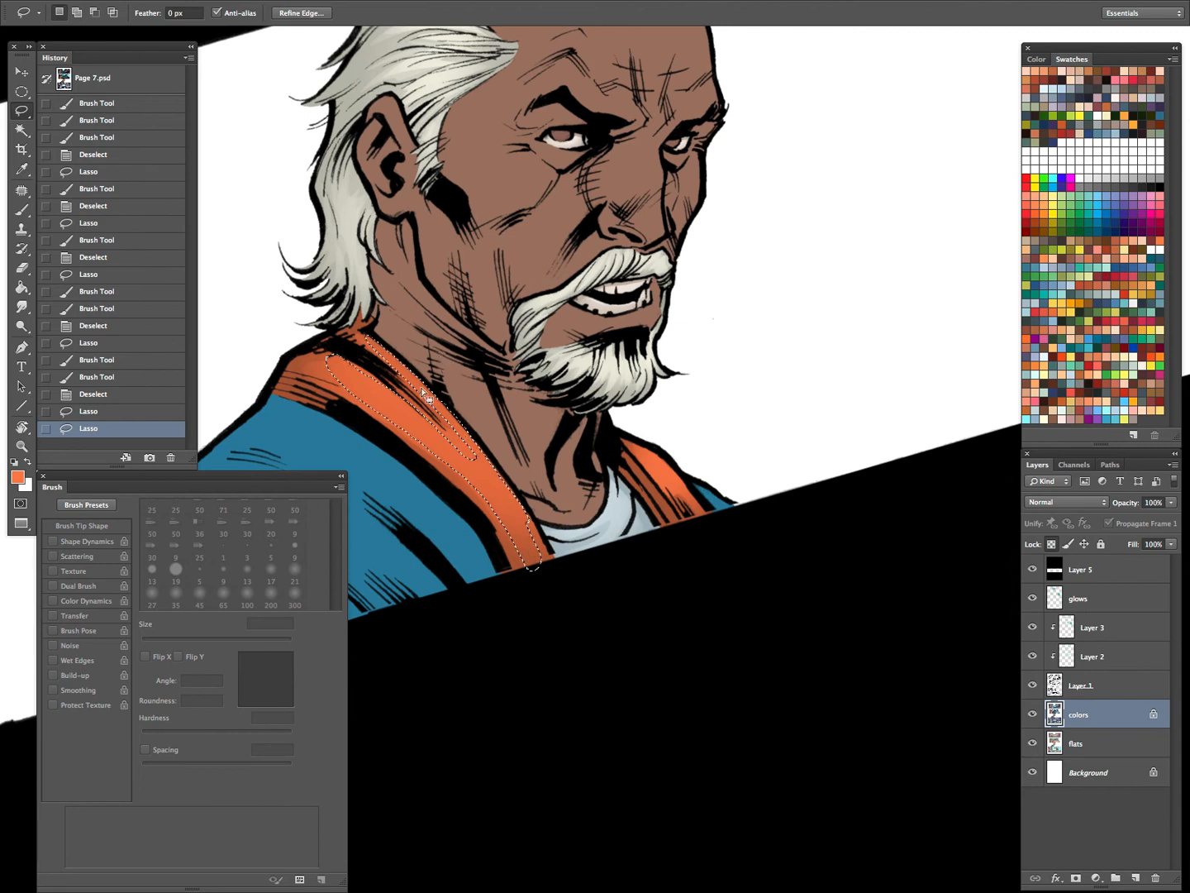
{"action": "key", "text": "ctrl+h"}
{"action": "key", "text": "b"}
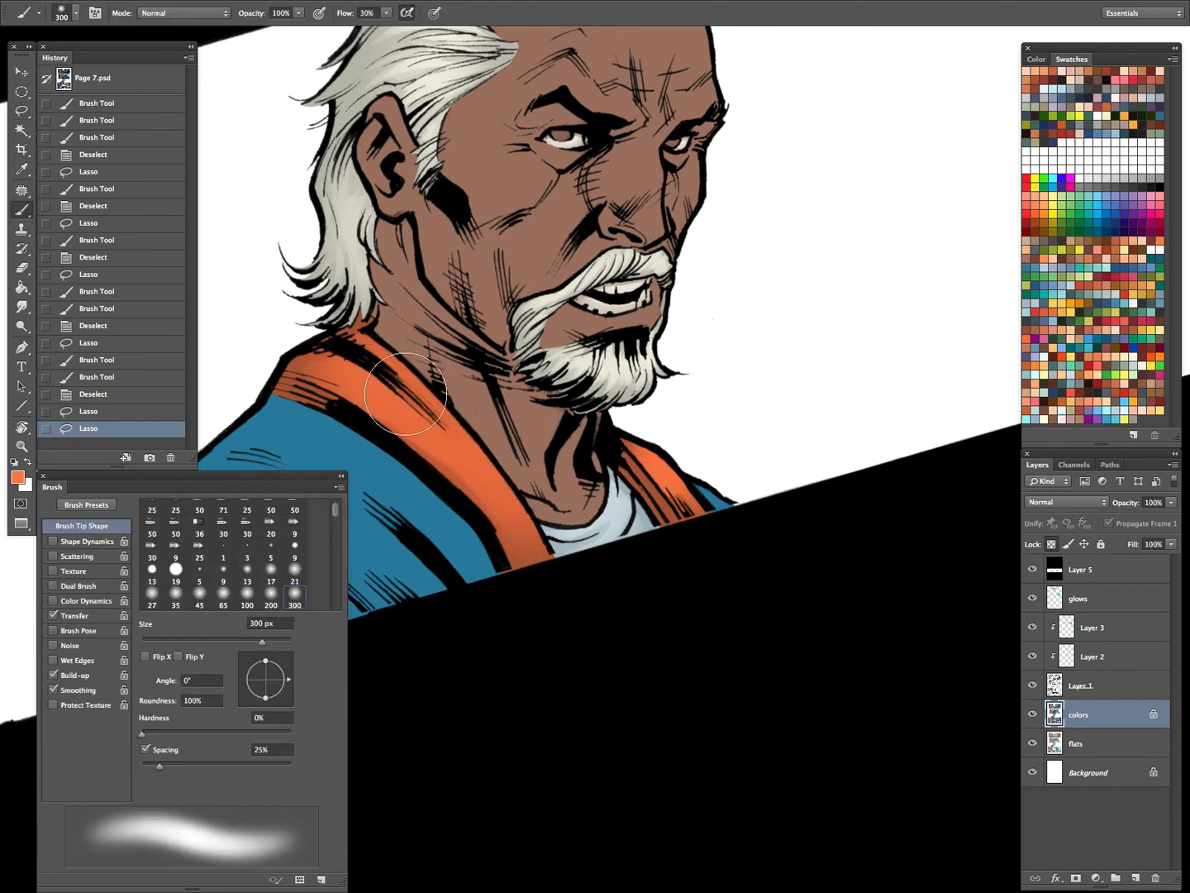
{"action": "left_click_drag", "start_coordinate": [406, 394], "coordinate": [532, 517]}
{"action": "mouse_move", "coordinate": [366, 377]}
{"action": "left_mouse_down"}
{"action": "mouse_move", "coordinate": [453, 444]}
{"action": "mouse_move", "coordinate": [526, 532]}
{"action": "left_mouse_up"}
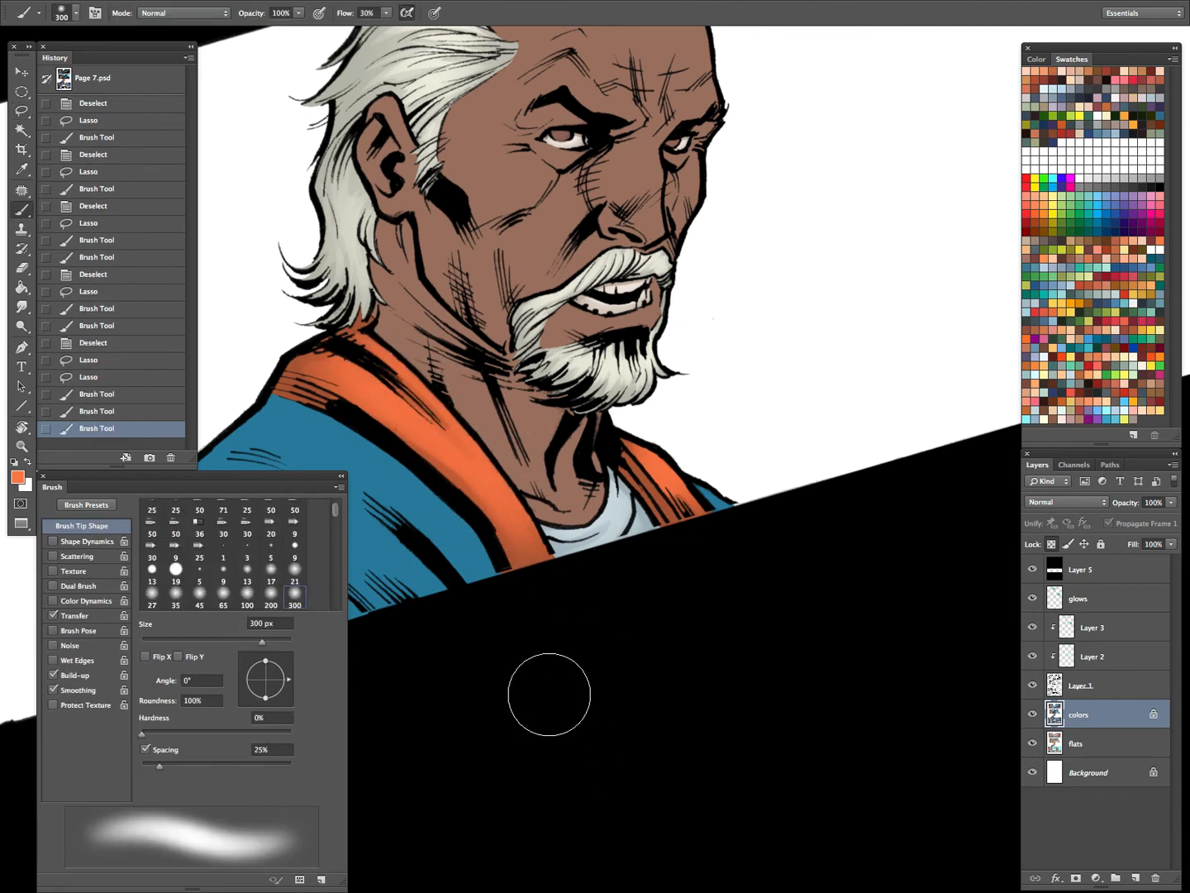
{"action": "key", "text": "l"}
{"action": "key", "text": "ctrl+d"}
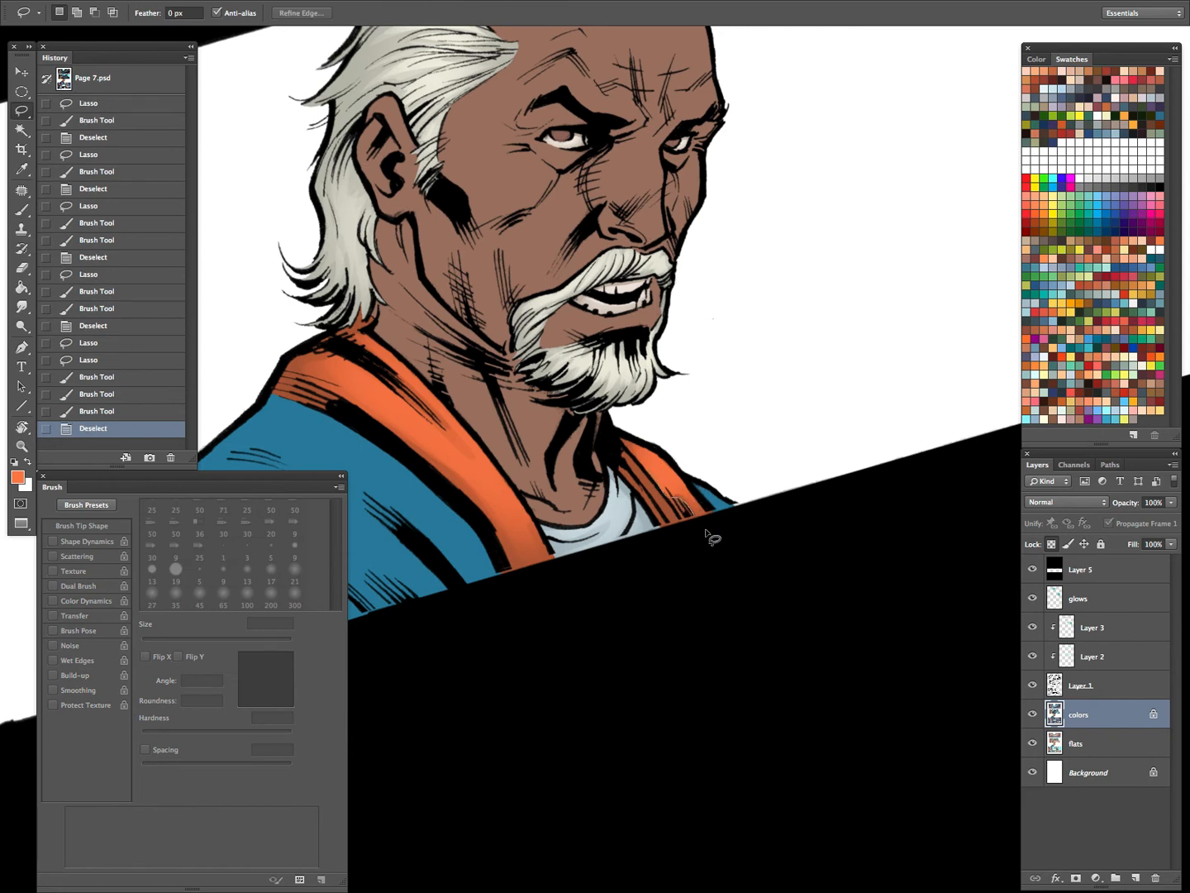
Brush the brighter orange within a lassoed strip on the far lapel, deselect, and touch up the lower near lapel with a smaller brush
{"action": "left_click_drag", "start_coordinate": [653, 452], "coordinate": [729, 609]}
{"action": "key", "text": "b"}
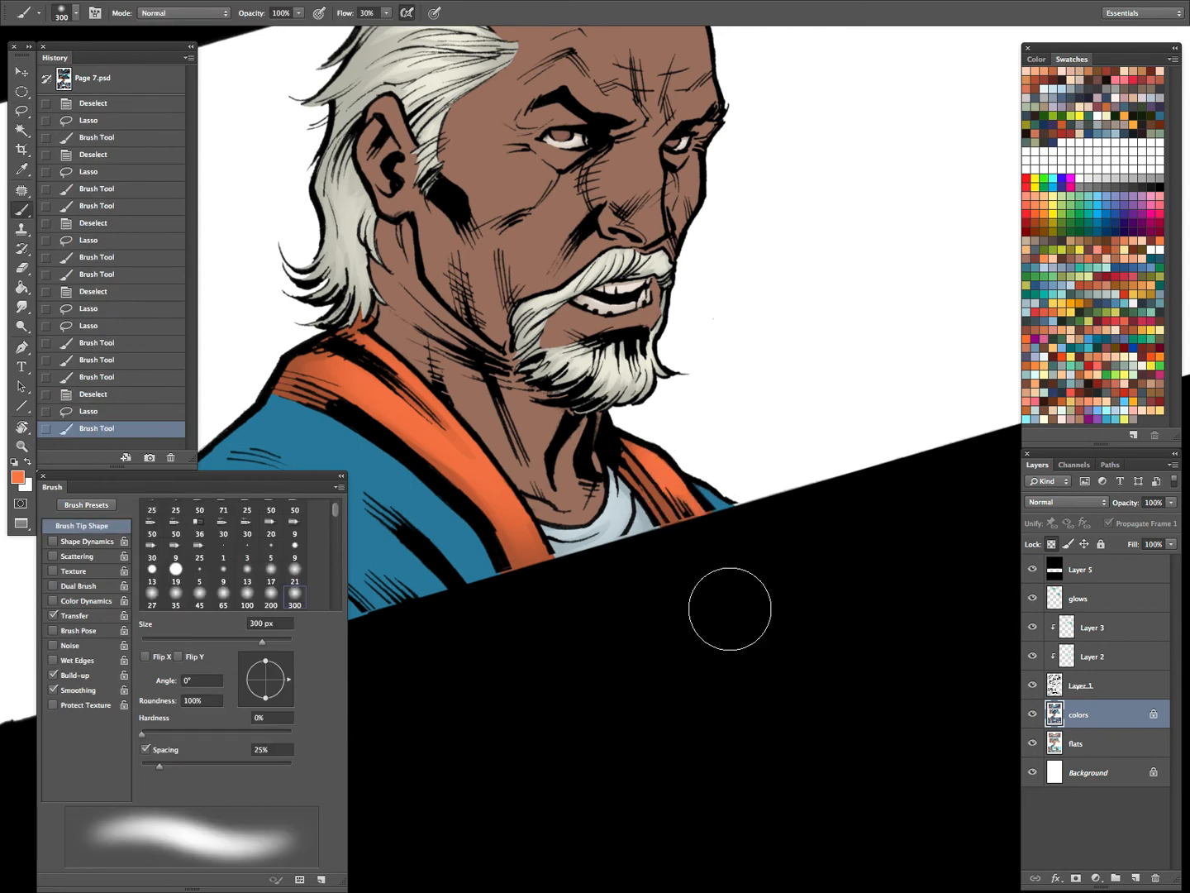
{"action": "key", "text": "ctrl+d"}
{"action": "key", "text": "bracketleft"}
{"action": "key", "text": "bracketleft"}
{"action": "key", "text": "bracketleft"}
{"action": "key", "text": "bracketleft"}
{"action": "mouse_move", "coordinate": [471, 469]}
{"action": "left_mouse_down"}
{"action": "mouse_move", "coordinate": [418, 430]}
{"action": "mouse_move", "coordinate": [535, 547]}
{"action": "left_mouse_up"}
{"action": "left_click_drag", "start_coordinate": [501, 492], "coordinate": [555, 573]}
Select the robe's blue on the flats layer with the Magic Wand and limit the selection to this character with the Lasso
{"action": "key", "text": "z"}
{"action": "mouse_move", "coordinate": [674, 527]}
{"action": "left_mouse_down"}
{"action": "mouse_move", "coordinate": [619, 582]}
{"action": "mouse_move", "coordinate": [525, 754]}
{"action": "left_mouse_up"}
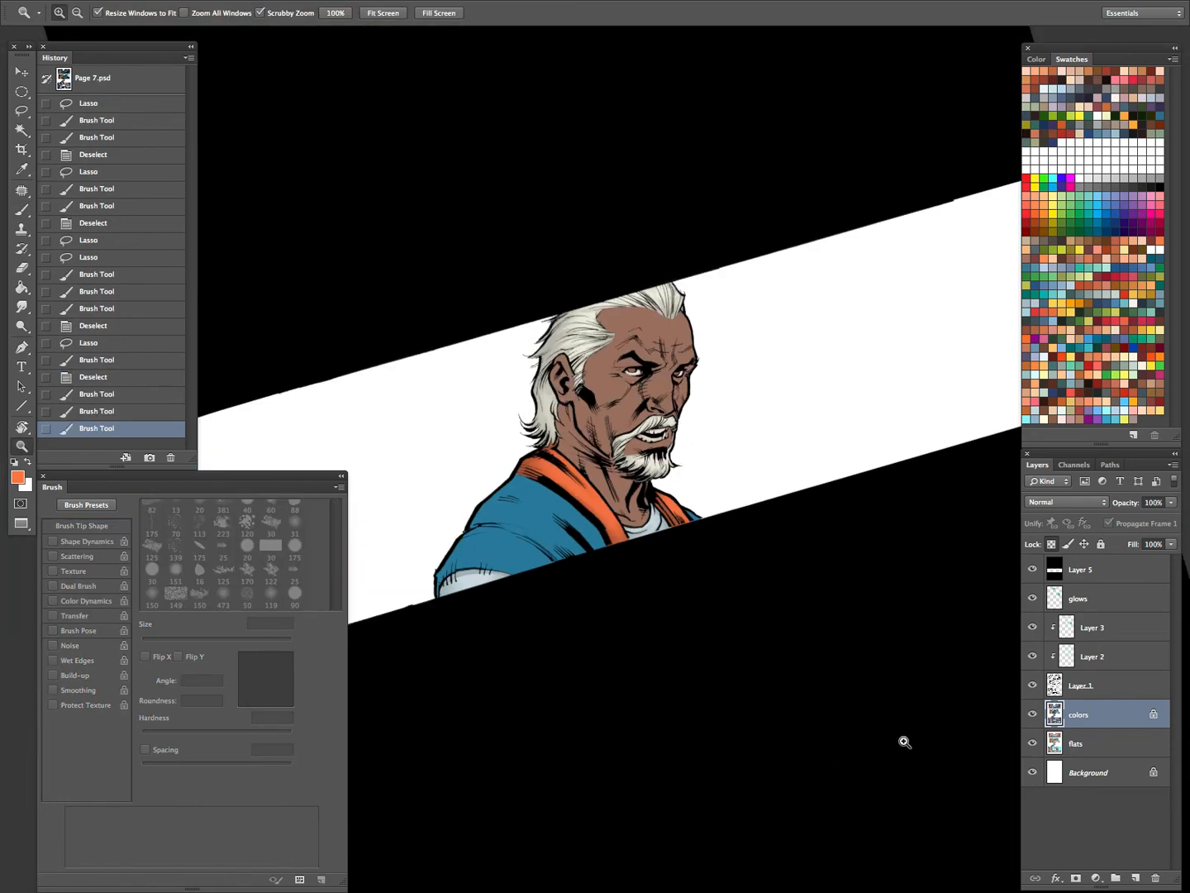
{"action": "left_click", "coordinate": [1090, 741]}
{"action": "key", "text": "w"}
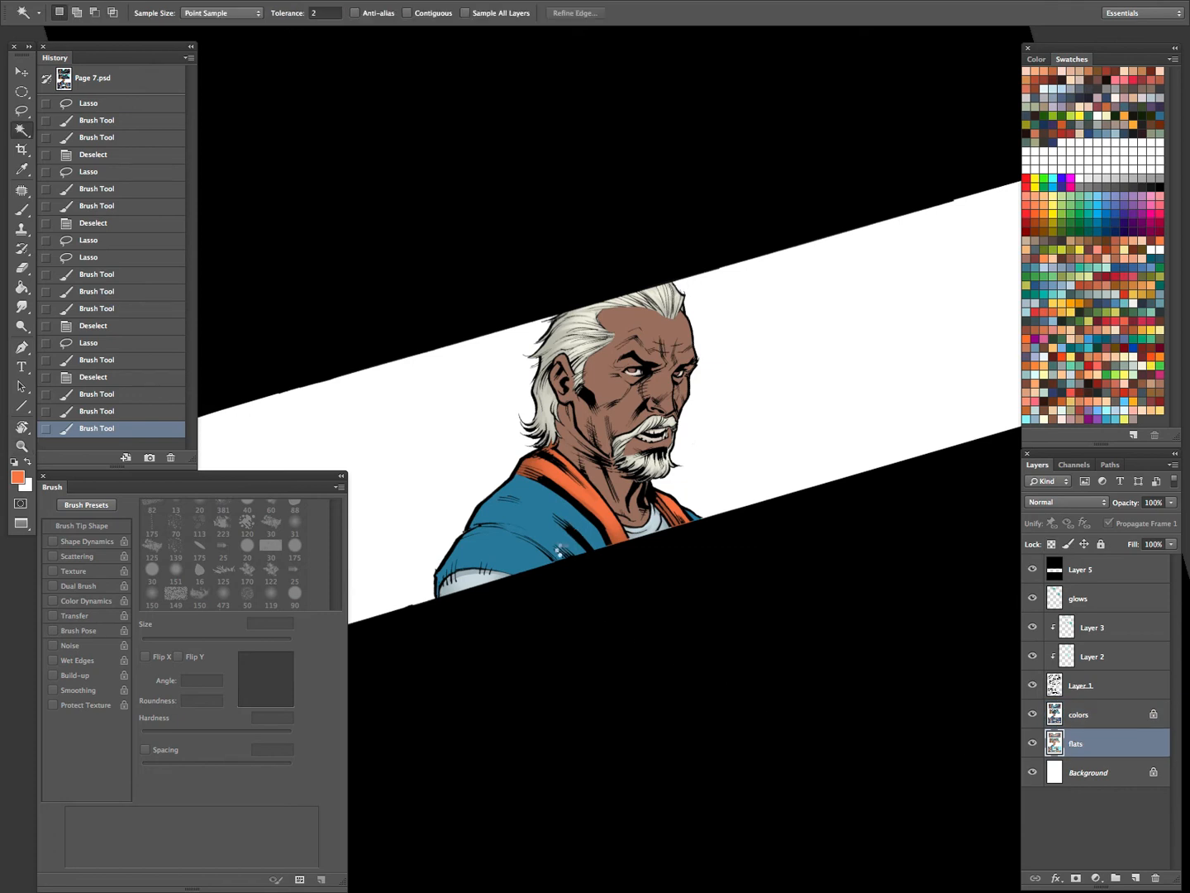
{"action": "left_click", "coordinate": [565, 554]}
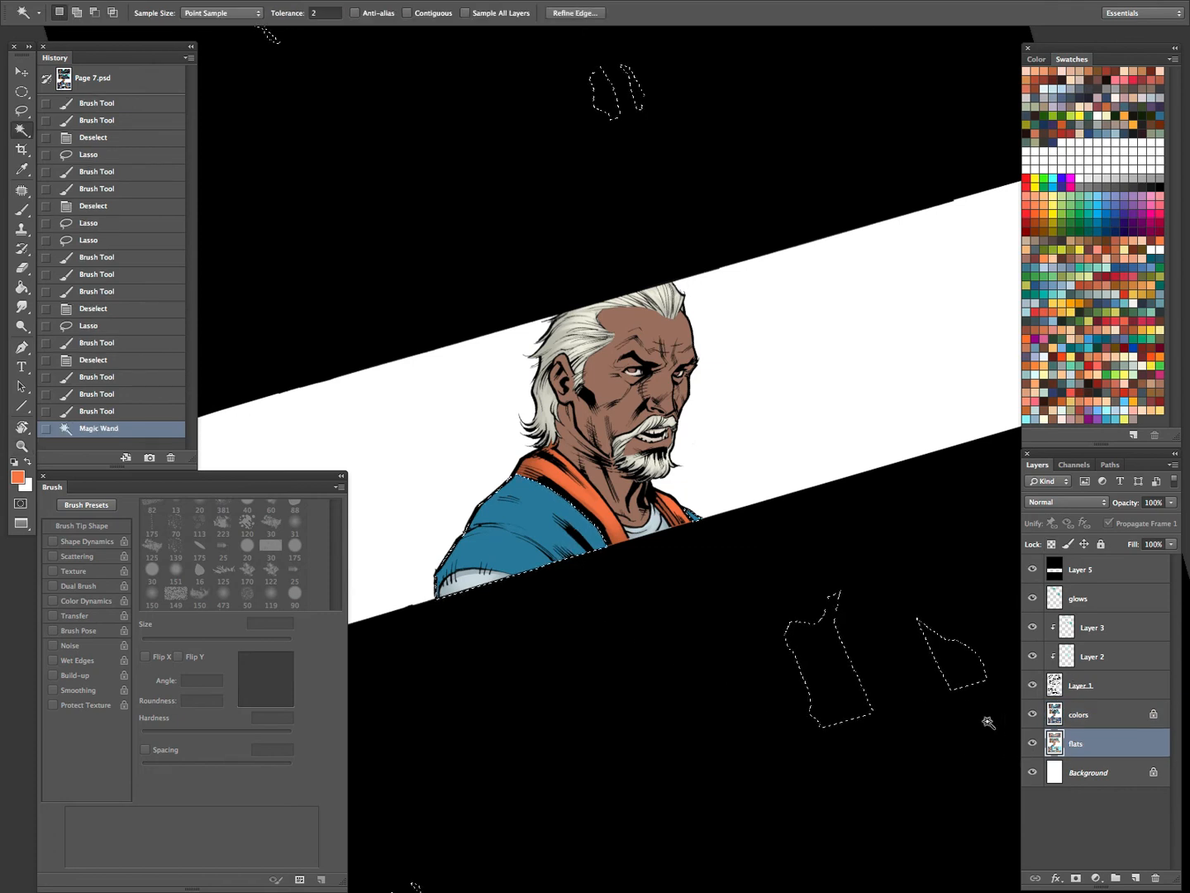
{"action": "key", "text": "l"}
{"action": "key", "text": "ctrl+0"}
{"action": "mouse_move", "coordinate": [675, 383]}
{"action": "left_mouse_down"}
{"action": "mouse_move", "coordinate": [772, 230]}
{"action": "mouse_move", "coordinate": [446, 385]}
{"action": "left_mouse_up"}
{"action": "mouse_move", "coordinate": [615, 549]}
{"action": "left_mouse_down"}
{"action": "mouse_move", "coordinate": [982, 541]}
{"action": "mouse_move", "coordinate": [654, 740]}
{"action": "mouse_move", "coordinate": [500, 554]}
{"action": "left_mouse_up"}
Reset the canvas rotation, then rotate the view counterclockwise and zoom in on the blue robe
{"action": "key", "text": "Tab"}
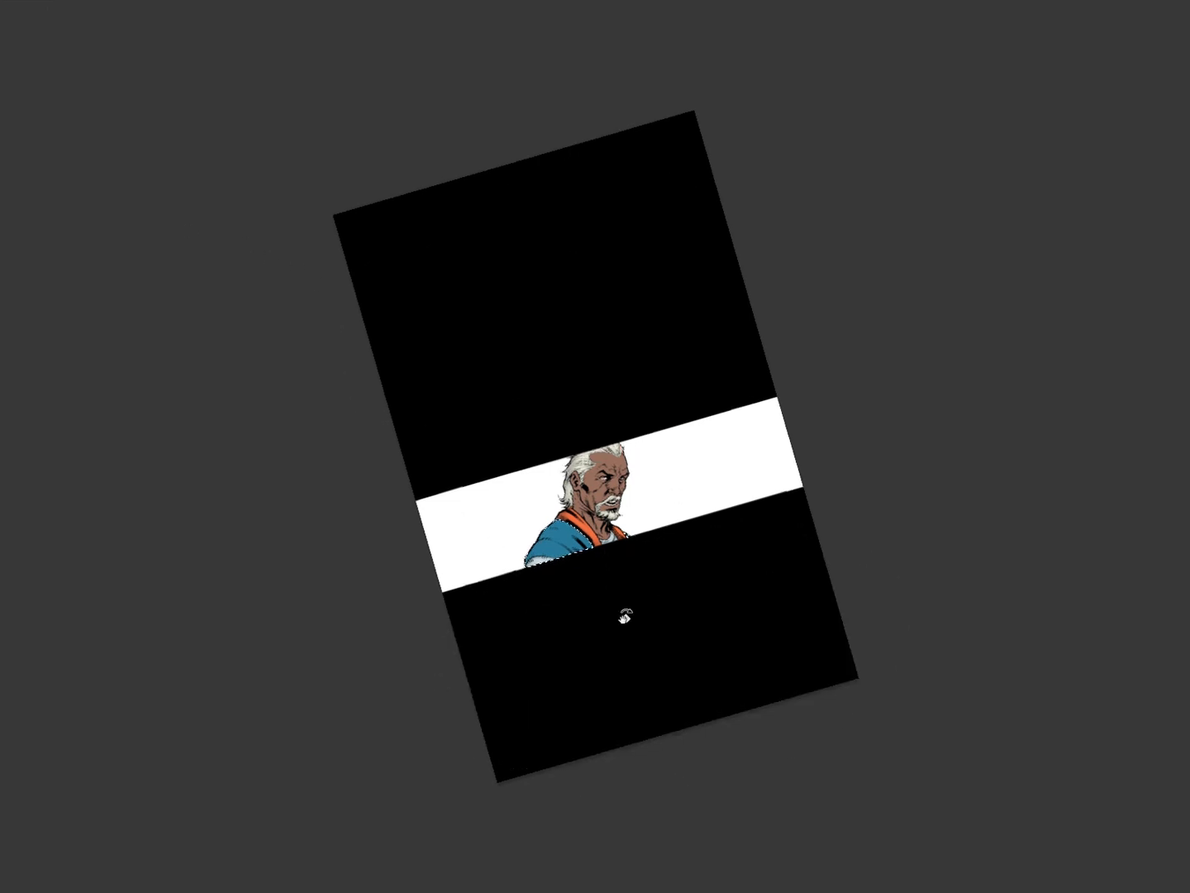
{"action": "key", "text": "Tab"}
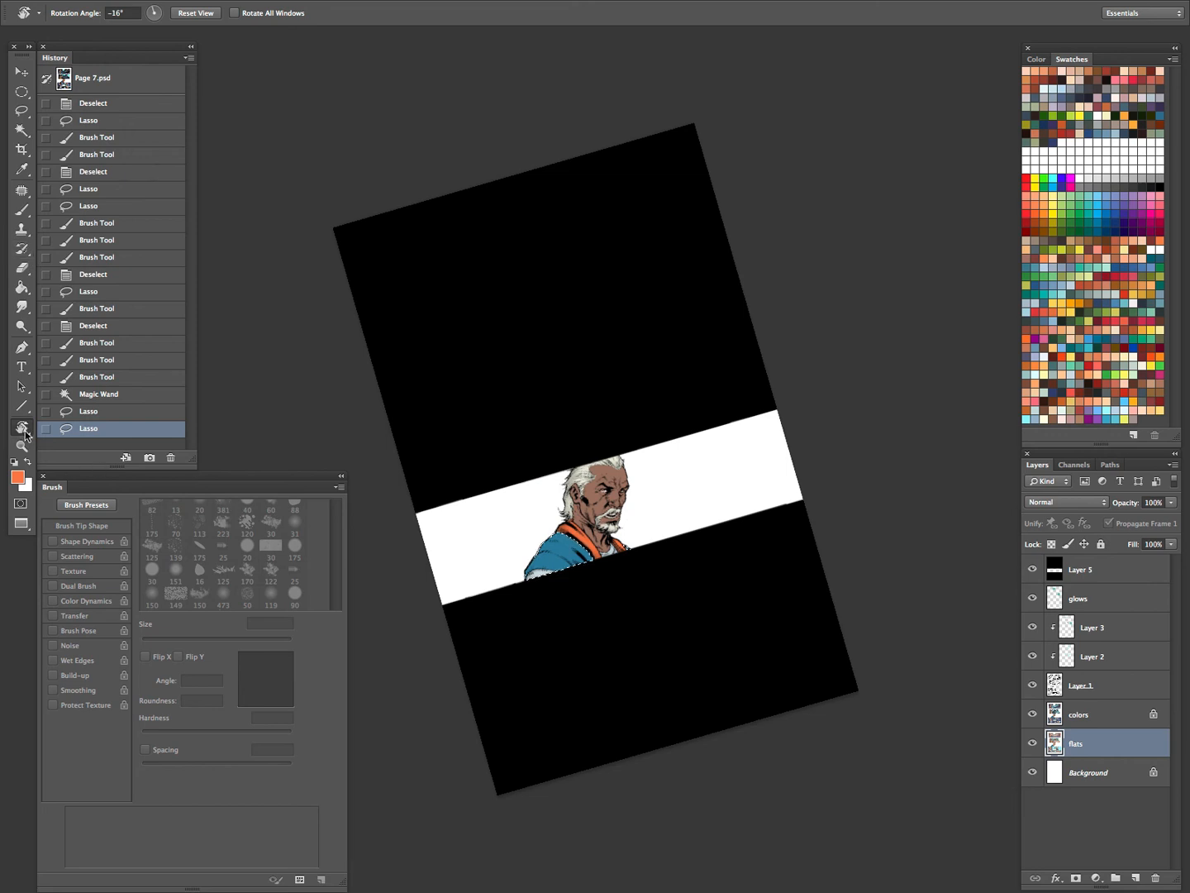
{"action": "left_click", "coordinate": [196, 14]}
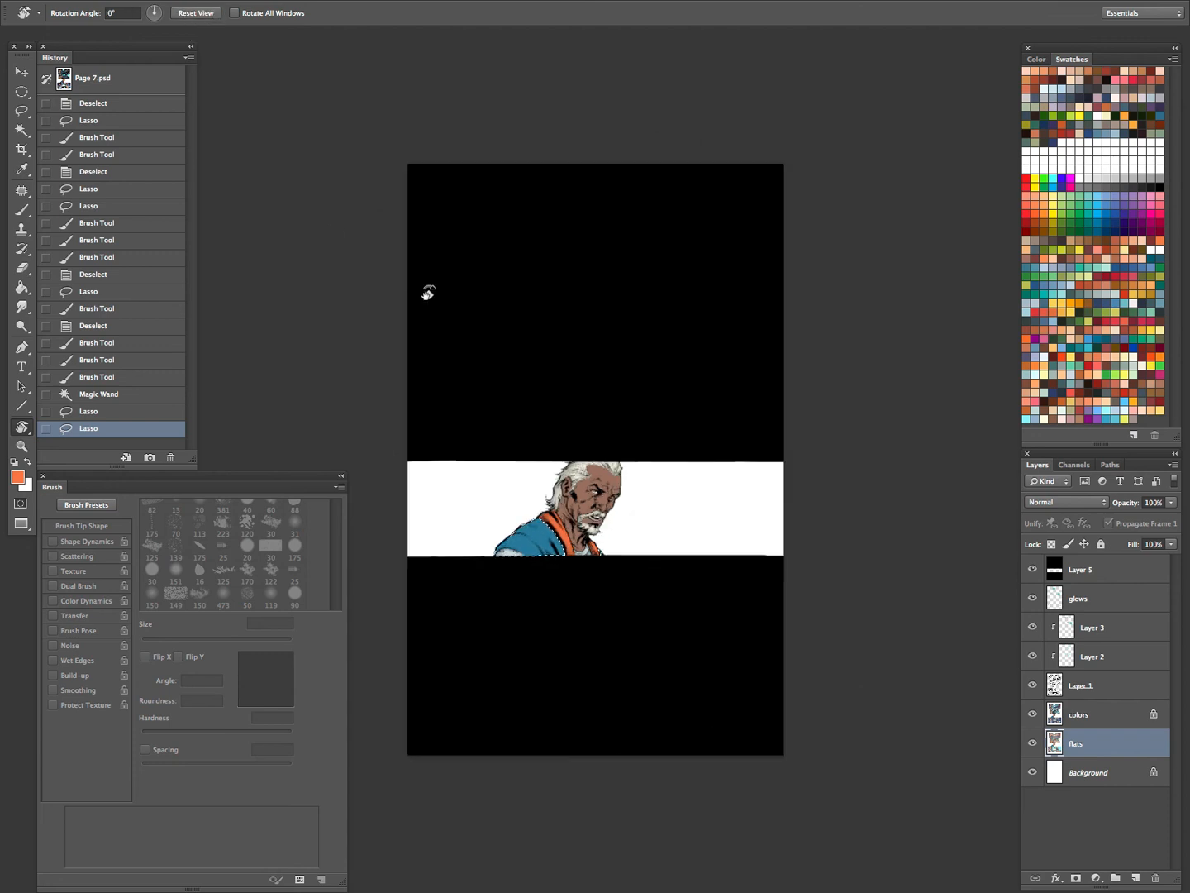
{"action": "left_click_drag", "start_coordinate": [597, 572], "coordinate": [685, 525]}
{"action": "key", "text": "z"}
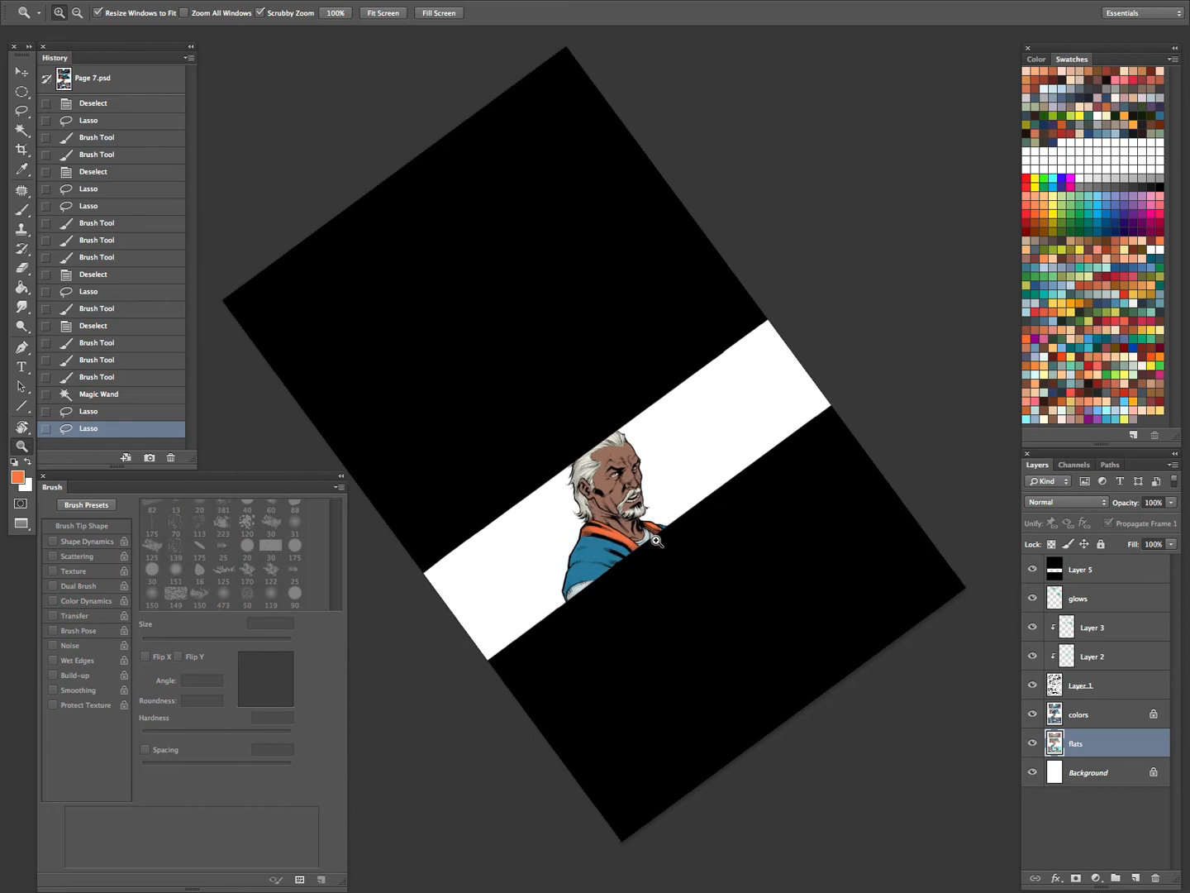
{"action": "left_click", "coordinate": [661, 543]}
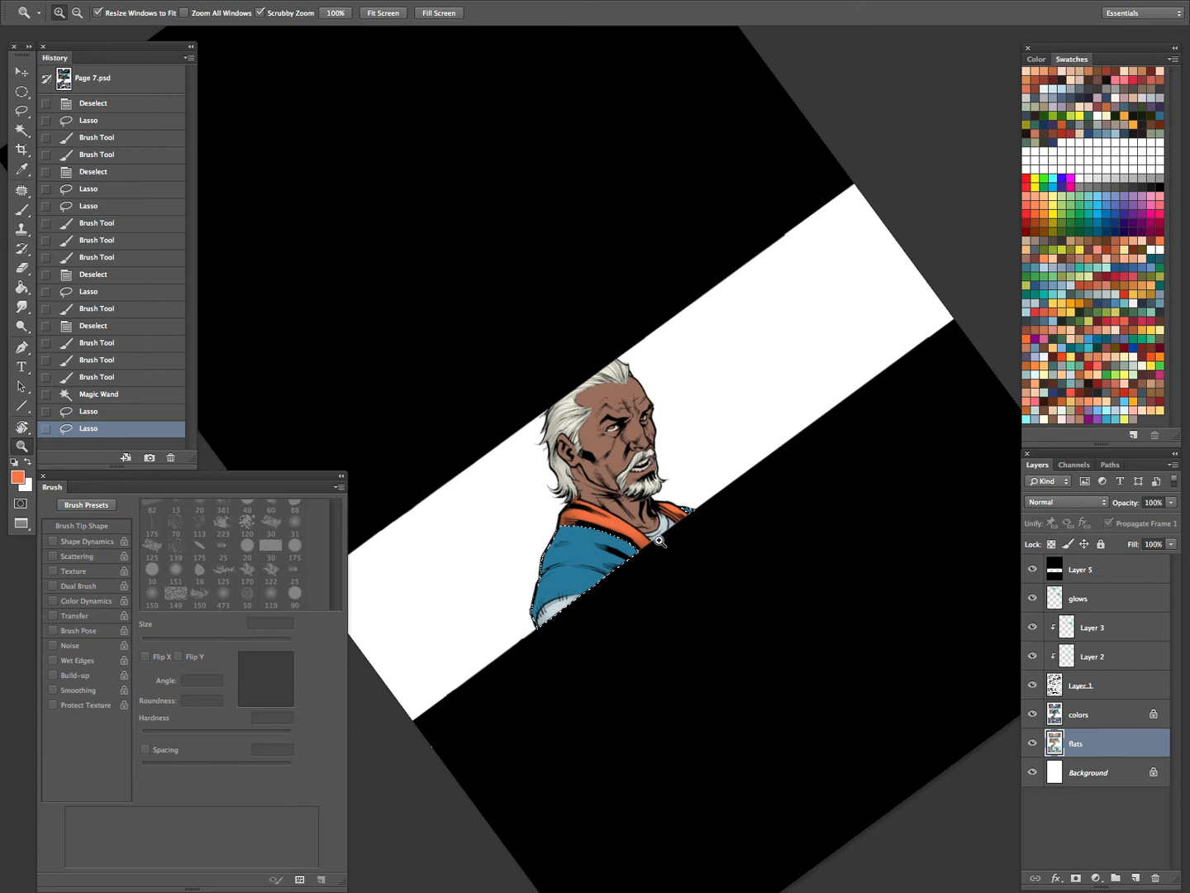
{"action": "left_click", "coordinate": [570, 622]}
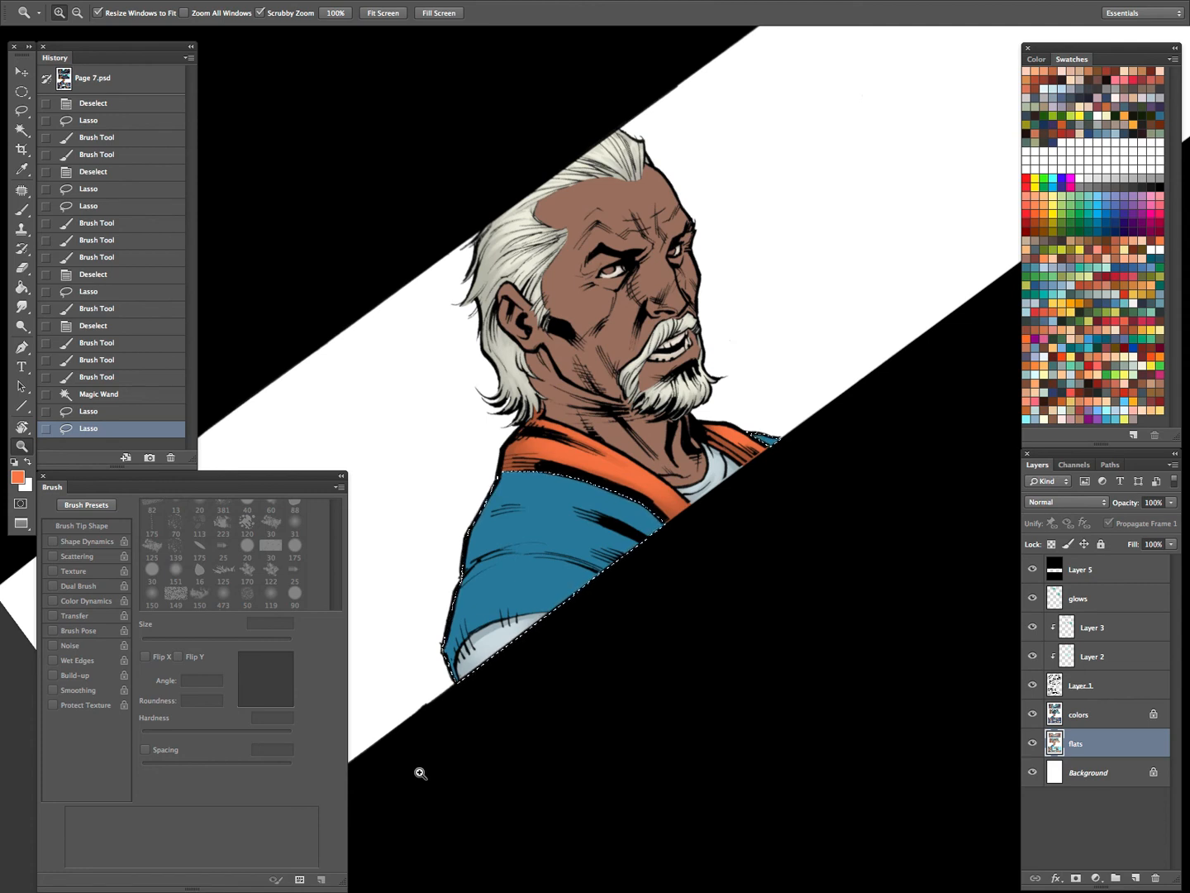
Choose a lighter blue as the foreground color for the robe
{"action": "key", "text": "i"}
{"action": "left_click", "coordinate": [16, 480]}
{"action": "left_click", "coordinate": [438, 208]}
{"action": "left_click", "coordinate": [621, 143]}
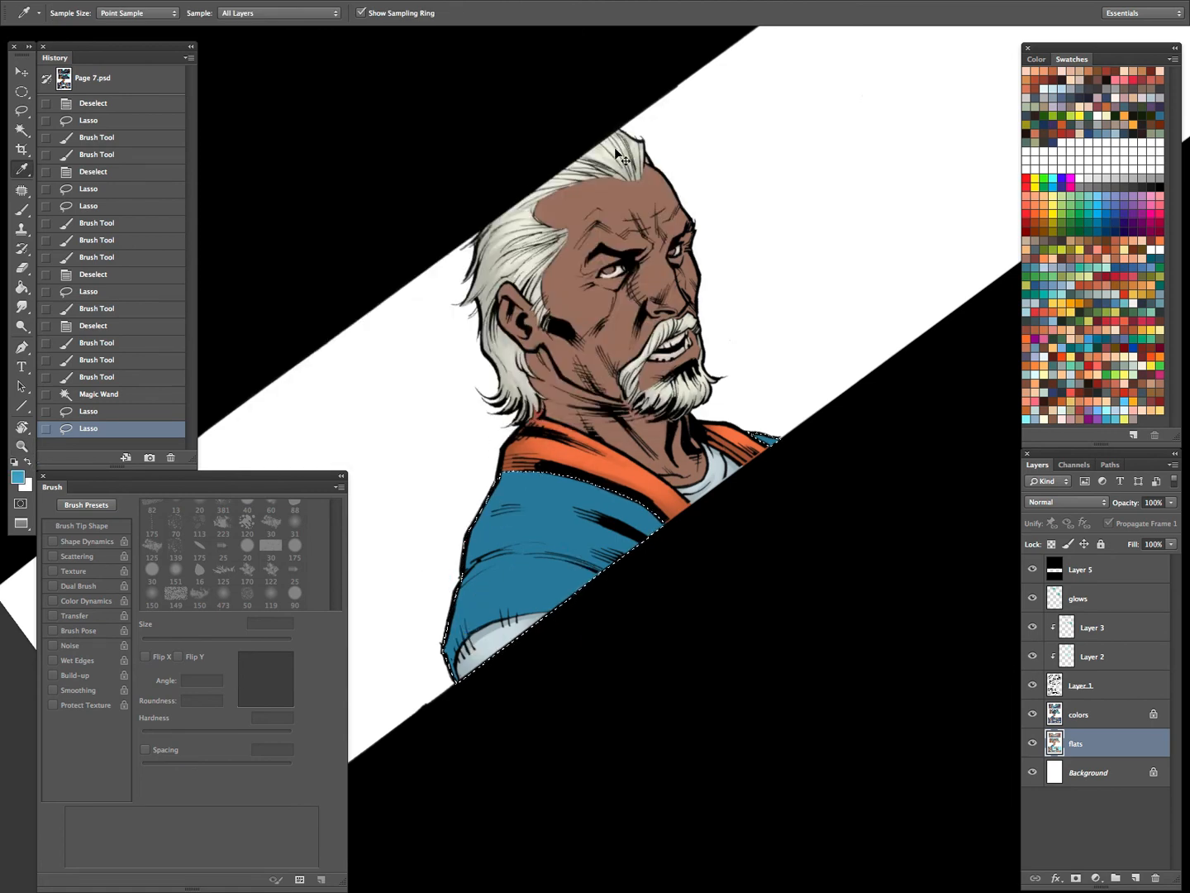
Subtract a strip beside the orange lapel and the area around the sleeve cuff from the robe selection
{"action": "key", "text": "l"}
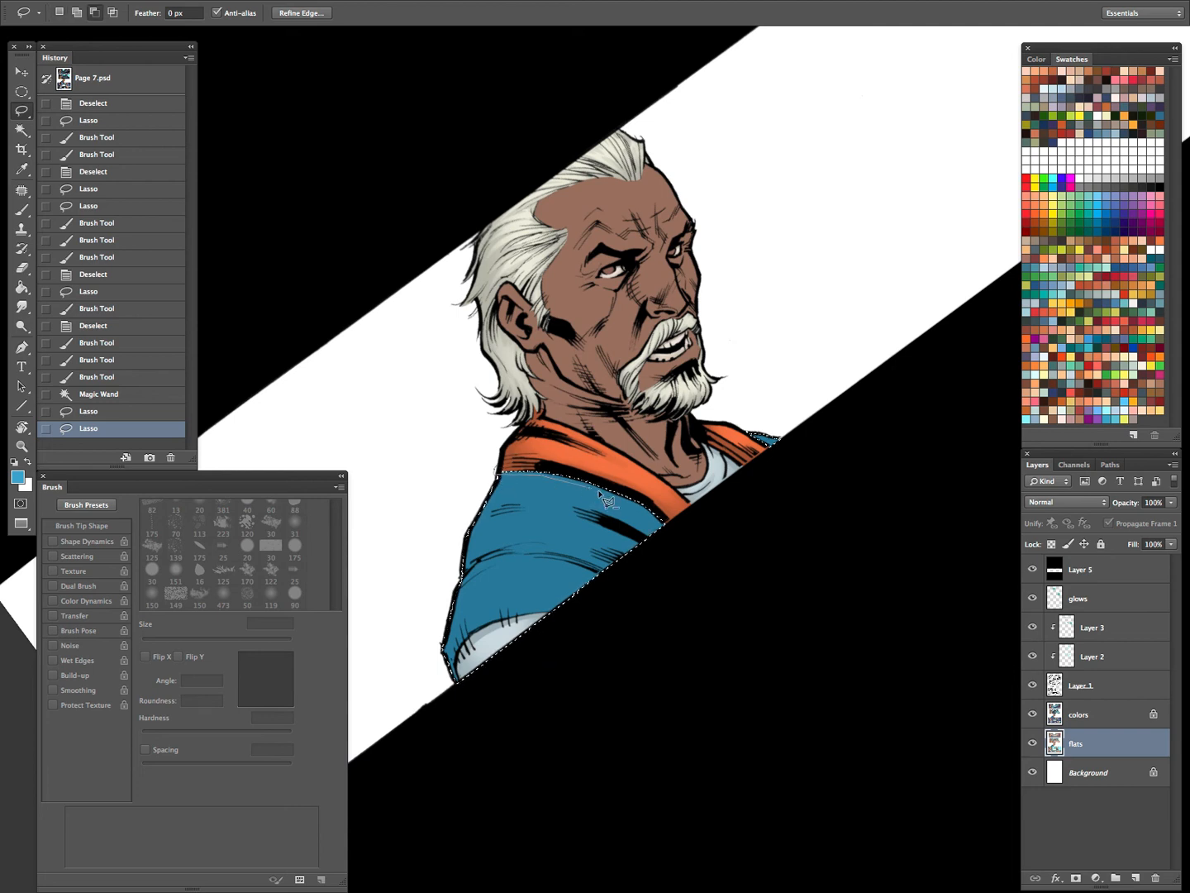
{"action": "left_click_drag", "start_coordinate": [675, 516], "coordinate": [441, 457]}
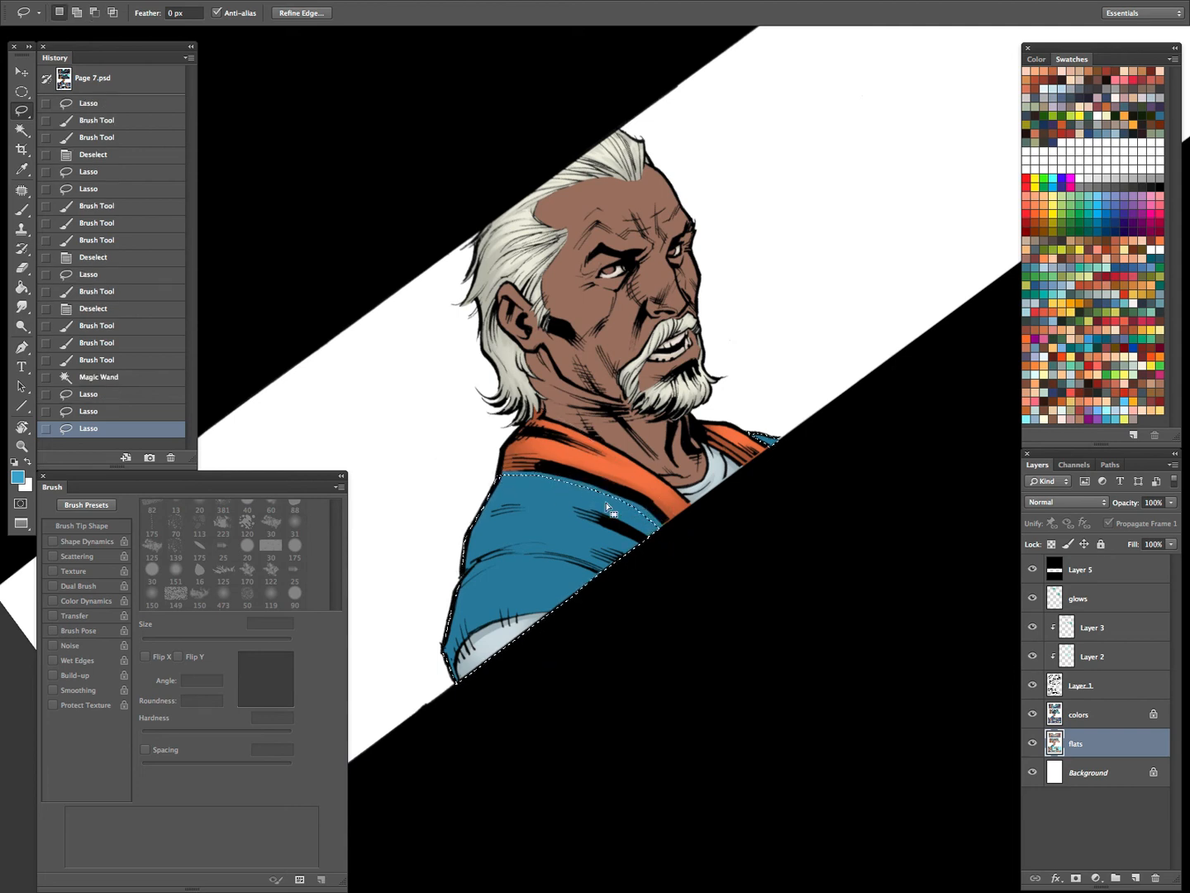
{"action": "left_click_drag", "start_coordinate": [585, 606], "coordinate": [725, 540]}
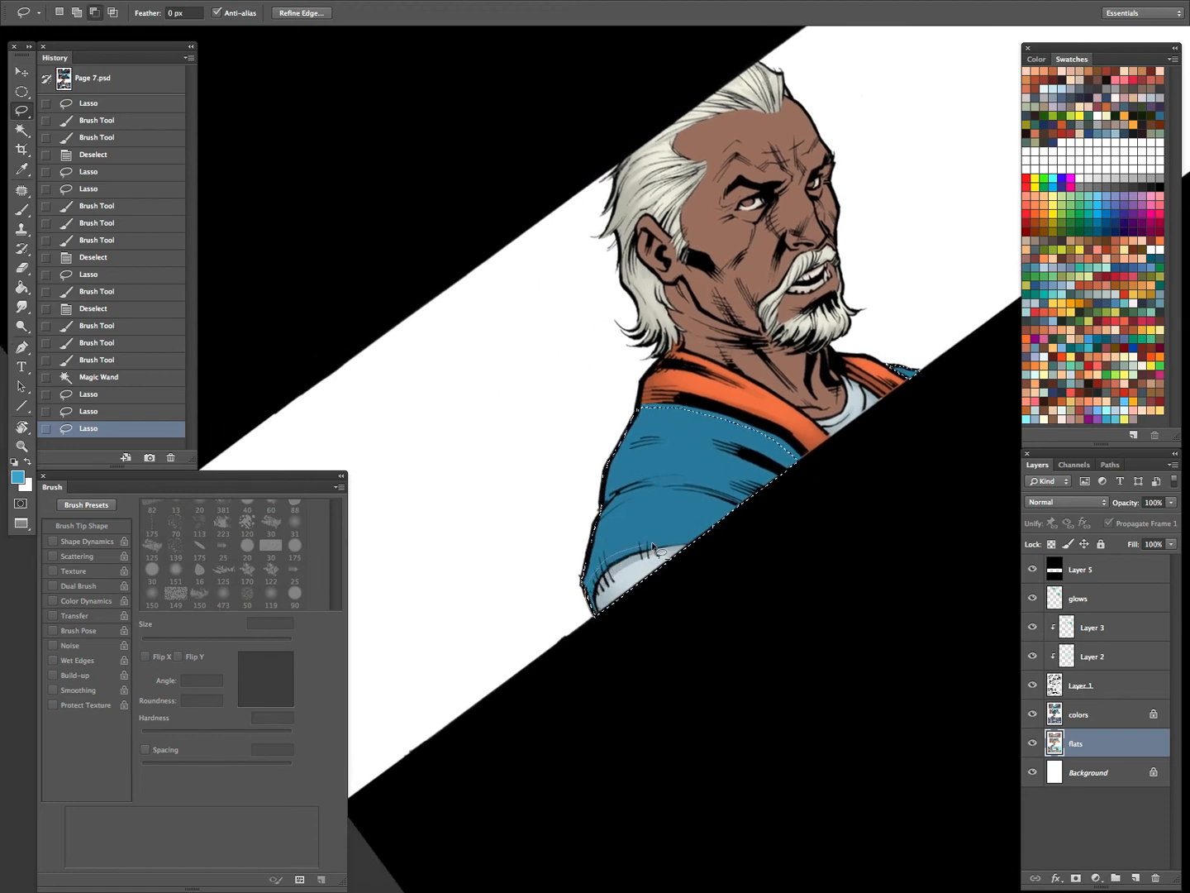
{"action": "mouse_move", "coordinate": [732, 554]}
{"action": "left_mouse_down"}
{"action": "mouse_move", "coordinate": [600, 630]}
{"action": "mouse_move", "coordinate": [604, 681]}
{"action": "left_mouse_up"}
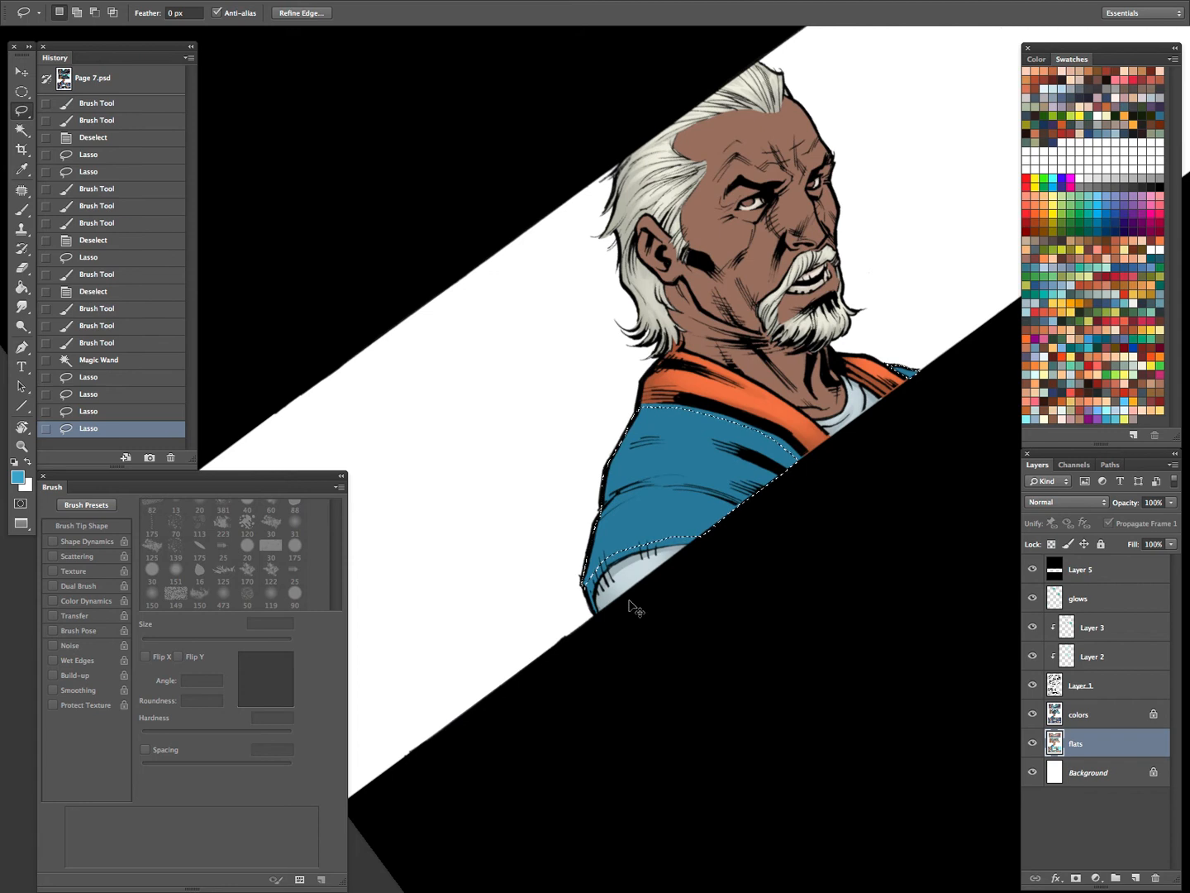
Undo the trial stroke on the flats layer and brush the lighter blue over the shoulder and sleeve on the colors layer
{"action": "key", "text": "b"}
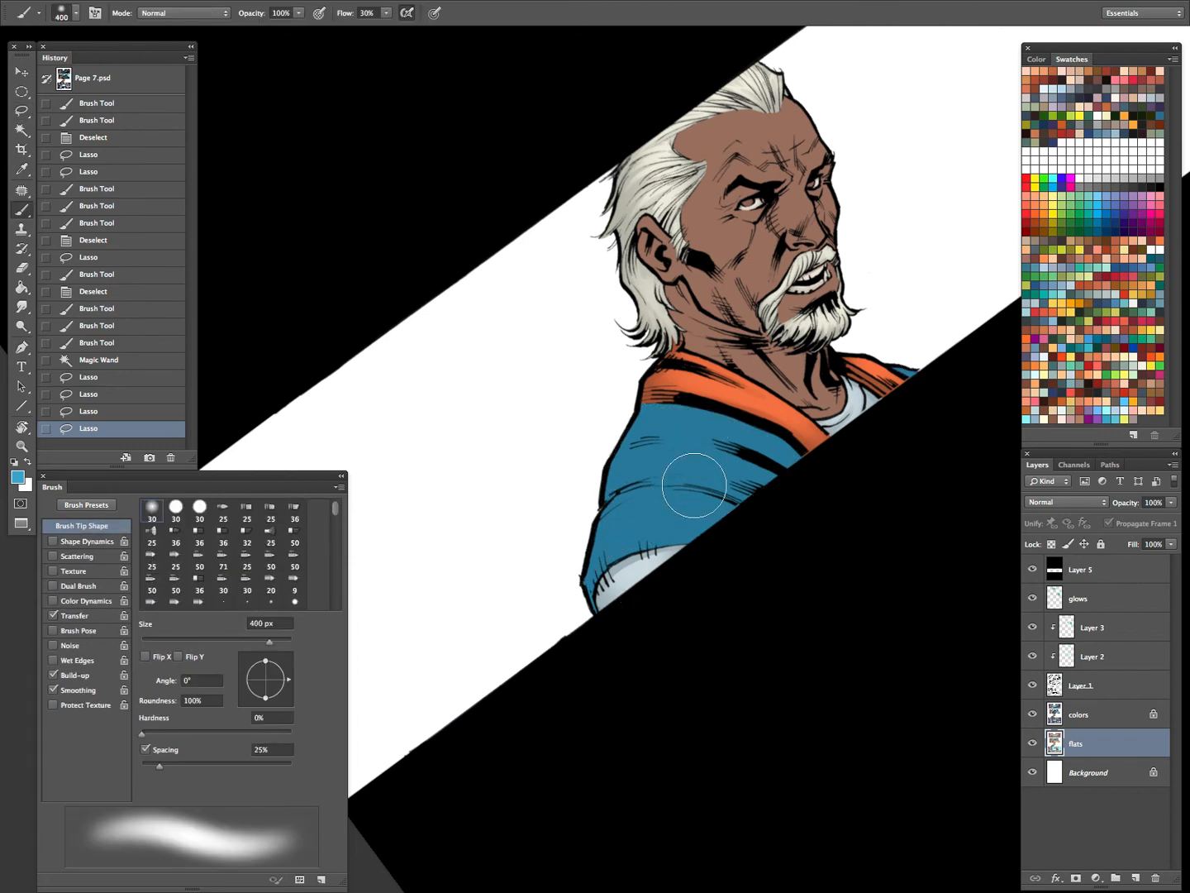
{"action": "left_click_drag", "start_coordinate": [681, 522], "coordinate": [643, 583]}
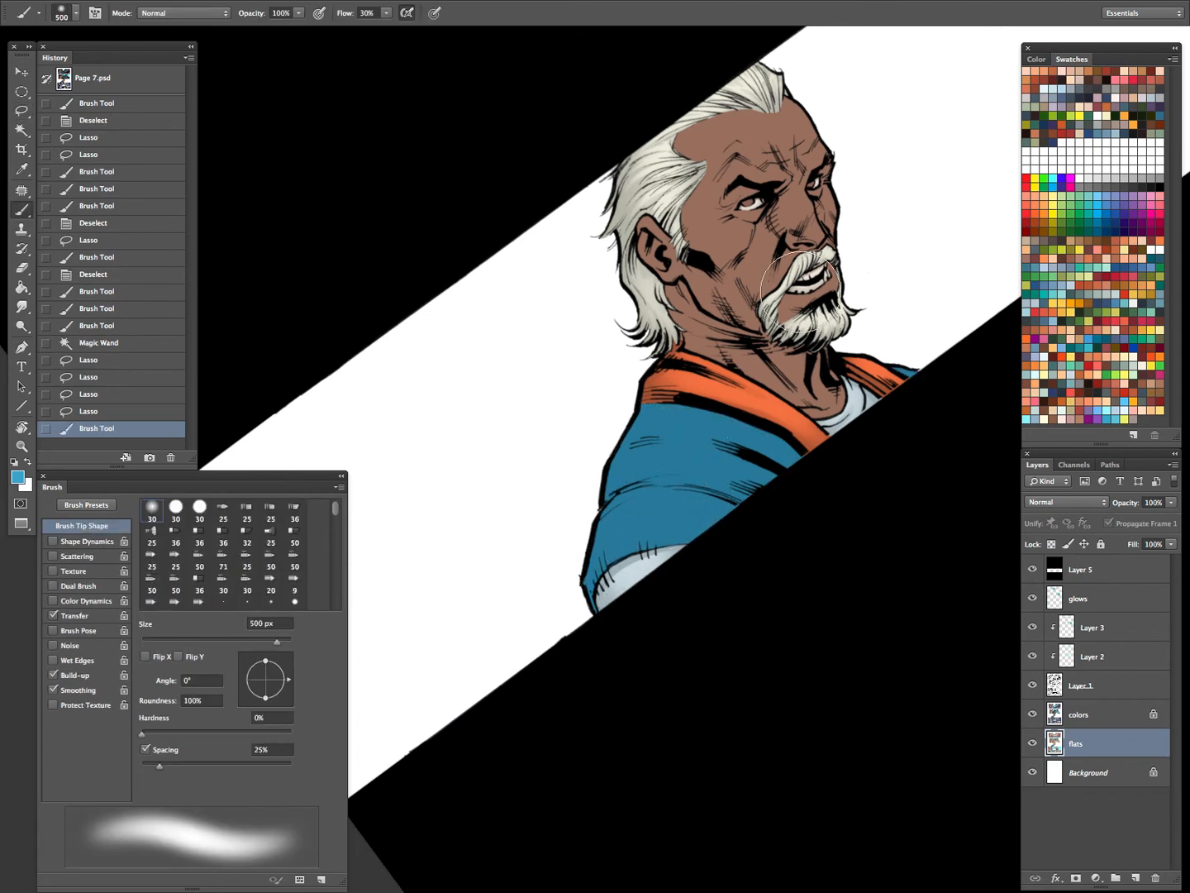
{"action": "key", "text": "ctrl+z"}
{"action": "key", "text": "alt+bracketright"}
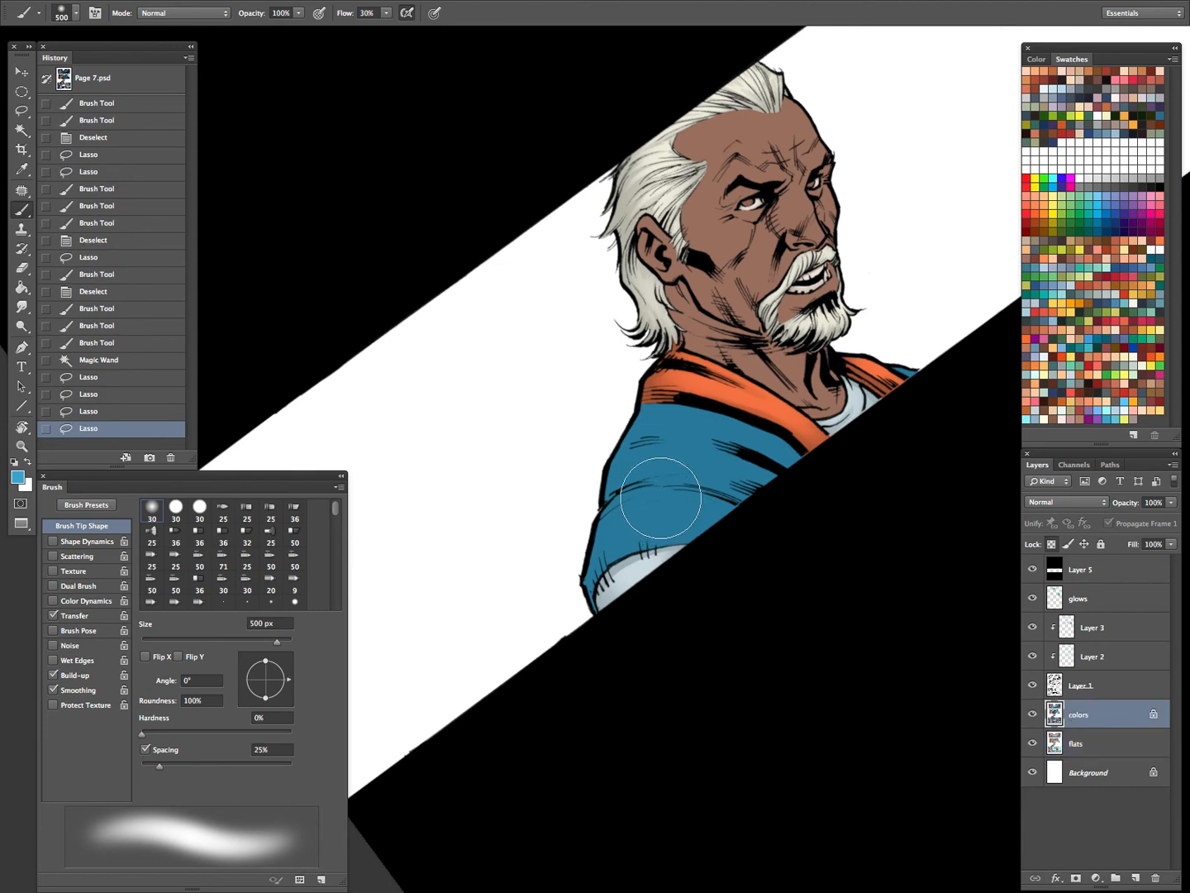
{"action": "left_click_drag", "start_coordinate": [643, 561], "coordinate": [704, 391]}
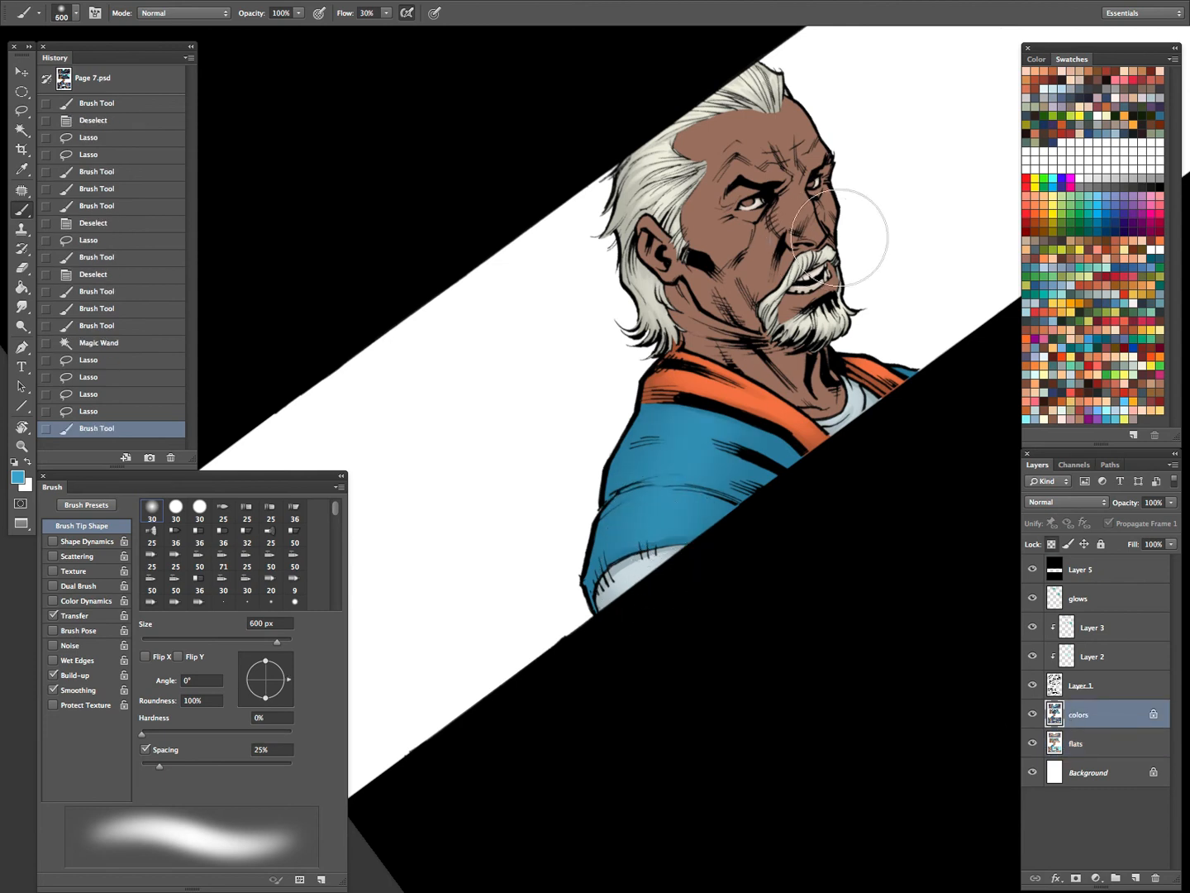
{"action": "left_click_drag", "start_coordinate": [635, 563], "coordinate": [710, 412]}
Brush the lighter blue onto the far shoulder with a smaller brush and build it up on the near shoulder and sleeve
{"action": "key", "text": "bracketleft"}
{"action": "key", "text": "bracketleft"}
{"action": "key", "text": "bracketleft"}
{"action": "left_click_drag", "start_coordinate": [896, 364], "coordinate": [926, 352]}
{"action": "left_click_drag", "start_coordinate": [679, 458], "coordinate": [720, 375]}
{"action": "key", "text": "bracketright"}
{"action": "key", "text": "bracketright"}
{"action": "left_click_drag", "start_coordinate": [681, 428], "coordinate": [703, 376]}
{"action": "left_click_drag", "start_coordinate": [664, 555], "coordinate": [744, 447]}
{"action": "left_click_drag", "start_coordinate": [655, 640], "coordinate": [774, 465]}
Lasso a fold-shaped area on the near shoulder, brush the lighter blue over it with a 600 px brush, and deselect
{"action": "key", "text": "z"}
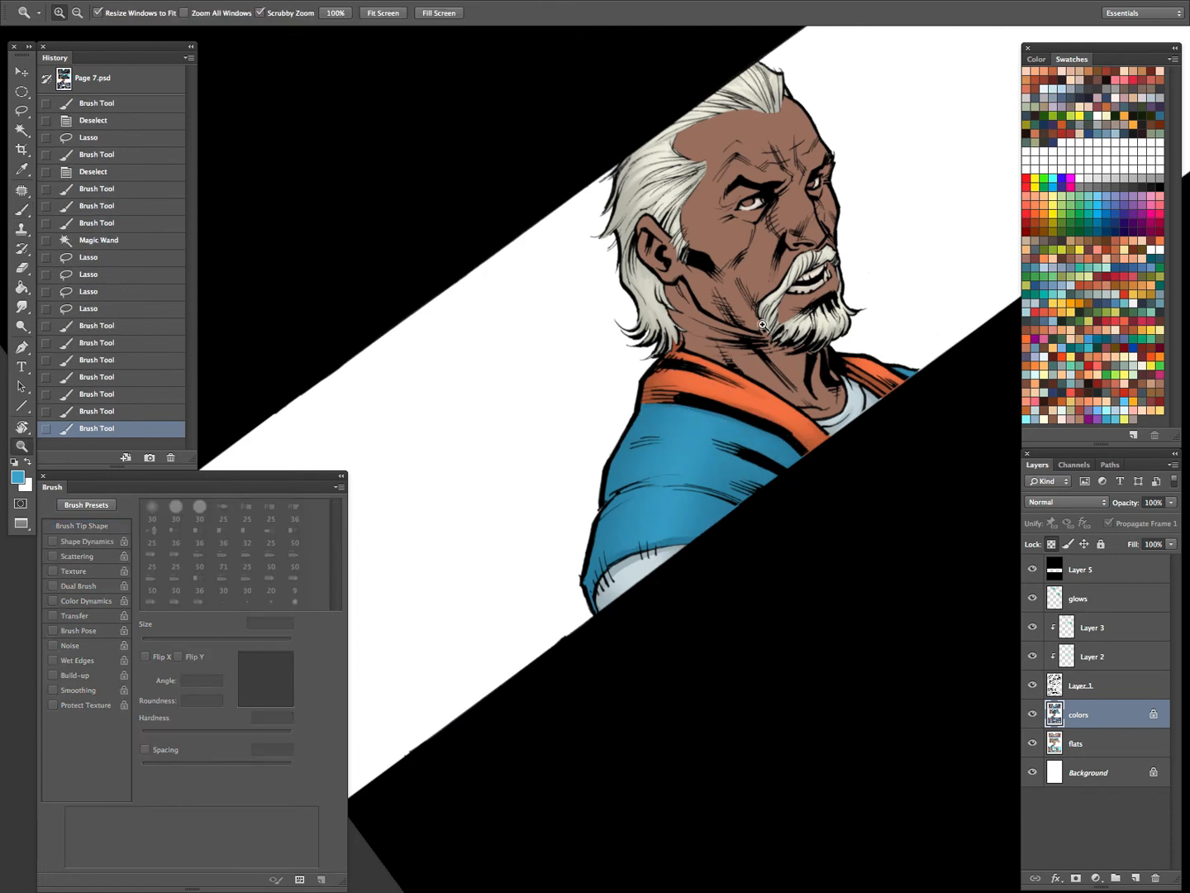
{"action": "left_click_drag", "start_coordinate": [777, 416], "coordinate": [864, 424]}
{"action": "mouse_move", "coordinate": [863, 424]}
{"action": "left_mouse_down"}
{"action": "mouse_move", "coordinate": [800, 457]}
{"action": "mouse_move", "coordinate": [794, 445]}
{"action": "left_mouse_up"}
{"action": "key", "text": "l"}
{"action": "key", "text": "r"}
{"action": "left_click_drag", "start_coordinate": [759, 533], "coordinate": [703, 339]}
{"action": "key", "text": "ctrl+d"}
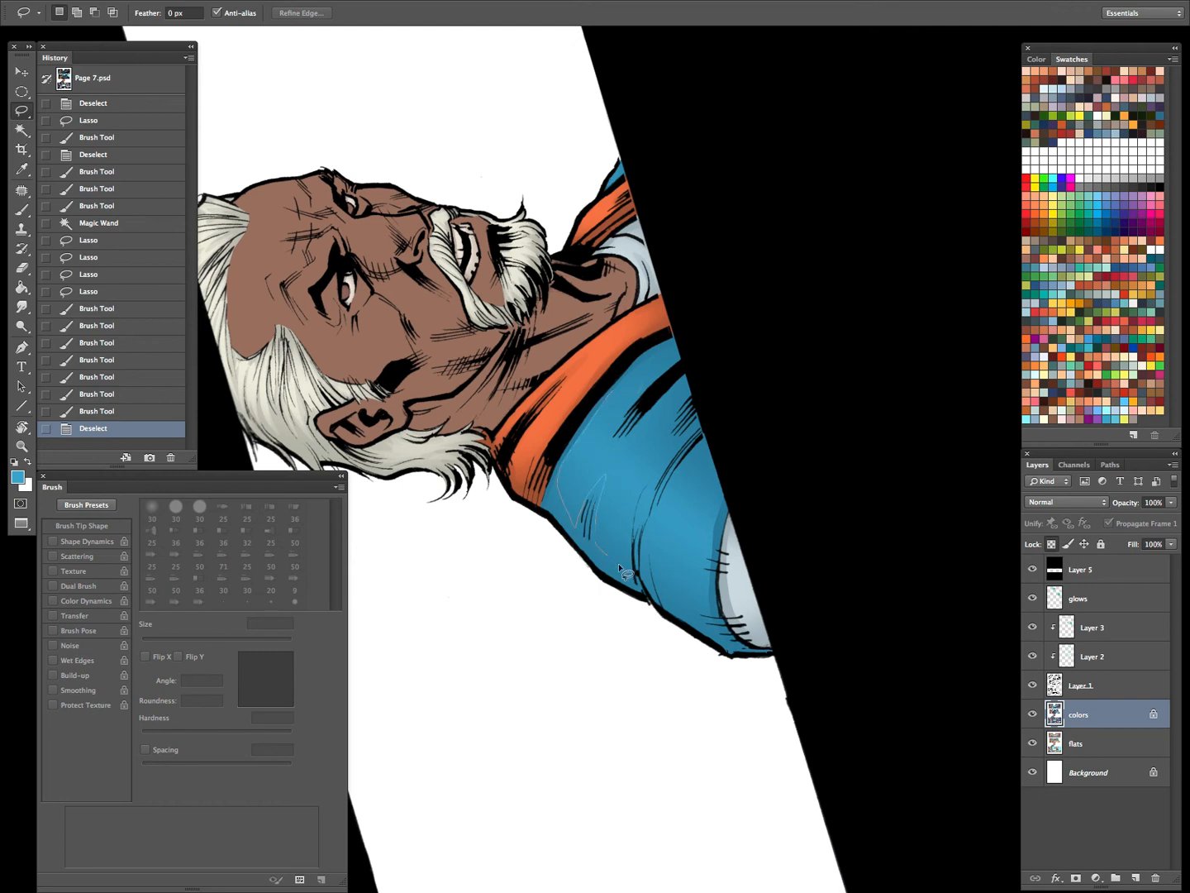
{"action": "mouse_move", "coordinate": [616, 444]}
{"action": "left_mouse_down"}
{"action": "mouse_move", "coordinate": [684, 357]}
{"action": "mouse_move", "coordinate": [671, 356]}
{"action": "left_mouse_up"}
{"action": "key", "text": "b"}
{"action": "mouse_move", "coordinate": [637, 461]}
{"action": "left_mouse_down"}
{"action": "mouse_move", "coordinate": [592, 437]}
{"action": "mouse_move", "coordinate": [579, 413]}
{"action": "left_mouse_up"}
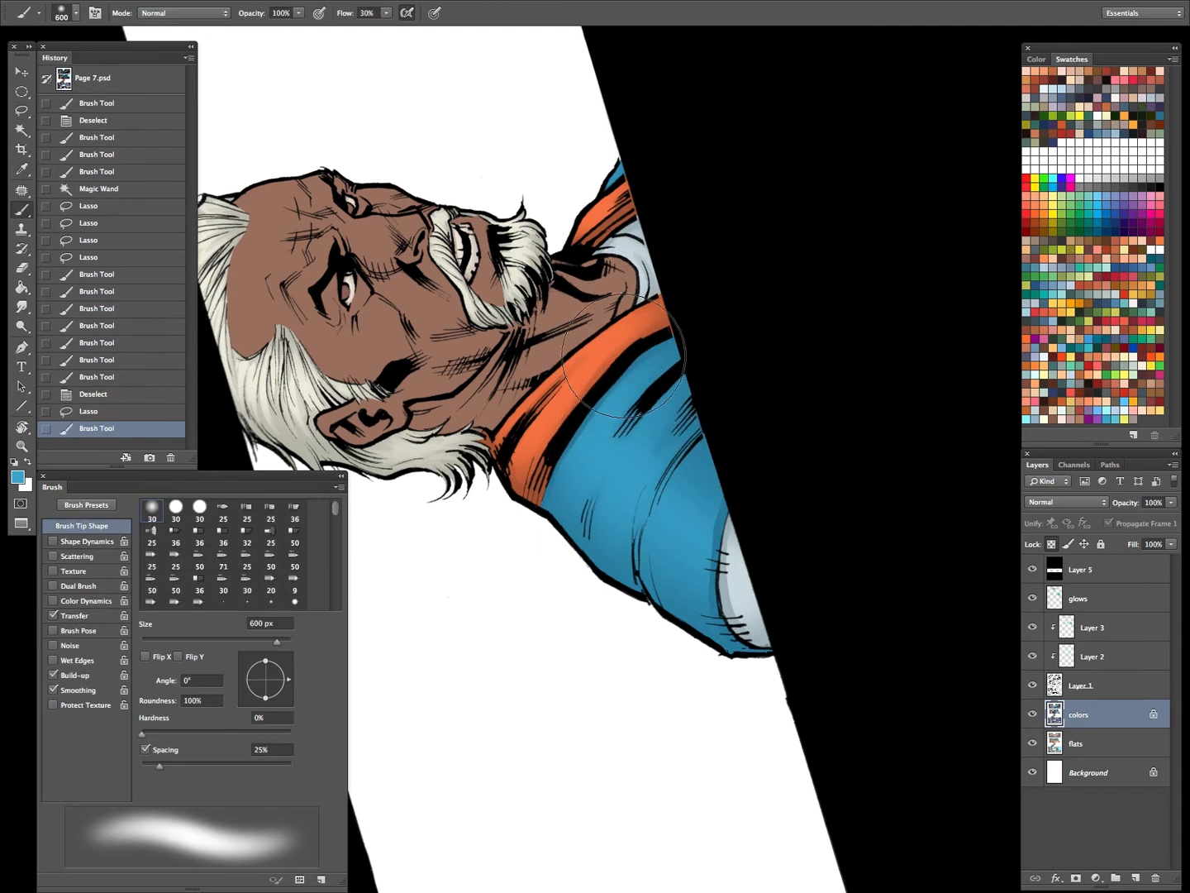
{"action": "key", "text": "l"}
{"action": "key", "text": "ctrl+d"}
Lasso the lit area of the sleeve between the fold line and the cuff, brush the lighter blue over it, and deselect
{"action": "left_click_drag", "start_coordinate": [645, 552], "coordinate": [644, 559]}
{"action": "key", "text": "ctrl+d"}
{"action": "left_click_drag", "start_coordinate": [709, 435], "coordinate": [658, 493]}
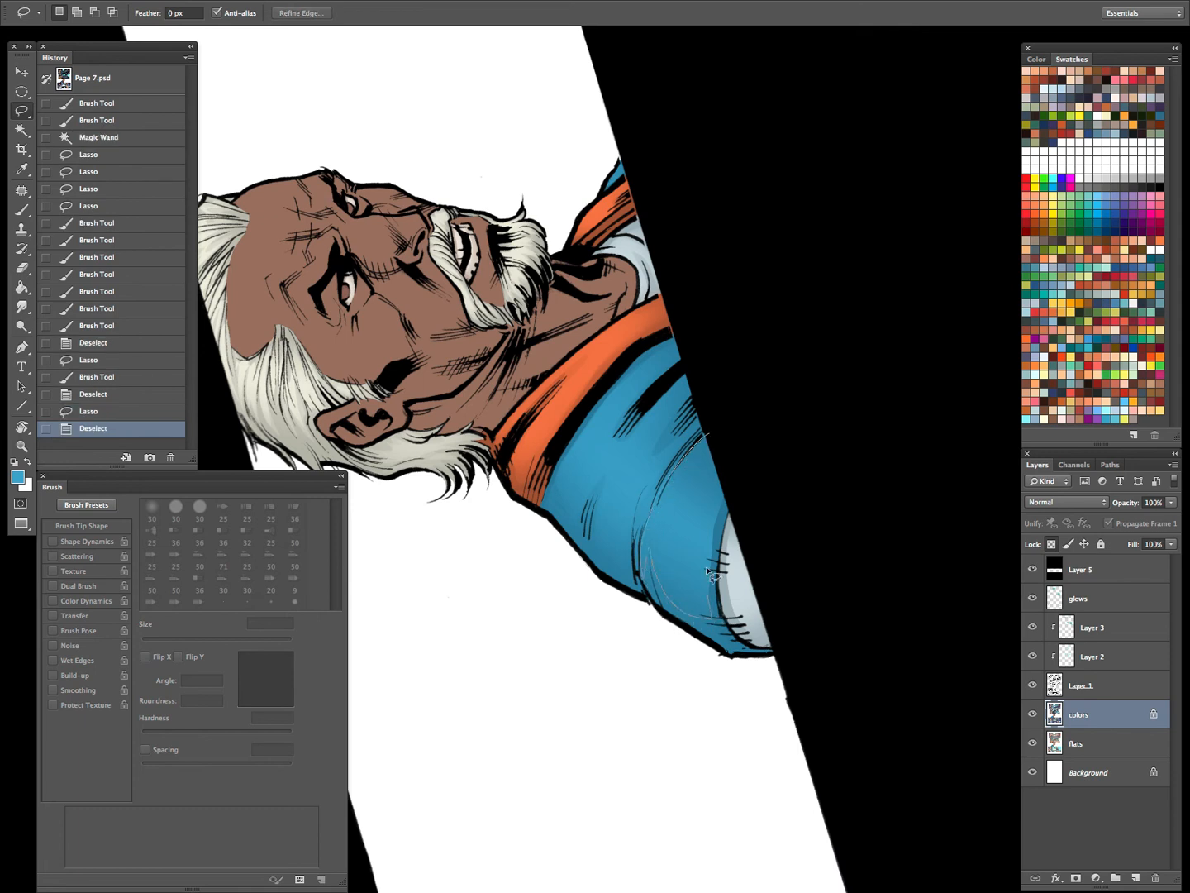
{"action": "left_click_drag", "start_coordinate": [706, 565], "coordinate": [745, 401]}
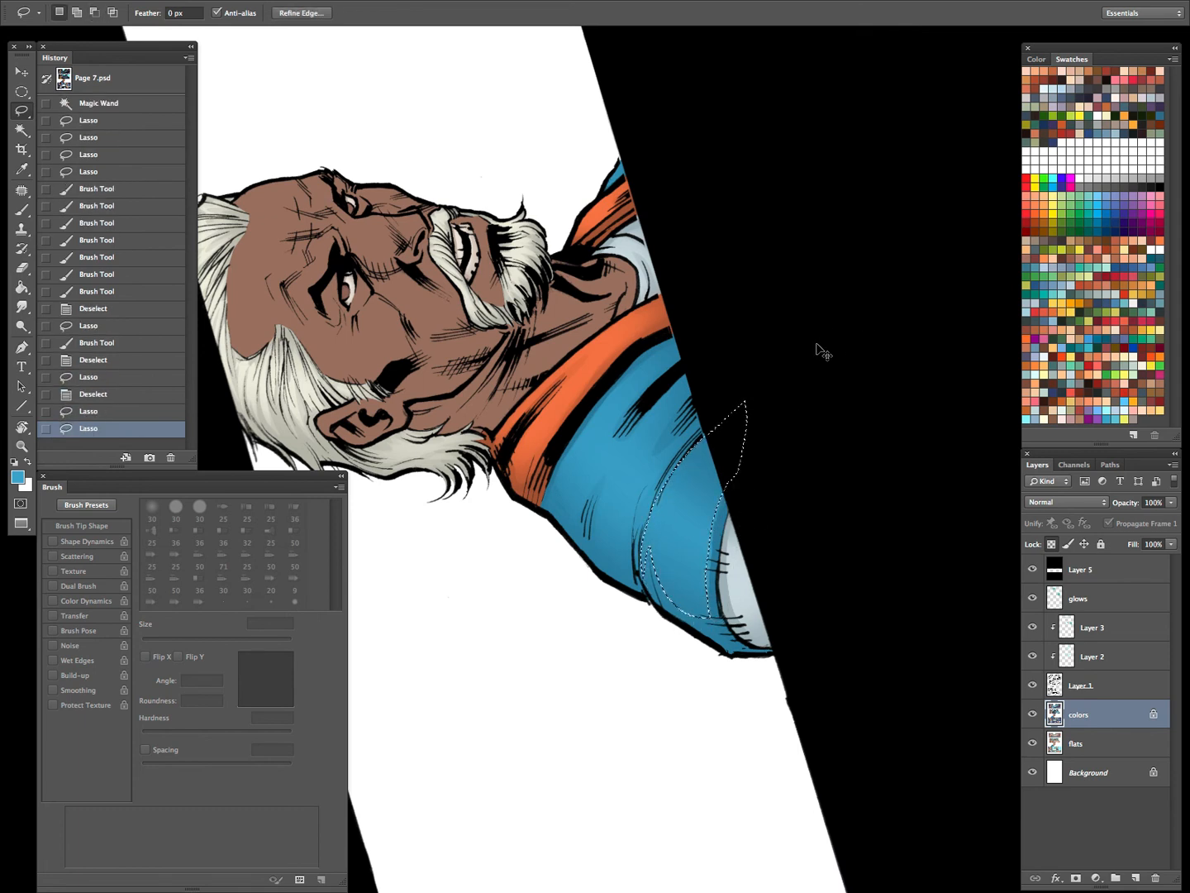
{"action": "key", "text": "b"}
{"action": "mouse_move", "coordinate": [636, 495]}
{"action": "left_mouse_down"}
{"action": "mouse_move", "coordinate": [695, 504]}
{"action": "mouse_move", "coordinate": [653, 496]}
{"action": "mouse_move", "coordinate": [671, 492]}
{"action": "left_mouse_up"}
{"action": "key", "text": "ctrl+d"}
{"action": "key", "text": "l"}
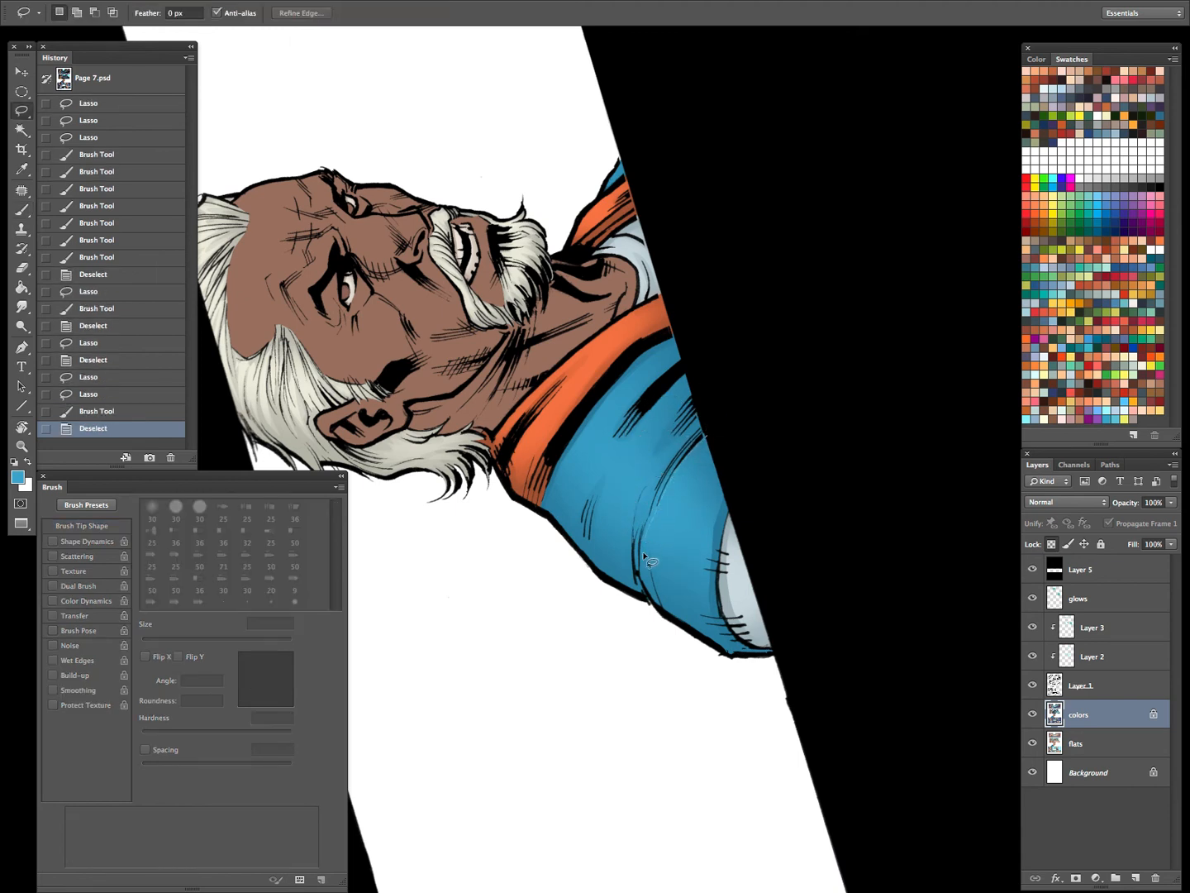
Lasso jagged highlight shapes on the shoulder and sleeve and brush a brighter blue, #2ab7df, over them with a 500 px brush
{"action": "mouse_move", "coordinate": [700, 494]}
{"action": "left_mouse_down"}
{"action": "mouse_move", "coordinate": [747, 385]}
{"action": "mouse_move", "coordinate": [681, 432]}
{"action": "mouse_move", "coordinate": [634, 438]}
{"action": "left_mouse_up"}
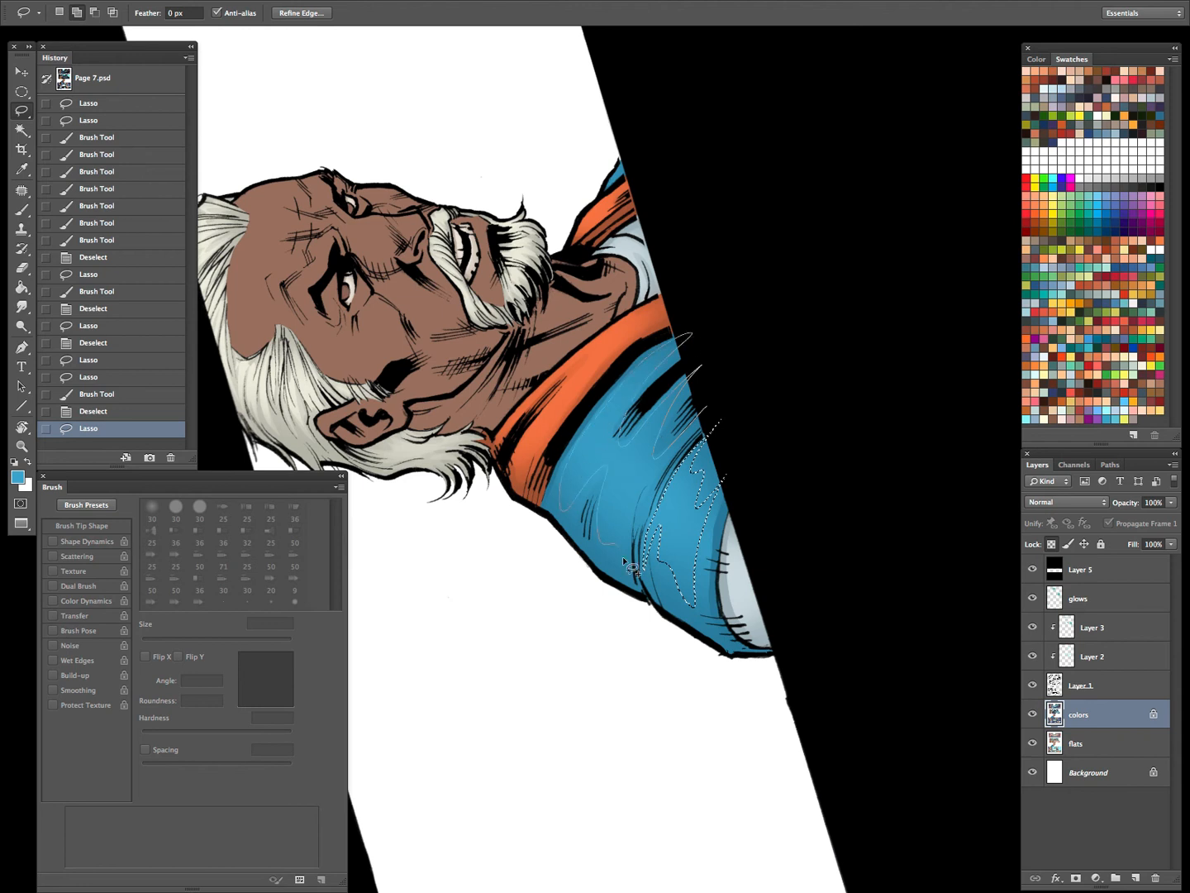
{"action": "left_click_drag", "start_coordinate": [667, 470], "coordinate": [718, 412]}
{"action": "key", "text": "b"}
{"action": "left_click", "coordinate": [22, 474]}
{"action": "left_click", "coordinate": [423, 173]}
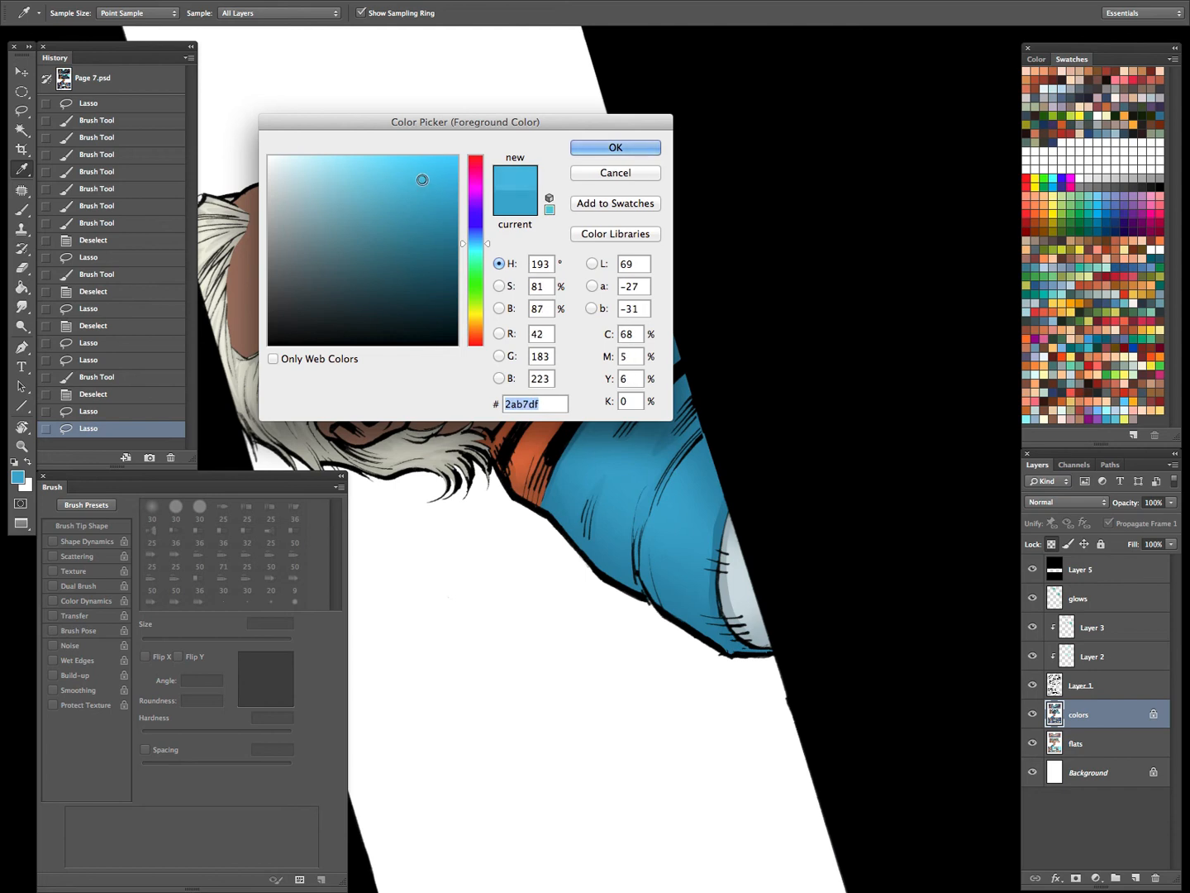
{"action": "left_click", "coordinate": [616, 147]}
{"action": "key", "text": "bracketright"}
{"action": "left_click_drag", "start_coordinate": [624, 451], "coordinate": [698, 509]}
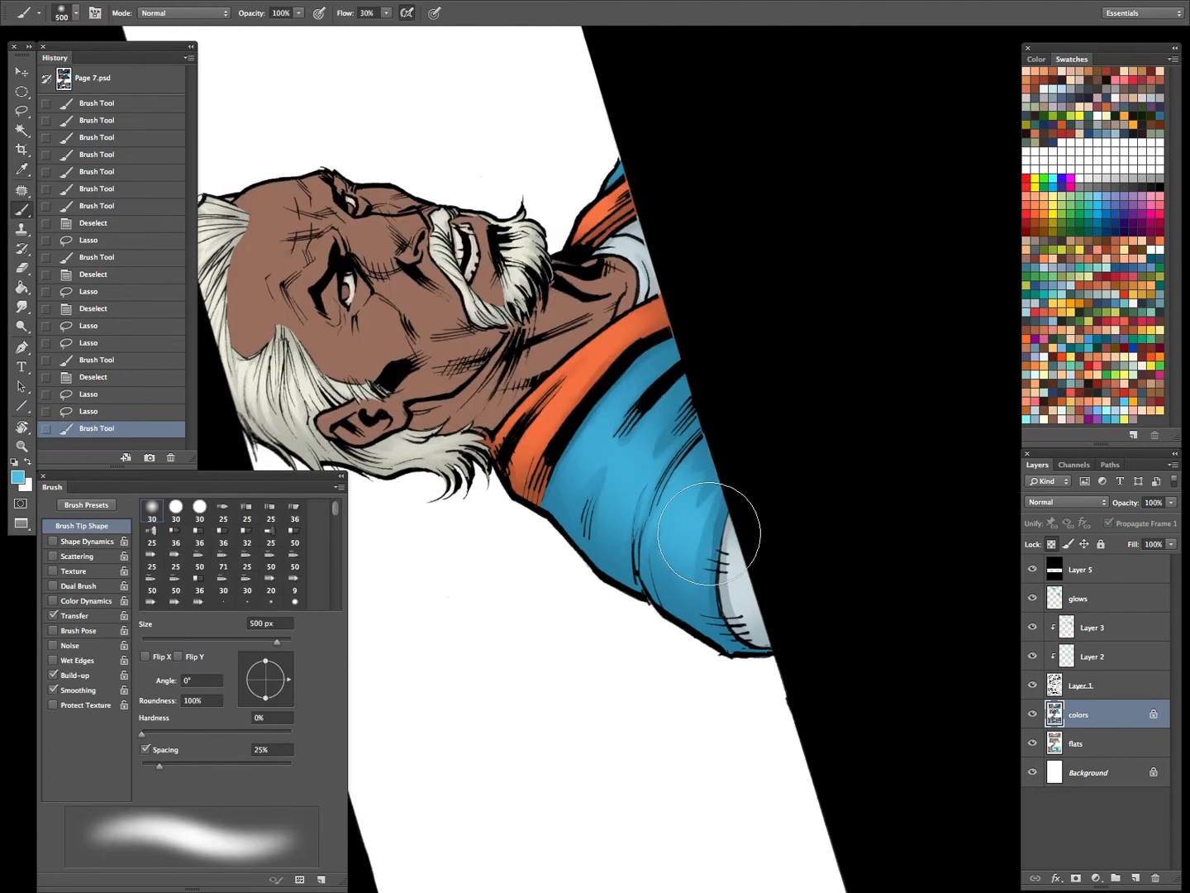
Brush more of the brighter blue over the lassoed shoulder and sleeve highlights, deselect, and reduce the brush to 250 px
{"action": "left_click_drag", "start_coordinate": [641, 475], "coordinate": [689, 531]}
{"action": "left_click_drag", "start_coordinate": [631, 406], "coordinate": [685, 506]}
{"action": "left_click_drag", "start_coordinate": [630, 397], "coordinate": [572, 425]}
{"action": "left_click_drag", "start_coordinate": [750, 261], "coordinate": [720, 322]}
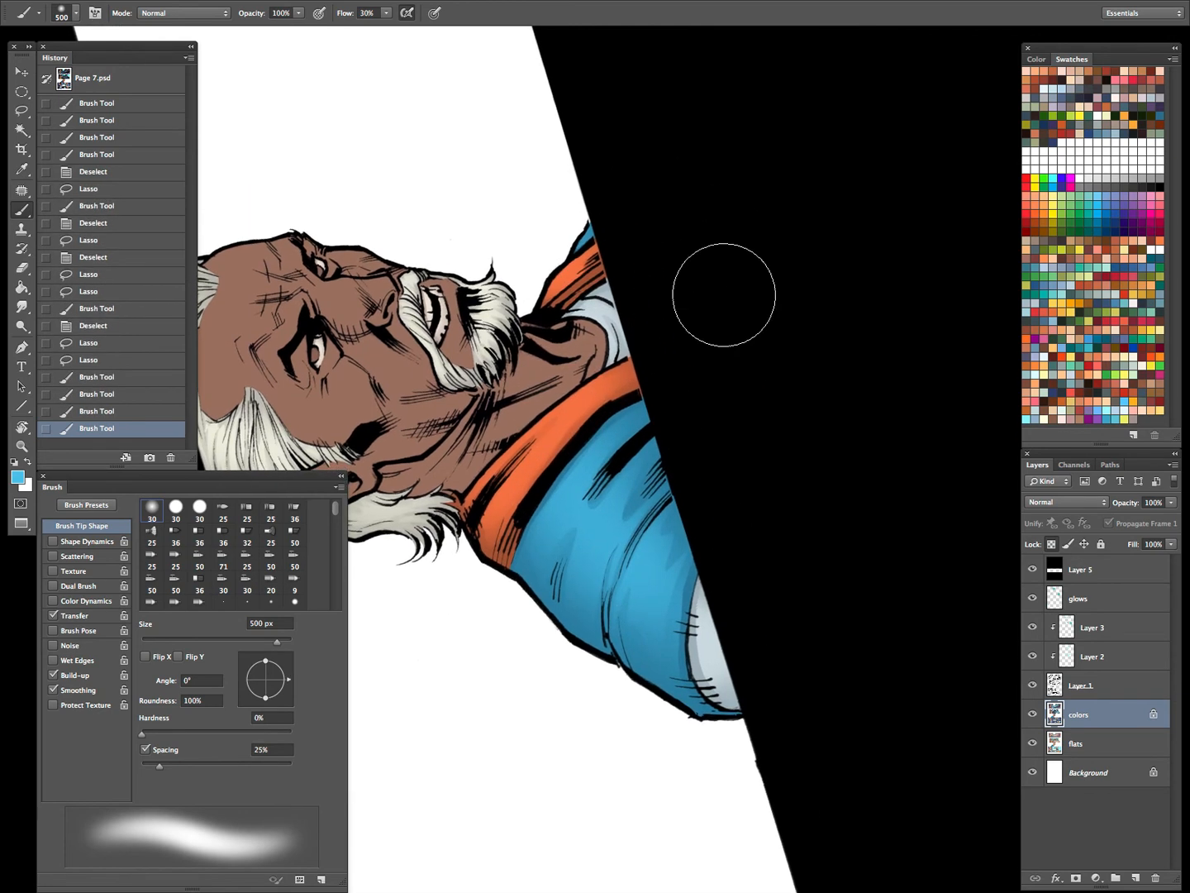
{"action": "key", "text": "bracketleft"}
{"action": "key", "text": "bracketleft"}
{"action": "key", "text": "bracketleft"}
{"action": "key", "text": "ctrl+d"}
Magic Wand the blue robe on the flats layer and brush the brighter blue on the far shoulder in the colors layer
{"action": "left_click_drag", "start_coordinate": [578, 237], "coordinate": [568, 251]}
{"action": "key", "text": "ctrl+z"}
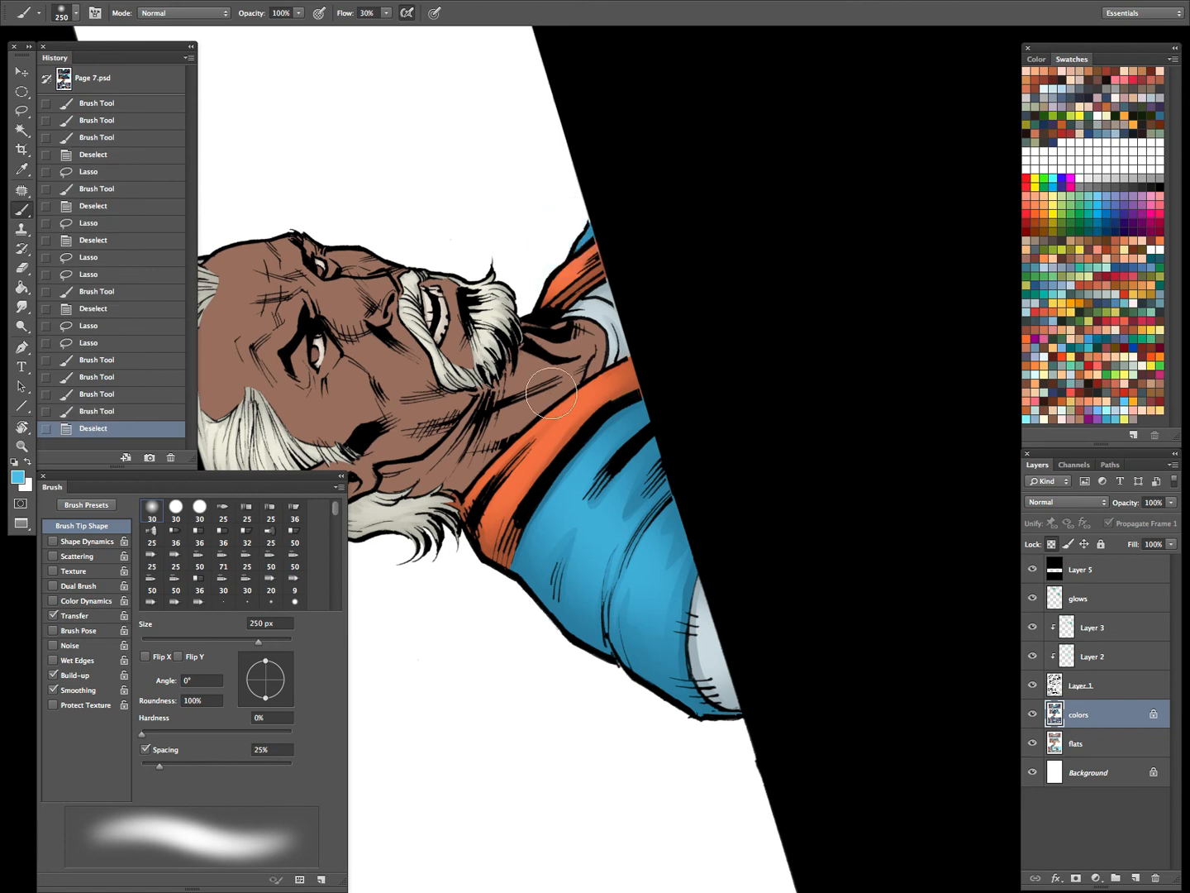
{"action": "left_click", "coordinate": [1071, 743]}
{"action": "key", "text": "w"}
{"action": "left_click", "coordinate": [595, 224]}
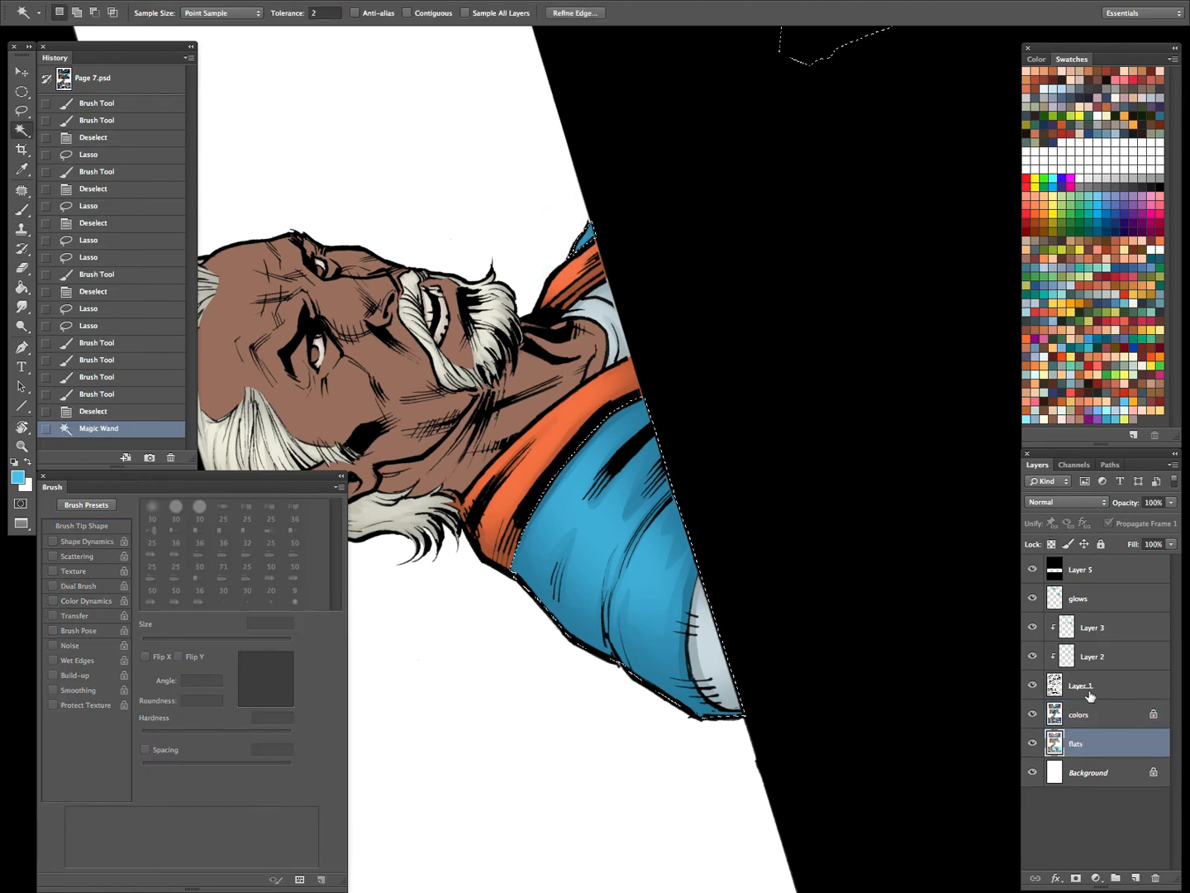
{"action": "left_click", "coordinate": [1079, 712]}
{"action": "key", "text": "b"}
{"action": "mouse_move", "coordinate": [579, 234]}
{"action": "left_mouse_down"}
{"action": "mouse_move", "coordinate": [601, 492]}
{"action": "mouse_move", "coordinate": [617, 291]}
{"action": "mouse_move", "coordinate": [606, 252]}
{"action": "left_mouse_up"}
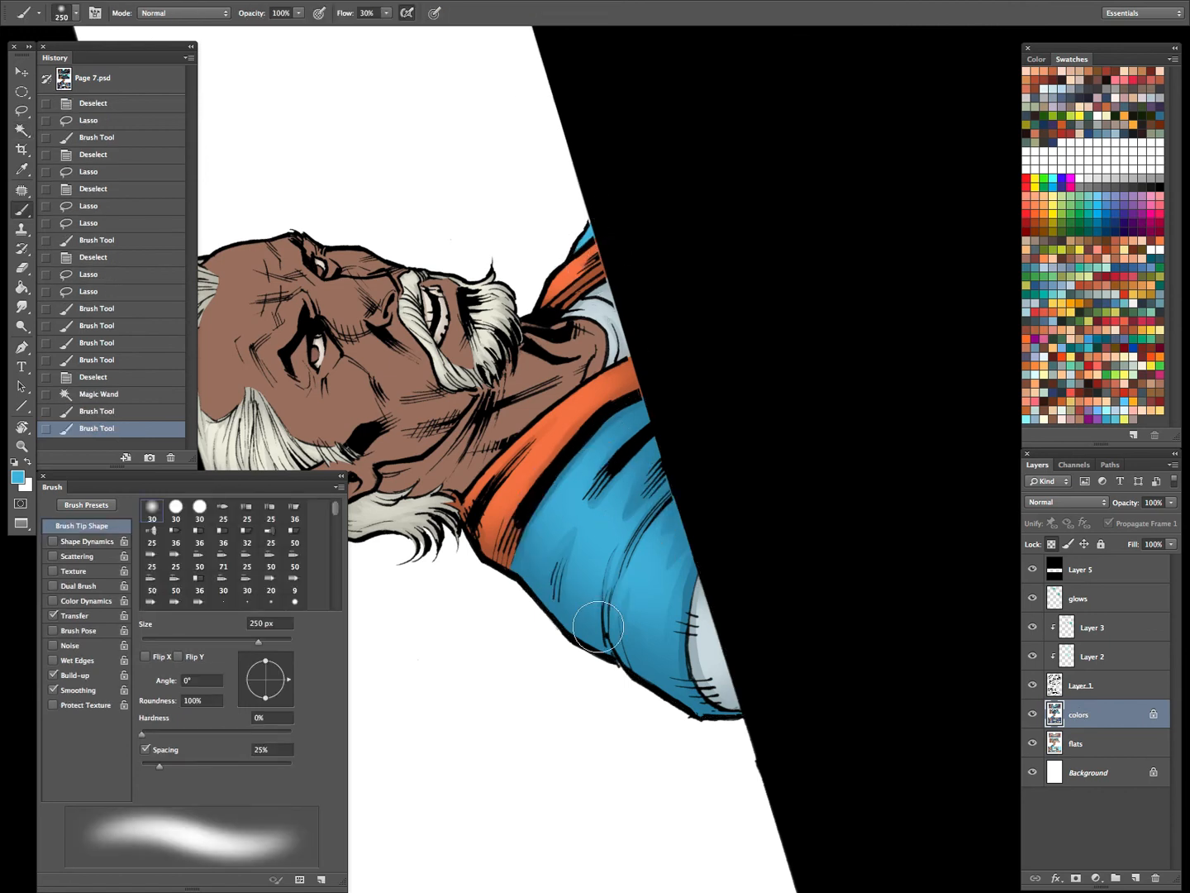
Reset the view rotation, clear the robe selection, and lasso a curved fold shape running down the near sleeve
{"action": "key", "text": "r"}
{"action": "left_click", "coordinate": [203, 13]}
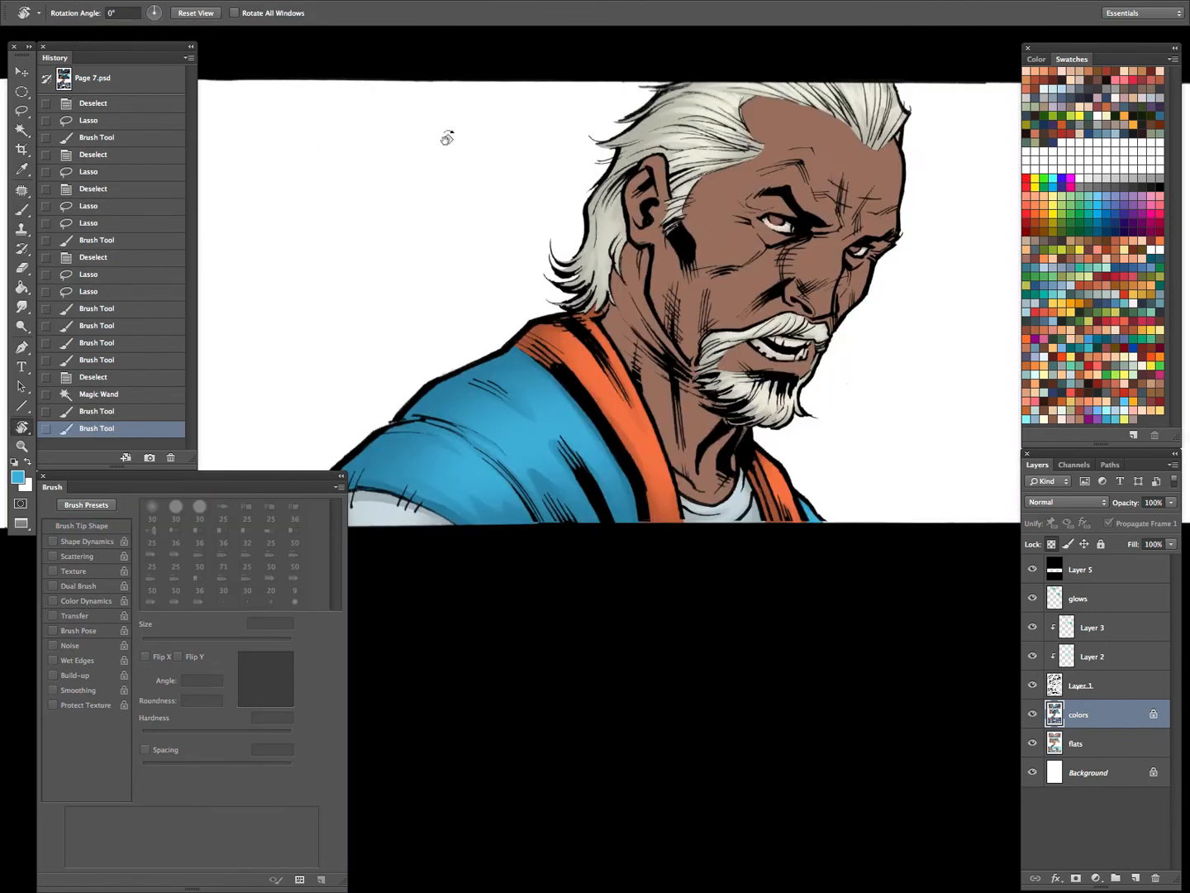
{"action": "key", "text": "z"}
{"action": "left_click_drag", "start_coordinate": [714, 398], "coordinate": [636, 467]}
{"action": "left_click", "coordinate": [640, 442]}
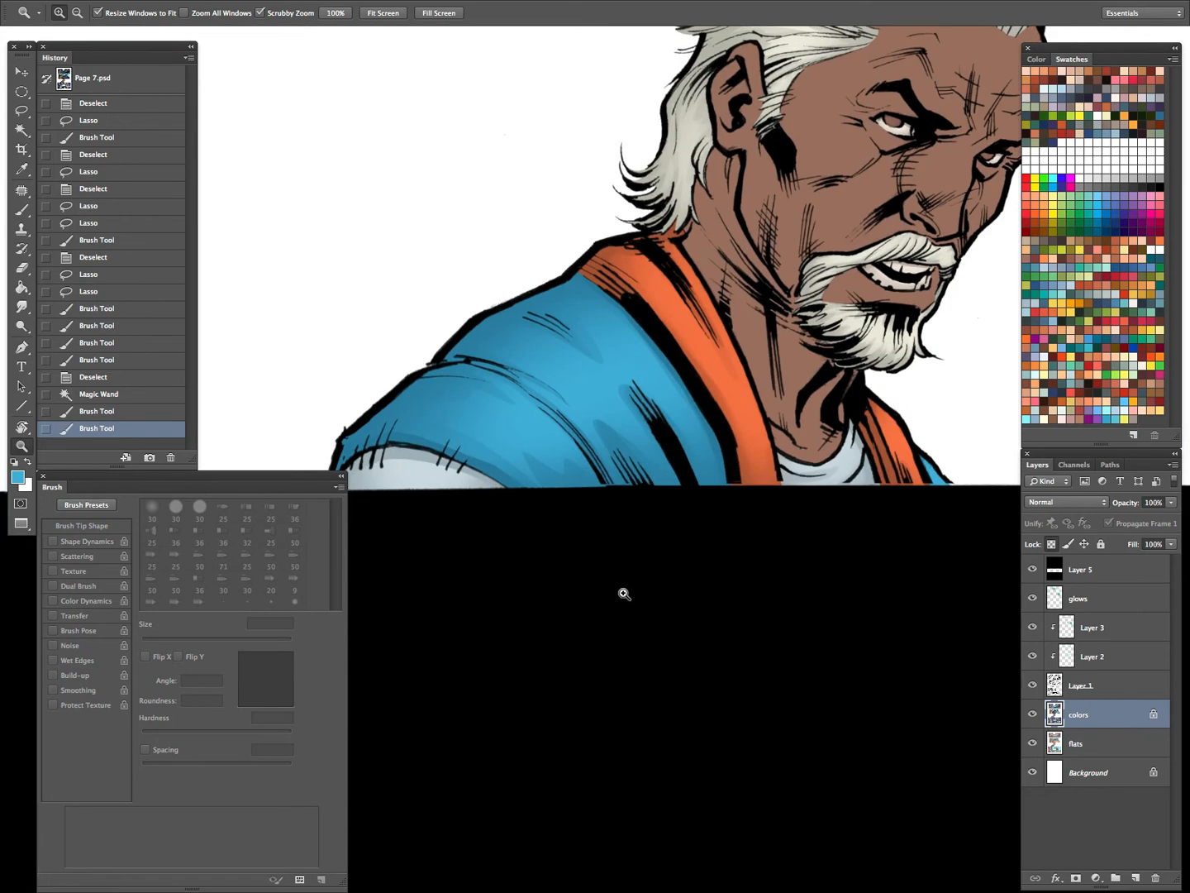
{"action": "key", "text": "ctrl+d"}
{"action": "key", "text": "l"}
{"action": "left_click_drag", "start_coordinate": [502, 465], "coordinate": [606, 498]}
{"action": "left_click_drag", "start_coordinate": [530, 408], "coordinate": [433, 412]}
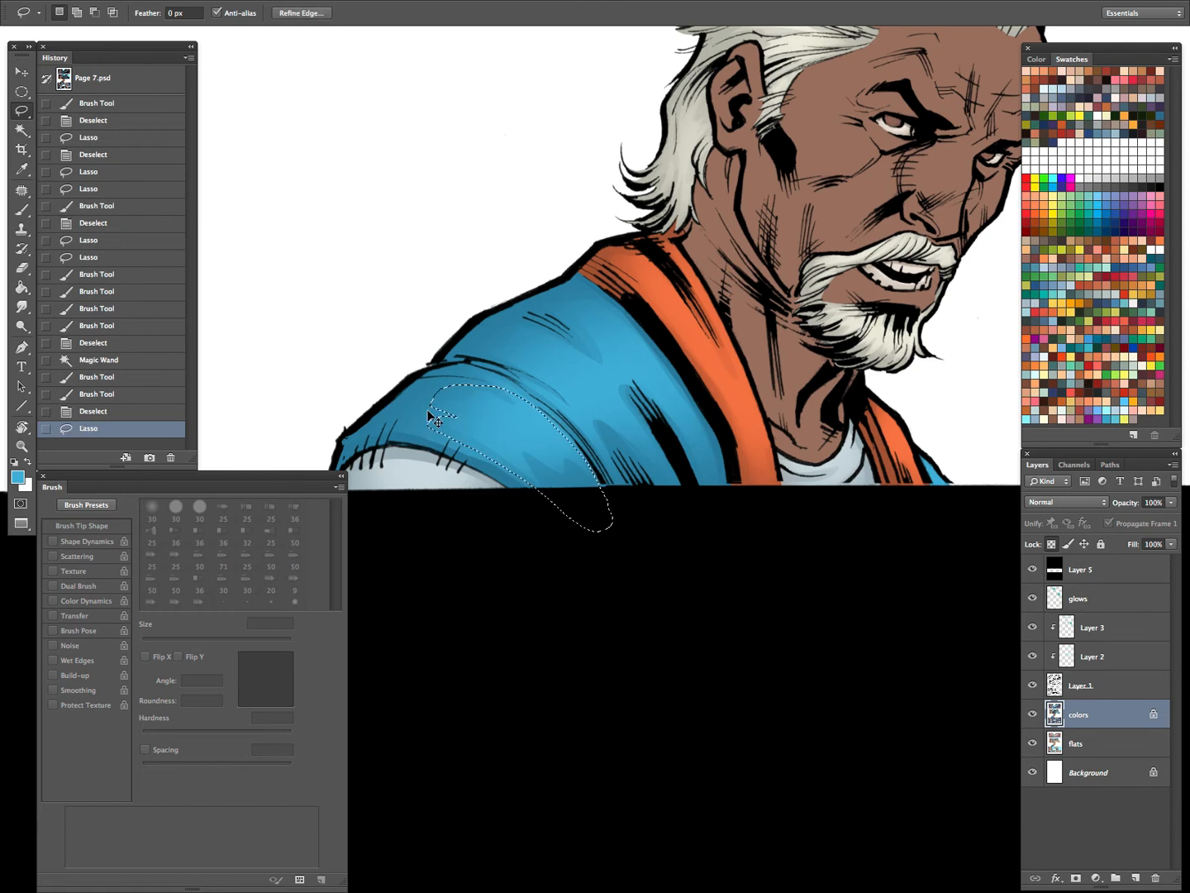
Sample the sleeve's blue, dab it over the lower part of the lassoed fold with a 200 px brush, and deselect
{"action": "key", "text": "b"}
{"action": "left_click", "coordinate": [549, 449], "text": "alt"}
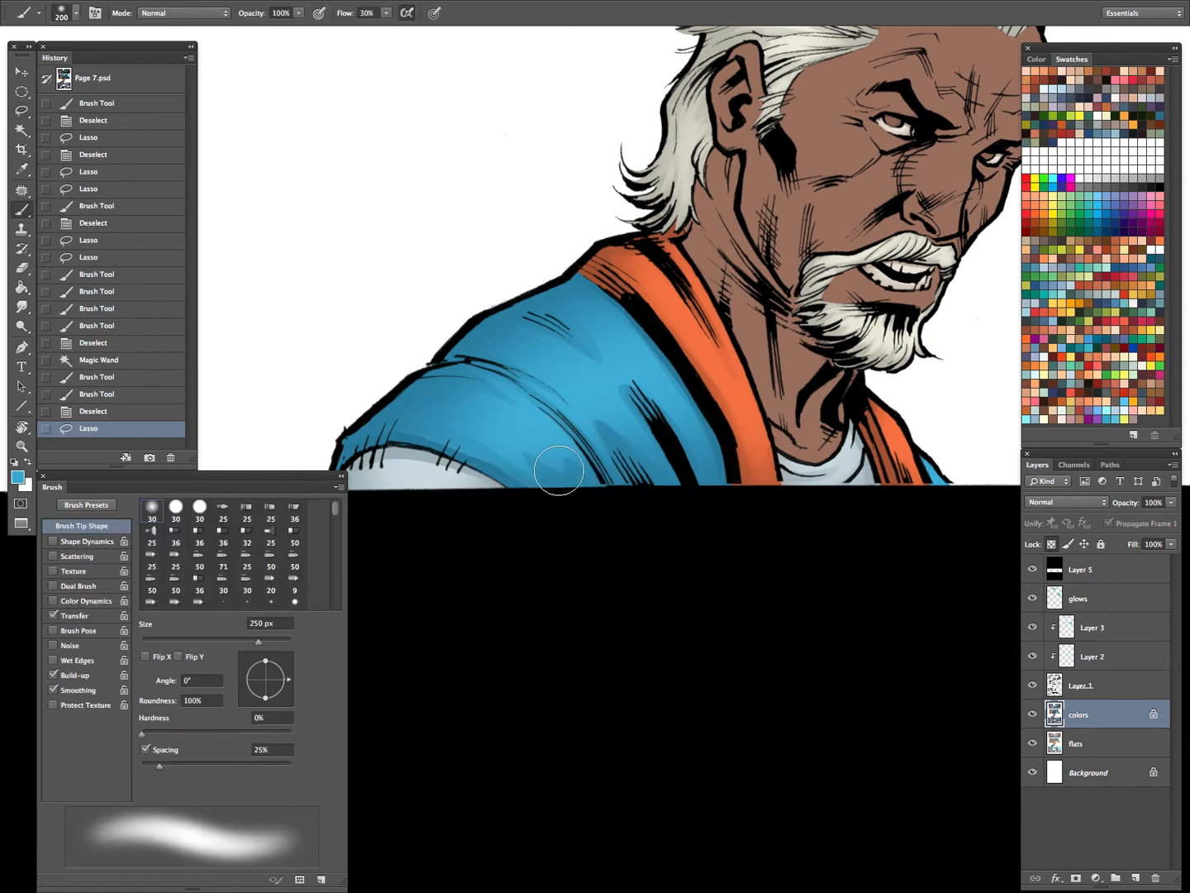
{"action": "key", "text": "bracketleft"}
{"action": "left_click", "coordinate": [538, 463]}
{"action": "left_click", "coordinate": [537, 471]}
{"action": "left_click", "coordinate": [541, 469]}
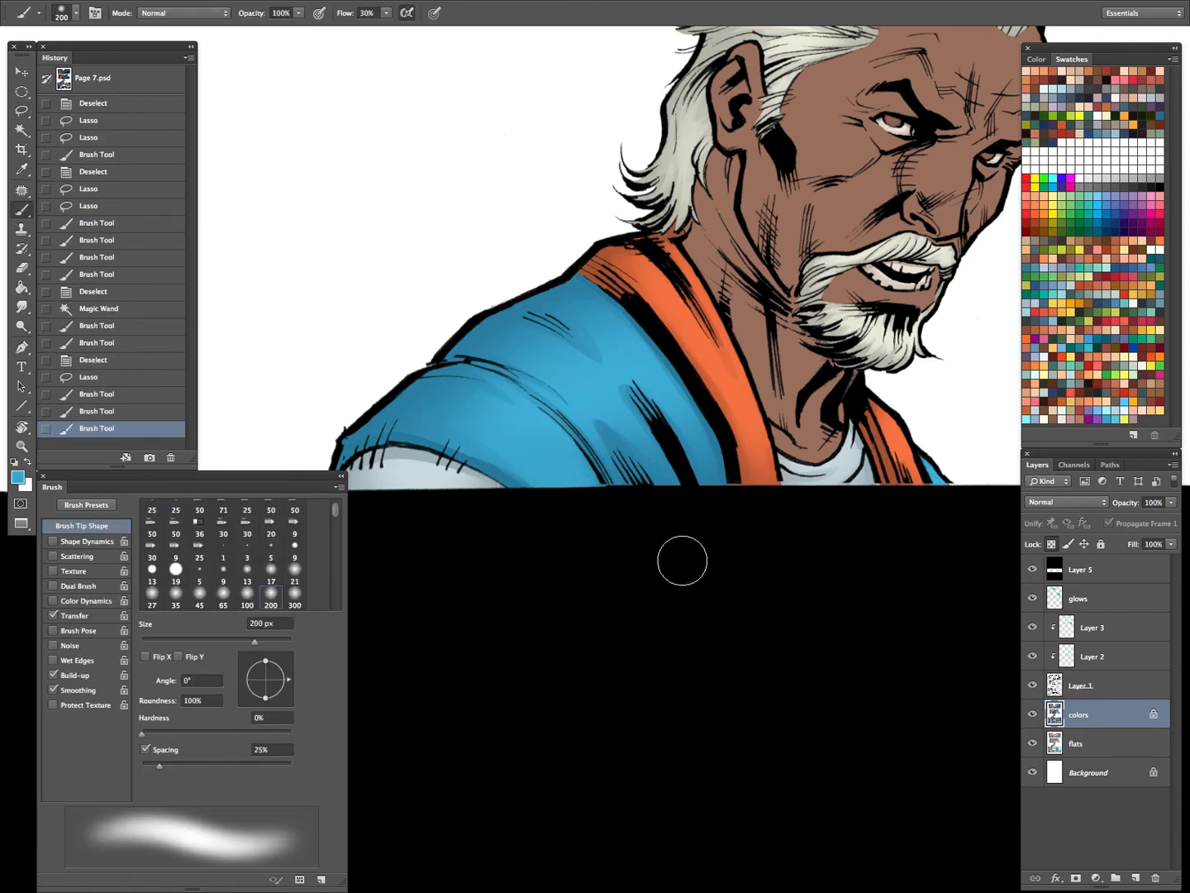
{"action": "key", "text": "ctrl+d"}
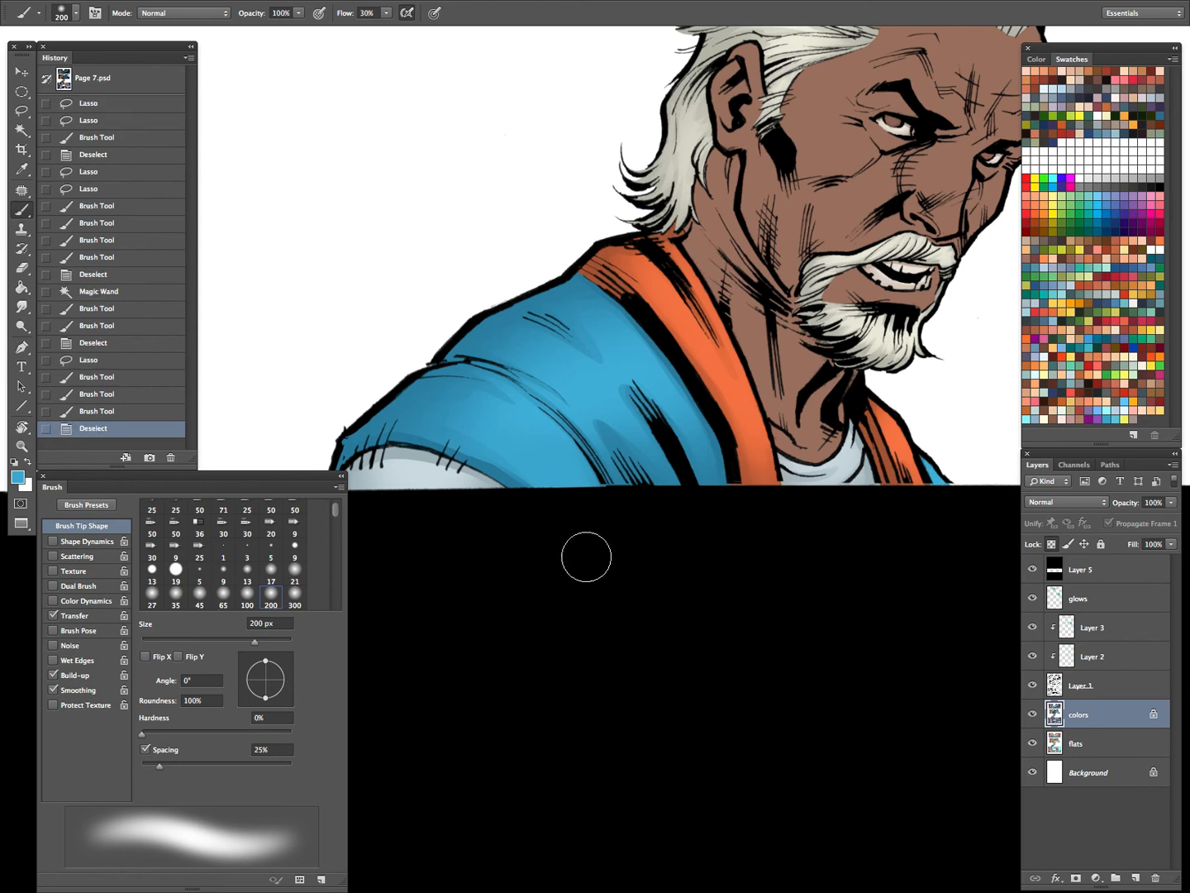
Lasso a second curved shape on the lower sleeve, brush a sampled sleeve blue over it at 200 px, and deselect
{"action": "key", "text": "l"}
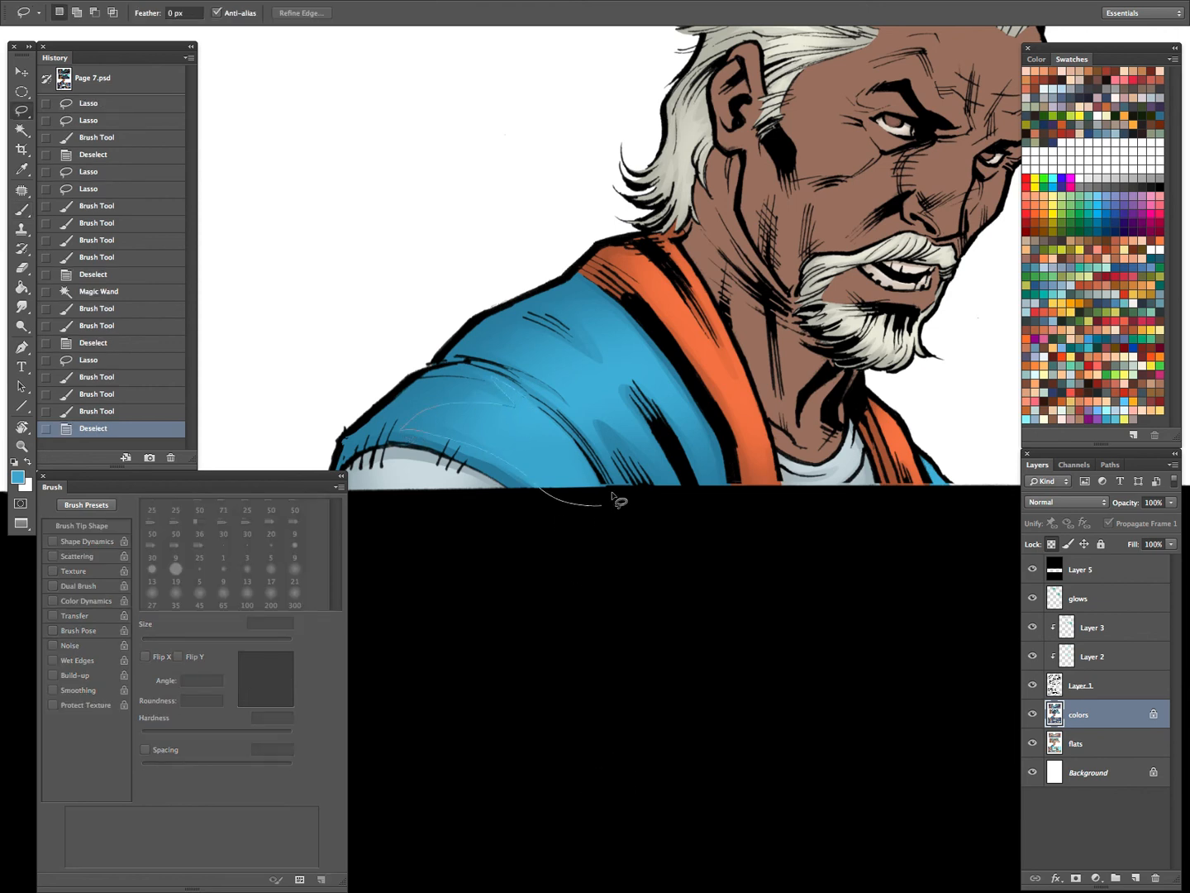
{"action": "left_click_drag", "start_coordinate": [618, 501], "coordinate": [613, 499]}
{"action": "mouse_move", "coordinate": [538, 490]}
{"action": "left_mouse_down"}
{"action": "mouse_move", "coordinate": [554, 491]}
{"action": "mouse_move", "coordinate": [603, 557]}
{"action": "left_mouse_up"}
{"action": "key", "text": "ctrl+h"}
{"action": "key", "text": "b"}
{"action": "left_click", "coordinate": [505, 446], "text": "alt"}
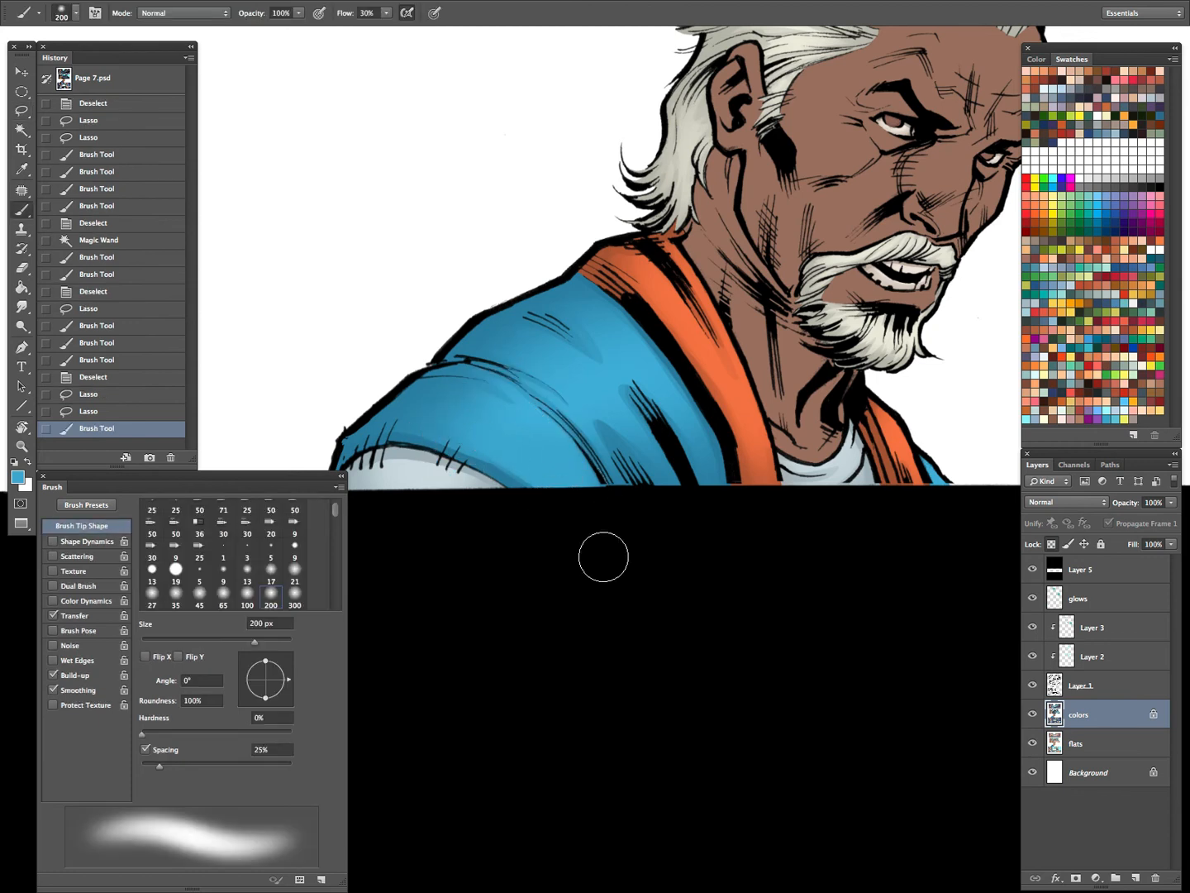
{"action": "key", "text": "z"}
{"action": "left_click_drag", "start_coordinate": [660, 449], "coordinate": [572, 582]}
{"action": "left_click_drag", "start_coordinate": [673, 463], "coordinate": [705, 669]}
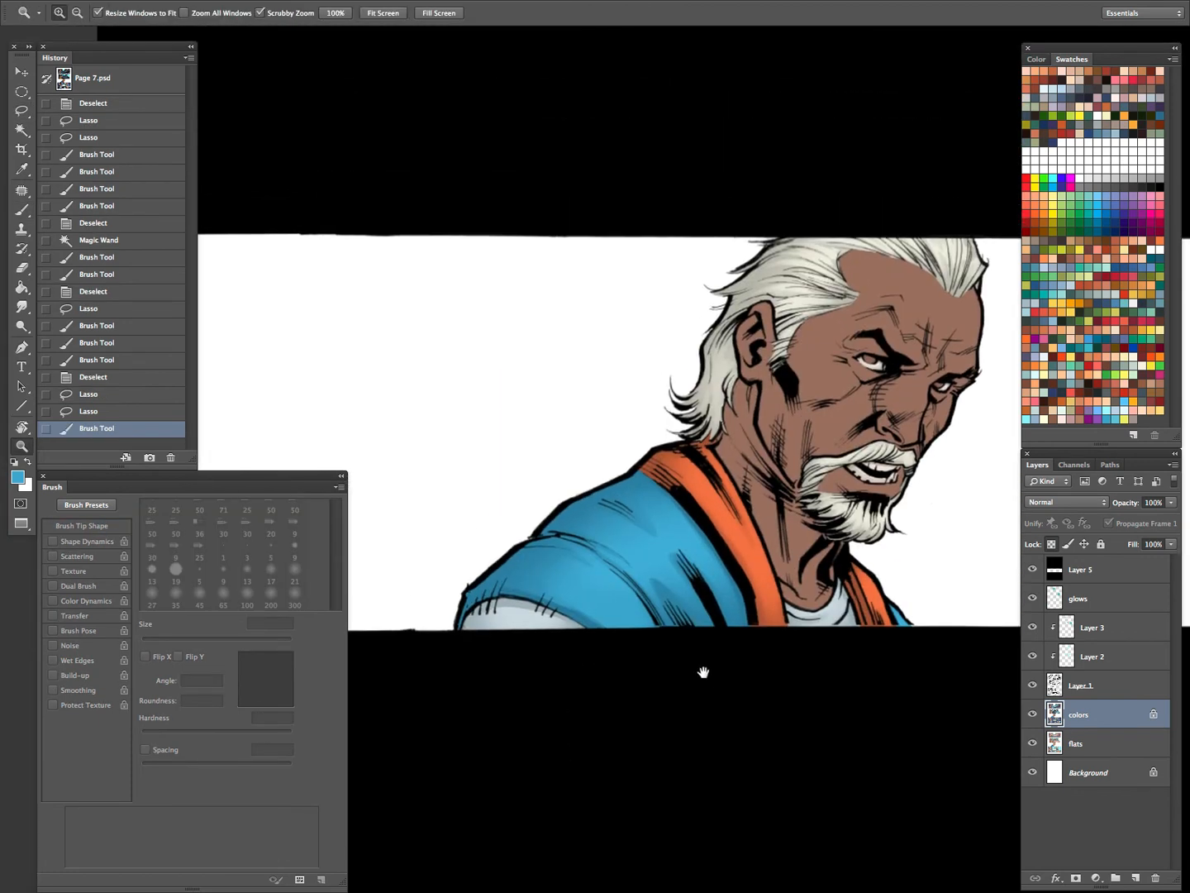
{"action": "key", "text": "ctrl+d"}
Lasso a thin rim along the outer edge of the collar, near shoulder and sleeve, and hide the selection edges
{"action": "key", "text": "l"}
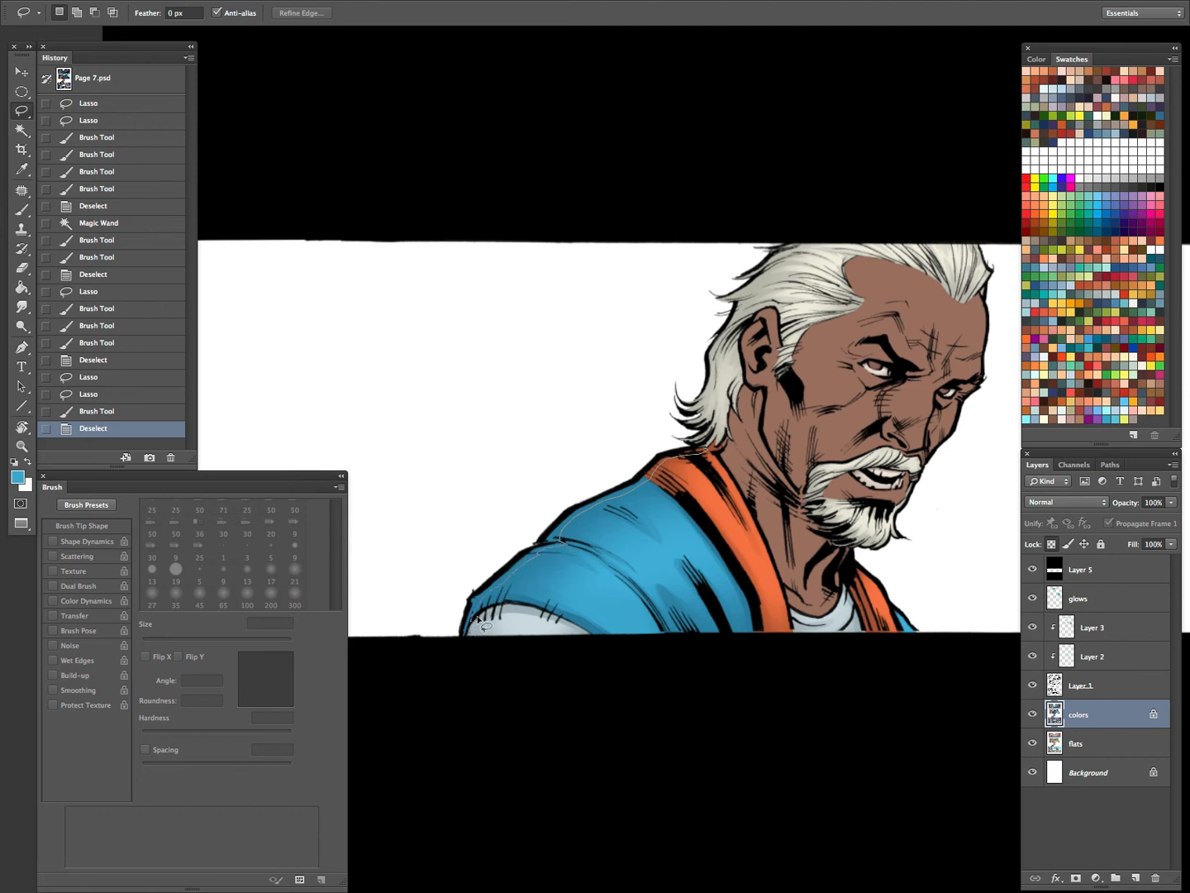
{"action": "mouse_move", "coordinate": [453, 649]}
{"action": "left_mouse_down"}
{"action": "mouse_move", "coordinate": [652, 448]}
{"action": "mouse_move", "coordinate": [702, 450]}
{"action": "left_mouse_up"}
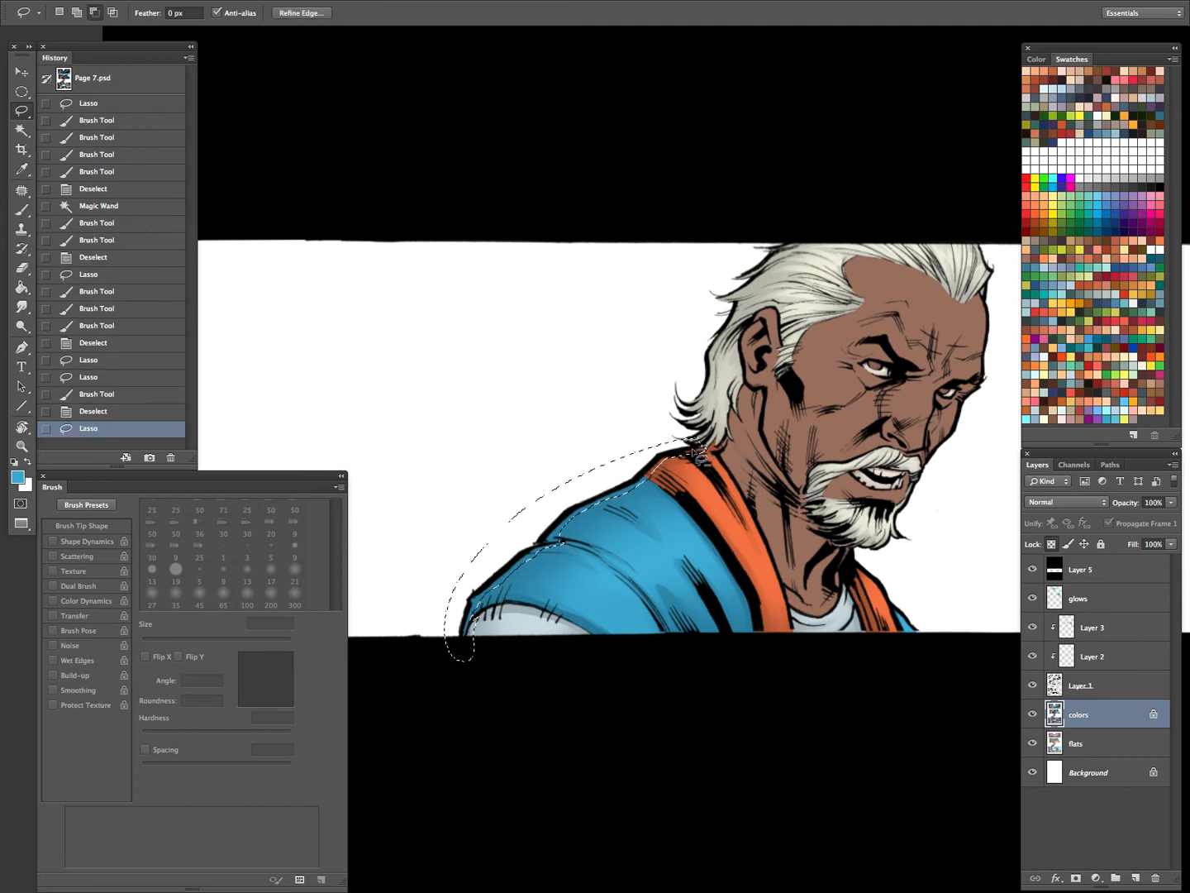
{"action": "key", "text": "ctrl+h"}
Dodge the lassoed rim of the collar and robe with a 500 px brush, range Highlights, exposure 100%
{"action": "key", "text": "o"}
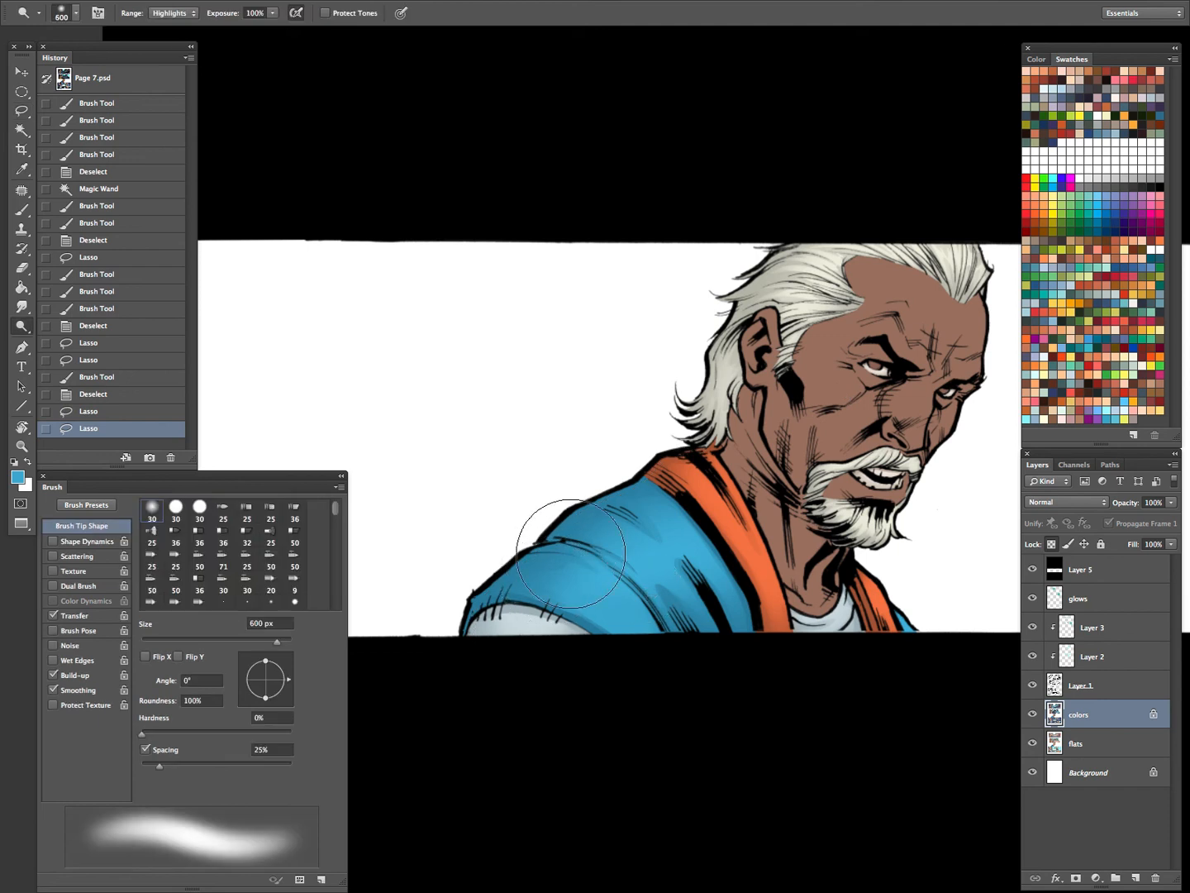
{"action": "left_click_drag", "start_coordinate": [721, 435], "coordinate": [508, 591]}
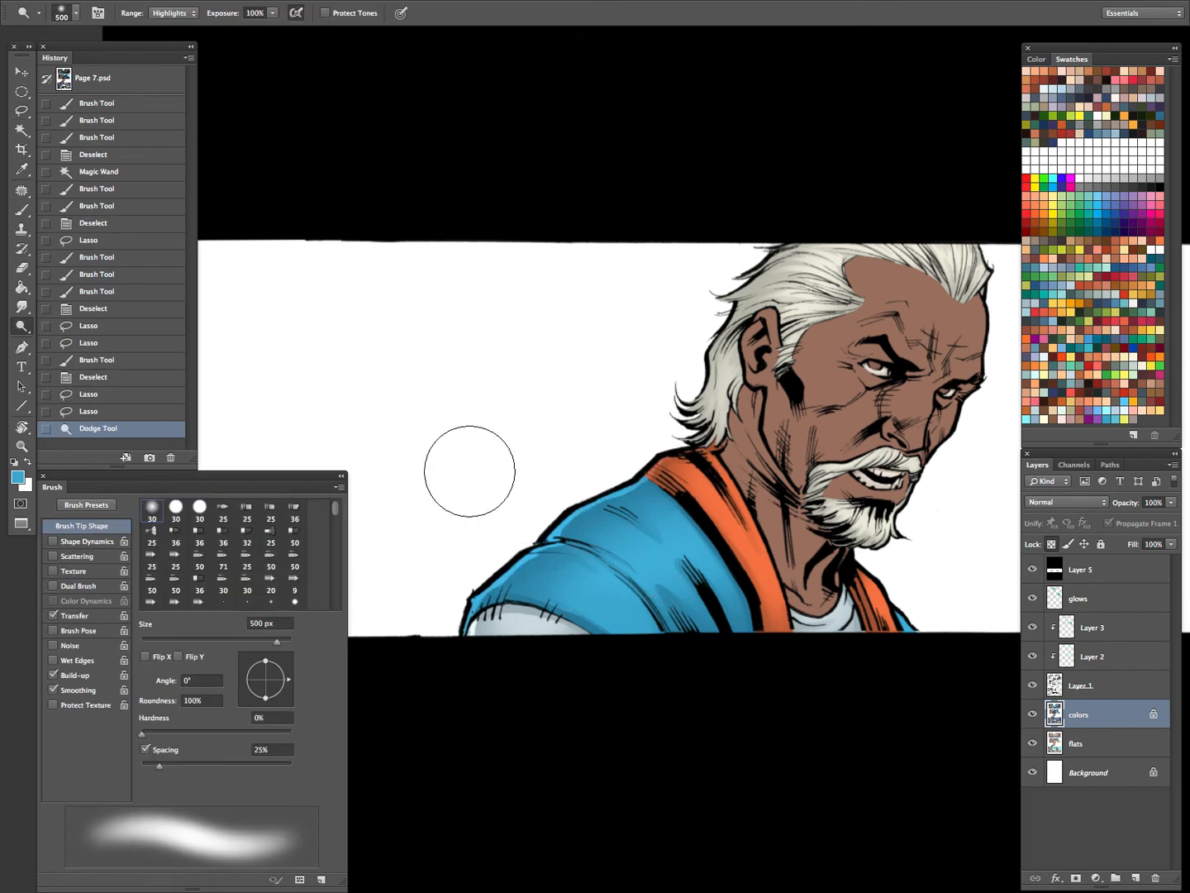
{"action": "key", "text": "ctrl+z"}
{"action": "key", "text": "ctrl+z"}
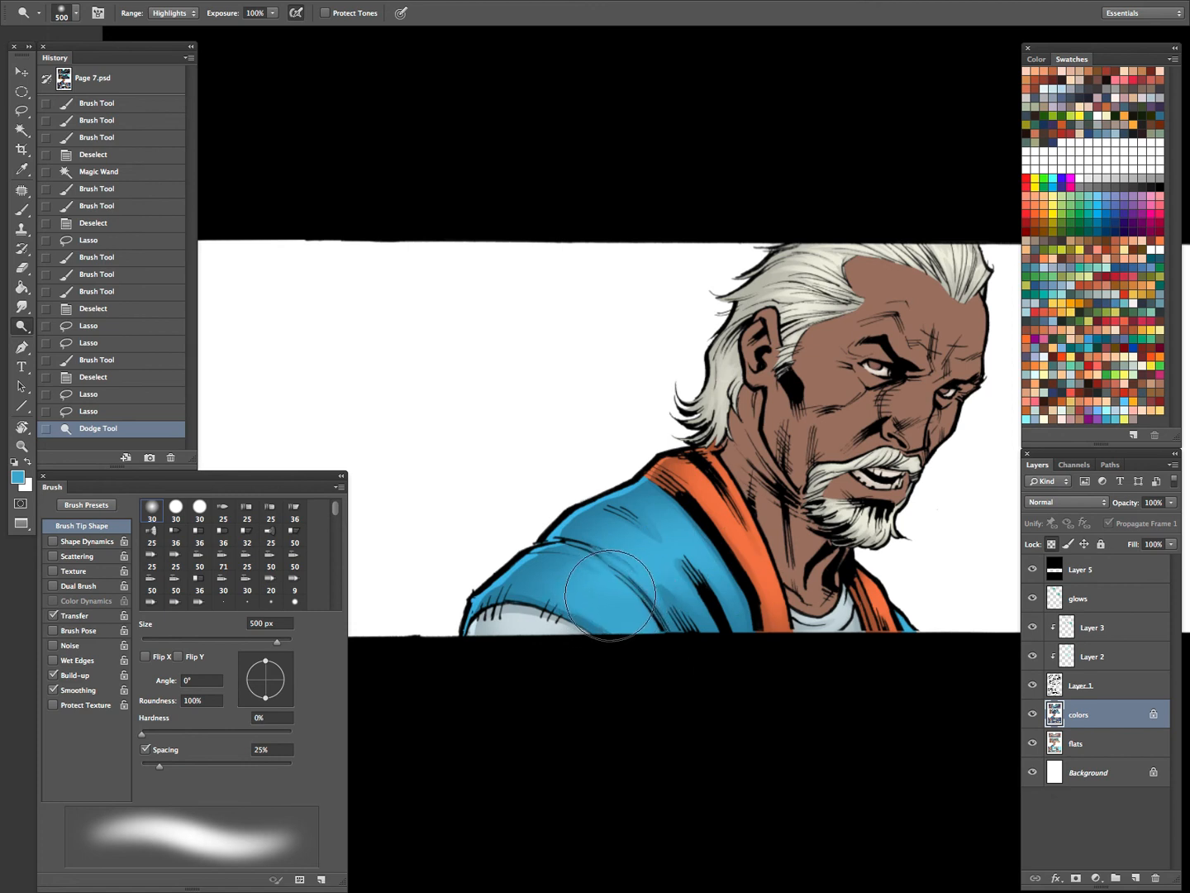
{"action": "key", "text": "ctrl+z"}
{"action": "key", "text": "ctrl+z"}
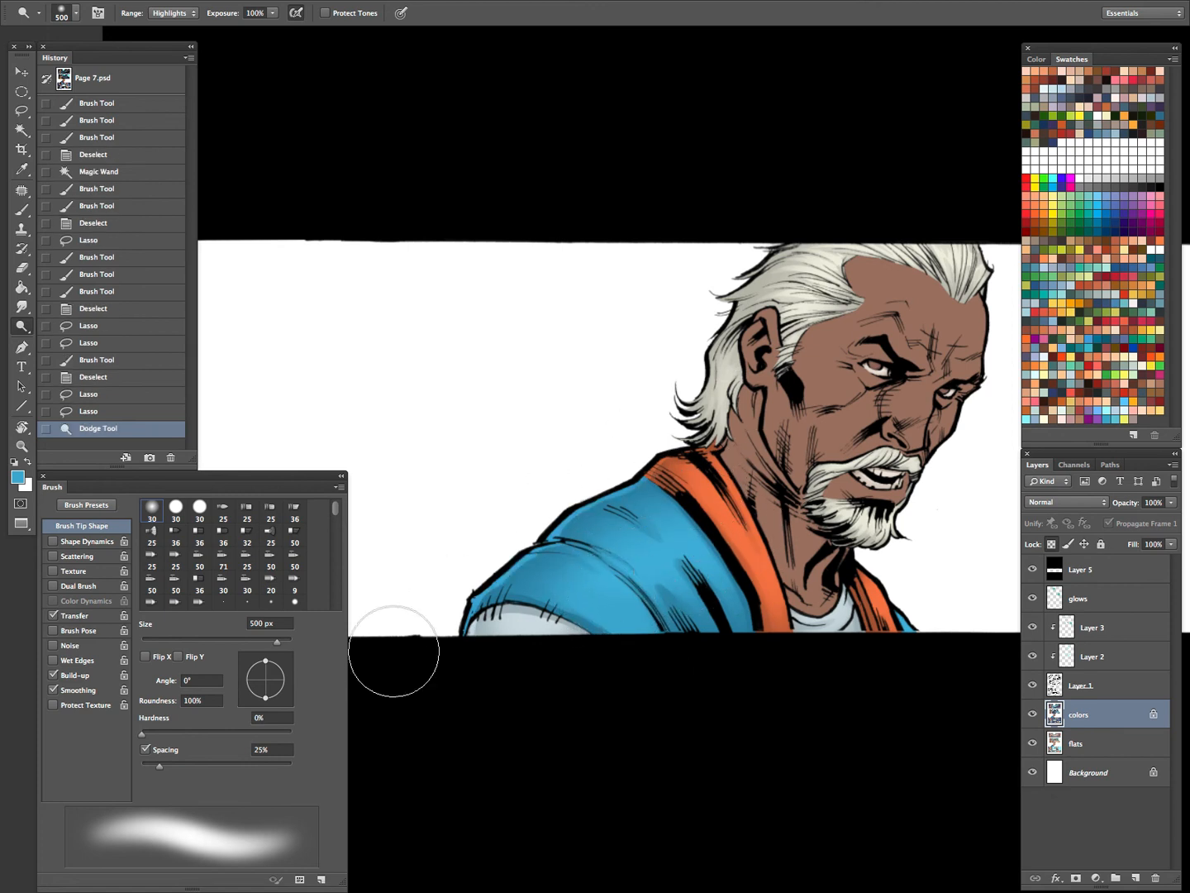
{"action": "left_click_drag", "start_coordinate": [734, 390], "coordinate": [841, 392]}
{"action": "left_click_drag", "start_coordinate": [522, 637], "coordinate": [459, 635]}
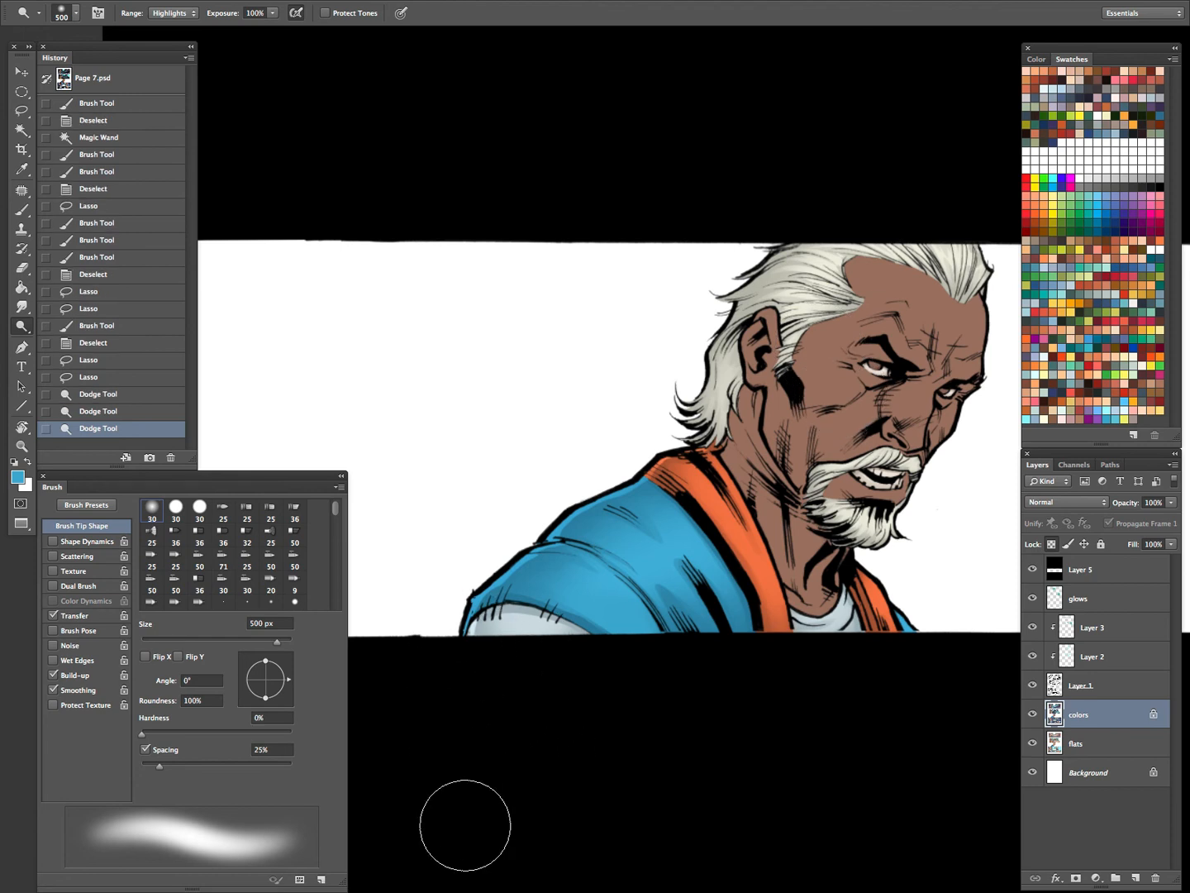
{"action": "left_click_drag", "start_coordinate": [832, 572], "coordinate": [738, 580]}
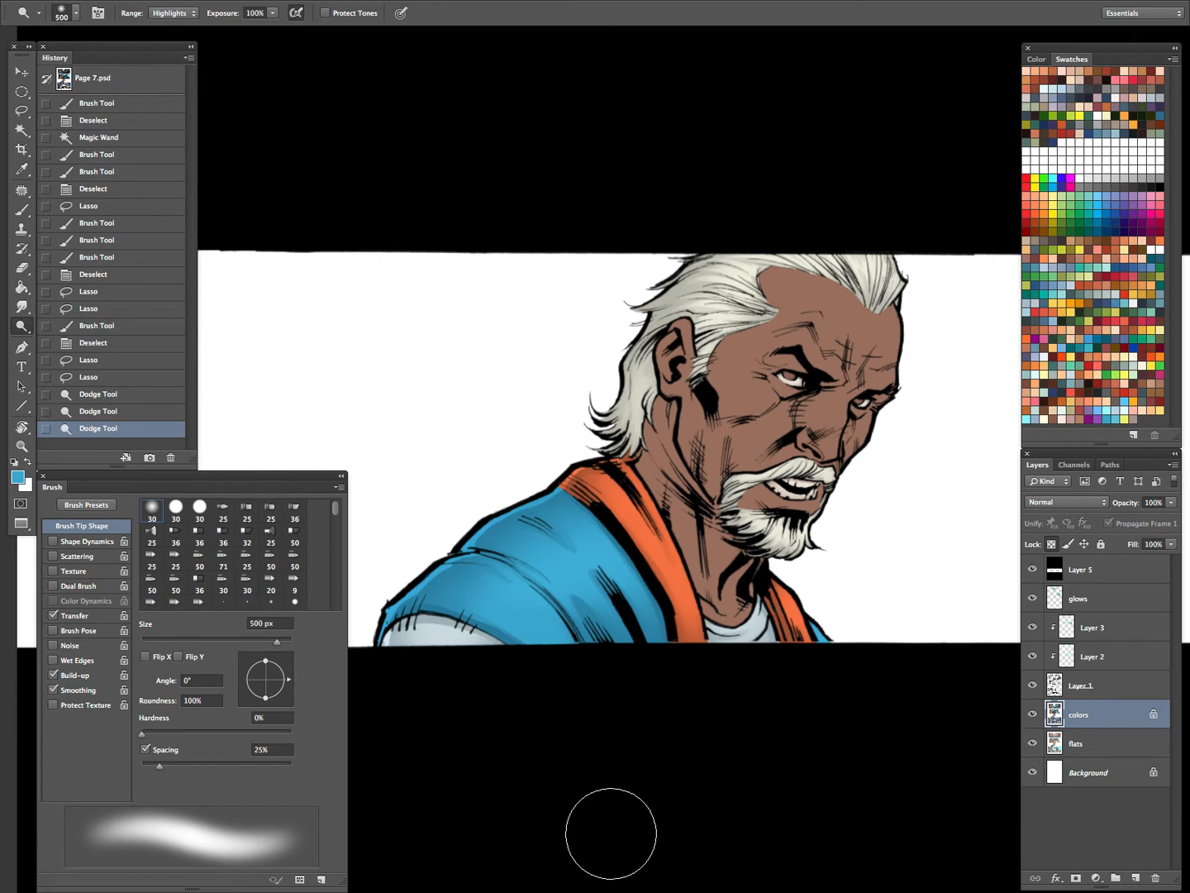
Clear the robe rim selection and lasso thin rim-light shapes along the back edge of the white hair
{"action": "key", "text": "z"}
{"action": "left_click", "coordinate": [674, 376]}
{"action": "left_click_drag", "start_coordinate": [696, 386], "coordinate": [713, 561], "text": "space"}
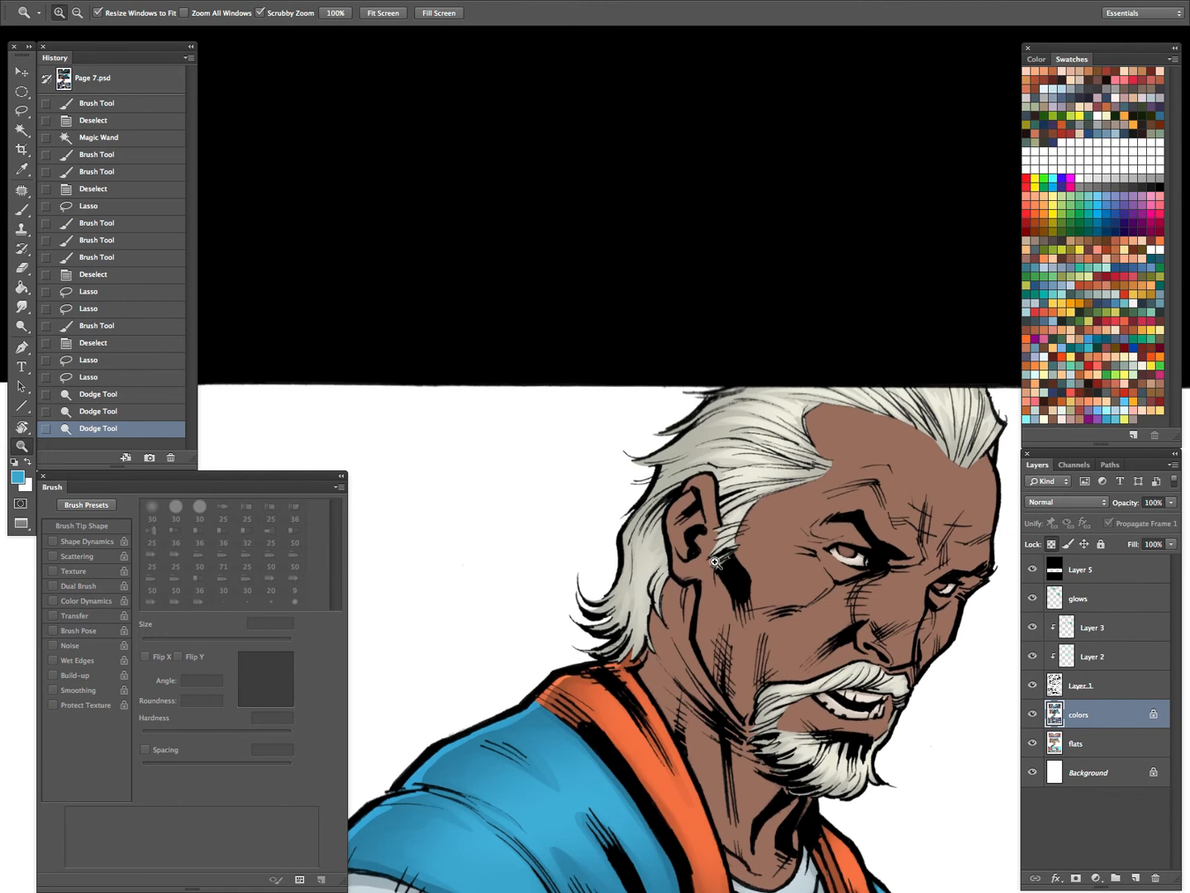
{"action": "key", "text": "l"}
{"action": "key", "text": "ctrl+d"}
{"action": "mouse_move", "coordinate": [735, 400]}
{"action": "left_mouse_down"}
{"action": "mouse_move", "coordinate": [673, 459]}
{"action": "mouse_move", "coordinate": [638, 465]}
{"action": "mouse_move", "coordinate": [733, 402]}
{"action": "mouse_move", "coordinate": [665, 466]}
{"action": "mouse_move", "coordinate": [684, 477]}
{"action": "mouse_move", "coordinate": [630, 517]}
{"action": "mouse_move", "coordinate": [718, 428]}
{"action": "mouse_move", "coordinate": [629, 533]}
{"action": "left_mouse_up"}
{"action": "key", "text": "ctrl+d"}
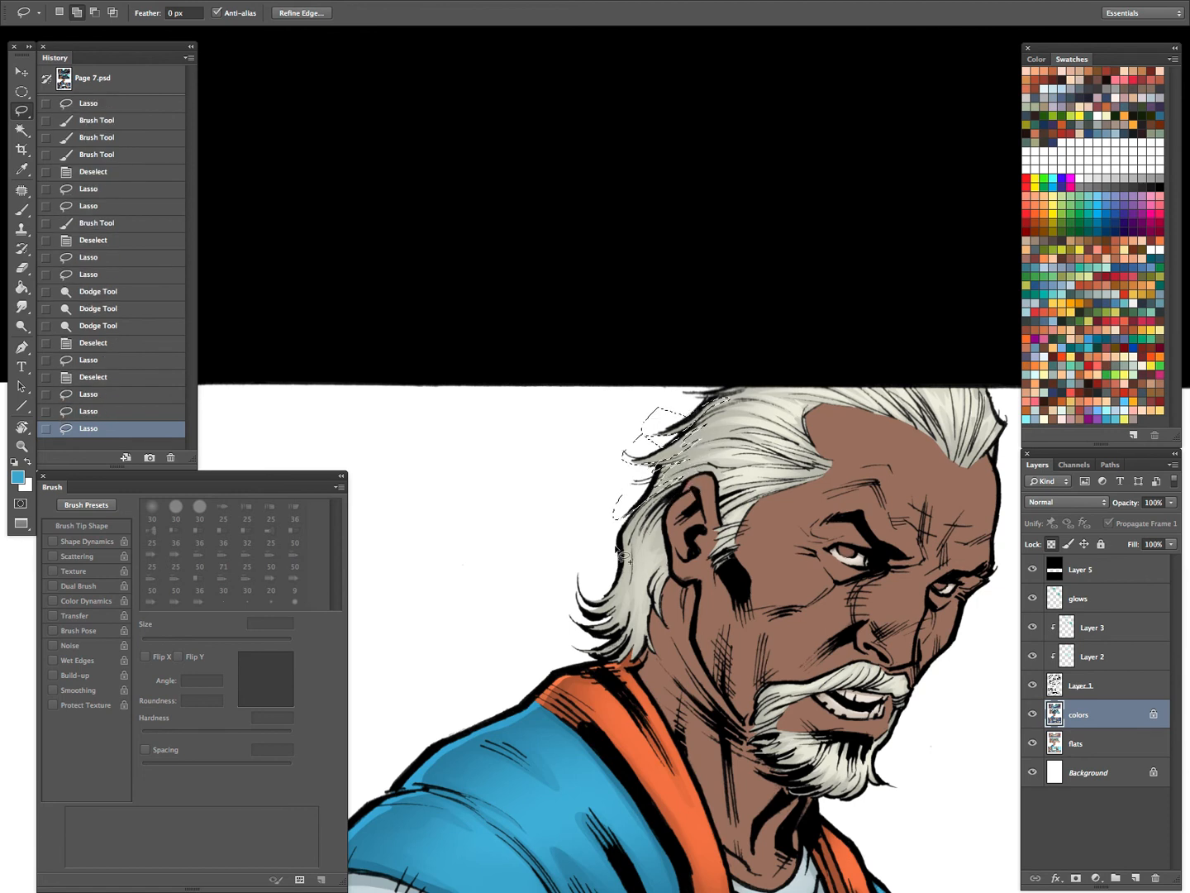
{"action": "mouse_move", "coordinate": [594, 596]}
{"action": "left_mouse_down"}
{"action": "mouse_move", "coordinate": [614, 539]}
{"action": "mouse_move", "coordinate": [618, 607]}
{"action": "mouse_move", "coordinate": [595, 608]}
{"action": "mouse_move", "coordinate": [625, 590]}
{"action": "mouse_move", "coordinate": [588, 594]}
{"action": "mouse_move", "coordinate": [620, 624]}
{"action": "mouse_move", "coordinate": [593, 632]}
{"action": "mouse_move", "coordinate": [590, 649]}
{"action": "mouse_move", "coordinate": [625, 642]}
{"action": "mouse_move", "coordinate": [570, 649]}
{"action": "left_mouse_up"}
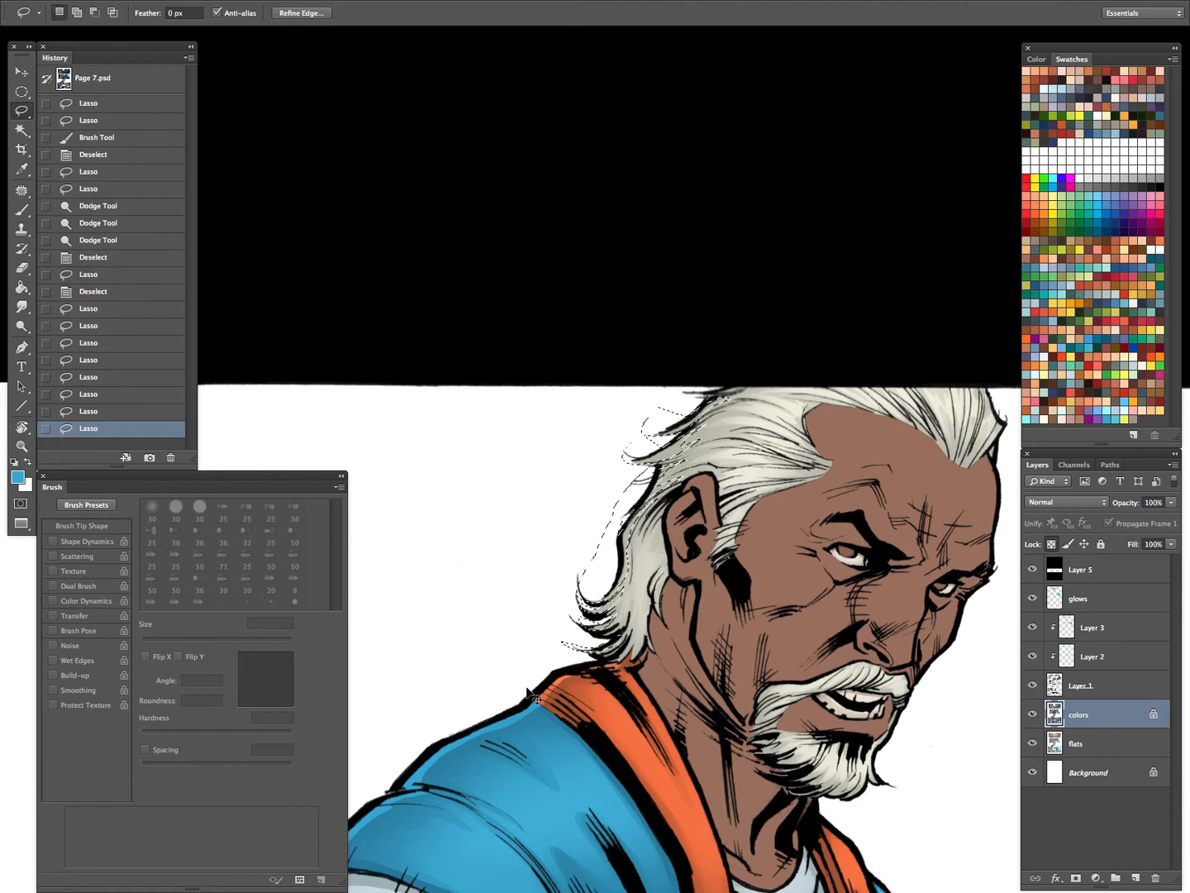
Hide the selection edges, dodge the lassoed hair rim with the 500 px brush, and deselect
{"action": "key", "text": "o"}
{"action": "key", "text": "super+h"}
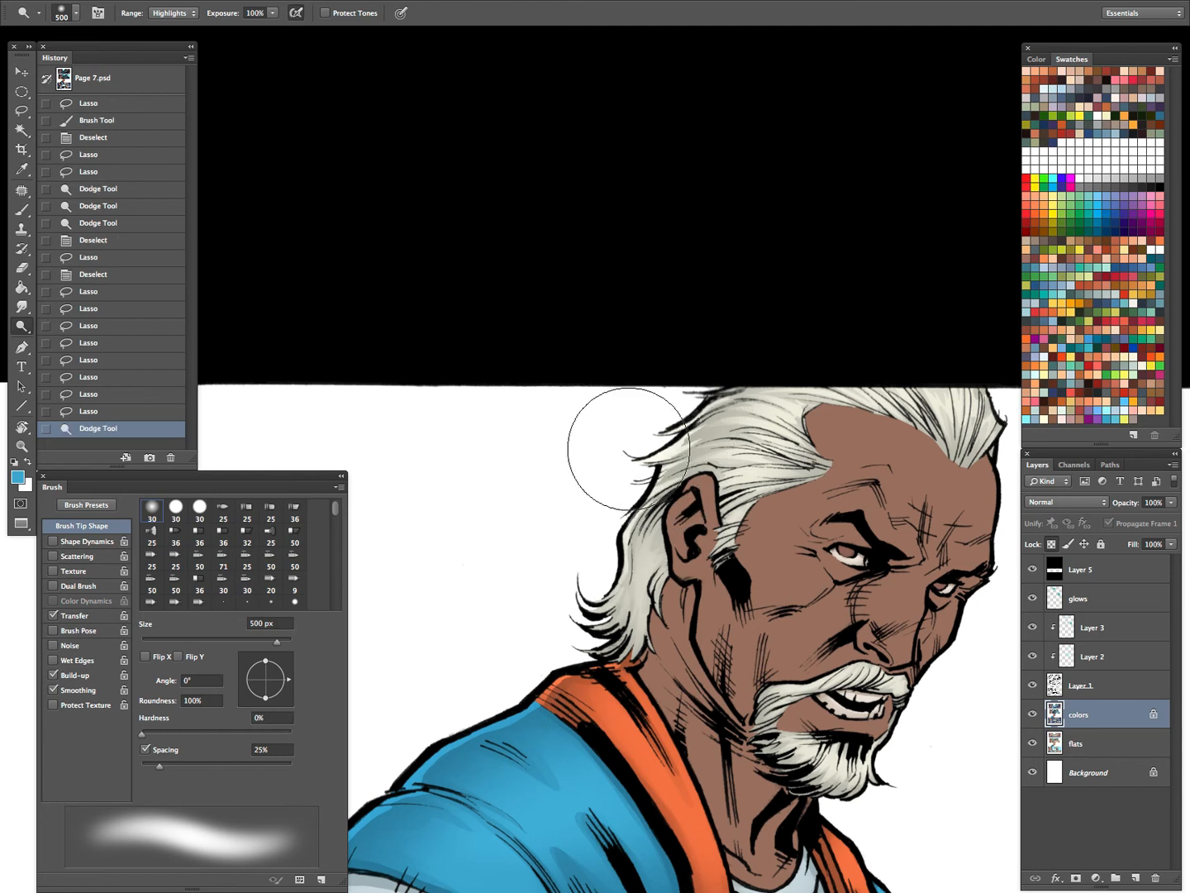
{"action": "mouse_move", "coordinate": [521, 663]}
{"action": "left_mouse_down"}
{"action": "mouse_move", "coordinate": [593, 500]}
{"action": "mouse_move", "coordinate": [544, 571]}
{"action": "mouse_move", "coordinate": [518, 707]}
{"action": "left_mouse_up"}
{"action": "left_click_drag", "start_coordinate": [787, 658], "coordinate": [650, 494]}
{"action": "key", "text": "z"}
{"action": "left_click_drag", "start_coordinate": [737, 501], "coordinate": [679, 589]}
{"action": "key", "text": "super+d"}
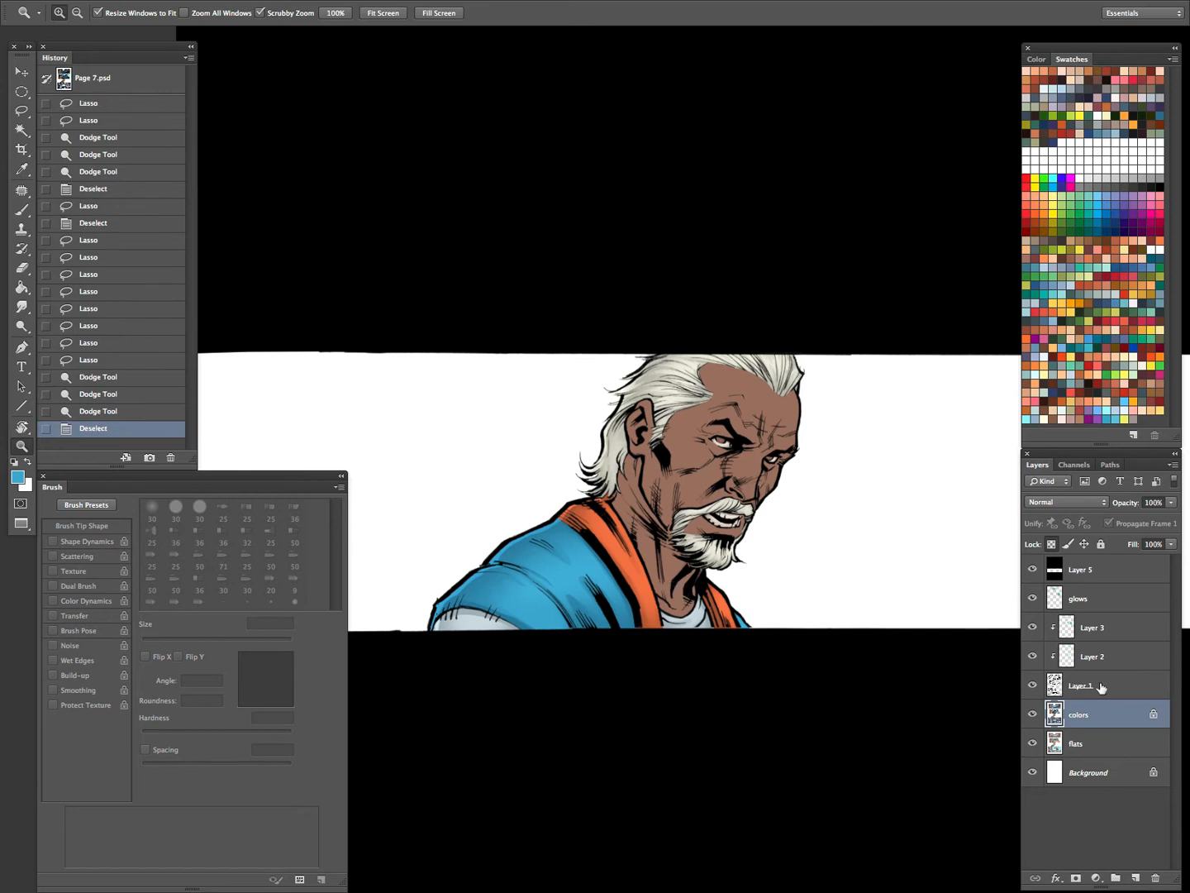
Select the irises of both eyes with the Magic Wand on the flats layer
{"action": "left_click", "coordinate": [1090, 741]}
{"action": "key", "text": "w"}
{"action": "left_click", "coordinate": [750, 403]}
{"action": "key", "text": "super+d"}
{"action": "key", "text": "z"}
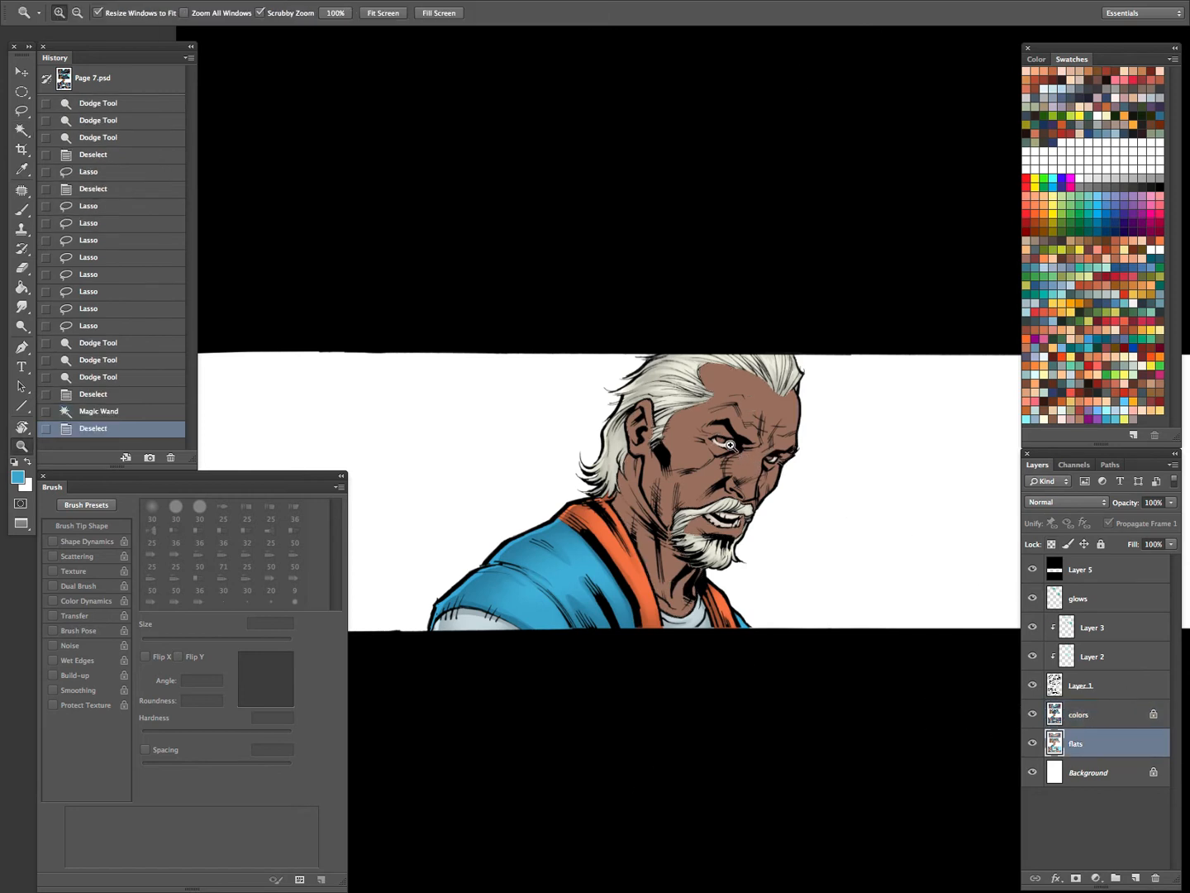
{"action": "left_click", "coordinate": [720, 440]}
{"action": "key", "text": "w"}
{"action": "left_click", "coordinate": [718, 438]}
{"action": "key", "text": "z"}
{"action": "left_click_drag", "start_coordinate": [742, 531], "coordinate": [735, 653]}
{"action": "left_click_drag", "start_coordinate": [833, 530], "coordinate": [704, 296]}
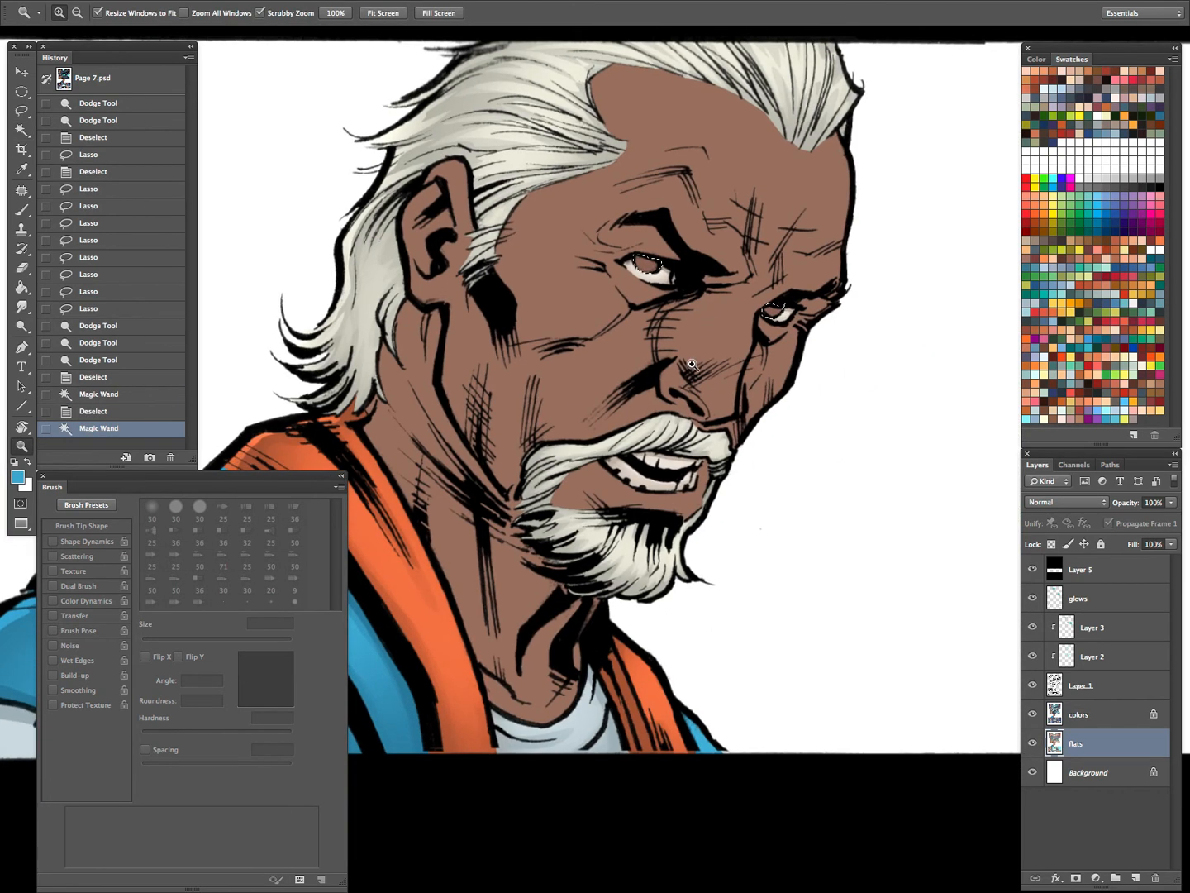
Hide the selection edges and fill both irises with a dark green swatch on the colors layer
{"action": "key", "text": "super+h"}
{"action": "key", "text": "i"}
{"action": "key", "text": "super+u"}
{"action": "left_click", "coordinate": [1121, 309]}
{"action": "left_click", "coordinate": [1160, 164]}
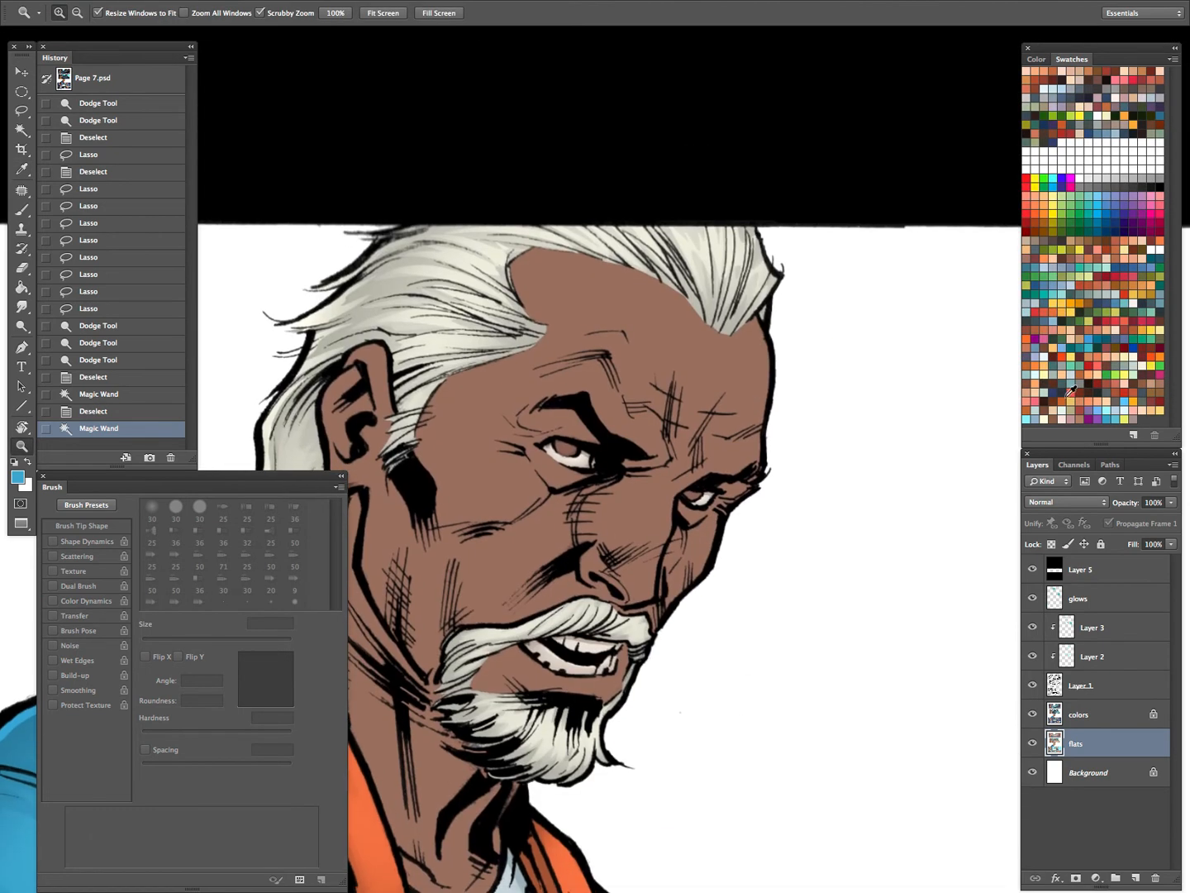
{"action": "left_click", "coordinate": [1037, 123]}
{"action": "key", "text": "alt+BackSpace"}
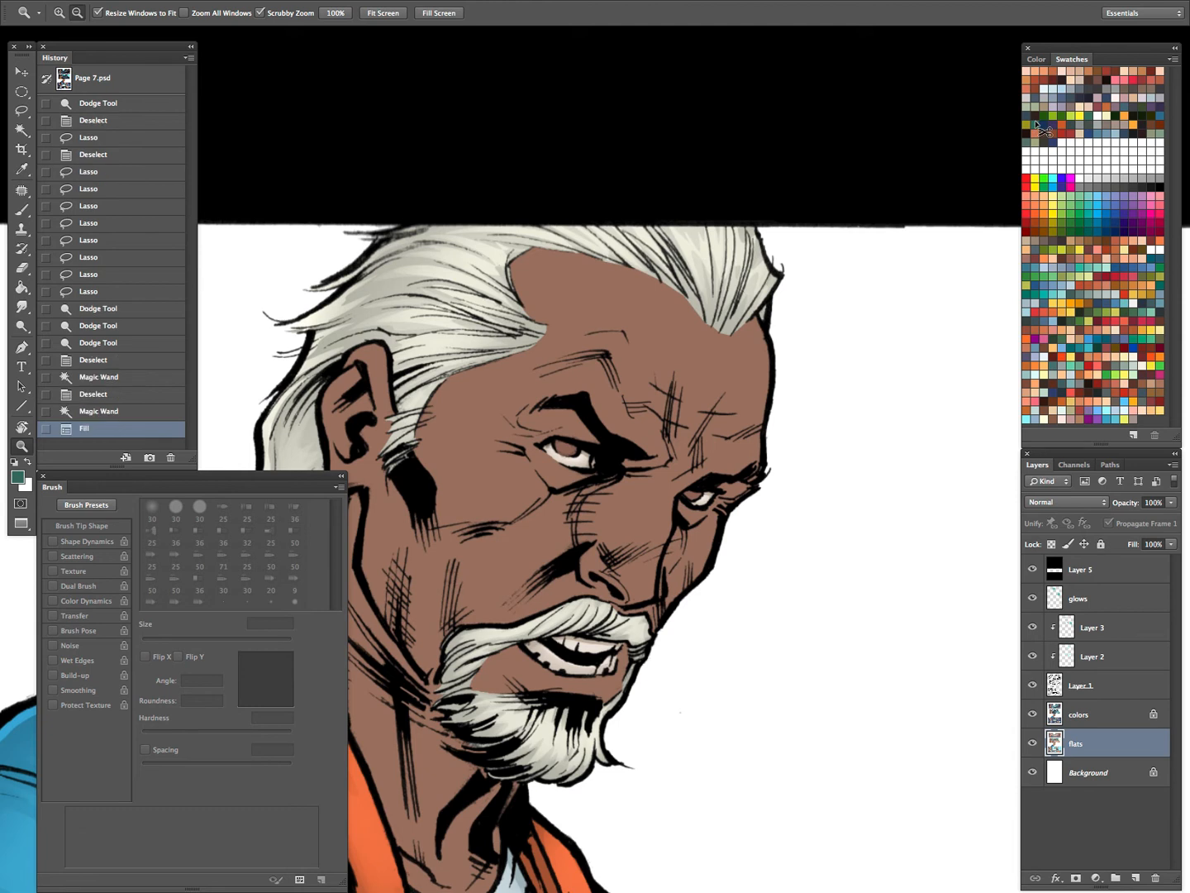
{"action": "key", "text": "super+z"}
{"action": "left_click", "coordinate": [1083, 716]}
{"action": "key", "text": "alt+BackSpace"}
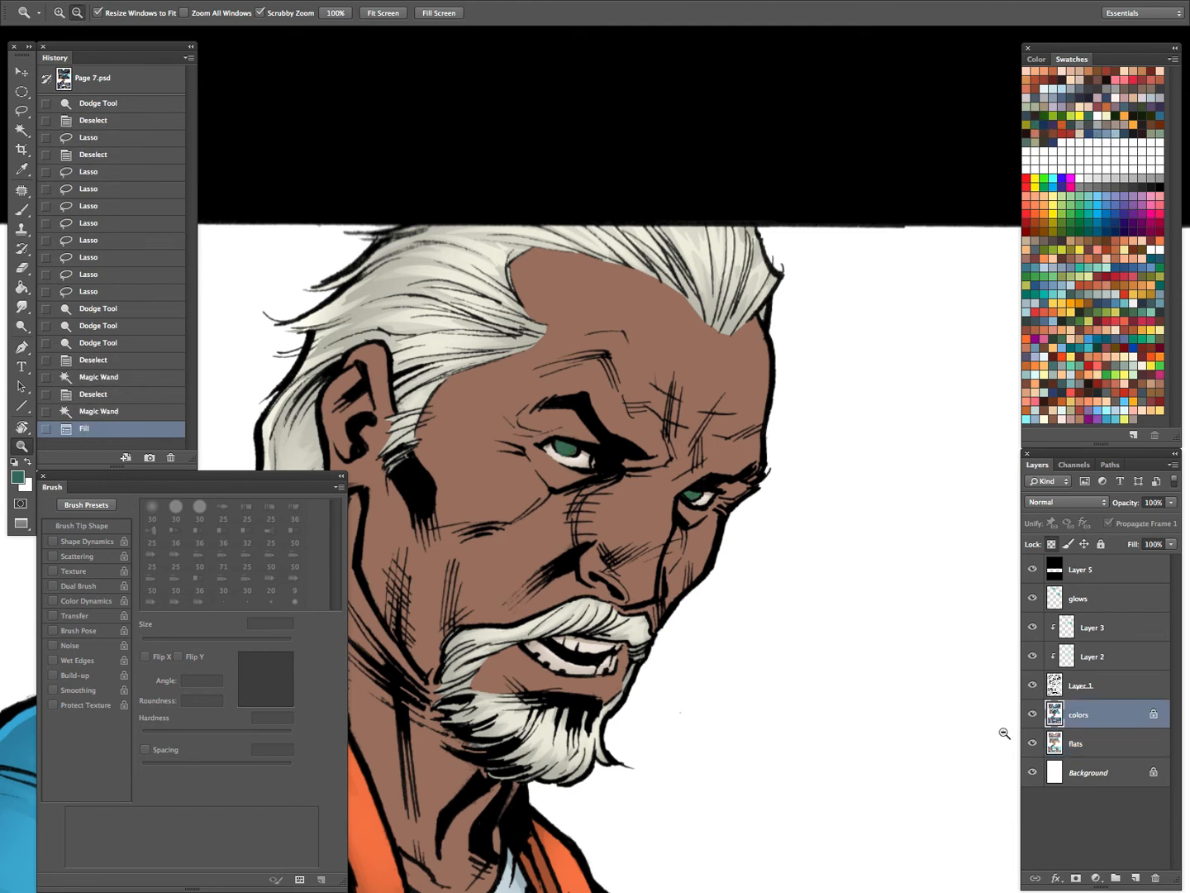
Frame the eyes closely and reduce the soft brush to 60 px
{"action": "left_click", "coordinate": [686, 524]}
{"action": "left_click_drag", "start_coordinate": [701, 510], "coordinate": [727, 588]}
{"action": "key", "text": "b"}
{"action": "key", "text": "z"}
{"action": "left_click", "coordinate": [671, 545]}
{"action": "key", "text": "b"}
{"action": "key", "text": "bracketleft"}
{"action": "key", "text": "bracketleft"}
{"action": "key", "text": "bracketleft"}
{"action": "key", "text": "bracketleft"}
{"action": "key", "text": "bracketleft"}
{"action": "key", "text": "bracketleft"}
{"action": "key", "text": "bracketleft"}
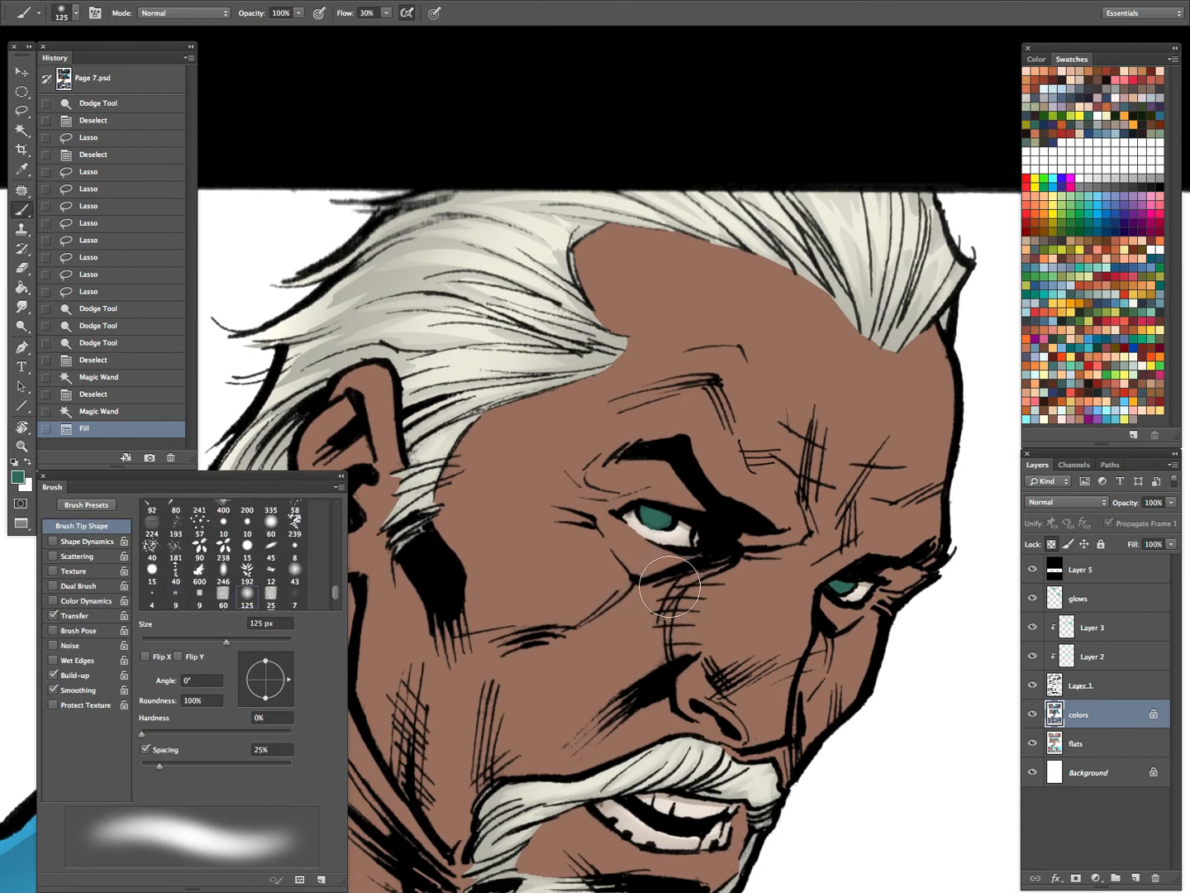
{"action": "key", "text": "bracketleft"}
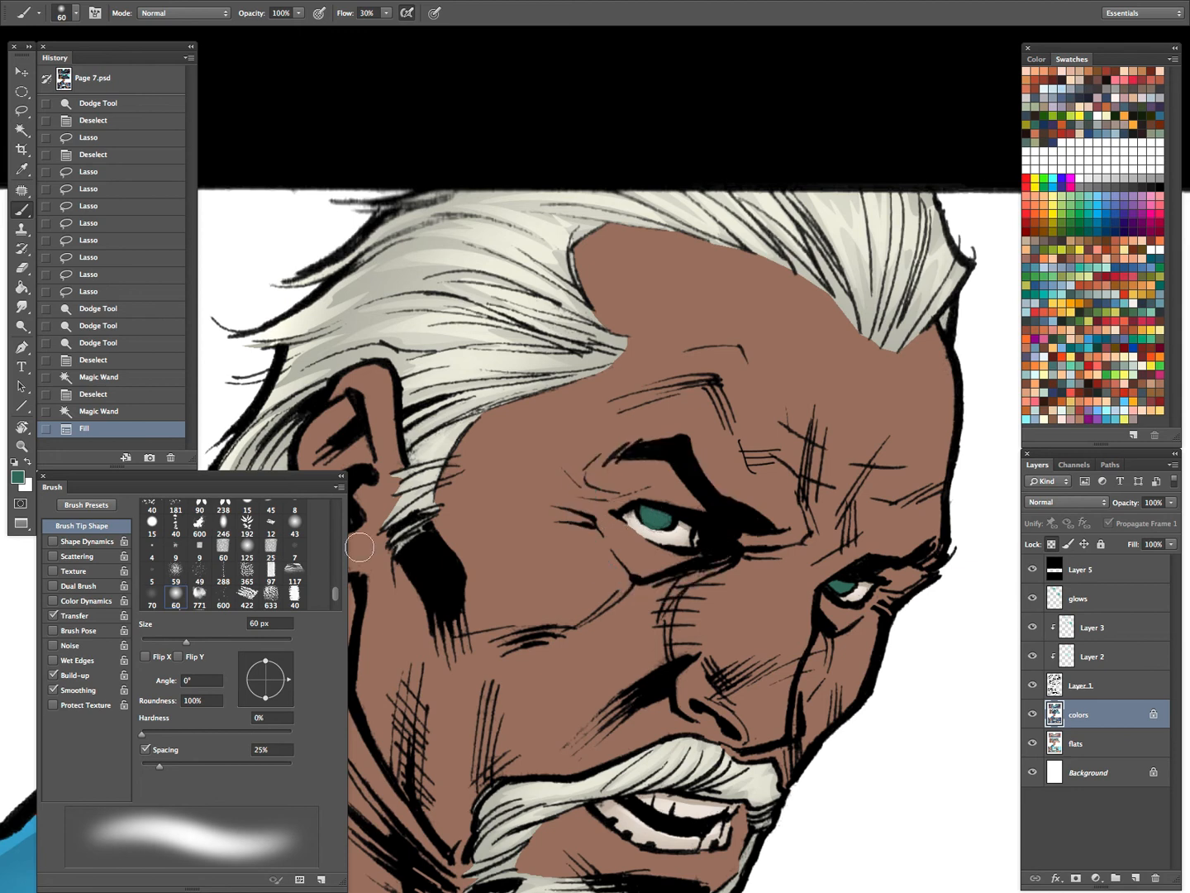
Set the foreground colour to a lighter green, #44907e, and reduce the soft brush to 25 px for the irises
{"action": "left_click", "coordinate": [19, 479]}
{"action": "left_click_drag", "start_coordinate": [380, 269], "coordinate": [368, 239]}
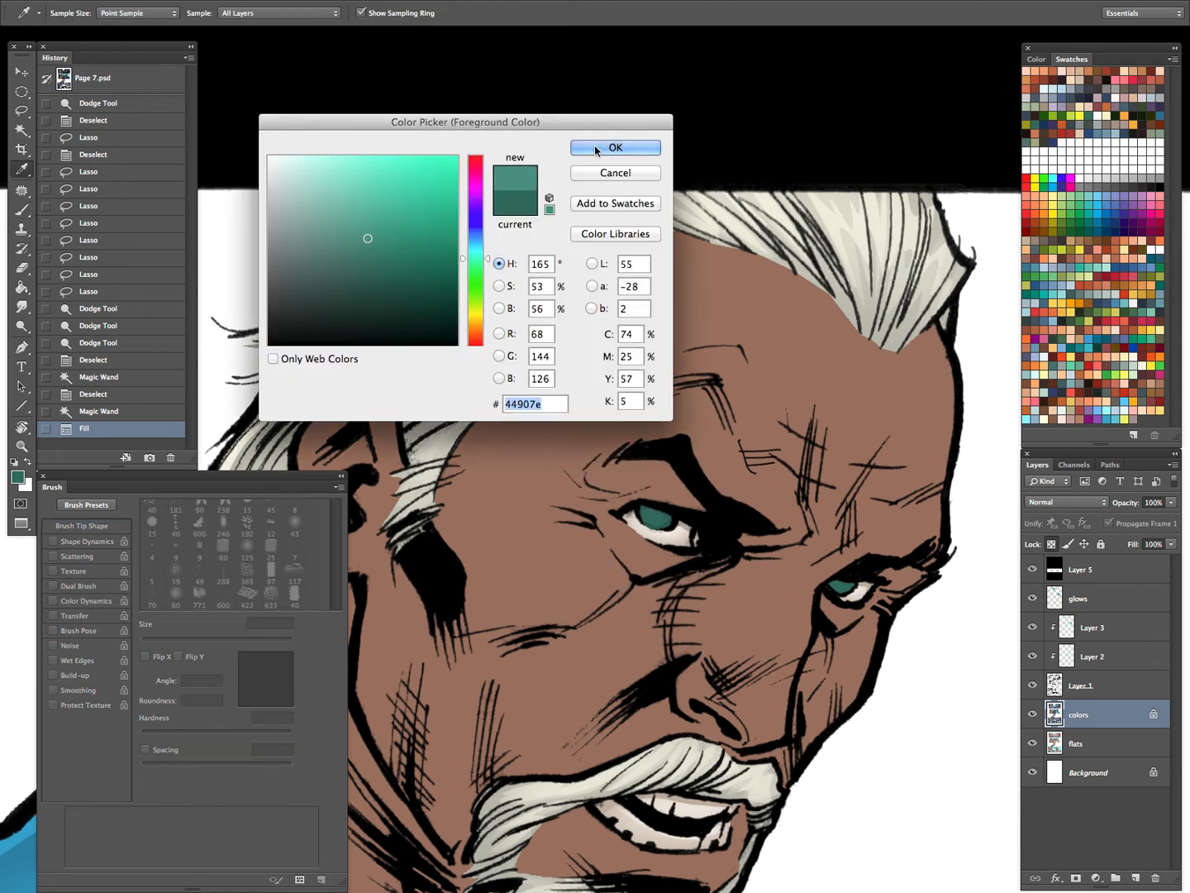
{"action": "left_click", "coordinate": [596, 148]}
{"action": "key", "text": "bracketleft"}
{"action": "key", "text": "bracketleft"}
{"action": "key", "text": "bracketleft"}
{"action": "key", "text": "bracketleft"}
{"action": "key", "text": "bracketleft"}
{"action": "key", "text": "bracketleft"}
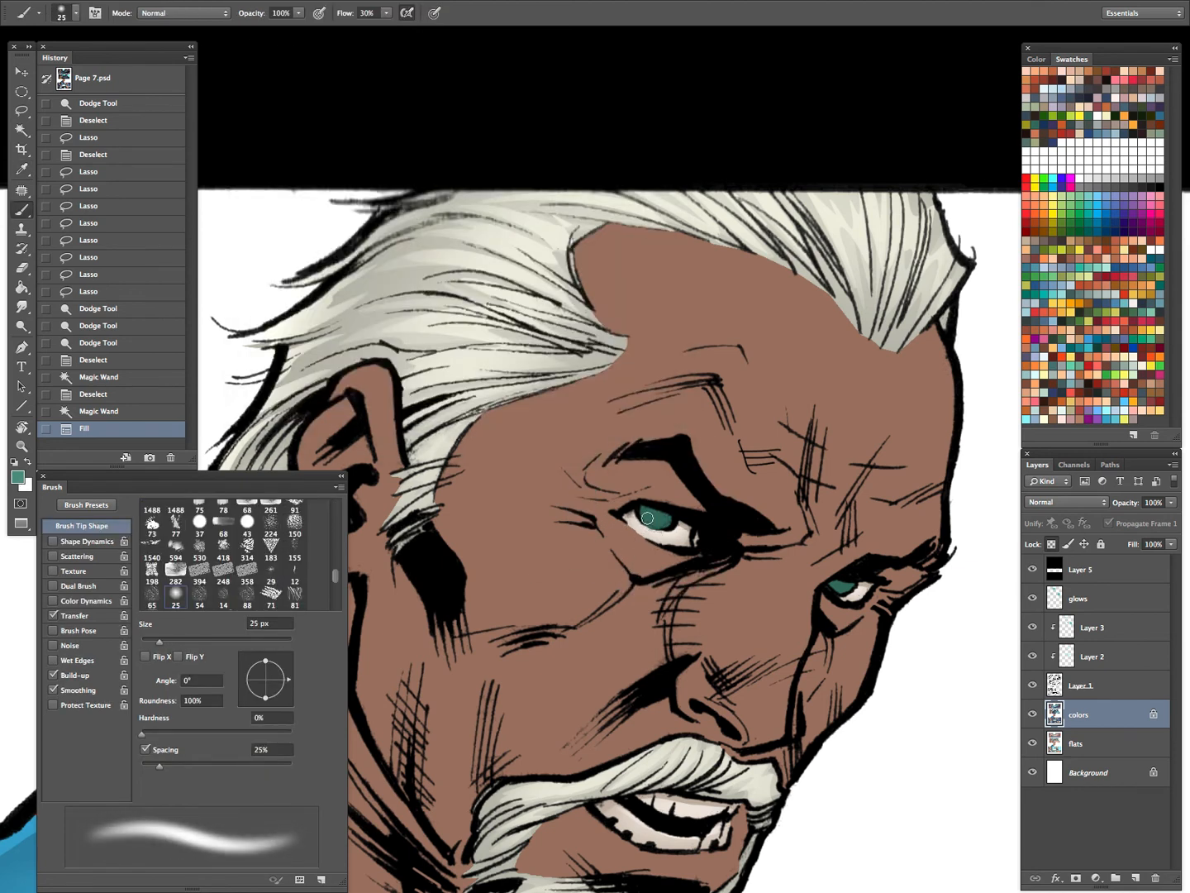
Brush lighter green softly into both irises, using a 15 px brush for the far eye, and deselect
{"action": "left_click_drag", "start_coordinate": [646, 517], "coordinate": [663, 525]}
{"action": "left_click_drag", "start_coordinate": [650, 521], "coordinate": [665, 524]}
{"action": "key", "text": "bracketleft"}
{"action": "key", "text": "bracketleft"}
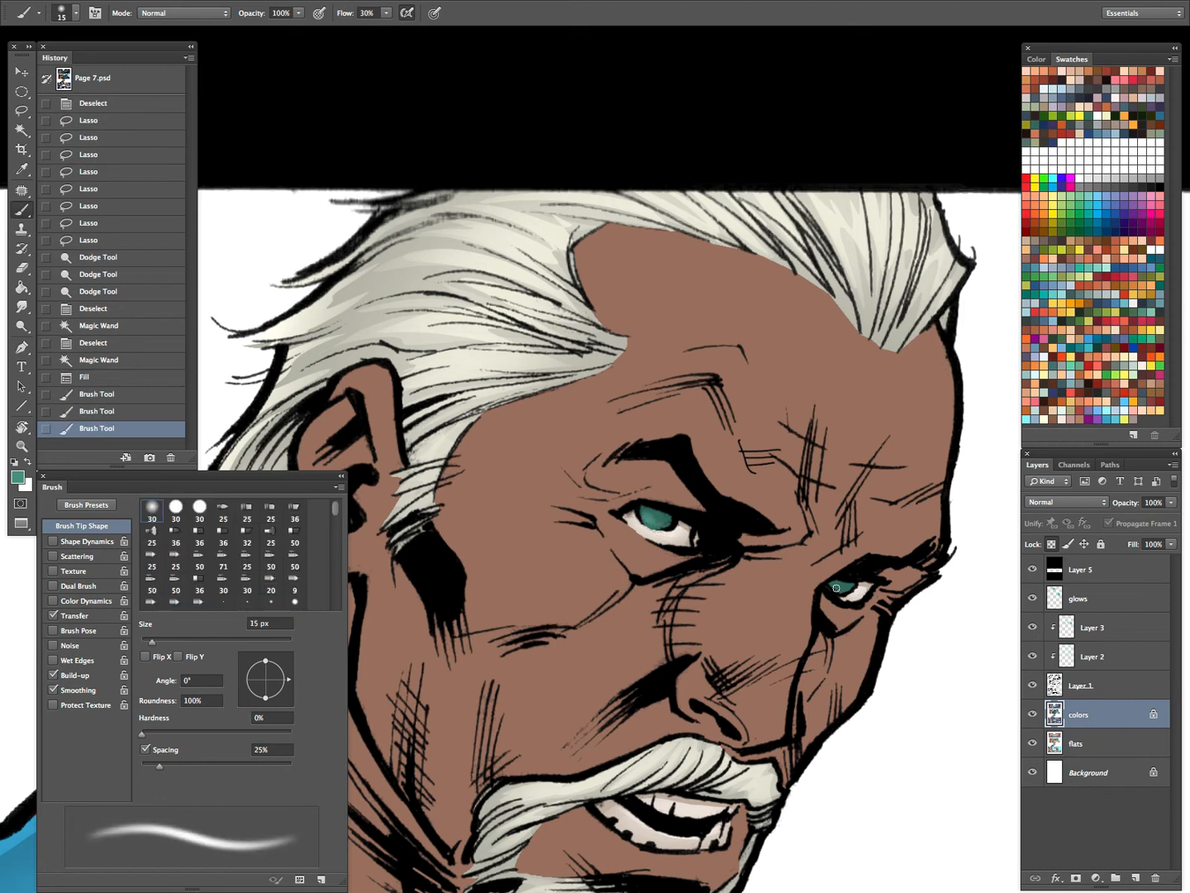
{"action": "left_click_drag", "start_coordinate": [837, 590], "coordinate": [852, 589]}
{"action": "key", "text": "ctrl+d"}
Lasso smaller areas inside both irises and lighten them with a 20 px soft brush
{"action": "key", "text": "l"}
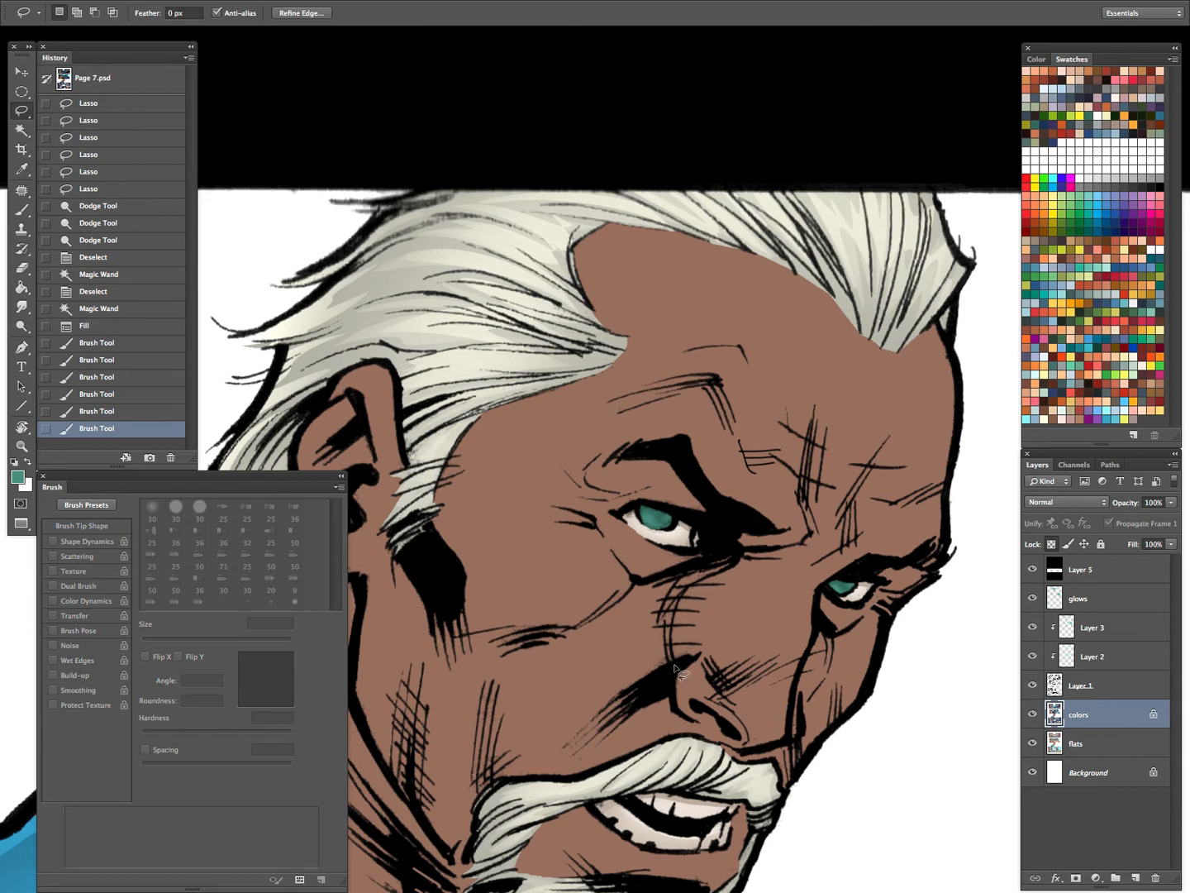
{"action": "mouse_move", "coordinate": [643, 516]}
{"action": "left_mouse_down"}
{"action": "mouse_move", "coordinate": [705, 549]}
{"action": "mouse_move", "coordinate": [654, 496]}
{"action": "mouse_move", "coordinate": [643, 517]}
{"action": "mouse_move", "coordinate": [658, 527]}
{"action": "mouse_move", "coordinate": [640, 506]}
{"action": "left_mouse_up"}
{"action": "key", "text": "ctrl+d"}
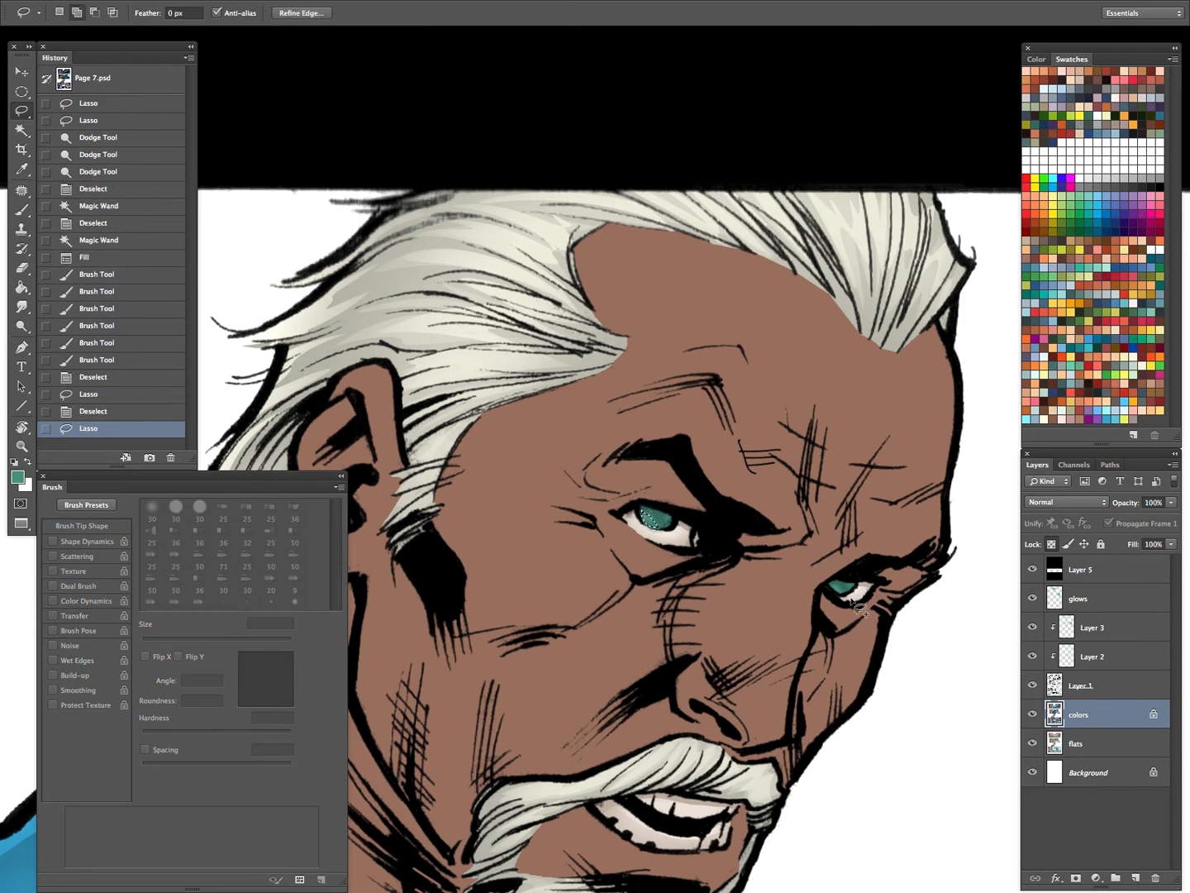
{"action": "left_click_drag", "start_coordinate": [841, 589], "coordinate": [840, 572]}
{"action": "key", "text": "b"}
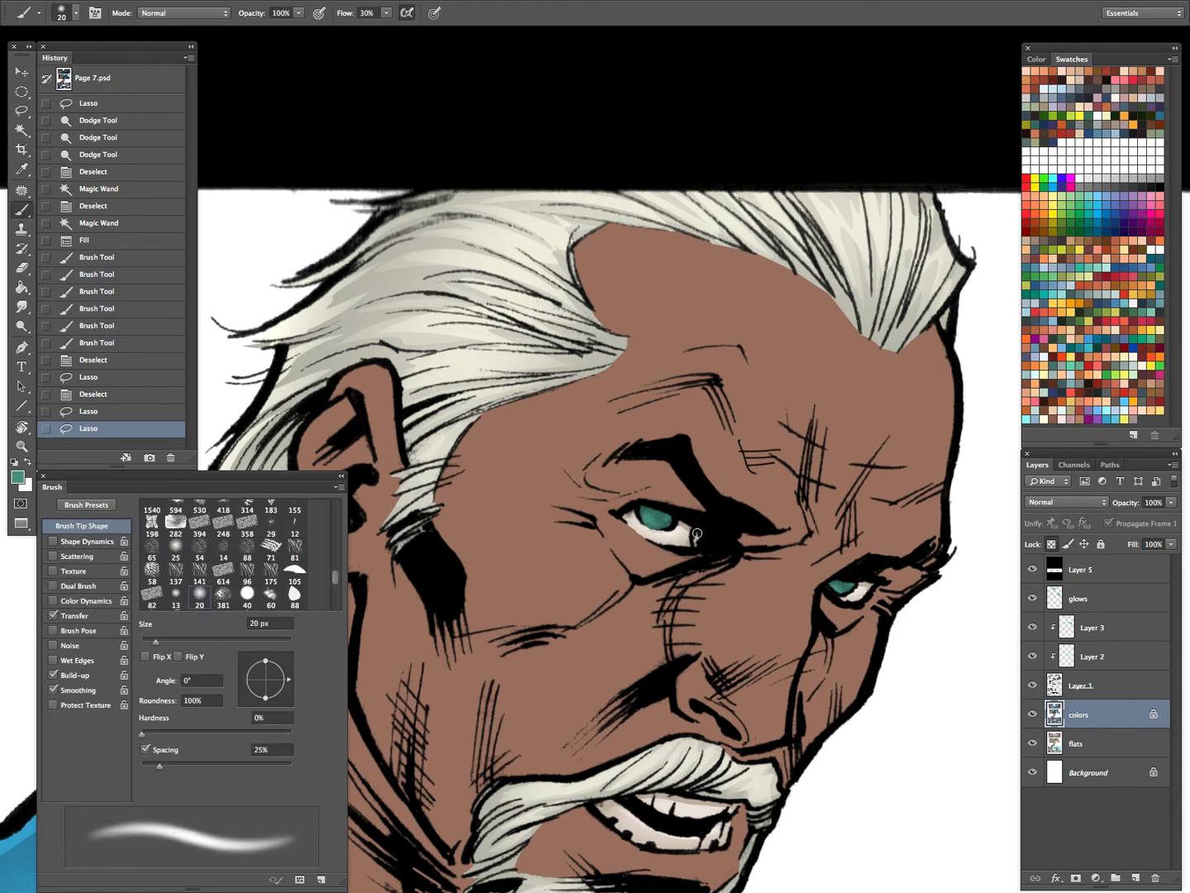
{"action": "left_click_drag", "start_coordinate": [651, 524], "coordinate": [664, 519]}
{"action": "left_click_drag", "start_coordinate": [666, 522], "coordinate": [684, 540]}
{"action": "left_click_drag", "start_coordinate": [844, 604], "coordinate": [827, 600]}
Set the foreground to a brighter green and brush it into both selected iris areas at 25 px
{"action": "left_click", "coordinate": [18, 477]}
{"action": "left_click_drag", "start_coordinate": [364, 241], "coordinate": [362, 212]}
{"action": "left_click", "coordinate": [616, 148]}
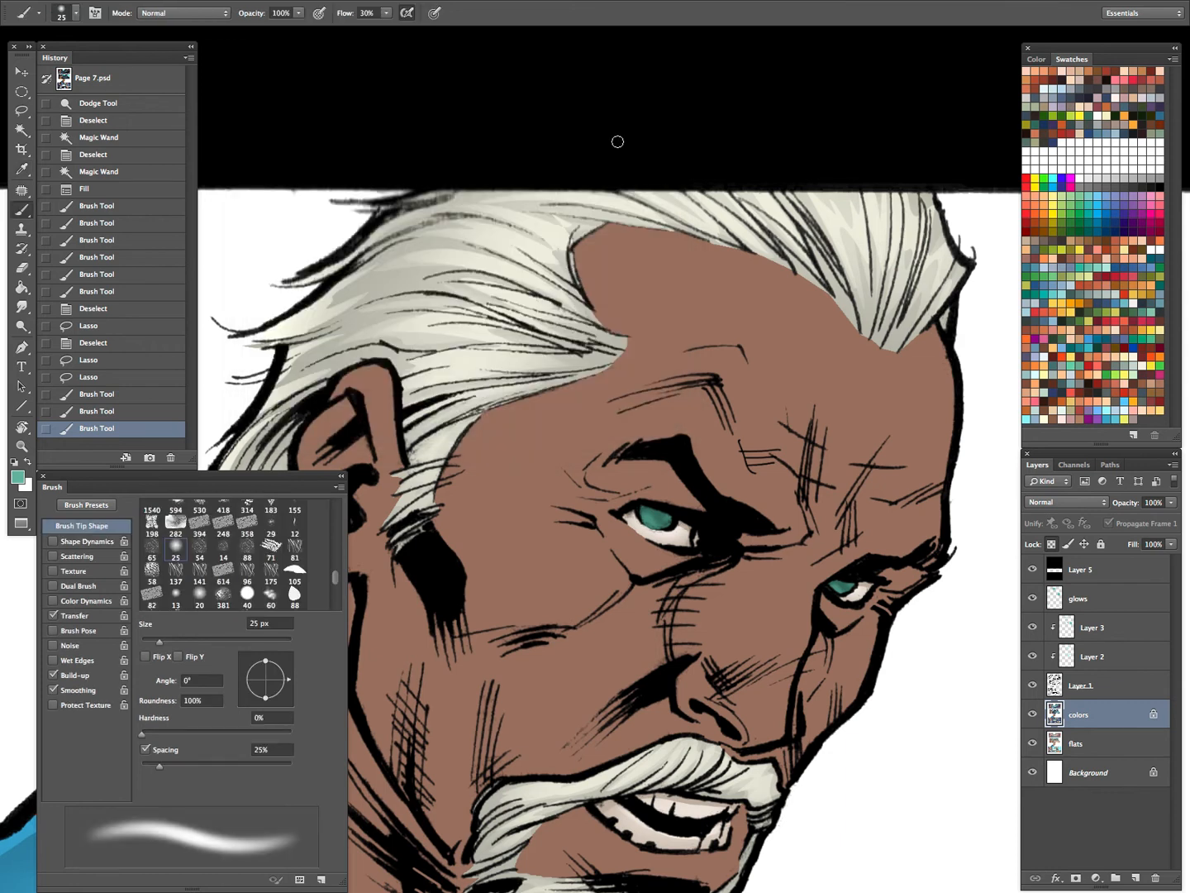
{"action": "left_click_drag", "start_coordinate": [643, 520], "coordinate": [666, 533]}
{"action": "left_click_drag", "start_coordinate": [834, 588], "coordinate": [843, 589]}
Lasso small highlight areas at the edges of both irises, brush them with the bright green, and deselect
{"action": "key", "text": "l"}
{"action": "key", "text": "ctrl+d"}
{"action": "left_click_drag", "start_coordinate": [676, 524], "coordinate": [698, 512]}
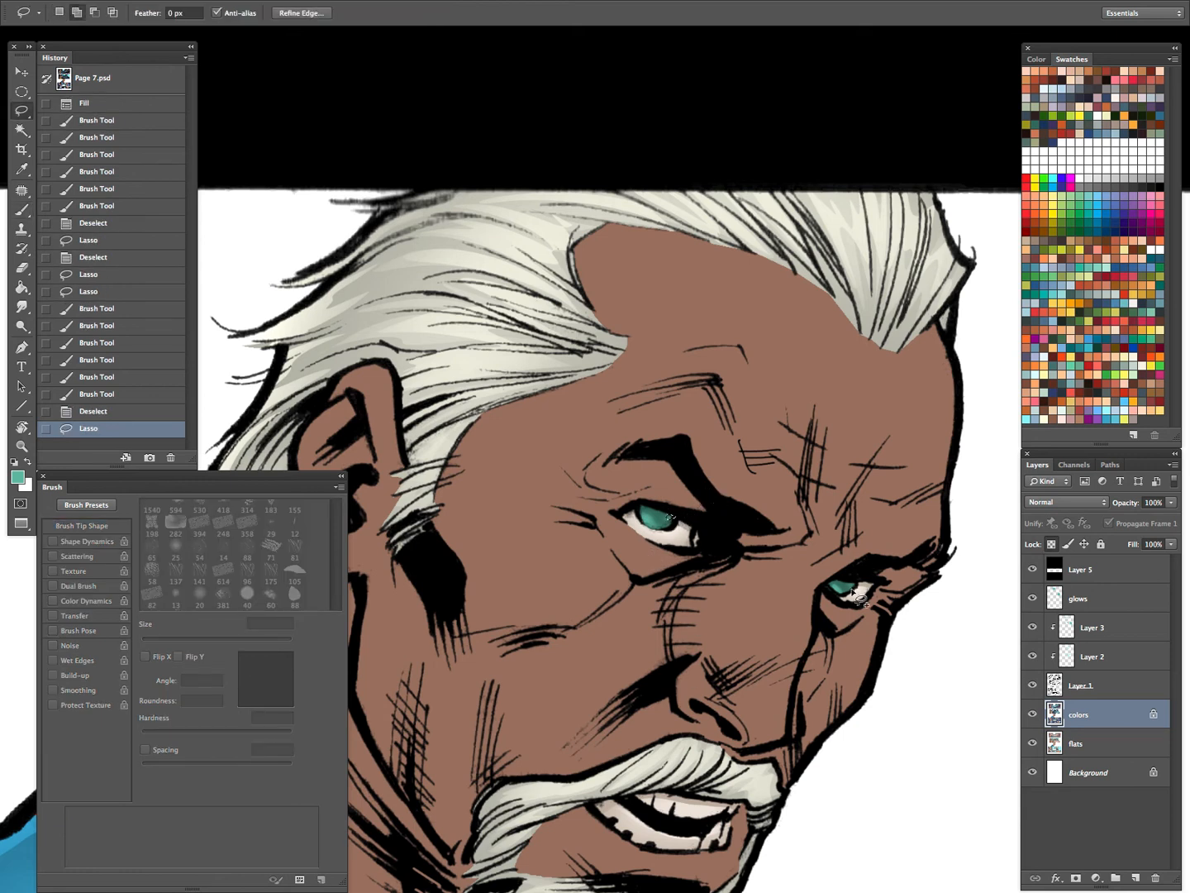
{"action": "mouse_move", "coordinate": [876, 570]}
{"action": "left_mouse_down"}
{"action": "mouse_move", "coordinate": [901, 546]}
{"action": "mouse_move", "coordinate": [845, 533]}
{"action": "left_mouse_up"}
{"action": "key", "text": "b"}
{"action": "left_click_drag", "start_coordinate": [674, 517], "coordinate": [671, 523]}
{"action": "left_click_drag", "start_coordinate": [855, 584], "coordinate": [859, 583]}
{"action": "key", "text": "z"}
{"action": "left_click_drag", "start_coordinate": [817, 635], "coordinate": [724, 725]}
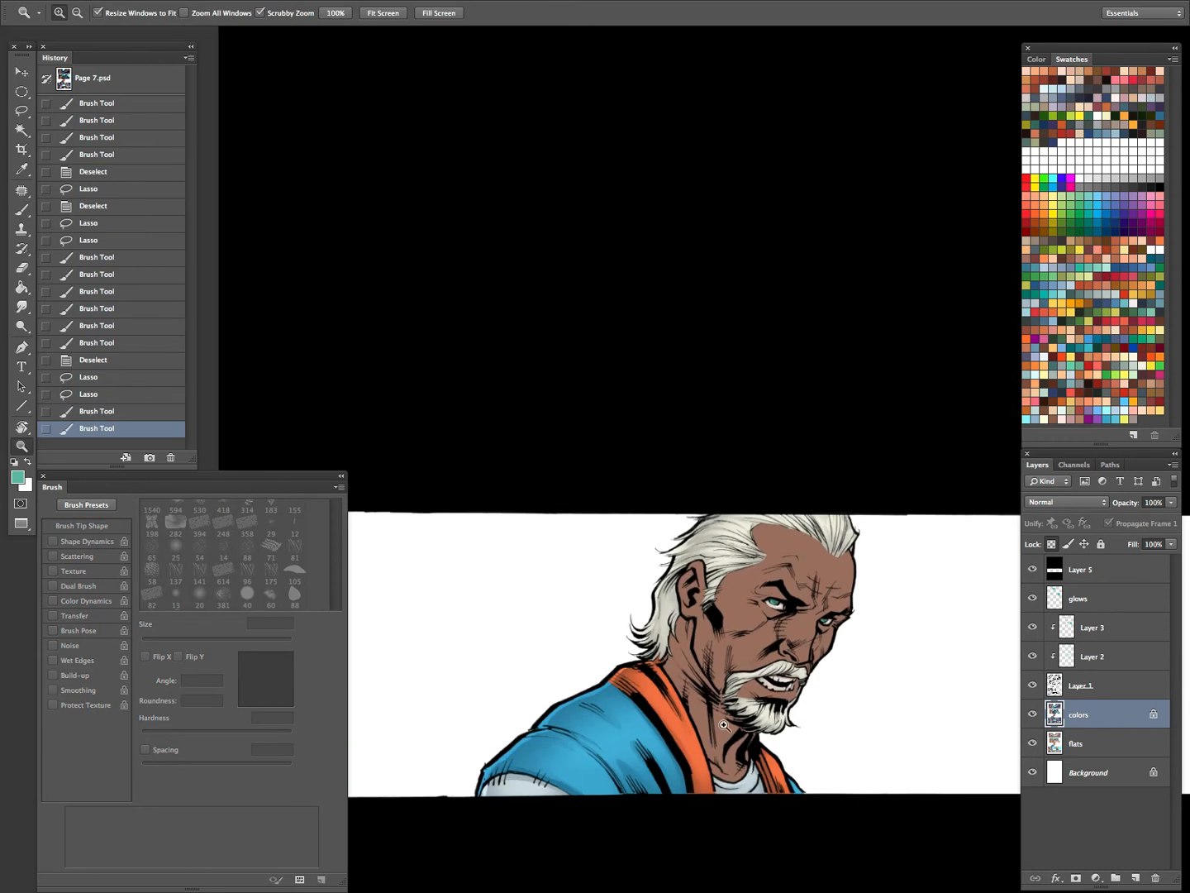
{"action": "left_click", "coordinate": [818, 614]}
{"action": "key", "text": "ctrl+d"}
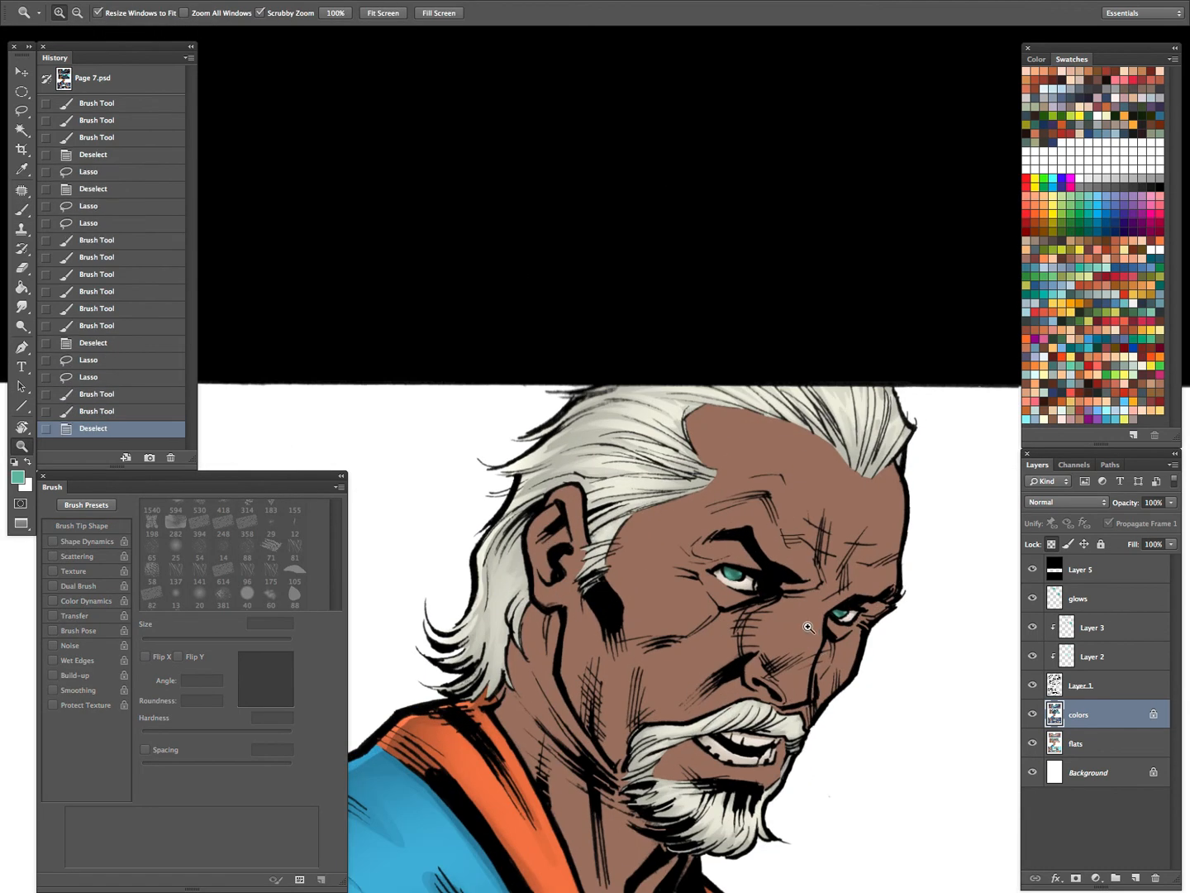
Lasso the inner corner of the near eye's white and darken it with Hue/Saturation at lightness -36
{"action": "left_click", "coordinate": [808, 635]}
{"action": "key", "text": "l"}
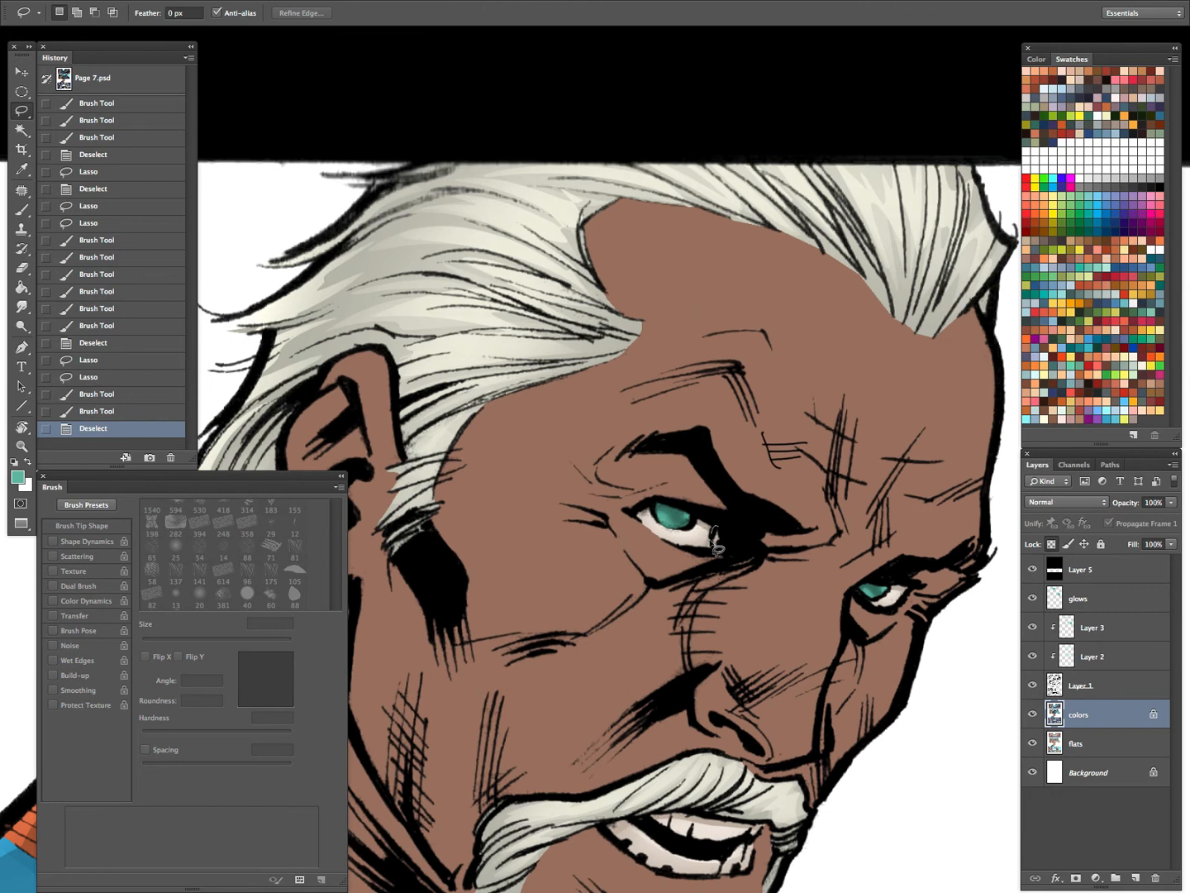
{"action": "left_click_drag", "start_coordinate": [723, 529], "coordinate": [721, 522]}
{"action": "key", "text": "ctrl+u"}
{"action": "left_click_drag", "start_coordinate": [977, 293], "coordinate": [950, 295]}
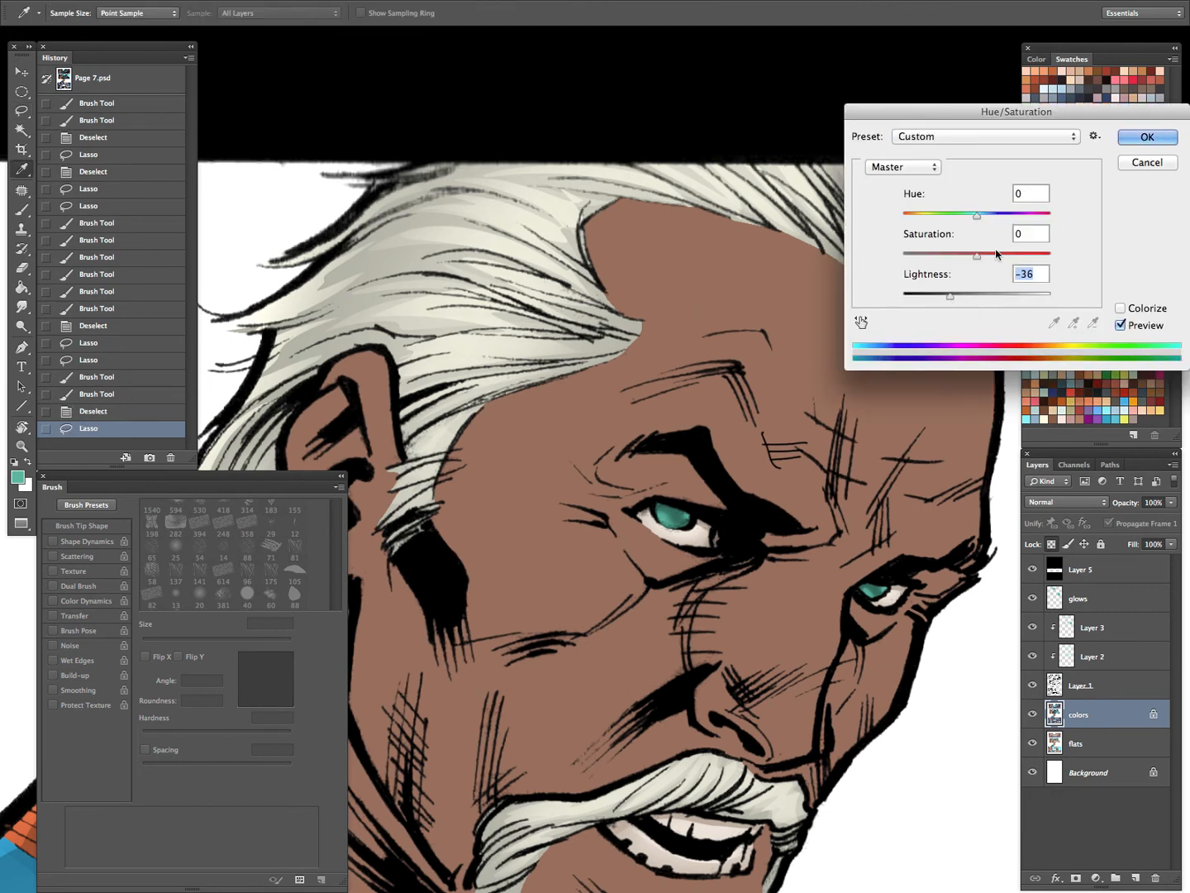
{"action": "left_click", "coordinate": [1145, 140]}
Shift the selected eye-corner shadow's midtones toward cyan with Color Balance, and deselect
{"action": "key", "text": "ctrl+b"}
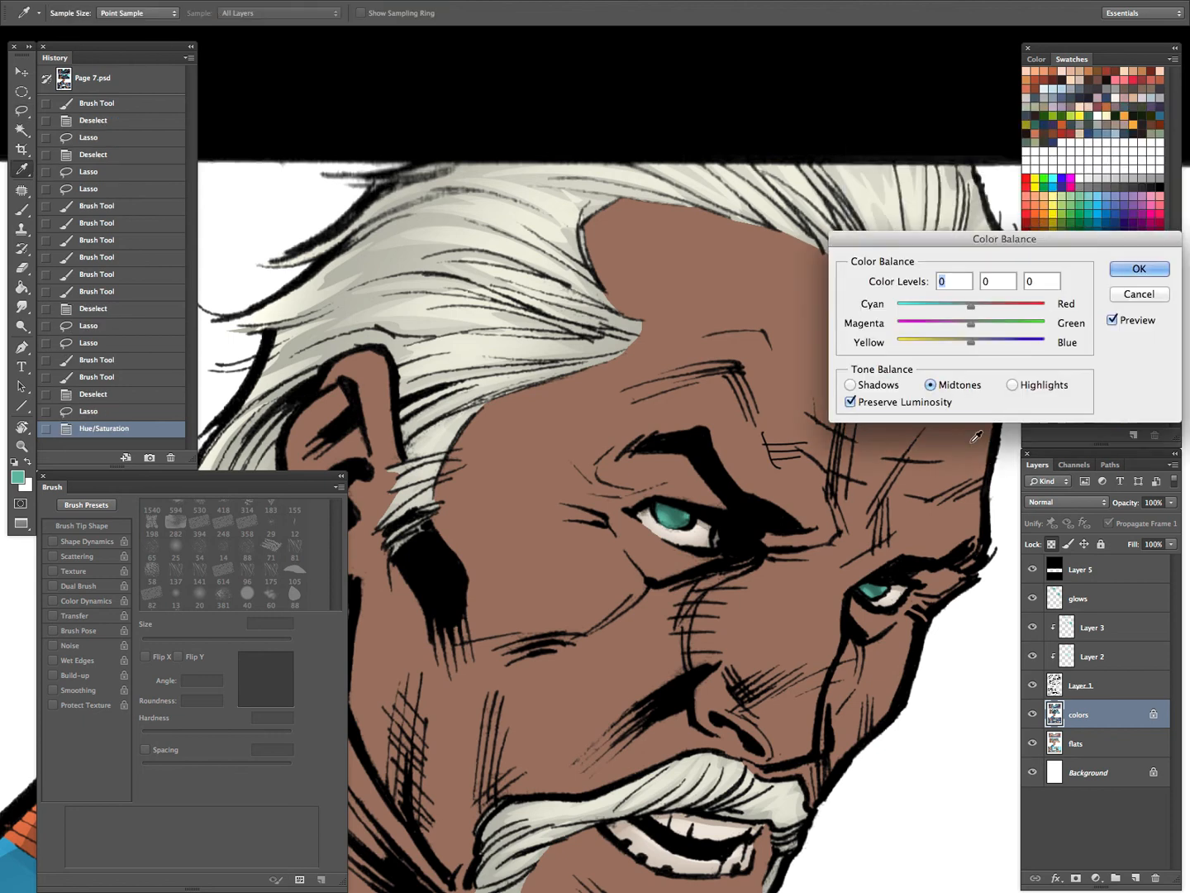
{"action": "mouse_move", "coordinate": [972, 309]}
{"action": "left_mouse_down"}
{"action": "mouse_move", "coordinate": [996, 309]}
{"action": "mouse_move", "coordinate": [960, 324]}
{"action": "left_mouse_up"}
{"action": "left_click", "coordinate": [1138, 269]}
{"action": "left_click_drag", "start_coordinate": [867, 440], "coordinate": [789, 450]}
{"action": "key", "text": "ctrl+d"}
Select the brown skin with the Magic Wand on the flats layer and make the colors layer active
{"action": "left_click_drag", "start_coordinate": [843, 611], "coordinate": [769, 528]}
{"action": "left_click", "coordinate": [1096, 747]}
{"action": "key", "text": "w"}
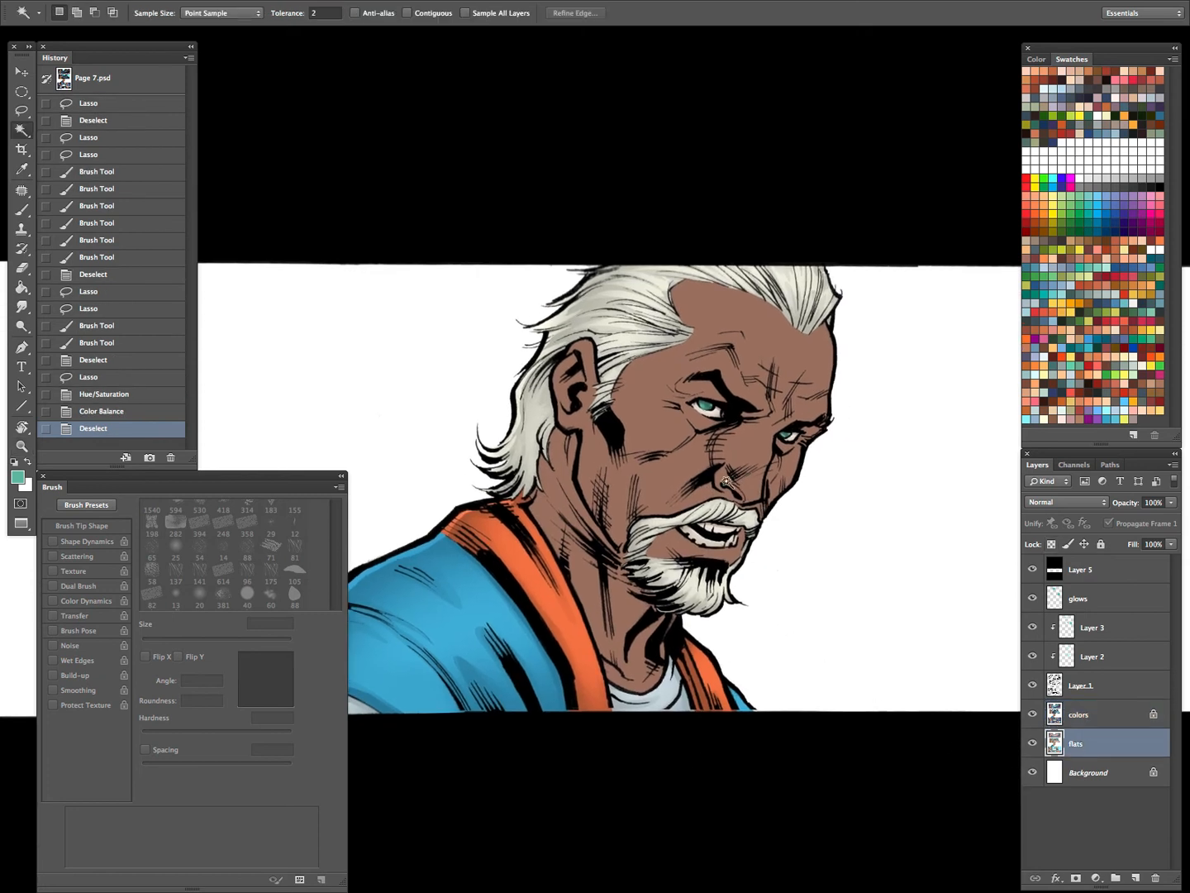
{"action": "left_click", "coordinate": [719, 436]}
{"action": "left_click", "coordinate": [1090, 721]}
{"action": "key", "text": "z"}
{"action": "left_click_drag", "start_coordinate": [790, 688], "coordinate": [704, 644]}
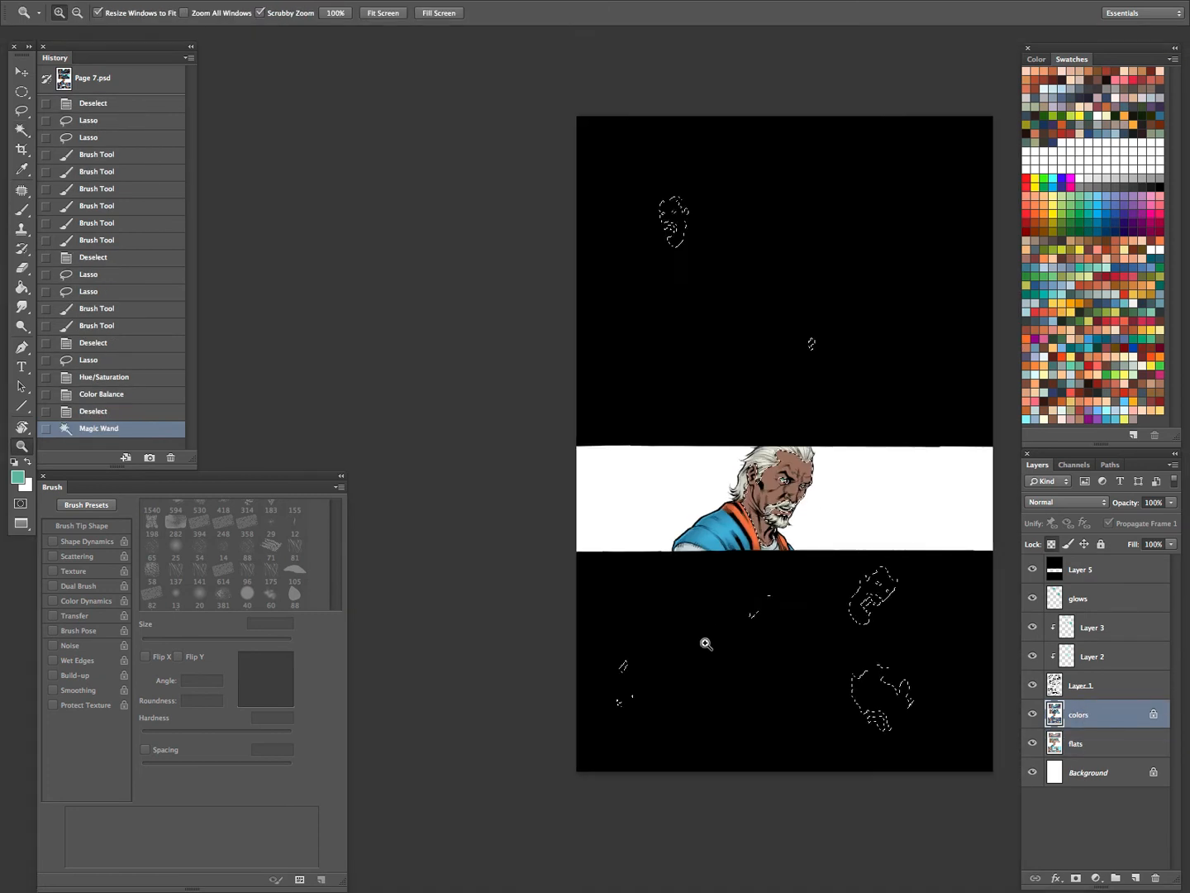
{"action": "left_click_drag", "start_coordinate": [781, 495], "coordinate": [860, 505]}
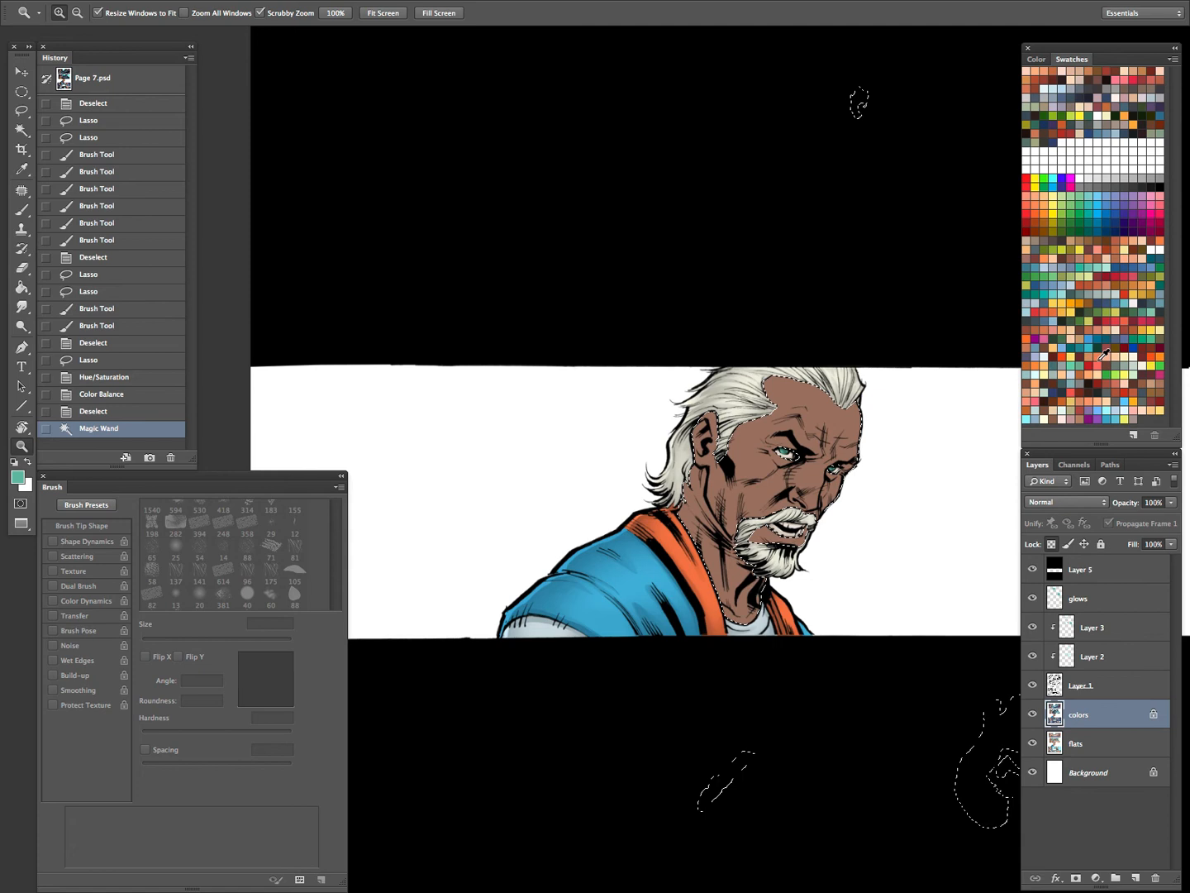
Choose a light peach skin swatch, hide the selection edges, and enlarge the soft brush to 900 px
{"action": "left_click", "coordinate": [1098, 400]}
{"action": "key", "text": "ctrl+h"}
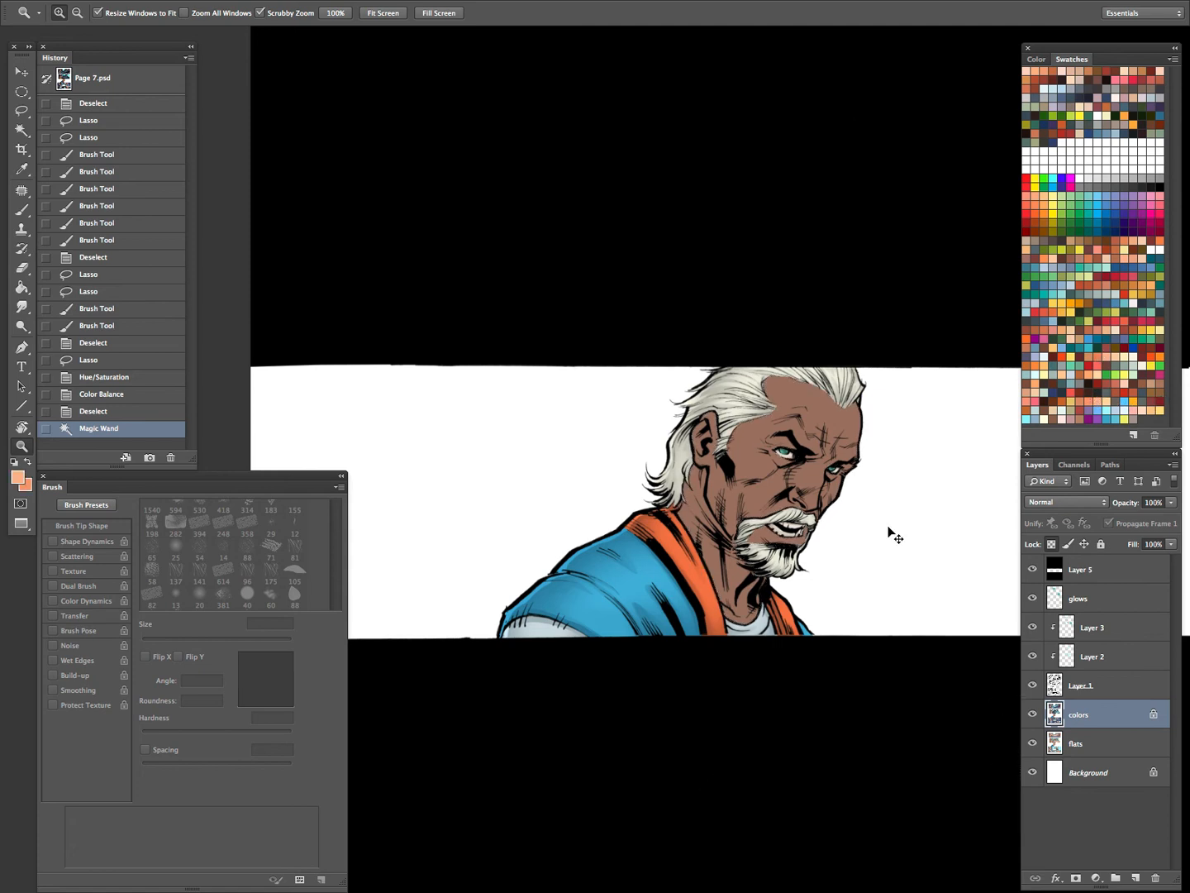
{"action": "key", "text": "b"}
{"action": "key", "text": "bracketright"}
{"action": "key", "text": "bracketright"}
{"action": "key", "text": "bracketright"}
{"action": "key", "text": "bracketright"}
{"action": "key", "text": "bracketright"}
{"action": "key", "text": "bracketright"}
{"action": "key", "text": "bracketright"}
{"action": "key", "text": "bracketright"}
{"action": "key", "text": "bracketright"}
{"action": "key", "text": "bracketright"}
{"action": "key", "text": "bracketright"}
{"action": "key", "text": "bracketright"}
{"action": "key", "text": "bracketright"}
{"action": "key", "text": "bracketright"}
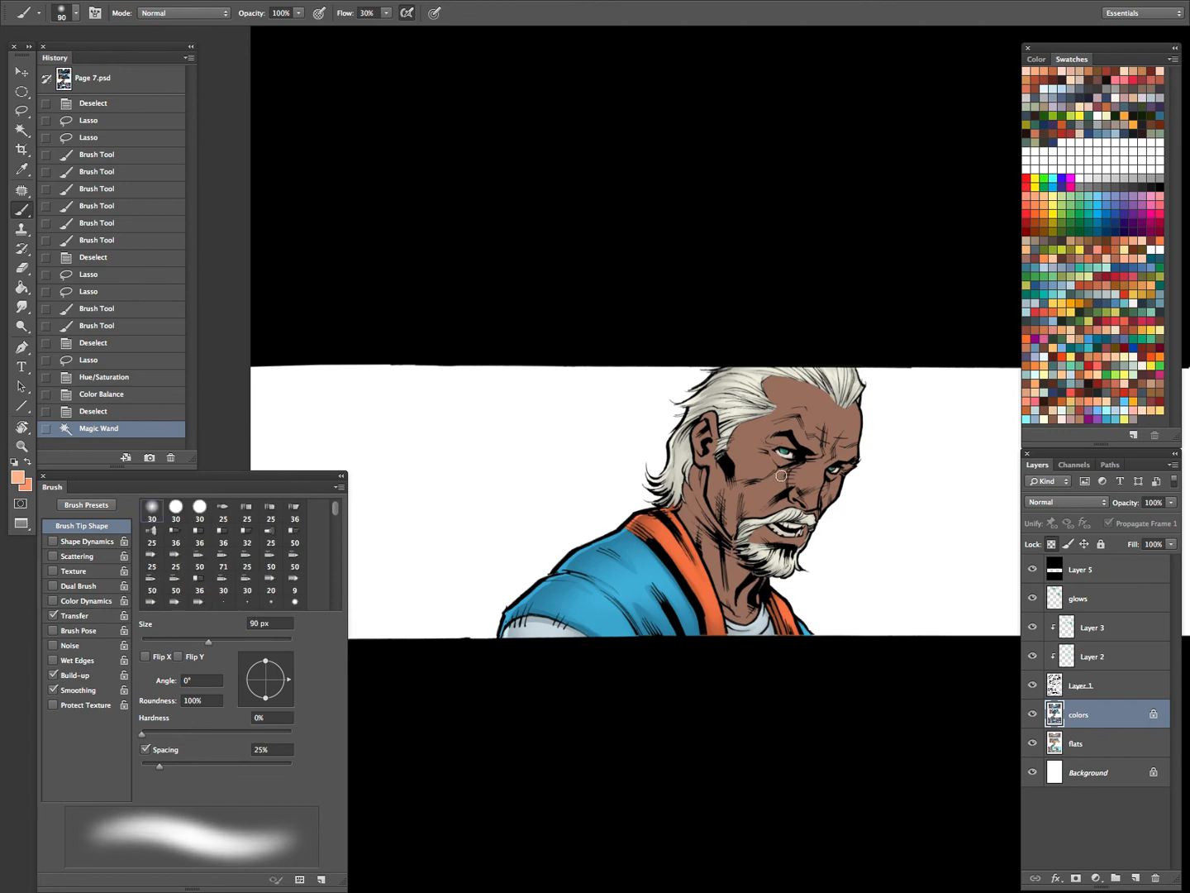
{"action": "key", "text": "bracketright"}
{"action": "key", "text": "bracketright"}
{"action": "key", "text": "bracketright"}
{"action": "key", "text": "bracketright"}
{"action": "key", "text": "bracketright"}
{"action": "key", "text": "bracketright"}
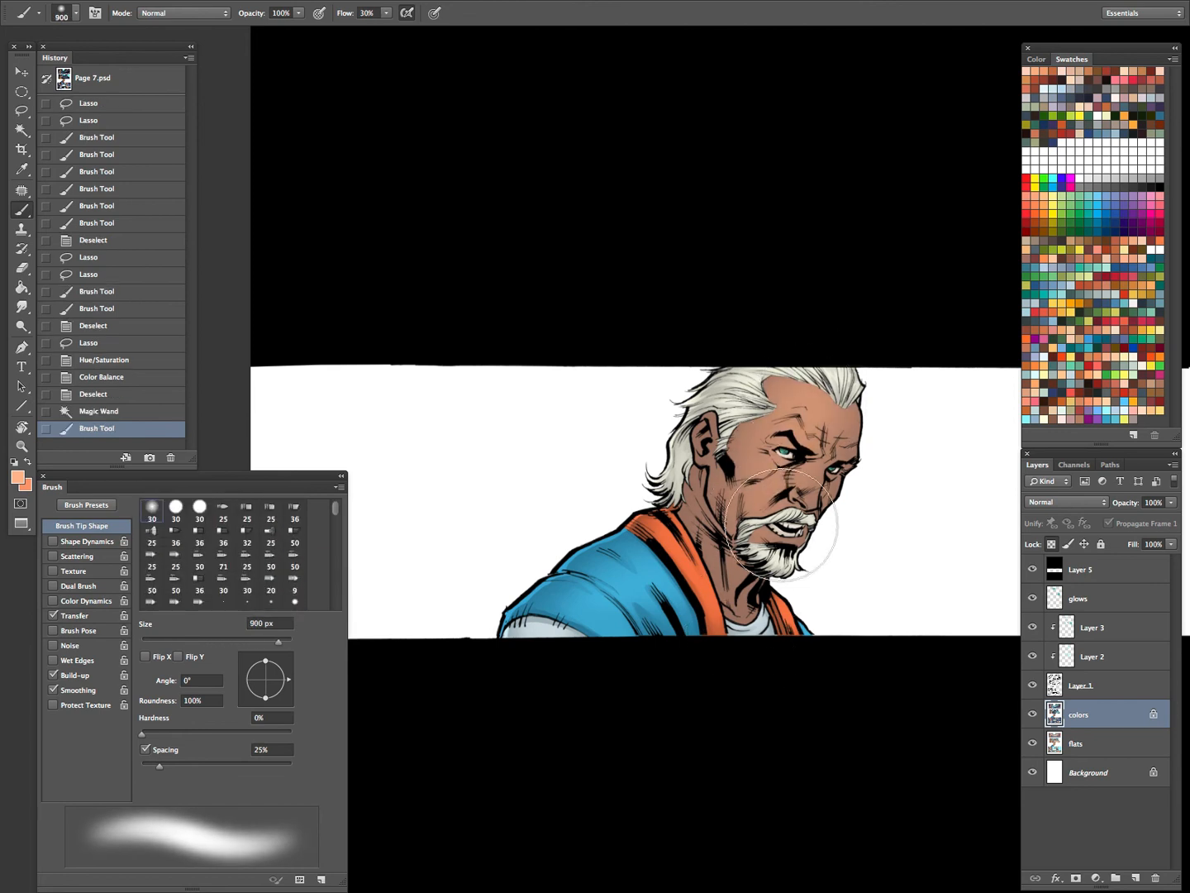
Try a broad soft-brush stroke of skin highlight over the face, and undo it
{"action": "mouse_move", "coordinate": [784, 460]}
{"action": "left_mouse_down"}
{"action": "mouse_move", "coordinate": [801, 411]}
{"action": "mouse_move", "coordinate": [790, 444]}
{"action": "left_mouse_up"}
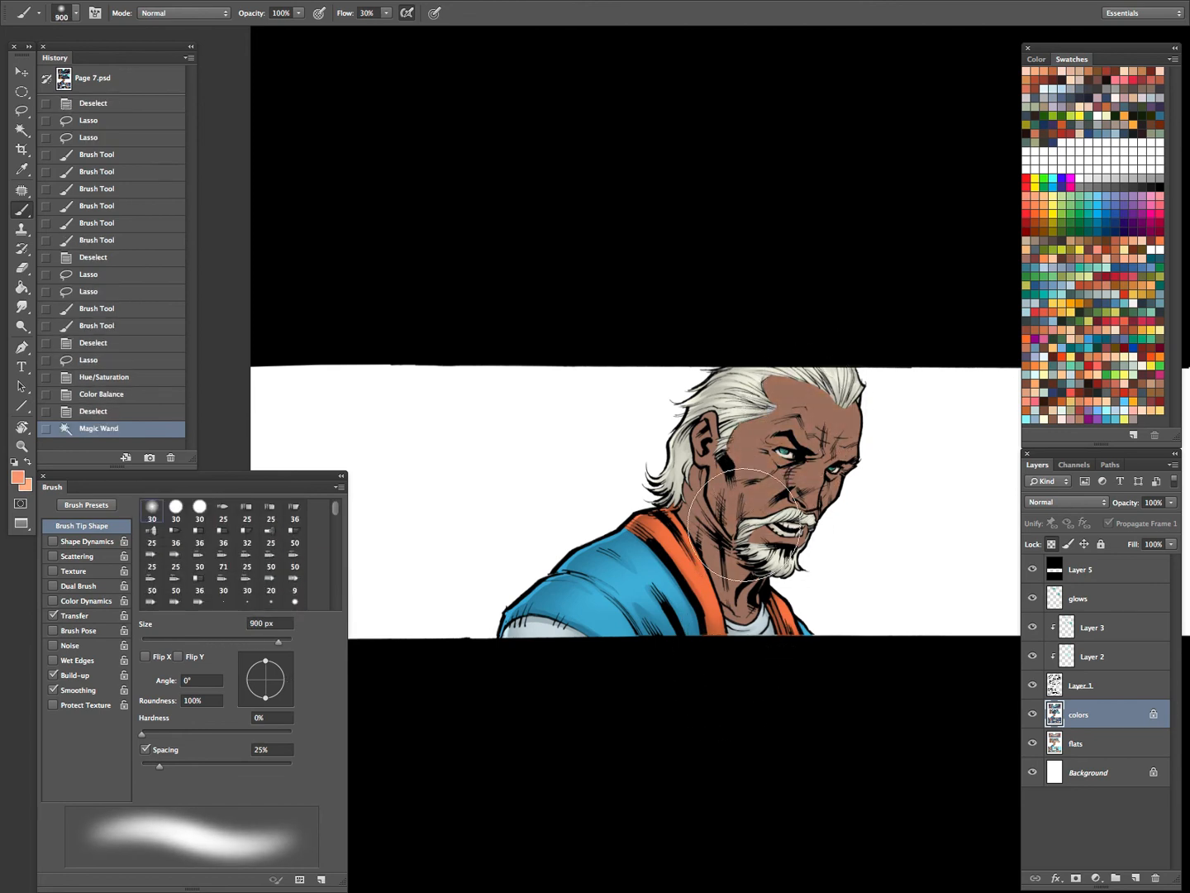
{"action": "key", "text": "ctrl+z"}
{"action": "key", "text": "ctrl+z"}
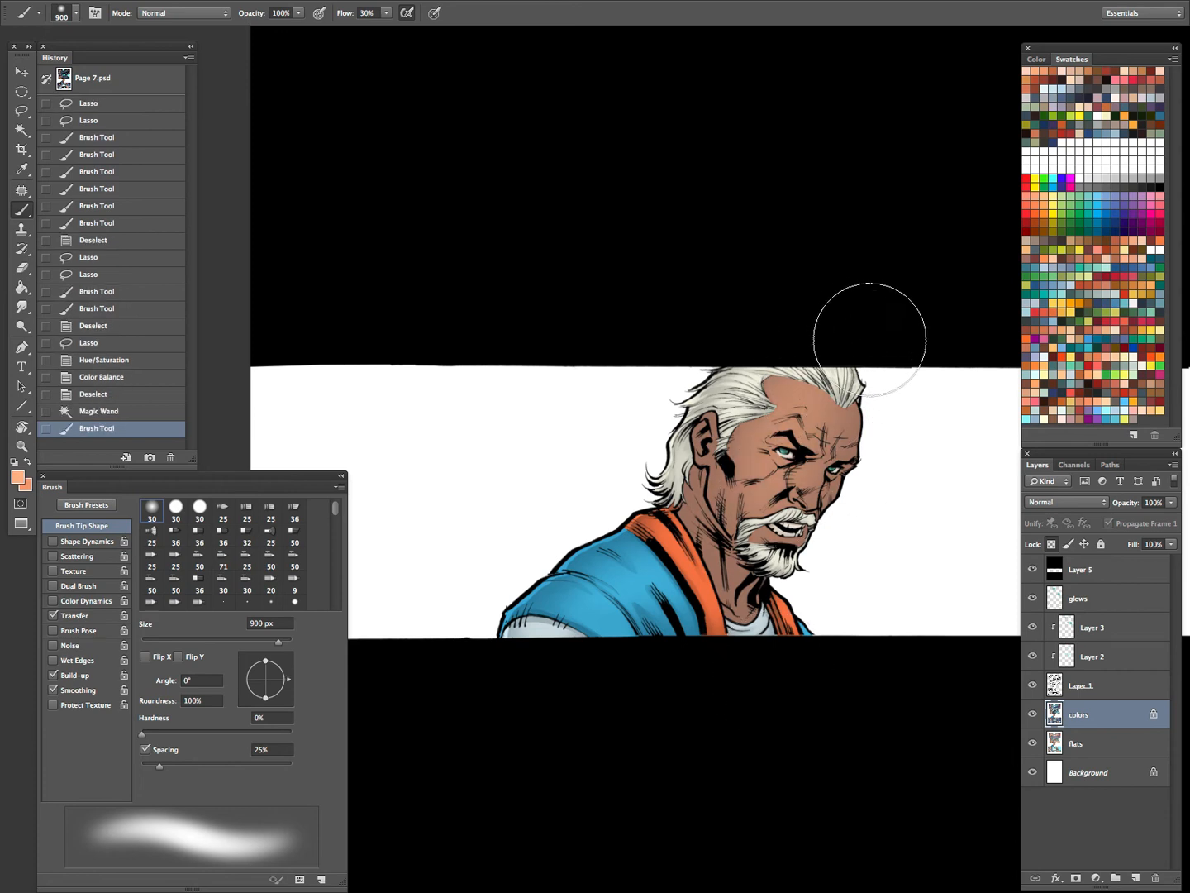
{"action": "key", "text": "ctrl+z"}
Swap to the salmon-orange skin tone and brush it softly over the forehead, using 500 px at the ear
{"action": "key", "text": "x"}
{"action": "left_click_drag", "start_coordinate": [839, 359], "coordinate": [872, 384]}
{"action": "key", "text": "z"}
{"action": "mouse_move", "coordinate": [809, 527]}
{"action": "left_mouse_down"}
{"action": "mouse_move", "coordinate": [824, 529]}
{"action": "mouse_move", "coordinate": [786, 470]}
{"action": "mouse_move", "coordinate": [780, 427]}
{"action": "left_mouse_up"}
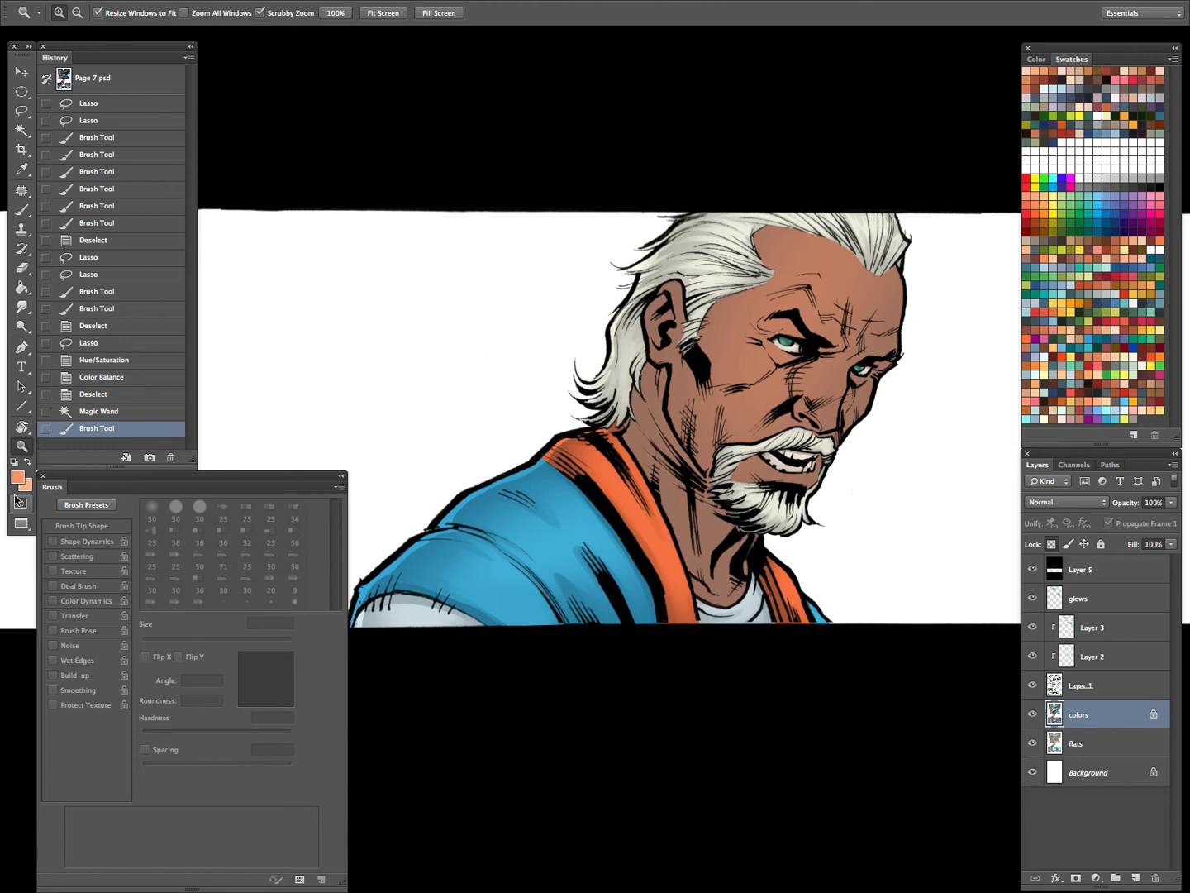
{"action": "key", "text": "b"}
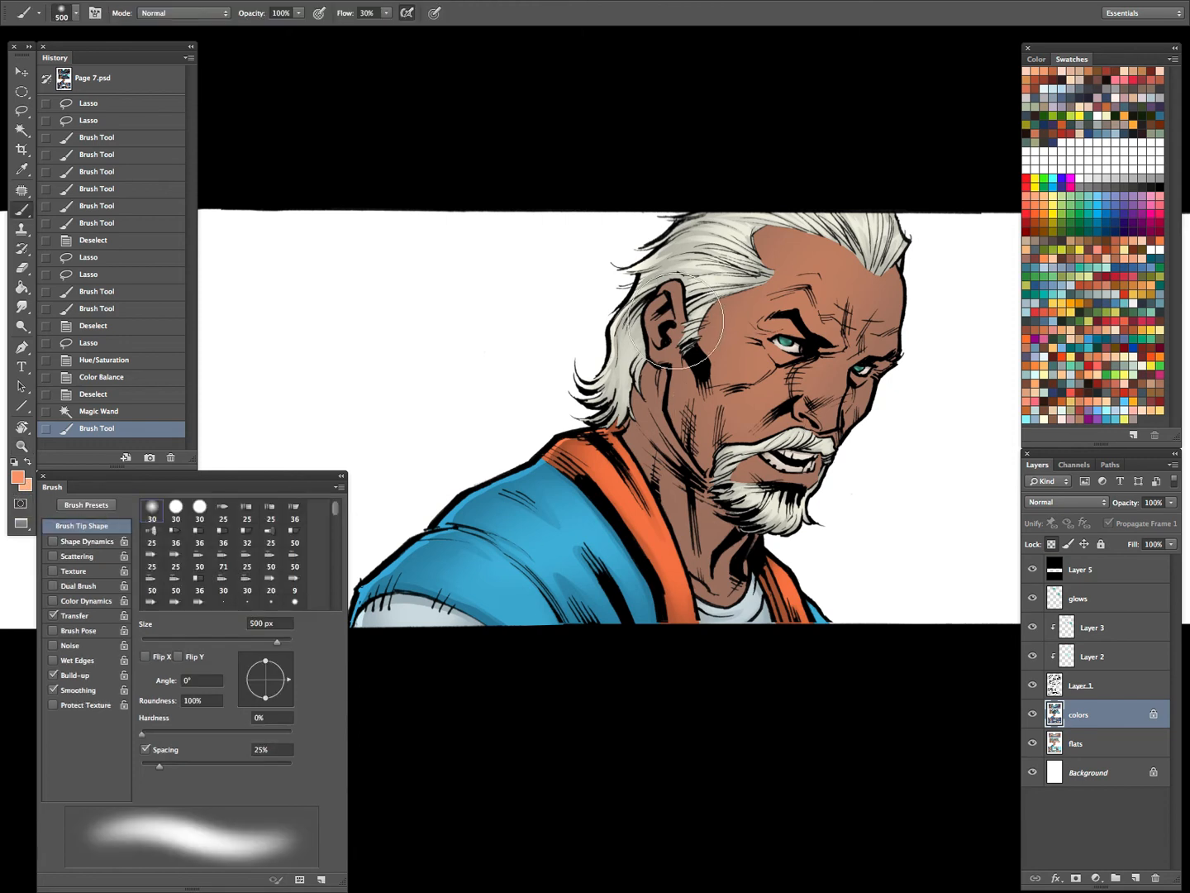
{"action": "left_click_drag", "start_coordinate": [673, 329], "coordinate": [674, 310]}
Reduce the soft brush and paint the salmon tone along the side and front of the neck
{"action": "key", "text": "bracketleft"}
{"action": "key", "text": "bracketleft"}
{"action": "key", "text": "bracketleft"}
{"action": "left_click_drag", "start_coordinate": [650, 417], "coordinate": [653, 387]}
{"action": "left_click_drag", "start_coordinate": [683, 533], "coordinate": [680, 496]}
{"action": "left_click_drag", "start_coordinate": [715, 560], "coordinate": [716, 527]}
{"action": "left_click_drag", "start_coordinate": [729, 583], "coordinate": [735, 569]}
Reduce the soft brush below 150 px and warm the nose and the far side of the brow
{"action": "key", "text": "bracketleft"}
{"action": "key", "text": "bracketleft"}
{"action": "key", "text": "bracketleft"}
{"action": "key", "text": "bracketleft"}
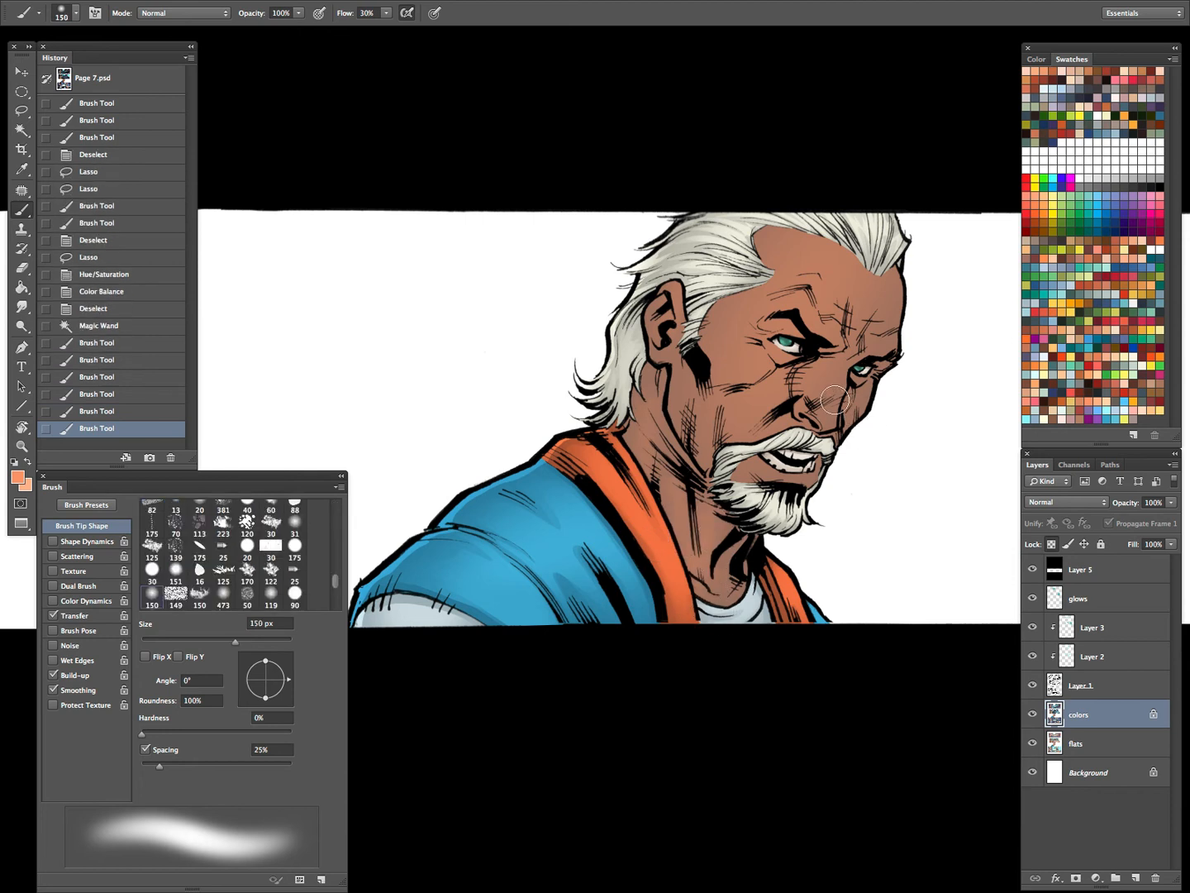
{"action": "key", "text": "bracketleft"}
{"action": "mouse_move", "coordinate": [807, 406]}
{"action": "left_mouse_down"}
{"action": "mouse_move", "coordinate": [813, 415]}
{"action": "mouse_move", "coordinate": [835, 398]}
{"action": "left_mouse_up"}
{"action": "left_click_drag", "start_coordinate": [866, 317], "coordinate": [868, 374]}
Readjust the soft brush size and brush the salmon tone onto the skin below the mouth
{"action": "key", "text": "bracketright"}
{"action": "key", "text": "bracketright"}
{"action": "key", "text": "bracketright"}
{"action": "key", "text": "bracketright"}
{"action": "key", "text": "bracketleft"}
{"action": "key", "text": "bracketleft"}
{"action": "key", "text": "bracketleft"}
{"action": "mouse_move", "coordinate": [769, 469]}
{"action": "left_mouse_down"}
{"action": "mouse_move", "coordinate": [790, 482]}
{"action": "mouse_move", "coordinate": [764, 461]}
{"action": "left_mouse_up"}
Shrink the soft brush and paint the salmon tone onto the hatched cheek beside the moustache
{"action": "key", "text": "bracketleft"}
{"action": "key", "text": "bracketleft"}
{"action": "key", "text": "bracketleft"}
{"action": "key", "text": "bracketright"}
{"action": "left_click_drag", "start_coordinate": [703, 406], "coordinate": [715, 423]}
Enlarge the soft brush and warm the cheek below the near eye and the bridge between the eyes
{"action": "key", "text": "bracketright"}
{"action": "key", "text": "bracketright"}
{"action": "key", "text": "bracketright"}
{"action": "key", "text": "bracketright"}
{"action": "mouse_move", "coordinate": [750, 359]}
{"action": "left_mouse_down"}
{"action": "mouse_move", "coordinate": [735, 331]}
{"action": "mouse_move", "coordinate": [743, 359]}
{"action": "left_mouse_up"}
{"action": "mouse_move", "coordinate": [757, 371]}
{"action": "left_mouse_down"}
{"action": "mouse_move", "coordinate": [774, 382]}
{"action": "mouse_move", "coordinate": [755, 371]}
{"action": "left_mouse_up"}
{"action": "mouse_move", "coordinate": [818, 339]}
{"action": "left_mouse_down"}
{"action": "mouse_move", "coordinate": [822, 324]}
{"action": "mouse_move", "coordinate": [841, 347]}
{"action": "left_mouse_up"}
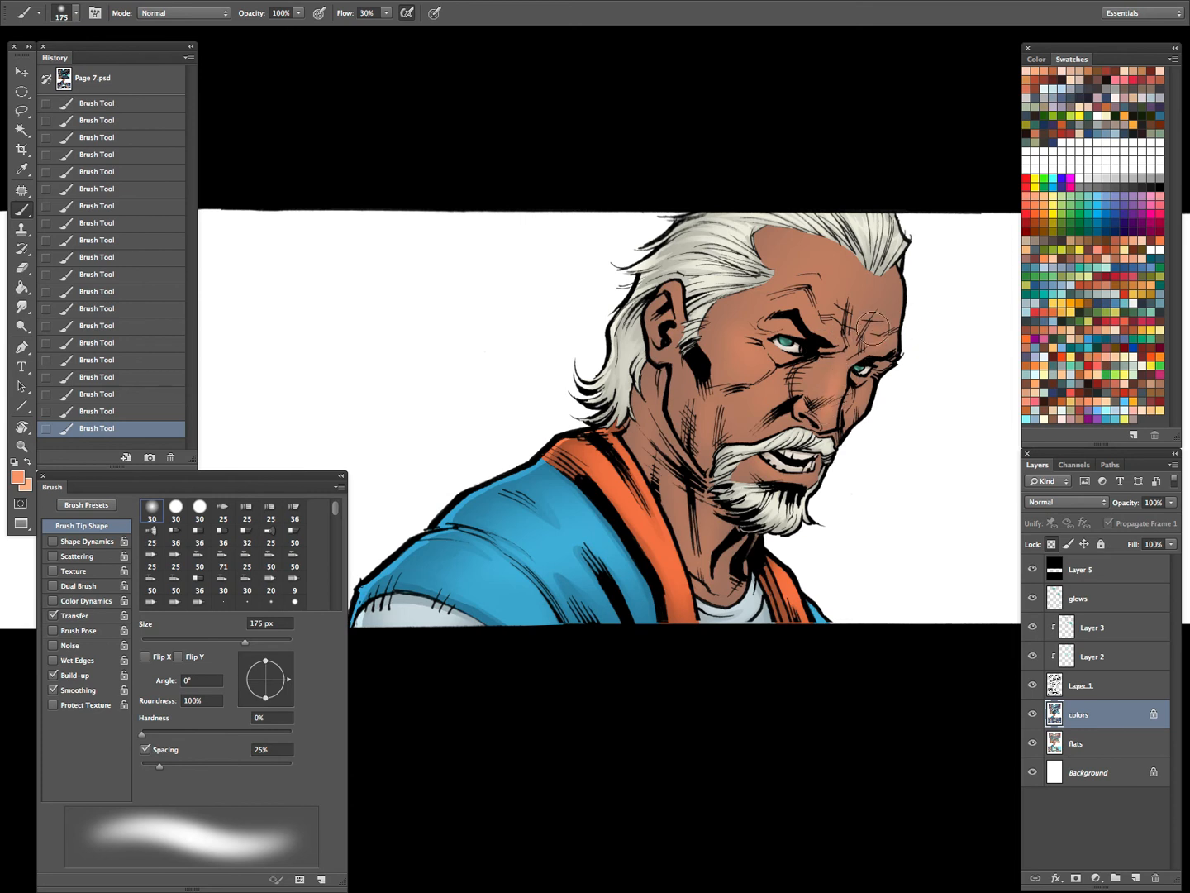
Enlarge the soft brush to 500 px, sample a brown skin tone from the face, and deselect the skin
{"action": "key", "text": "bracketright"}
{"action": "key", "text": "bracketright"}
{"action": "key", "text": "bracketright"}
{"action": "key", "text": "bracketright"}
{"action": "key", "text": "bracketright"}
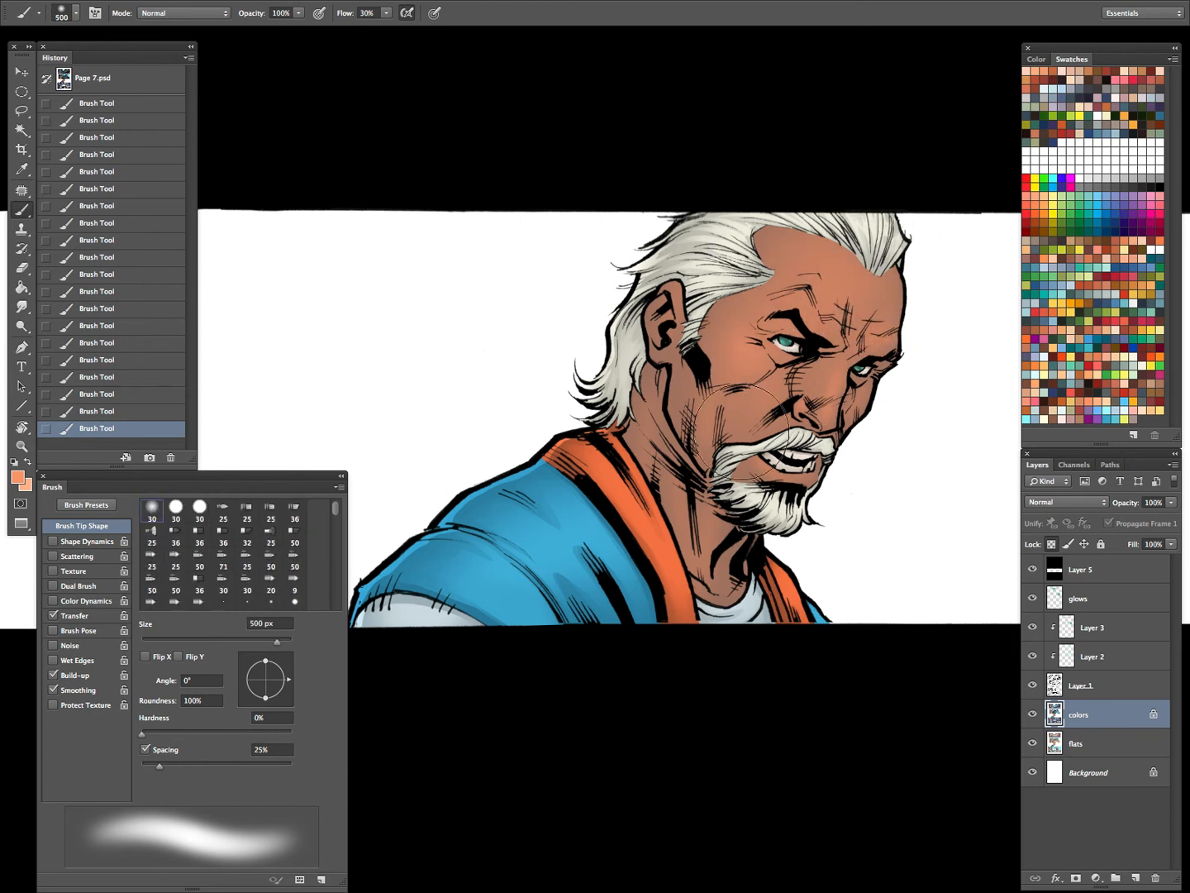
{"action": "left_click", "coordinate": [821, 451], "text": "alt"}
{"action": "key", "text": "l"}
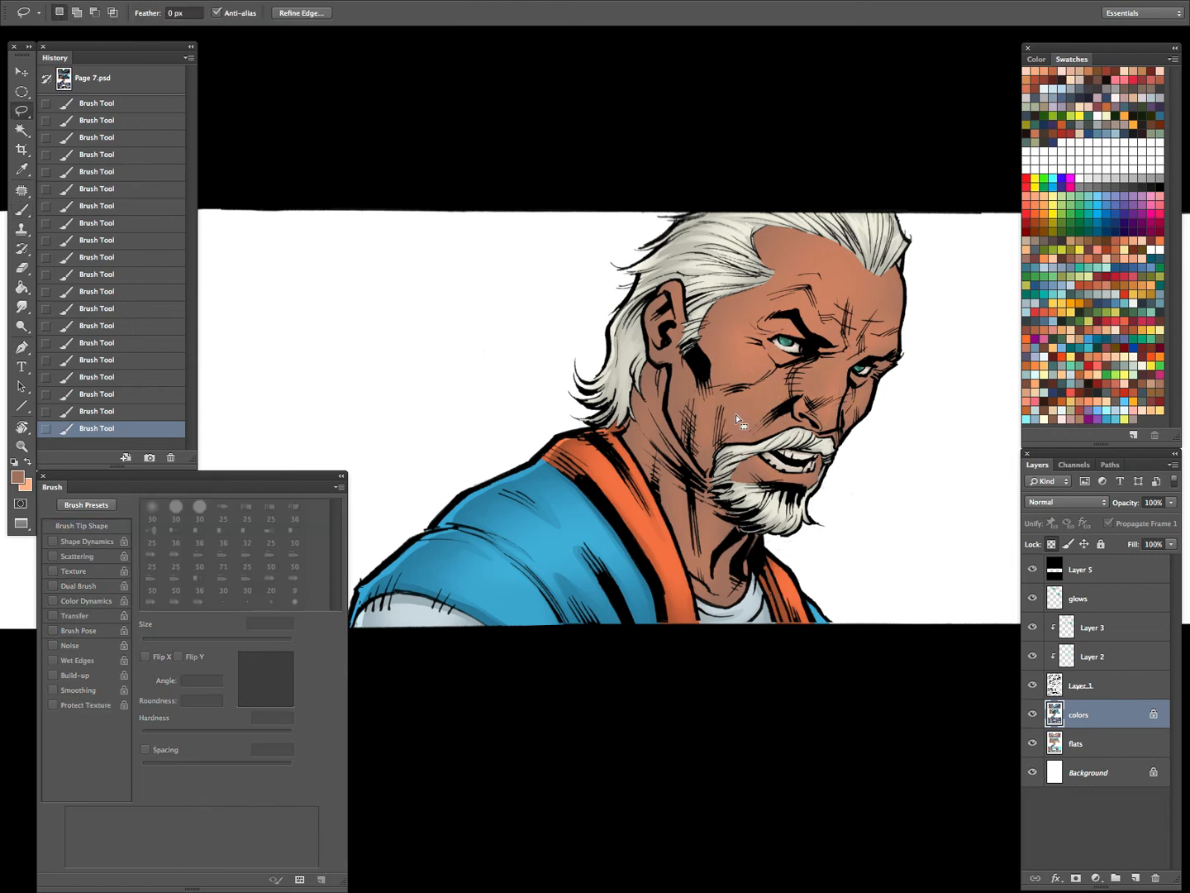
{"action": "key", "text": "ctrl+d"}
Lasso the front plane of the nose down to the nostril and reduce the soft brush to 200 px
{"action": "left_click", "coordinate": [823, 400], "text": "ctrl"}
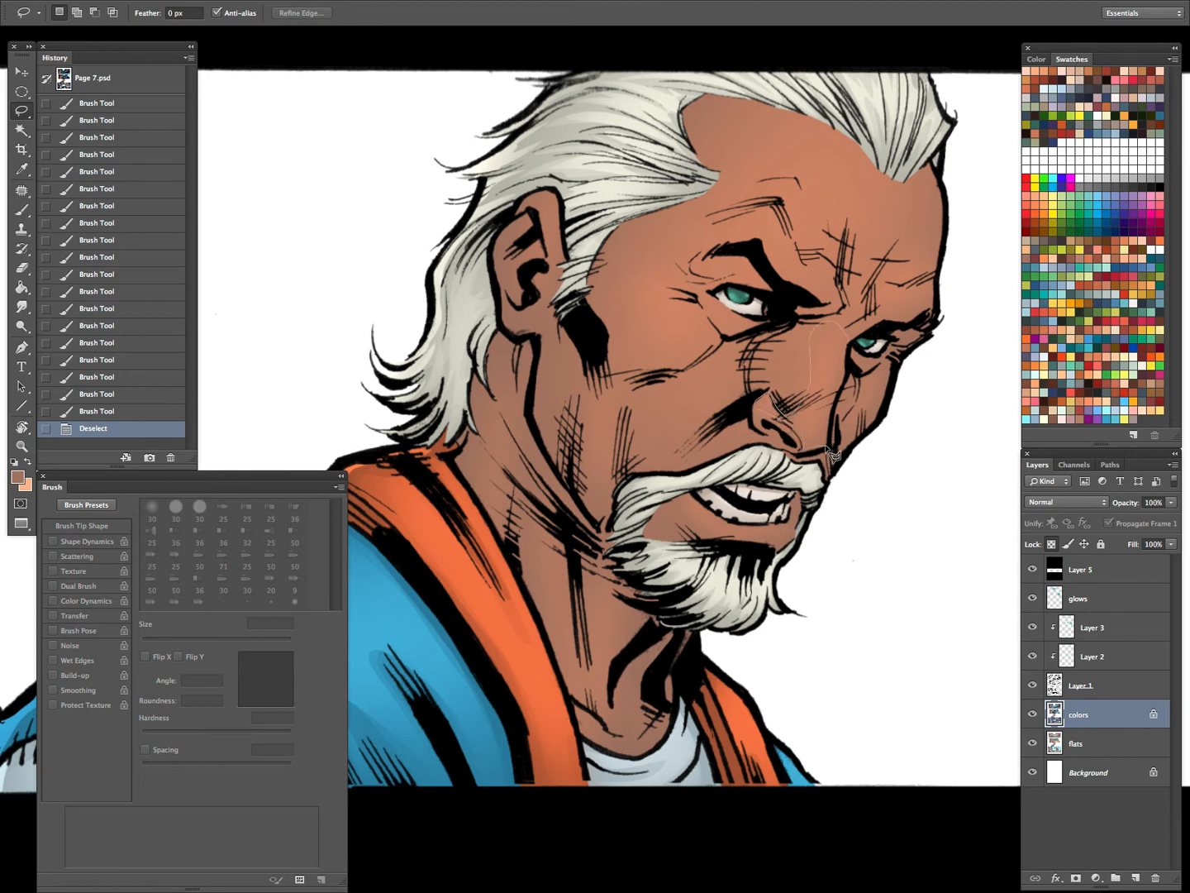
{"action": "left_click_drag", "start_coordinate": [847, 357], "coordinate": [848, 354]}
{"action": "mouse_move", "coordinate": [807, 436]}
{"action": "left_mouse_down"}
{"action": "mouse_move", "coordinate": [826, 449]}
{"action": "mouse_move", "coordinate": [867, 439]}
{"action": "left_mouse_up"}
{"action": "left_click", "coordinate": [819, 505], "text": "alt"}
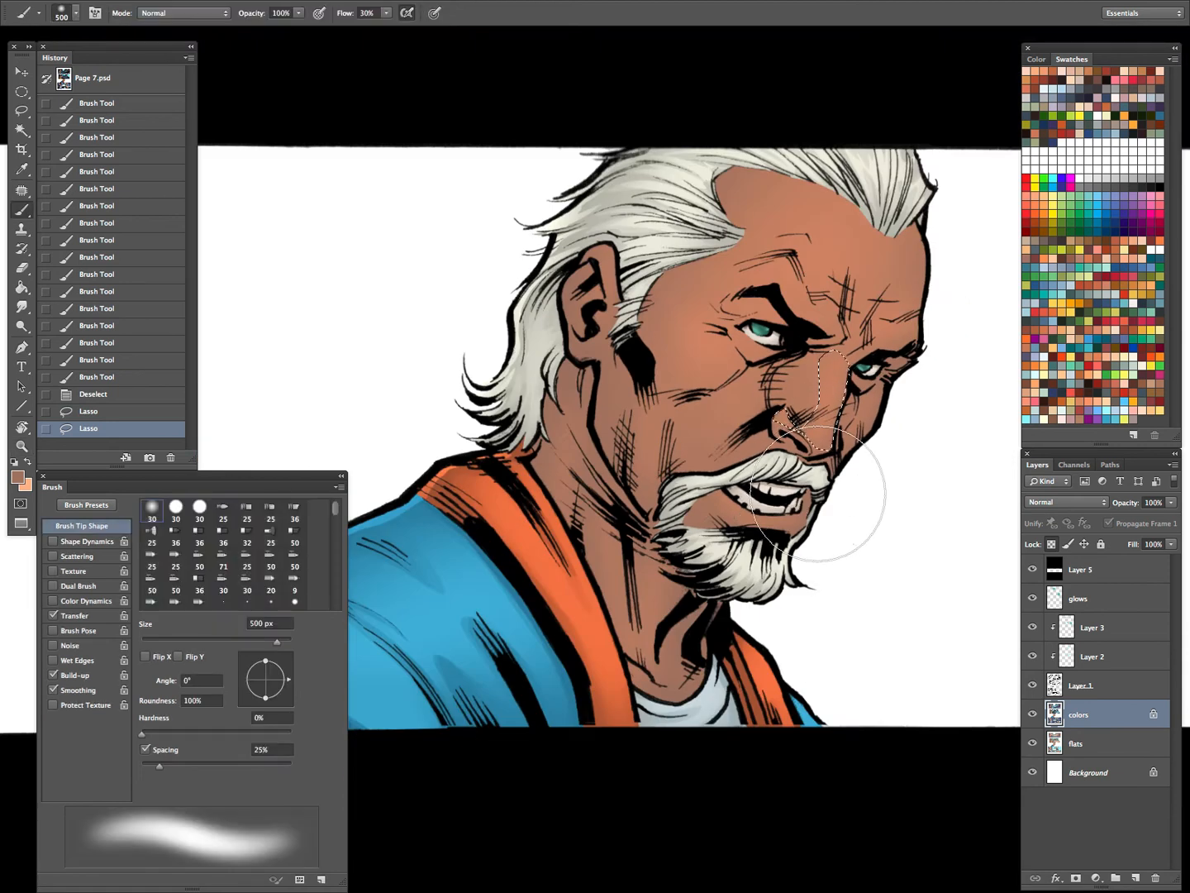
{"action": "key", "text": "bracketleft"}
{"action": "key", "text": "bracketleft"}
{"action": "key", "text": "bracketleft"}
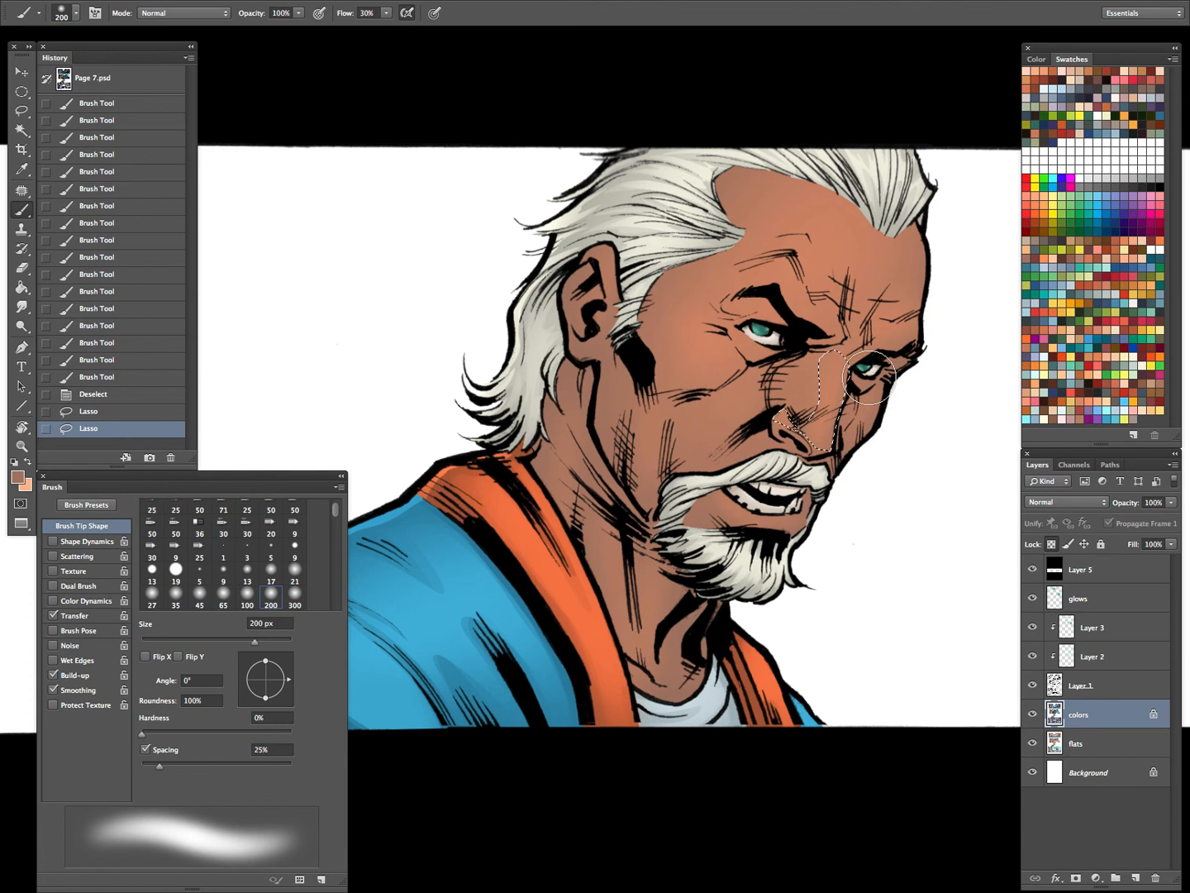
Pick lighter skin swatches and brush highlights down the selected nose plane with the selection edges hidden
{"action": "left_click", "coordinate": [1089, 402]}
{"action": "key", "text": "x"}
{"action": "left_click_drag", "start_coordinate": [827, 385], "coordinate": [800, 434]}
{"action": "left_click", "coordinate": [1066, 403]}
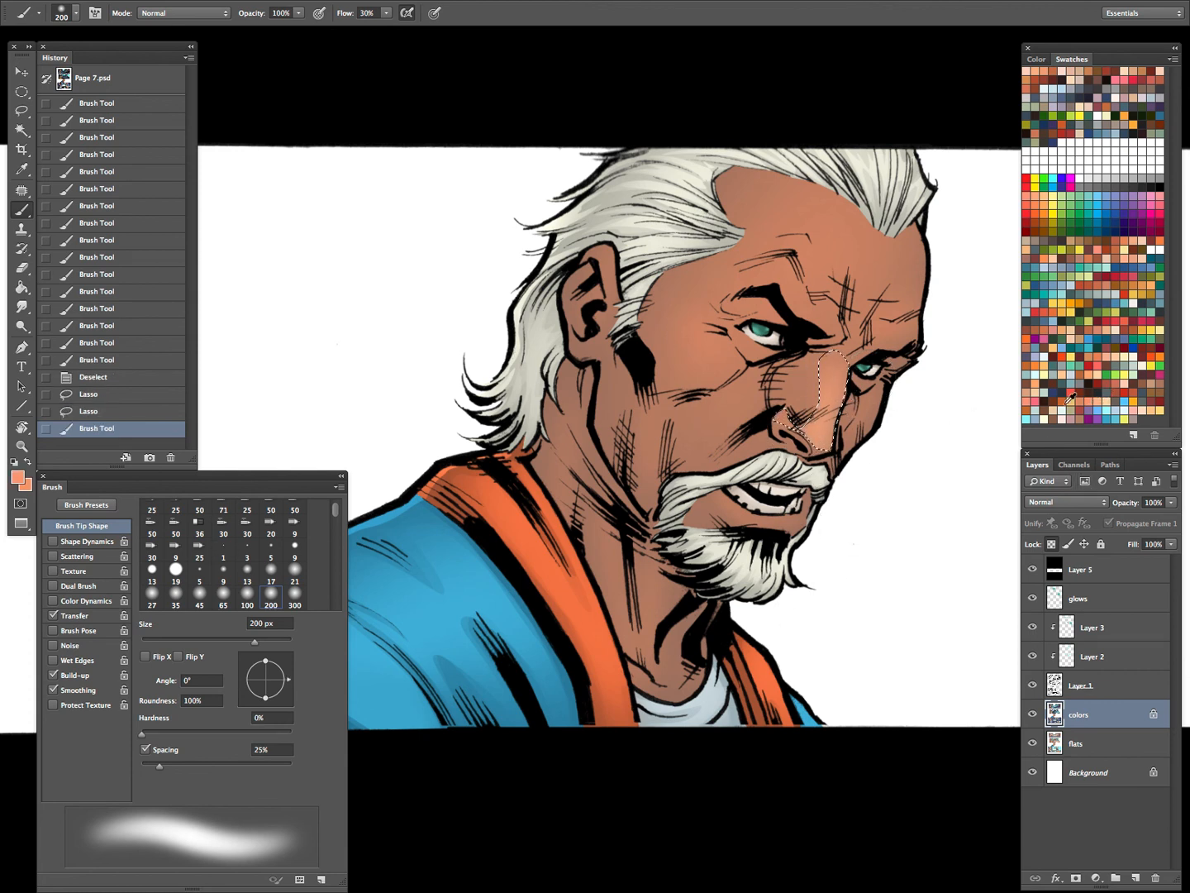
{"action": "mouse_move", "coordinate": [829, 378]}
{"action": "left_mouse_down"}
{"action": "mouse_move", "coordinate": [791, 471]}
{"action": "mouse_move", "coordinate": [793, 426]}
{"action": "left_mouse_up"}
{"action": "key", "text": "super+h"}
{"action": "left_click_drag", "start_coordinate": [835, 374], "coordinate": [826, 427]}
{"action": "left_click_drag", "start_coordinate": [831, 382], "coordinate": [821, 435]}
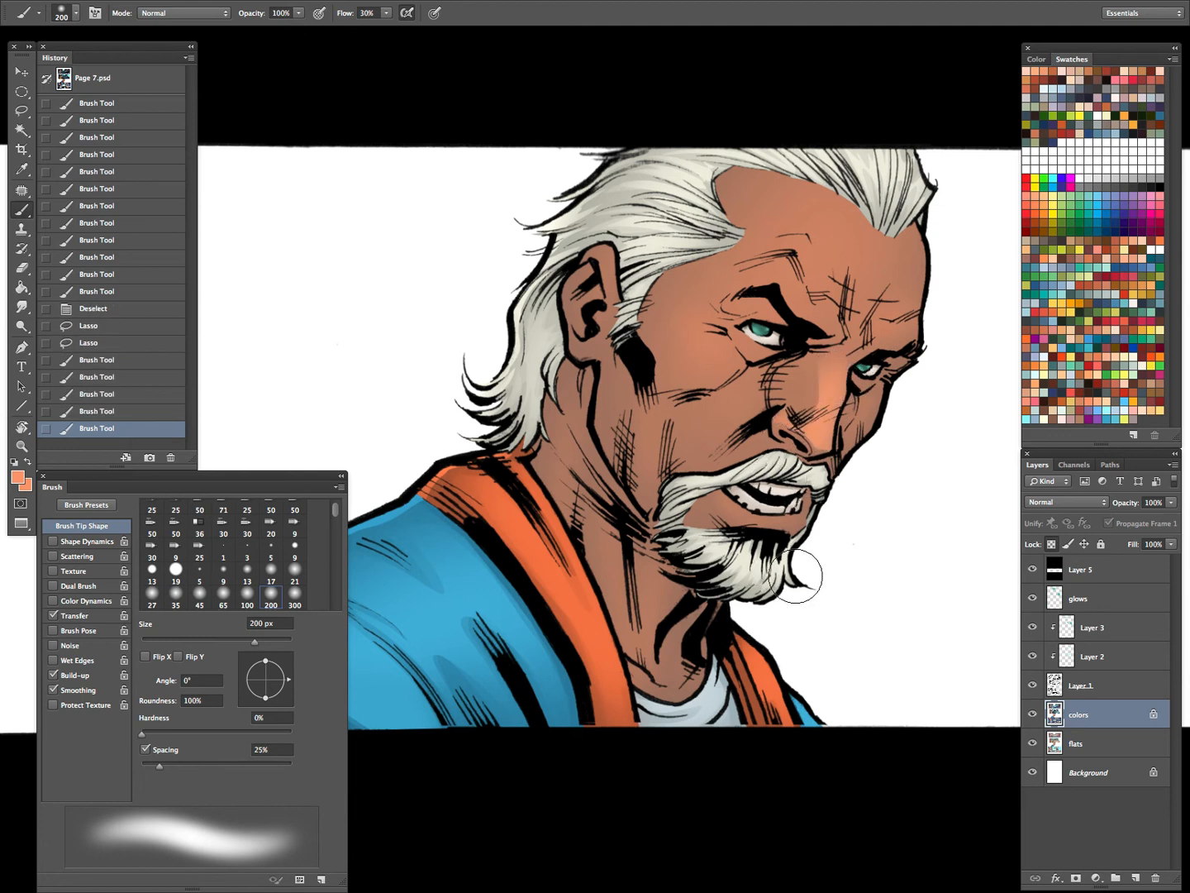
Lasso smaller highlight shapes on the nose tip and nostril, brush them lighter, and deselect
{"action": "key", "text": "l"}
{"action": "key", "text": "super+d"}
{"action": "left_click_drag", "start_coordinate": [831, 437], "coordinate": [844, 392]}
{"action": "mouse_move", "coordinate": [780, 416]}
{"action": "left_mouse_down"}
{"action": "mouse_move", "coordinate": [808, 487]}
{"action": "mouse_move", "coordinate": [790, 406]}
{"action": "left_mouse_up"}
{"action": "key", "text": "super+h"}
{"action": "key", "text": "b"}
{"action": "key", "text": "l"}
{"action": "key", "text": "super+d"}
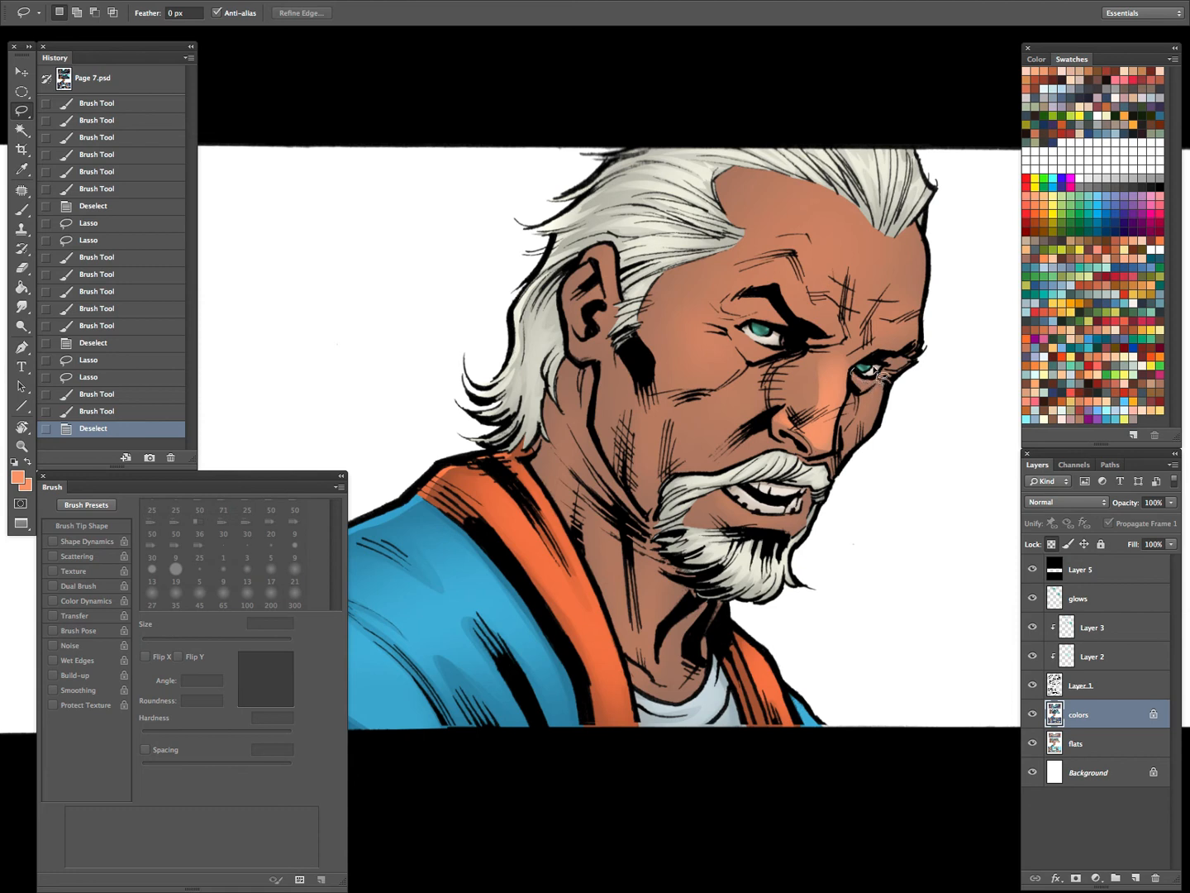
Try a 100 px soft-brush highlight on lassoed areas beneath both eyes, and undo the stroke
{"action": "left_click_drag", "start_coordinate": [878, 375], "coordinate": [859, 380]}
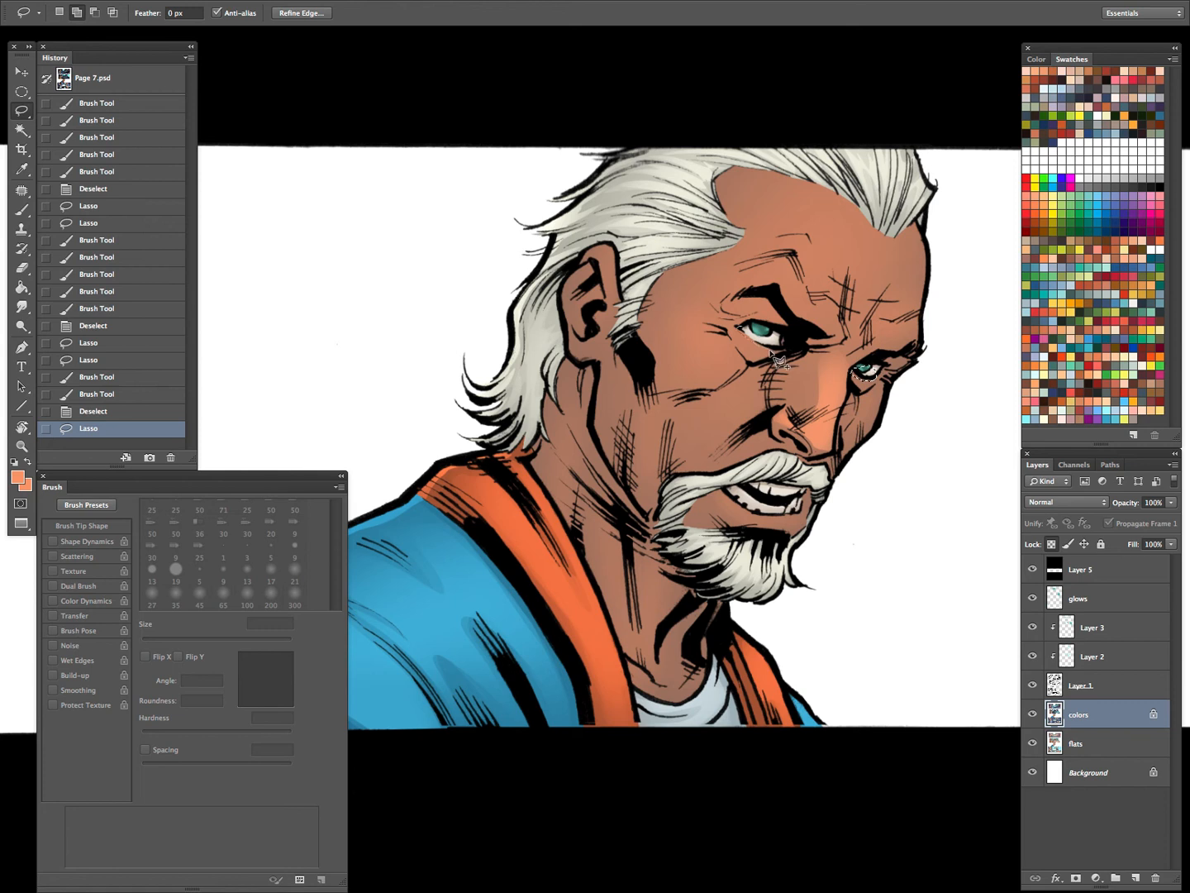
{"action": "mouse_move", "coordinate": [781, 360]}
{"action": "left_mouse_down"}
{"action": "mouse_move", "coordinate": [744, 335]}
{"action": "mouse_move", "coordinate": [773, 352]}
{"action": "left_mouse_up"}
{"action": "key", "text": "b"}
{"action": "key", "text": "super+z"}
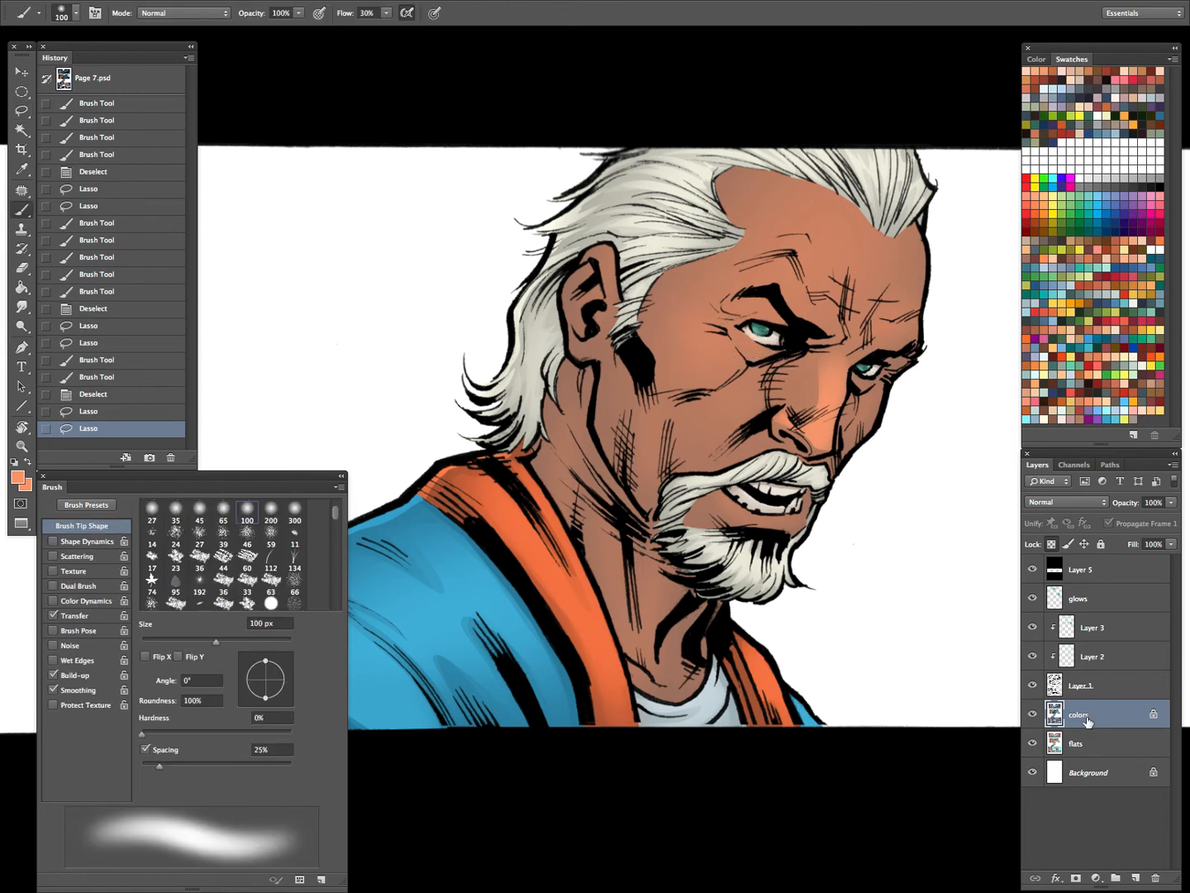
Select the skin with the Magic Wand on the flats layer and copy it from the colors layer to a new layer
{"action": "left_click", "coordinate": [1086, 745]}
{"action": "key", "text": "super+d"}
{"action": "key", "text": "w"}
{"action": "left_click", "coordinate": [741, 380]}
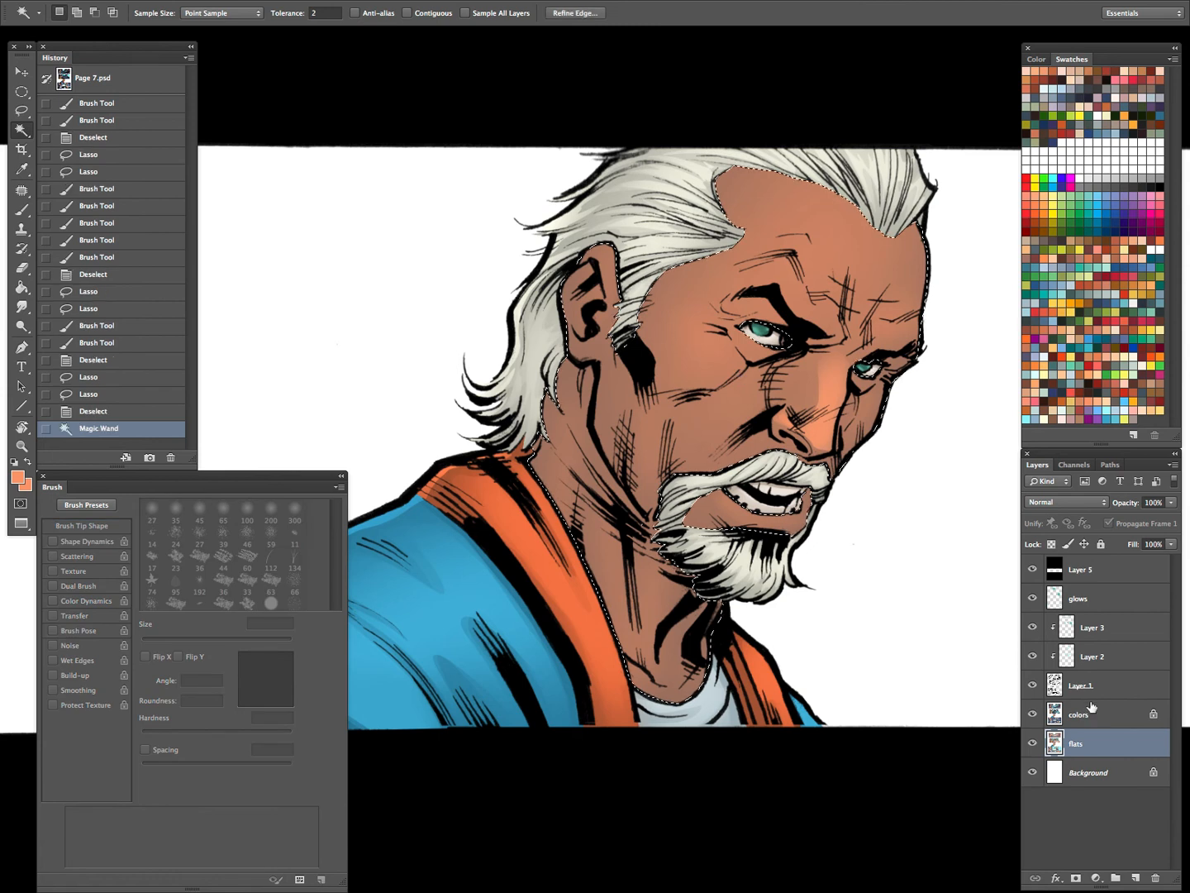
{"action": "left_click", "coordinate": [1082, 714]}
{"action": "key", "text": "super+j"}
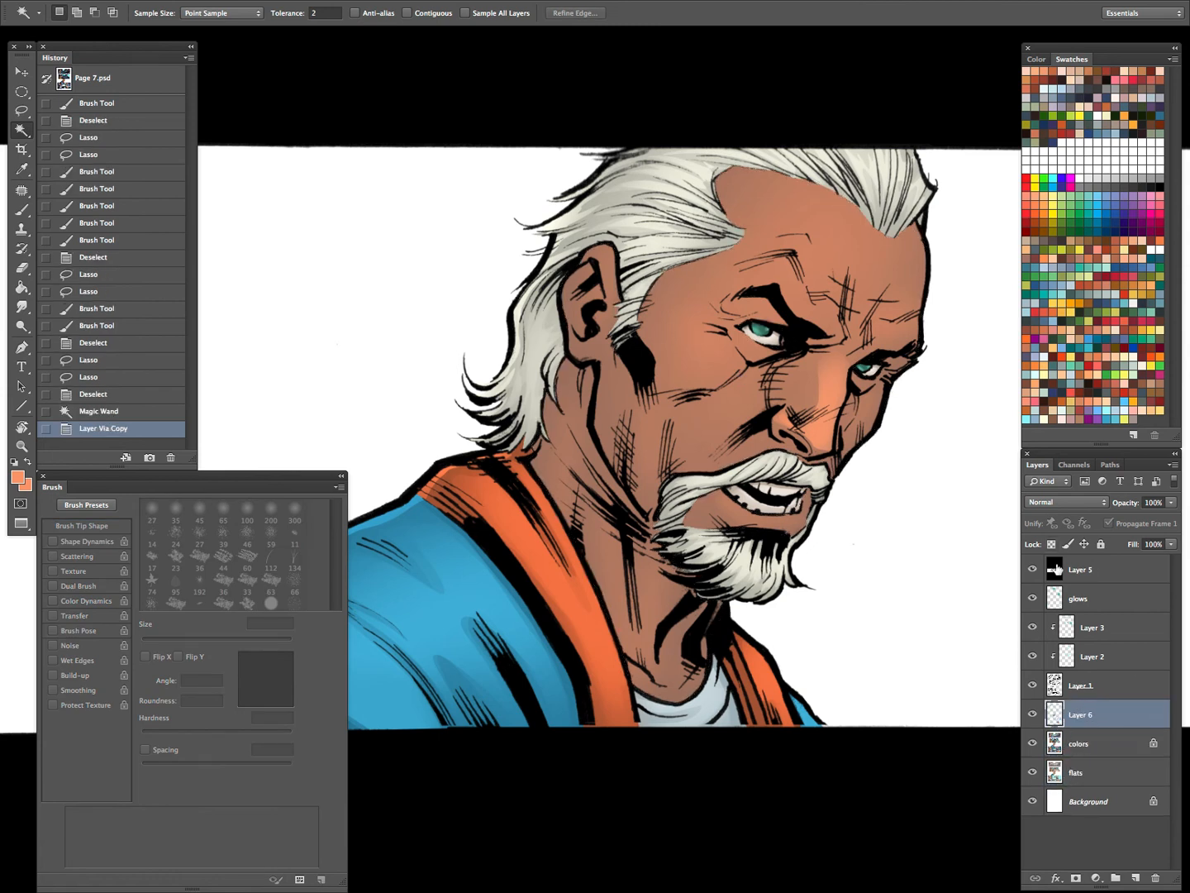
Lasso the areas beneath both eyes on Layer 6, brush them lighter with the 100 px soft brush, and deselect
{"action": "key", "text": "l"}
{"action": "key", "text": "super+plus"}
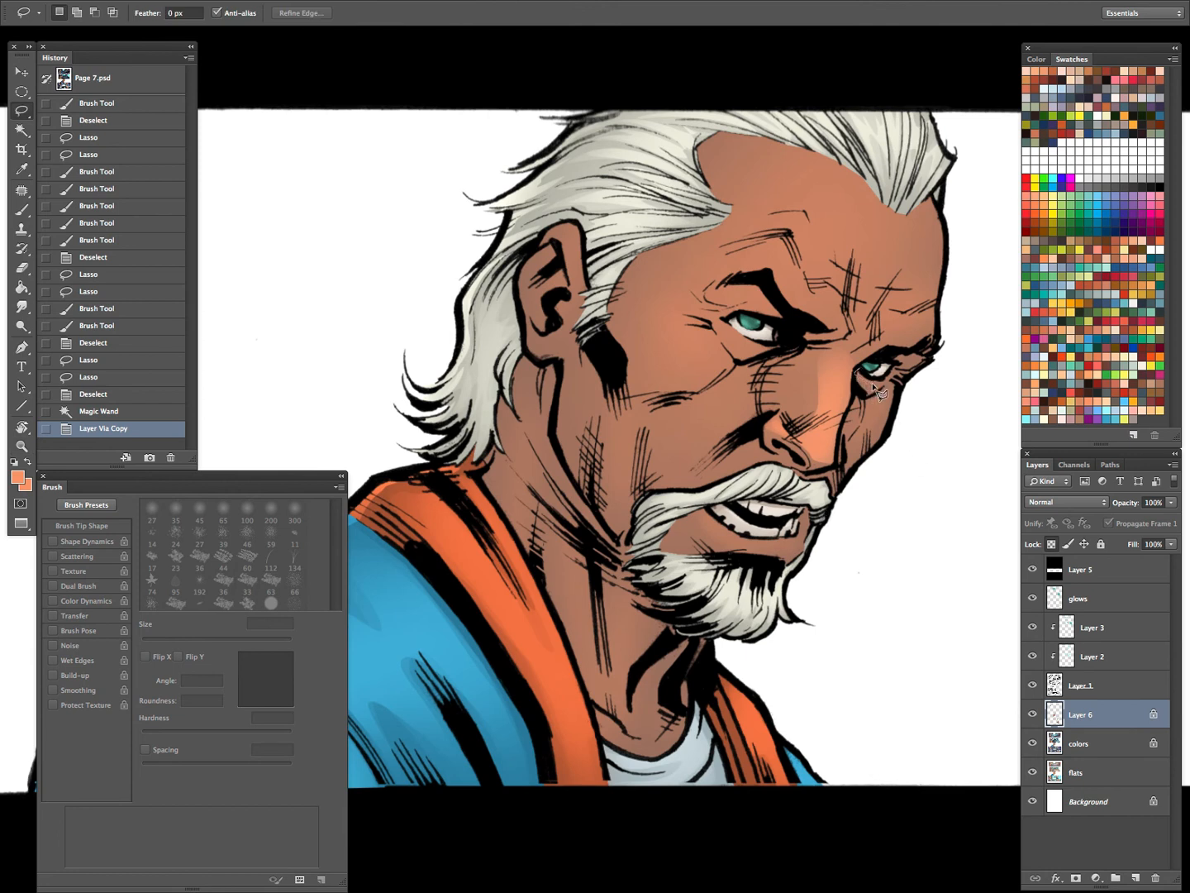
{"action": "left_click_drag", "start_coordinate": [889, 376], "coordinate": [882, 378]}
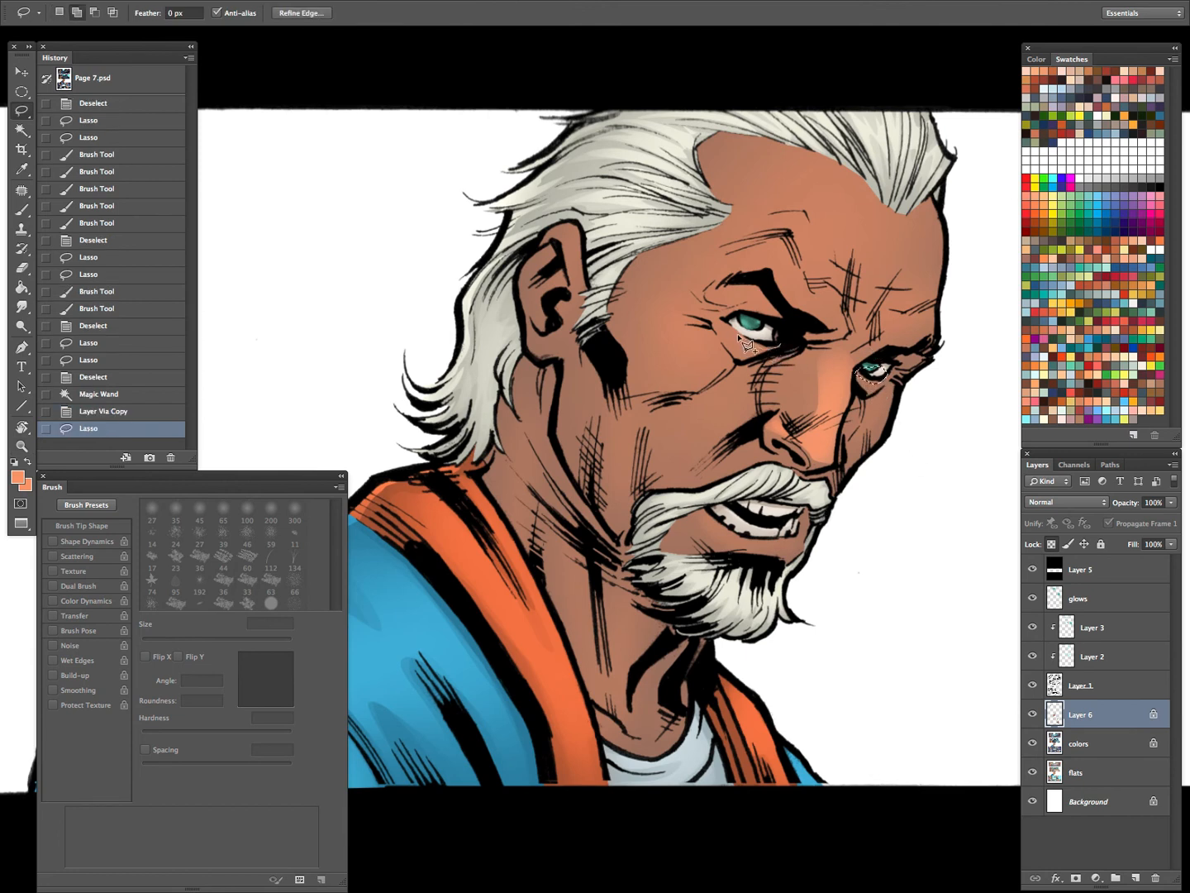
{"action": "mouse_move", "coordinate": [800, 333]}
{"action": "left_mouse_down"}
{"action": "mouse_move", "coordinate": [733, 330]}
{"action": "mouse_move", "coordinate": [769, 341]}
{"action": "left_mouse_up"}
{"action": "key", "text": "b"}
{"action": "left_click_drag", "start_coordinate": [877, 382], "coordinate": [920, 383]}
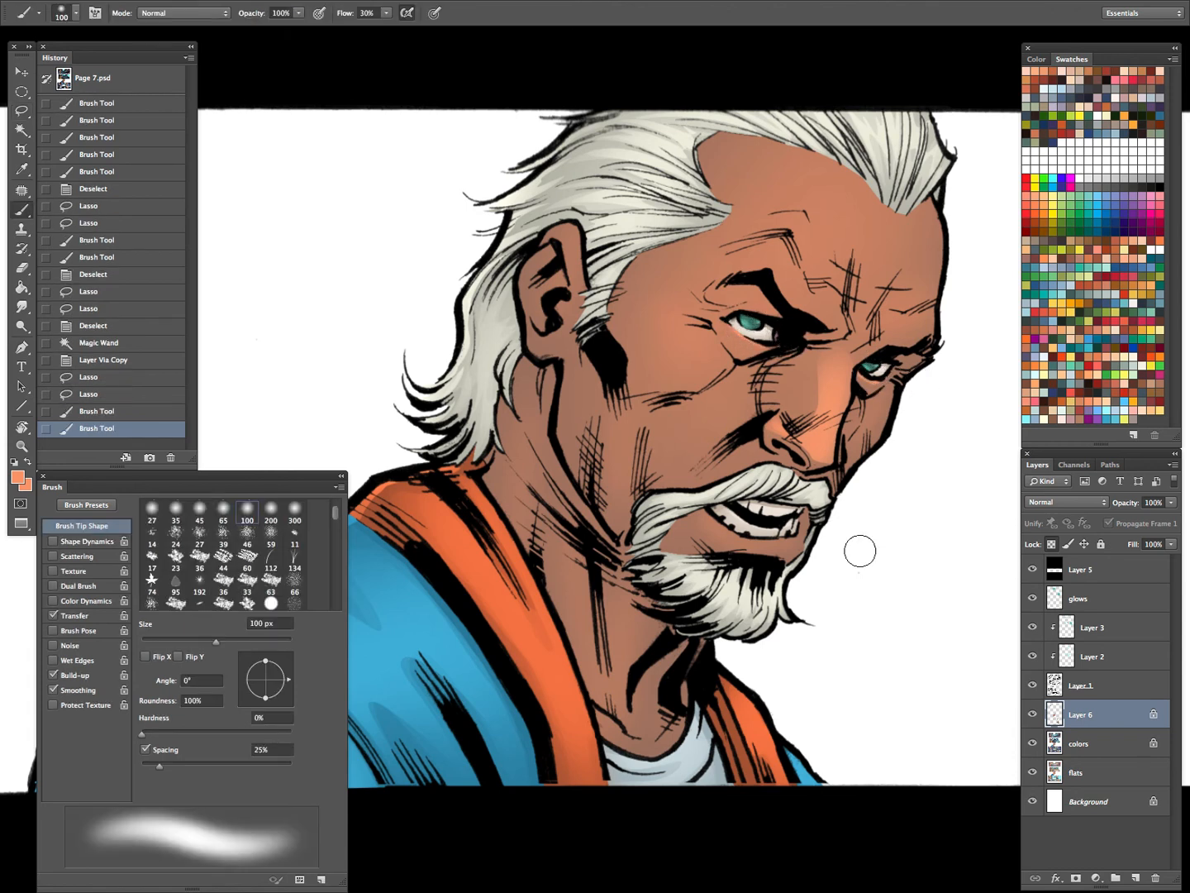
{"action": "key", "text": "ctrl+d"}
Lasso the far cheek below the eye, brush a soft highlight down it, and deselect
{"action": "key", "text": "l"}
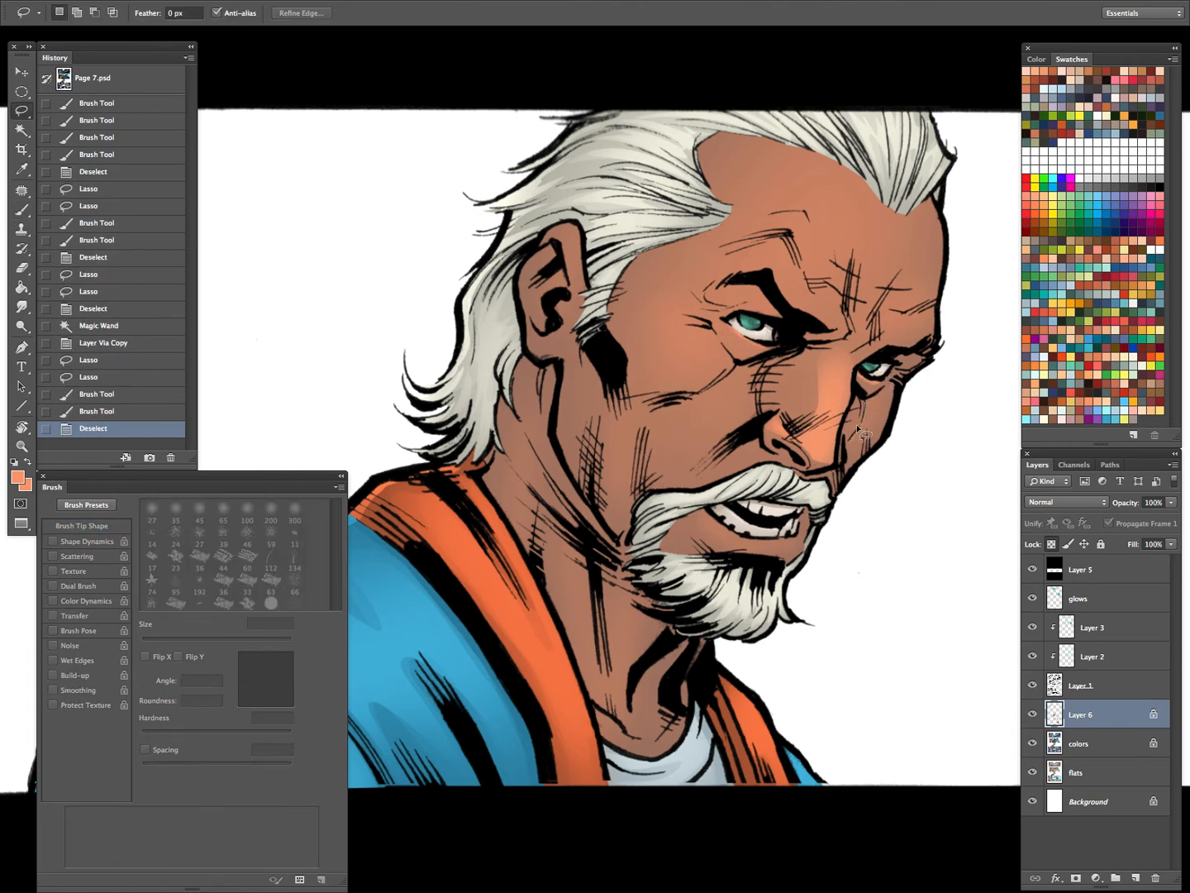
{"action": "left_click_drag", "start_coordinate": [900, 423], "coordinate": [892, 409]}
{"action": "key", "text": "ctrl+d"}
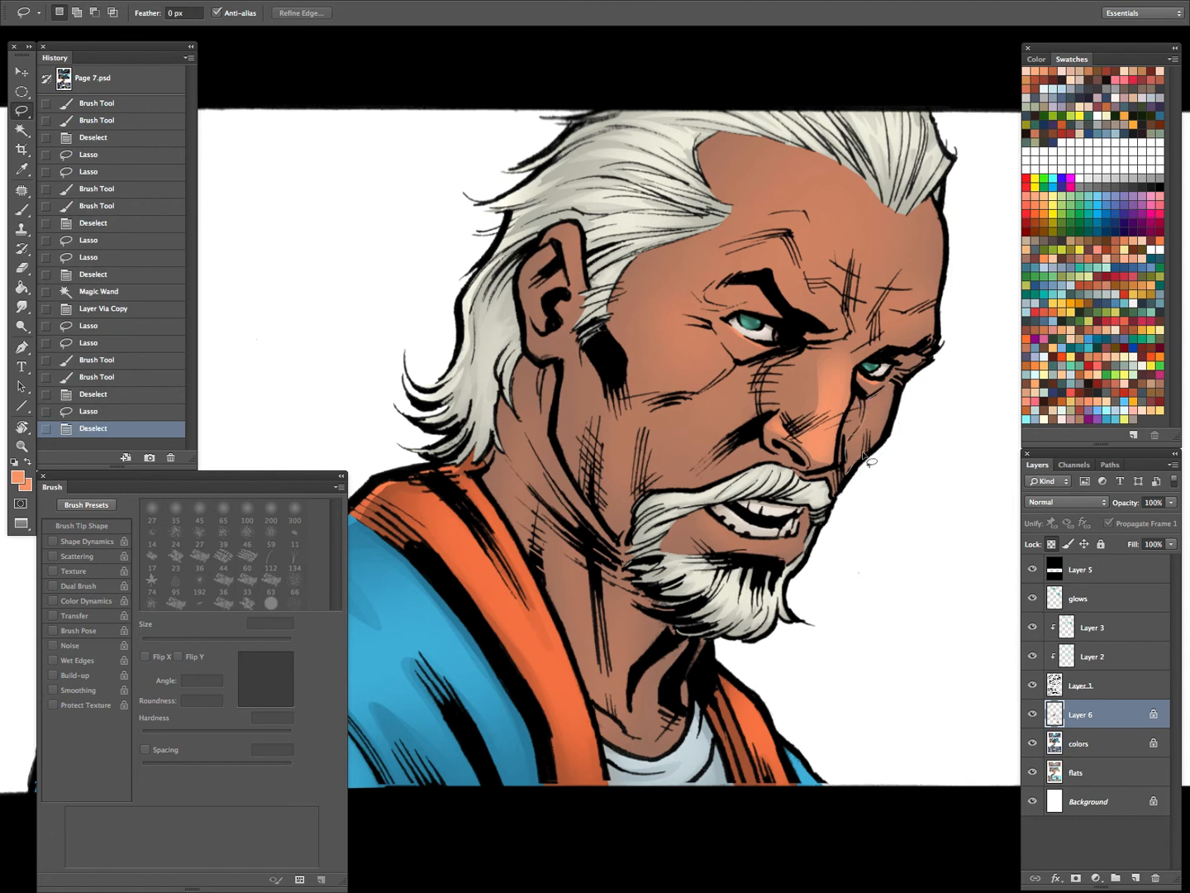
{"action": "key", "text": "b"}
{"action": "left_click_drag", "start_coordinate": [874, 395], "coordinate": [821, 464]}
{"action": "key", "text": "l"}
{"action": "key", "text": "ctrl+d"}
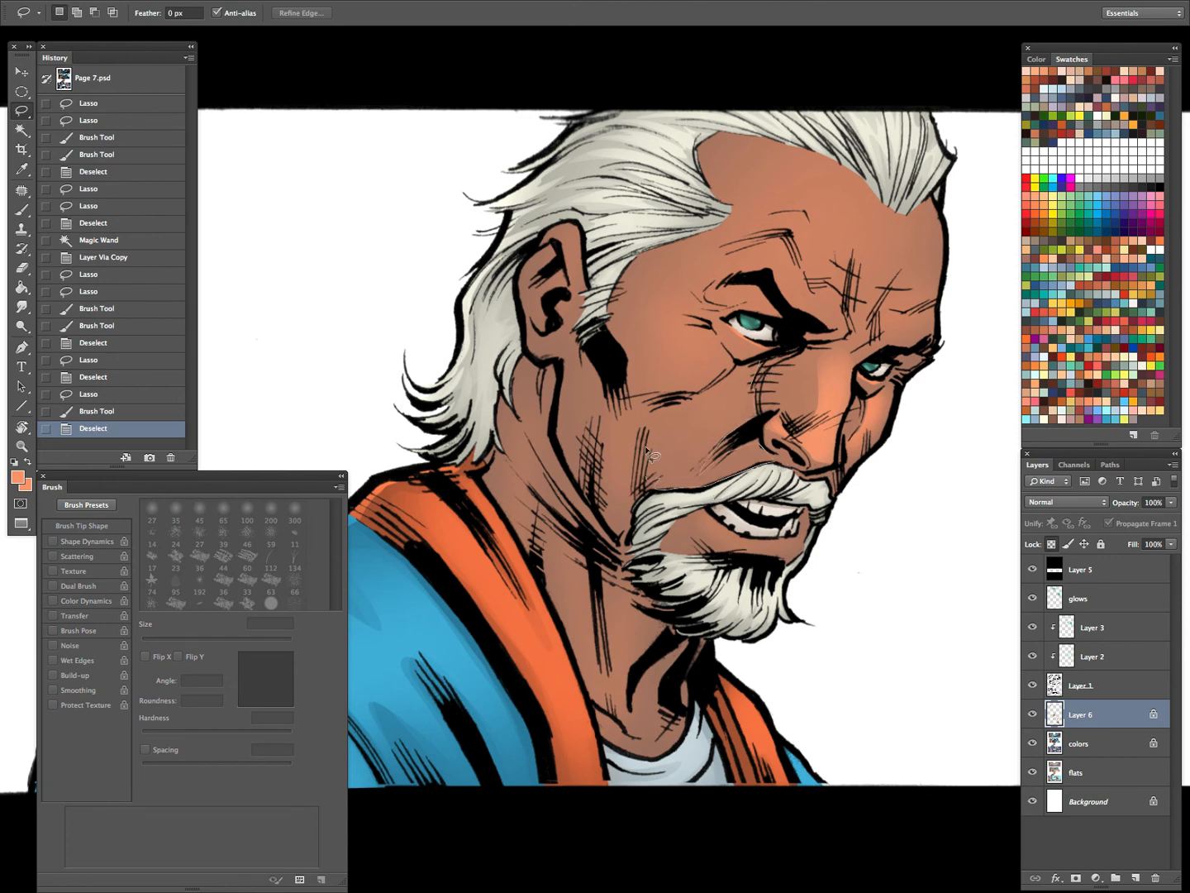
Lasso the near cheek and the skin around the eye, brush broad highlights at 400 px, and deselect
{"action": "mouse_move", "coordinate": [707, 398]}
{"action": "left_mouse_down"}
{"action": "mouse_move", "coordinate": [744, 467]}
{"action": "mouse_move", "coordinate": [653, 409]}
{"action": "left_mouse_up"}
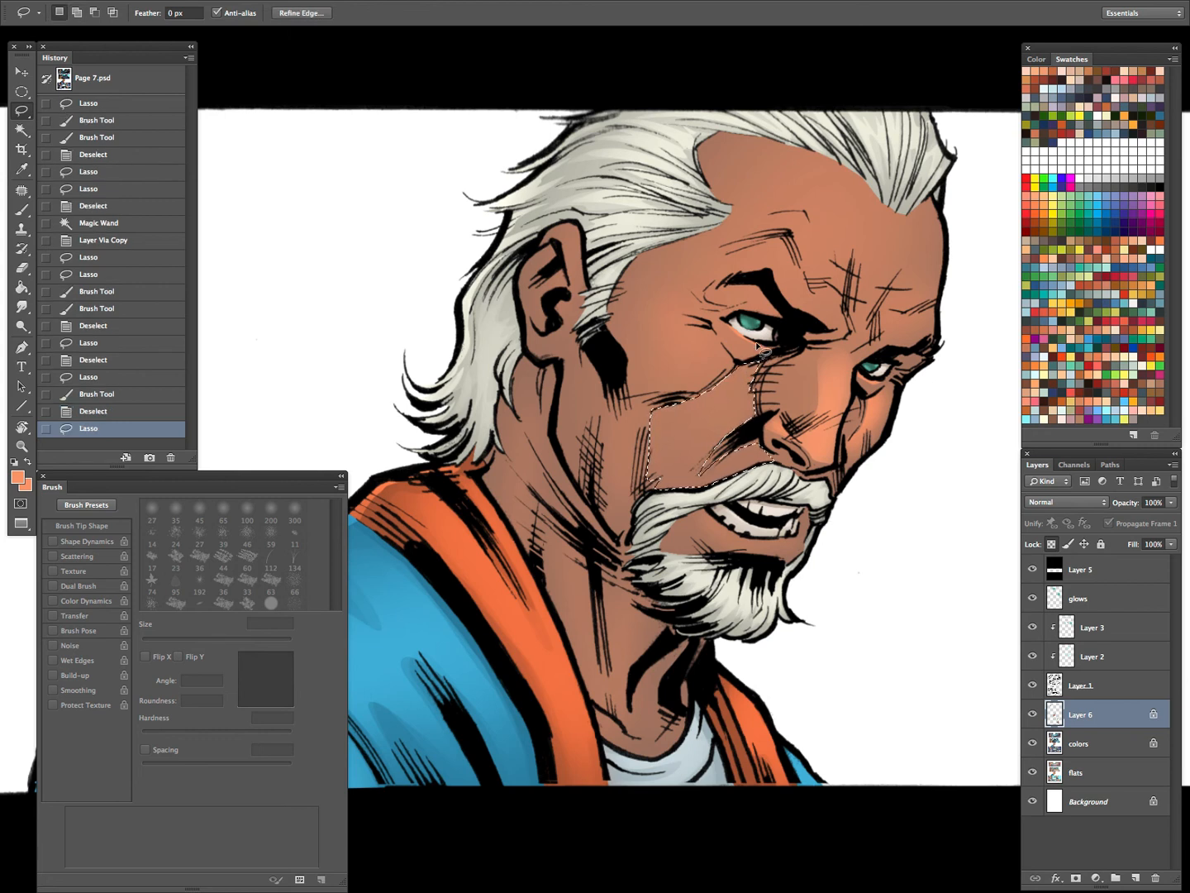
{"action": "key", "text": "shift"}
{"action": "left_click_drag", "start_coordinate": [713, 332], "coordinate": [750, 438]}
{"action": "key", "text": "b"}
{"action": "key", "text": "bracketright"}
{"action": "key", "text": "bracketright"}
{"action": "left_click_drag", "start_coordinate": [731, 361], "coordinate": [718, 340]}
{"action": "mouse_move", "coordinate": [718, 339]}
{"action": "left_mouse_down"}
{"action": "mouse_move", "coordinate": [769, 502]}
{"action": "mouse_move", "coordinate": [737, 529]}
{"action": "left_mouse_up"}
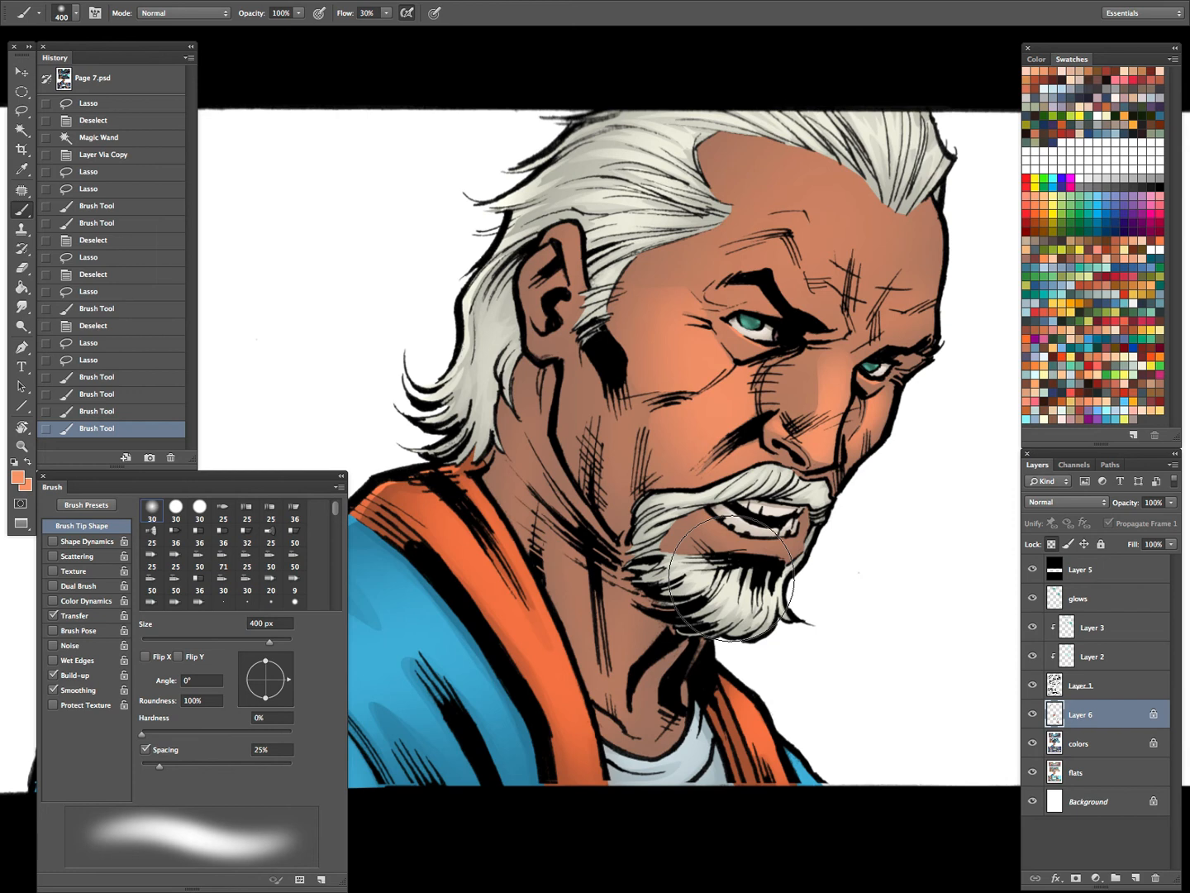
{"action": "key", "text": "l"}
{"action": "key", "text": "ctrl+d"}
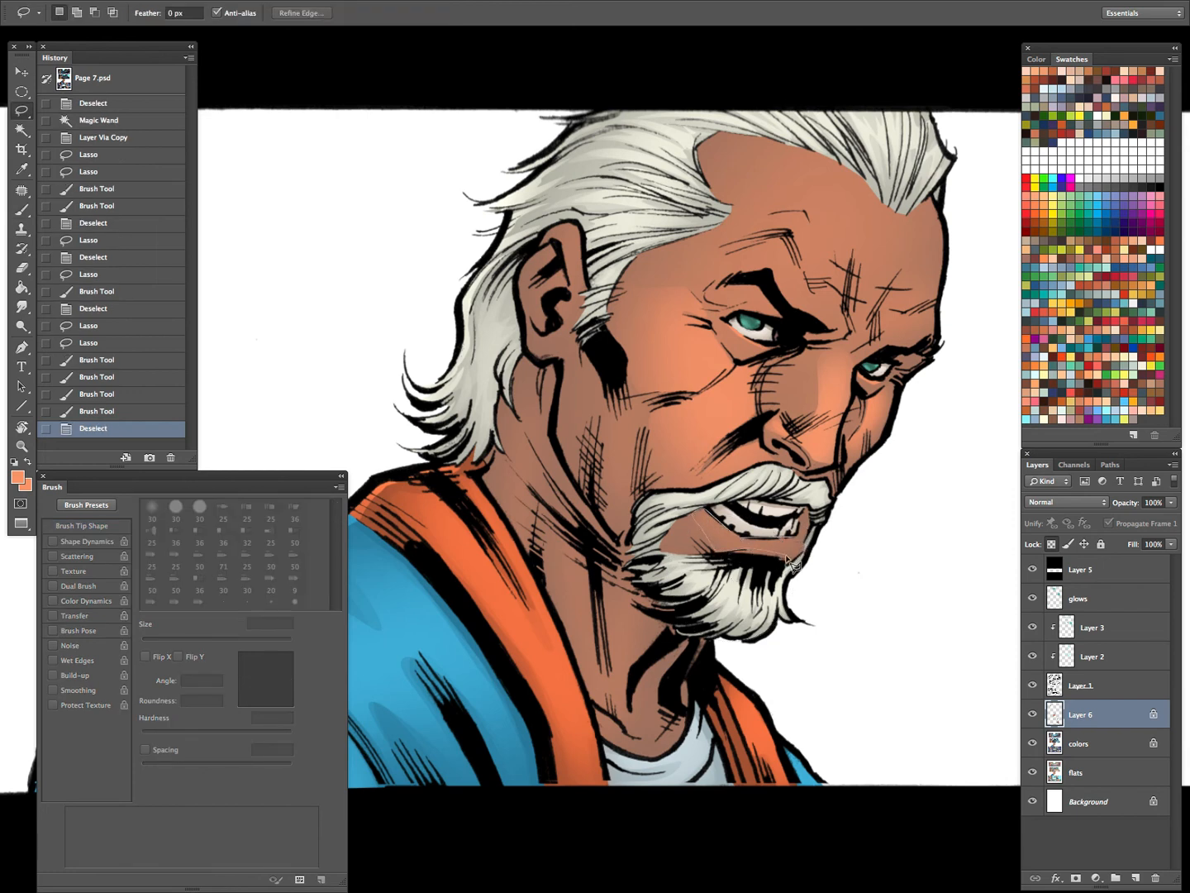
Lasso the skin around the lower lip, brush it lighter with a smaller soft brush, and deselect
{"action": "mouse_move", "coordinate": [808, 530]}
{"action": "left_mouse_down"}
{"action": "mouse_move", "coordinate": [833, 501]}
{"action": "mouse_move", "coordinate": [814, 536]}
{"action": "mouse_move", "coordinate": [803, 534]}
{"action": "mouse_move", "coordinate": [803, 555]}
{"action": "mouse_move", "coordinate": [825, 536]}
{"action": "left_mouse_up"}
{"action": "key", "text": "b"}
{"action": "key", "text": "bracketleft"}
{"action": "mouse_move", "coordinate": [722, 540]}
{"action": "left_mouse_down"}
{"action": "mouse_move", "coordinate": [796, 543]}
{"action": "mouse_move", "coordinate": [729, 540]}
{"action": "left_mouse_up"}
{"action": "mouse_move", "coordinate": [694, 536]}
{"action": "left_mouse_down"}
{"action": "mouse_move", "coordinate": [717, 547]}
{"action": "mouse_move", "coordinate": [709, 527]}
{"action": "mouse_move", "coordinate": [697, 566]}
{"action": "mouse_move", "coordinate": [711, 579]}
{"action": "left_mouse_up"}
{"action": "key", "text": "l"}
{"action": "key", "text": "ctrl+d"}
{"action": "key", "text": "b"}
{"action": "key", "text": "l"}
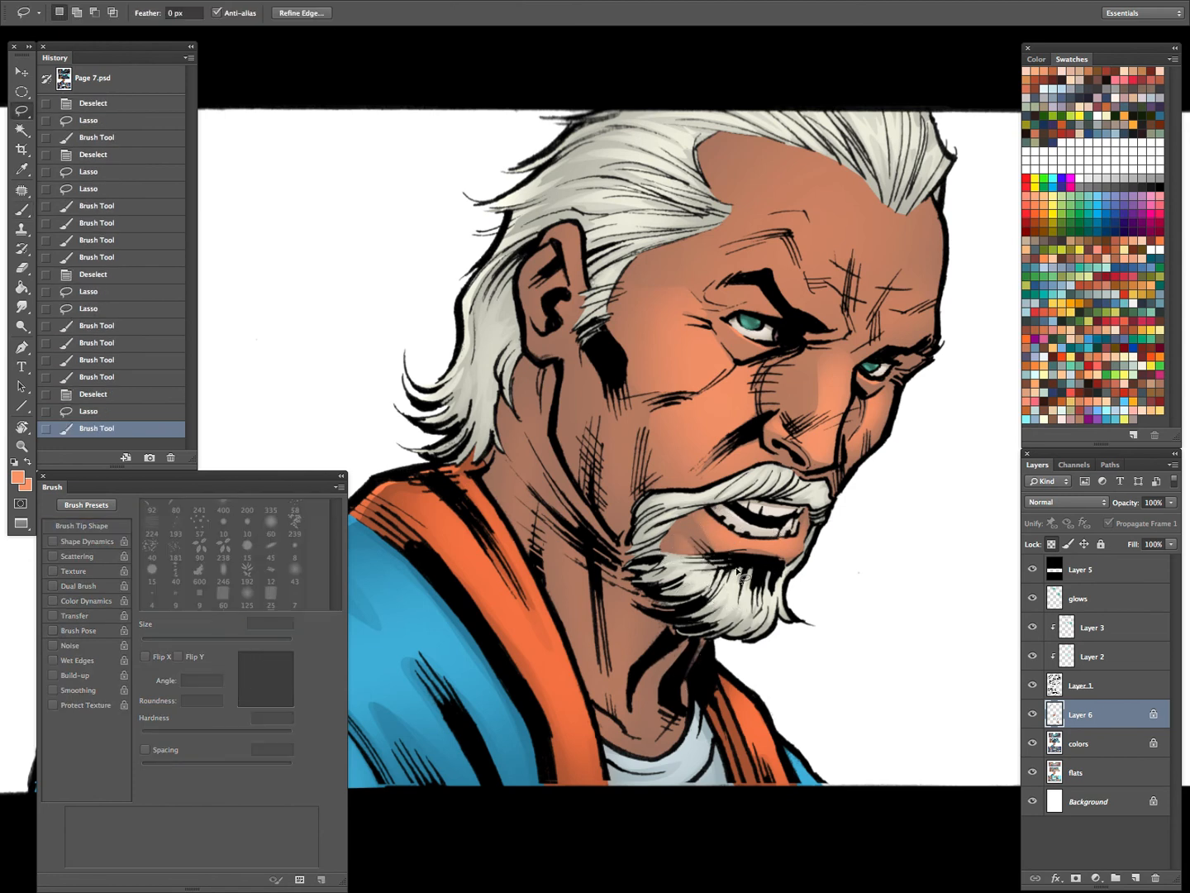
{"action": "key", "text": "ctrl+d"}
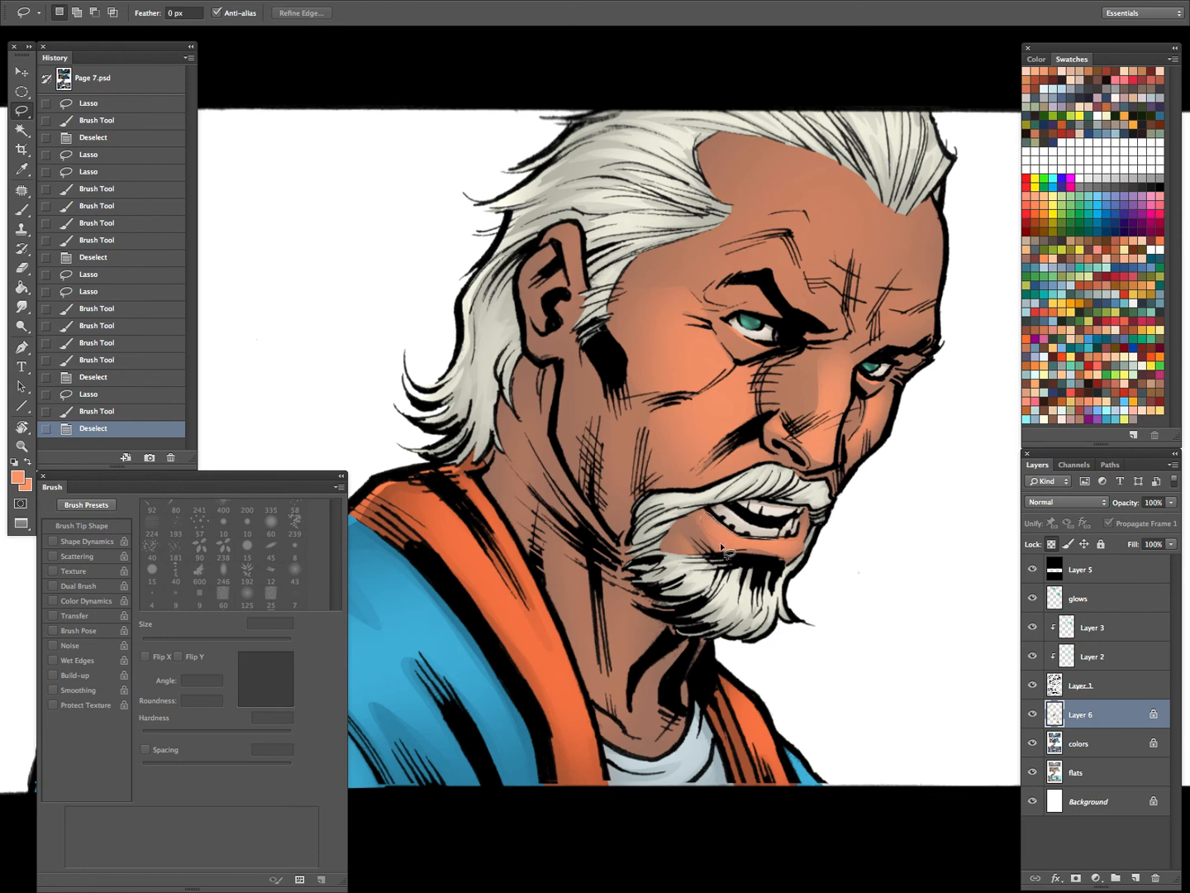
Lasso a smaller shape just under the lower lip, brush a highlight into it, and deselect
{"action": "mouse_move", "coordinate": [800, 538]}
{"action": "left_mouse_down"}
{"action": "mouse_move", "coordinate": [756, 559]}
{"action": "mouse_move", "coordinate": [755, 543]}
{"action": "left_mouse_up"}
{"action": "key", "text": "b"}
{"action": "left_click_drag", "start_coordinate": [745, 540], "coordinate": [720, 540]}
{"action": "key", "text": "l"}
{"action": "key", "text": "ctrl+d"}
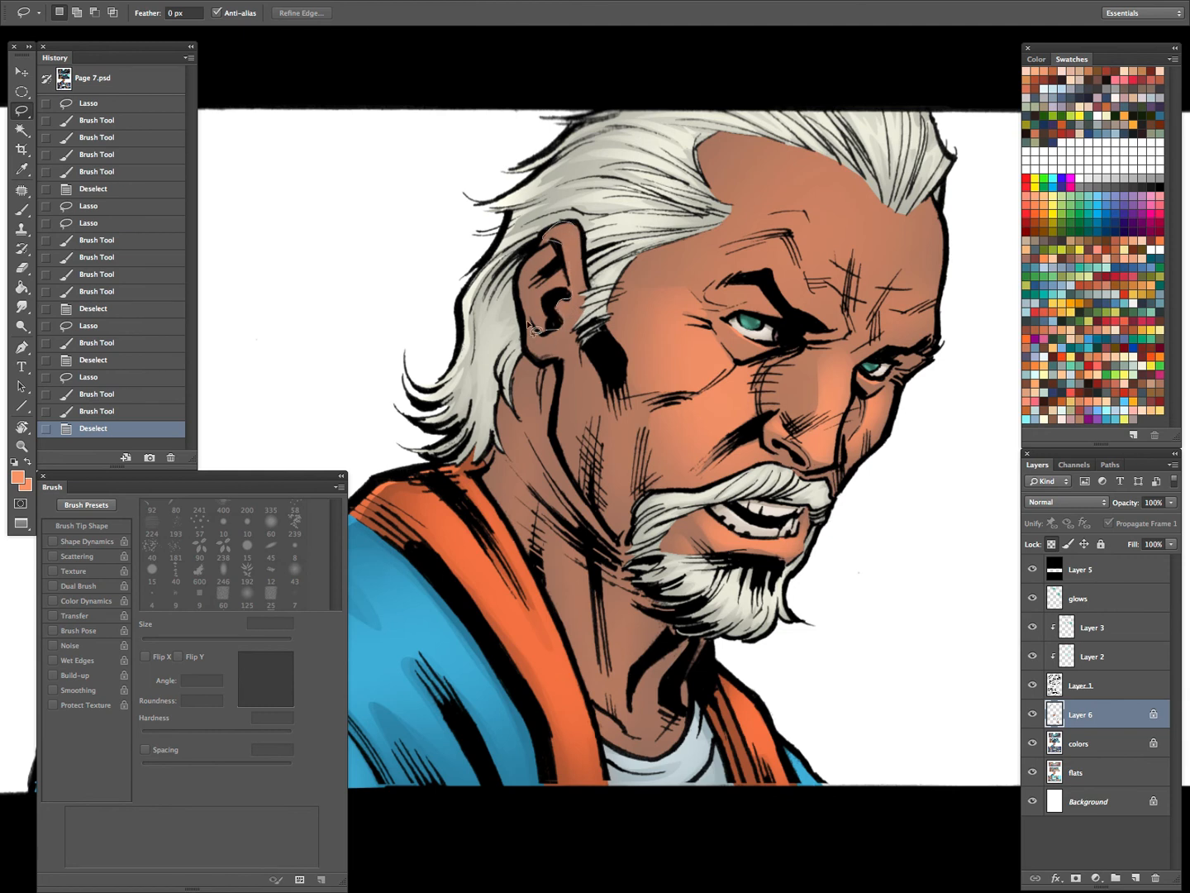
Lasso the outer ear, brush soft highlights along it, and deselect
{"action": "mouse_move", "coordinate": [586, 225]}
{"action": "left_mouse_down"}
{"action": "mouse_move", "coordinate": [578, 330]}
{"action": "mouse_move", "coordinate": [581, 223]}
{"action": "mouse_move", "coordinate": [584, 277]}
{"action": "left_mouse_up"}
{"action": "key", "text": "b"}
{"action": "key", "text": "l"}
{"action": "key", "text": "ctrl+d"}
{"action": "key", "text": "b"}
{"action": "key", "text": "l"}
{"action": "key", "text": "super+d"}
{"action": "key", "text": "super+d"}
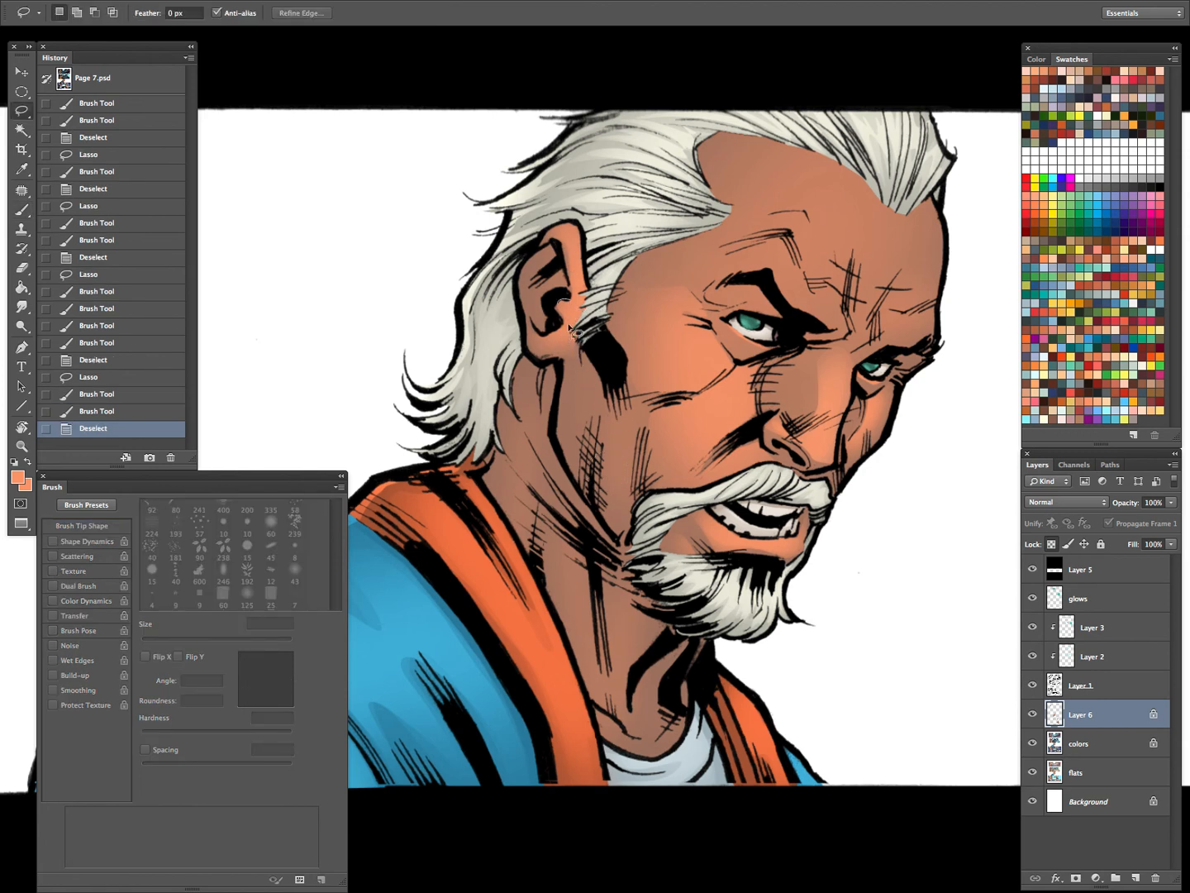
Lasso the earlobe and the inner ear folds in turn, brushing each lighter at 125 px and deselecting
{"action": "mouse_move", "coordinate": [569, 346]}
{"action": "left_mouse_down"}
{"action": "mouse_move", "coordinate": [526, 305]}
{"action": "mouse_move", "coordinate": [563, 332]}
{"action": "mouse_move", "coordinate": [559, 357]}
{"action": "mouse_move", "coordinate": [546, 326]}
{"action": "left_mouse_up"}
{"action": "key", "text": "b"}
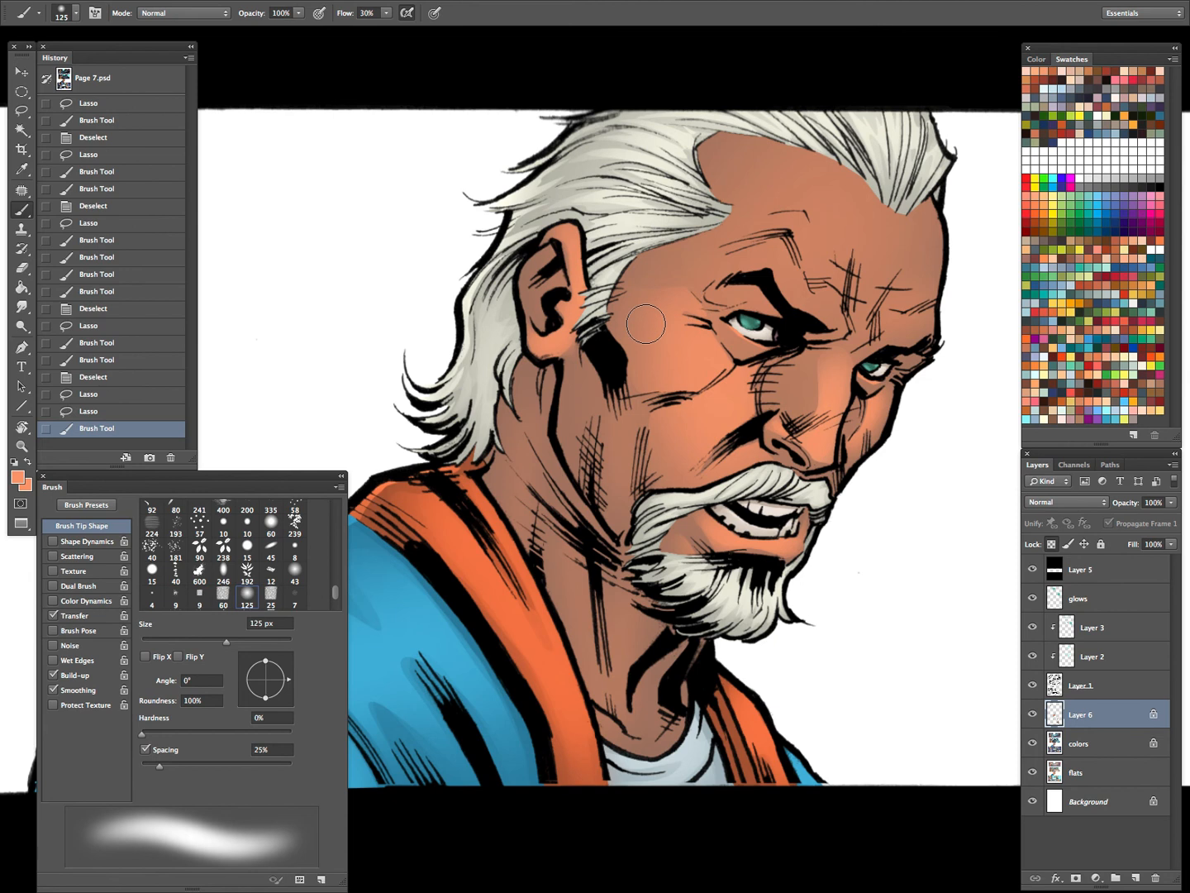
{"action": "key", "text": "l"}
{"action": "key", "text": "super+d"}
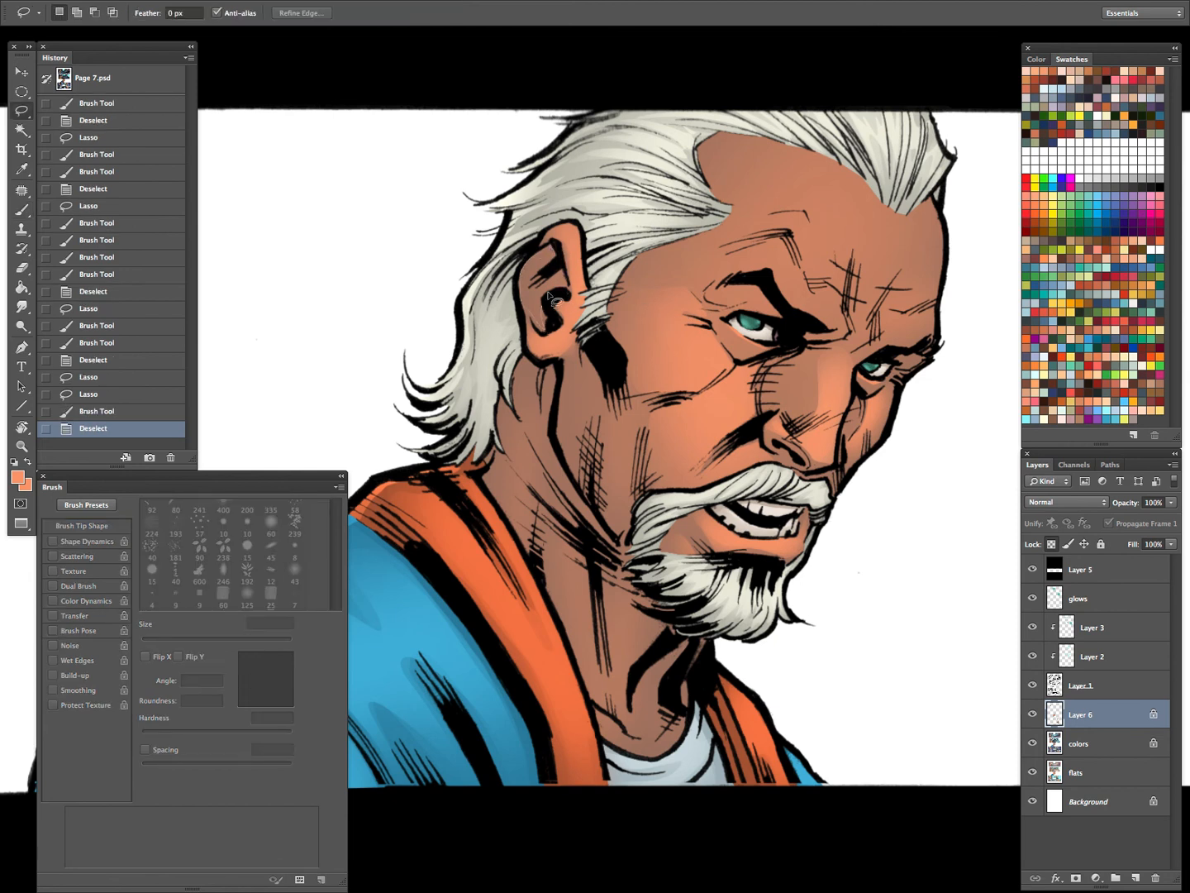
{"action": "left_click_drag", "start_coordinate": [565, 257], "coordinate": [542, 308]}
{"action": "key", "text": "b"}
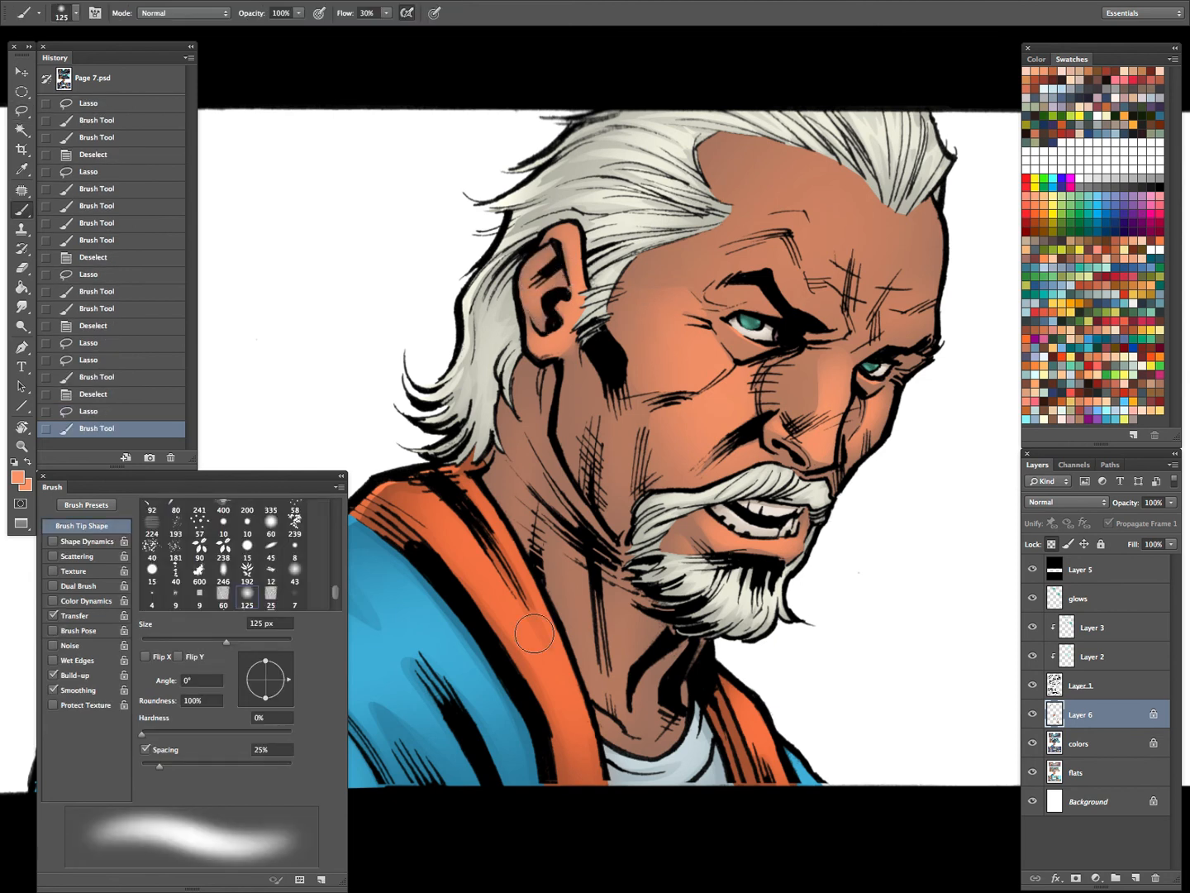
{"action": "key", "text": "l"}
{"action": "key", "text": "super+d"}
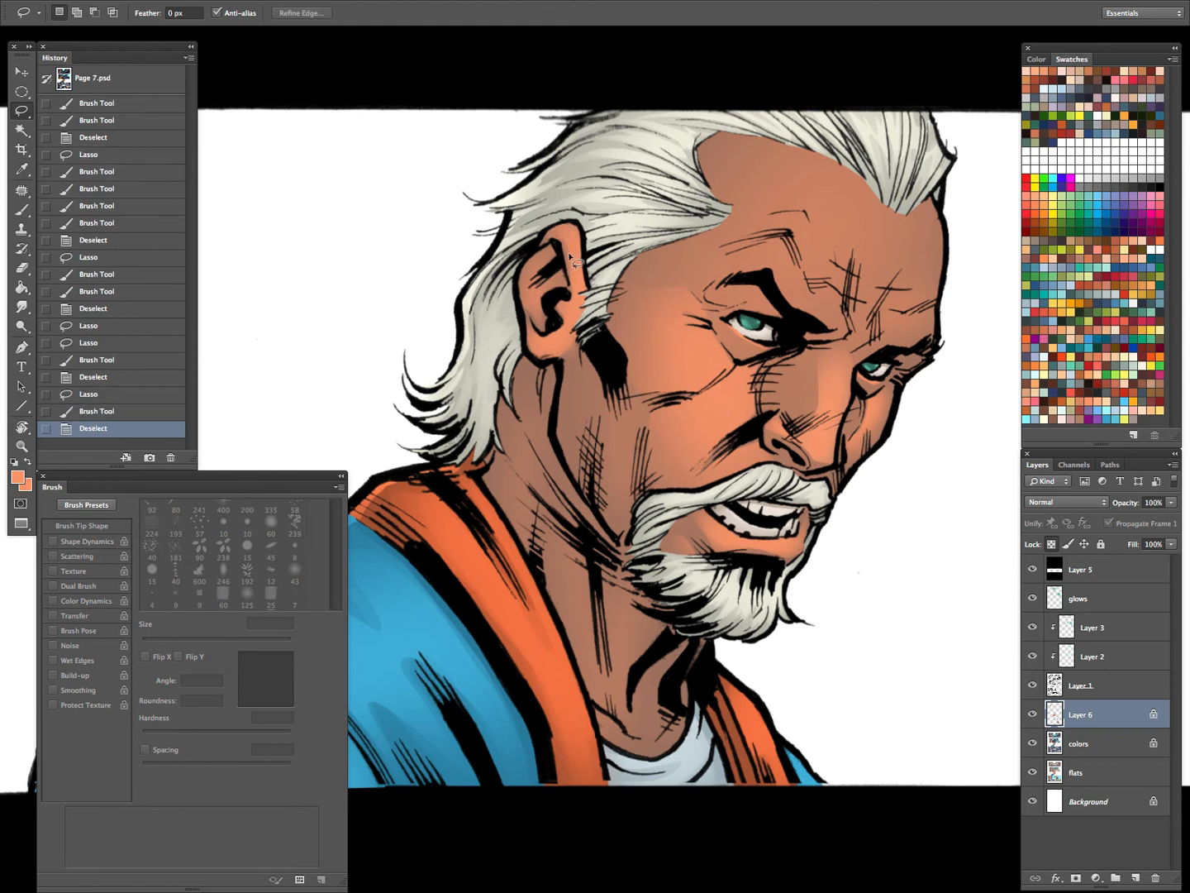
Lasso the upper front rim of the ear, add a 125 px soft highlight, and deselect
{"action": "left_click_drag", "start_coordinate": [583, 237], "coordinate": [578, 252]}
{"action": "key", "text": "b"}
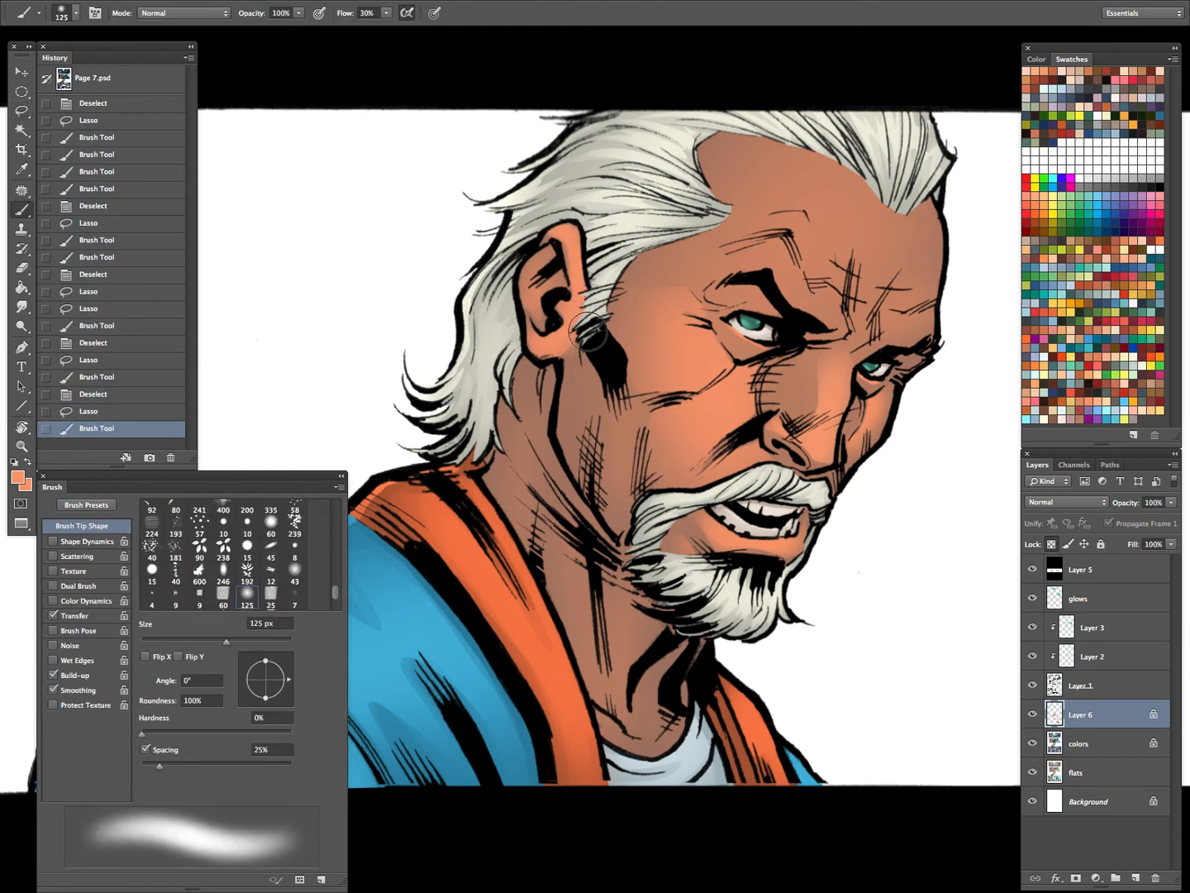
{"action": "key", "text": "l"}
{"action": "key", "text": "super+d"}
Lasso the brow areas above both eyes, brush highlights at 175 px with the selection edges hidden, and deselect
{"action": "scroll", "coordinate": [831, 488], "scroll_direction": "up", "scroll_amount": 5}
{"action": "scroll", "coordinate": [830, 488], "scroll_direction": "right", "scroll_amount": 3}
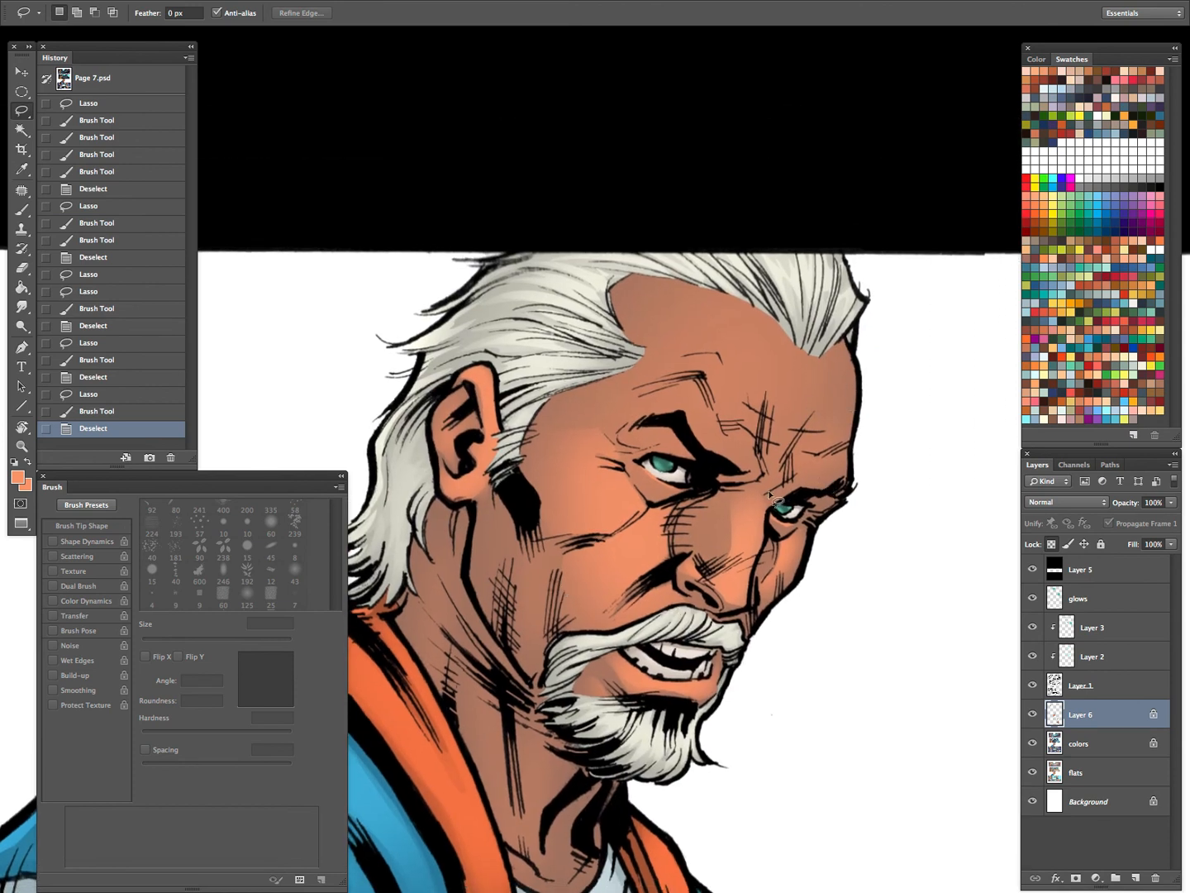
{"action": "mouse_move", "coordinate": [786, 452]}
{"action": "left_mouse_down"}
{"action": "mouse_move", "coordinate": [783, 483]}
{"action": "mouse_move", "coordinate": [796, 453]}
{"action": "left_mouse_up"}
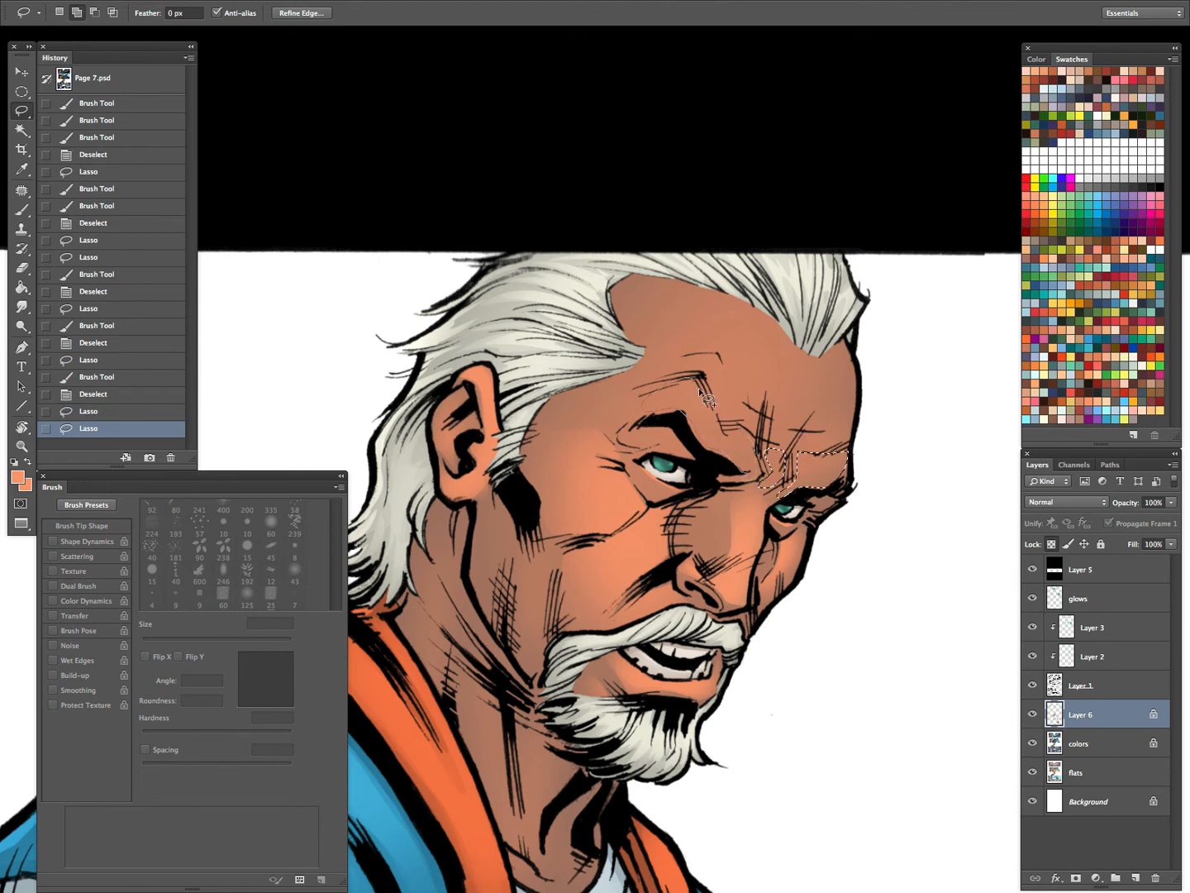
{"action": "mouse_move", "coordinate": [732, 429]}
{"action": "left_mouse_down"}
{"action": "mouse_move", "coordinate": [718, 410]}
{"action": "mouse_move", "coordinate": [720, 438]}
{"action": "left_mouse_up"}
{"action": "key", "text": "super+h"}
{"action": "key", "text": "b"}
{"action": "key", "text": "bracketright"}
{"action": "left_click_drag", "start_coordinate": [801, 473], "coordinate": [811, 473]}
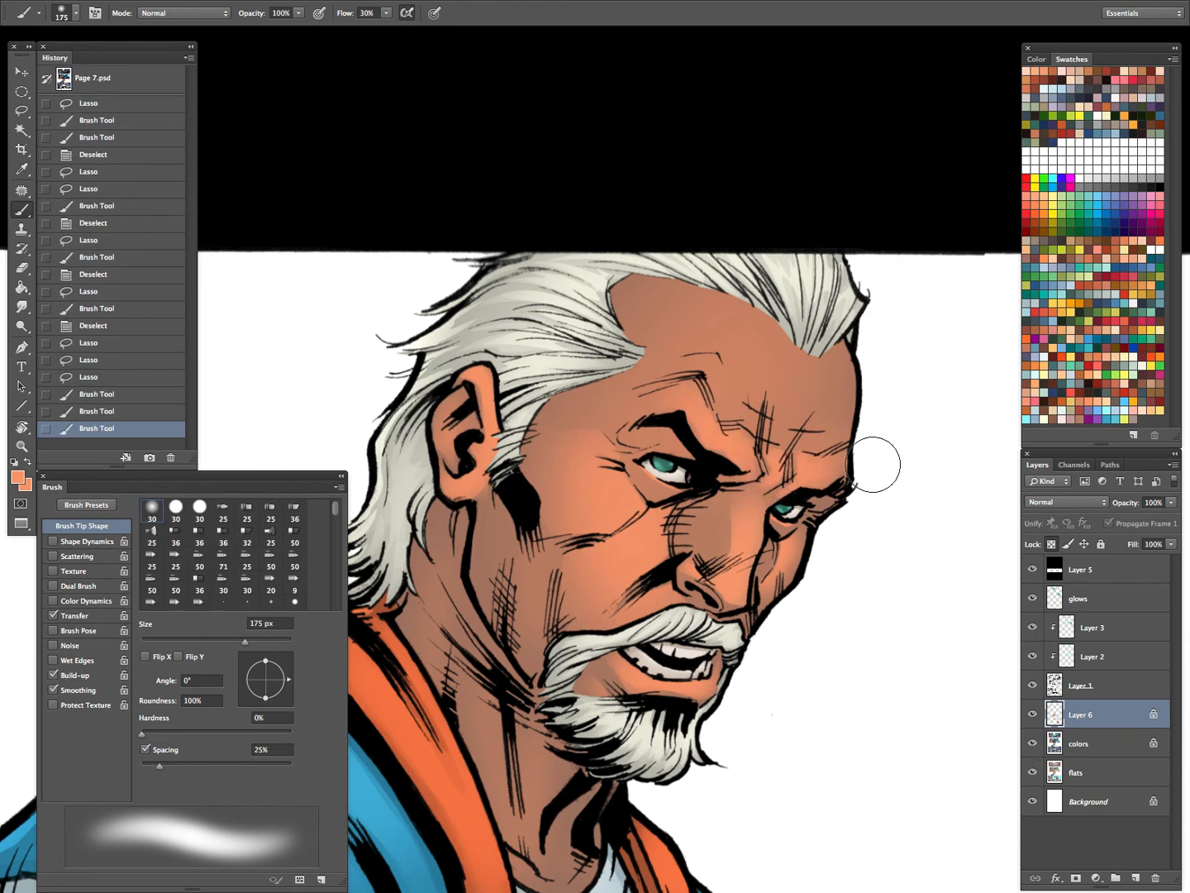
{"action": "key", "text": "super+d"}
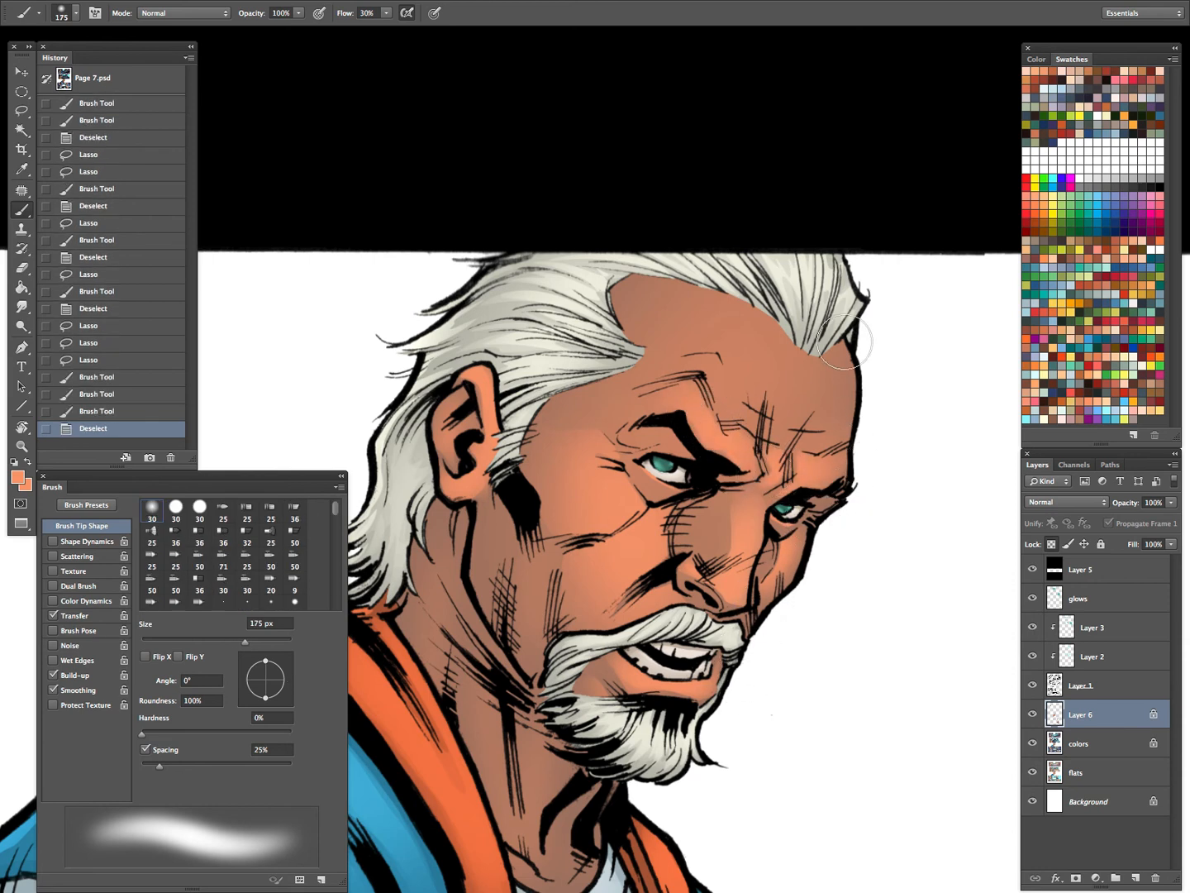
Lasso the forehead, build up soft-brush highlights across it down to the brow at up to 200 px, and deselect
{"action": "key", "text": "l"}
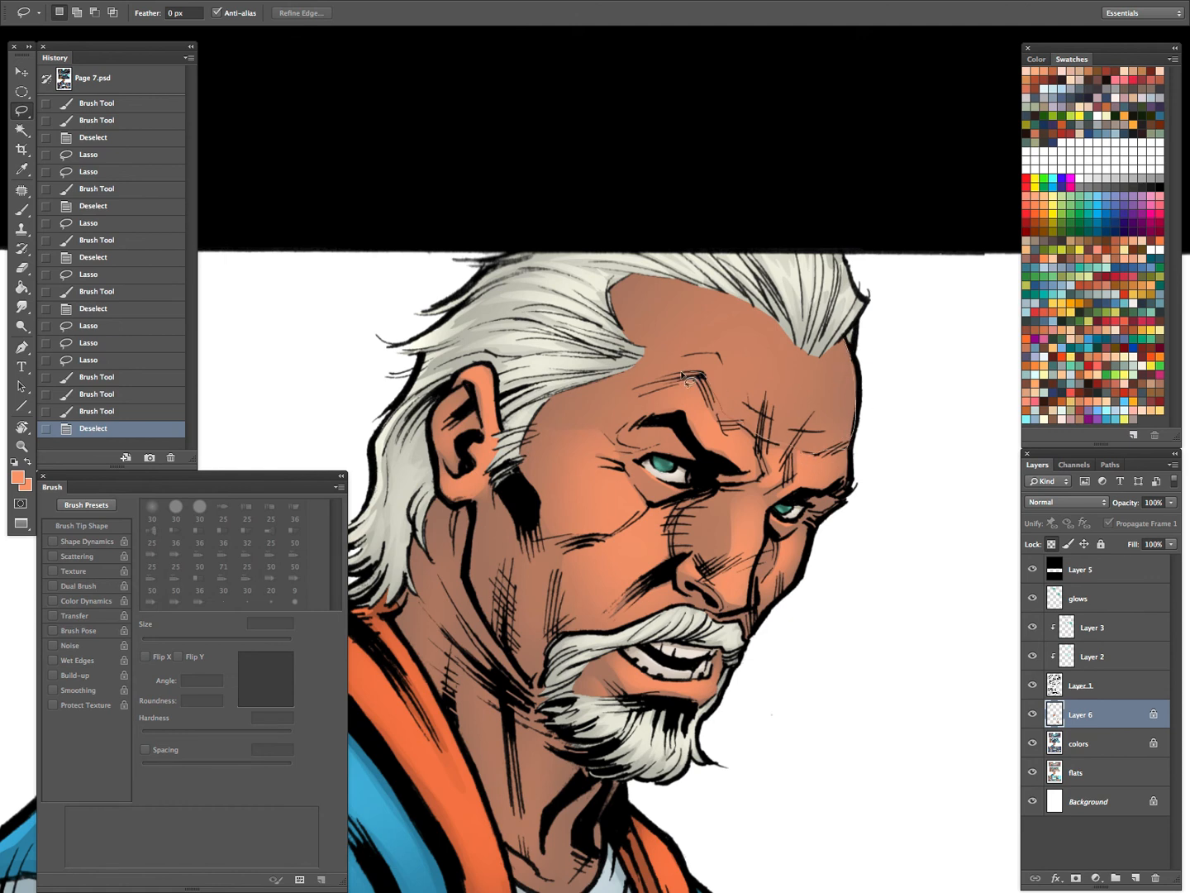
{"action": "left_click_drag", "start_coordinate": [643, 270], "coordinate": [649, 269]}
{"action": "key", "text": "b"}
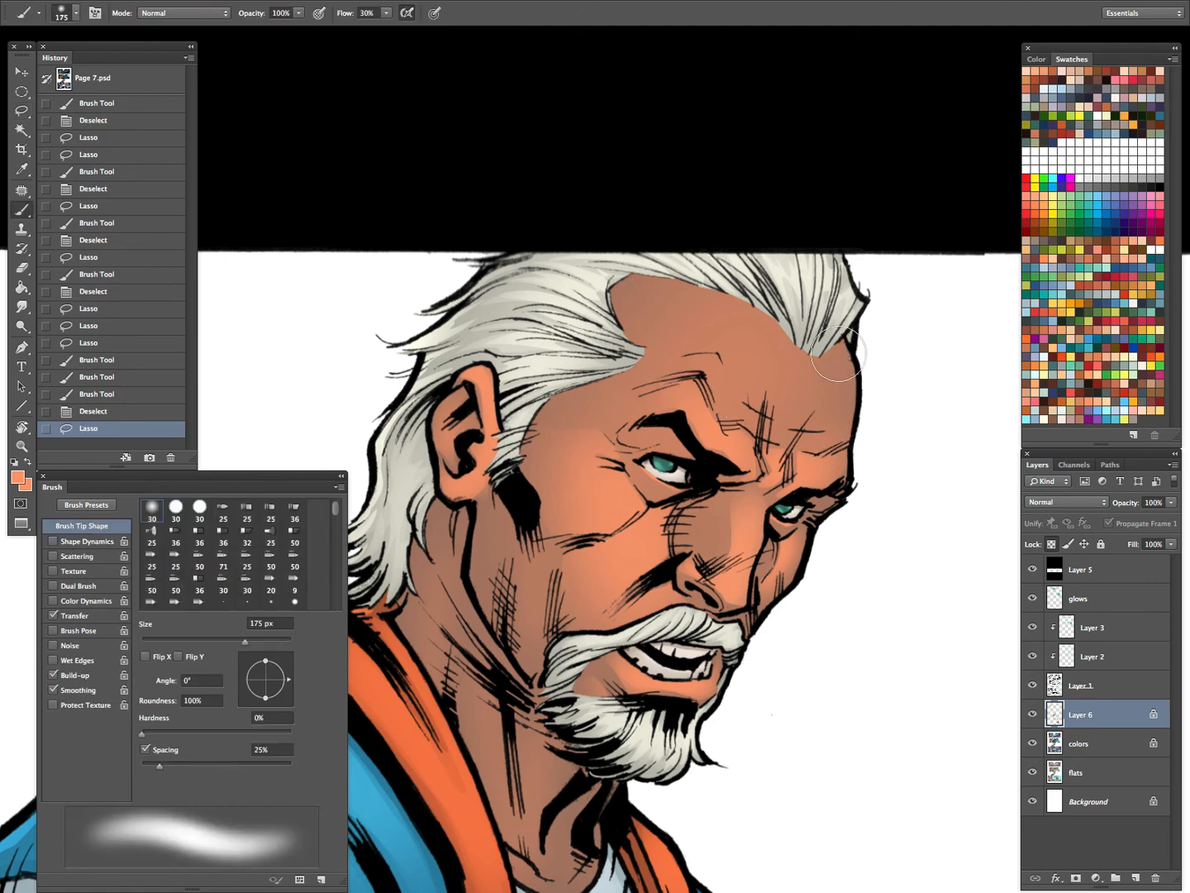
{"action": "mouse_move", "coordinate": [748, 325]}
{"action": "left_mouse_down"}
{"action": "mouse_move", "coordinate": [762, 366]}
{"action": "mouse_move", "coordinate": [762, 348]}
{"action": "mouse_move", "coordinate": [731, 414]}
{"action": "left_mouse_up"}
{"action": "key", "text": "bracketleft"}
{"action": "key", "text": "bracketleft"}
{"action": "key", "text": "bracketleft"}
{"action": "key", "text": "bracketleft"}
{"action": "mouse_move", "coordinate": [735, 404]}
{"action": "left_mouse_down"}
{"action": "mouse_move", "coordinate": [747, 374]}
{"action": "mouse_move", "coordinate": [808, 382]}
{"action": "mouse_move", "coordinate": [809, 447]}
{"action": "left_mouse_up"}
{"action": "left_click_drag", "start_coordinate": [769, 634], "coordinate": [793, 597]}
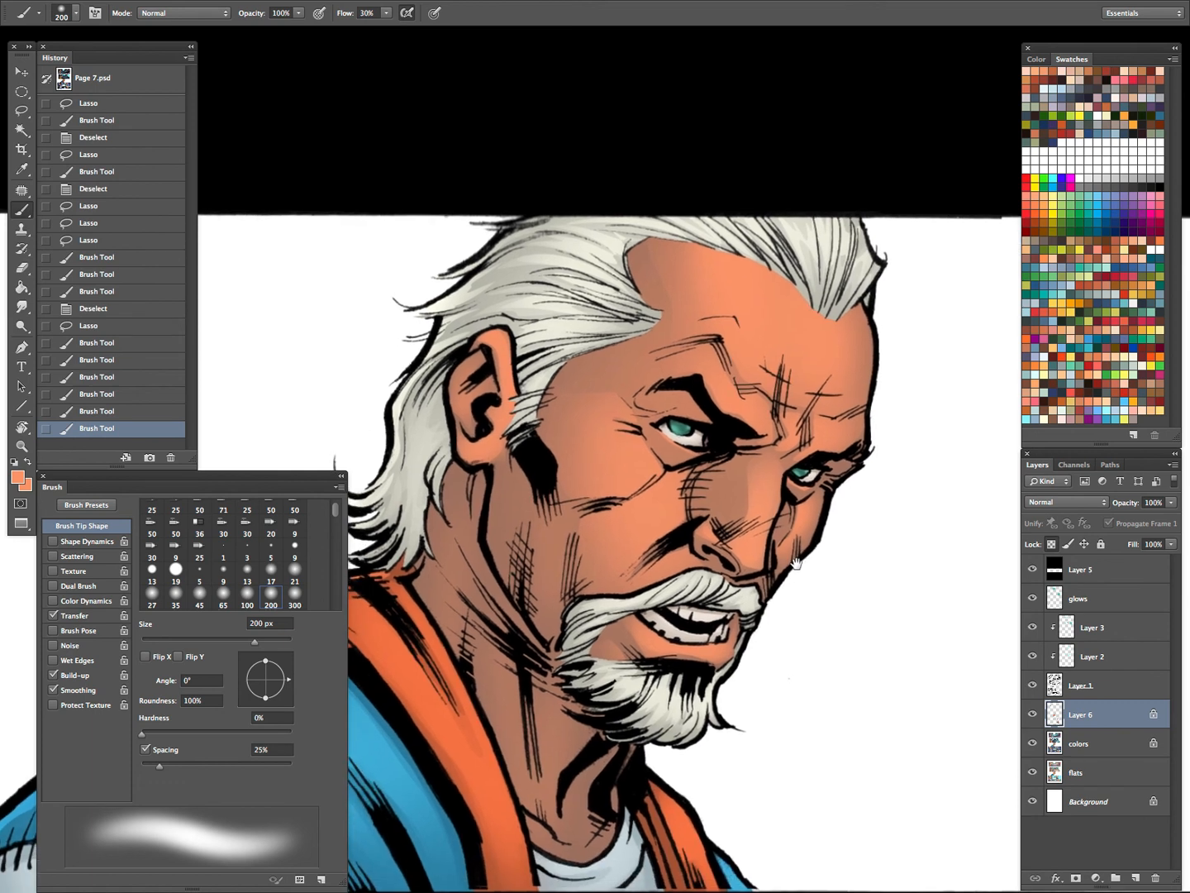
{"action": "key", "text": "l"}
{"action": "key", "text": "ctrl+d"}
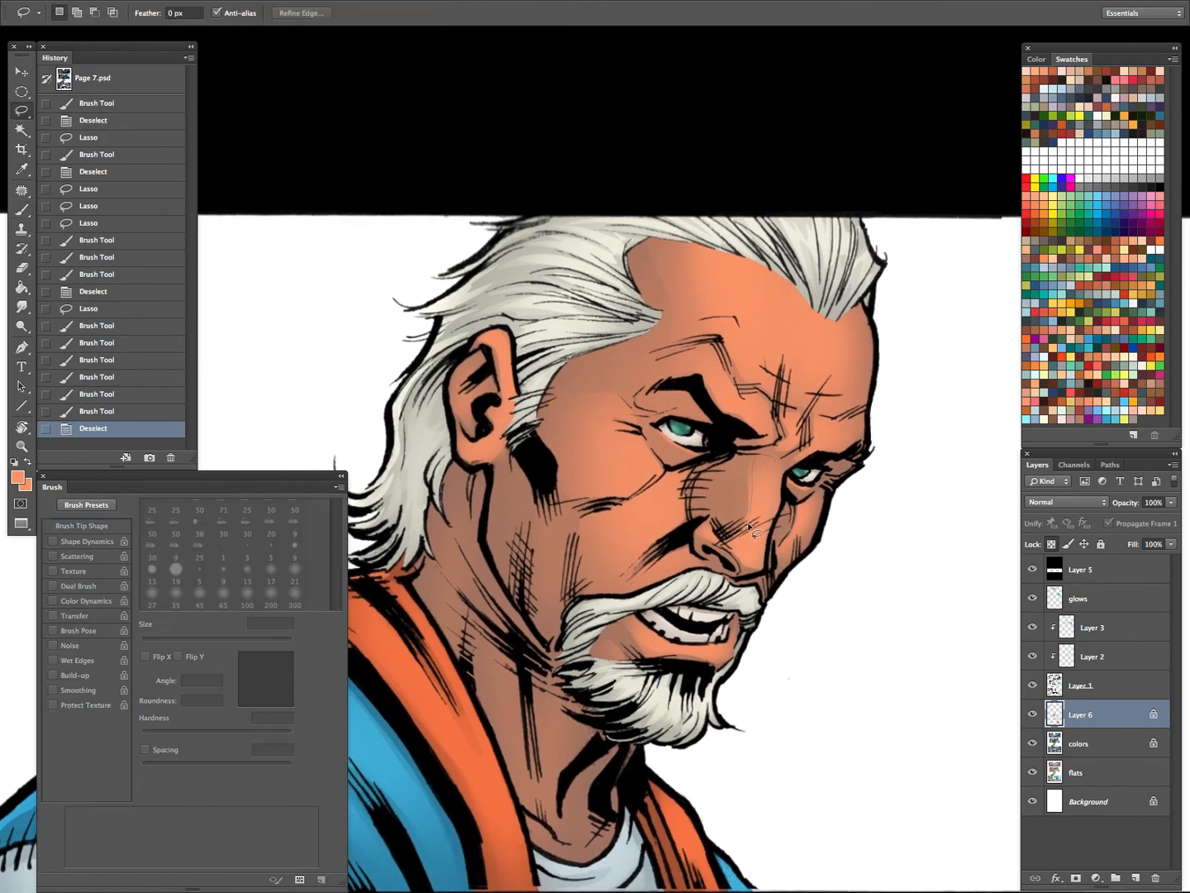
Lasso the far side of the nose, brush it lighter, and deselect
{"action": "left_click_drag", "start_coordinate": [767, 546], "coordinate": [775, 480]}
{"action": "key", "text": "b"}
{"action": "mouse_move", "coordinate": [773, 543]}
{"action": "left_mouse_down"}
{"action": "mouse_move", "coordinate": [765, 511]}
{"action": "mouse_move", "coordinate": [756, 571]}
{"action": "left_mouse_up"}
{"action": "key", "text": "l"}
{"action": "key", "text": "ctrl+d"}
Lasso the neck planes, brush broad 400 px highlights down them with the selection edges hidden, and deselect
{"action": "left_click_drag", "start_coordinate": [543, 694], "coordinate": [633, 545]}
{"action": "mouse_move", "coordinate": [597, 483]}
{"action": "left_mouse_down"}
{"action": "mouse_move", "coordinate": [517, 416]}
{"action": "mouse_move", "coordinate": [587, 490]}
{"action": "mouse_move", "coordinate": [556, 482]}
{"action": "mouse_move", "coordinate": [550, 512]}
{"action": "mouse_move", "coordinate": [559, 478]}
{"action": "mouse_move", "coordinate": [546, 480]}
{"action": "mouse_move", "coordinate": [597, 506]}
{"action": "mouse_move", "coordinate": [552, 504]}
{"action": "mouse_move", "coordinate": [517, 435]}
{"action": "mouse_move", "coordinate": [559, 570]}
{"action": "mouse_move", "coordinate": [583, 544]}
{"action": "mouse_move", "coordinate": [621, 658]}
{"action": "mouse_move", "coordinate": [605, 542]}
{"action": "mouse_move", "coordinate": [566, 497]}
{"action": "mouse_move", "coordinate": [584, 634]}
{"action": "mouse_move", "coordinate": [648, 595]}
{"action": "mouse_move", "coordinate": [643, 679]}
{"action": "mouse_move", "coordinate": [623, 560]}
{"action": "mouse_move", "coordinate": [657, 561]}
{"action": "mouse_move", "coordinate": [648, 665]}
{"action": "mouse_move", "coordinate": [700, 605]}
{"action": "mouse_move", "coordinate": [676, 689]}
{"action": "mouse_move", "coordinate": [651, 666]}
{"action": "left_mouse_up"}
{"action": "key", "text": "super+h"}
{"action": "key", "text": "b"}
{"action": "key", "text": "bracketright"}
{"action": "key", "text": "bracketright"}
{"action": "key", "text": "bracketright"}
{"action": "mouse_move", "coordinate": [568, 447]}
{"action": "left_mouse_down"}
{"action": "mouse_move", "coordinate": [672, 671]}
{"action": "mouse_move", "coordinate": [671, 723]}
{"action": "mouse_move", "coordinate": [661, 666]}
{"action": "mouse_move", "coordinate": [618, 585]}
{"action": "mouse_move", "coordinate": [668, 686]}
{"action": "left_mouse_up"}
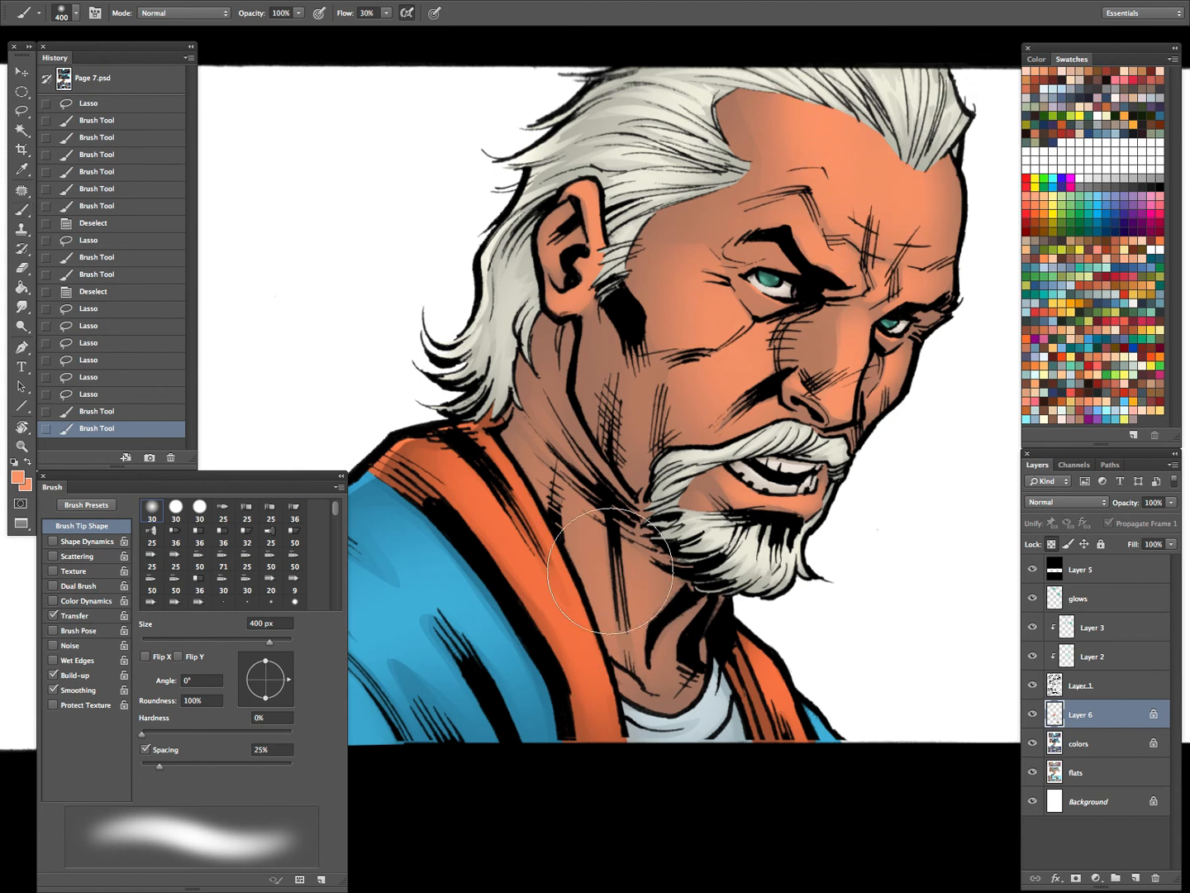
{"action": "key", "text": "l"}
{"action": "key", "text": "ctrl+d"}
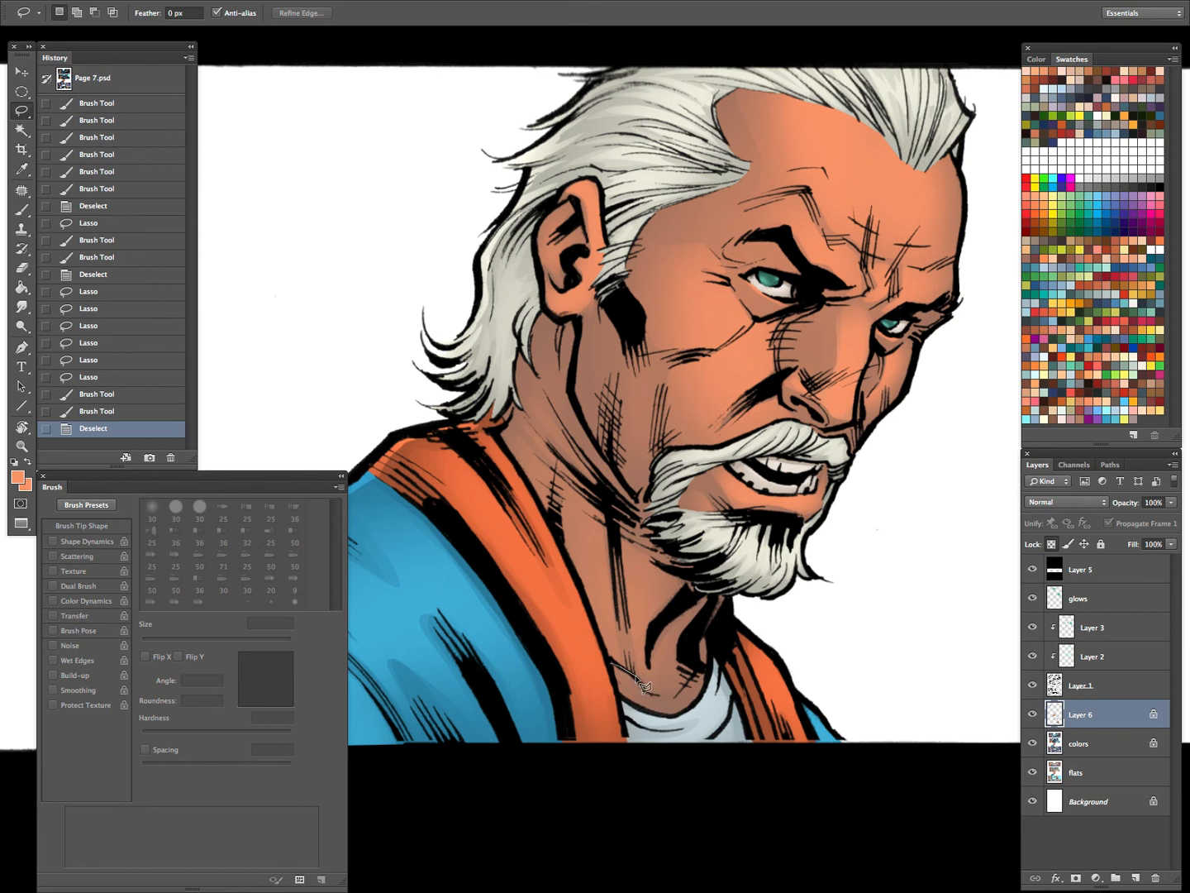
Lasso the base of the neck and throat above the collar, brush it lighter, and deselect
{"action": "mouse_move", "coordinate": [646, 694]}
{"action": "left_mouse_down"}
{"action": "mouse_move", "coordinate": [677, 698]}
{"action": "mouse_move", "coordinate": [720, 673]}
{"action": "left_mouse_up"}
{"action": "key", "text": "b"}
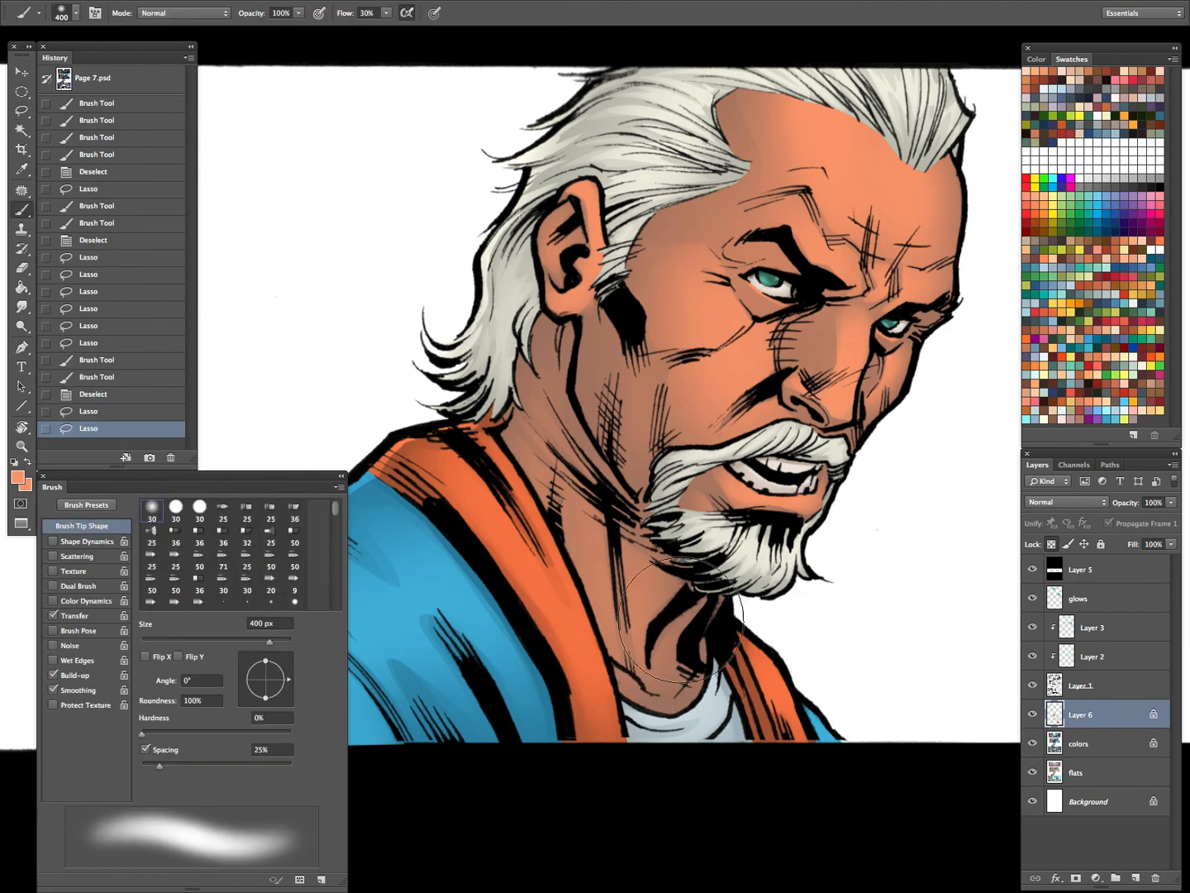
{"action": "mouse_move", "coordinate": [631, 674]}
{"action": "left_mouse_down"}
{"action": "mouse_move", "coordinate": [704, 681]}
{"action": "mouse_move", "coordinate": [687, 661]}
{"action": "left_mouse_up"}
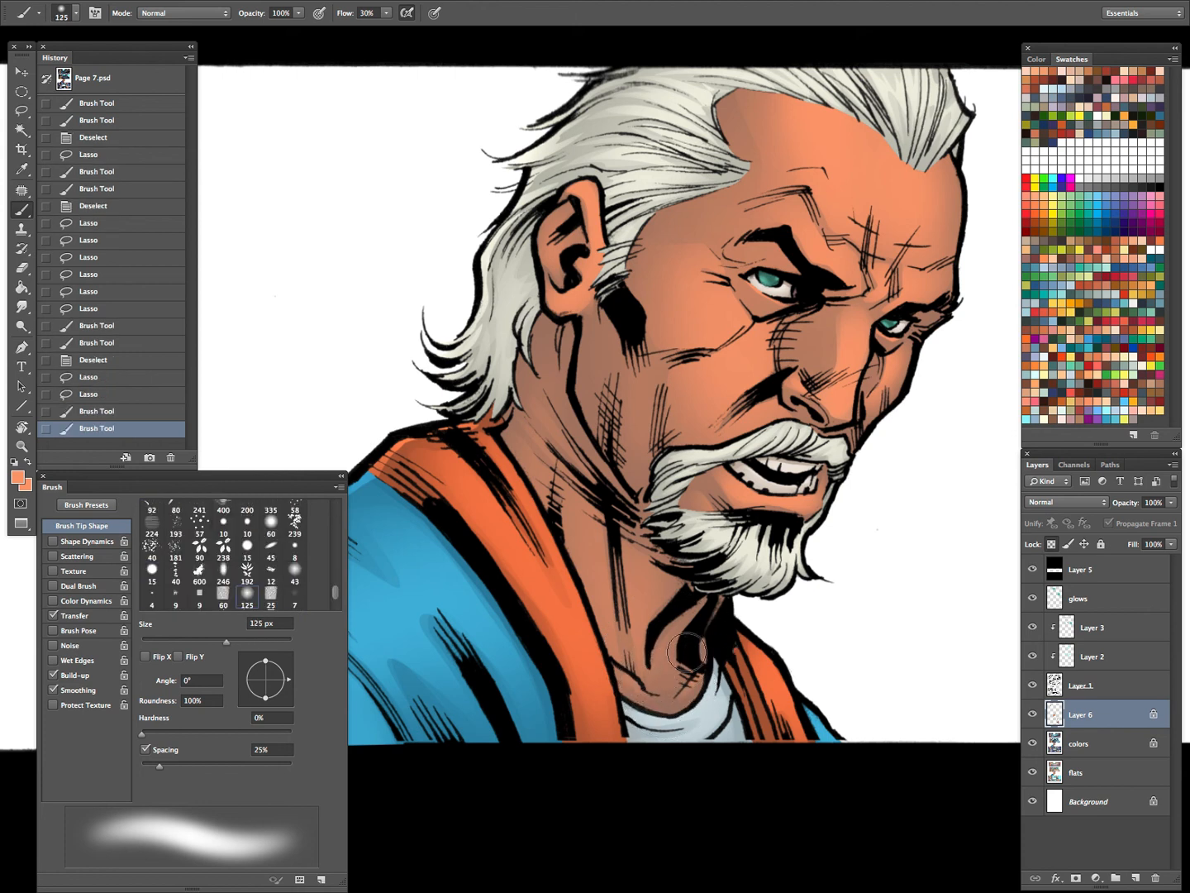
{"action": "key", "text": "z"}
{"action": "left_click_drag", "start_coordinate": [839, 413], "coordinate": [767, 546]}
{"action": "left_click_drag", "start_coordinate": [904, 456], "coordinate": [839, 529]}
{"action": "left_click_drag", "start_coordinate": [881, 453], "coordinate": [793, 572]}
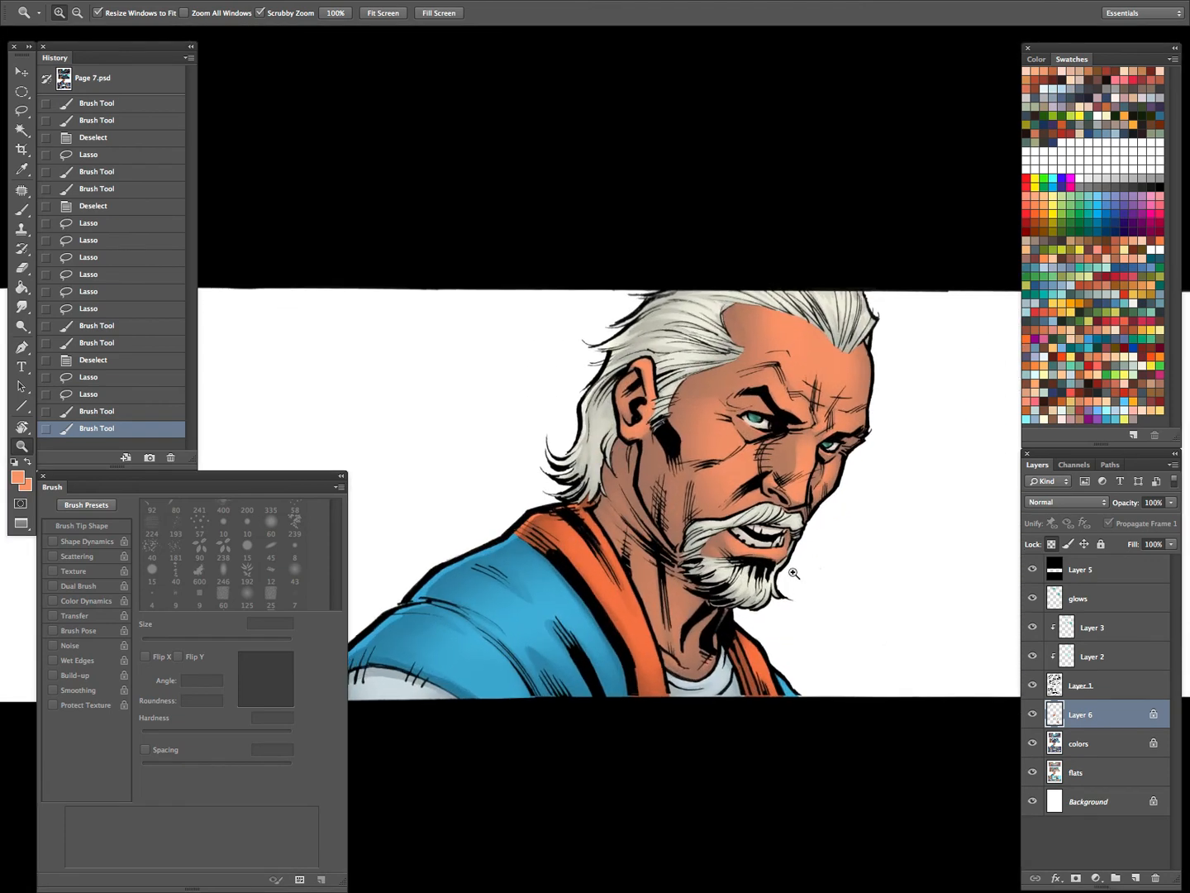
{"action": "key", "text": "l"}
{"action": "key", "text": "ctrl+d"}
Lasso the jaw and neck area beside the beard, brush a 200 px soft highlight through it, and deselect
{"action": "left_click_drag", "start_coordinate": [690, 545], "coordinate": [687, 541]}
{"action": "key", "text": "b"}
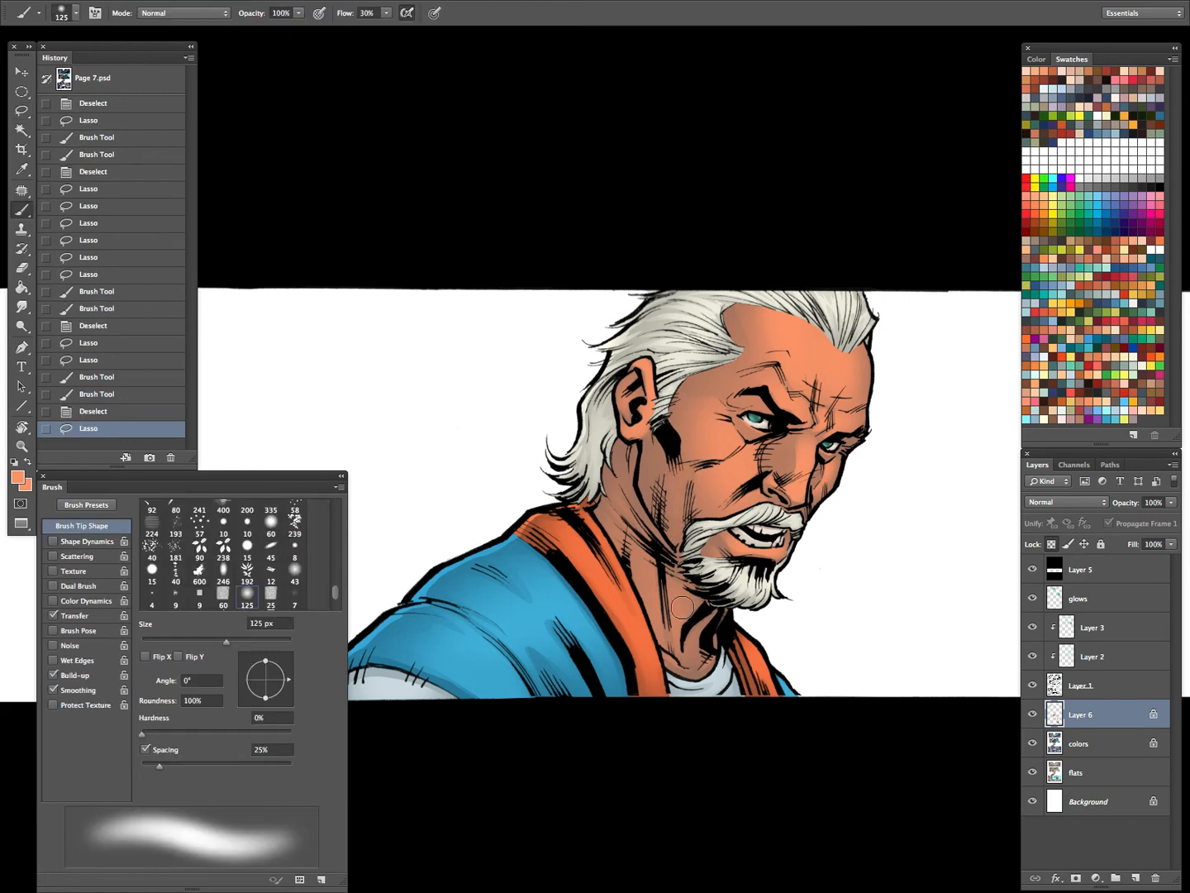
{"action": "key", "text": "bracketright"}
{"action": "key", "text": "bracketright"}
{"action": "key", "text": "bracketright"}
{"action": "left_click_drag", "start_coordinate": [686, 472], "coordinate": [693, 616]}
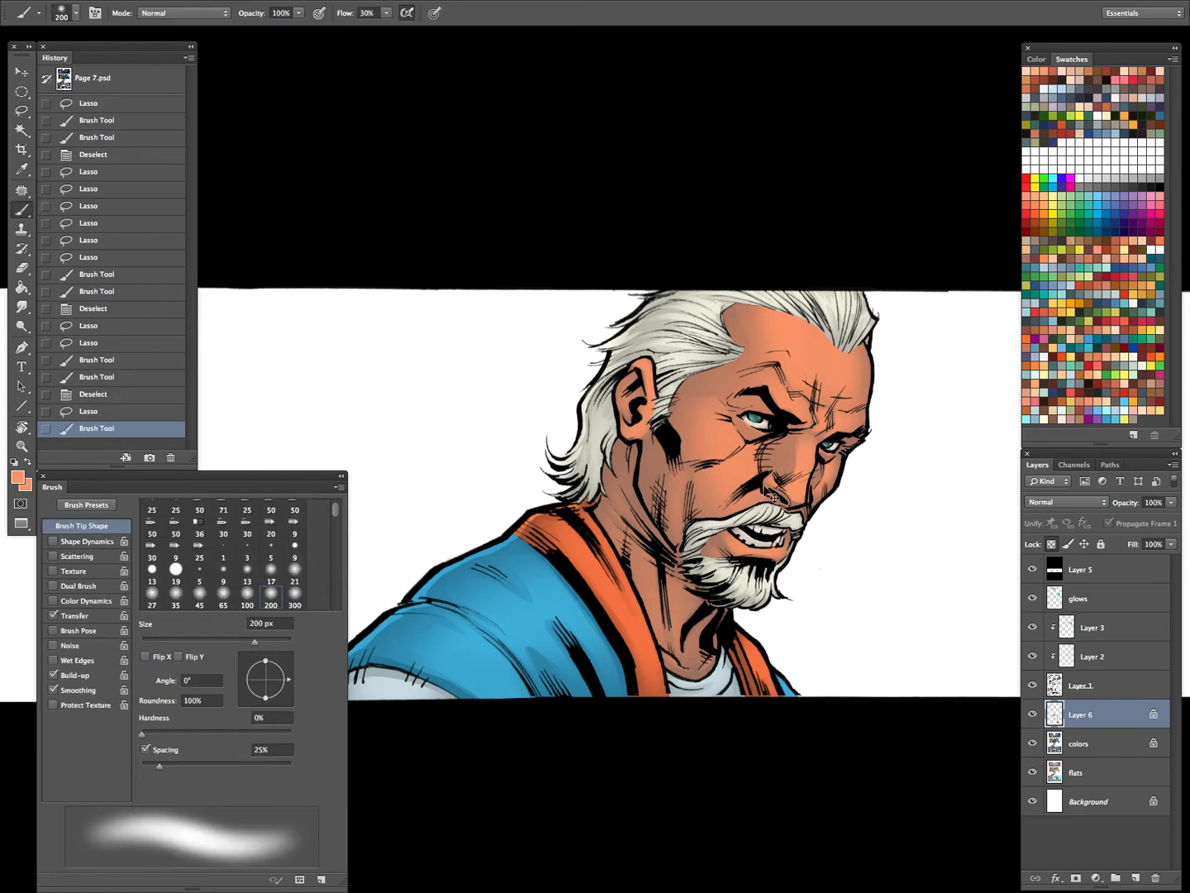
{"action": "key", "text": "l"}
{"action": "key", "text": "ctrl+d"}
Sample the darker skin tone near the jaw and brush it from the ear down the back of the neck
{"action": "scroll", "coordinate": [793, 546], "scroll_direction": "right", "scroll_amount": 3}
{"action": "scroll", "coordinate": [793, 547], "scroll_direction": "up", "scroll_amount": 2}
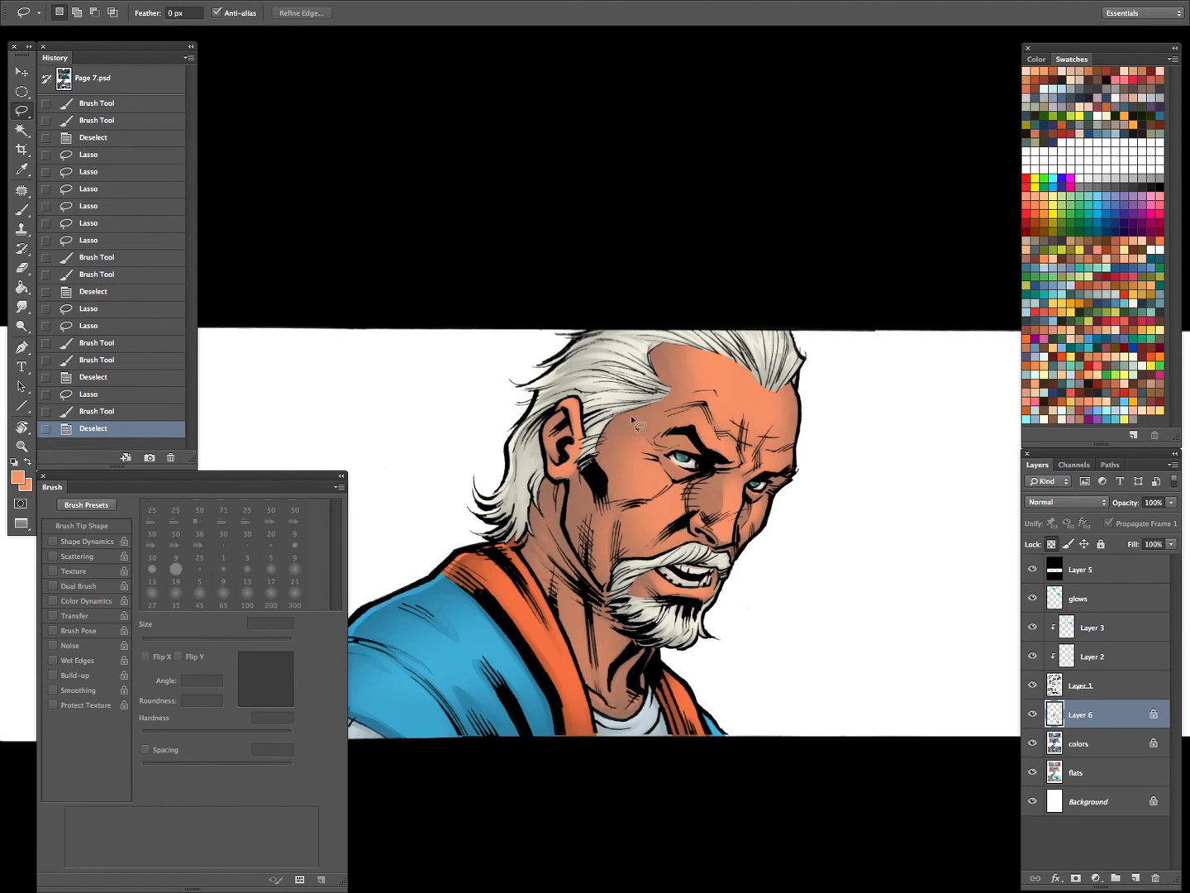
{"action": "key", "text": "b"}
{"action": "left_click", "coordinate": [577, 498], "text": "alt"}
{"action": "mouse_move", "coordinate": [558, 430]}
{"action": "left_mouse_down"}
{"action": "mouse_move", "coordinate": [558, 503]}
{"action": "mouse_move", "coordinate": [557, 457]}
{"action": "mouse_move", "coordinate": [574, 472]}
{"action": "mouse_move", "coordinate": [561, 499]}
{"action": "left_mouse_up"}
{"action": "left_click_drag", "start_coordinate": [559, 488], "coordinate": [555, 527]}
{"action": "left_click_drag", "start_coordinate": [554, 529], "coordinate": [559, 568]}
{"action": "left_click_drag", "start_coordinate": [573, 463], "coordinate": [553, 589]}
{"action": "key", "text": "l"}
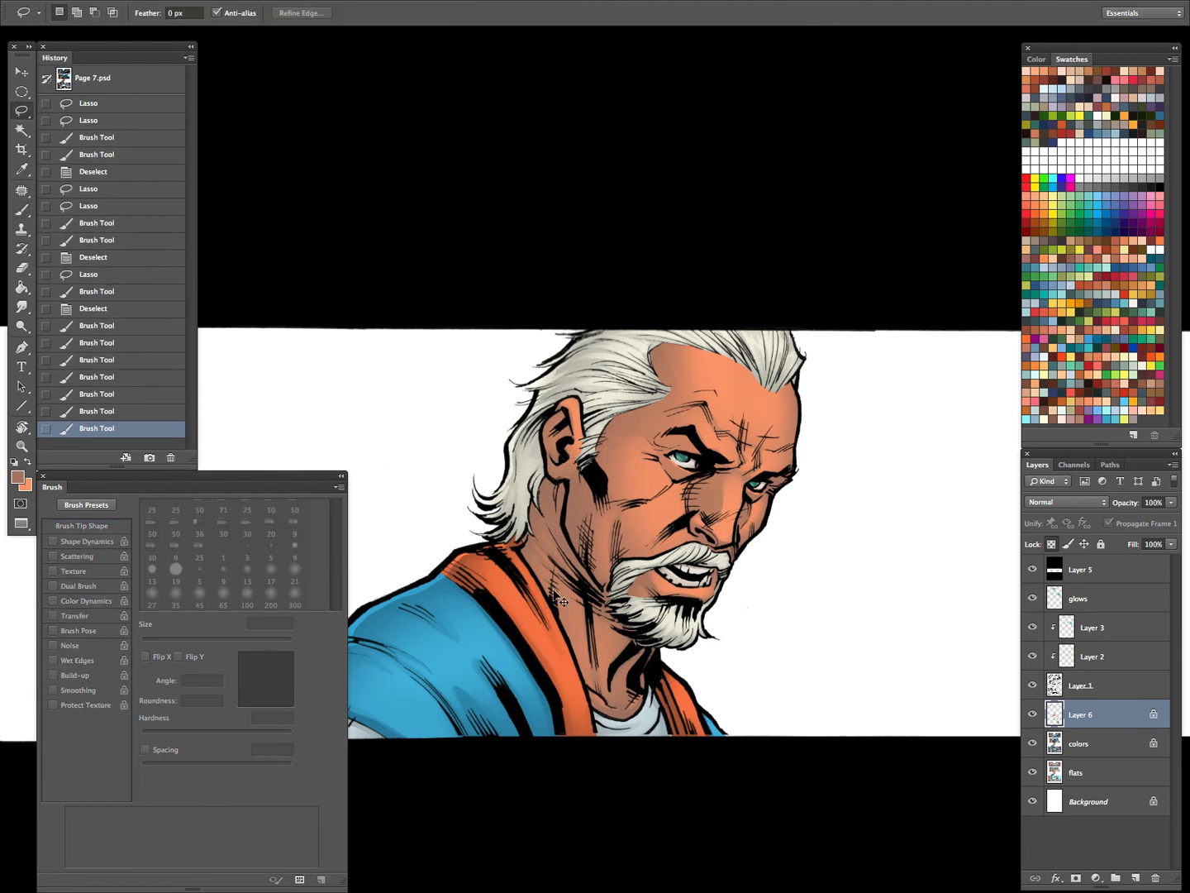
Pick a light peach swatch, lasso the skin plane beside the nose, brush a soft highlight into it, and deselect
{"action": "left_click", "coordinate": [1100, 396]}
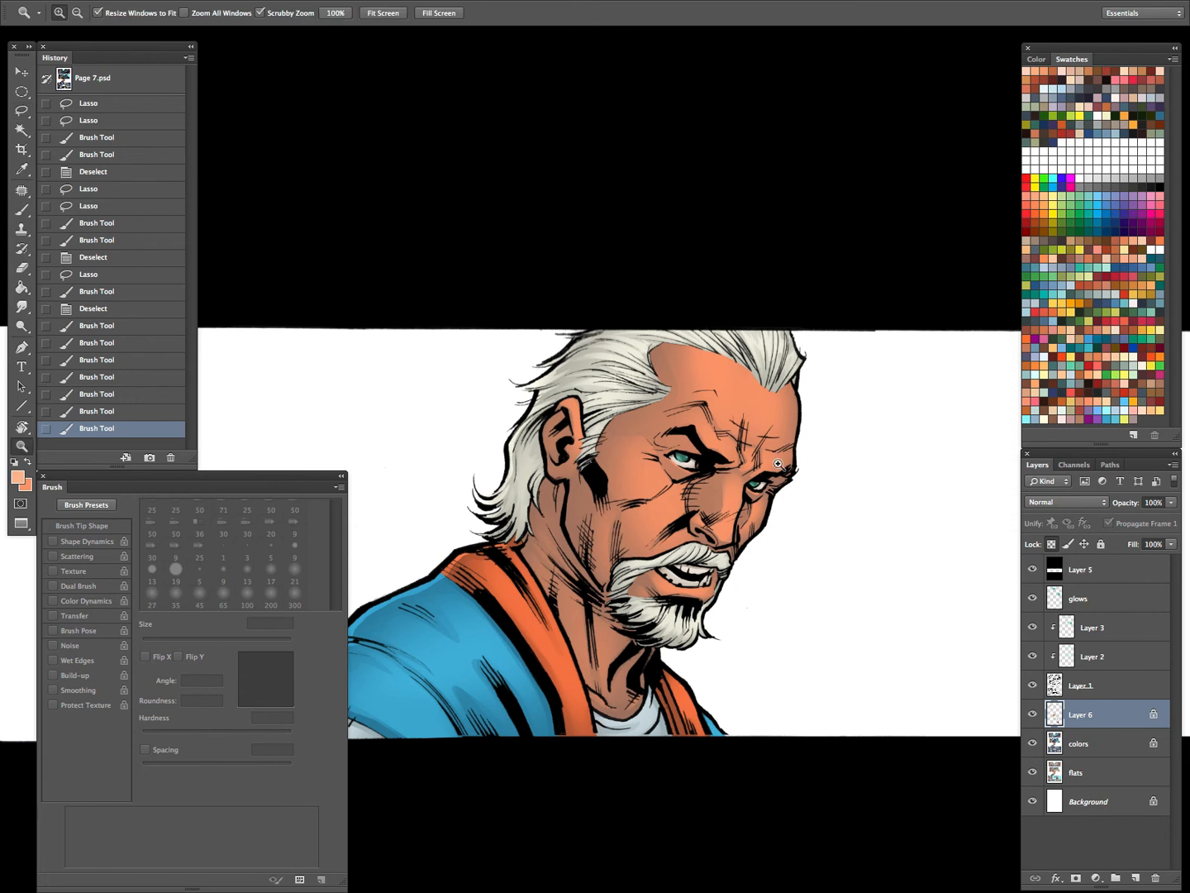
{"action": "left_click", "coordinate": [769, 471], "text": "ctrl"}
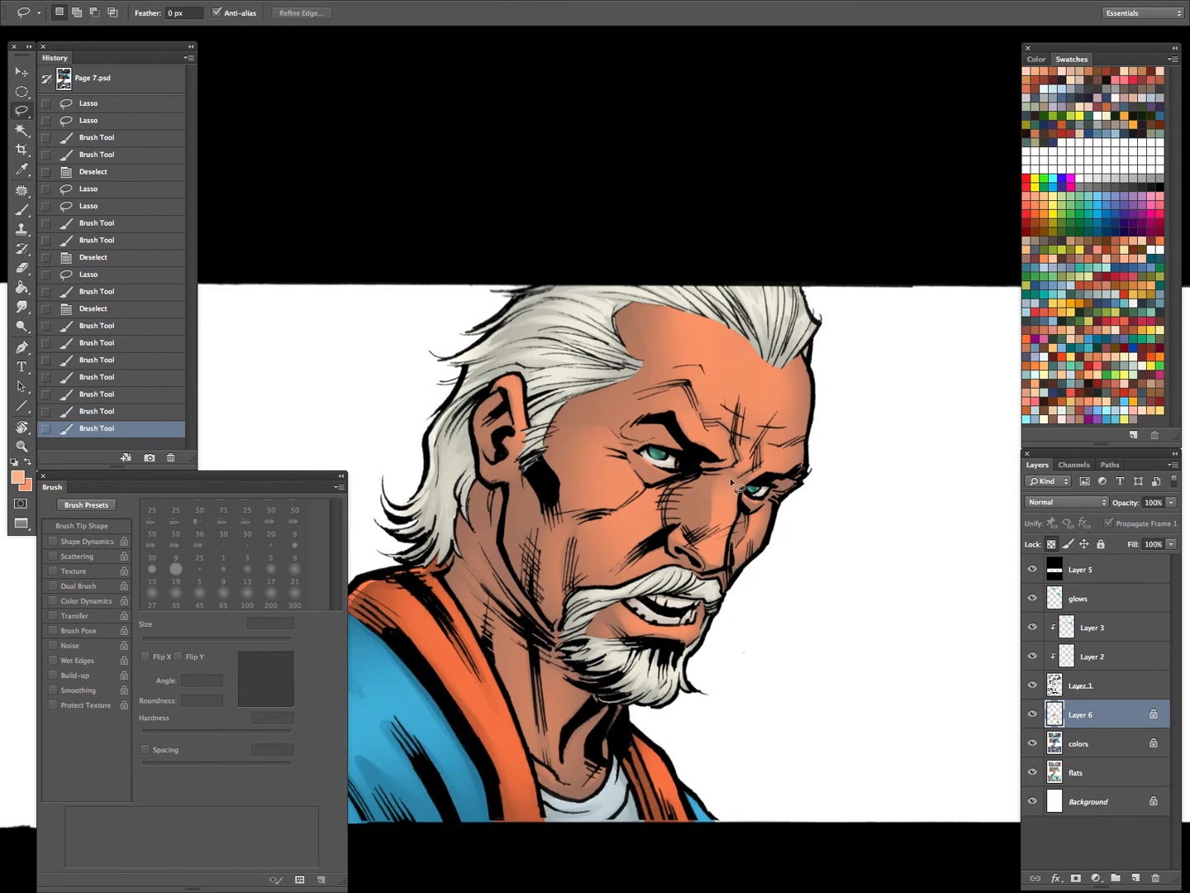
{"action": "mouse_move", "coordinate": [732, 560]}
{"action": "left_mouse_down"}
{"action": "mouse_move", "coordinate": [719, 488]}
{"action": "mouse_move", "coordinate": [717, 579]}
{"action": "mouse_move", "coordinate": [695, 534]}
{"action": "mouse_move", "coordinate": [719, 508]}
{"action": "mouse_move", "coordinate": [744, 512]}
{"action": "mouse_move", "coordinate": [698, 509]}
{"action": "mouse_move", "coordinate": [727, 519]}
{"action": "mouse_move", "coordinate": [727, 533]}
{"action": "left_mouse_up"}
{"action": "key", "text": "b"}
{"action": "key", "text": "l"}
{"action": "key", "text": "ctrl+d"}
Lasso further small skin planes around the nose and mouth, brush each lighter with the 200 px soft brush, and deselect
{"action": "key", "text": "b"}
{"action": "key", "text": "l"}
{"action": "key", "text": "ctrl+d"}
{"action": "key", "text": "b"}
{"action": "key", "text": "l"}
{"action": "key", "text": "ctrl+d"}
{"action": "key", "text": "b"}
{"action": "left_click_drag", "start_coordinate": [715, 591], "coordinate": [740, 612]}
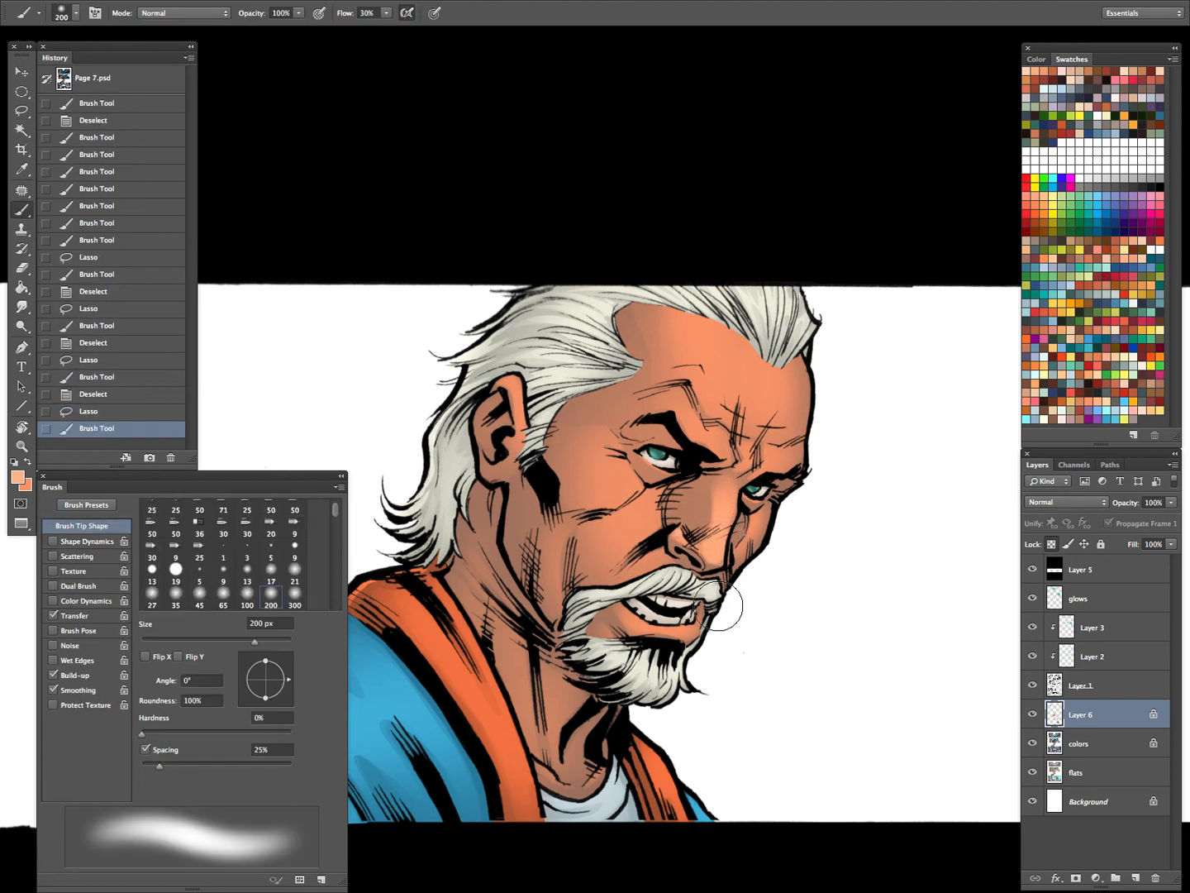
{"action": "key", "text": "l"}
{"action": "key", "text": "ctrl+d"}
Lasso the far cheek between the nose and the face's outer edge, brush it lighter, and deselect
{"action": "mouse_move", "coordinate": [726, 541]}
{"action": "left_mouse_down"}
{"action": "mouse_move", "coordinate": [743, 509]}
{"action": "mouse_move", "coordinate": [728, 554]}
{"action": "mouse_move", "coordinate": [713, 557]}
{"action": "mouse_move", "coordinate": [762, 534]}
{"action": "left_mouse_up"}
{"action": "key", "text": "b"}
{"action": "key", "text": "l"}
{"action": "key", "text": "ctrl+d"}
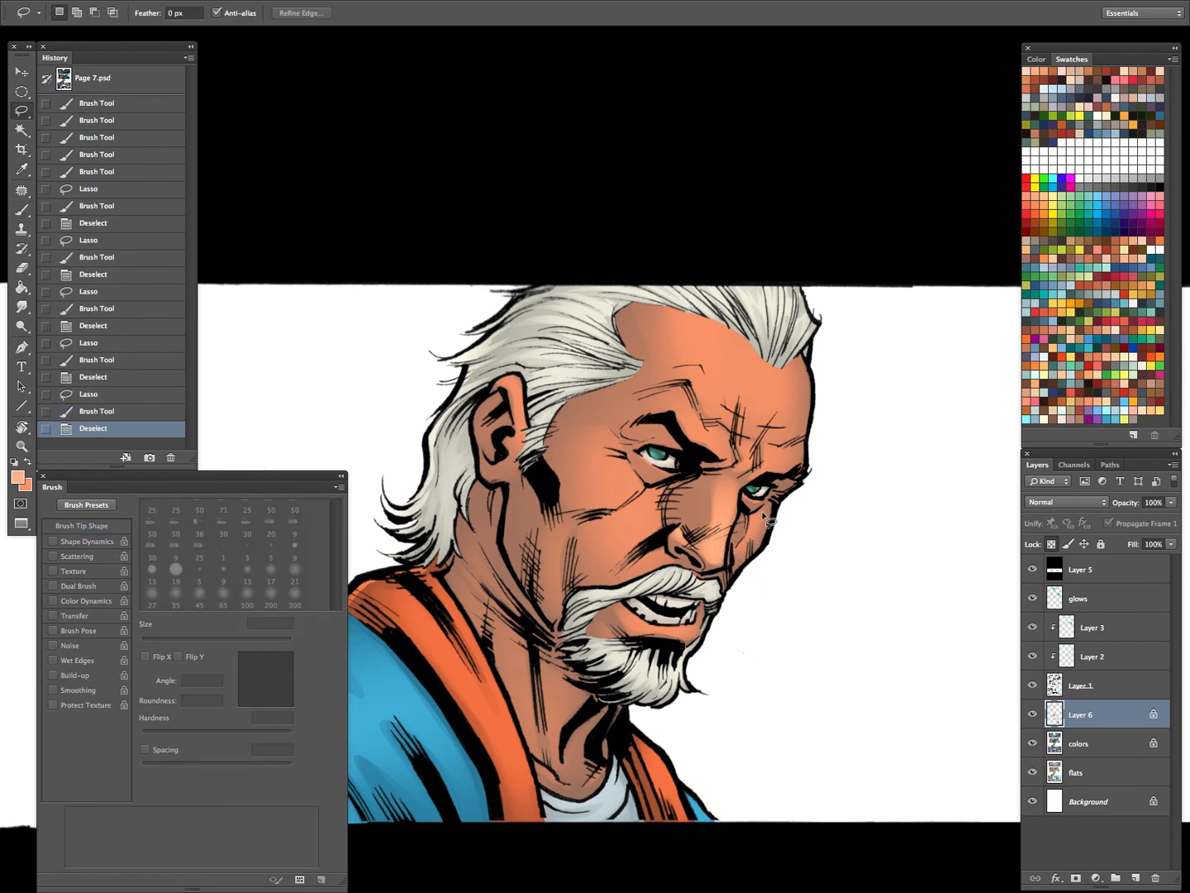
Lasso the far cheek and the near cheek below the eye together, brush them with a 300 px soft highlight, and deselect
{"action": "left_click_drag", "start_coordinate": [773, 525], "coordinate": [767, 515]}
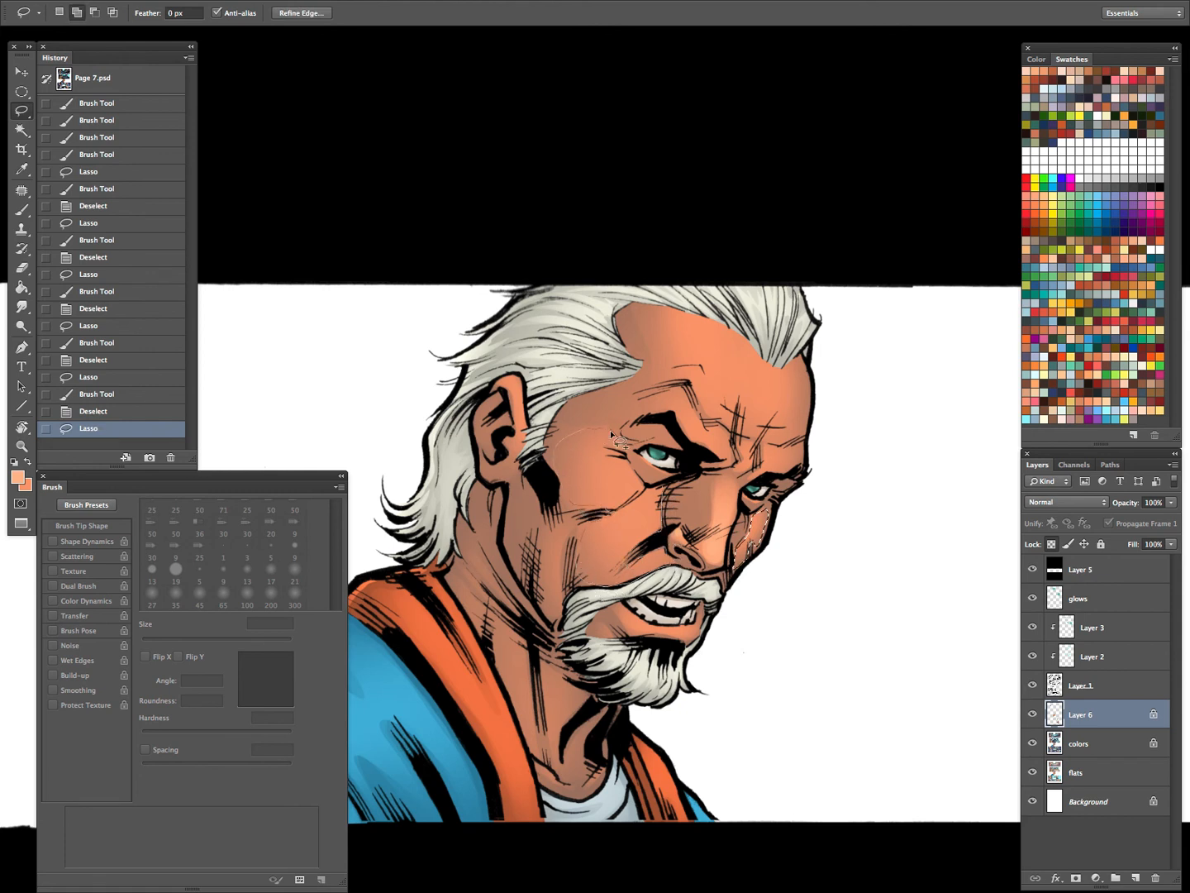
{"action": "mouse_move", "coordinate": [650, 493]}
{"action": "left_mouse_down"}
{"action": "mouse_move", "coordinate": [653, 517]}
{"action": "mouse_move", "coordinate": [635, 495]}
{"action": "mouse_move", "coordinate": [661, 488]}
{"action": "mouse_move", "coordinate": [644, 513]}
{"action": "left_mouse_up"}
{"action": "key", "text": "b"}
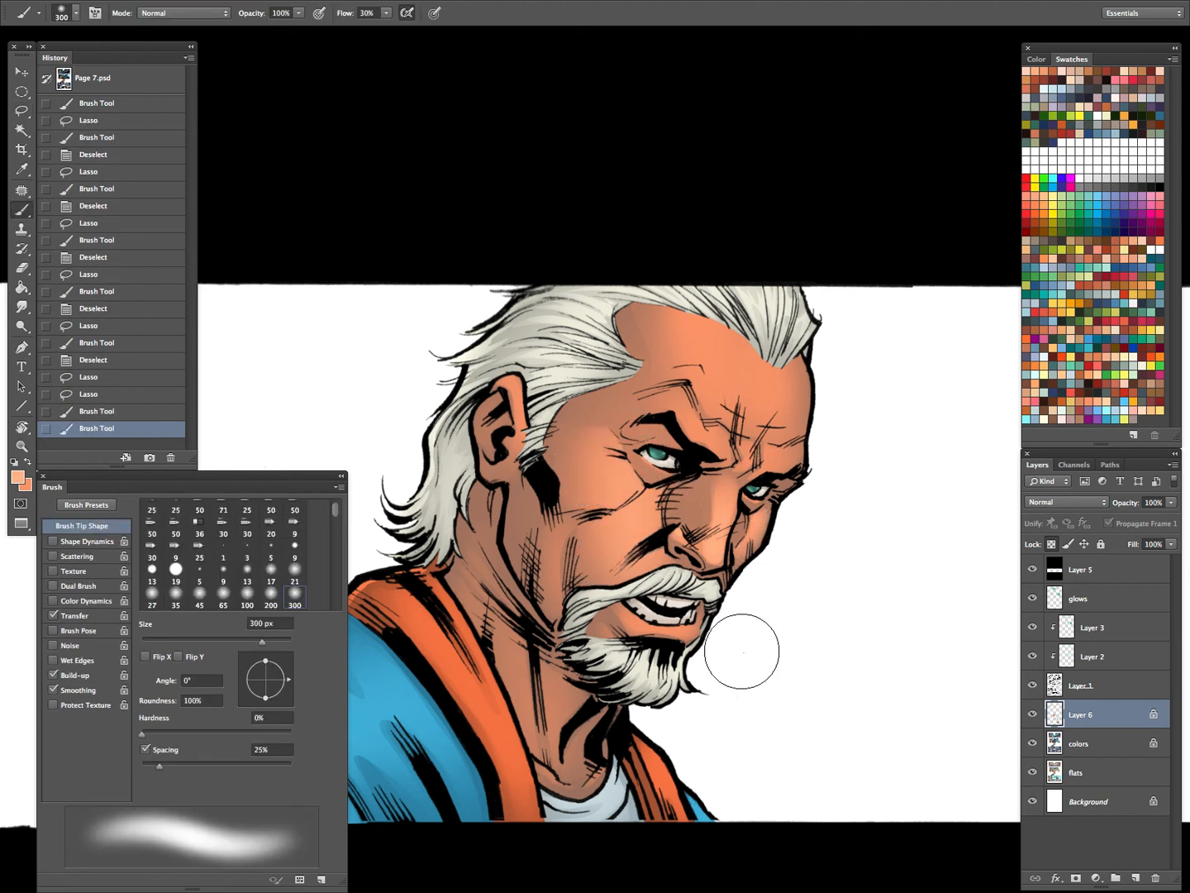
{"action": "key", "text": "l"}
{"action": "key", "text": "ctrl+d"}
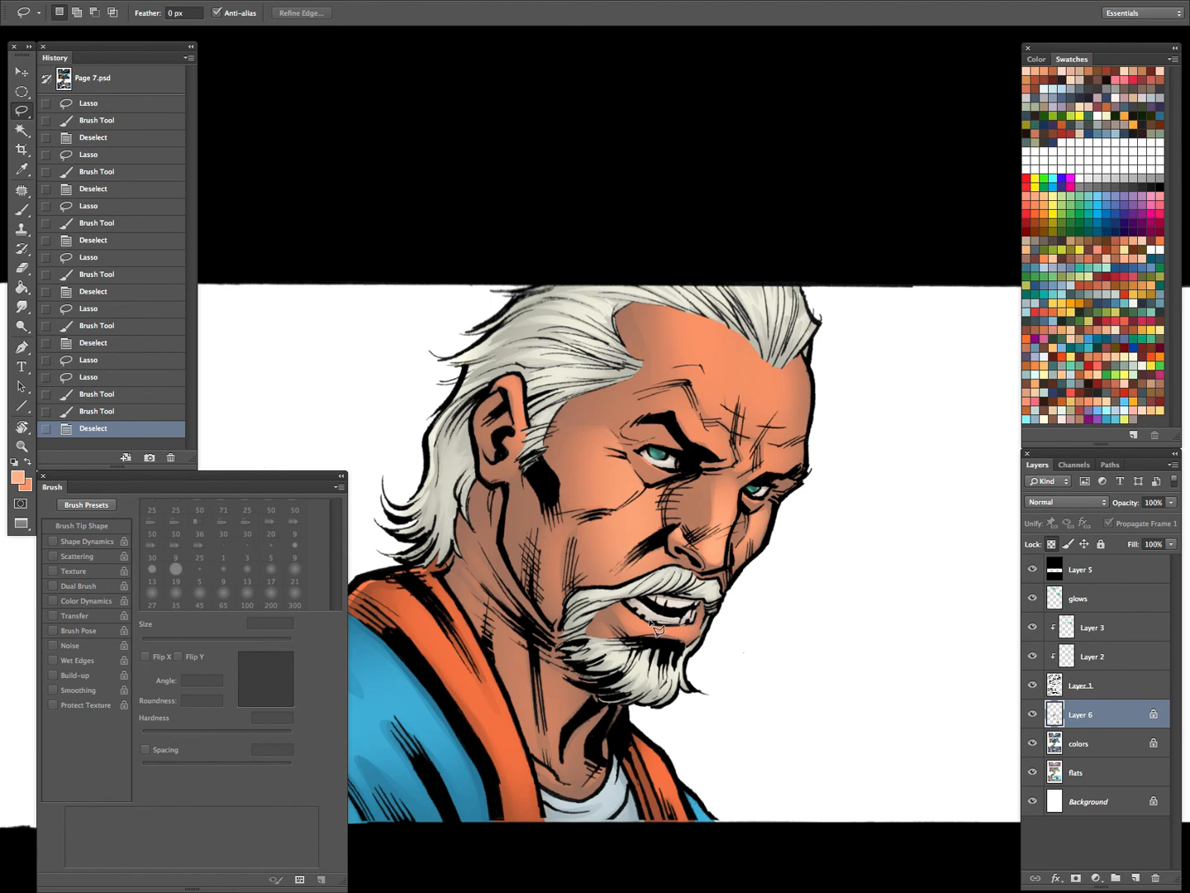
Lasso the skin below the lower lip, brush a highlight across it with a smaller soft brush, and deselect
{"action": "mouse_move", "coordinate": [693, 643]}
{"action": "left_mouse_down"}
{"action": "mouse_move", "coordinate": [707, 633]}
{"action": "mouse_move", "coordinate": [661, 620]}
{"action": "mouse_move", "coordinate": [673, 626]}
{"action": "left_mouse_up"}
{"action": "key", "text": "b"}
{"action": "key", "text": "["}
{"action": "left_click_drag", "start_coordinate": [674, 629], "coordinate": [696, 623]}
{"action": "key", "text": "l"}
{"action": "key", "text": "ctrl+d"}
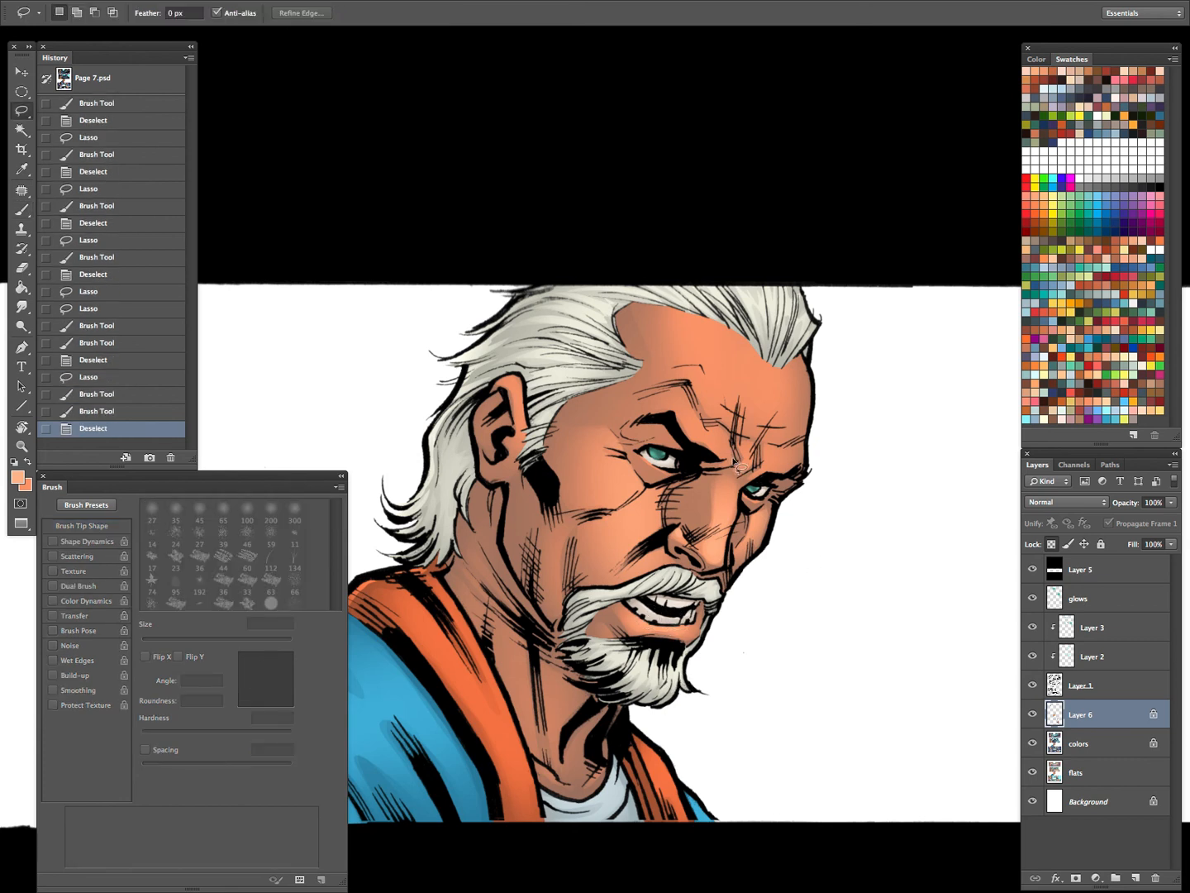
Lasso the brow planes between the eyes, hide the selection edges, brush highlights across them, and deselect
{"action": "mouse_move", "coordinate": [723, 466]}
{"action": "left_mouse_down"}
{"action": "mouse_move", "coordinate": [733, 441]}
{"action": "mouse_move", "coordinate": [765, 442]}
{"action": "mouse_move", "coordinate": [744, 438]}
{"action": "mouse_move", "coordinate": [746, 463]}
{"action": "mouse_move", "coordinate": [767, 443]}
{"action": "mouse_move", "coordinate": [775, 471]}
{"action": "mouse_move", "coordinate": [799, 445]}
{"action": "left_mouse_up"}
{"action": "key", "text": "ctrl+h"}
{"action": "key", "text": "b"}
{"action": "mouse_move", "coordinate": [683, 401]}
{"action": "left_mouse_down"}
{"action": "mouse_move", "coordinate": [722, 435]}
{"action": "mouse_move", "coordinate": [721, 450]}
{"action": "mouse_move", "coordinate": [794, 465]}
{"action": "mouse_move", "coordinate": [743, 451]}
{"action": "mouse_move", "coordinate": [715, 477]}
{"action": "mouse_move", "coordinate": [748, 442]}
{"action": "mouse_move", "coordinate": [764, 447]}
{"action": "mouse_move", "coordinate": [714, 428]}
{"action": "mouse_move", "coordinate": [762, 447]}
{"action": "left_mouse_up"}
{"action": "key", "text": "]"}
{"action": "key", "text": "l"}
{"action": "key", "text": "ctrl+d"}
Brush another soft highlight over the brow creases above the far eye with the selection edges hidden, and deselect
{"action": "key", "text": "ctrl+h"}
{"action": "key", "text": "b"}
{"action": "mouse_move", "coordinate": [800, 447]}
{"action": "left_mouse_down"}
{"action": "mouse_move", "coordinate": [814, 441]}
{"action": "mouse_move", "coordinate": [764, 472]}
{"action": "left_mouse_up"}
{"action": "key", "text": "l"}
{"action": "key", "text": "ctrl+d"}
Lasso the side of the nose, hide the selection edges, brush it lighter, and deselect
{"action": "mouse_move", "coordinate": [733, 523]}
{"action": "left_mouse_down"}
{"action": "mouse_move", "coordinate": [718, 481]}
{"action": "mouse_move", "coordinate": [718, 545]}
{"action": "left_mouse_up"}
{"action": "key", "text": "ctrl+h"}
{"action": "key", "text": "b"}
{"action": "key", "text": "l"}
{"action": "key", "text": "ctrl+d"}
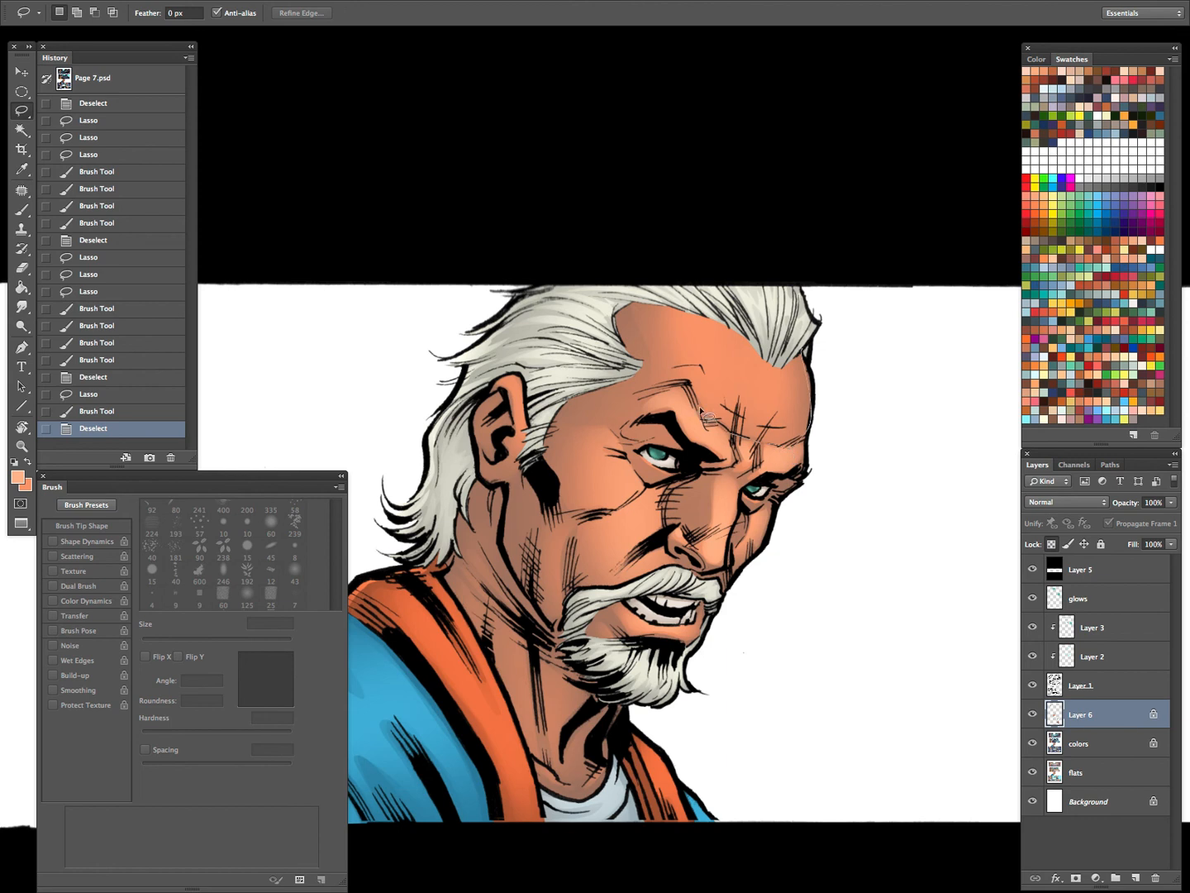
Lasso the upper forehead below the hairline, brush a broad 400 px highlight over it with the selection edges hidden, and deselect
{"action": "left_click_drag", "start_coordinate": [651, 332], "coordinate": [777, 339]}
{"action": "key", "text": "ctrl+h"}
{"action": "key", "text": "b"}
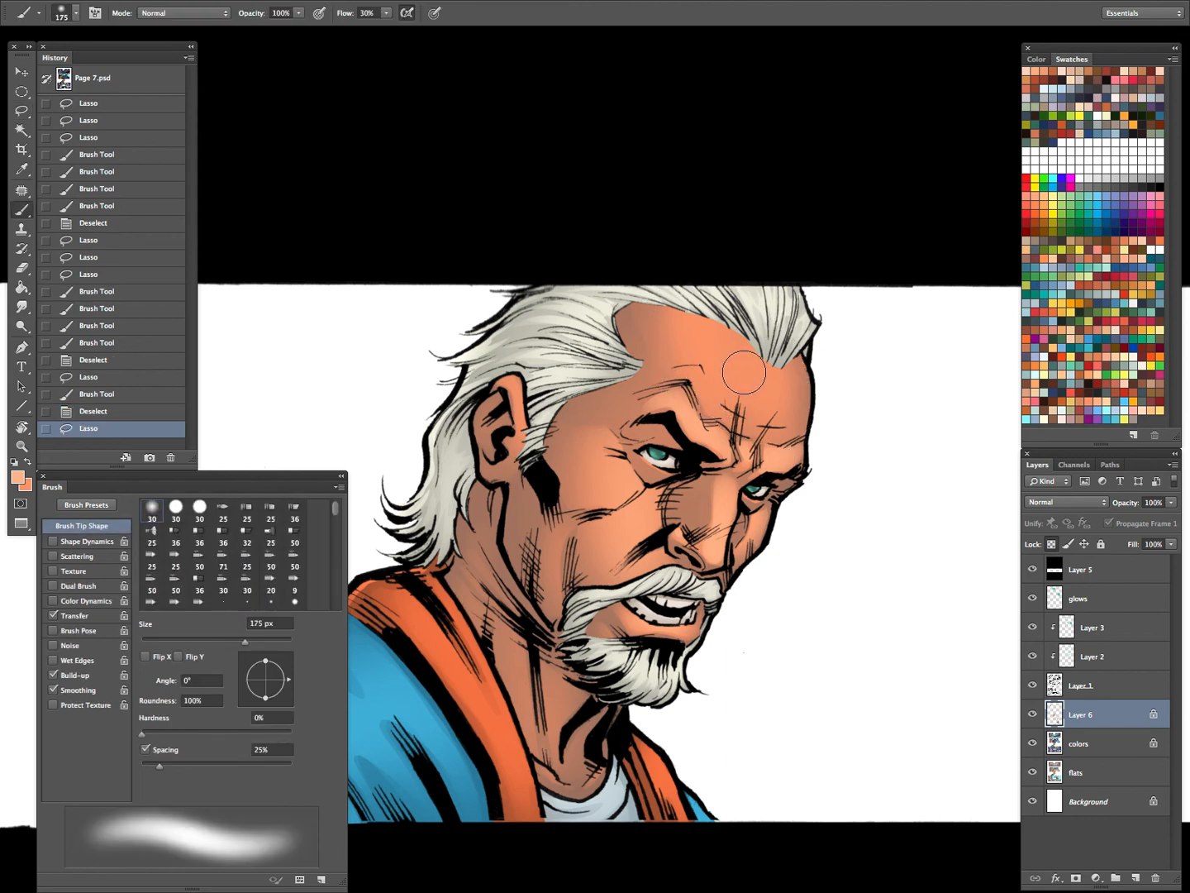
{"action": "mouse_move", "coordinate": [741, 408]}
{"action": "left_mouse_down"}
{"action": "mouse_move", "coordinate": [712, 312]}
{"action": "mouse_move", "coordinate": [720, 341]}
{"action": "left_mouse_up"}
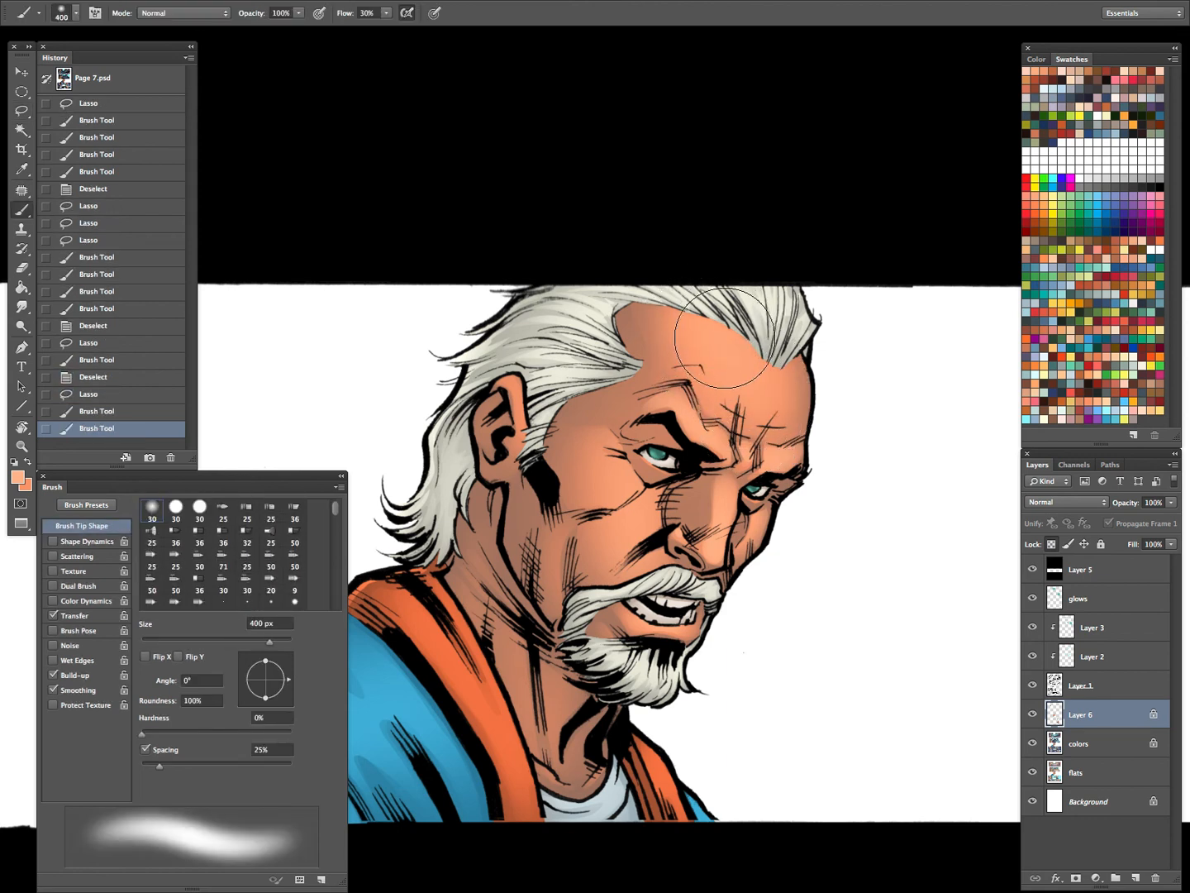
{"action": "key", "text": "l"}
{"action": "key", "text": "ctrl+d"}
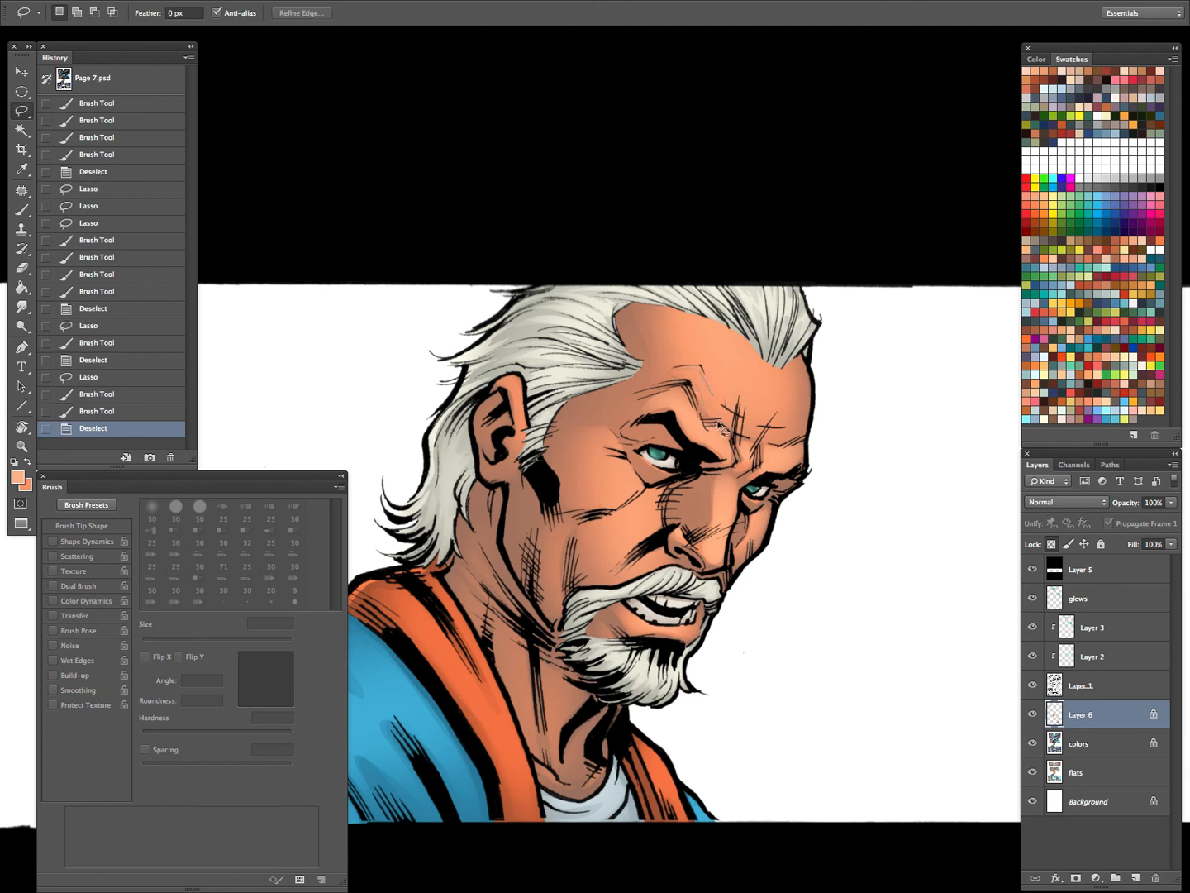
Lasso the frown planes between the eyebrows, brush them lighter with the soft brush reduced to 175 px, and deselect
{"action": "mouse_move", "coordinate": [733, 418]}
{"action": "left_mouse_down"}
{"action": "mouse_move", "coordinate": [750, 441]}
{"action": "mouse_move", "coordinate": [762, 437]}
{"action": "mouse_move", "coordinate": [747, 419]}
{"action": "mouse_move", "coordinate": [782, 445]}
{"action": "mouse_move", "coordinate": [808, 437]}
{"action": "mouse_move", "coordinate": [775, 425]}
{"action": "mouse_move", "coordinate": [784, 471]}
{"action": "left_mouse_up"}
{"action": "key", "text": "b"}
{"action": "key", "text": "bracketleft"}
{"action": "key", "text": "bracketleft"}
{"action": "key", "text": "bracketleft"}
{"action": "key", "text": "l"}
{"action": "key", "text": "ctrl+d"}
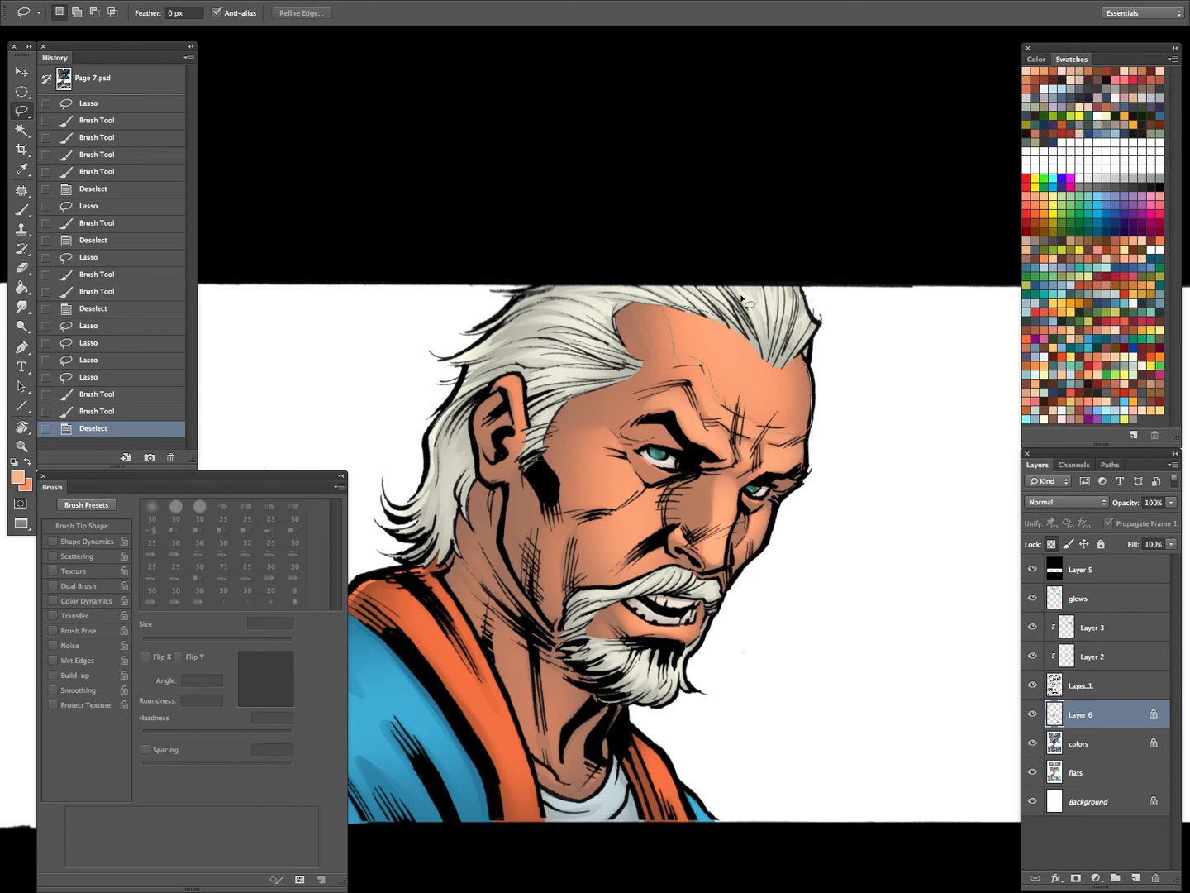
Lasso the forehead from the hairline downward, brush 175 px highlight strokes up through it, and deselect
{"action": "left_click_drag", "start_coordinate": [741, 295], "coordinate": [682, 295]}
{"action": "key", "text": "b"}
{"action": "left_click_drag", "start_coordinate": [752, 392], "coordinate": [709, 335]}
{"action": "left_click_drag", "start_coordinate": [783, 436], "coordinate": [748, 355]}
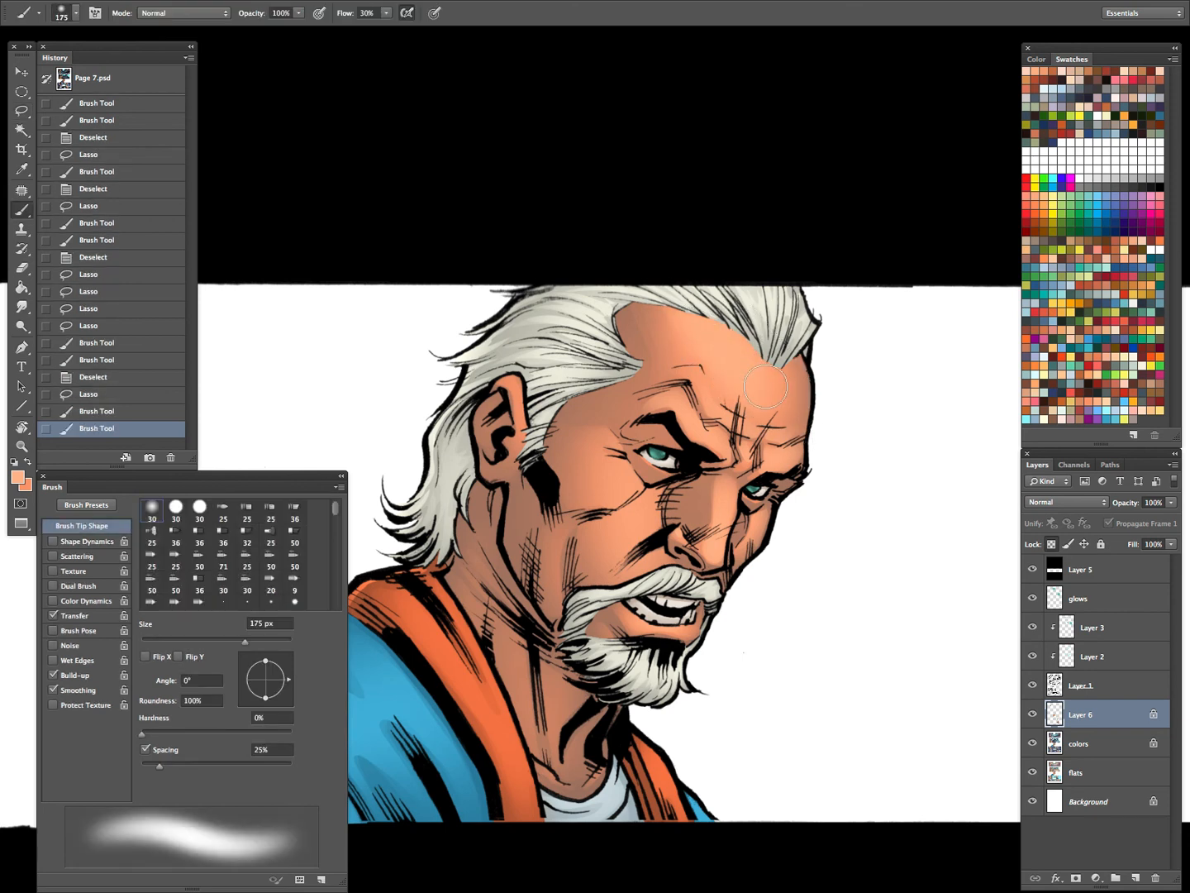
{"action": "key", "text": "l"}
{"action": "key", "text": "ctrl+d"}
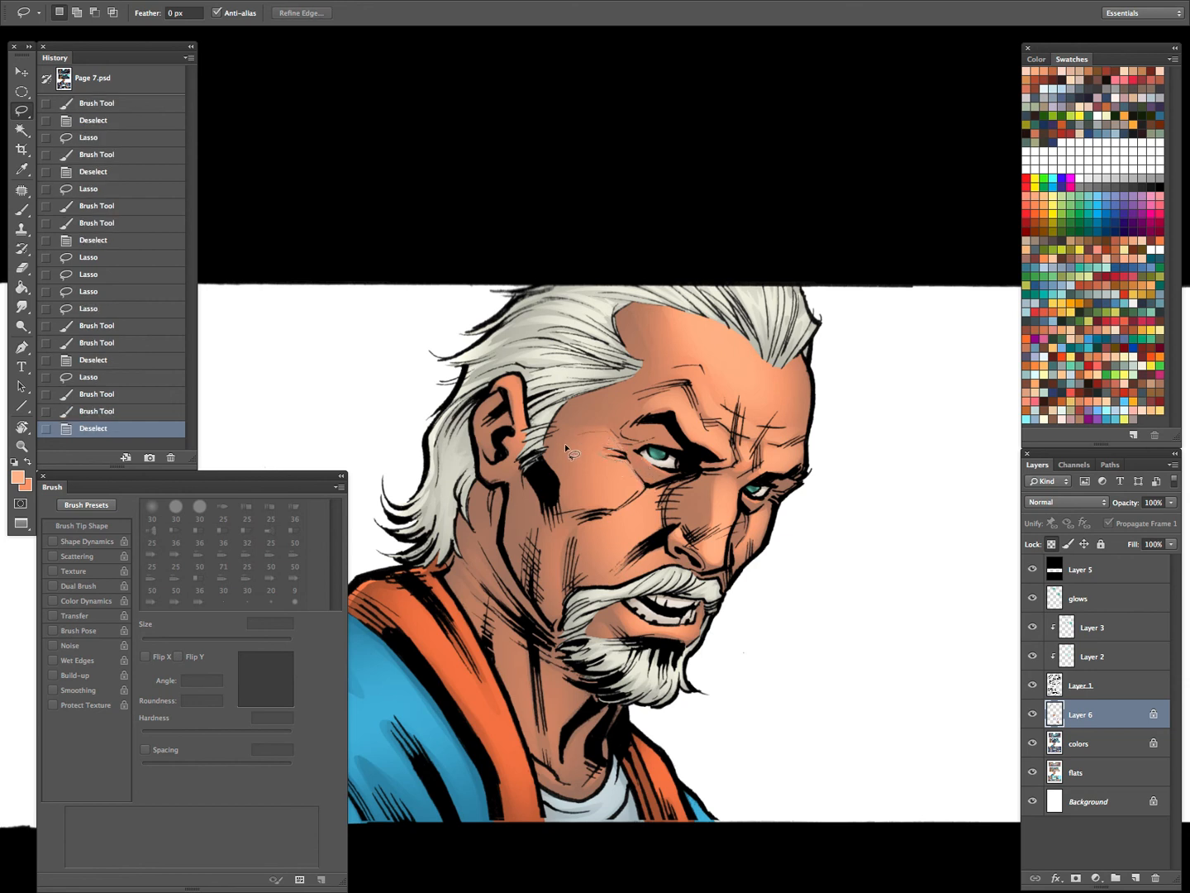
Lasso the near cheek below the eye, redo its soft highlight with the 175 px brush, and deselect
{"action": "mouse_move", "coordinate": [639, 490]}
{"action": "left_mouse_down"}
{"action": "mouse_move", "coordinate": [643, 434]}
{"action": "mouse_move", "coordinate": [615, 463]}
{"action": "mouse_move", "coordinate": [649, 495]}
{"action": "mouse_move", "coordinate": [652, 529]}
{"action": "left_mouse_up"}
{"action": "key", "text": "b"}
{"action": "key", "text": "ctrl+z"}
{"action": "key", "text": "l"}
{"action": "key", "text": "ctrl+d"}
{"action": "key", "text": "b"}
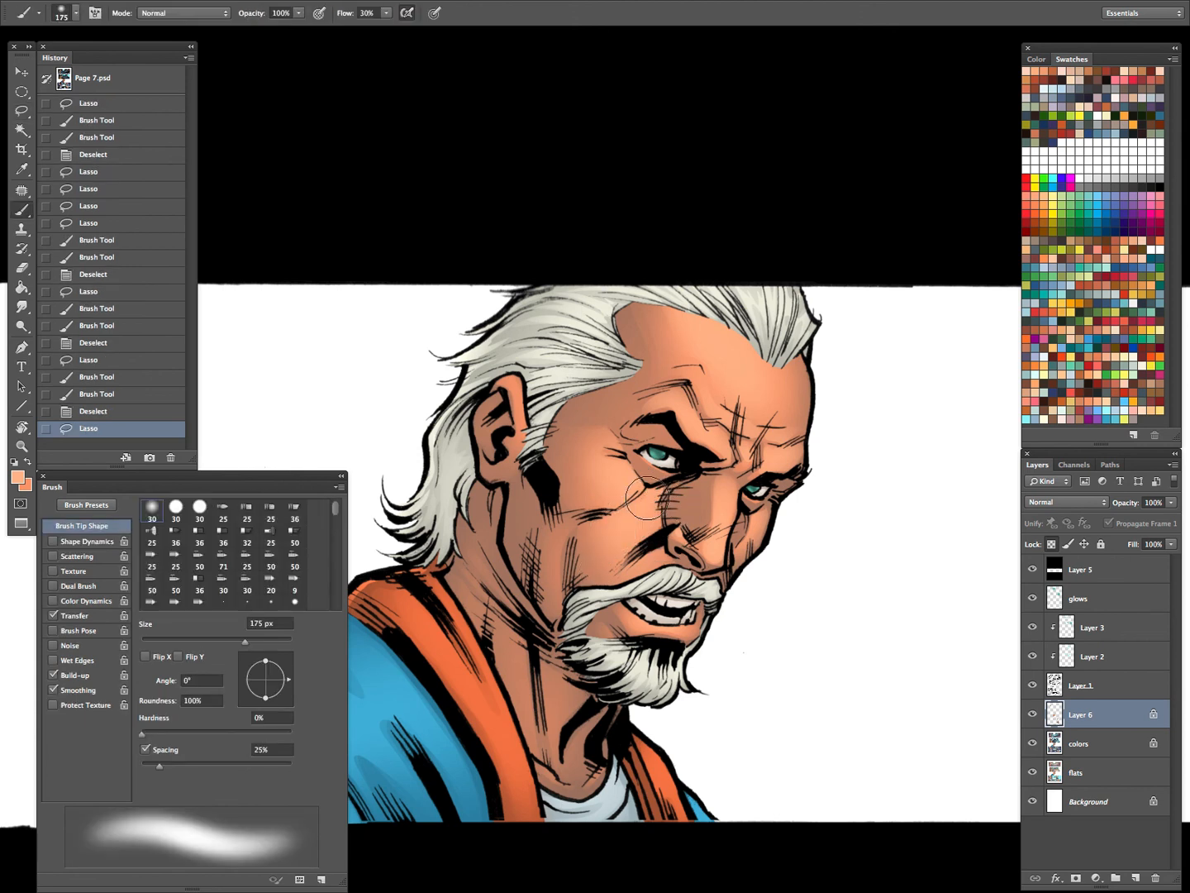
{"action": "left_click_drag", "start_coordinate": [703, 442], "coordinate": [744, 612]}
{"action": "key", "text": "l"}
{"action": "key", "text": "ctrl+d"}
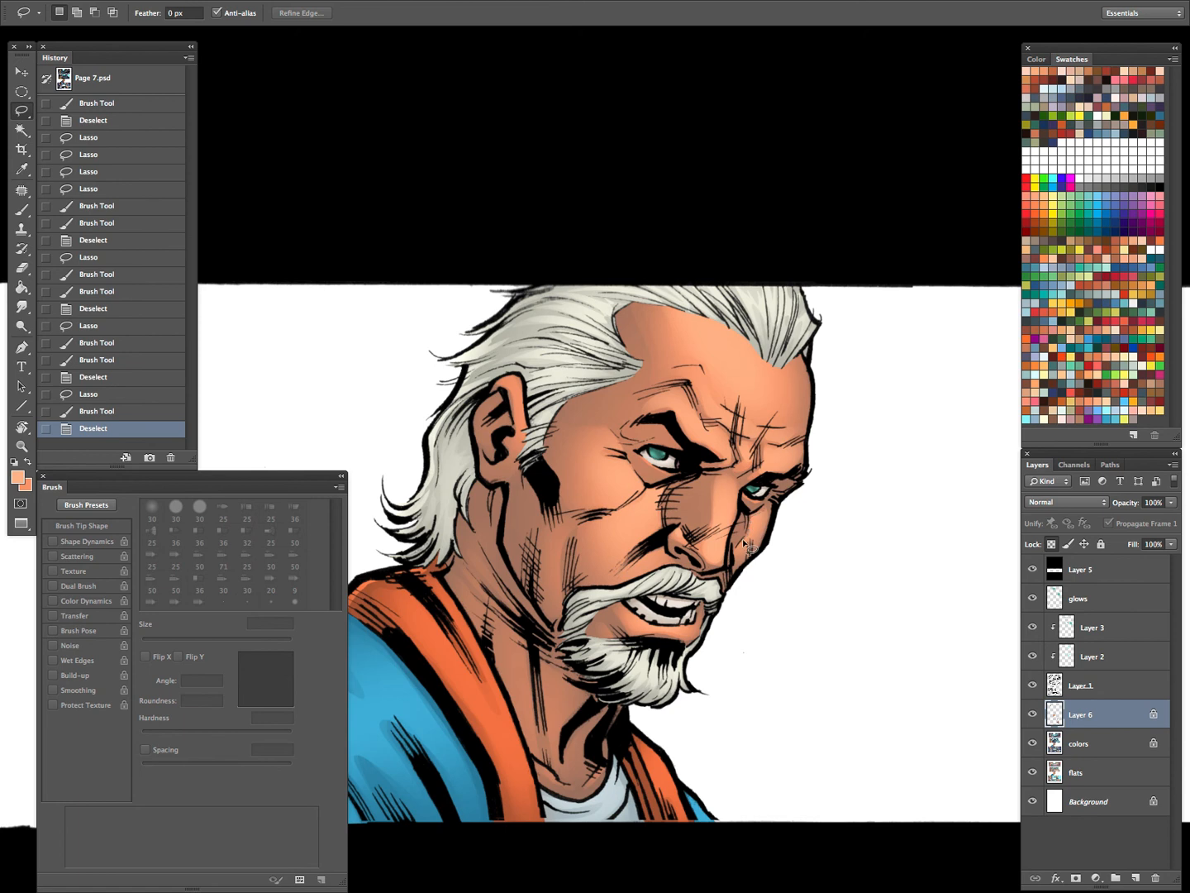
Lasso the far cheek and the skin between the moustache and nose in turn, brush each lighter, and deselect
{"action": "left_click_drag", "start_coordinate": [773, 514], "coordinate": [747, 553]}
{"action": "key", "text": "b"}
{"action": "key", "text": "l"}
{"action": "key", "text": "ctrl+d"}
{"action": "left_click_drag", "start_coordinate": [631, 581], "coordinate": [710, 508]}
{"action": "key", "text": "b"}
{"action": "key", "text": "l"}
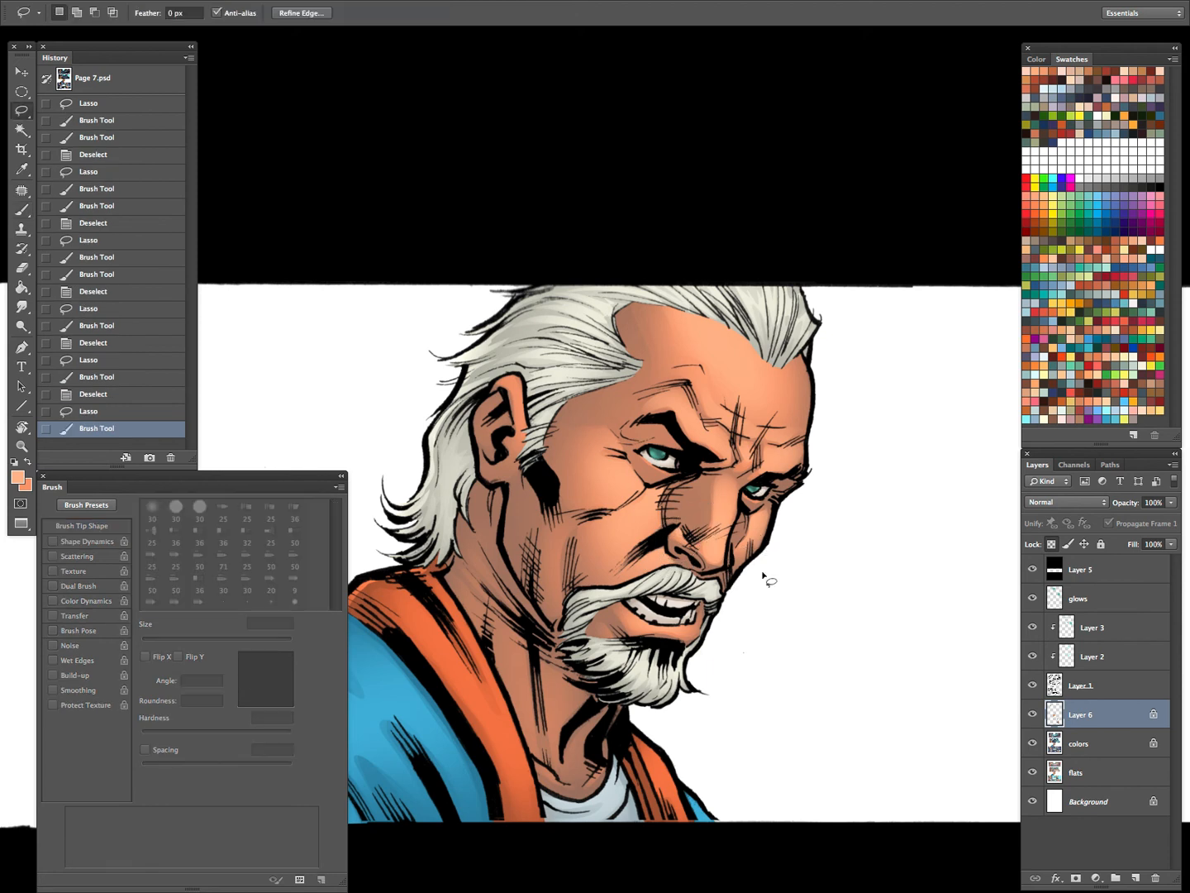
{"action": "key", "text": "ctrl+d"}
Highlight the far cheek edge beside the moustache and a lassoed patch below the lower lip, deselecting after each
{"action": "key", "text": "b"}
{"action": "left_click_drag", "start_coordinate": [729, 576], "coordinate": [744, 529]}
{"action": "key", "text": "ctrl+d"}
{"action": "key", "text": "l"}
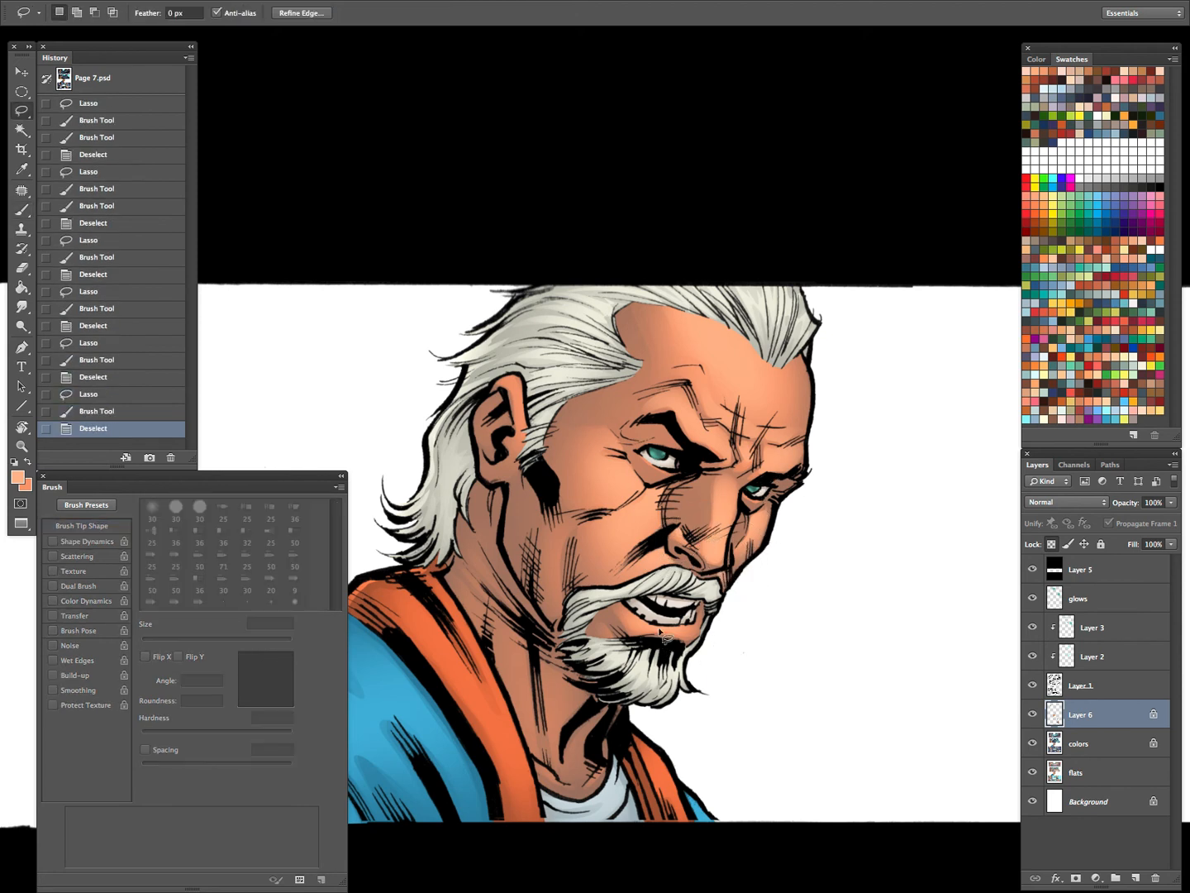
{"action": "left_click_drag", "start_coordinate": [690, 636], "coordinate": [673, 621]}
{"action": "key", "text": "b"}
{"action": "key", "text": "l"}
{"action": "key", "text": "ctrl+d"}
Lasso the front rim of the ear beside the temple and apply the peach highlight there with the 175 px brush
{"action": "mouse_move", "coordinate": [519, 428]}
{"action": "left_mouse_down"}
{"action": "mouse_move", "coordinate": [529, 409]}
{"action": "mouse_move", "coordinate": [519, 438]}
{"action": "left_mouse_up"}
{"action": "key", "text": "b"}
{"action": "key", "text": "l"}
{"action": "key", "text": "ctrl+d"}
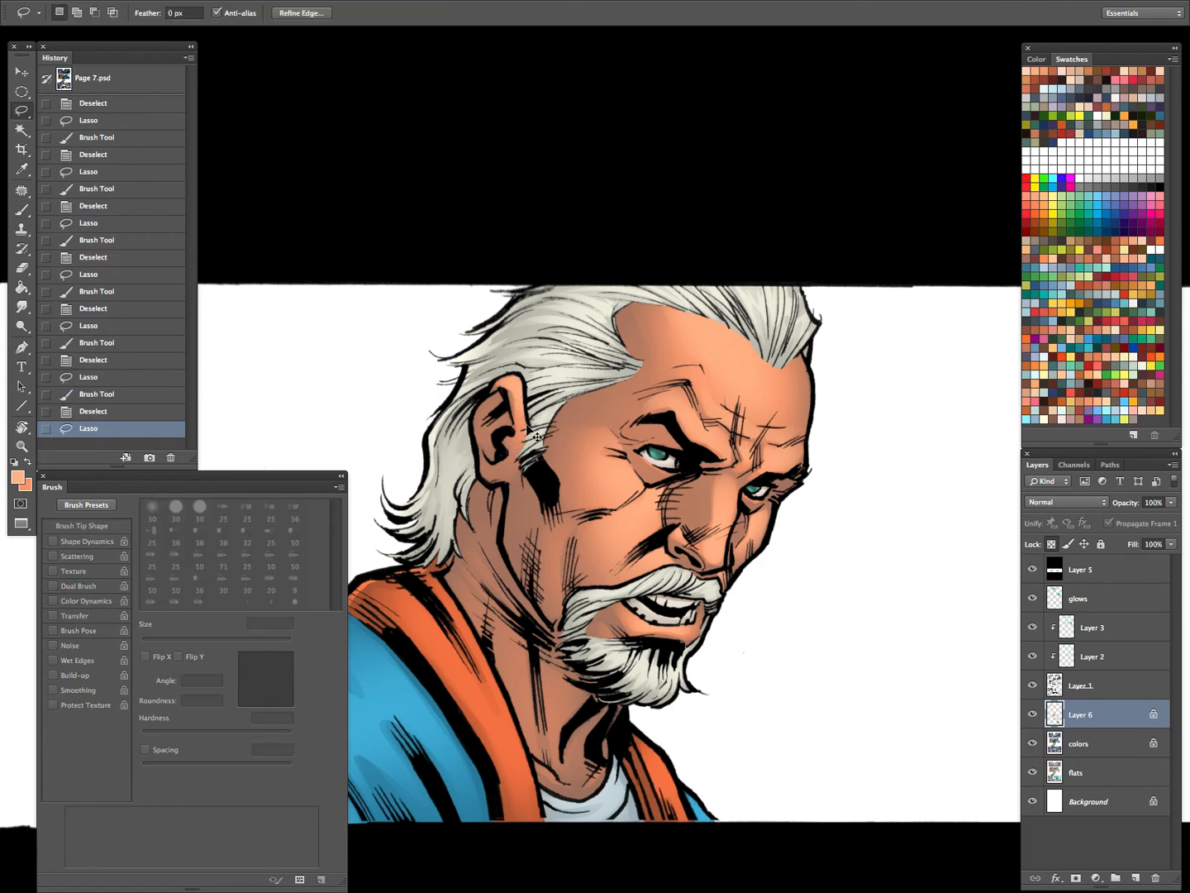
{"action": "key", "text": "ctrl+b"}
{"action": "left_click", "coordinate": [1137, 298]}
{"action": "key", "text": "b"}
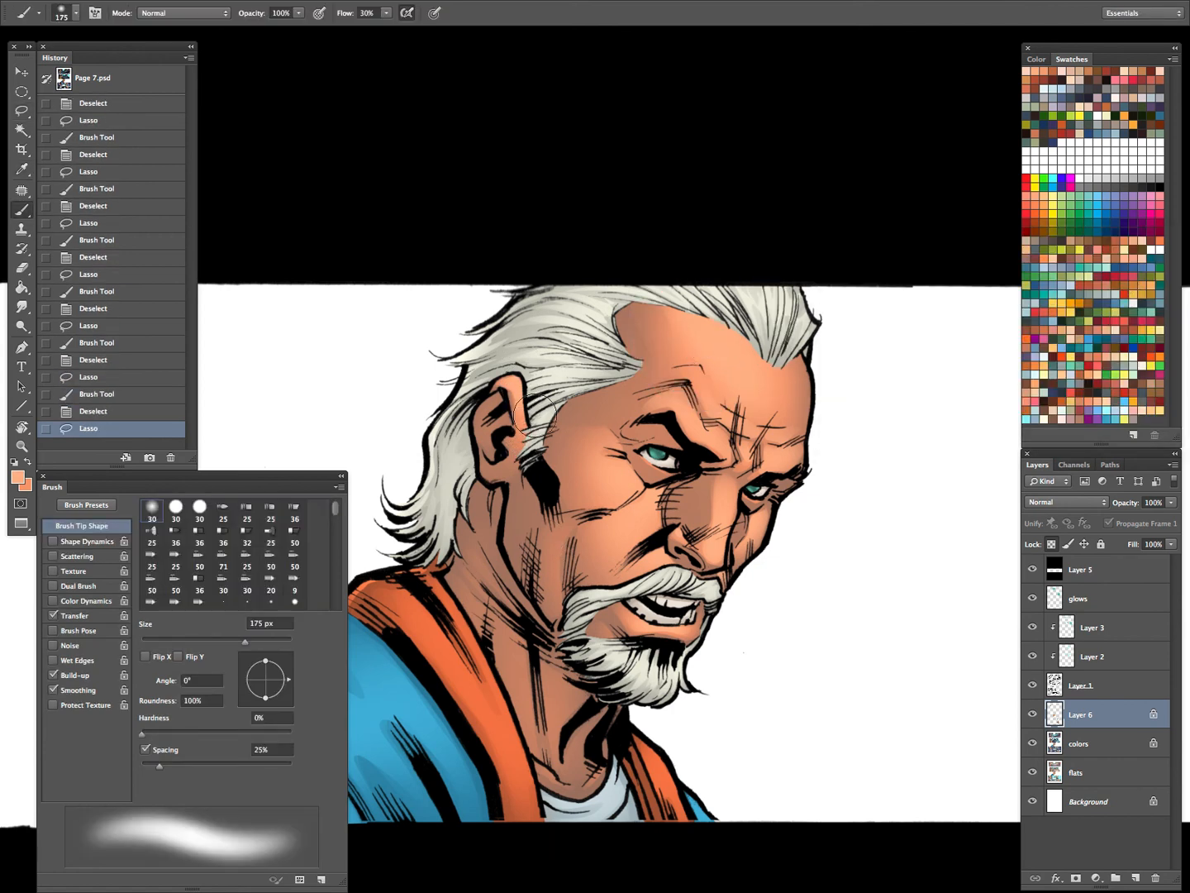
{"action": "mouse_move", "coordinate": [525, 411]}
{"action": "left_mouse_down"}
{"action": "mouse_move", "coordinate": [543, 405]}
{"action": "mouse_move", "coordinate": [510, 437]}
{"action": "mouse_move", "coordinate": [533, 397]}
{"action": "left_mouse_up"}
{"action": "key", "text": "l"}
{"action": "key", "text": "super+d"}
Pick a warm skin swatch, brush it softly over the selected ear and temple area, and deselect
{"action": "key", "text": "ctrl+b"}
{"action": "left_click", "coordinate": [1145, 294]}
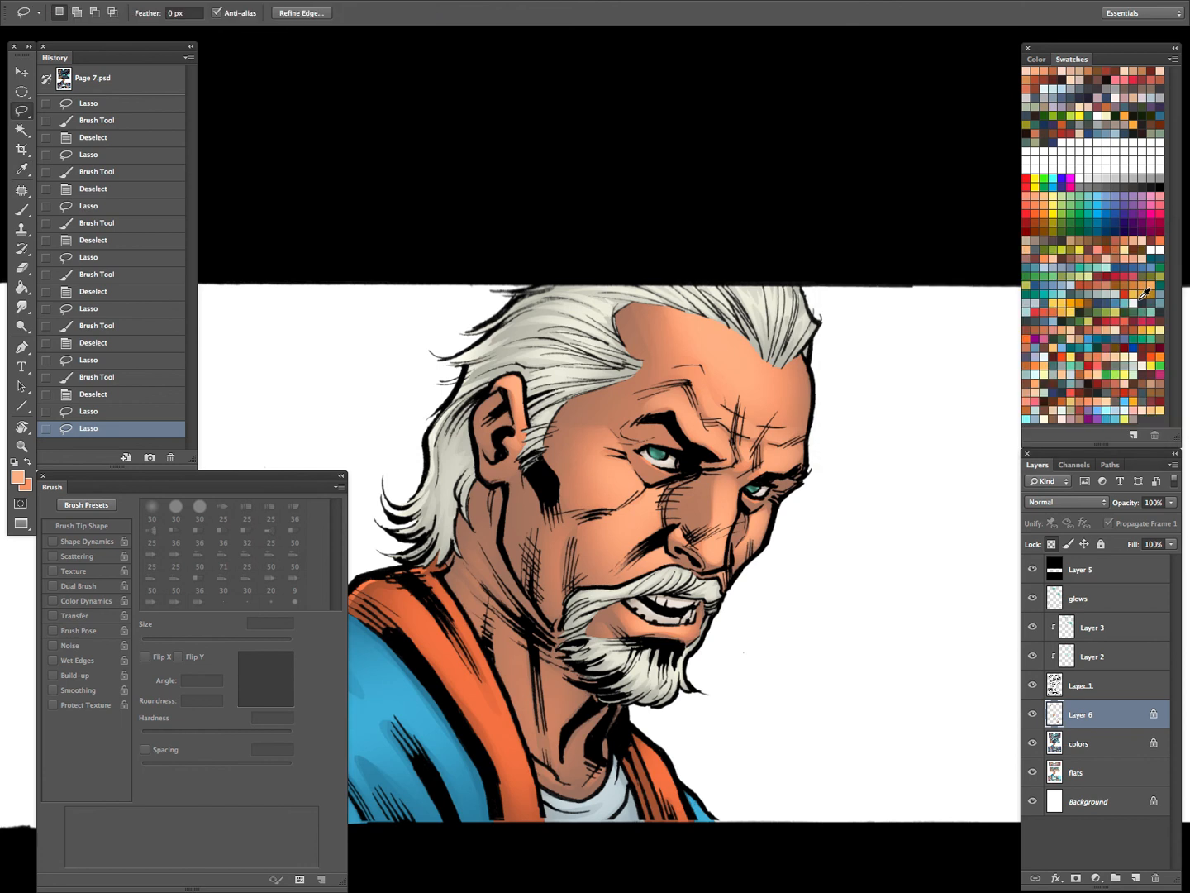
{"action": "key", "text": "b"}
{"action": "left_click_drag", "start_coordinate": [581, 311], "coordinate": [546, 397]}
{"action": "key", "text": "l"}
{"action": "key", "text": "super+d"}
Lasso the neck planes, sample the cheek's skin tone, brush it down them with a 300 px soft brush, and deselect
{"action": "mouse_move", "coordinate": [748, 712]}
{"action": "left_mouse_down"}
{"action": "mouse_move", "coordinate": [777, 614]}
{"action": "mouse_move", "coordinate": [789, 632]}
{"action": "mouse_move", "coordinate": [741, 724]}
{"action": "left_mouse_up"}
{"action": "mouse_move", "coordinate": [818, 584]}
{"action": "left_mouse_down"}
{"action": "mouse_move", "coordinate": [737, 701]}
{"action": "mouse_move", "coordinate": [661, 595]}
{"action": "mouse_move", "coordinate": [711, 672]}
{"action": "left_mouse_up"}
{"action": "key", "text": "l"}
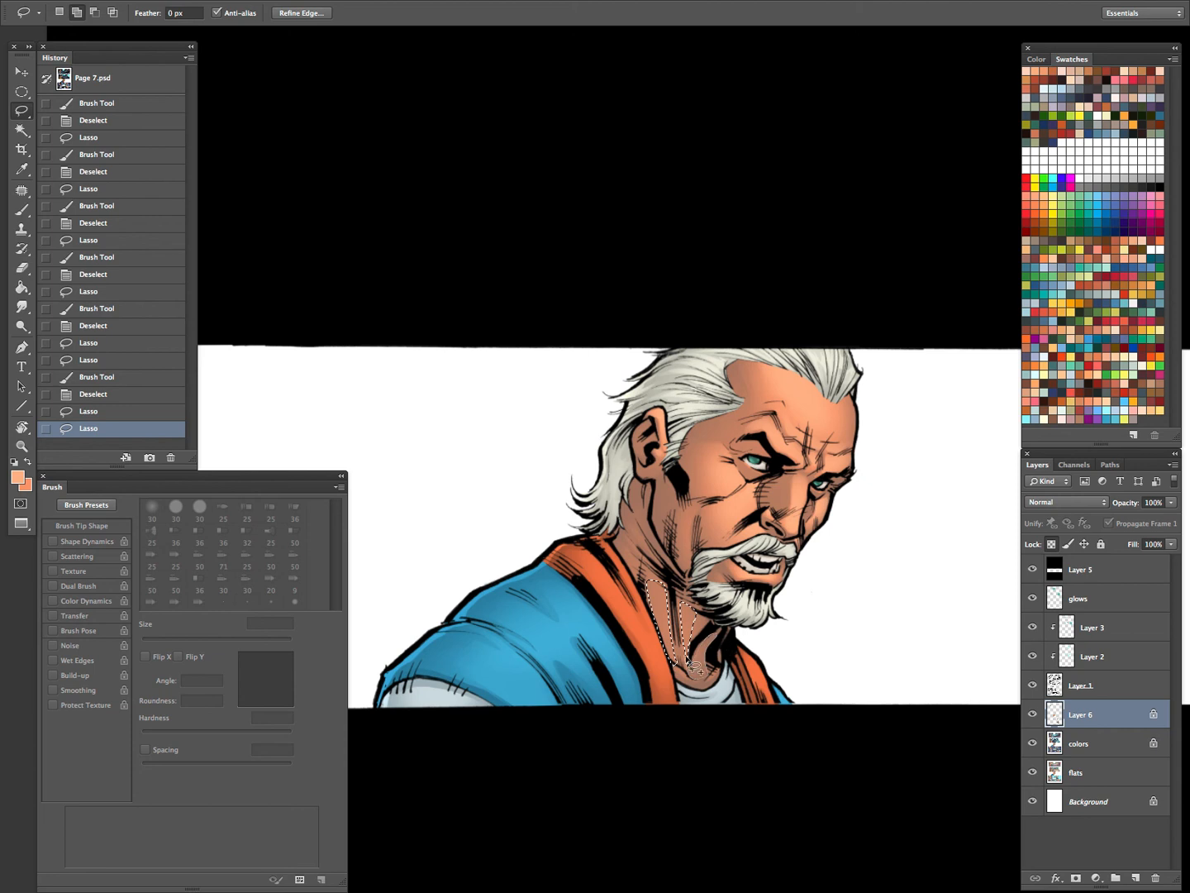
{"action": "key", "text": "b"}
{"action": "left_click", "coordinate": [720, 528], "text": "alt"}
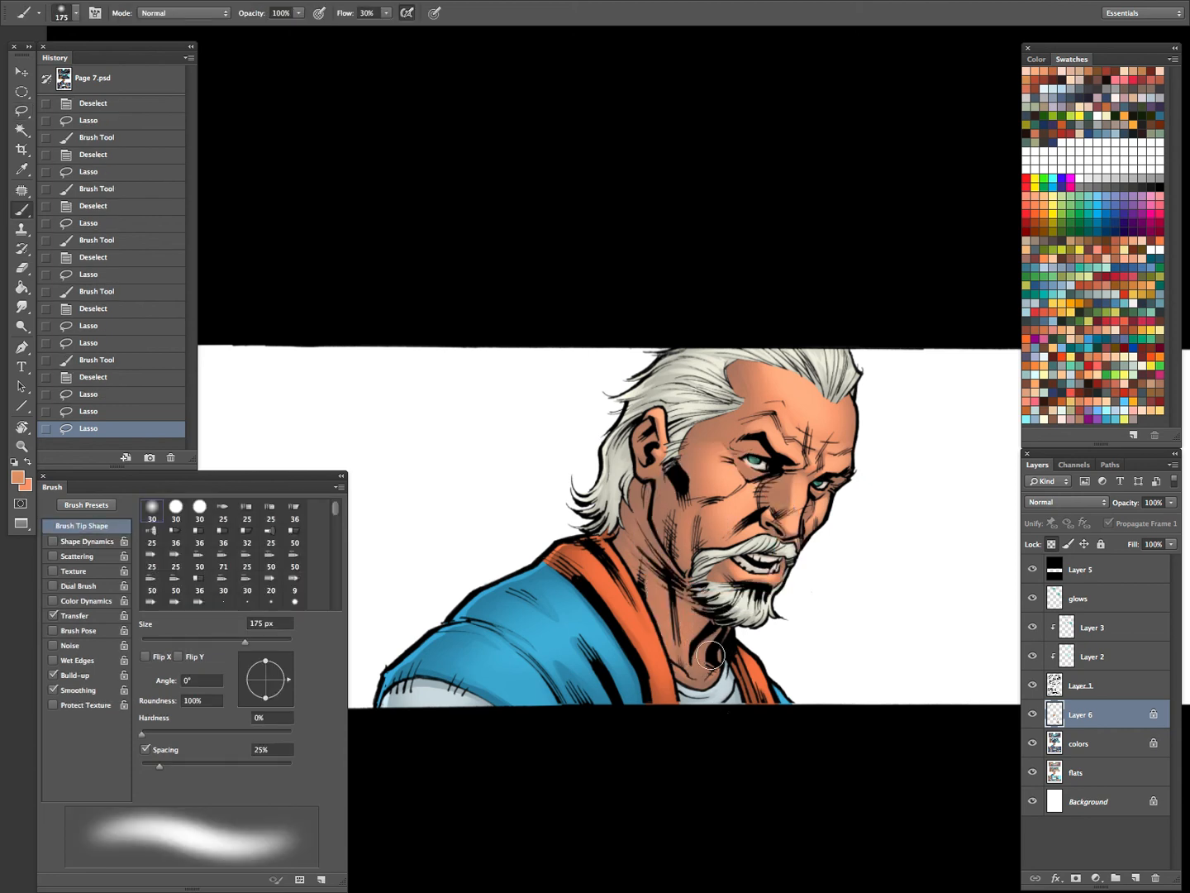
{"action": "key", "text": "bracketright"}
{"action": "key", "text": "bracketright"}
{"action": "key", "text": "bracketright"}
{"action": "left_click", "coordinate": [719, 530], "text": "alt"}
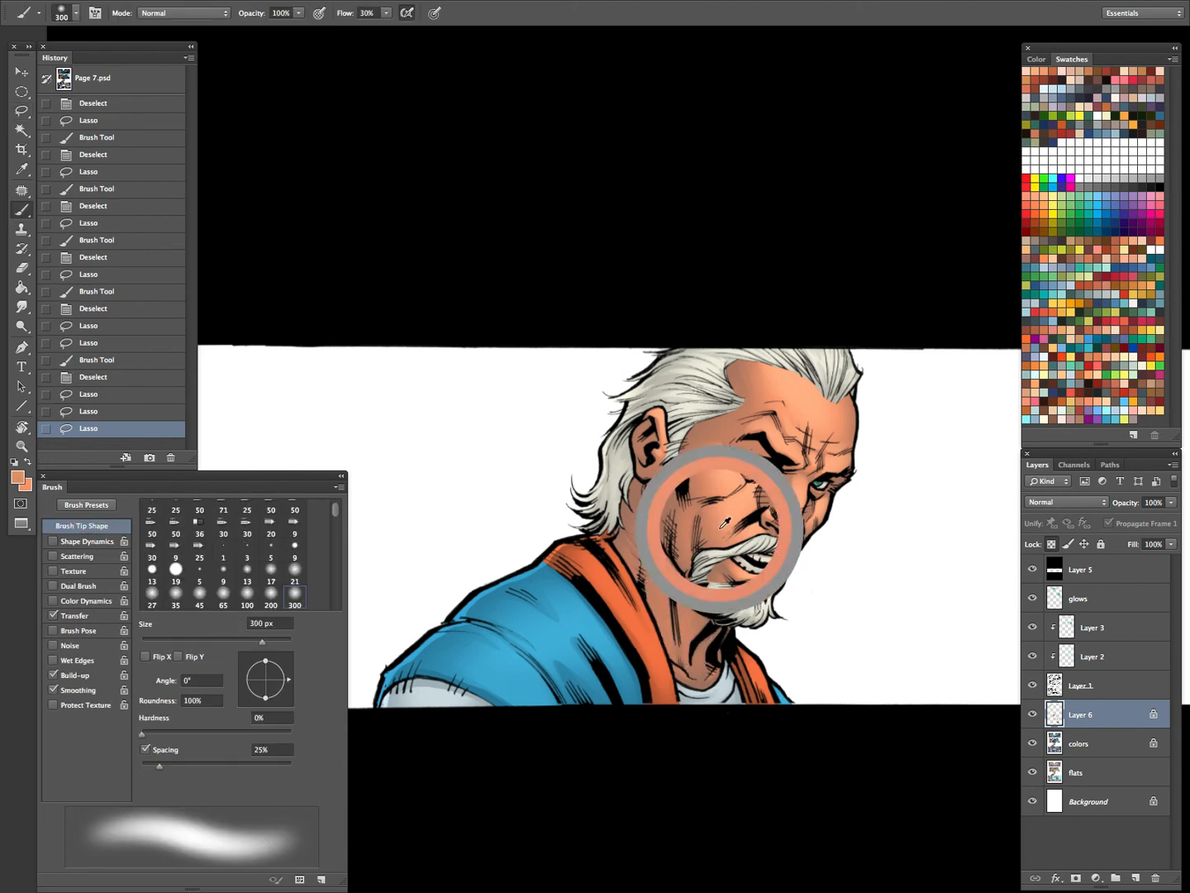
{"action": "left_click_drag", "start_coordinate": [673, 618], "coordinate": [716, 736]}
{"action": "left_click_drag", "start_coordinate": [689, 643], "coordinate": [718, 725]}
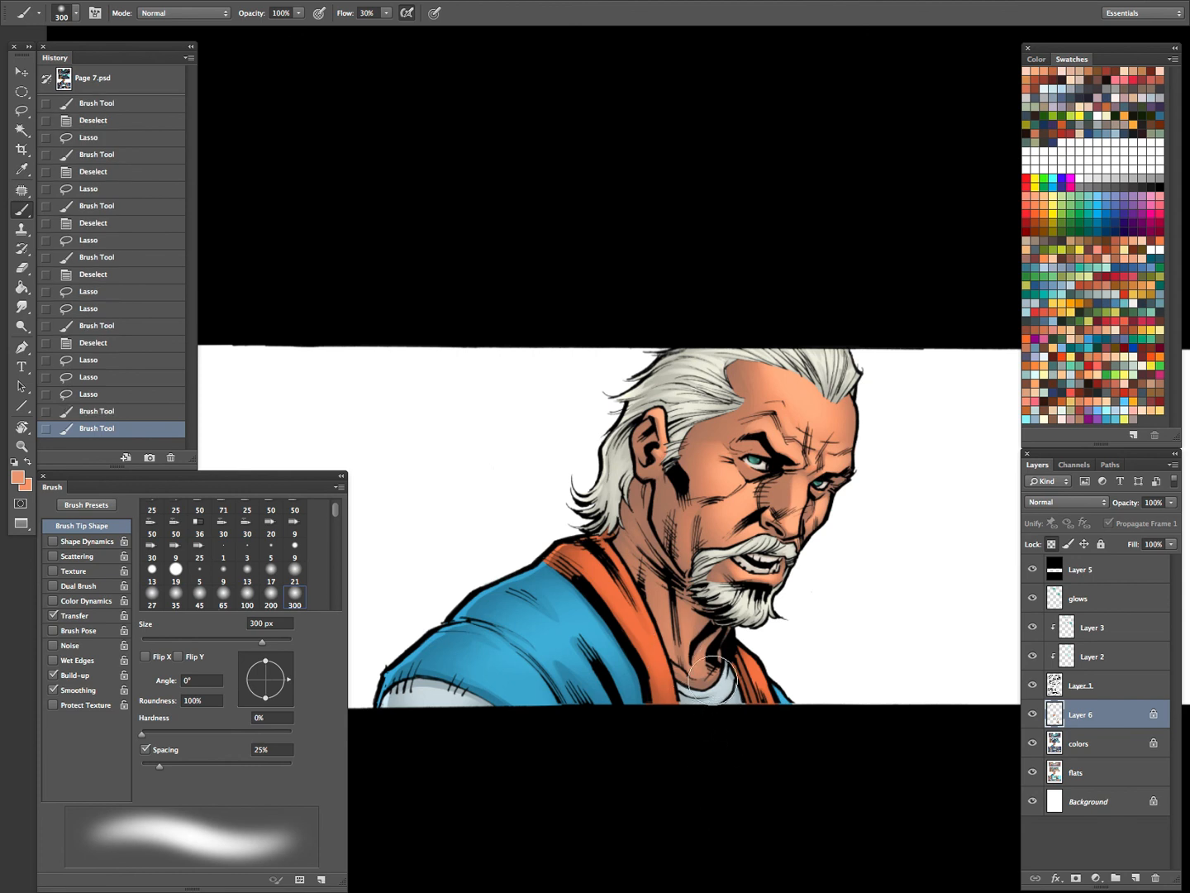
{"action": "key", "text": "l"}
{"action": "left_click_drag", "start_coordinate": [744, 629], "coordinate": [727, 681]}
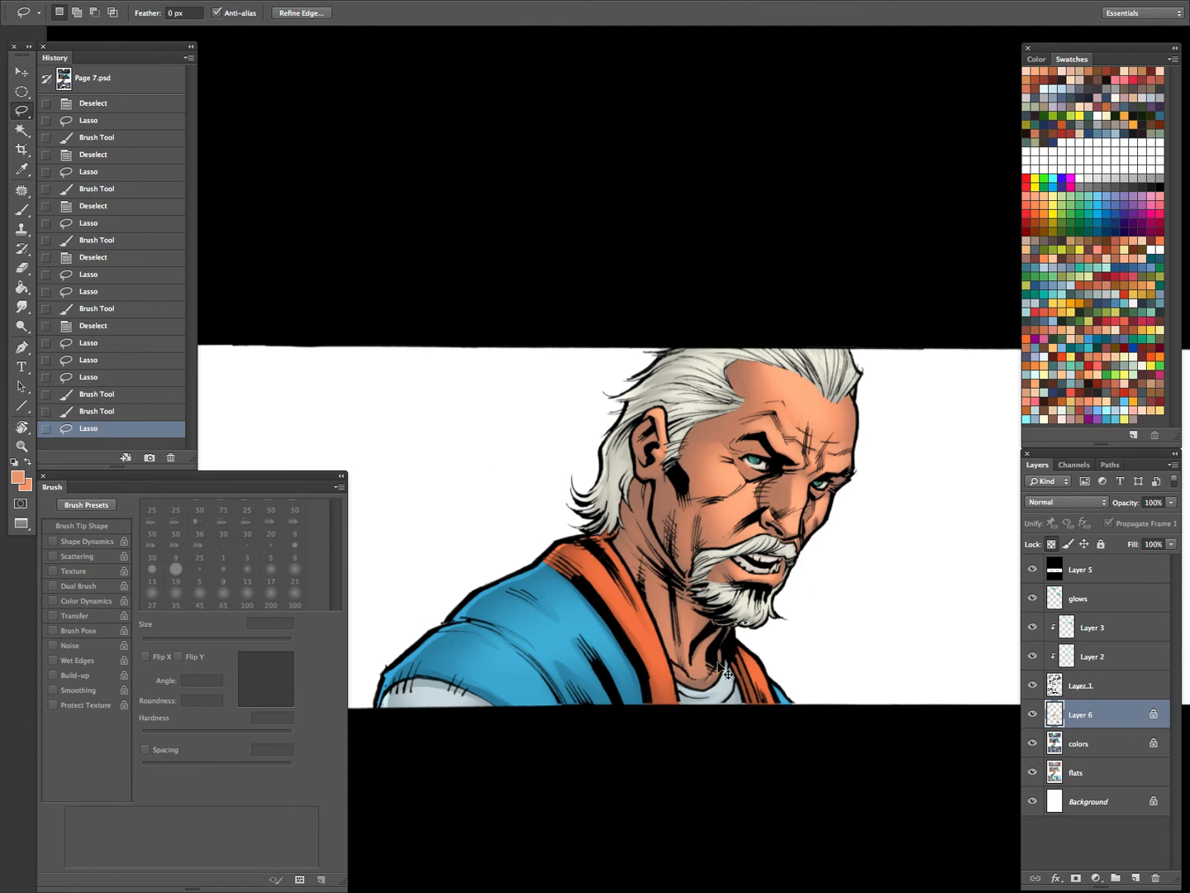
{"action": "key", "text": "super+d"}
Lasso the base of the throat above the shirt collar, brush the sampled skin tone across it, and deselect
{"action": "key", "text": "super+space"}
{"action": "left_click_drag", "start_coordinate": [723, 627], "coordinate": [744, 620]}
{"action": "key", "text": "l"}
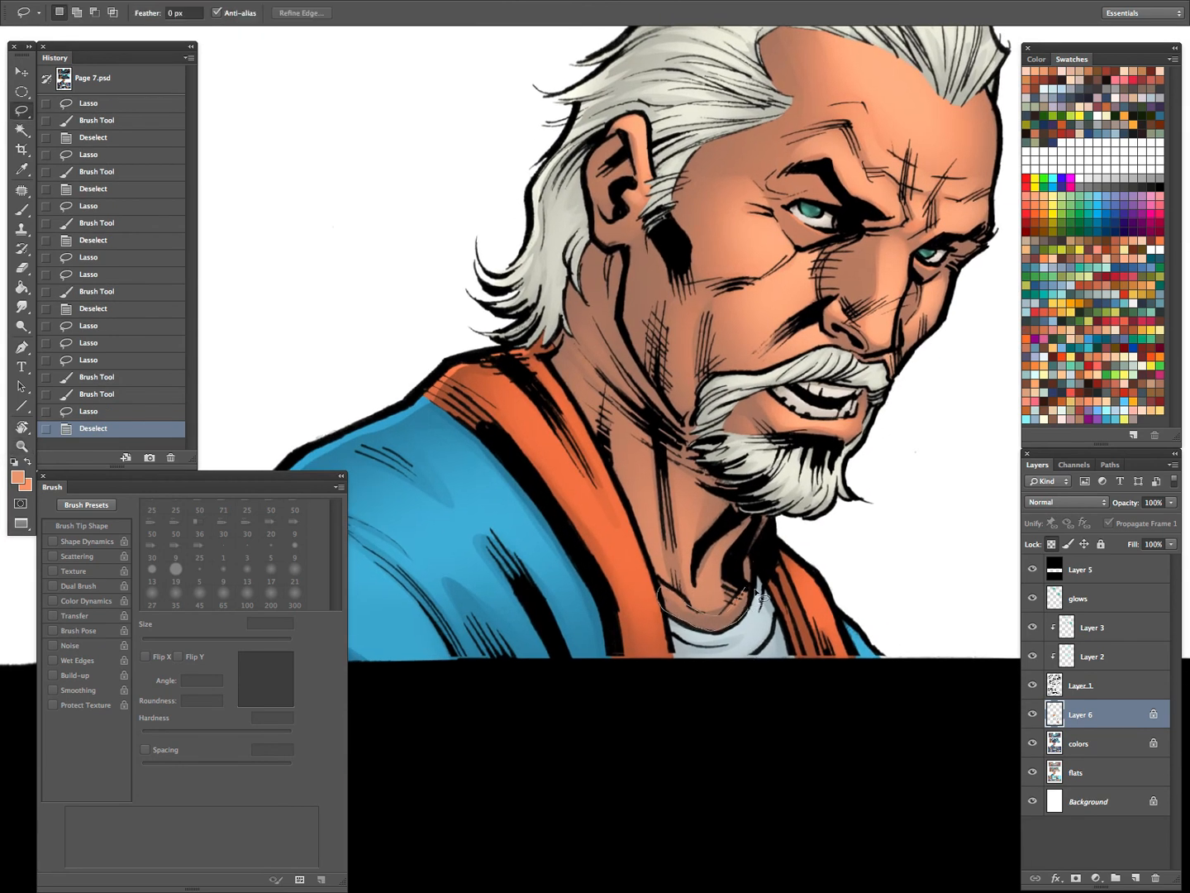
{"action": "left_click_drag", "start_coordinate": [754, 591], "coordinate": [756, 576]}
{"action": "key", "text": "b"}
{"action": "left_click_drag", "start_coordinate": [680, 609], "coordinate": [742, 607]}
{"action": "key", "text": "z"}
{"action": "left_click_drag", "start_coordinate": [836, 504], "coordinate": [749, 620]}
{"action": "left_click", "coordinate": [714, 598]}
{"action": "key", "text": "super+d"}
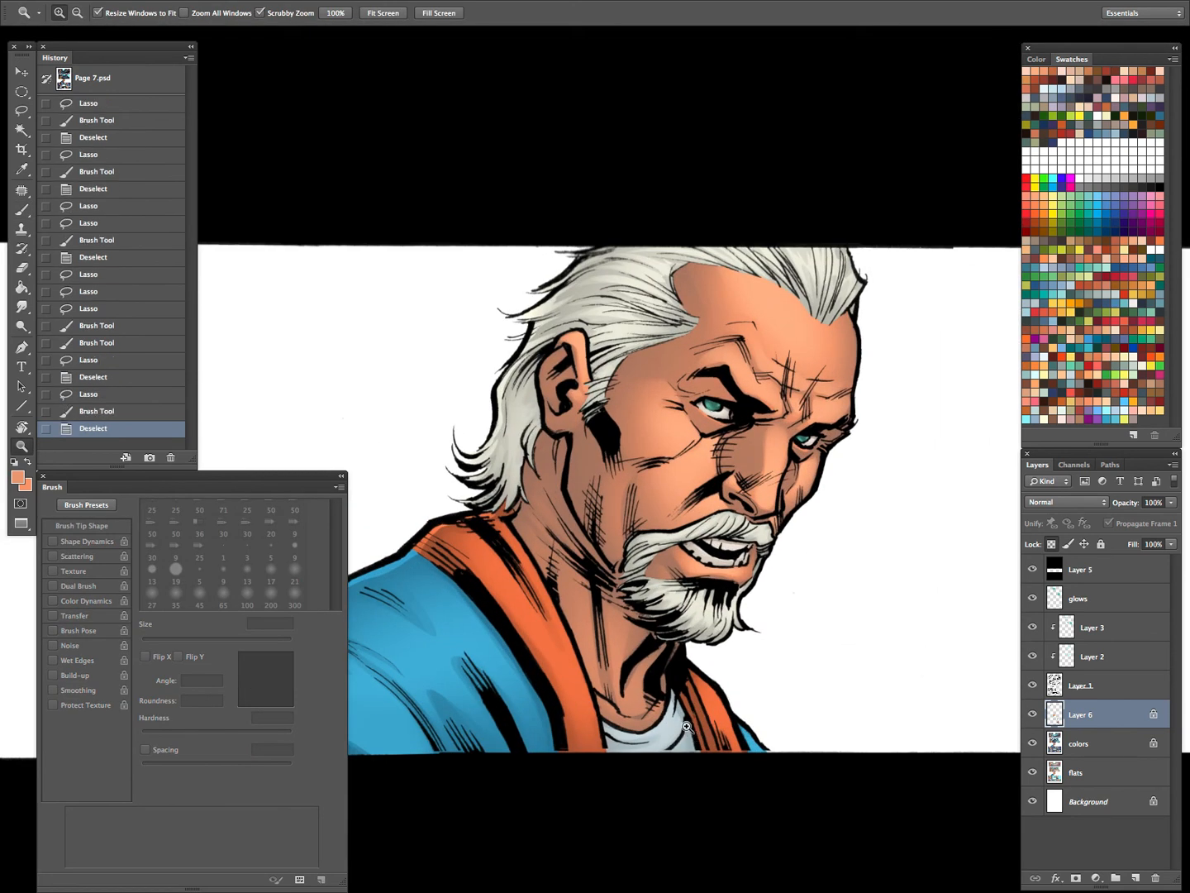
Lasso the underside of the nose, brush the darker brown skin tone into it at 300 px, and deselect
{"action": "key", "text": "l"}
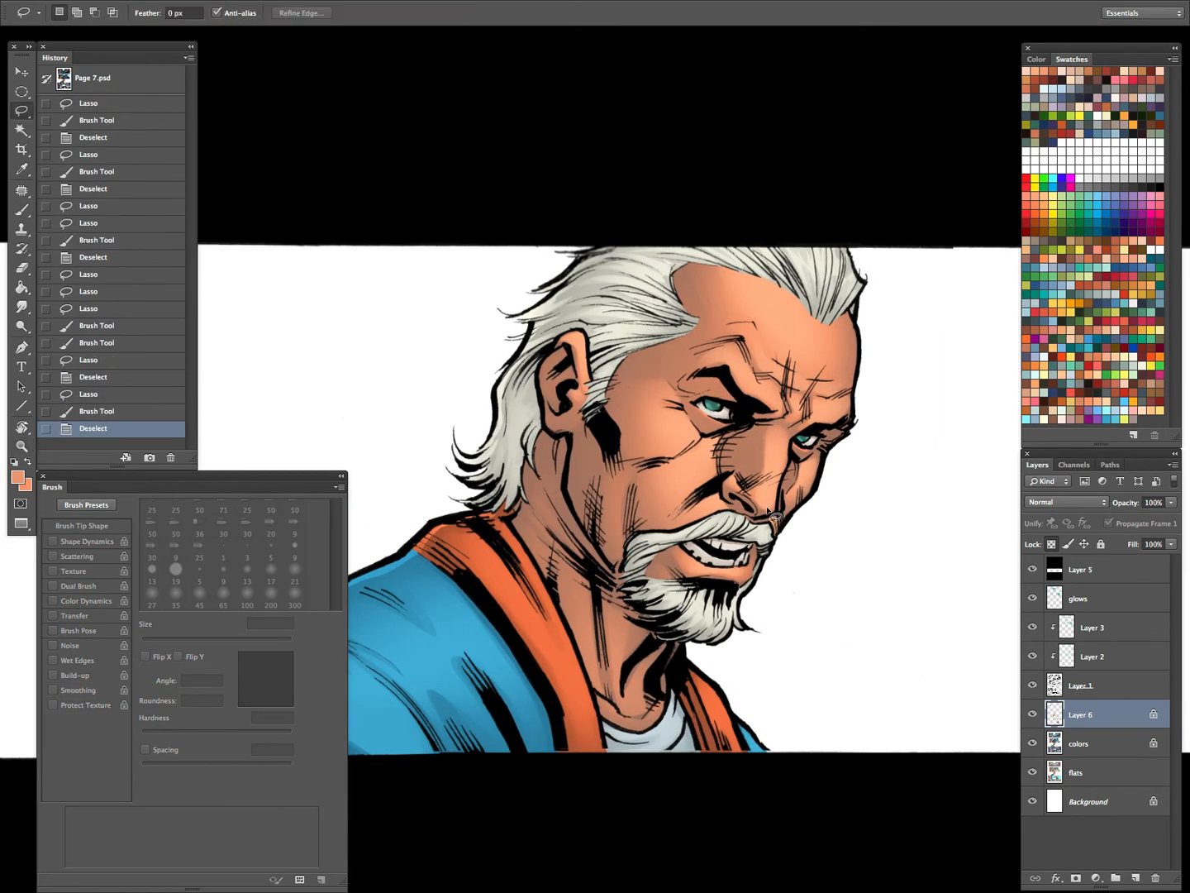
{"action": "left_click_drag", "start_coordinate": [769, 525], "coordinate": [768, 519]}
{"action": "key", "text": "b"}
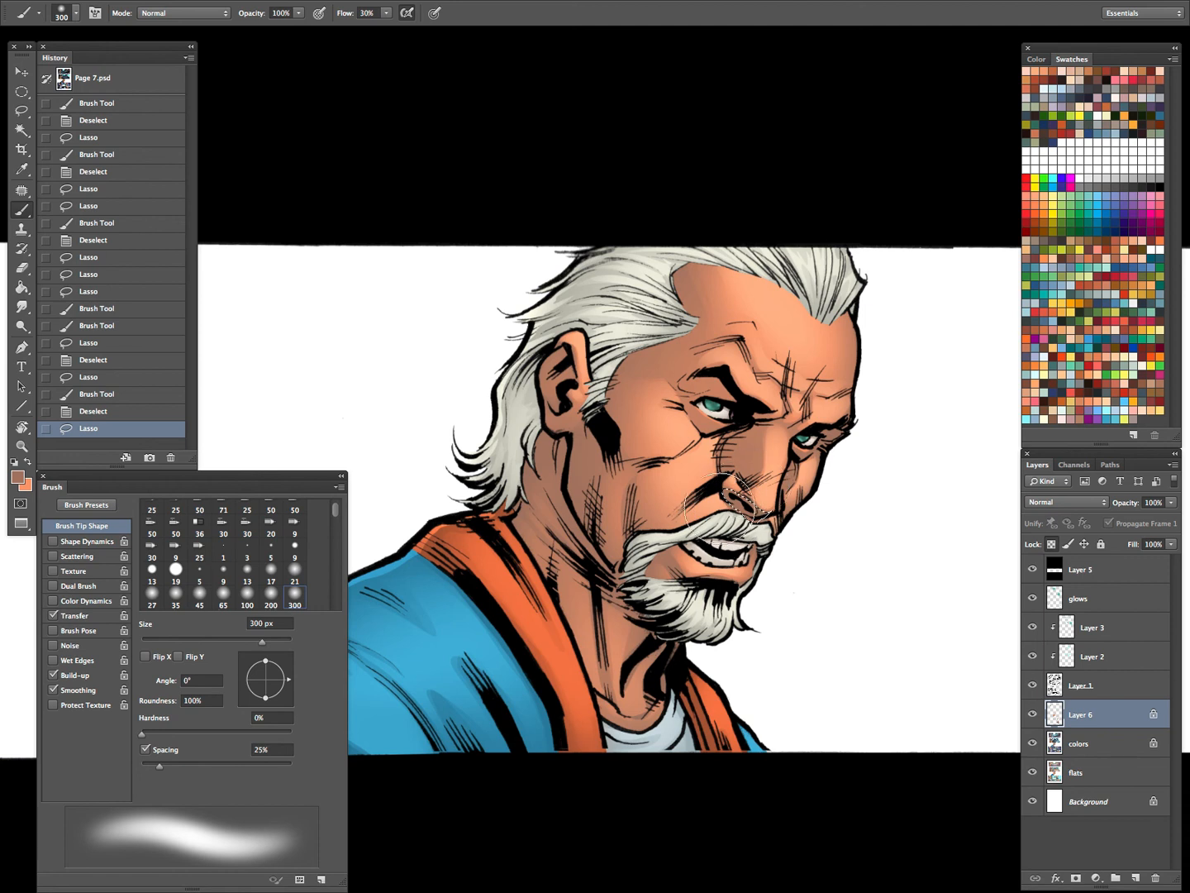
{"action": "mouse_move", "coordinate": [727, 504]}
{"action": "left_mouse_down"}
{"action": "mouse_move", "coordinate": [759, 497]}
{"action": "mouse_move", "coordinate": [766, 522]}
{"action": "left_mouse_up"}
{"action": "key", "text": "l"}
{"action": "key", "text": "ctrl+d"}
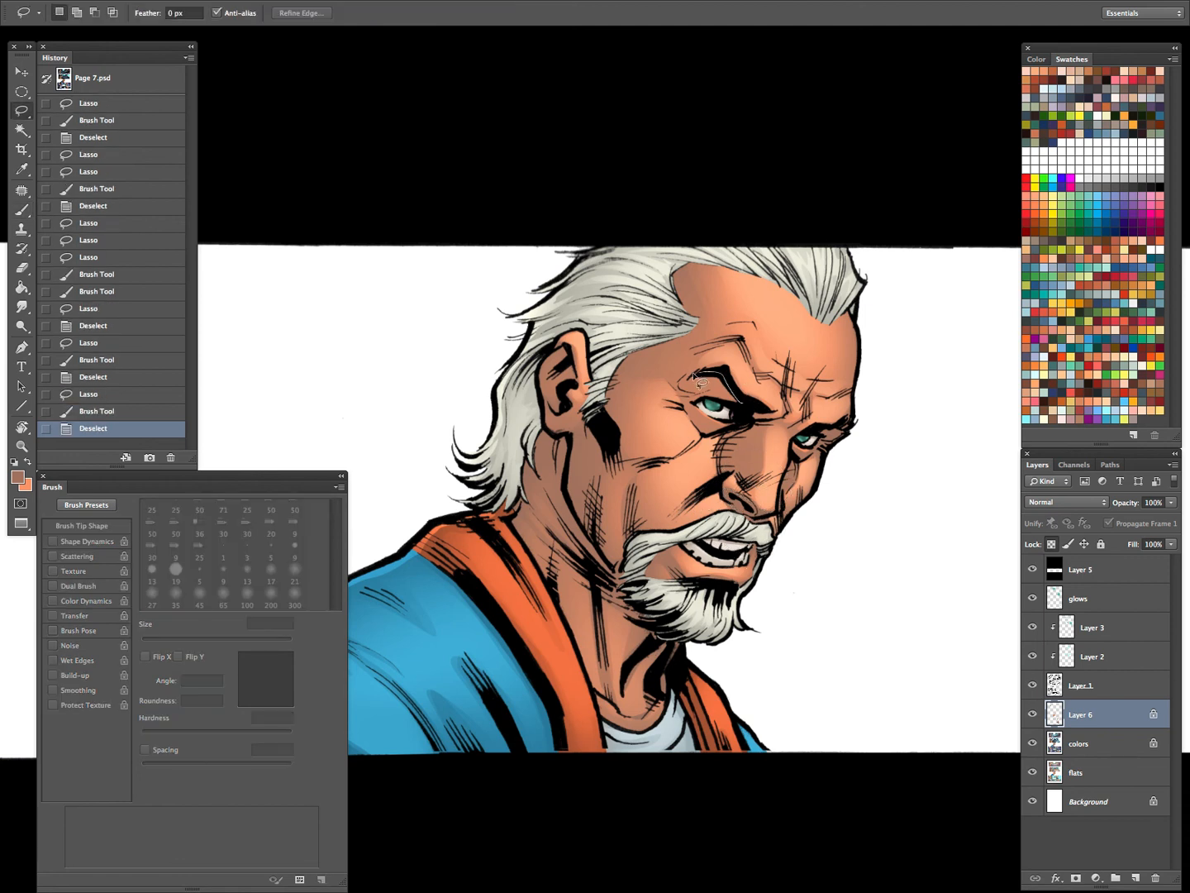
Lasso the eyelid area beneath the near eyebrow, brush the darker skin tone into it, and deselect
{"action": "left_click_drag", "start_coordinate": [742, 410], "coordinate": [738, 405]}
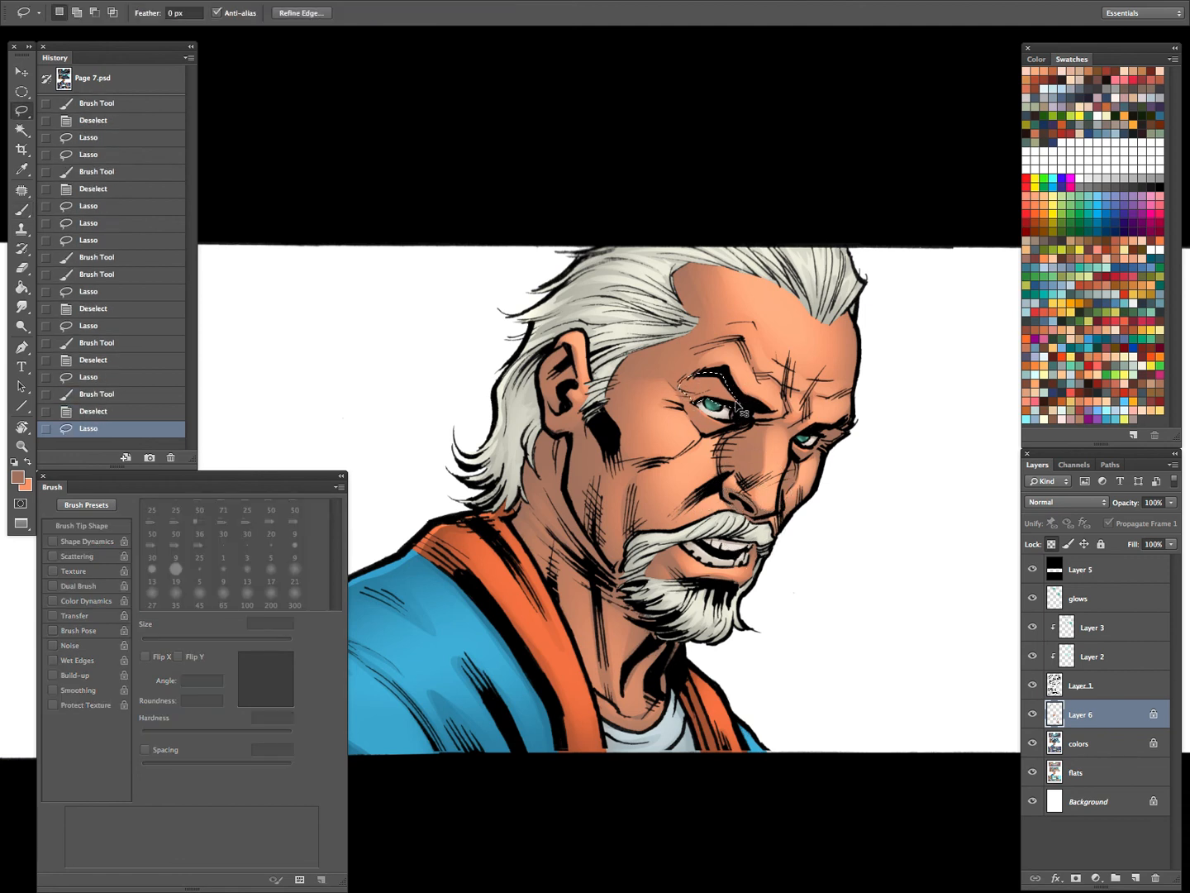
{"action": "key", "text": "b"}
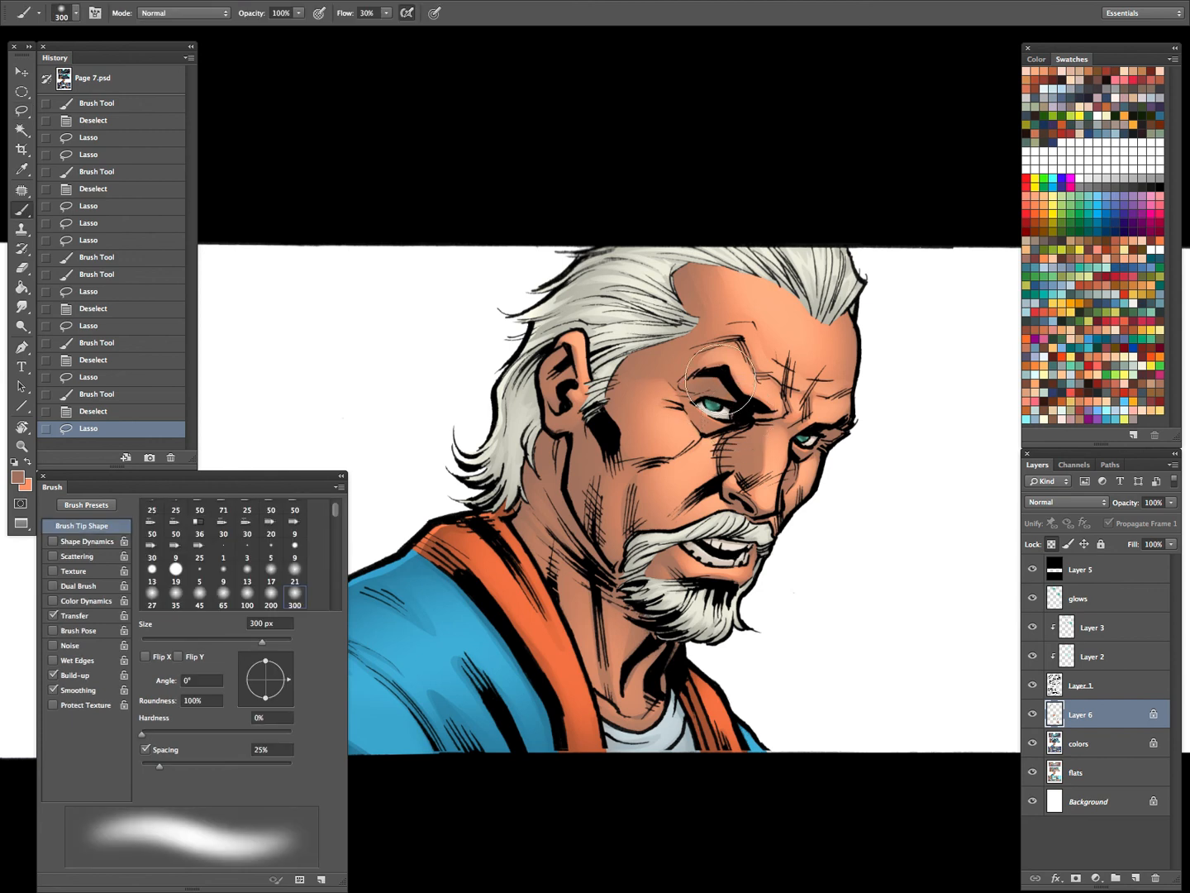
{"action": "key", "text": "l"}
{"action": "mouse_move", "coordinate": [740, 421]}
{"action": "left_mouse_down"}
{"action": "mouse_move", "coordinate": [833, 444]}
{"action": "mouse_move", "coordinate": [858, 411]}
{"action": "mouse_move", "coordinate": [818, 443]}
{"action": "left_mouse_up"}
{"action": "key", "text": "ctrl+d"}
{"action": "key", "text": "b"}
{"action": "key", "text": "l"}
{"action": "key", "text": "ctrl+d"}
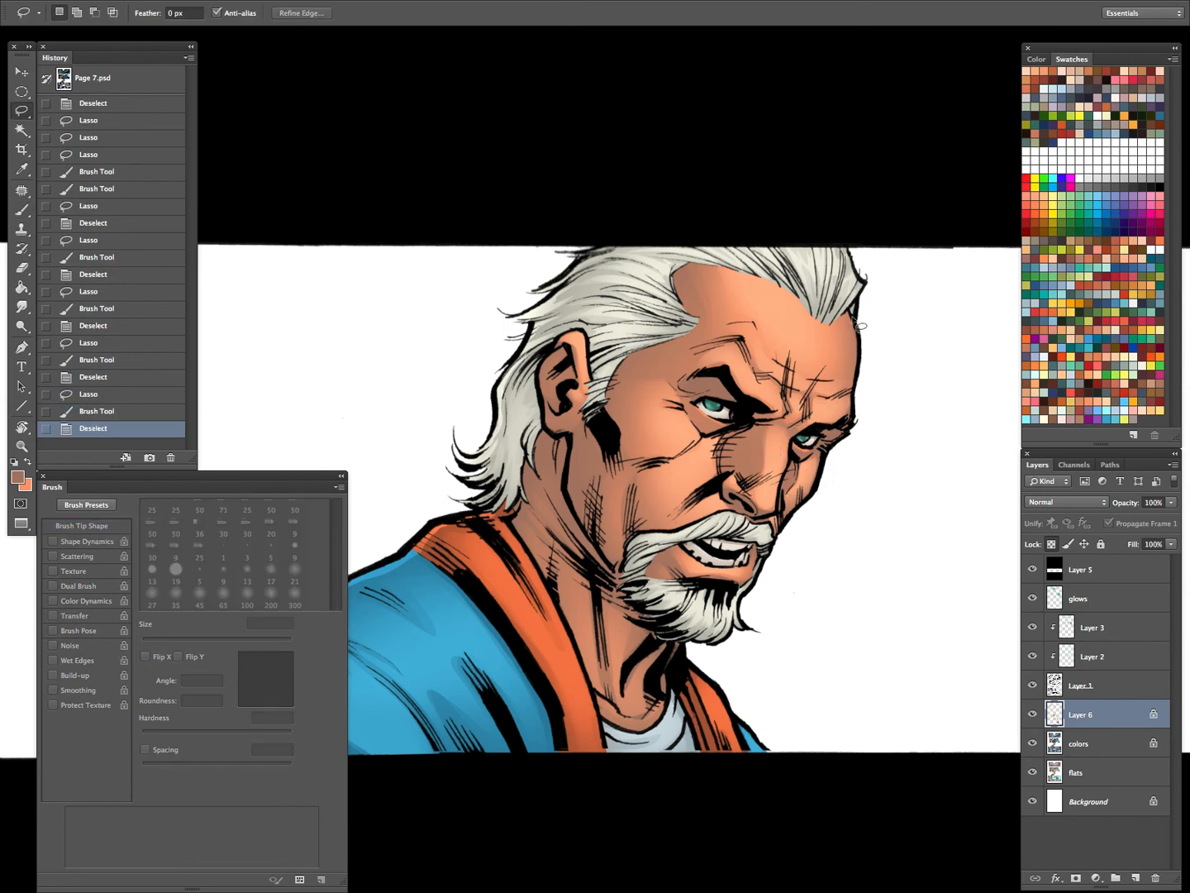
Lasso the upper forehead along the hairline, brush the darker skin tone into it with a 300 px soft brush, and deselect
{"action": "left_click_drag", "start_coordinate": [858, 323], "coordinate": [870, 421]}
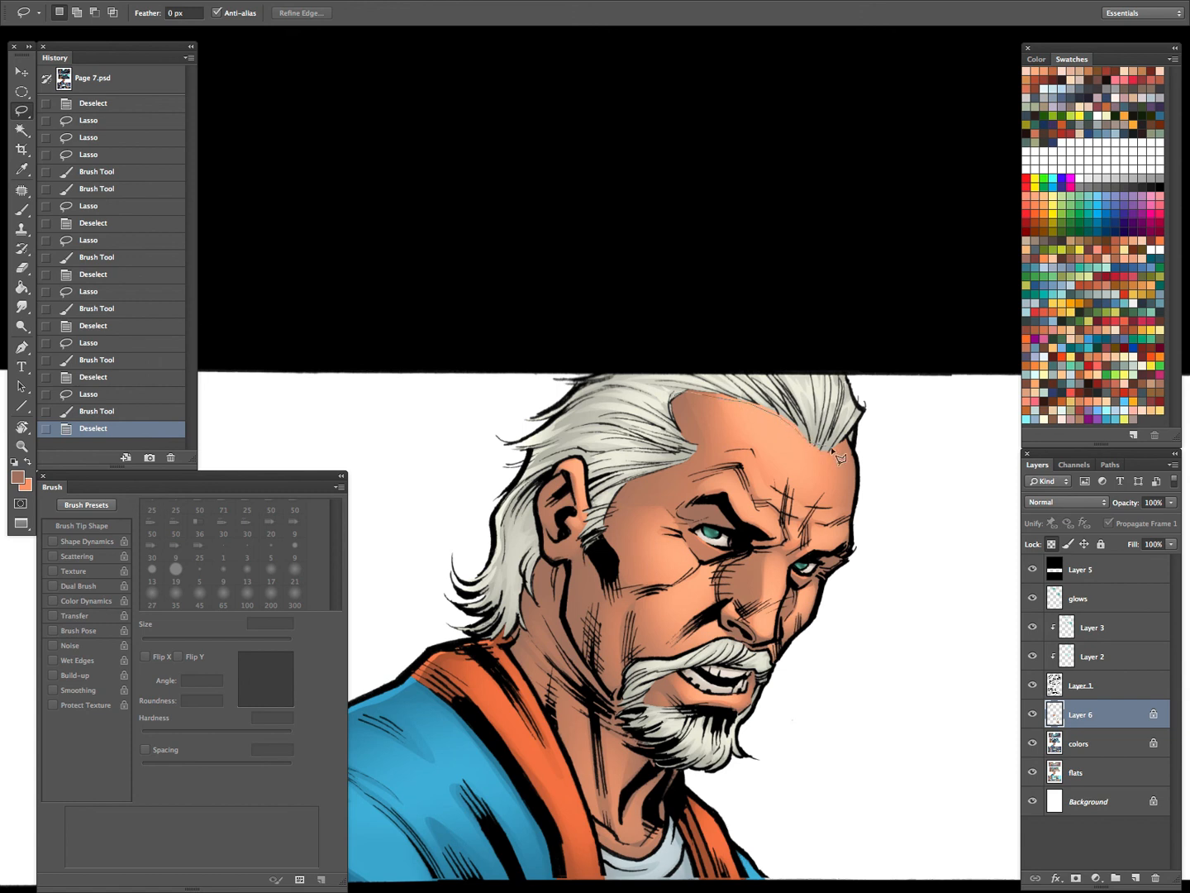
{"action": "left_click_drag", "start_coordinate": [859, 449], "coordinate": [685, 364]}
{"action": "key", "text": "b"}
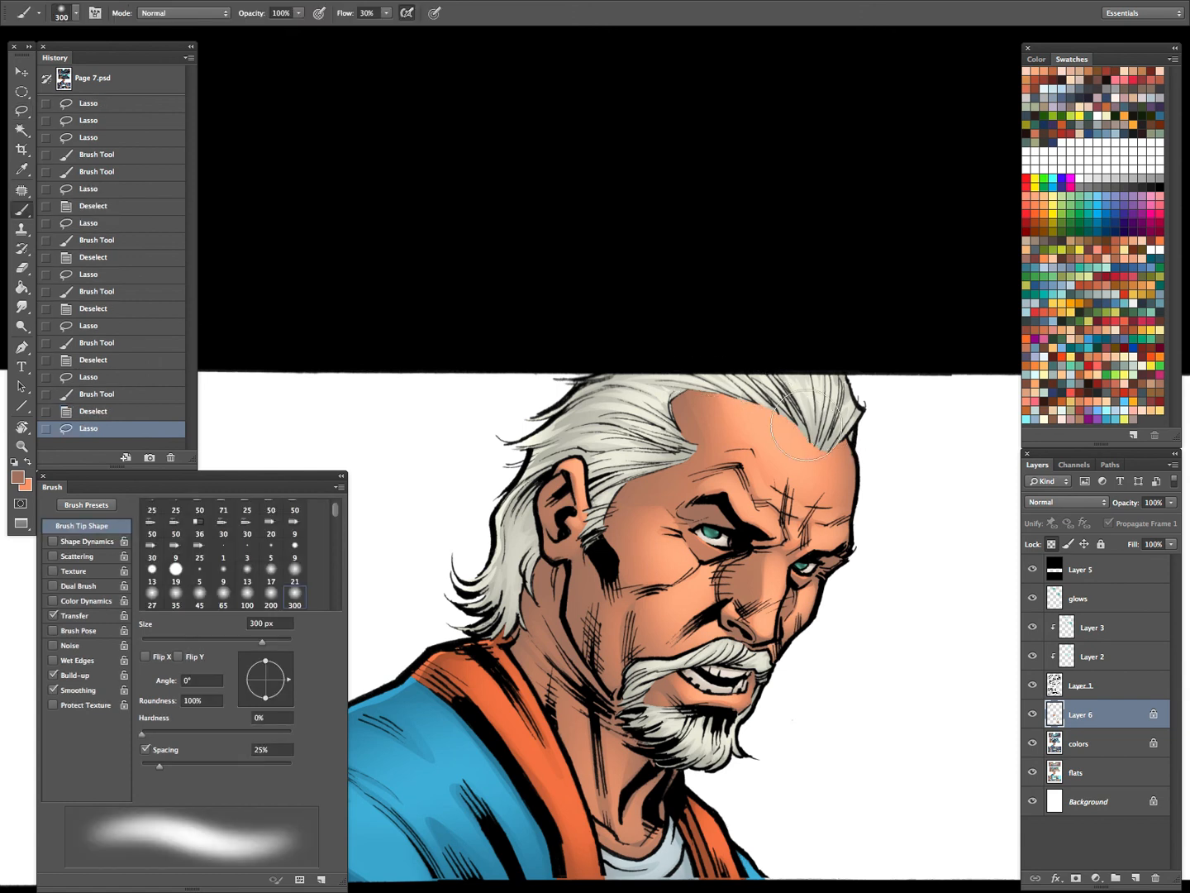
{"action": "mouse_move", "coordinate": [776, 402]}
{"action": "left_mouse_down"}
{"action": "mouse_move", "coordinate": [840, 417]}
{"action": "mouse_move", "coordinate": [845, 431]}
{"action": "mouse_move", "coordinate": [840, 417]}
{"action": "mouse_move", "coordinate": [770, 395]}
{"action": "mouse_move", "coordinate": [746, 366]}
{"action": "mouse_move", "coordinate": [837, 420]}
{"action": "mouse_move", "coordinate": [786, 391]}
{"action": "left_mouse_up"}
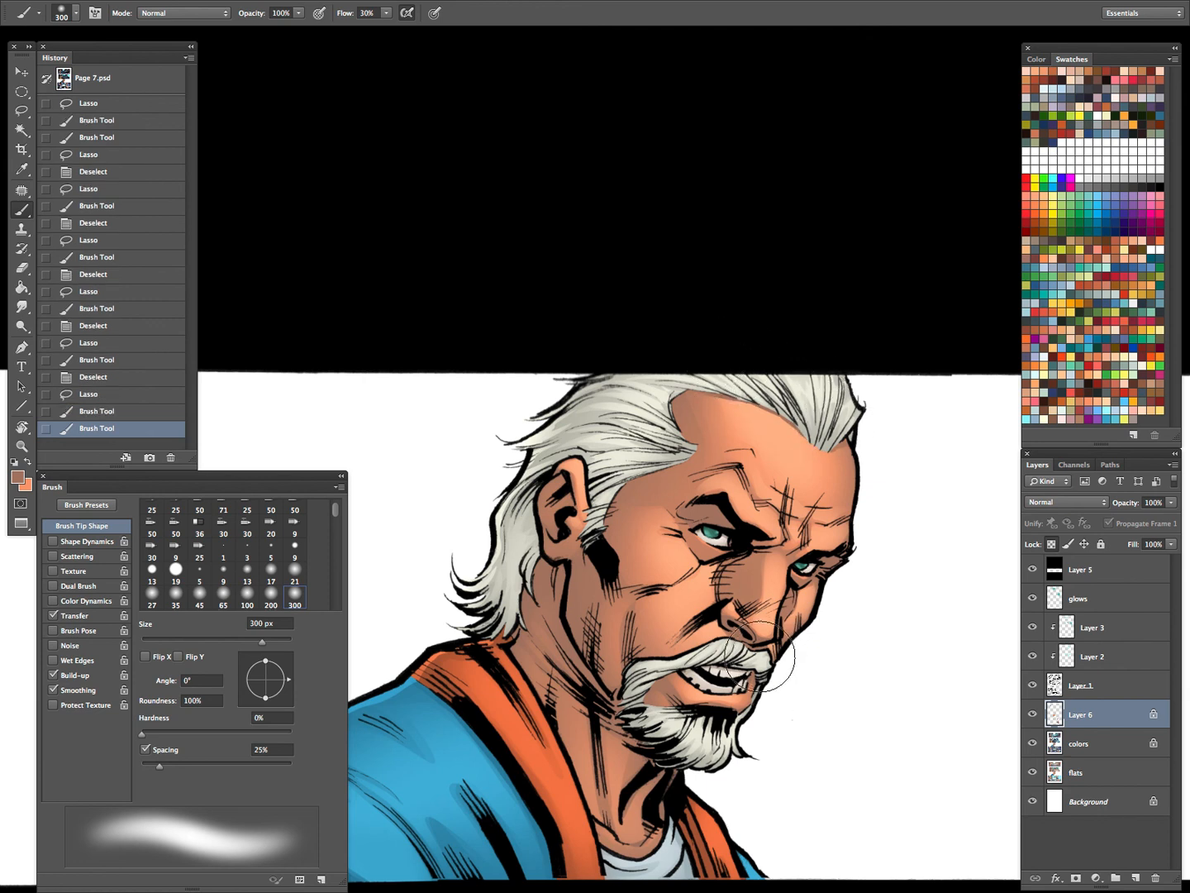
{"action": "key", "text": "ctrl+d"}
{"action": "key", "text": "l"}
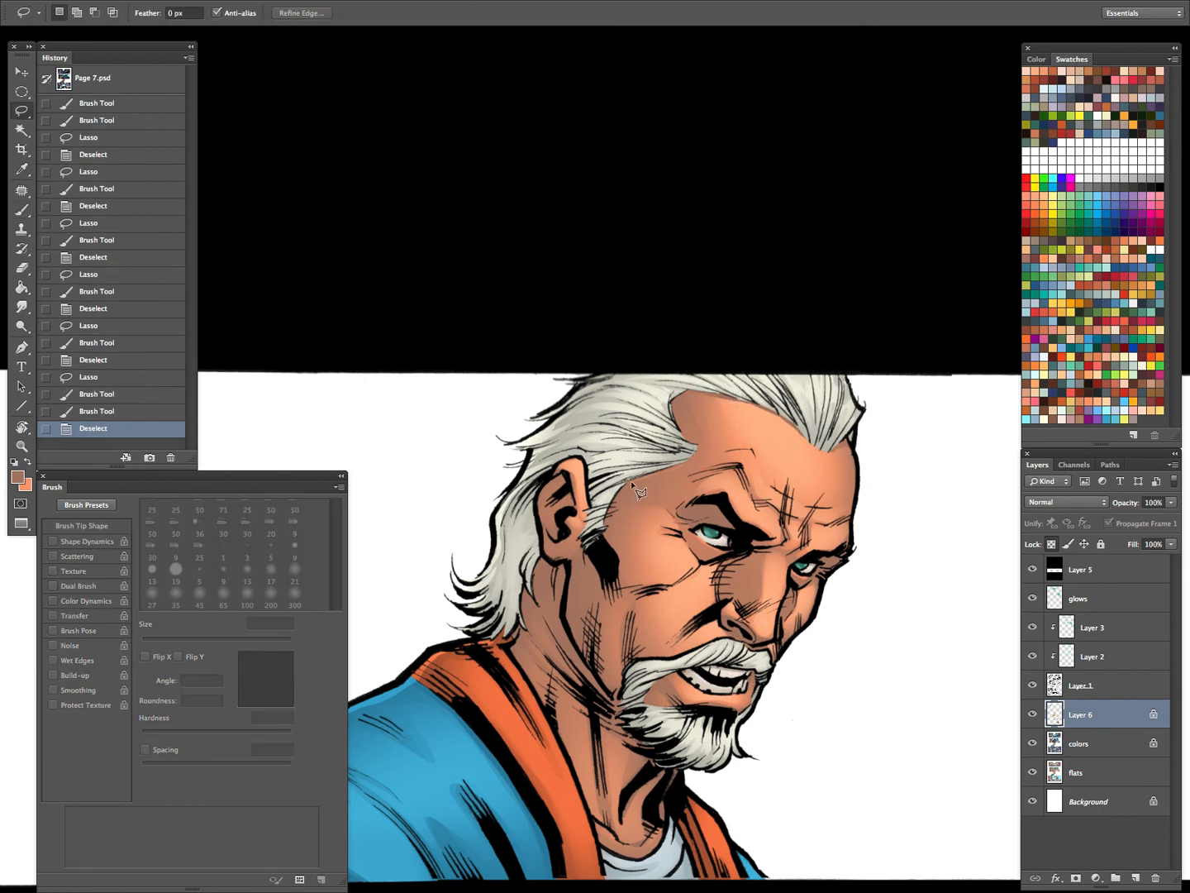
Lasso the temple skin beside the sideburn, brush the darker skin tone into it, and deselect
{"action": "mouse_move", "coordinate": [607, 521]}
{"action": "left_mouse_down"}
{"action": "mouse_move", "coordinate": [678, 458]}
{"action": "mouse_move", "coordinate": [597, 552]}
{"action": "left_mouse_up"}
{"action": "key", "text": "b"}
{"action": "key", "text": "l"}
{"action": "key", "text": "ctrl+d"}
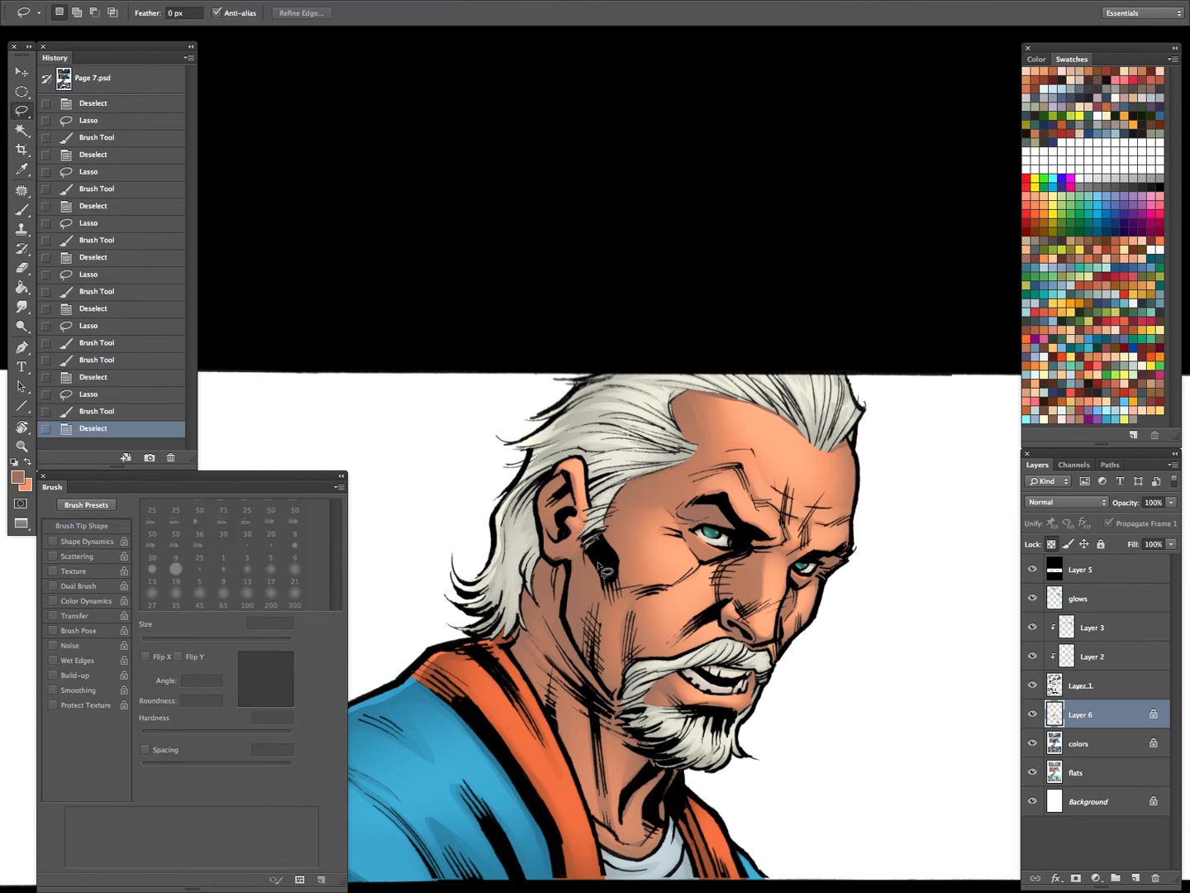
Lasso the side of the face from the sideburn up to the temple, brush the darker skin tone over it, and deselect
{"action": "mouse_move", "coordinate": [585, 545]}
{"action": "left_mouse_down"}
{"action": "mouse_move", "coordinate": [576, 550]}
{"action": "mouse_move", "coordinate": [629, 437]}
{"action": "left_mouse_up"}
{"action": "key", "text": "b"}
{"action": "left_click_drag", "start_coordinate": [651, 570], "coordinate": [594, 581]}
{"action": "key", "text": "l"}
{"action": "key", "text": "ctrl+d"}
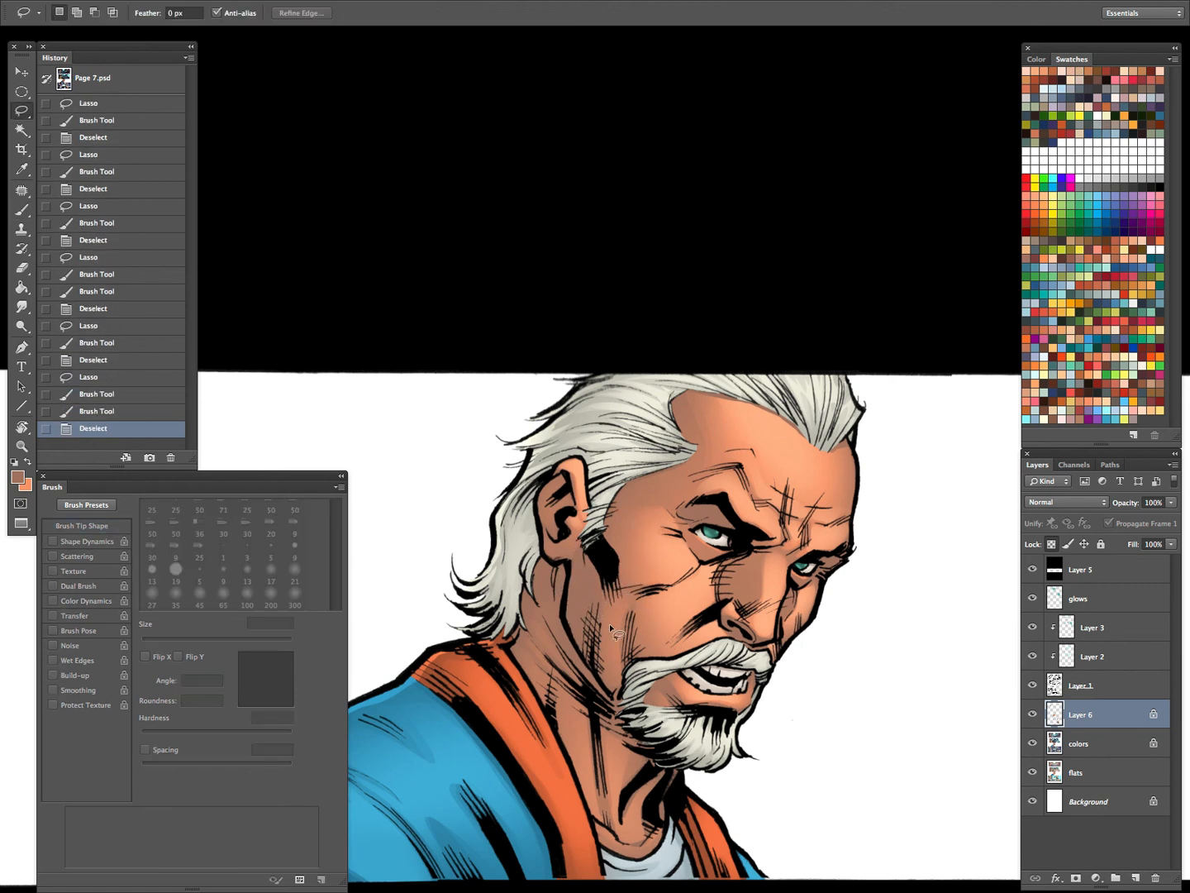
Brush the darker skin tone freely over the hatched cheek below the sideburn with a 125 px soft brush
{"action": "key", "text": "b"}
{"action": "key", "text": "bracketleft"}
{"action": "key", "text": "bracketleft"}
{"action": "key", "text": "bracketleft"}
{"action": "key", "text": "bracketleft"}
{"action": "key", "text": "bracketleft"}
{"action": "left_click_drag", "start_coordinate": [606, 583], "coordinate": [602, 637]}
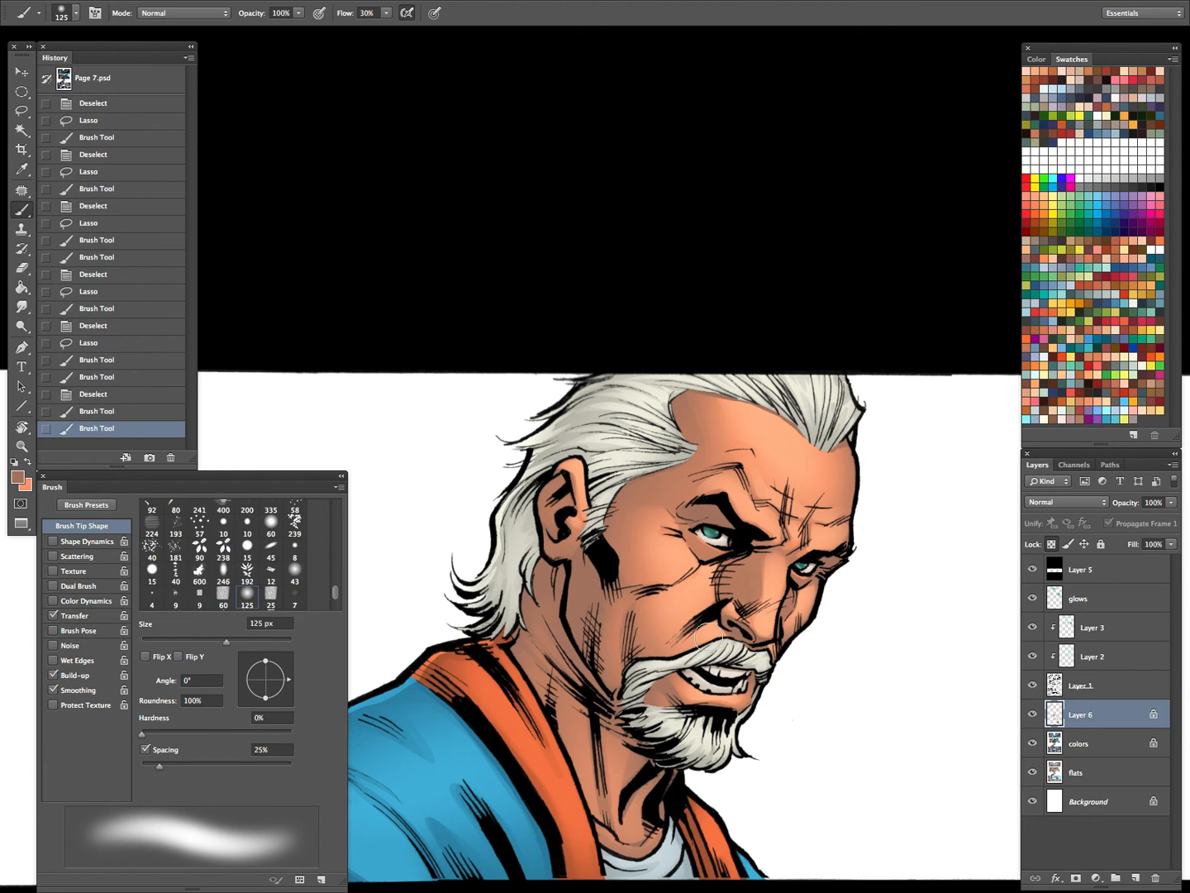
{"action": "scroll", "coordinate": [709, 637], "scroll_direction": "down", "scroll_amount": 5}
{"action": "key", "text": "l"}
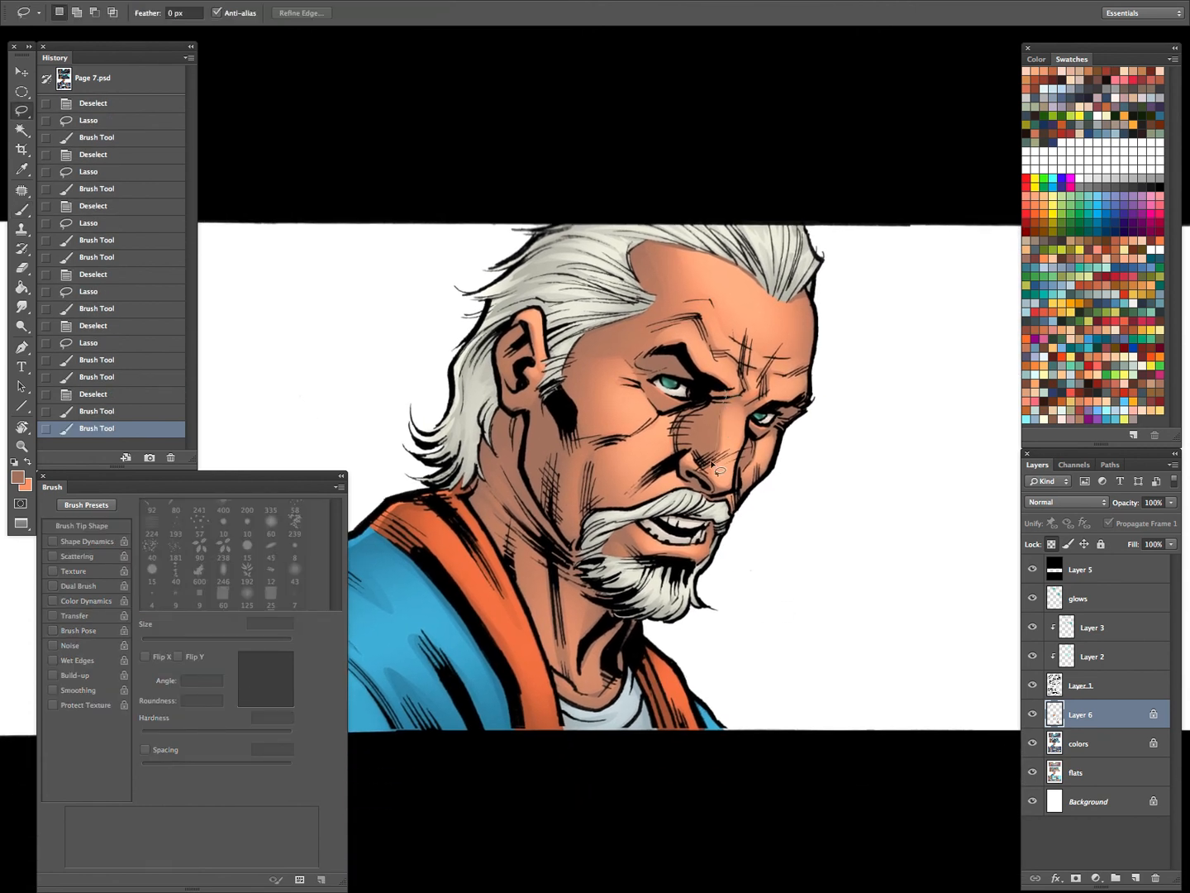
Lasso the shadow plane beside the nose bridge, brush the darker skin tone into it at 250 px, redoing the first stroke, and deselect
{"action": "left_click_drag", "start_coordinate": [701, 411], "coordinate": [689, 477]}
{"action": "key", "text": "b"}
{"action": "key", "text": "bracketright"}
{"action": "key", "text": "bracketright"}
{"action": "key", "text": "bracketright"}
{"action": "key", "text": "bracketright"}
{"action": "key", "text": "super+z"}
{"action": "mouse_move", "coordinate": [692, 388]}
{"action": "left_mouse_down"}
{"action": "mouse_move", "coordinate": [739, 331]}
{"action": "mouse_move", "coordinate": [696, 389]}
{"action": "mouse_move", "coordinate": [724, 389]}
{"action": "left_mouse_up"}
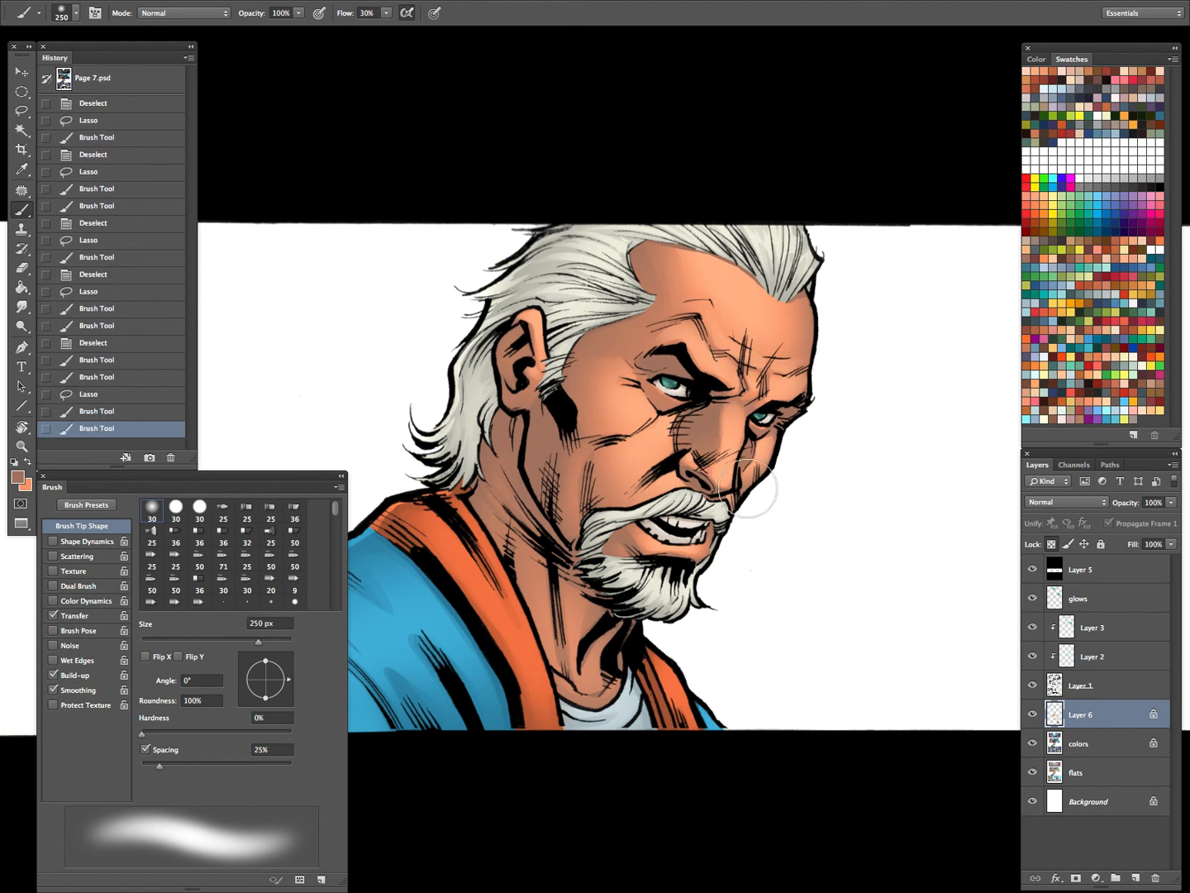
{"action": "key", "text": "super+d"}
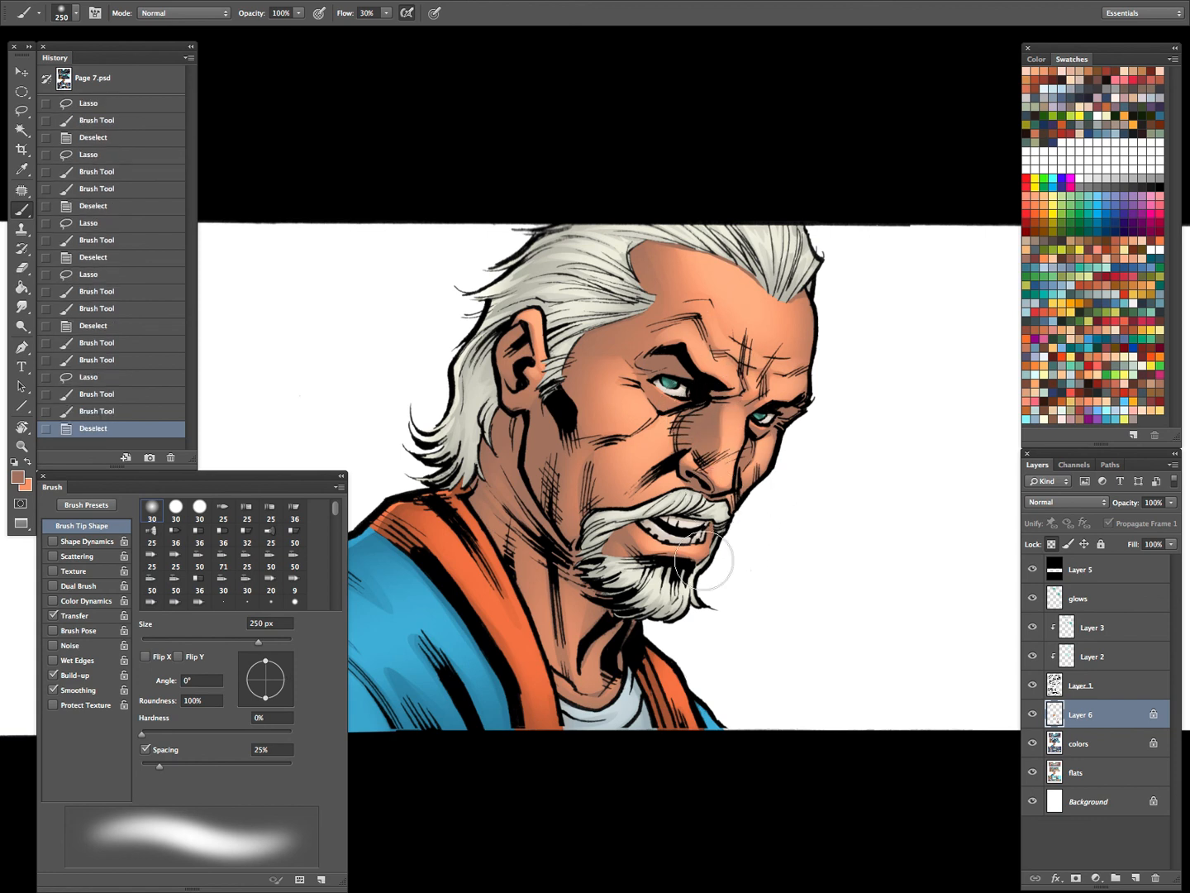
{"action": "key", "text": "l"}
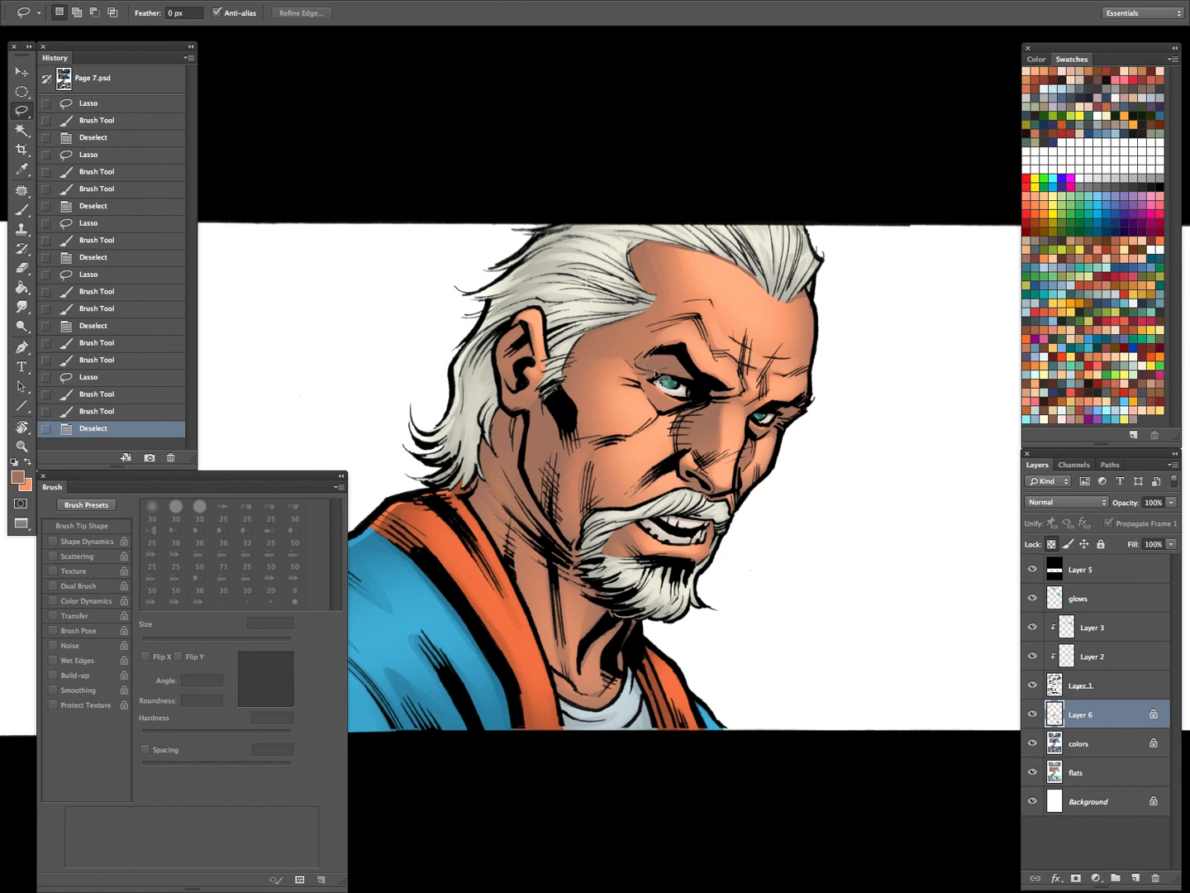
Lasso the near eye's upper eyelid, reduce the brush to 200 px, and set the foreground colour to grey-brown #a5938e
{"action": "left_click_drag", "start_coordinate": [679, 363], "coordinate": [685, 376]}
{"action": "key", "text": "b"}
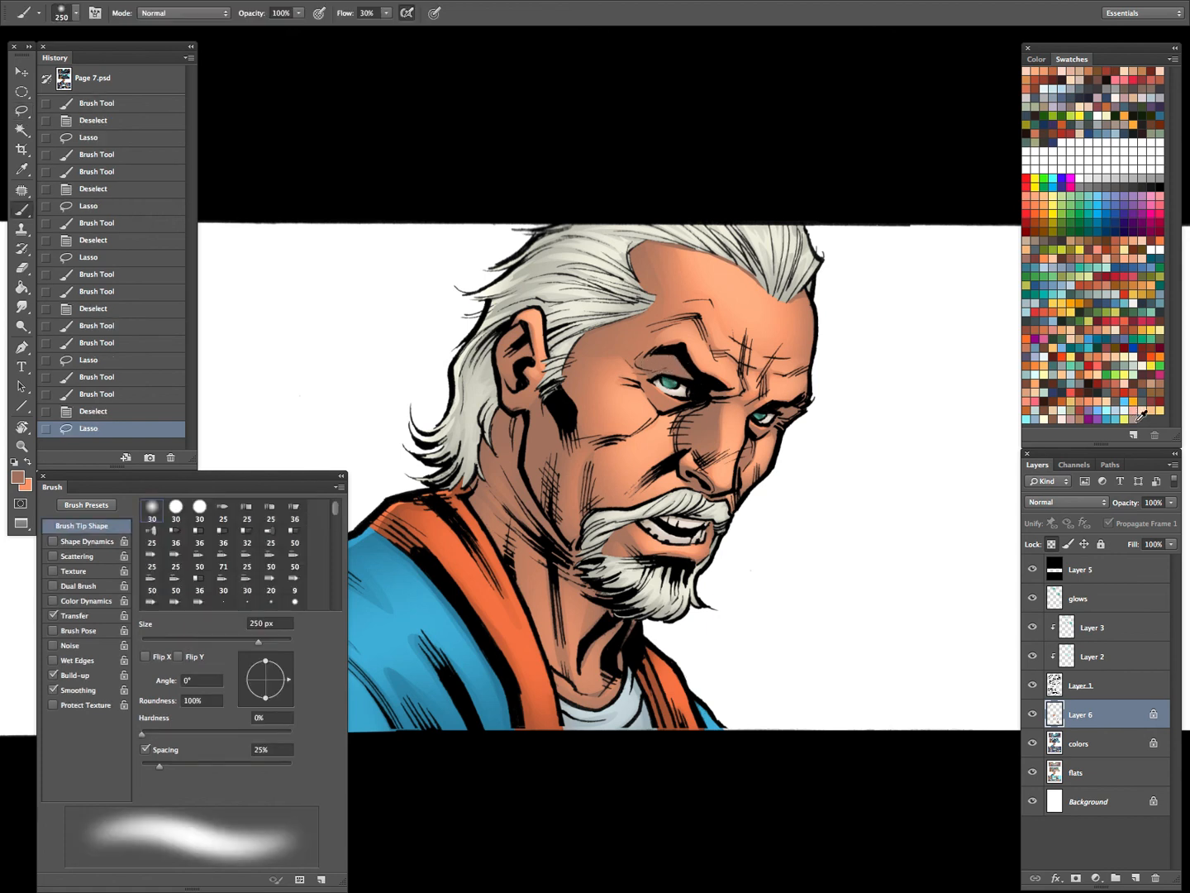
{"action": "key", "text": "bracketleft"}
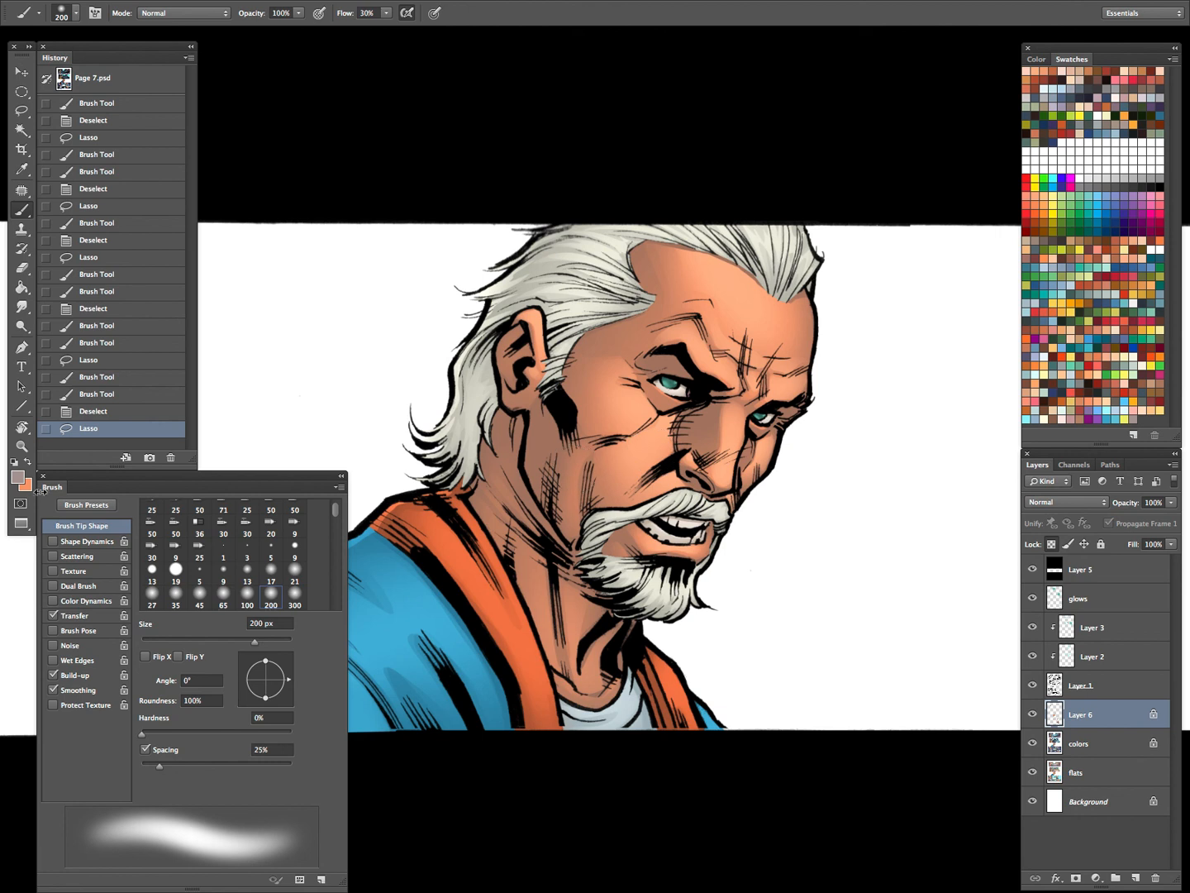
{"action": "left_click", "coordinate": [18, 477]}
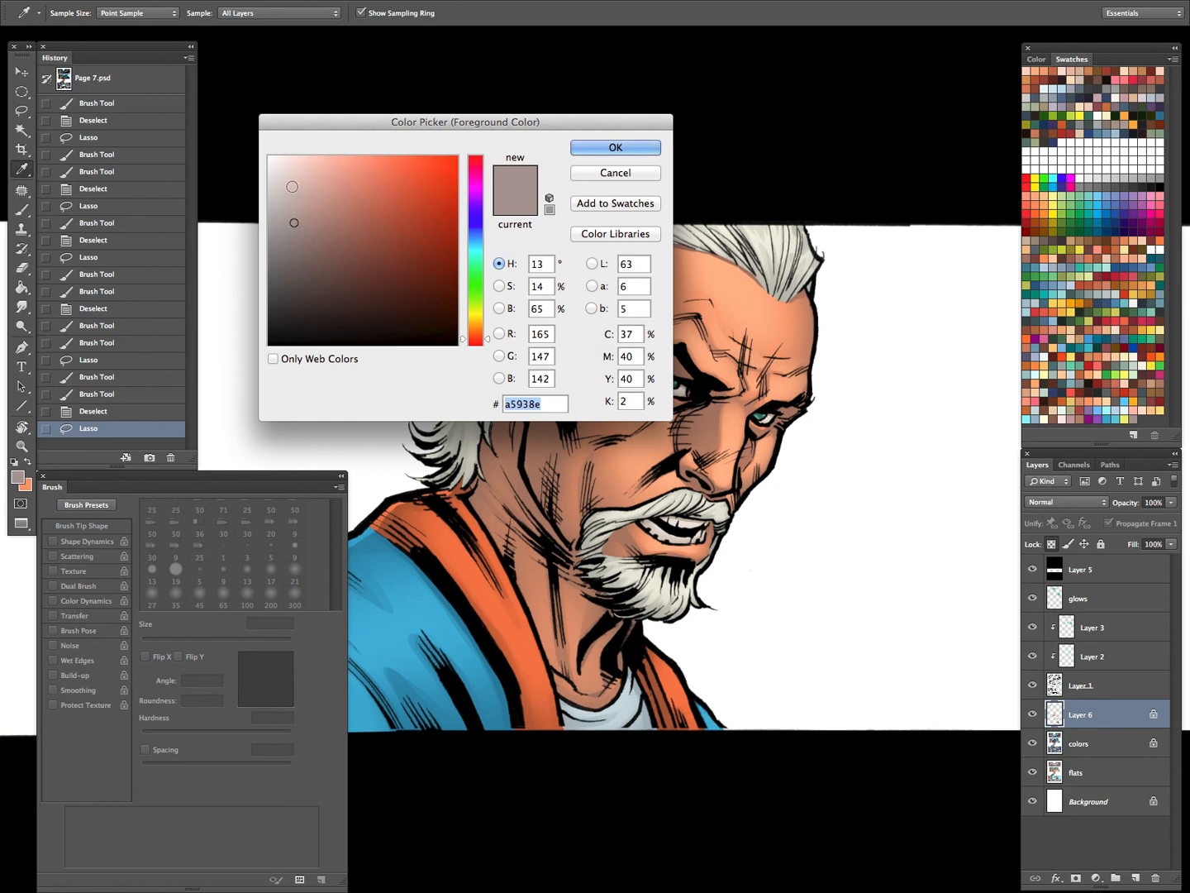
{"action": "left_click", "coordinate": [624, 153]}
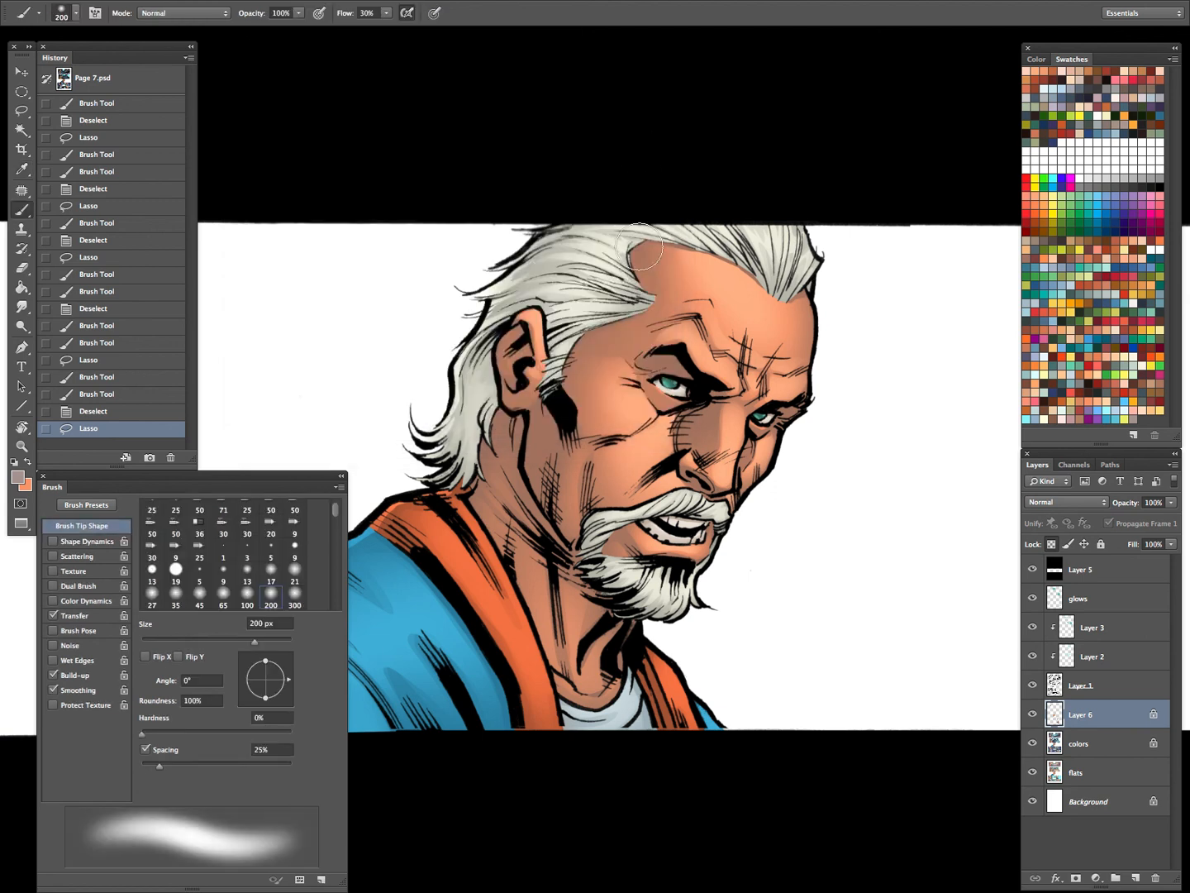
Brush the grey-brown into the near eye's lassoed upper eyelid and deselect
{"action": "mouse_move", "coordinate": [704, 415]}
{"action": "left_mouse_down"}
{"action": "mouse_move", "coordinate": [691, 436]}
{"action": "mouse_move", "coordinate": [670, 379]}
{"action": "mouse_move", "coordinate": [684, 451]}
{"action": "mouse_move", "coordinate": [663, 380]}
{"action": "mouse_move", "coordinate": [696, 456]}
{"action": "left_mouse_up"}
{"action": "key", "text": "z"}
{"action": "left_click_drag", "start_coordinate": [695, 365], "coordinate": [805, 370]}
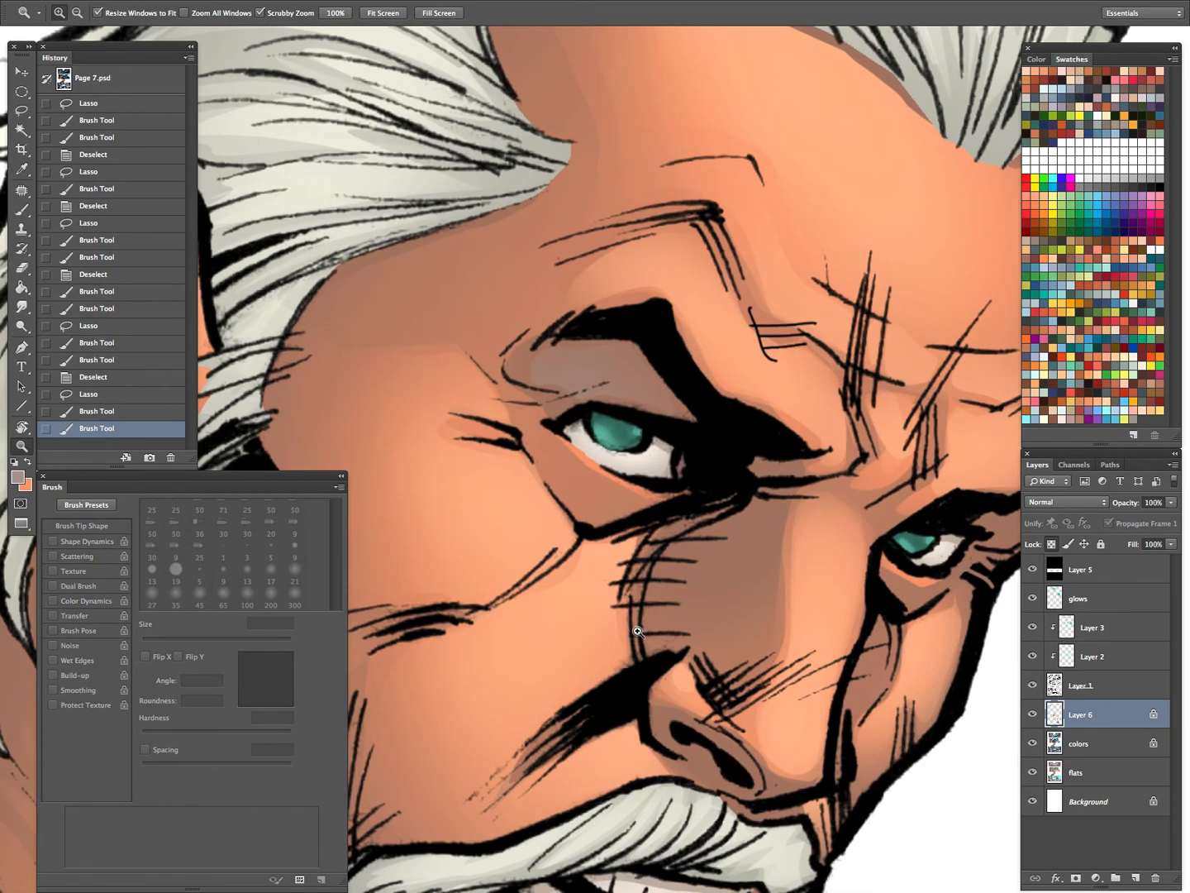
{"action": "left_click_drag", "start_coordinate": [809, 553], "coordinate": [784, 560]}
{"action": "left_click_drag", "start_coordinate": [898, 572], "coordinate": [912, 582]}
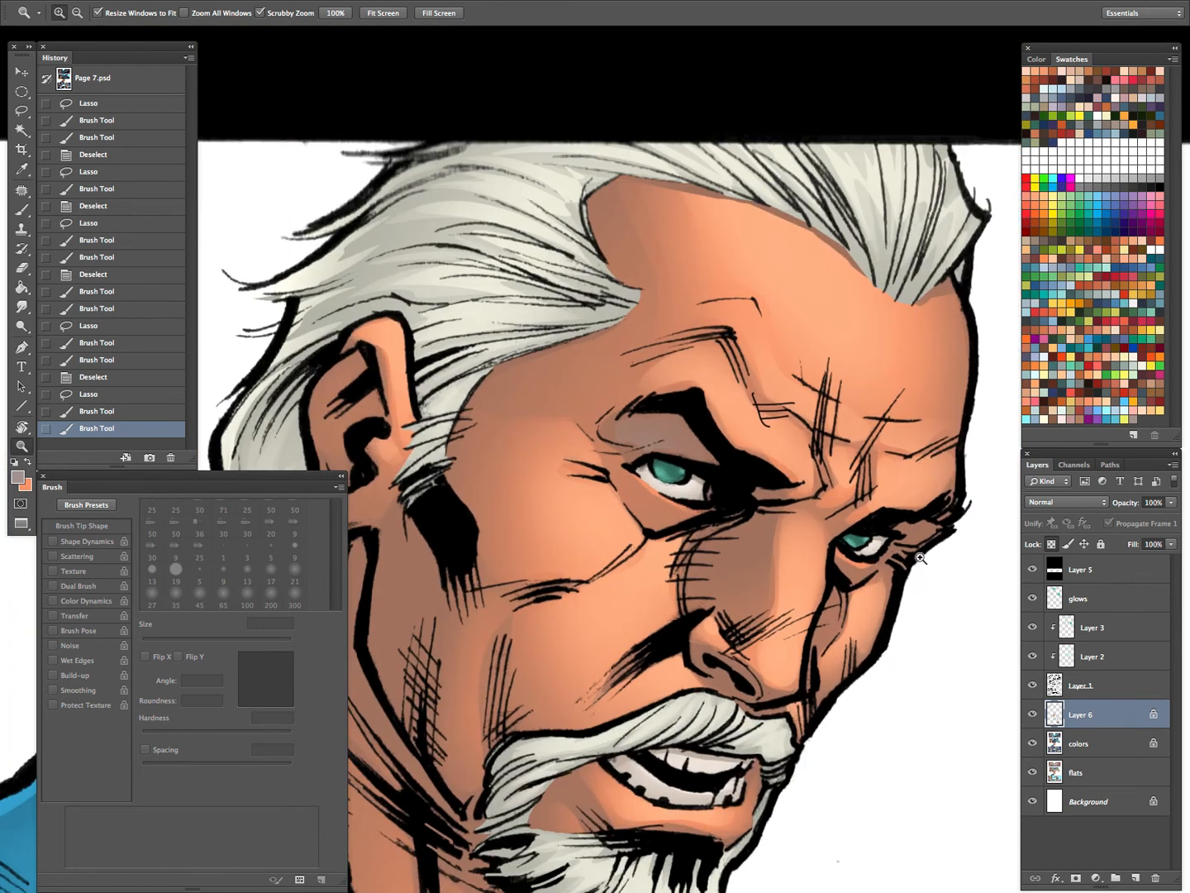
{"action": "key", "text": "l"}
{"action": "key", "text": "super+d"}
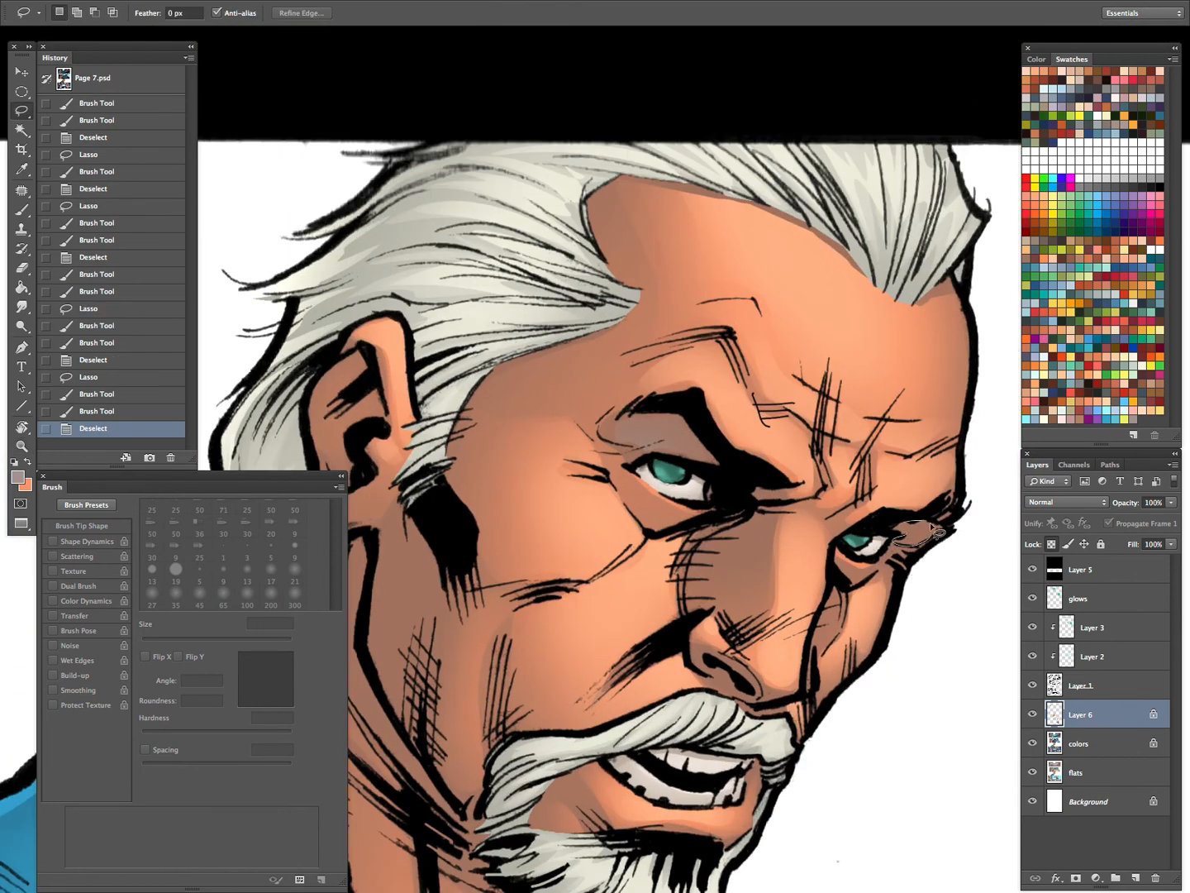
Lasso the shadowed skin around the far eye, brush the grey-brown into it with a smaller soft brush, and deselect
{"action": "left_click_drag", "start_coordinate": [932, 527], "coordinate": [967, 523]}
{"action": "key", "text": "b"}
{"action": "key", "text": "bracketleft"}
{"action": "key", "text": "bracketleft"}
{"action": "left_click_drag", "start_coordinate": [859, 570], "coordinate": [849, 589]}
{"action": "left_click_drag", "start_coordinate": [809, 668], "coordinate": [830, 576]}
{"action": "key", "text": "l"}
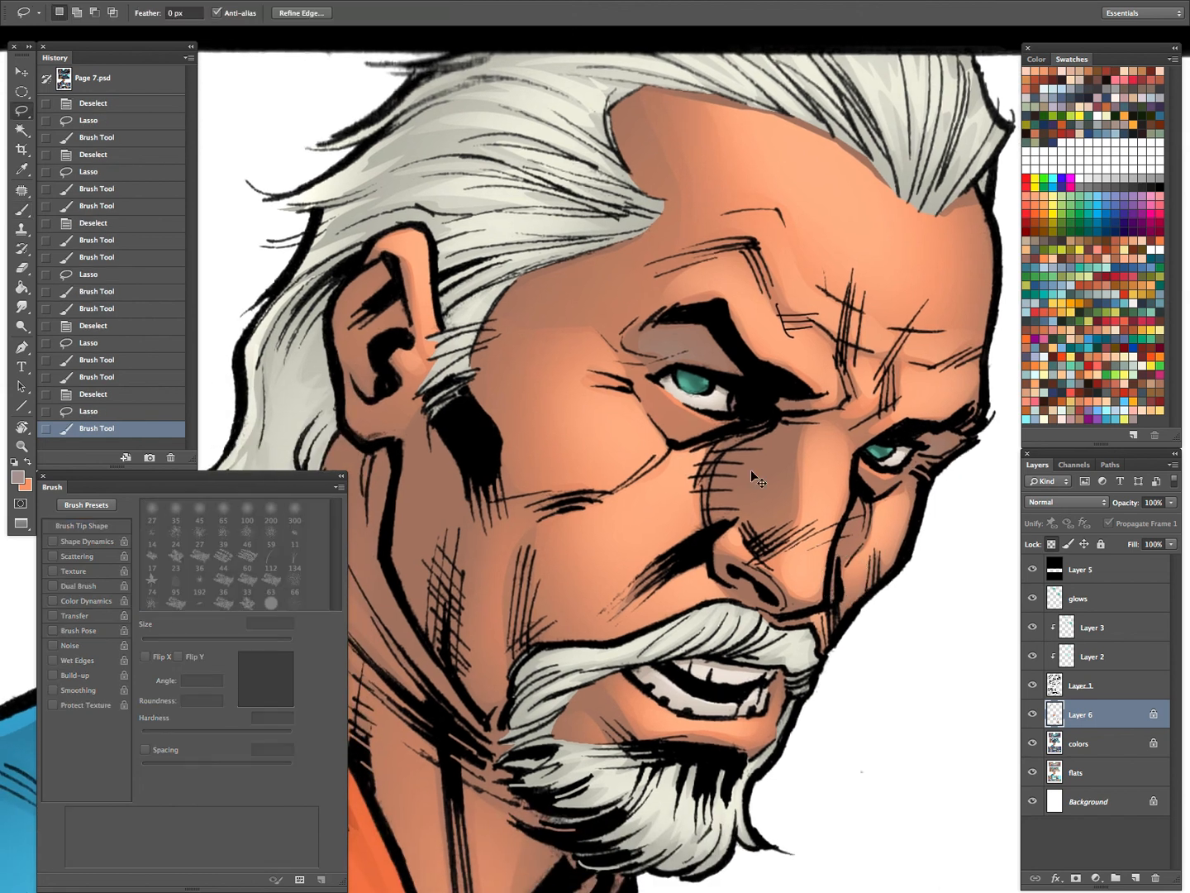
{"action": "key", "text": "super+d"}
Lasso the side plane of the nose bridge below the near eye, brush the grey-brown into it up to 175 px, and deselect
{"action": "left_click_drag", "start_coordinate": [783, 495], "coordinate": [787, 422]}
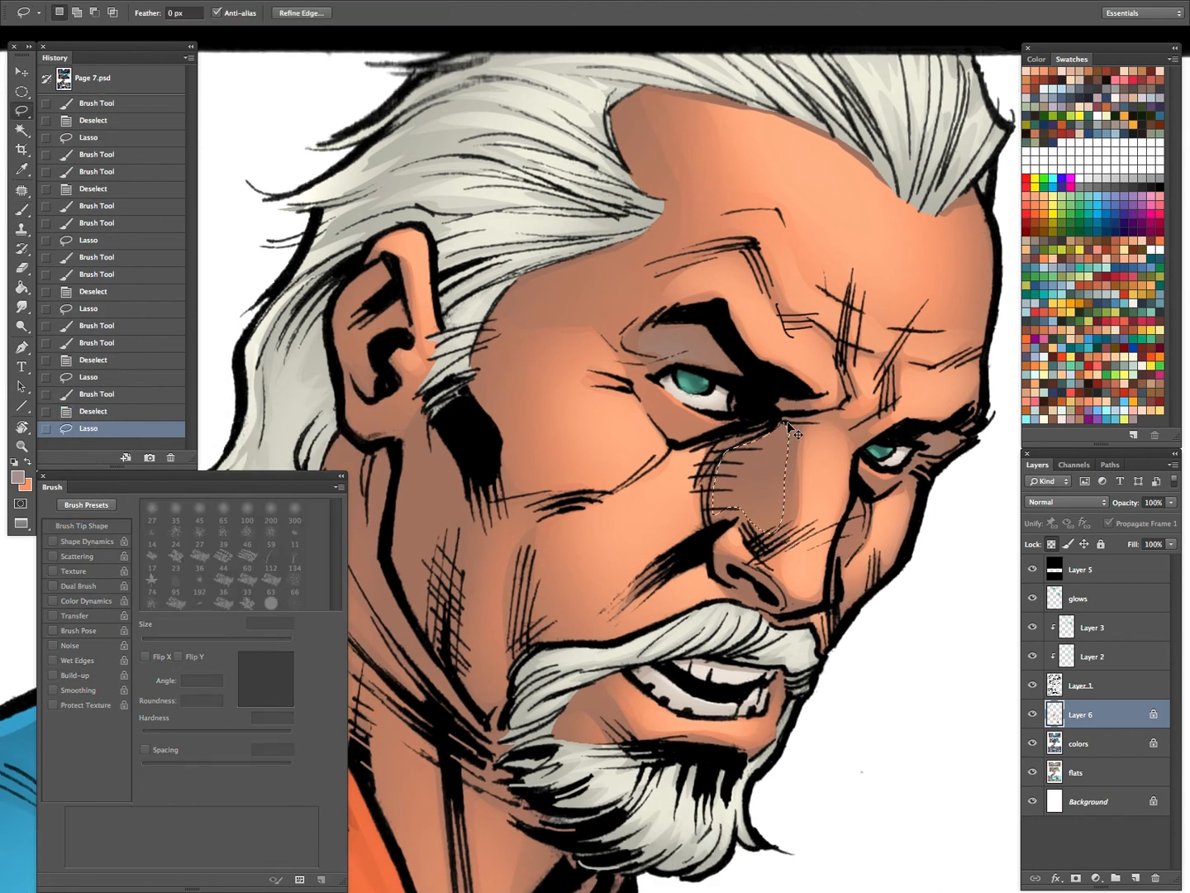
{"action": "key", "text": "b"}
{"action": "left_click_drag", "start_coordinate": [746, 472], "coordinate": [759, 454]}
{"action": "key", "text": "bracketright"}
{"action": "key", "text": "bracketright"}
{"action": "key", "text": "bracketright"}
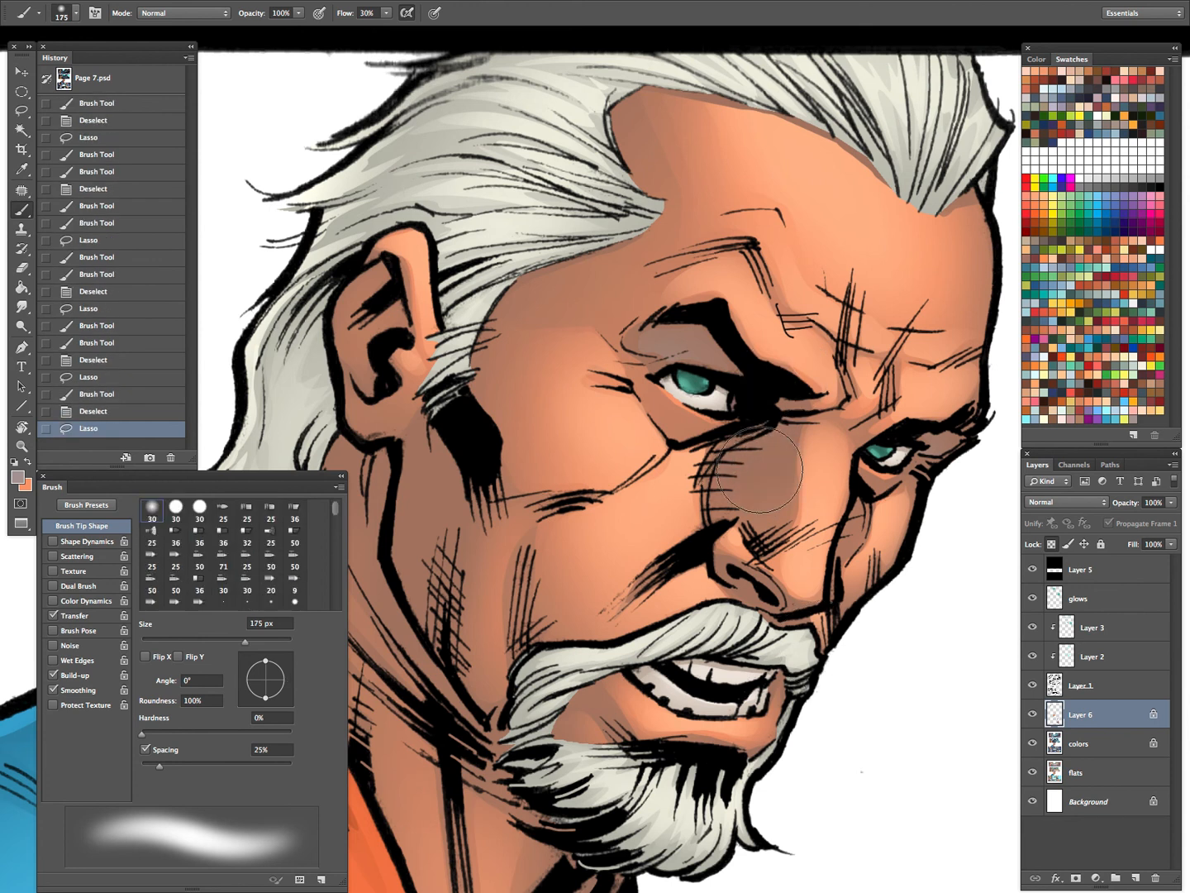
{"action": "left_click_drag", "start_coordinate": [842, 680], "coordinate": [837, 578]}
{"action": "key", "text": "l"}
{"action": "key", "text": "ctrl+d"}
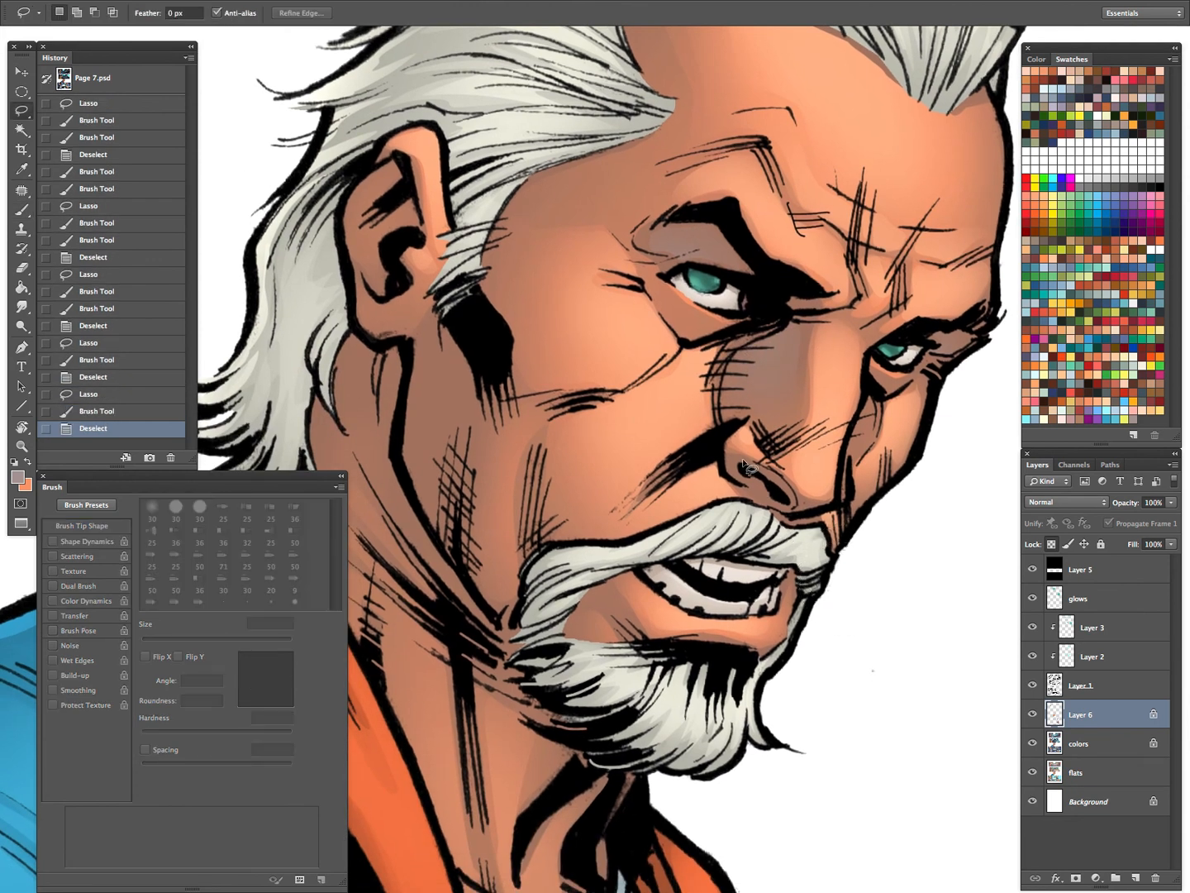
Lasso the shadow around the near nostril, brush the grey-brown into it, and deselect
{"action": "key", "text": "b"}
{"action": "mouse_move", "coordinate": [747, 455]}
{"action": "left_mouse_down"}
{"action": "mouse_move", "coordinate": [746, 484]}
{"action": "mouse_move", "coordinate": [740, 473]}
{"action": "left_mouse_up"}
{"action": "key", "text": "l"}
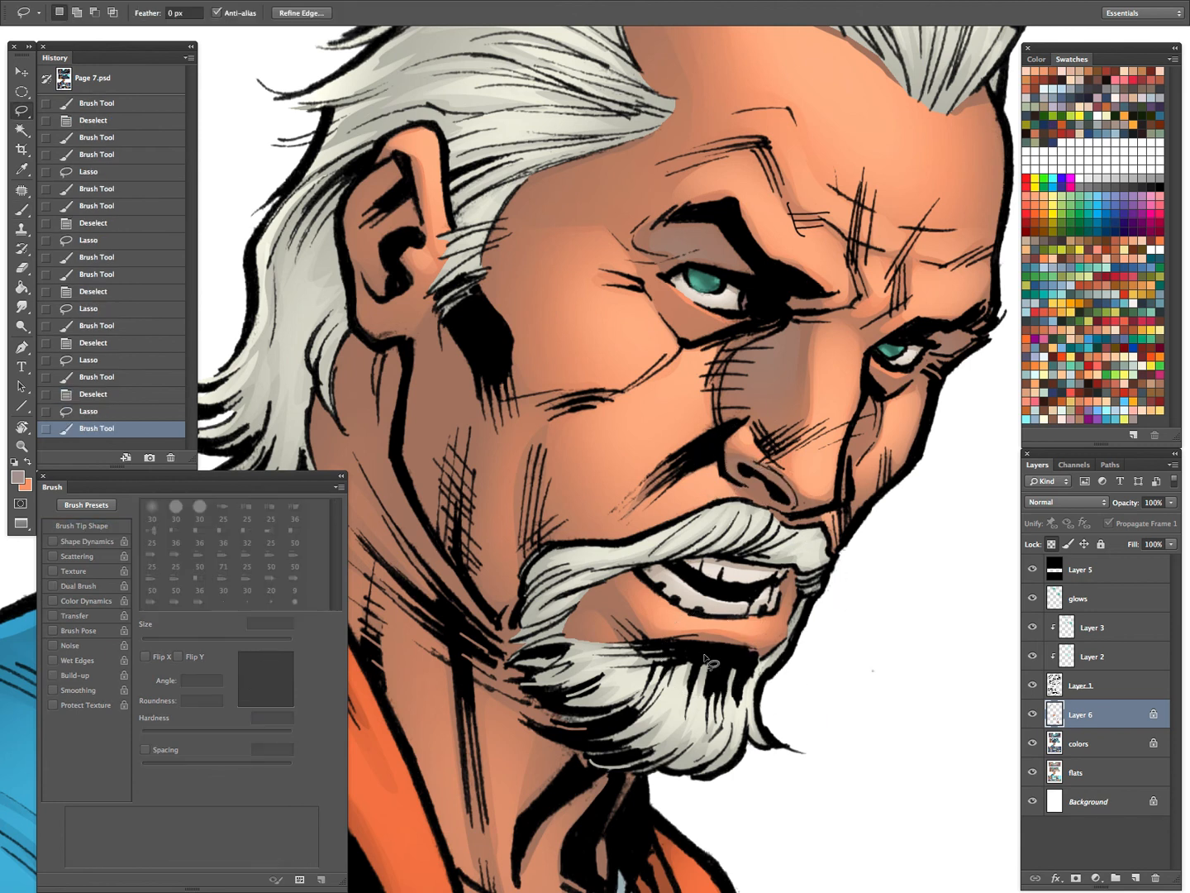
{"action": "key", "text": "ctrl+d"}
Lasso the skin at the mouth corner between moustache and beard, brush the grey-brown into it, and deselect
{"action": "left_click_drag", "start_coordinate": [628, 616], "coordinate": [623, 596]}
{"action": "key", "text": "ctrl+b"}
{"action": "left_click", "coordinate": [1147, 291]}
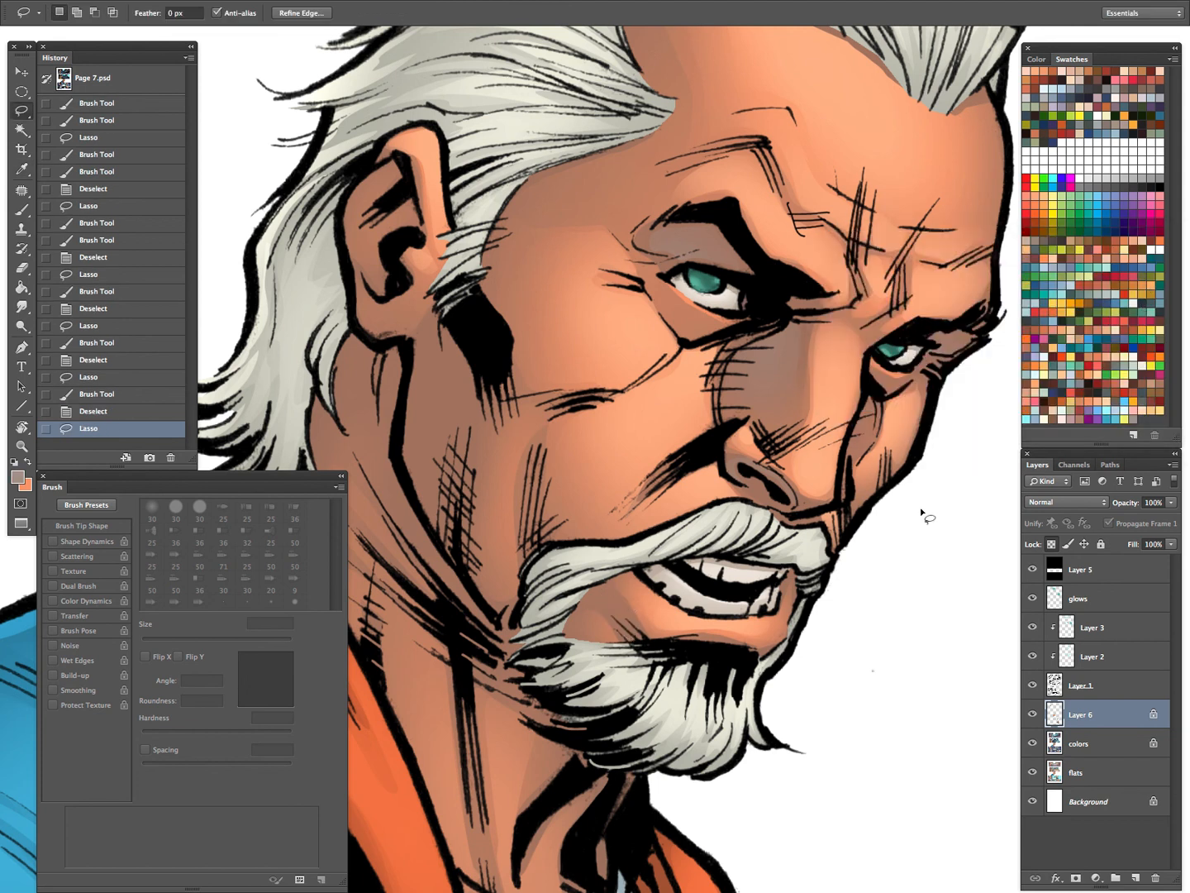
{"action": "key", "text": "b"}
{"action": "mouse_move", "coordinate": [629, 581]}
{"action": "left_mouse_down"}
{"action": "mouse_move", "coordinate": [624, 624]}
{"action": "mouse_move", "coordinate": [614, 609]}
{"action": "mouse_move", "coordinate": [784, 604]}
{"action": "left_mouse_up"}
{"action": "key", "text": "ctrl+z"}
{"action": "key", "text": "ctrl+z"}
{"action": "key", "text": "l"}
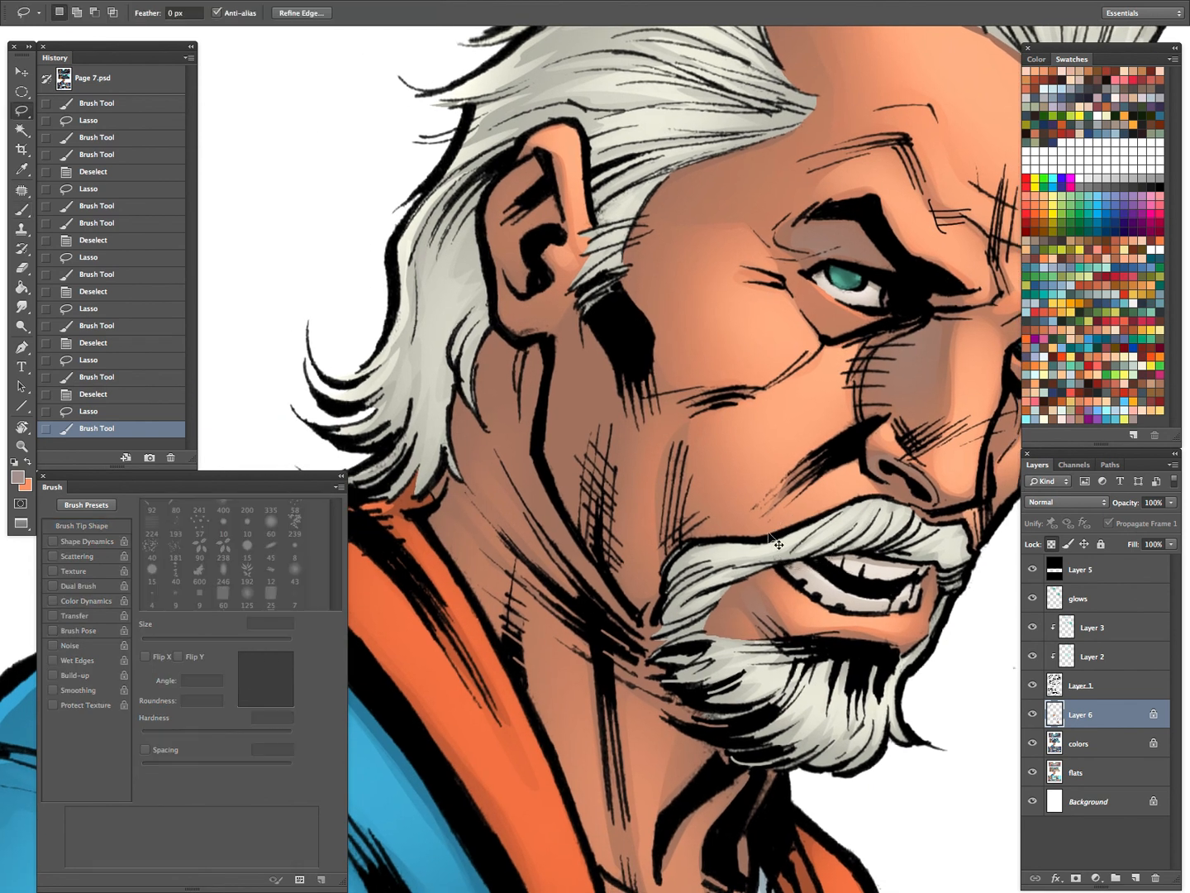
{"action": "key", "text": "ctrl+d"}
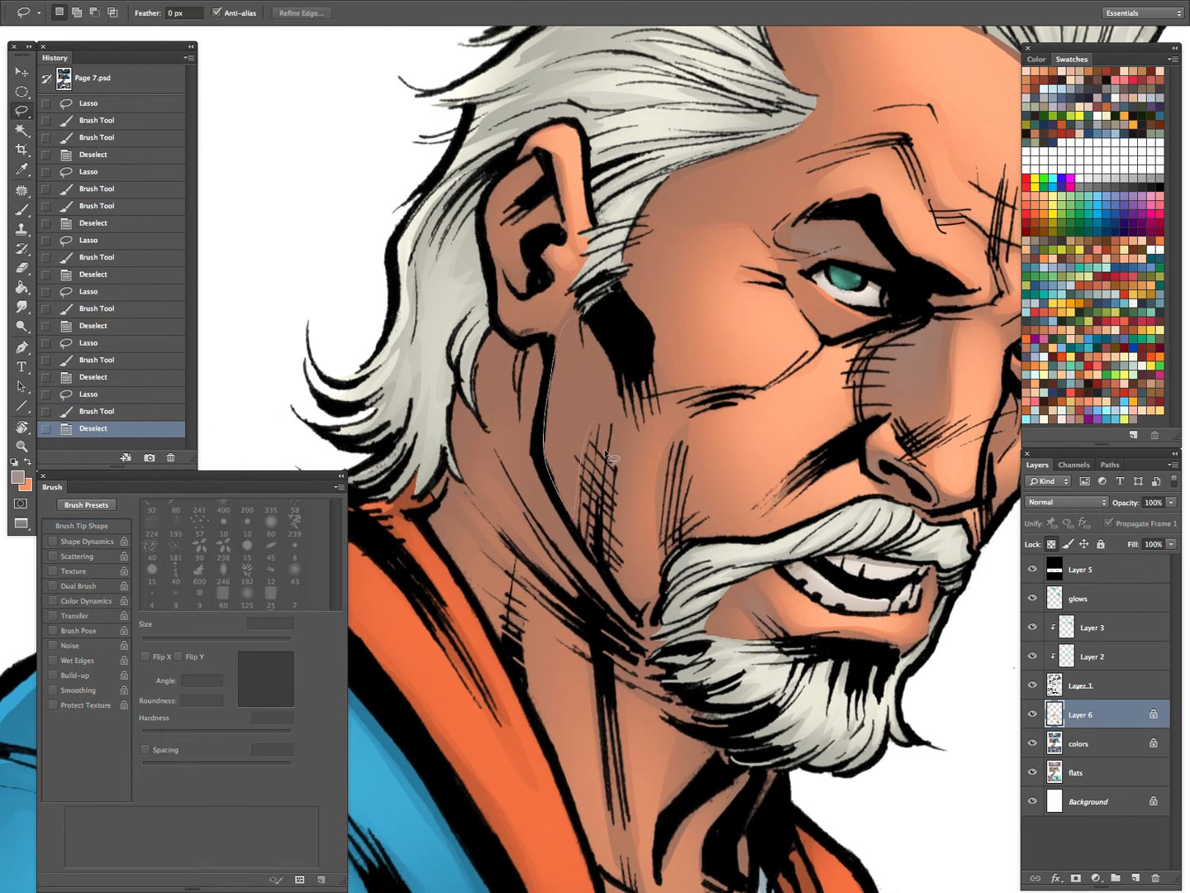
Lasso the side of the jaw from below the ear down to the beard, brush the grey-brown into it with a larger brush, and deselect
{"action": "left_click_drag", "start_coordinate": [638, 463], "coordinate": [607, 324]}
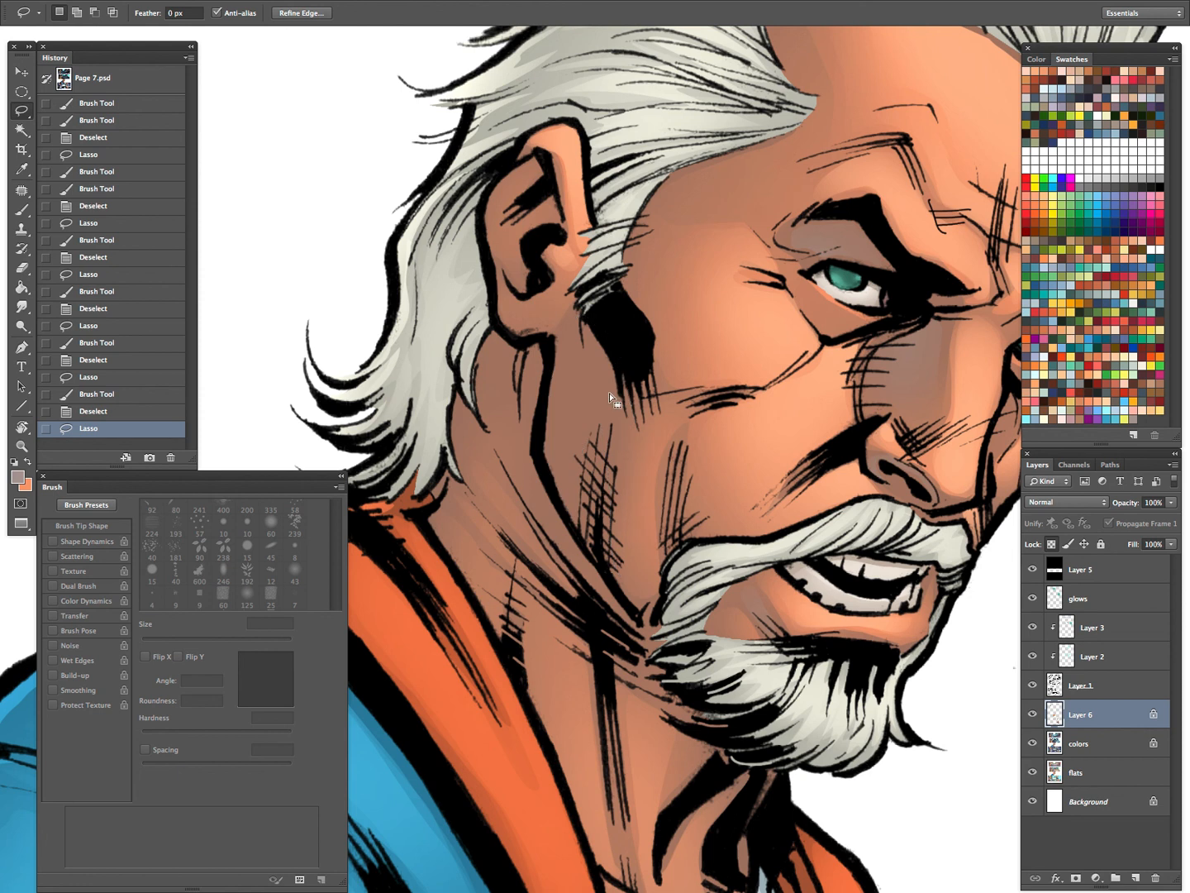
{"action": "key", "text": "b"}
{"action": "key", "text": "bracketright"}
{"action": "key", "text": "bracketright"}
{"action": "left_click_drag", "start_coordinate": [580, 600], "coordinate": [566, 570]}
{"action": "key", "text": "l"}
{"action": "key", "text": "ctrl+d"}
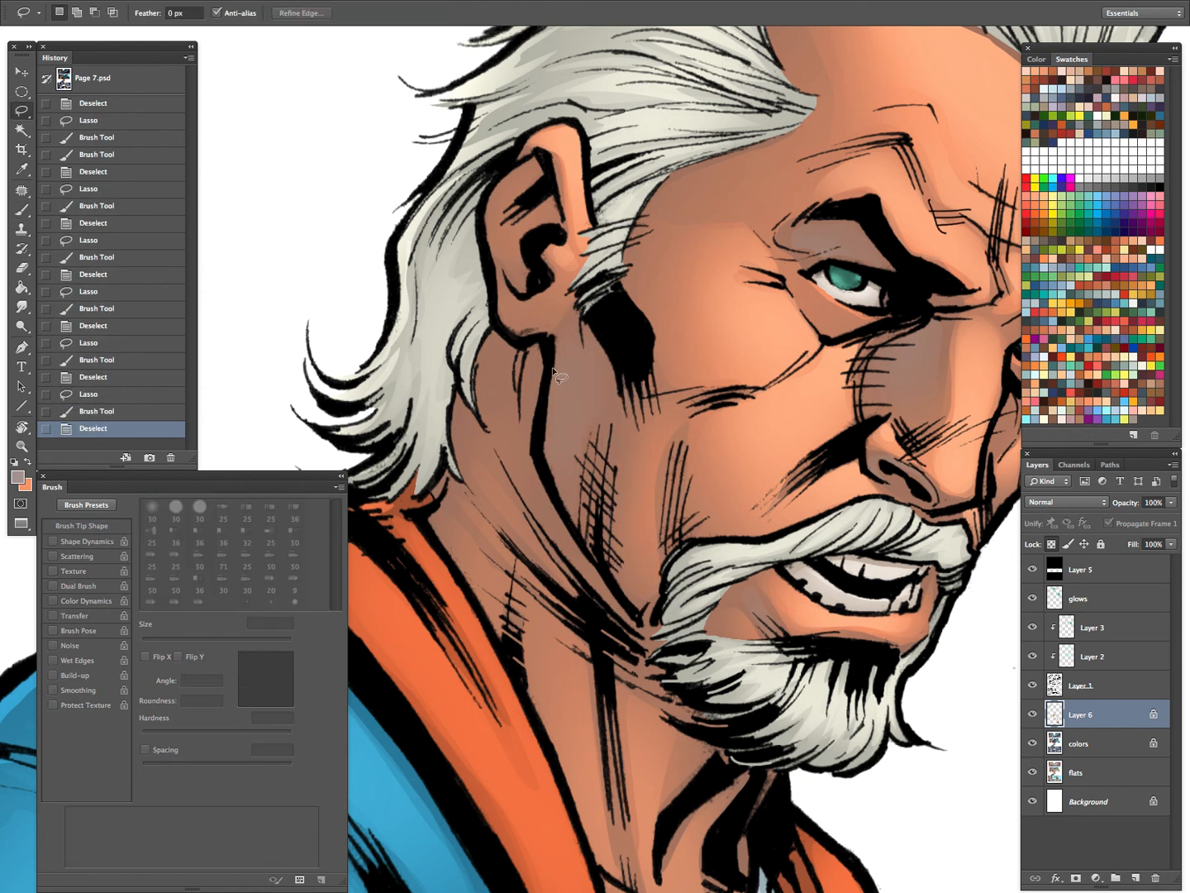
Lasso a narrower strip along the jaw's outer contour, deepen it with the grey-brown soft brush, and deselect
{"action": "left_click_drag", "start_coordinate": [616, 583], "coordinate": [545, 438]}
{"action": "key", "text": "b"}
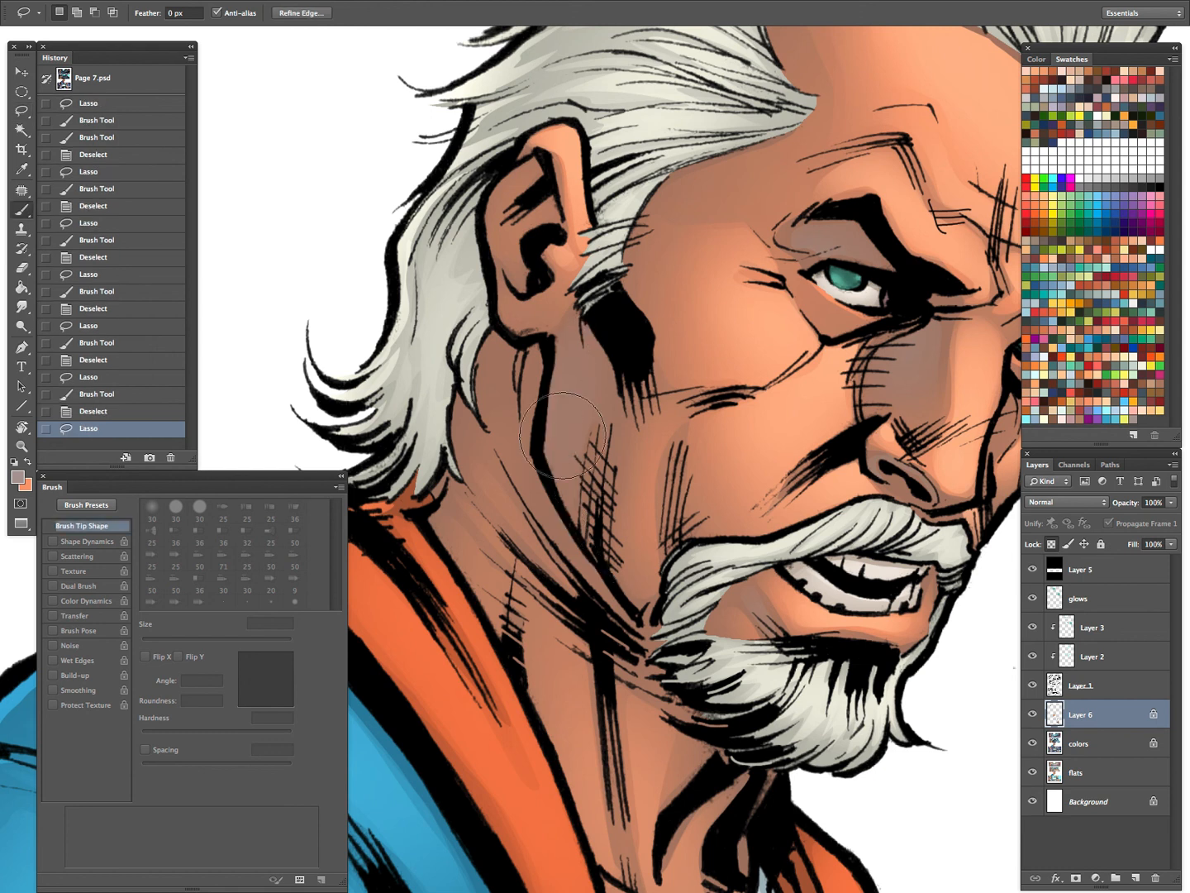
{"action": "left_click_drag", "start_coordinate": [569, 360], "coordinate": [589, 547]}
{"action": "key", "text": "l"}
{"action": "key", "text": "ctrl+d"}
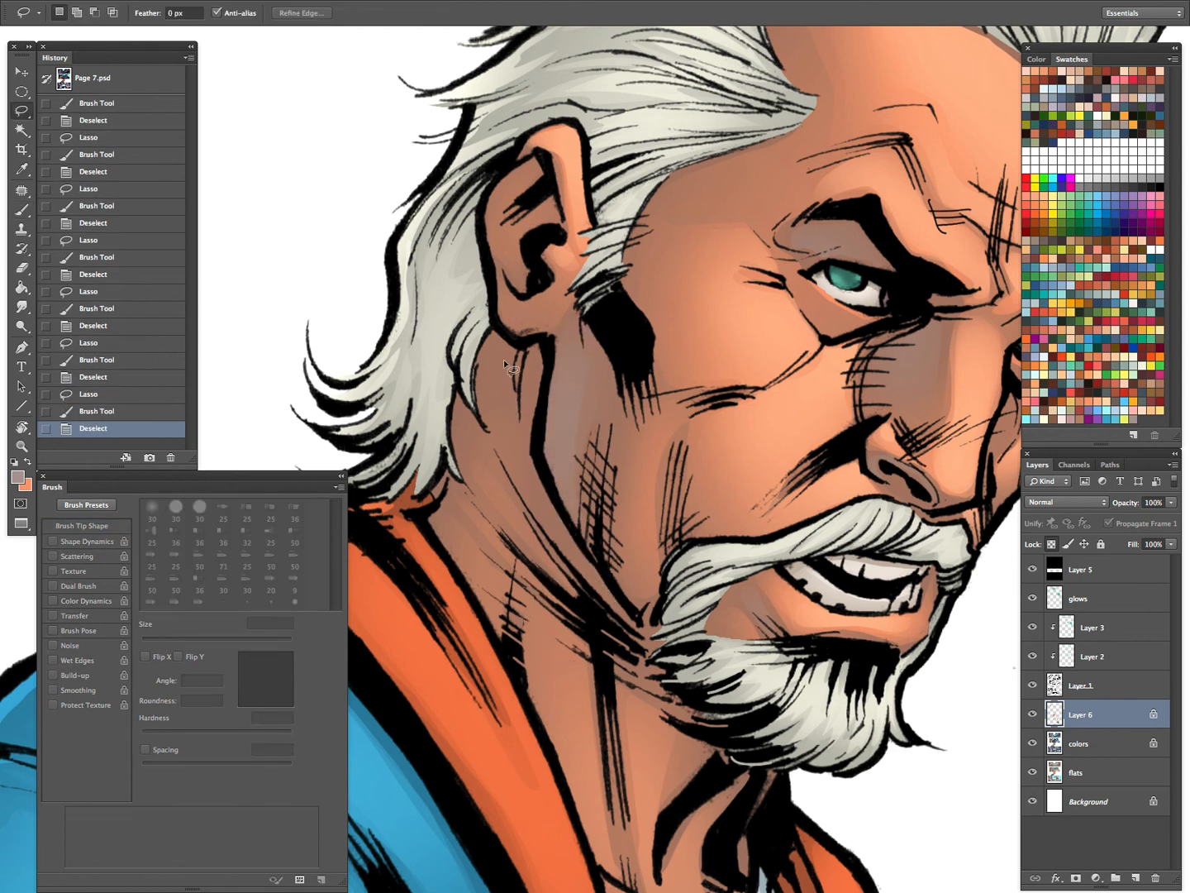
Lasso the neck area behind the jaw and below the ear, brush the grey-brown into it, redoing the first stroke, and deselect
{"action": "mouse_move", "coordinate": [509, 341]}
{"action": "left_mouse_down"}
{"action": "mouse_move", "coordinate": [453, 426]}
{"action": "mouse_move", "coordinate": [544, 542]}
{"action": "mouse_move", "coordinate": [475, 496]}
{"action": "left_mouse_up"}
{"action": "key", "text": "ctrl+h"}
{"action": "key", "text": "b"}
{"action": "key", "text": "]"}
{"action": "left_click_drag", "start_coordinate": [510, 430], "coordinate": [556, 303]}
{"action": "key", "text": "ctrl+z"}
{"action": "mouse_move", "coordinate": [509, 404]}
{"action": "left_mouse_down"}
{"action": "mouse_move", "coordinate": [537, 382]}
{"action": "mouse_move", "coordinate": [481, 532]}
{"action": "left_mouse_up"}
{"action": "key", "text": "z"}
{"action": "mouse_move", "coordinate": [772, 568]}
{"action": "left_mouse_down"}
{"action": "mouse_move", "coordinate": [751, 590]}
{"action": "mouse_move", "coordinate": [724, 371]}
{"action": "left_mouse_up"}
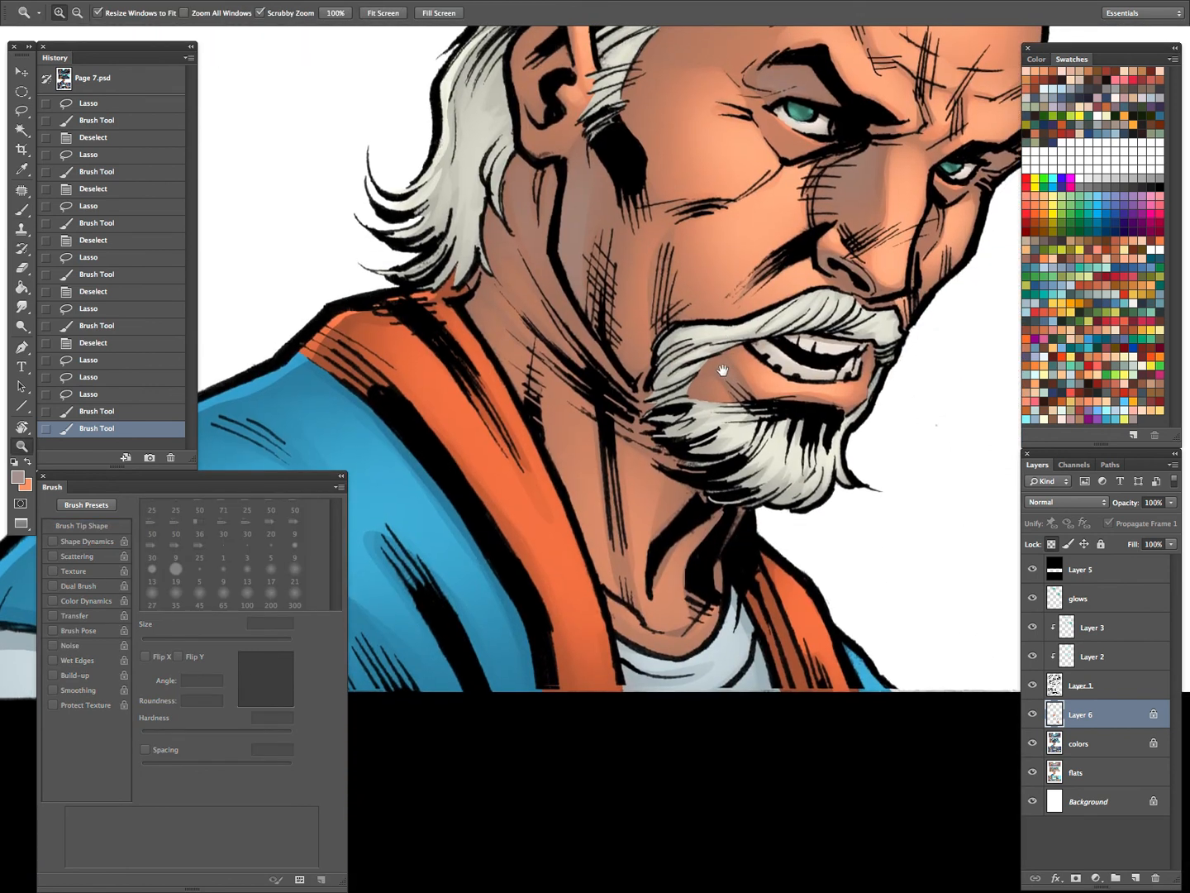
{"action": "key", "text": "l"}
{"action": "key", "text": "ctrl+d"}
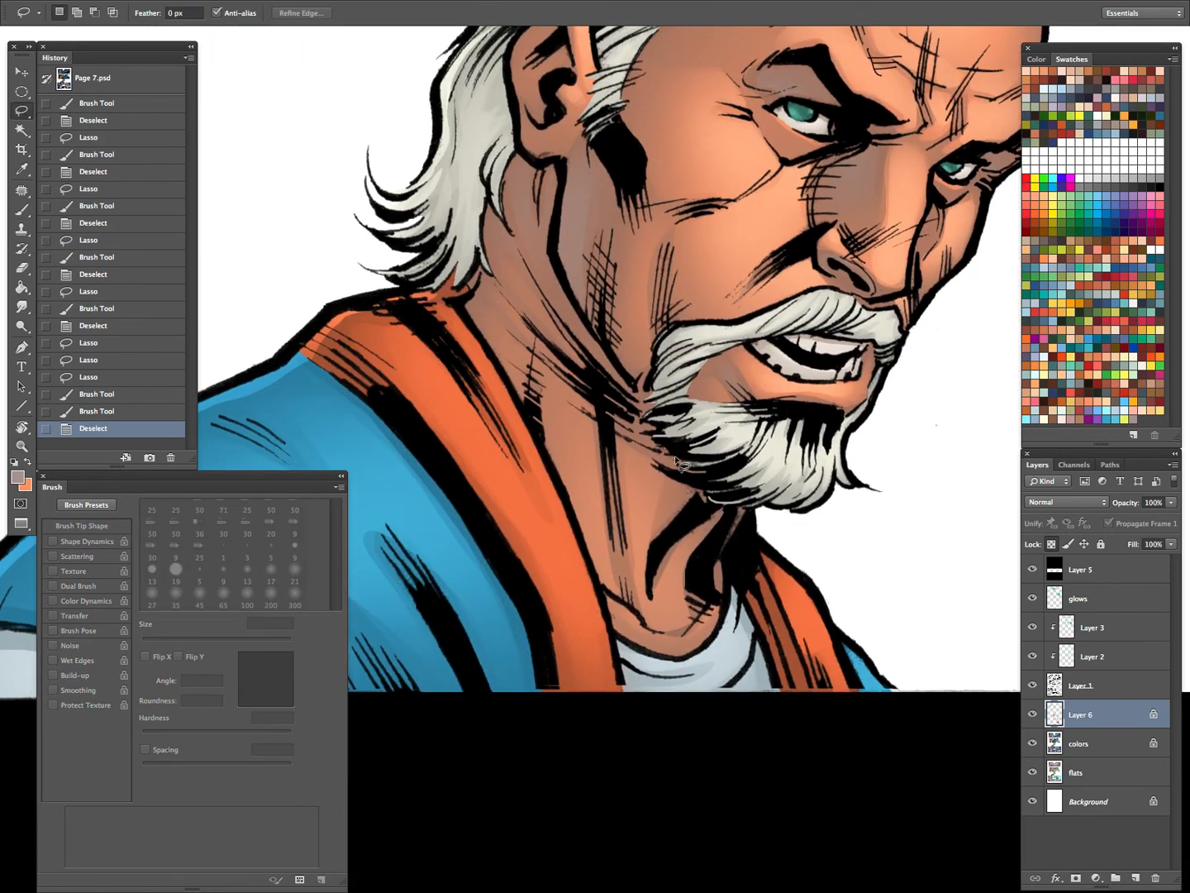
Lasso the throat area beneath the beard, brush the grey-brown into it with a 200 px soft brush, and deselect
{"action": "left_click_drag", "start_coordinate": [660, 538], "coordinate": [701, 486]}
{"action": "key", "text": "b"}
{"action": "key", "text": "z"}
{"action": "left_click_drag", "start_coordinate": [729, 538], "coordinate": [701, 645]}
{"action": "mouse_move", "coordinate": [784, 535]}
{"action": "left_mouse_down"}
{"action": "mouse_move", "coordinate": [720, 610]}
{"action": "mouse_move", "coordinate": [748, 610]}
{"action": "left_mouse_up"}
{"action": "key", "text": "ctrl+d"}
{"action": "key", "text": "b"}
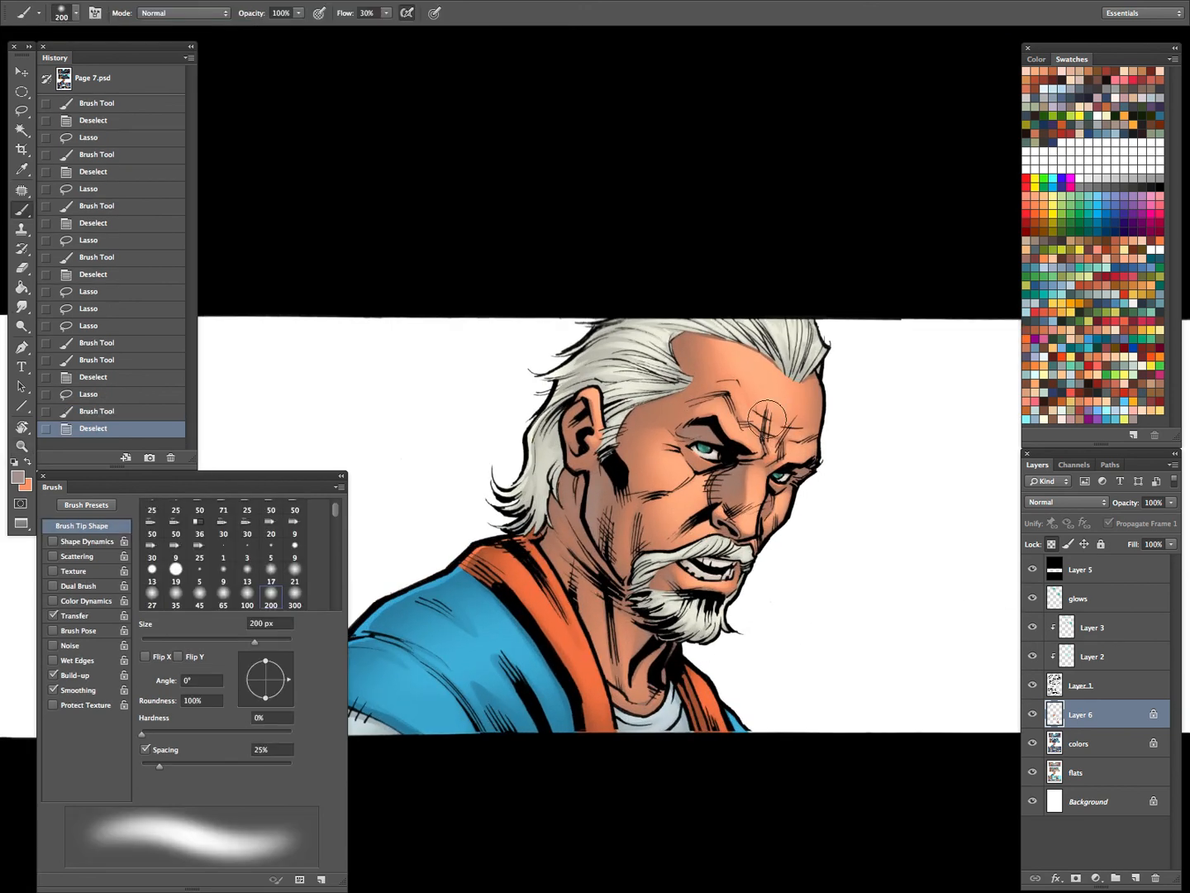
Lasso the inner fold of the ear, sample the lighter skin tone from the cheek, and brush it in with the 200 px soft brush
{"action": "key", "text": "z"}
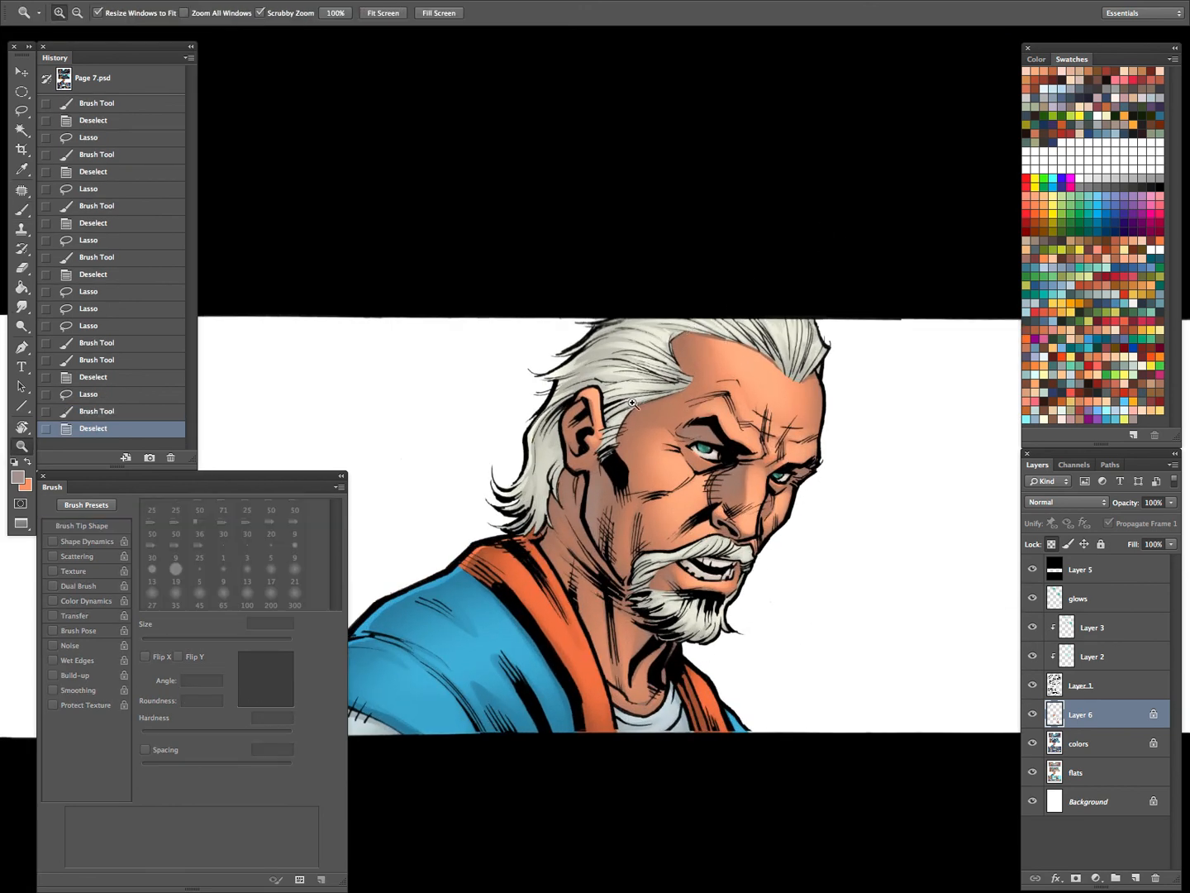
{"action": "left_click_drag", "start_coordinate": [603, 424], "coordinate": [638, 406]}
{"action": "key", "text": "b"}
{"action": "key", "text": "l"}
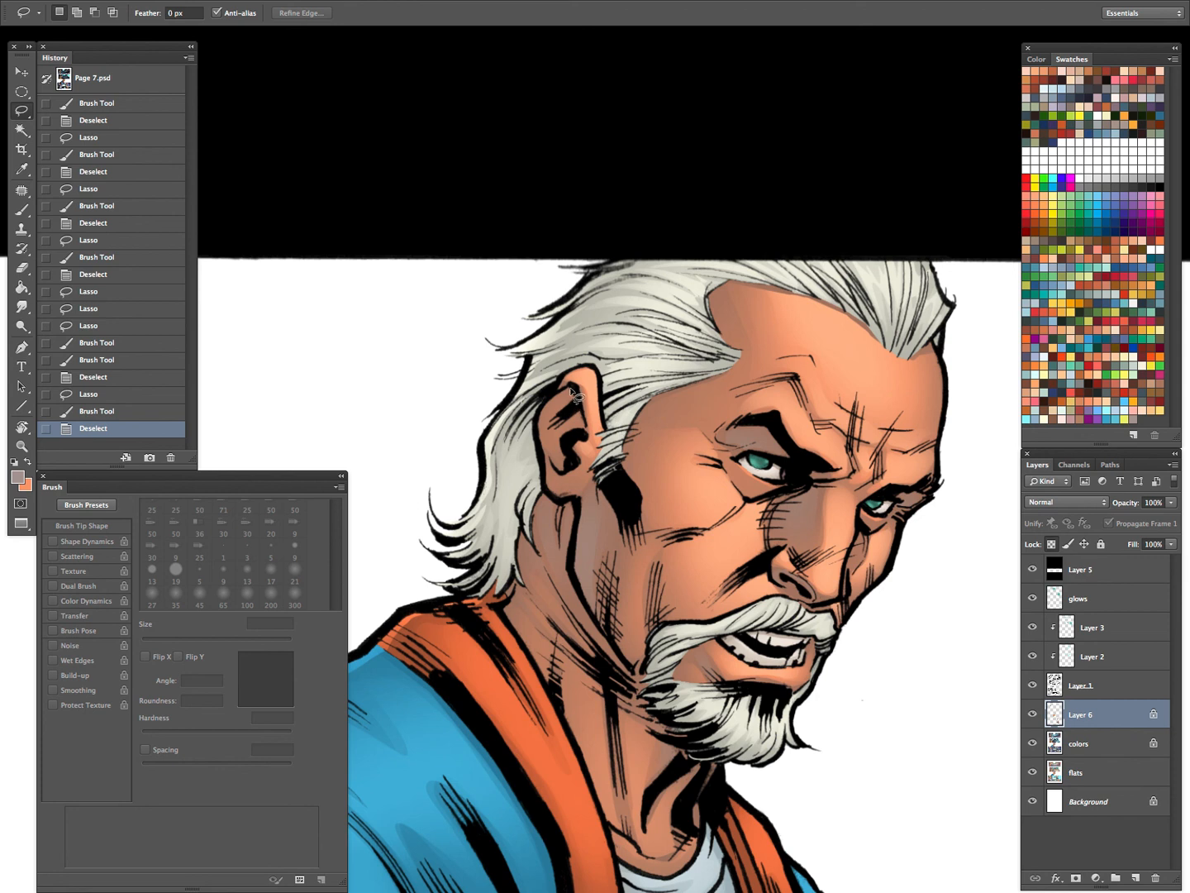
{"action": "mouse_move", "coordinate": [576, 387]}
{"action": "left_mouse_down"}
{"action": "mouse_move", "coordinate": [579, 414]}
{"action": "mouse_move", "coordinate": [555, 442]}
{"action": "mouse_move", "coordinate": [579, 416]}
{"action": "left_mouse_up"}
{"action": "key", "text": "ctrl+h"}
{"action": "key", "text": "b"}
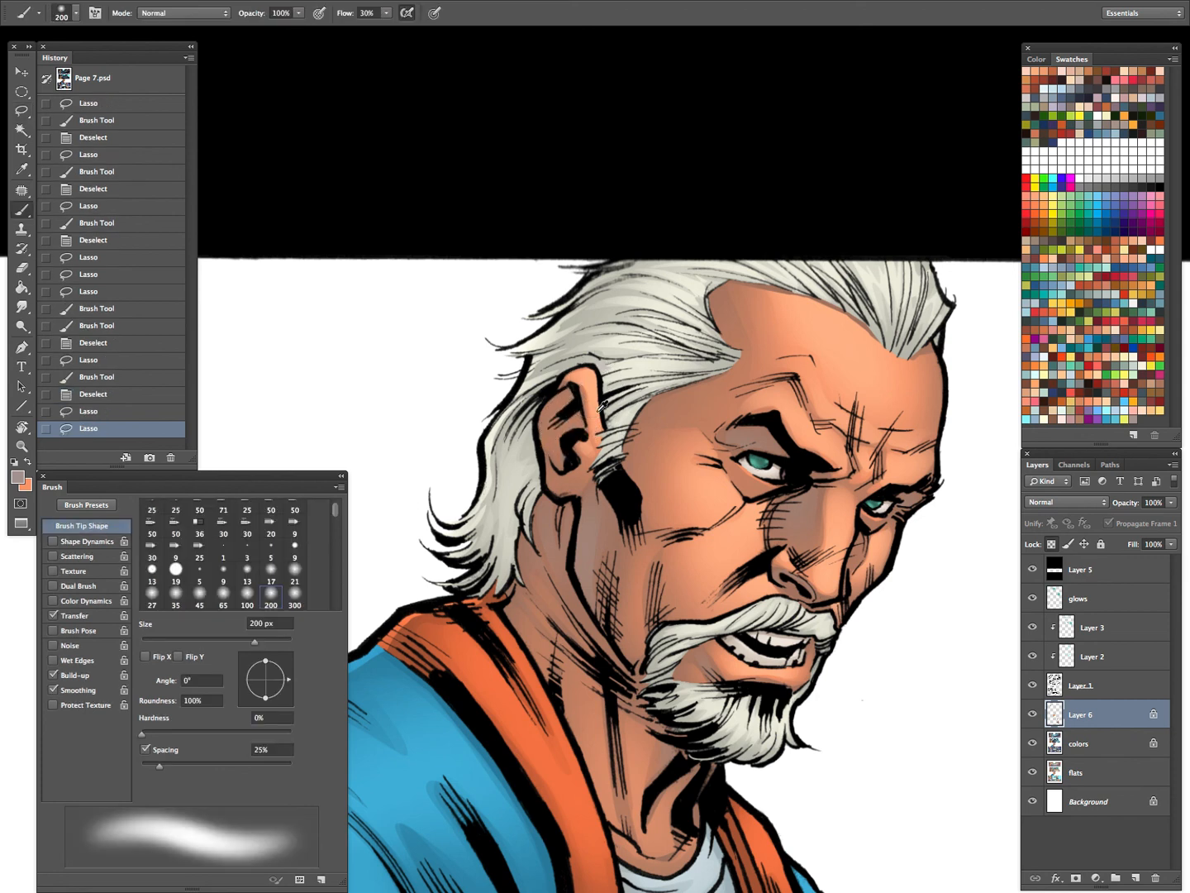
{"action": "left_click", "coordinate": [701, 495], "text": "alt"}
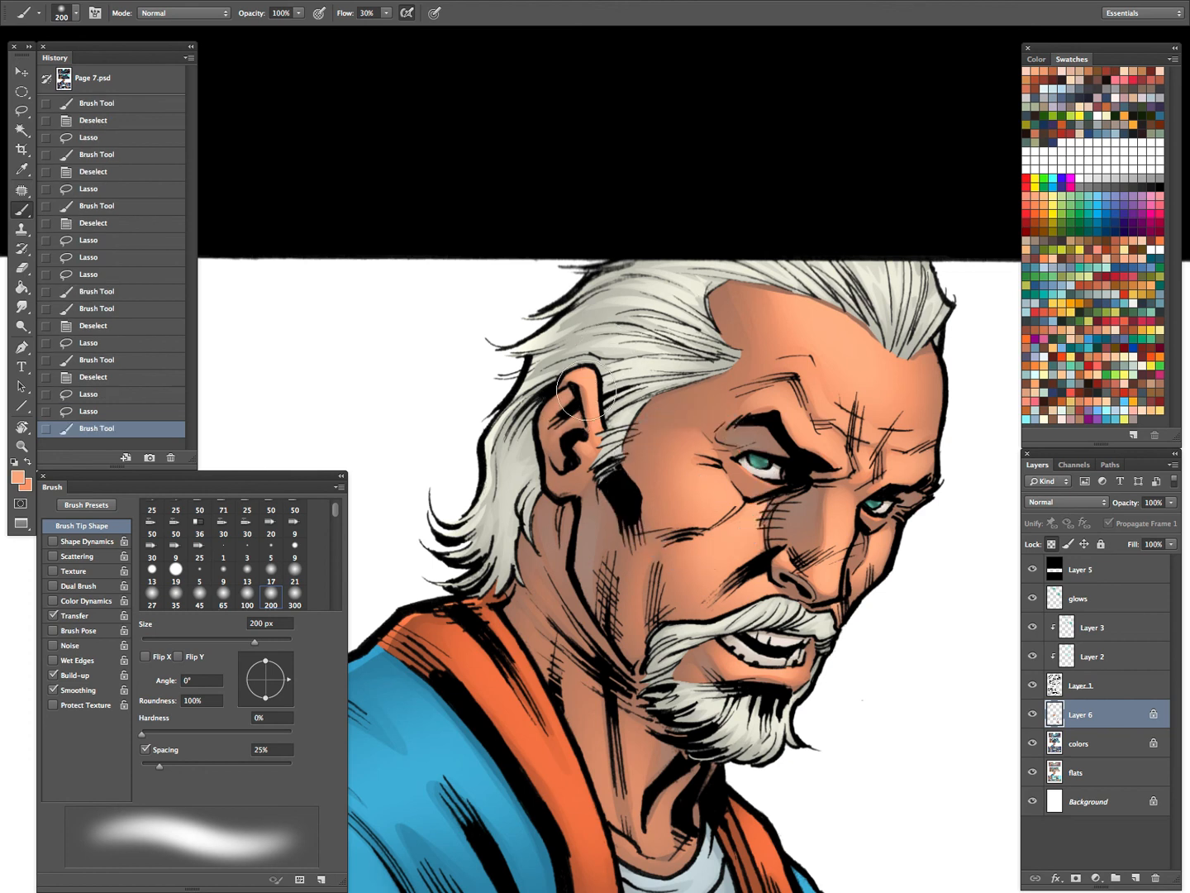
{"action": "left_click_drag", "start_coordinate": [560, 389], "coordinate": [589, 346]}
Lasso the lower part of the ear by the lobe, brush the sampled skin tone into it, and deselect
{"action": "key", "text": "z"}
{"action": "left_click_drag", "start_coordinate": [624, 486], "coordinate": [608, 523]}
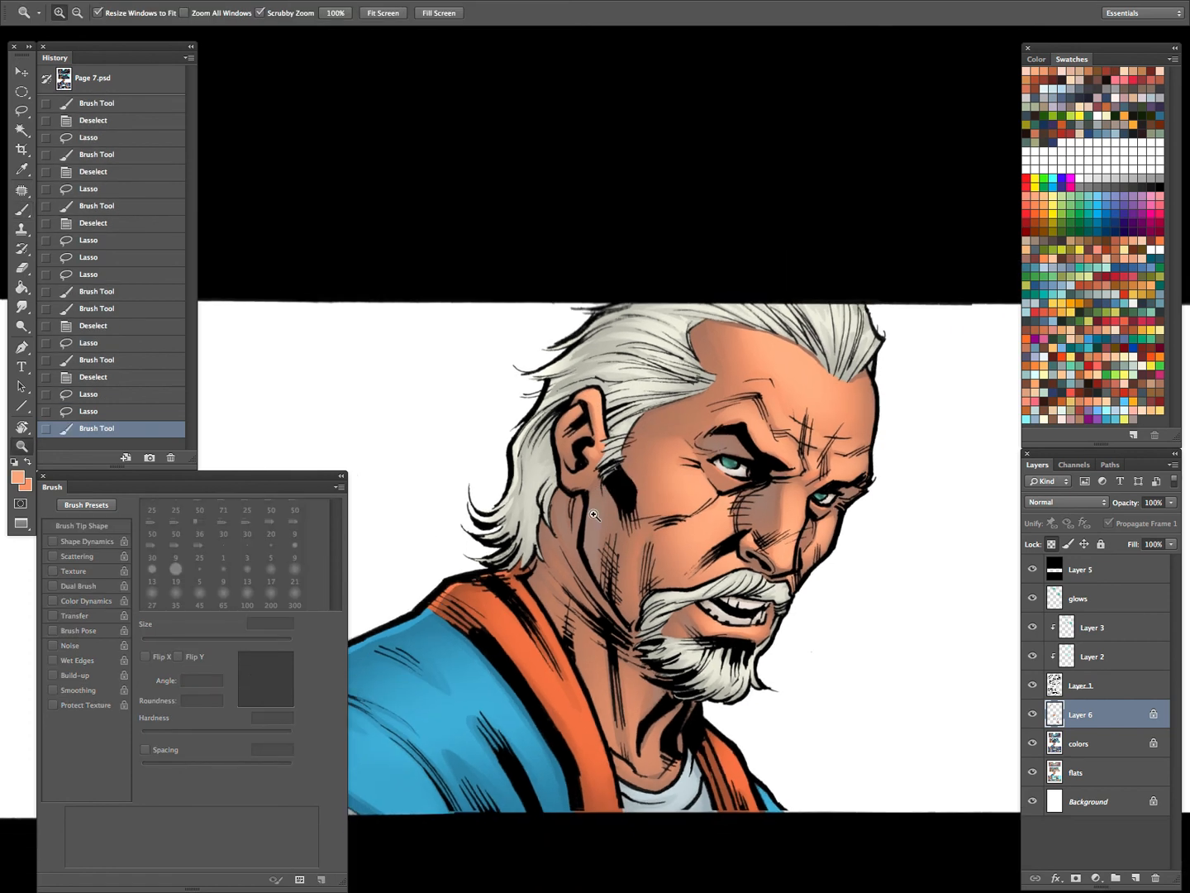
{"action": "key", "text": "l"}
{"action": "left_click_drag", "start_coordinate": [586, 467], "coordinate": [578, 468]}
{"action": "key", "text": "b"}
{"action": "key", "text": "z"}
{"action": "left_click", "coordinate": [610, 508]}
{"action": "key", "text": "b"}
{"action": "key", "text": "ctrl+d"}
Sample the reddish-brown skin tone at the hairline with the line art hidden, show the line art again, and softly brush the neck and jaw
{"action": "left_click", "coordinate": [1032, 685]}
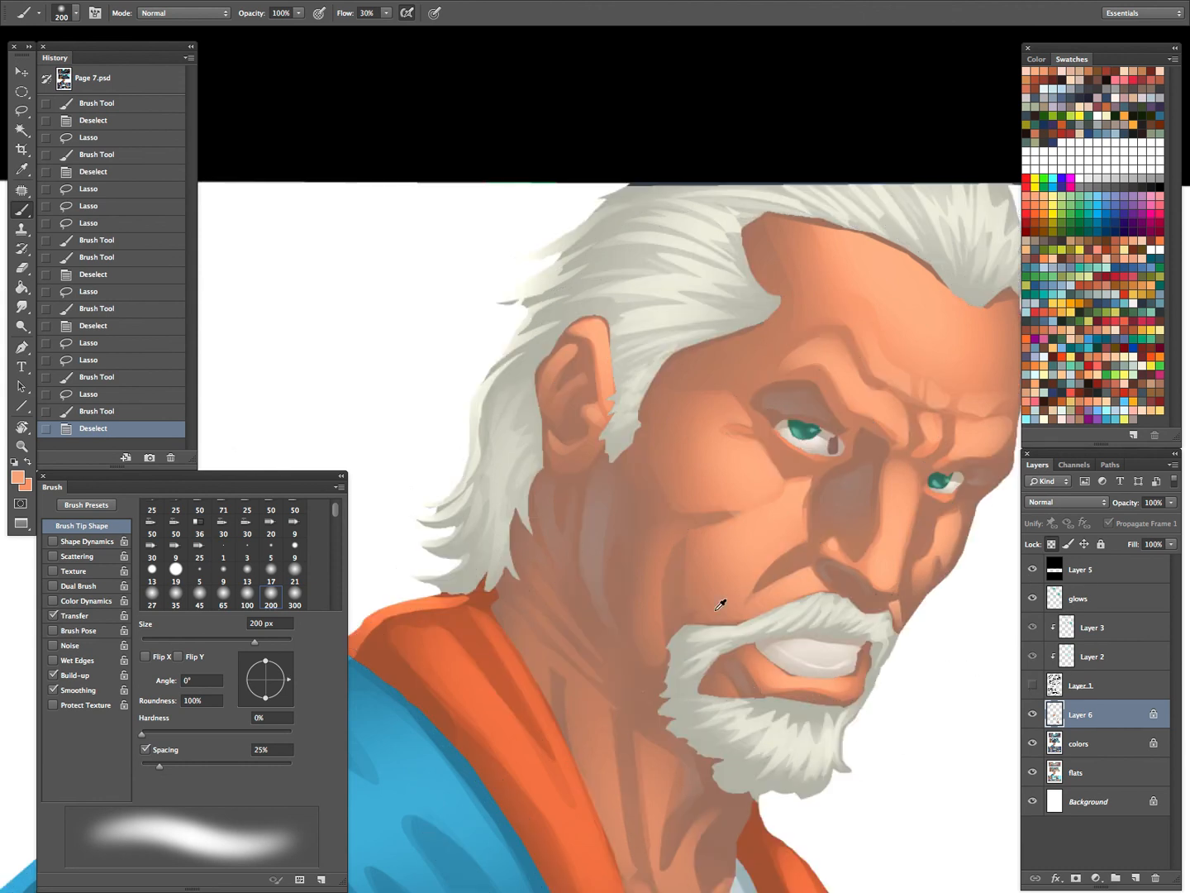
{"action": "left_click", "coordinate": [931, 250], "text": "alt"}
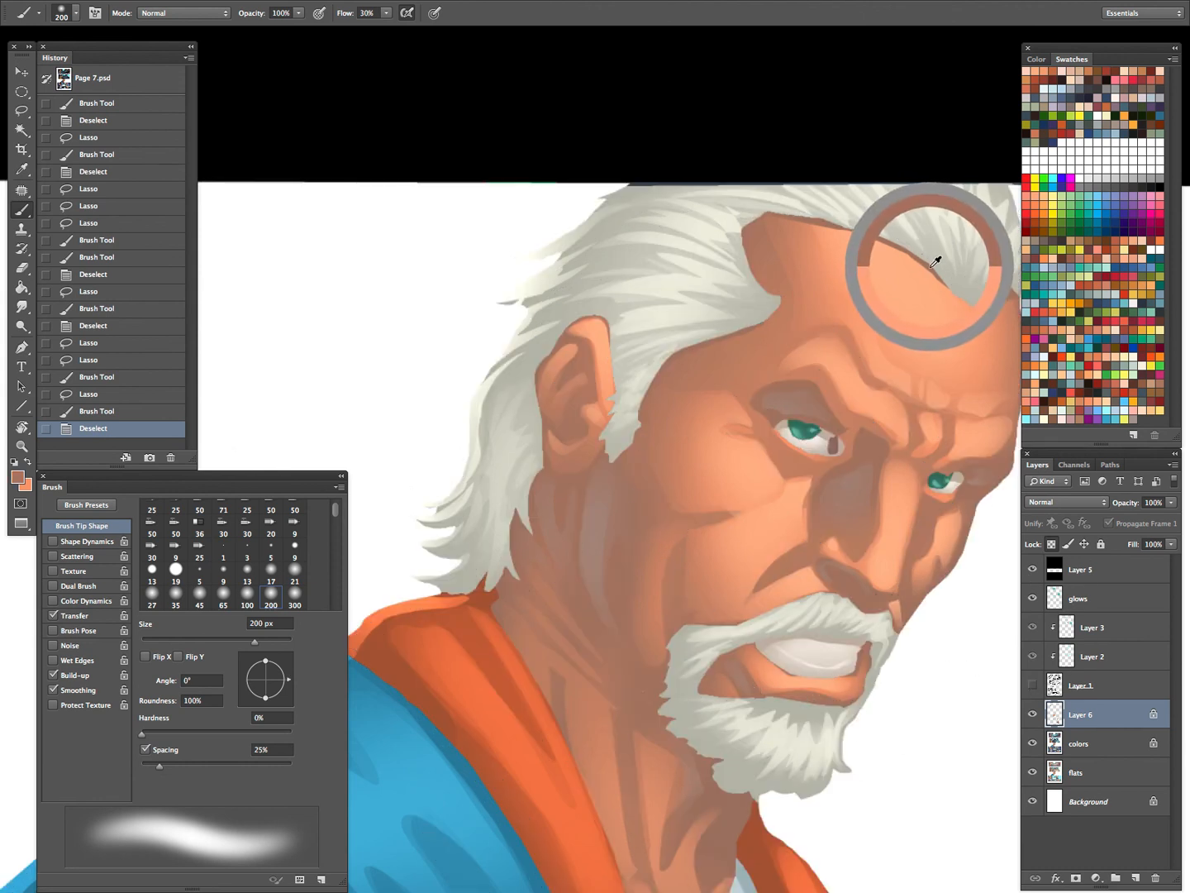
{"action": "left_click", "coordinate": [1032, 685]}
{"action": "mouse_move", "coordinate": [579, 480]}
{"action": "left_mouse_down"}
{"action": "mouse_move", "coordinate": [537, 496]}
{"action": "mouse_move", "coordinate": [573, 667]}
{"action": "left_mouse_up"}
{"action": "left_click_drag", "start_coordinate": [510, 517], "coordinate": [580, 748]}
{"action": "left_click_drag", "start_coordinate": [509, 579], "coordinate": [532, 596]}
{"action": "left_click_drag", "start_coordinate": [530, 595], "coordinate": [568, 759]}
{"action": "left_click_drag", "start_coordinate": [599, 524], "coordinate": [600, 615]}
{"action": "left_click_drag", "start_coordinate": [622, 454], "coordinate": [614, 546]}
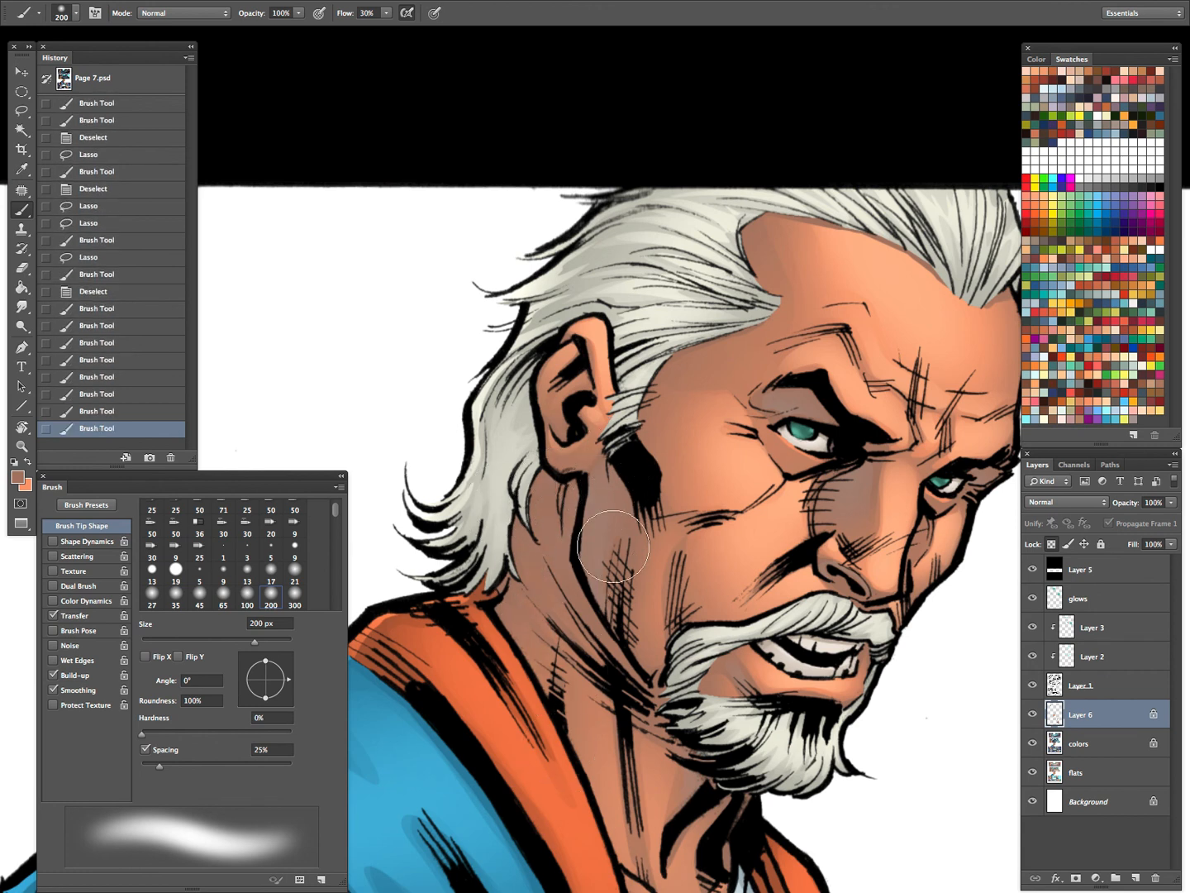
Examine the shading of the face, ear and neck at several zoom levels
{"action": "key", "text": "z"}
{"action": "left_click", "coordinate": [780, 519], "text": "alt"}
{"action": "left_click", "coordinate": [780, 519], "text": "alt"}
{"action": "left_click_drag", "start_coordinate": [834, 630], "coordinate": [814, 500]}
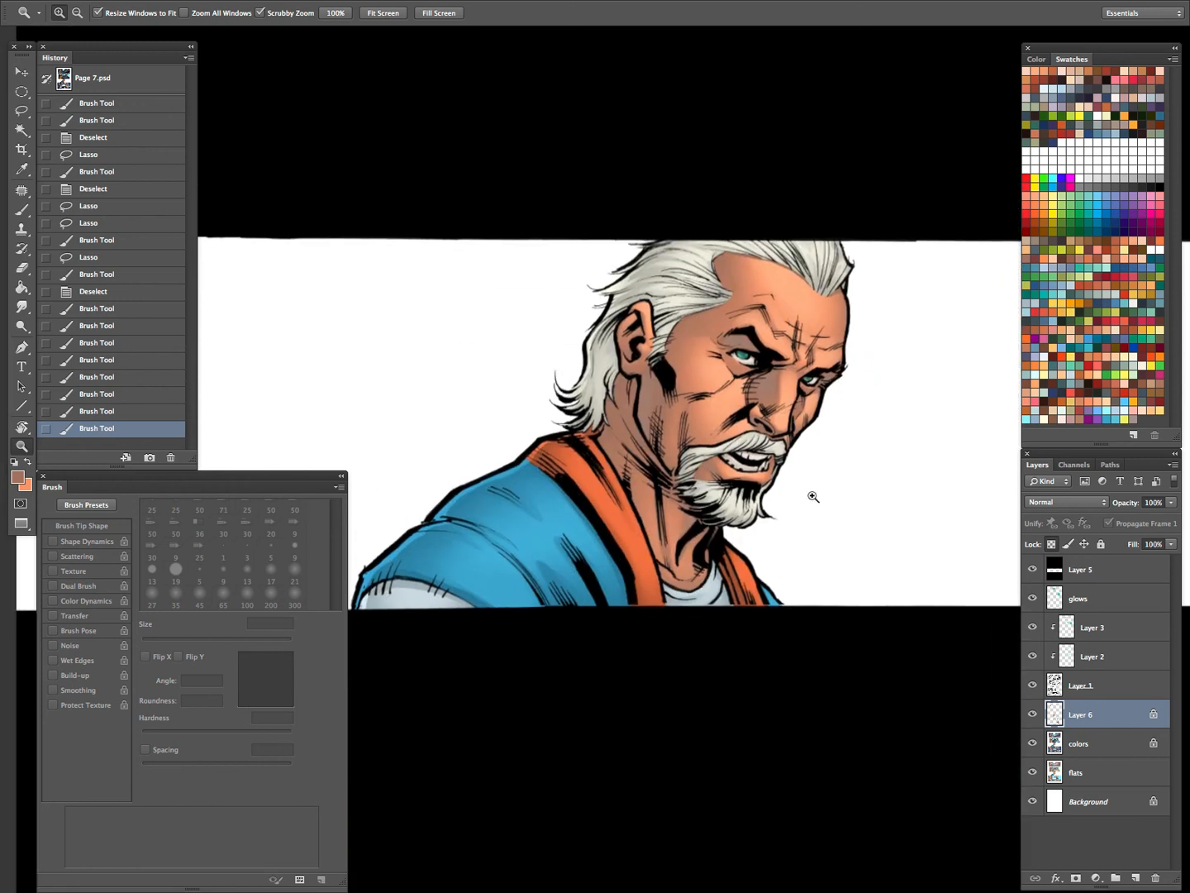
{"action": "left_click", "coordinate": [814, 498], "text": "alt"}
{"action": "left_click", "coordinate": [814, 498], "text": "alt"}
{"action": "left_click", "coordinate": [792, 535]}
{"action": "left_click", "coordinate": [800, 539]}
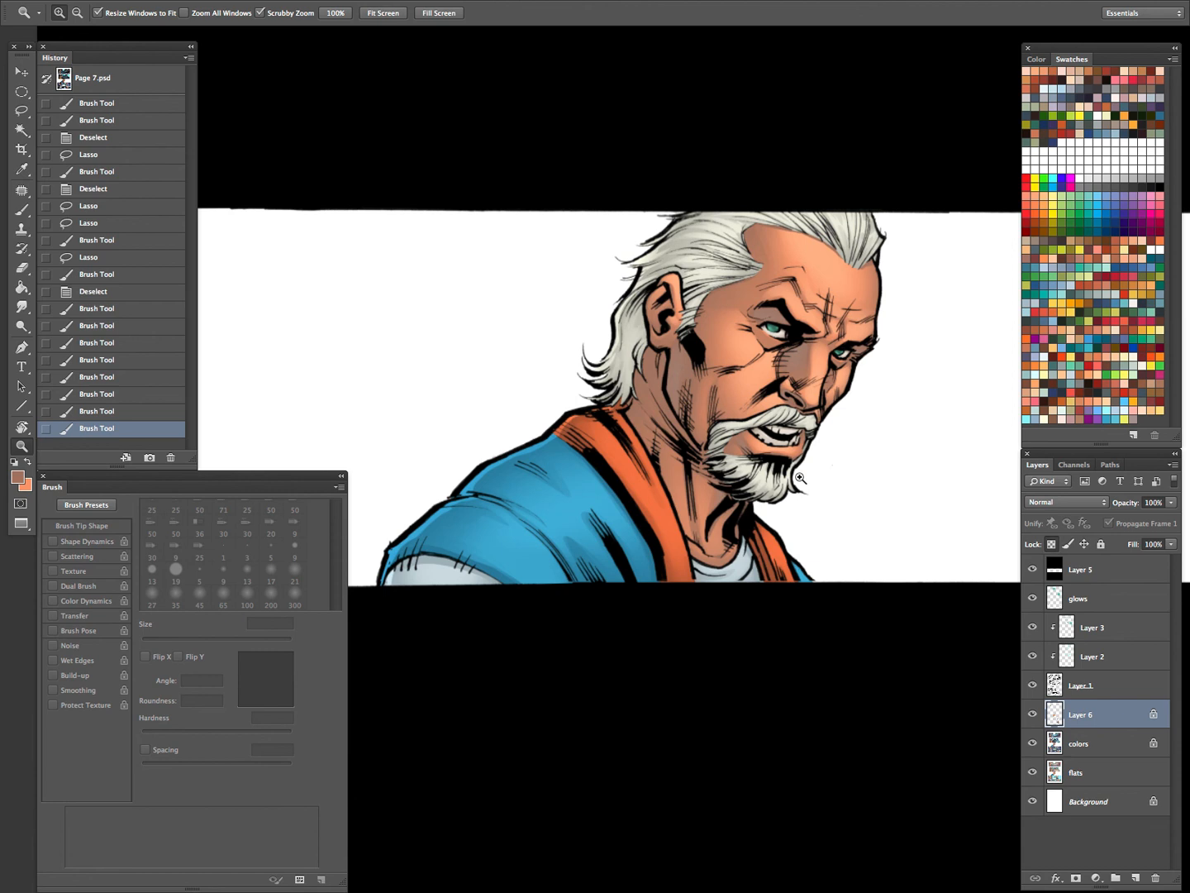
{"action": "left_click", "coordinate": [818, 435], "text": "alt"}
{"action": "left_click_drag", "start_coordinate": [800, 473], "coordinate": [750, 588]}
{"action": "left_click", "coordinate": [756, 551]}
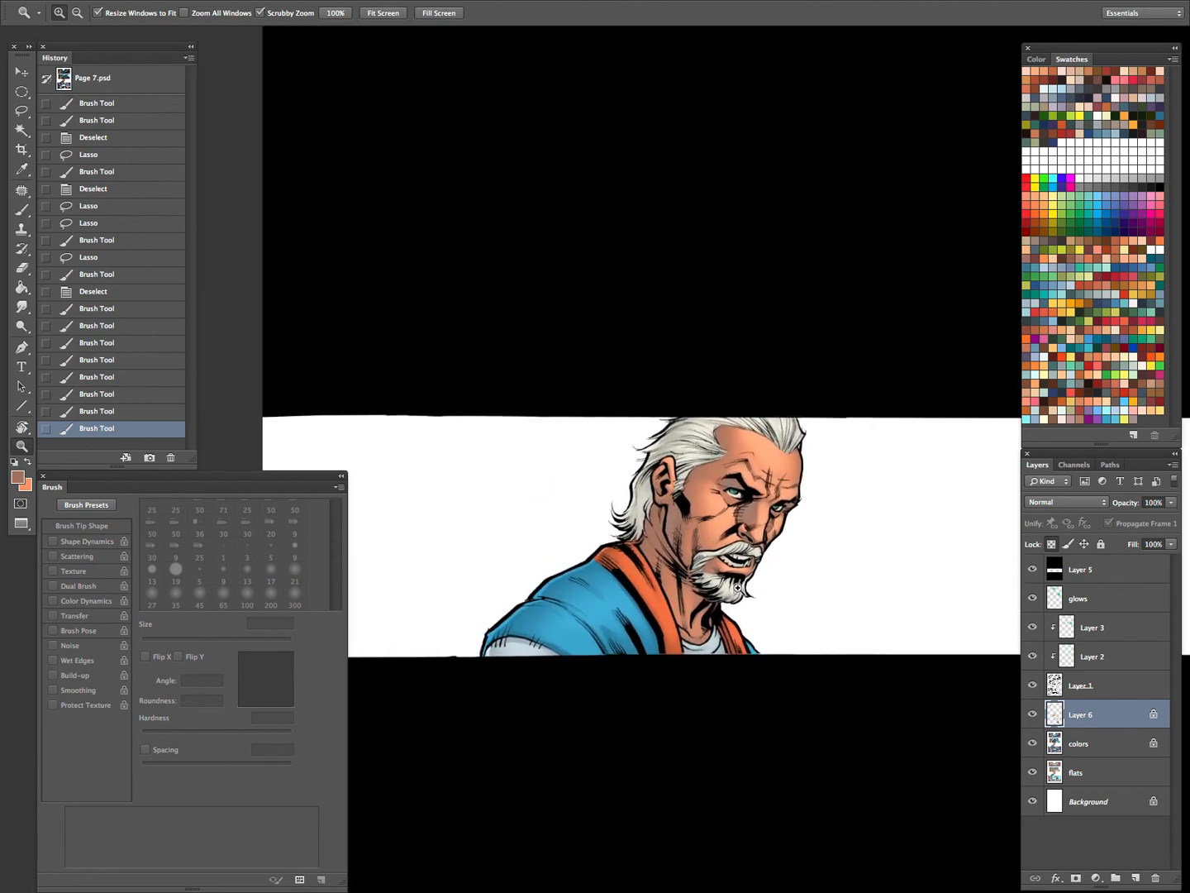
{"action": "left_click", "coordinate": [737, 587]}
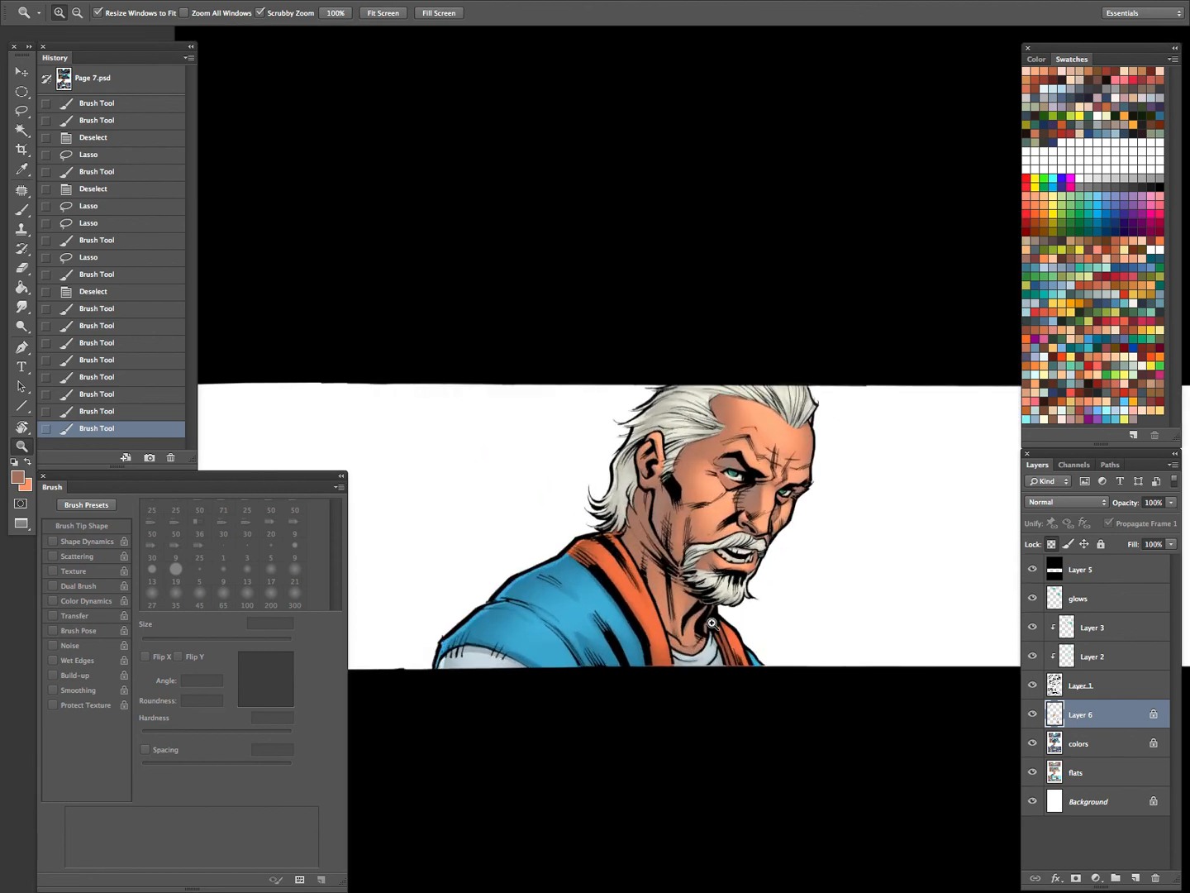
Merge Layer 6 down into the colors layer
{"action": "key", "text": "ctrl+e"}
Select the orange collar with the Magic Wand on the flats layer and switch back to the colors layer
{"action": "left_click", "coordinate": [1097, 747]}
{"action": "key", "text": "w"}
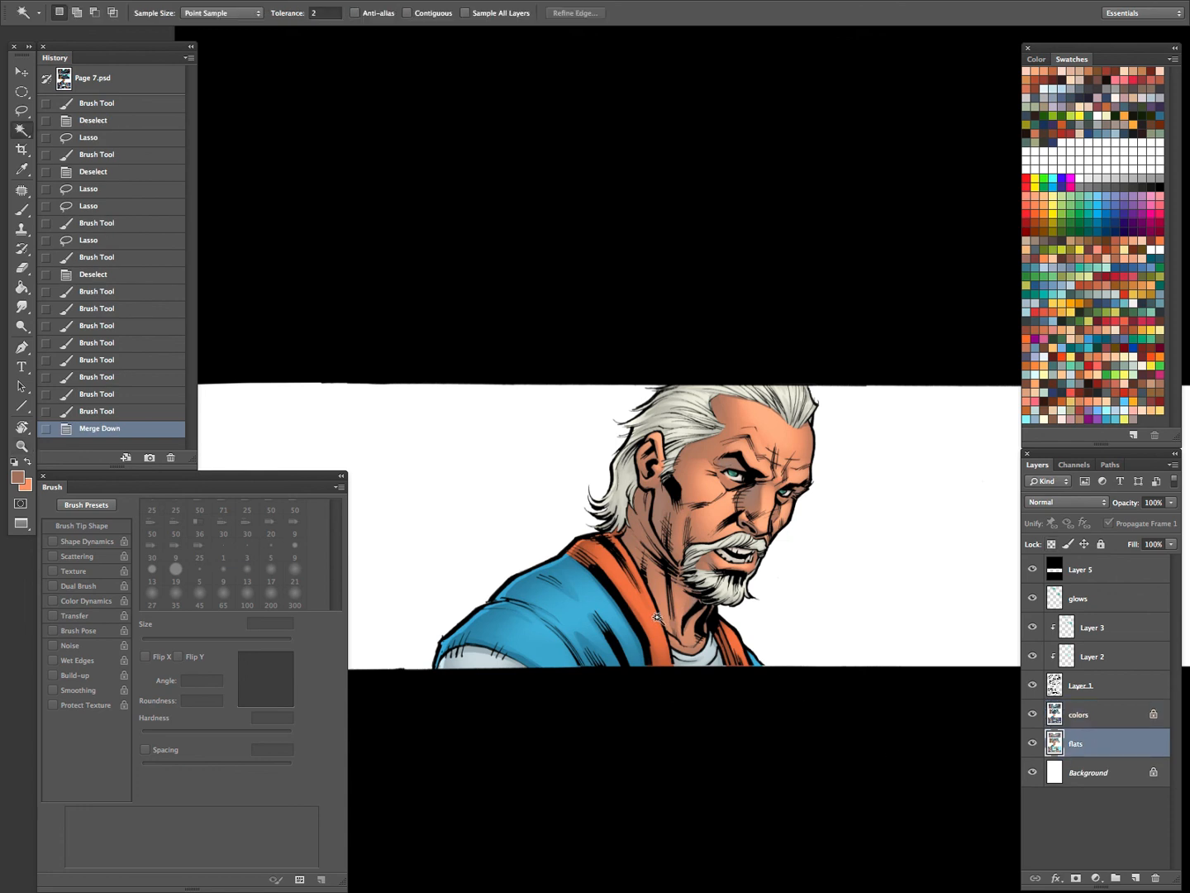
{"action": "left_click", "coordinate": [653, 616]}
{"action": "left_click", "coordinate": [1066, 719]}
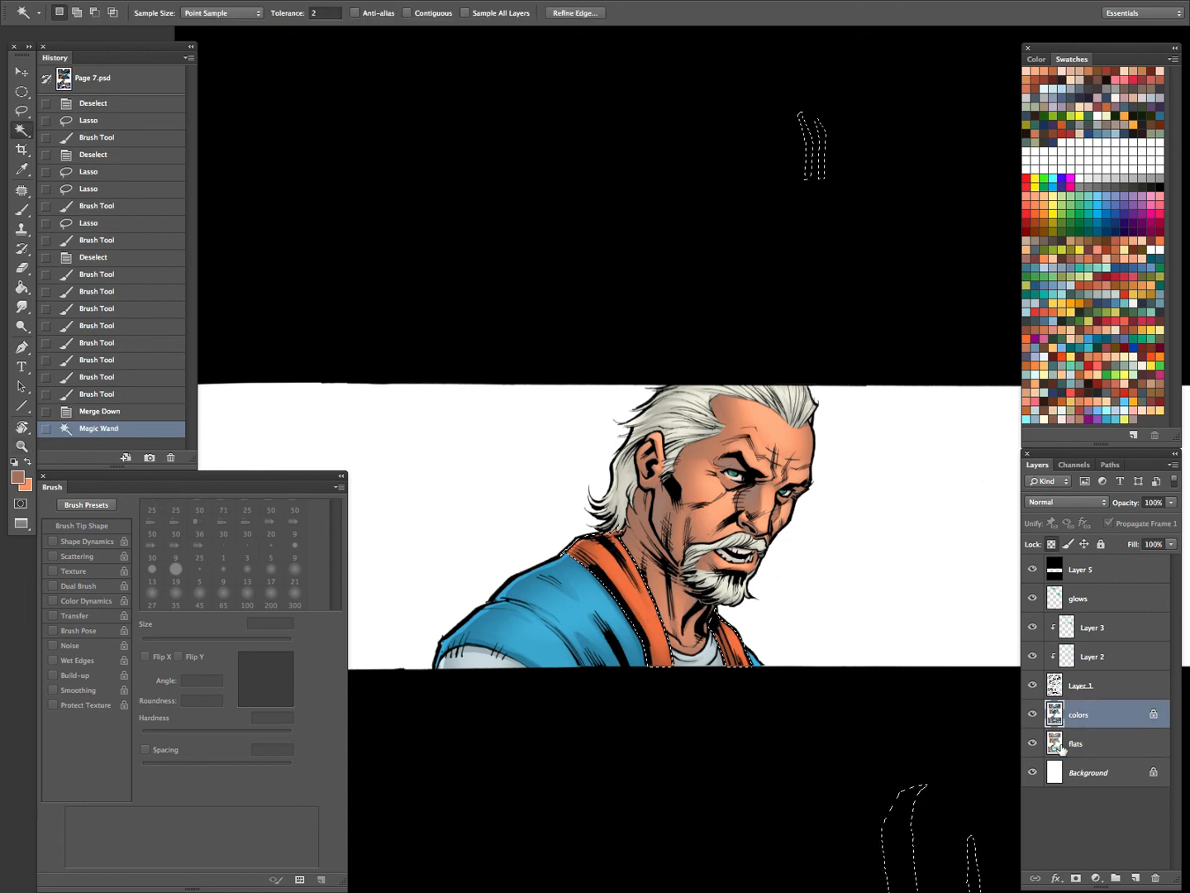
Try lightening the orange collar with a 700 px Dodge Tool set to Highlights, and undo the strokes and the collar selection
{"action": "key", "text": "o"}
{"action": "mouse_move", "coordinate": [665, 629]}
{"action": "left_mouse_down"}
{"action": "mouse_move", "coordinate": [641, 632]}
{"action": "mouse_move", "coordinate": [661, 587]}
{"action": "mouse_move", "coordinate": [706, 554]}
{"action": "mouse_move", "coordinate": [698, 472]}
{"action": "mouse_move", "coordinate": [637, 517]}
{"action": "left_mouse_up"}
{"action": "key", "text": "bracketright"}
{"action": "key", "text": "super+z"}
{"action": "key", "text": "z"}
{"action": "key", "text": "i"}
{"action": "key", "text": "o"}
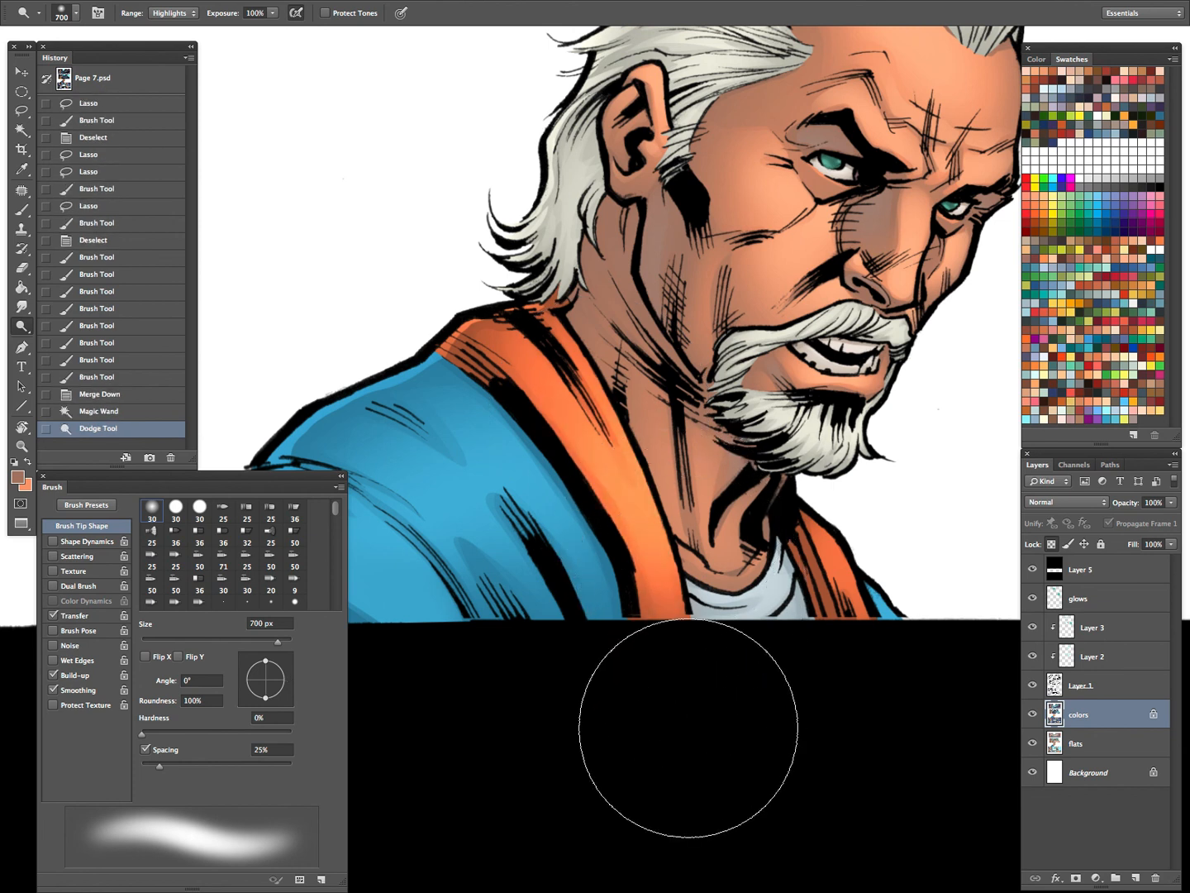
{"action": "key", "text": "super+z"}
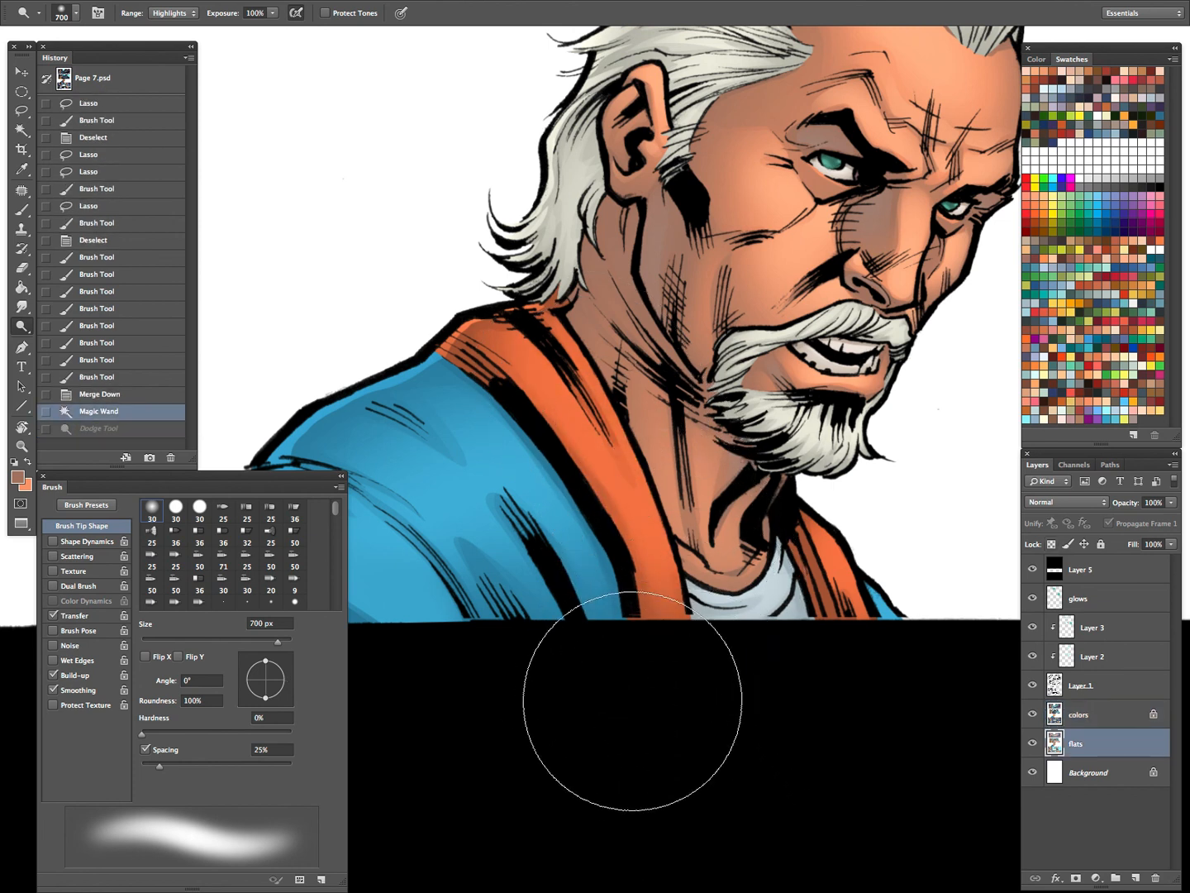
{"action": "key", "text": "alt+super+z"}
{"action": "mouse_move", "coordinate": [643, 723]}
{"action": "left_mouse_down"}
{"action": "mouse_move", "coordinate": [687, 579]}
{"action": "mouse_move", "coordinate": [703, 591]}
{"action": "left_mouse_up"}
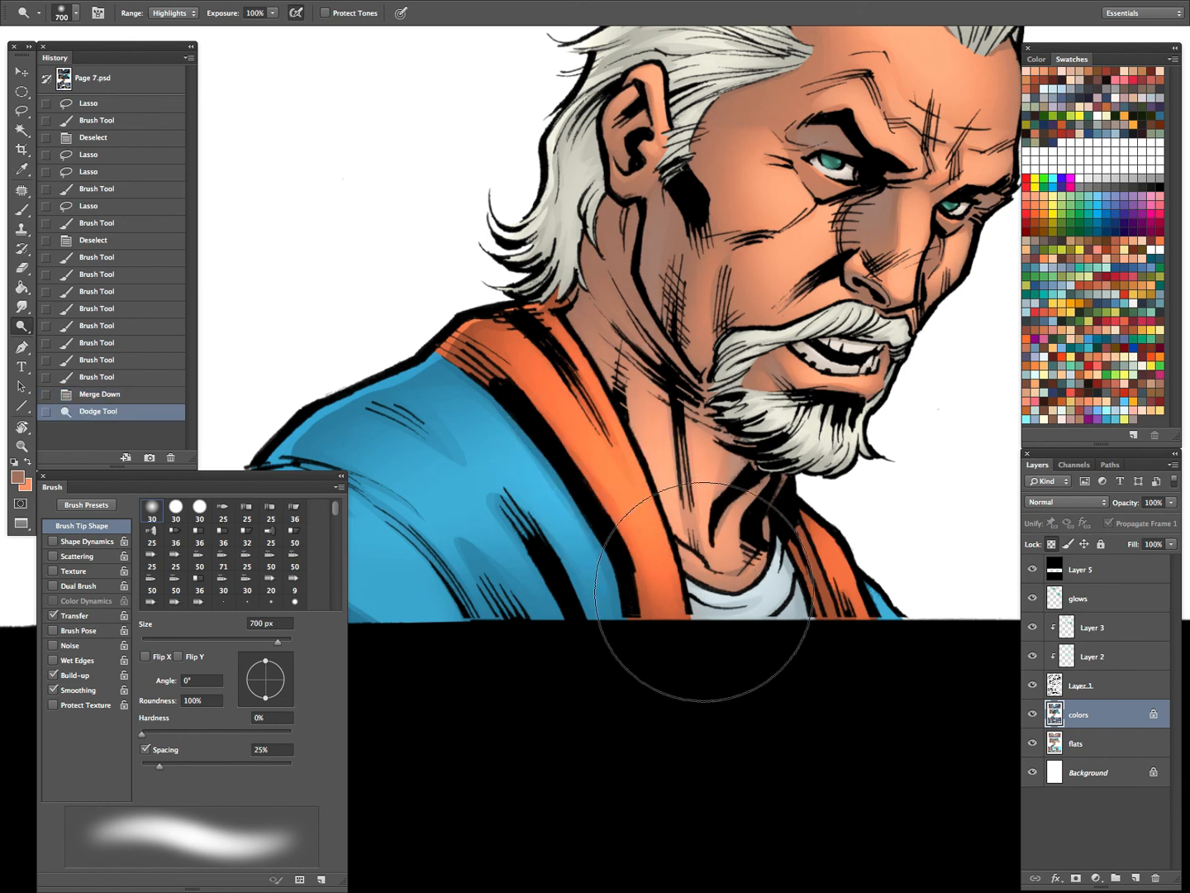
{"action": "key", "text": "super+z"}
Pick a light peach swatch as the foreground colour and frame the face
{"action": "key", "text": "z"}
{"action": "left_click_drag", "start_coordinate": [803, 552], "coordinate": [696, 694]}
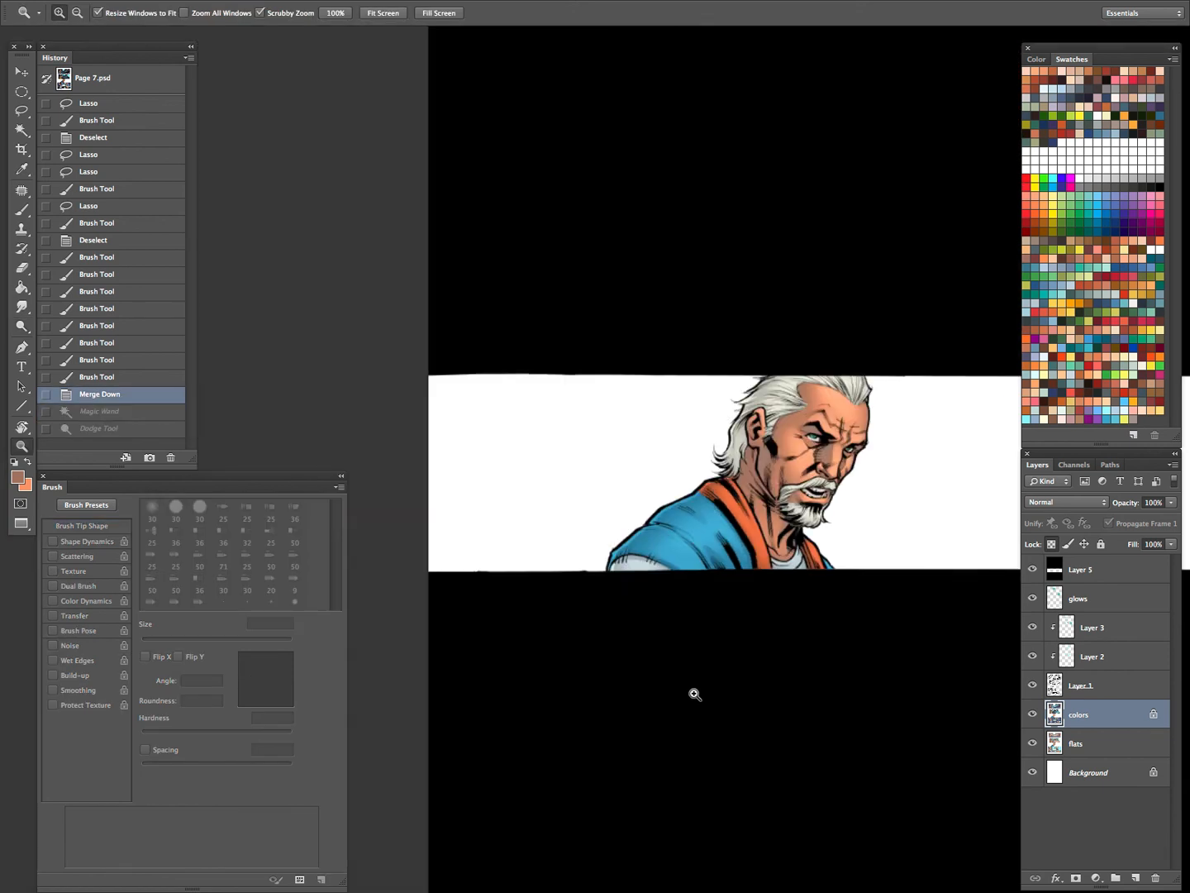
{"action": "left_click_drag", "start_coordinate": [844, 581], "coordinate": [714, 624]}
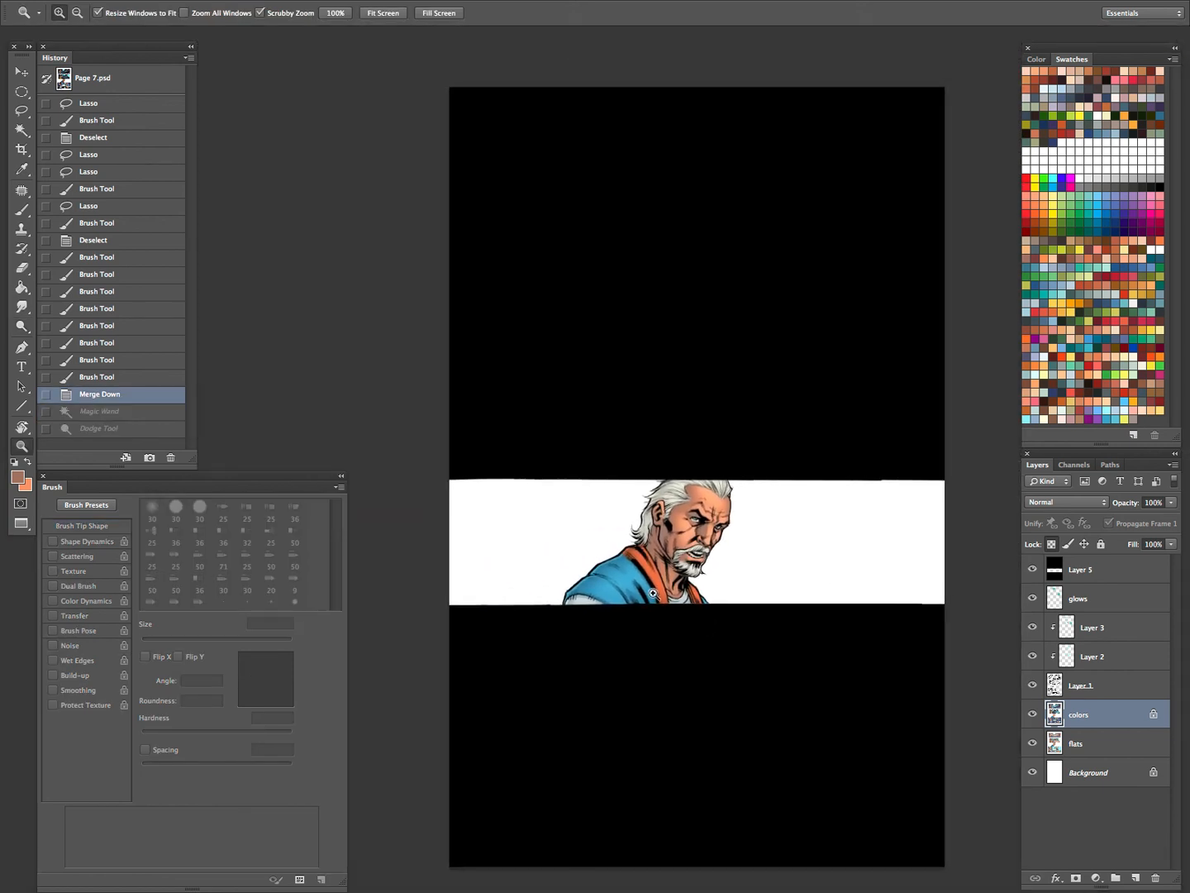
{"action": "left_click", "coordinate": [661, 569]}
{"action": "left_click", "coordinate": [612, 651], "text": "alt"}
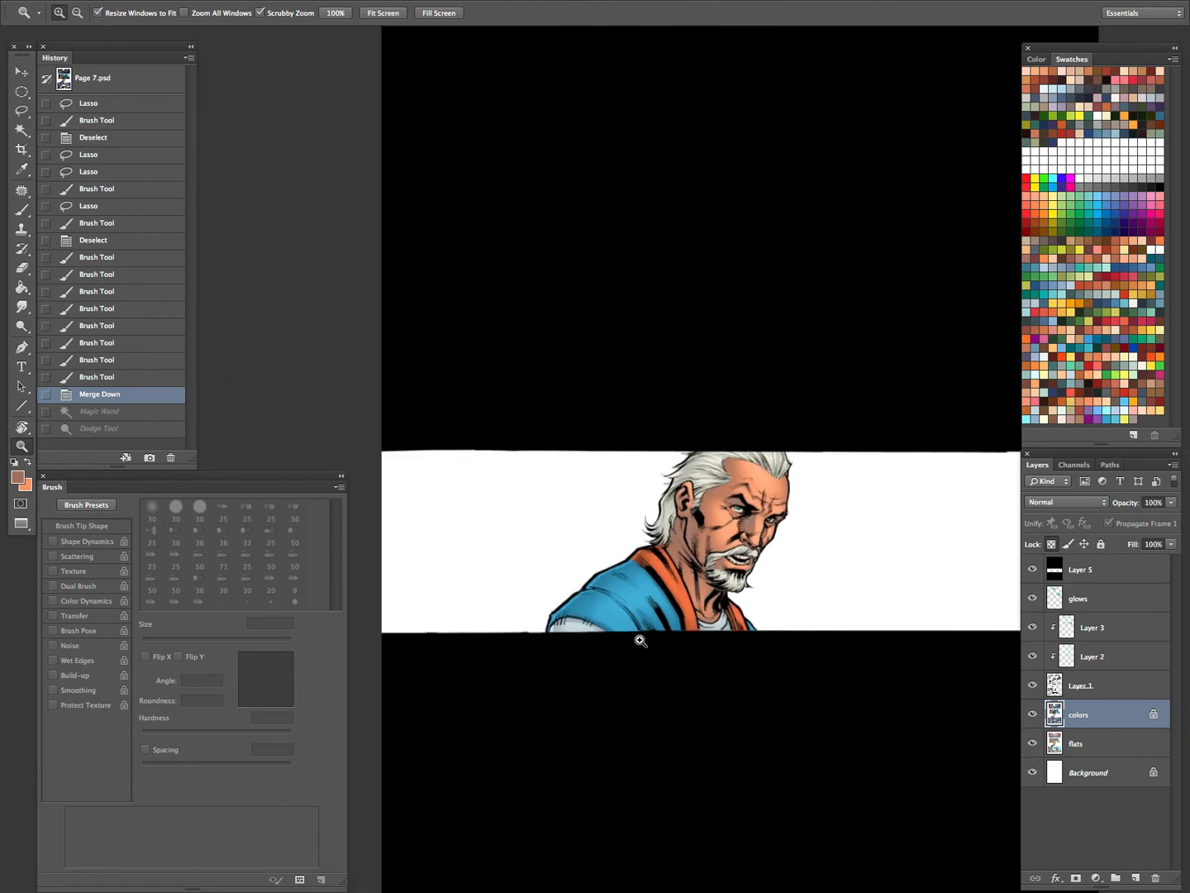
{"action": "left_click", "coordinate": [732, 567]}
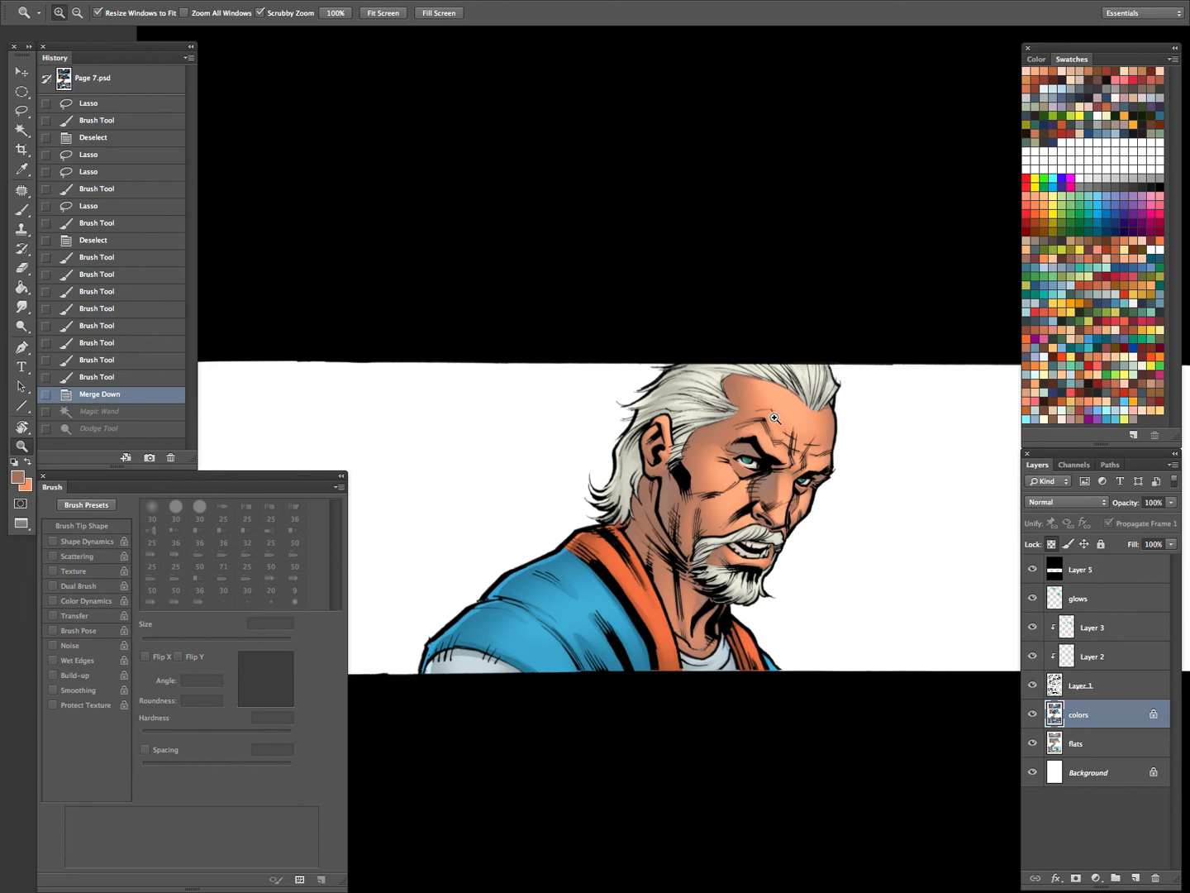
{"action": "left_click", "coordinate": [1108, 400]}
{"action": "left_click", "coordinate": [833, 502]}
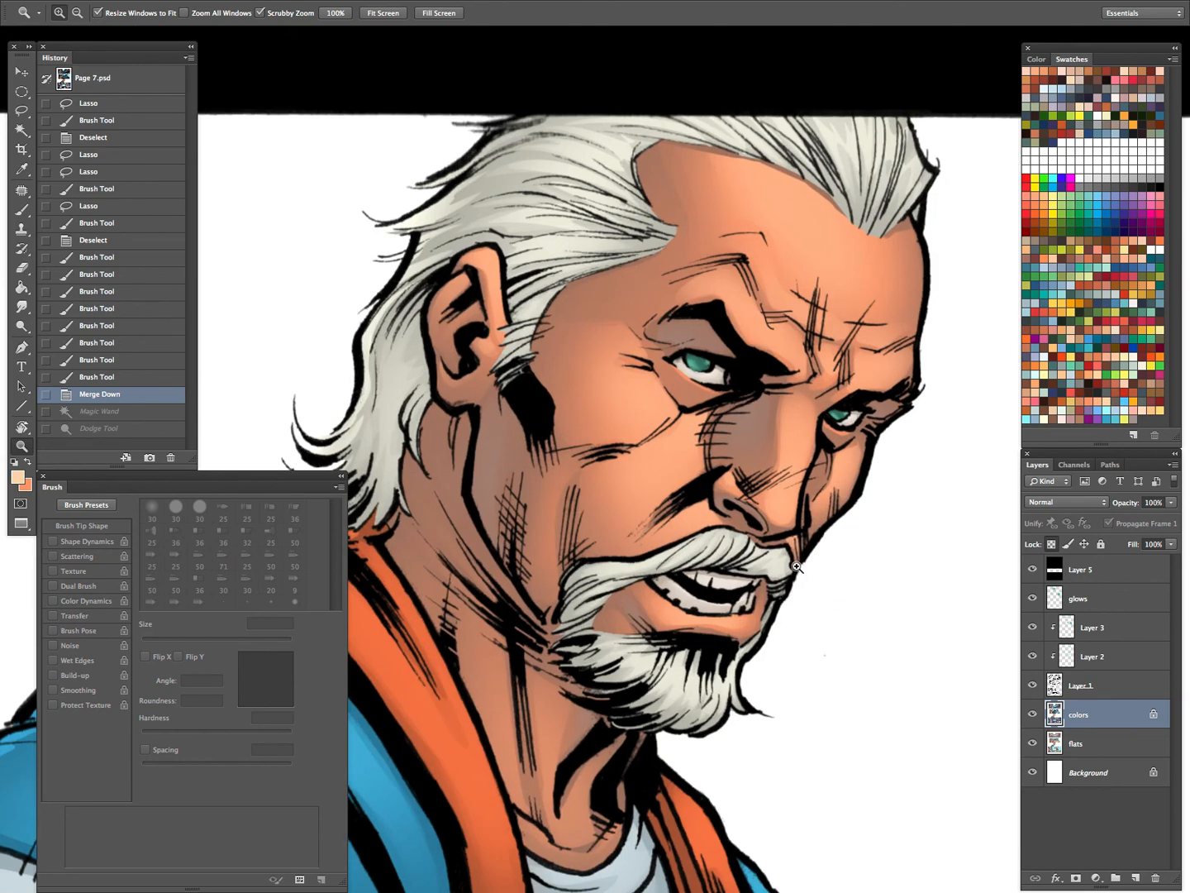
Lasso a highlight shape near the tip of the nose and brush the light peach into it
{"action": "key", "text": "l"}
{"action": "left_click_drag", "start_coordinate": [774, 496], "coordinate": [784, 503]}
{"action": "key", "text": "b"}
{"action": "key", "text": "ctrl+z"}
{"action": "key", "text": "z"}
{"action": "mouse_move", "coordinate": [871, 509]}
{"action": "left_mouse_down"}
{"action": "mouse_move", "coordinate": [852, 506]}
{"action": "mouse_move", "coordinate": [896, 525]}
{"action": "left_mouse_up"}
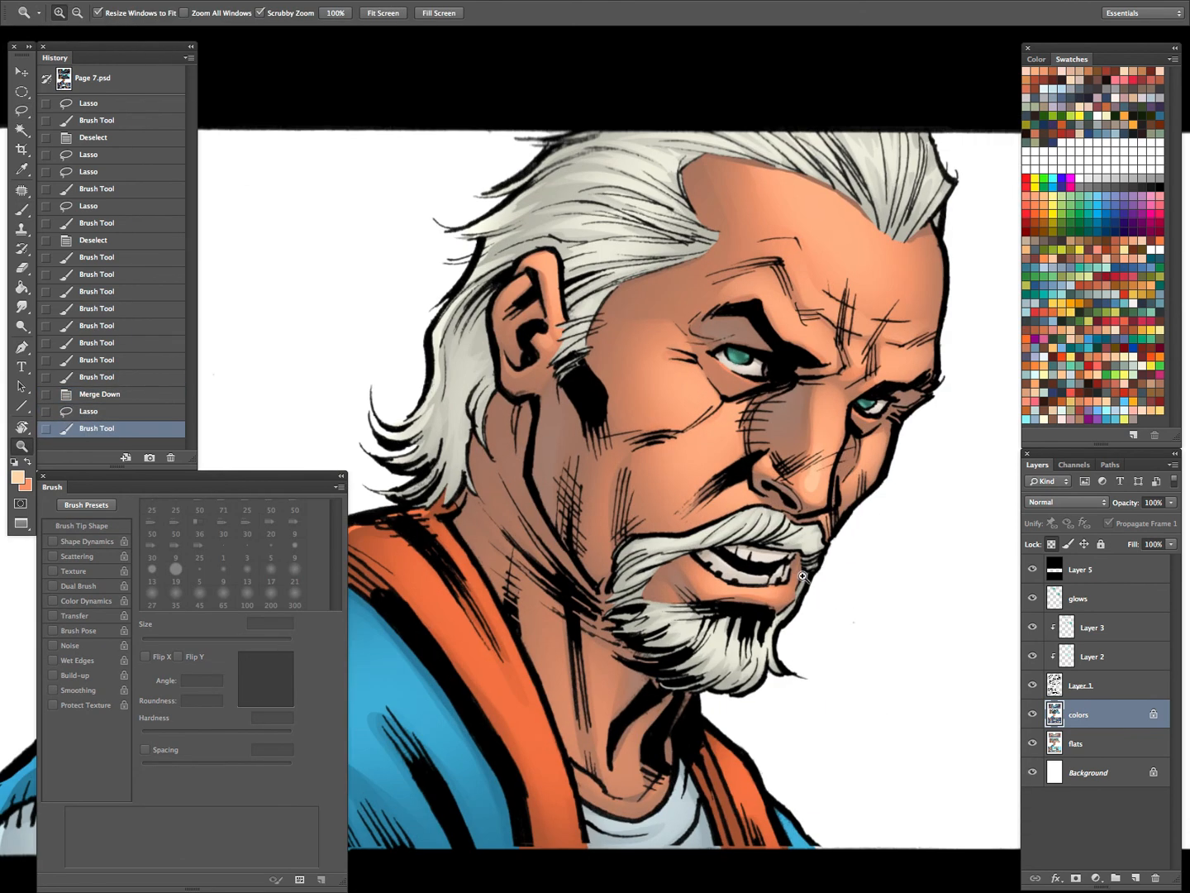
Lasso the lower lip area beneath the teeth, brush the light peach into it, and deselect
{"action": "key", "text": "l"}
{"action": "left_click_drag", "start_coordinate": [709, 580], "coordinate": [813, 589]}
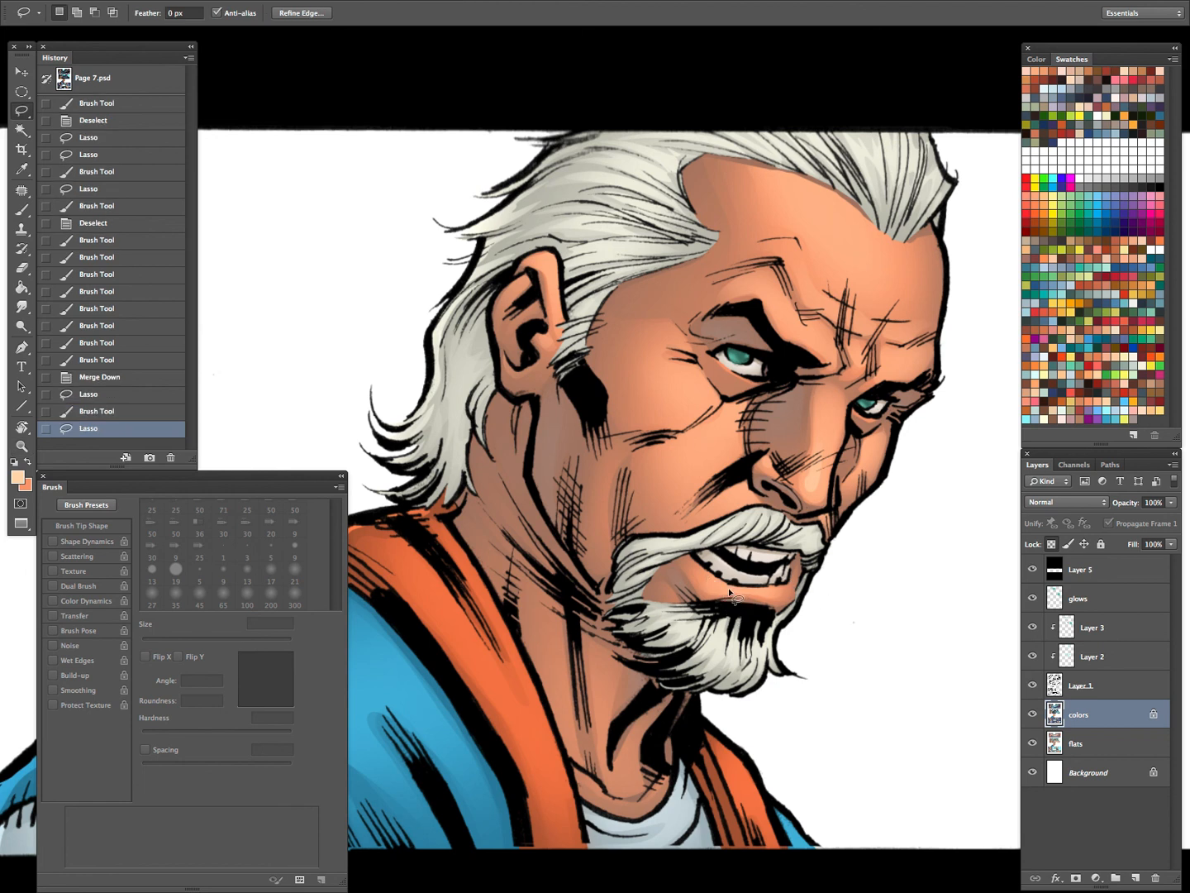
{"action": "key", "text": "b"}
{"action": "left_click_drag", "start_coordinate": [721, 584], "coordinate": [752, 591]}
{"action": "key", "text": "l"}
{"action": "key", "text": "ctrl+d"}
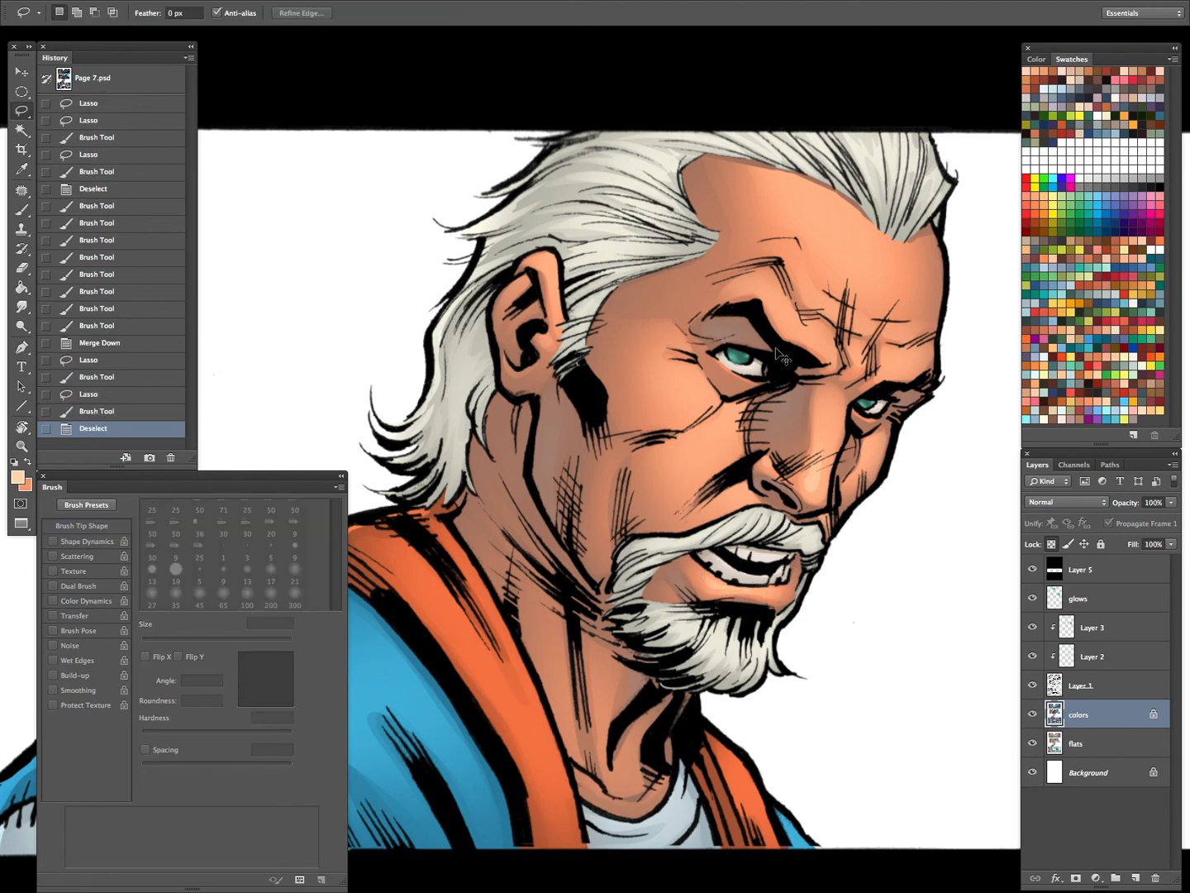
Lasso highlight shapes on the near cheek below the eye and on the far cheek, brush the light peach into each, and deselect
{"action": "mouse_move", "coordinate": [695, 367]}
{"action": "left_mouse_down"}
{"action": "mouse_move", "coordinate": [669, 346]}
{"action": "mouse_move", "coordinate": [735, 395]}
{"action": "mouse_move", "coordinate": [662, 440]}
{"action": "mouse_move", "coordinate": [741, 444]}
{"action": "mouse_move", "coordinate": [742, 407]}
{"action": "mouse_move", "coordinate": [720, 413]}
{"action": "mouse_move", "coordinate": [739, 446]}
{"action": "left_mouse_up"}
{"action": "key", "text": "ctrl+h"}
{"action": "key", "text": "b"}
{"action": "key", "text": "ctrl+z"}
{"action": "key", "text": "l"}
{"action": "mouse_move", "coordinate": [881, 442]}
{"action": "left_mouse_down"}
{"action": "mouse_move", "coordinate": [847, 500]}
{"action": "mouse_move", "coordinate": [884, 435]}
{"action": "mouse_move", "coordinate": [857, 400]}
{"action": "left_mouse_up"}
{"action": "key", "text": "ctrl+h"}
{"action": "key", "text": "b"}
{"action": "key", "text": "l"}
{"action": "key", "text": "ctrl+d"}
Lasso the skin above the near eyebrow and between the brows, brush the light peach in with the 200 px soft brush, and deselect
{"action": "left_click_drag", "start_coordinate": [896, 482], "coordinate": [849, 580]}
{"action": "left_click_drag", "start_coordinate": [701, 384], "coordinate": [695, 379]}
{"action": "mouse_move", "coordinate": [806, 442]}
{"action": "left_mouse_down"}
{"action": "mouse_move", "coordinate": [845, 459]}
{"action": "mouse_move", "coordinate": [840, 446]}
{"action": "mouse_move", "coordinate": [849, 476]}
{"action": "mouse_move", "coordinate": [872, 451]}
{"action": "mouse_move", "coordinate": [778, 429]}
{"action": "left_mouse_up"}
{"action": "key", "text": "ctrl+h"}
{"action": "key", "text": "b"}
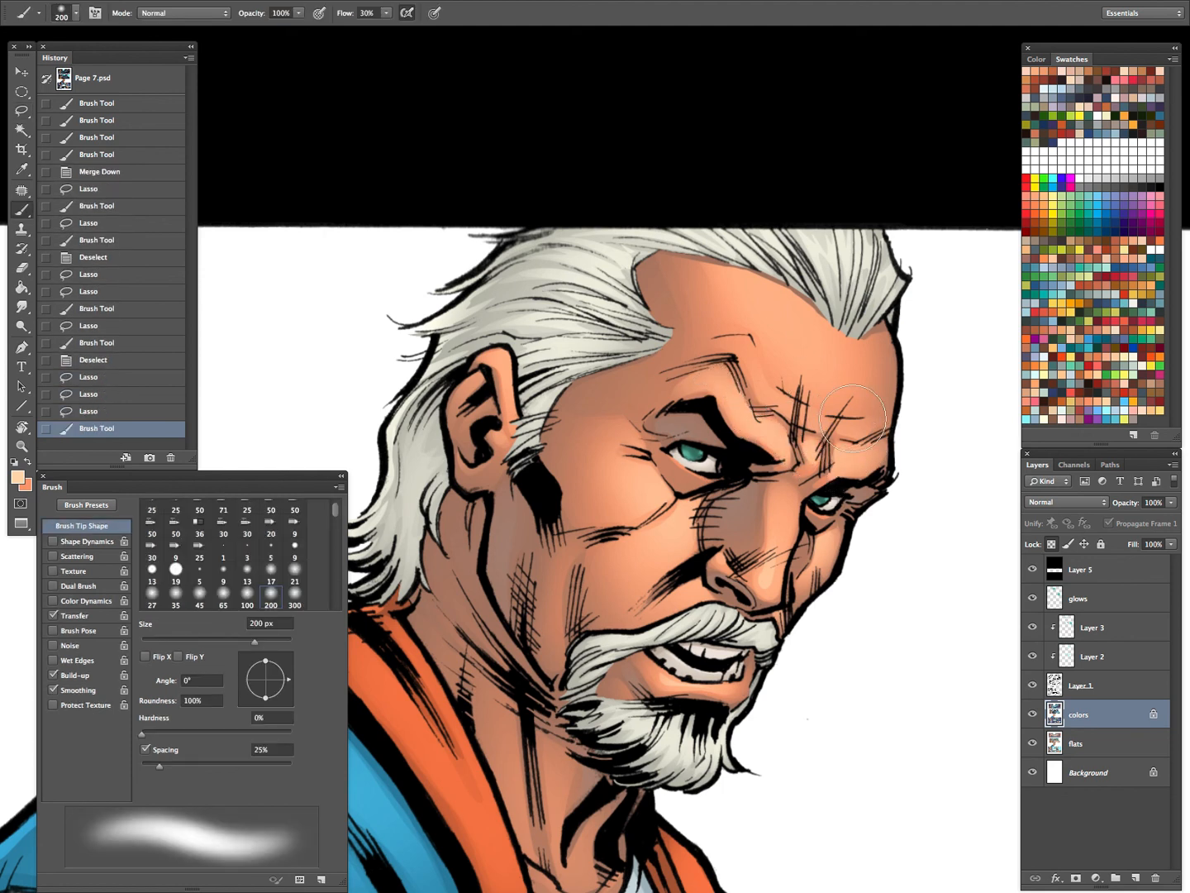
{"action": "key", "text": "l"}
{"action": "key", "text": "ctrl+d"}
Lasso the lower forehead around the frown lines, brush the light peach into it, and deselect
{"action": "mouse_move", "coordinate": [760, 376]}
{"action": "left_mouse_down"}
{"action": "mouse_move", "coordinate": [785, 417]}
{"action": "mouse_move", "coordinate": [876, 428]}
{"action": "mouse_move", "coordinate": [847, 422]}
{"action": "mouse_move", "coordinate": [859, 407]}
{"action": "left_mouse_up"}
{"action": "key", "text": "b"}
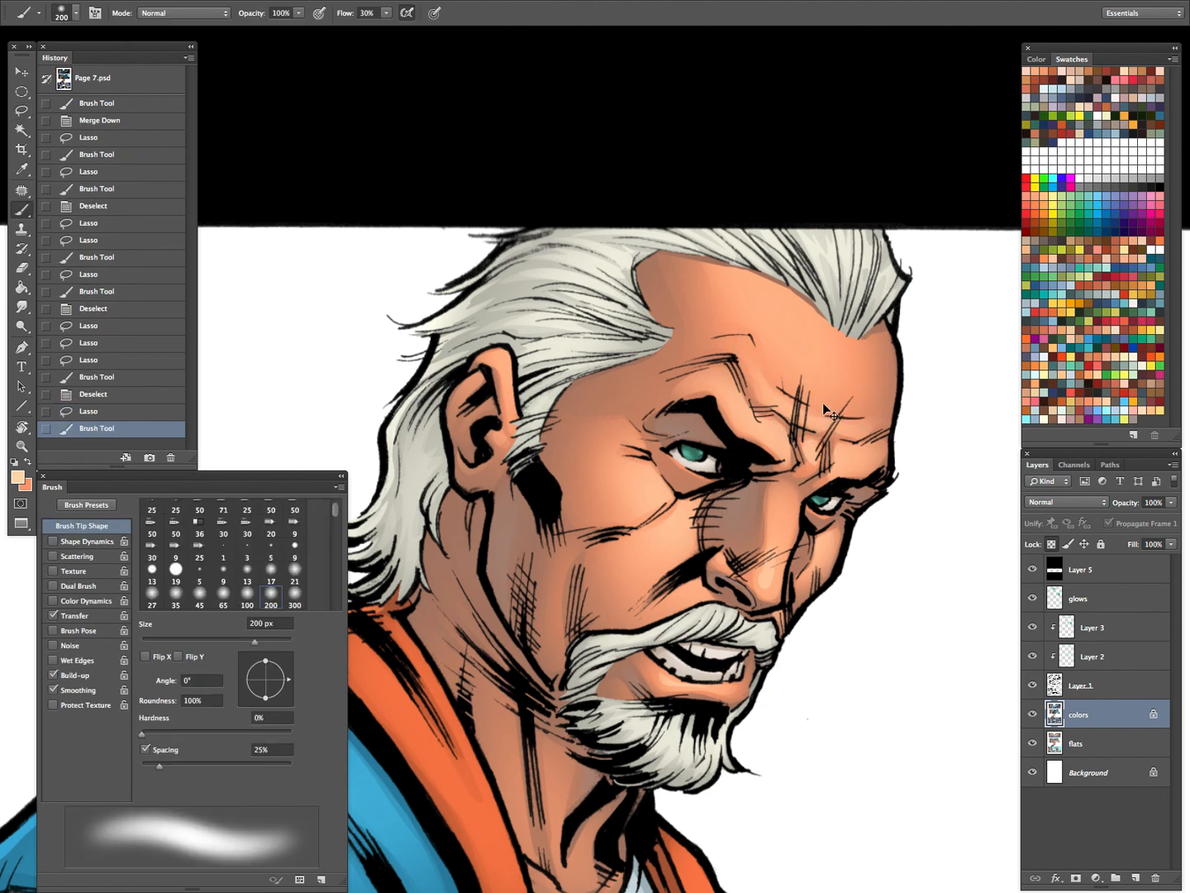
{"action": "key", "text": "l"}
{"action": "key", "text": "ctrl+d"}
Lasso the upper forehead below the hairline plus an added area, brush the light peach across it, redoing the first stroke, and deselect
{"action": "mouse_move", "coordinate": [718, 270]}
{"action": "left_mouse_down"}
{"action": "mouse_move", "coordinate": [733, 316]}
{"action": "mouse_move", "coordinate": [787, 390]}
{"action": "mouse_move", "coordinate": [848, 418]}
{"action": "mouse_move", "coordinate": [893, 409]}
{"action": "mouse_move", "coordinate": [888, 340]}
{"action": "mouse_move", "coordinate": [852, 338]}
{"action": "mouse_move", "coordinate": [878, 338]}
{"action": "left_mouse_up"}
{"action": "key", "text": "shift"}
{"action": "mouse_move", "coordinate": [816, 409]}
{"action": "left_mouse_down"}
{"action": "mouse_move", "coordinate": [793, 308]}
{"action": "mouse_move", "coordinate": [801, 324]}
{"action": "left_mouse_up"}
{"action": "key", "text": "ctrl+h"}
{"action": "key", "text": "b"}
{"action": "key", "text": "ctrl+z"}
{"action": "left_click_drag", "start_coordinate": [768, 249], "coordinate": [847, 393]}
{"action": "key", "text": "l"}
{"action": "key", "text": "ctrl+d"}
Lasso a smaller patch in the middle of the forehead, brush the light peach into it, and deselect
{"action": "left_click_drag", "start_coordinate": [776, 293], "coordinate": [814, 324]}
{"action": "mouse_move", "coordinate": [793, 312]}
{"action": "left_mouse_down"}
{"action": "mouse_move", "coordinate": [799, 337]}
{"action": "mouse_move", "coordinate": [811, 257]}
{"action": "left_mouse_up"}
{"action": "key", "text": "ctrl+h"}
{"action": "key", "text": "b"}
{"action": "key", "text": "z"}
{"action": "left_click_drag", "start_coordinate": [884, 453], "coordinate": [768, 728]}
{"action": "left_click_drag", "start_coordinate": [872, 522], "coordinate": [940, 529]}
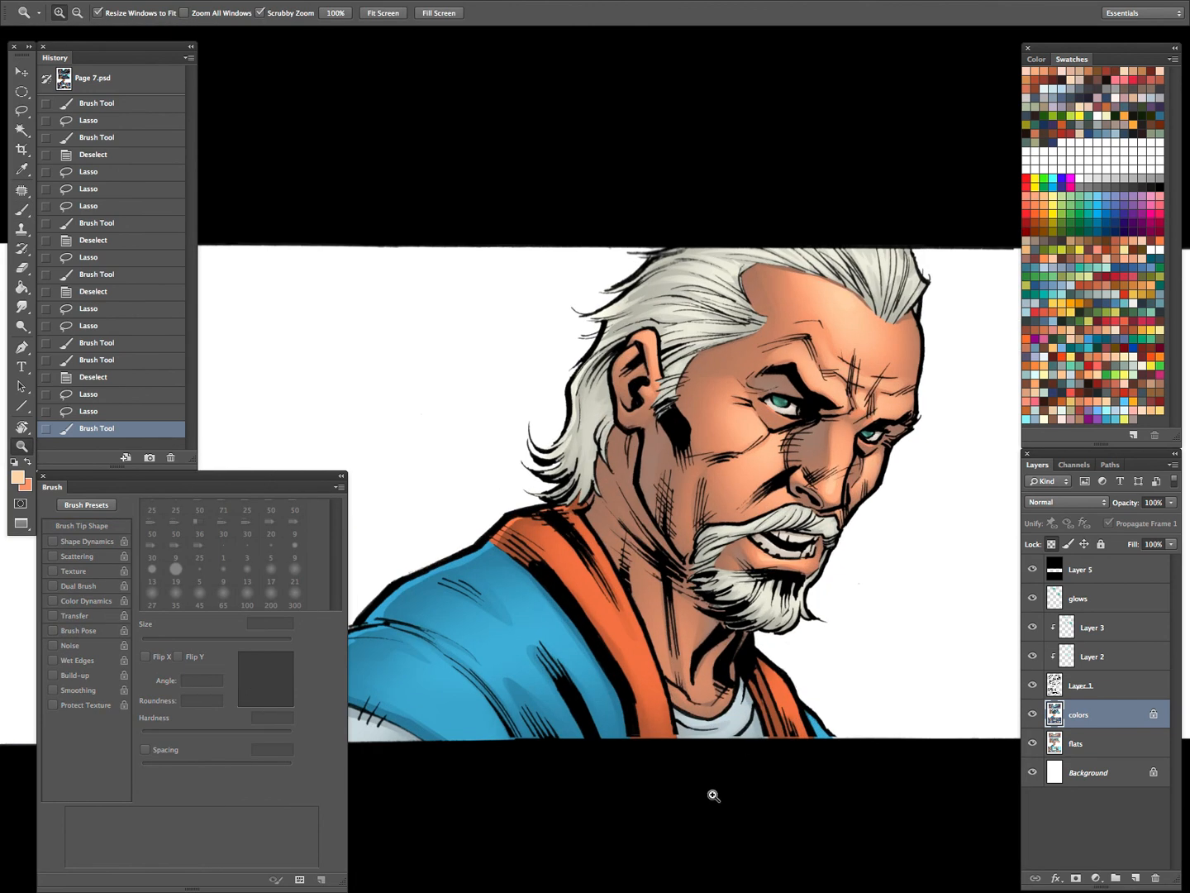
{"action": "key", "text": "l"}
{"action": "key", "text": "ctrl+d"}
{"action": "mouse_move", "coordinate": [643, 330]}
{"action": "left_mouse_down"}
{"action": "mouse_move", "coordinate": [657, 376]}
{"action": "mouse_move", "coordinate": [659, 332]}
{"action": "left_mouse_up"}
{"action": "key", "text": "ctrl+d"}
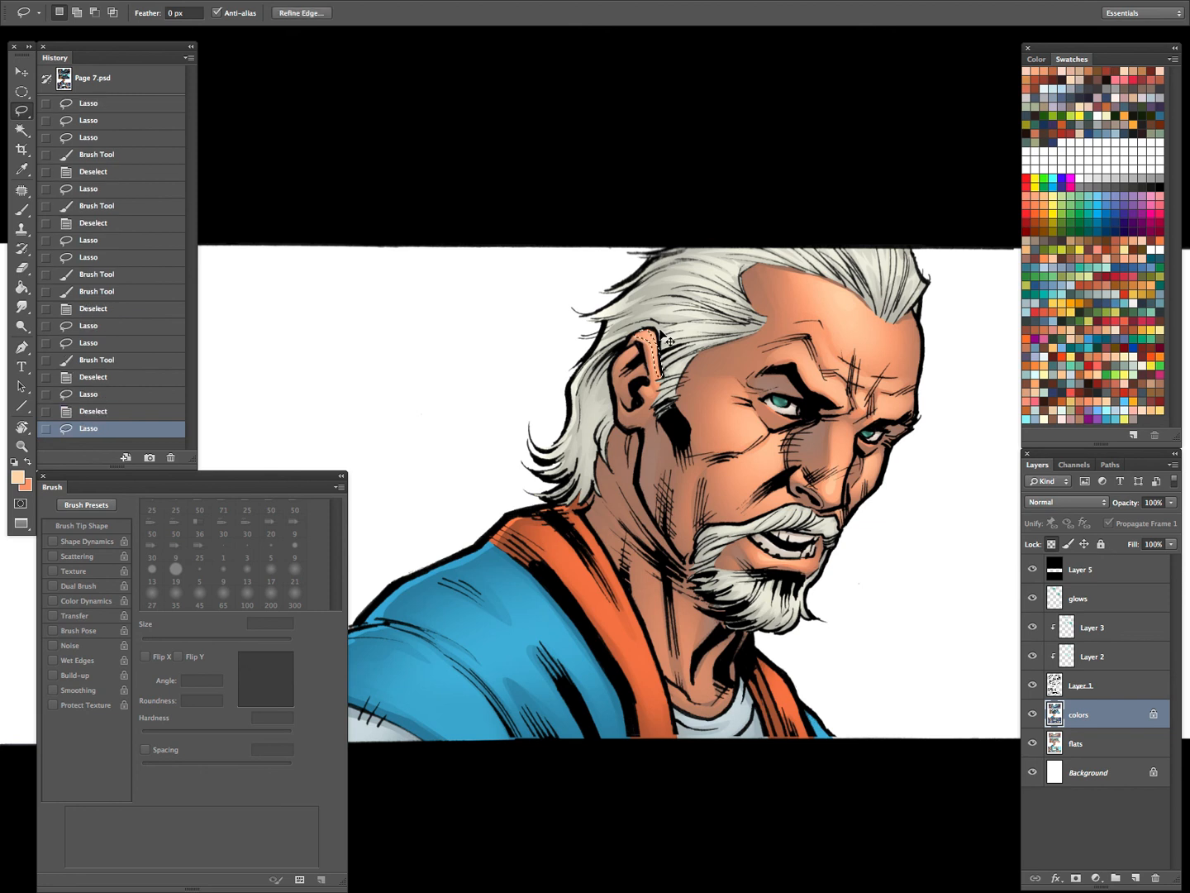
{"action": "key", "text": "ctrl+b"}
{"action": "left_click", "coordinate": [1140, 298]}
Lasso the outer upper rim of the ear and brush the light peach along it with two soft strokes
{"action": "key", "text": "z"}
{"action": "left_click", "coordinate": [730, 354]}
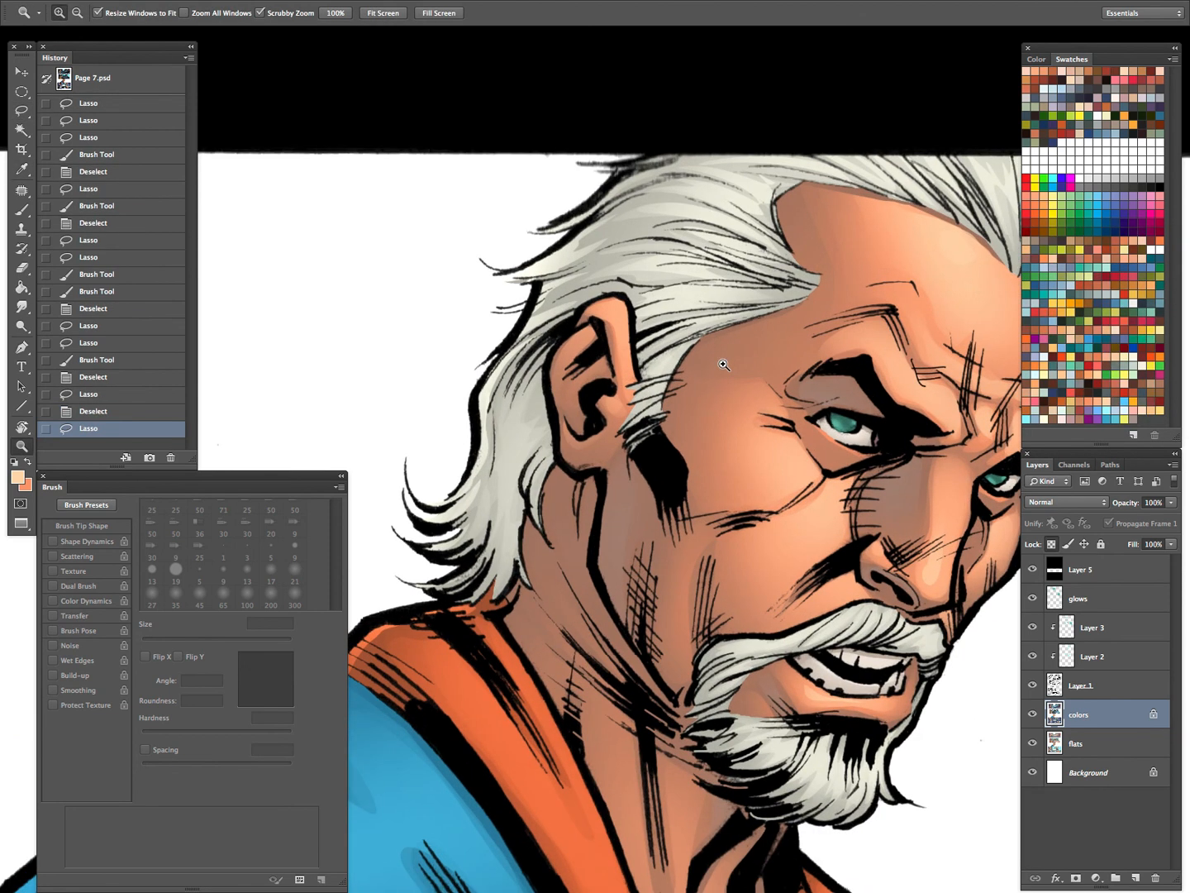
{"action": "key", "text": "l"}
{"action": "key", "text": "ctrl+d"}
{"action": "left_click_drag", "start_coordinate": [617, 325], "coordinate": [597, 311]}
{"action": "key", "text": "ctrl+g"}
{"action": "key", "text": "b"}
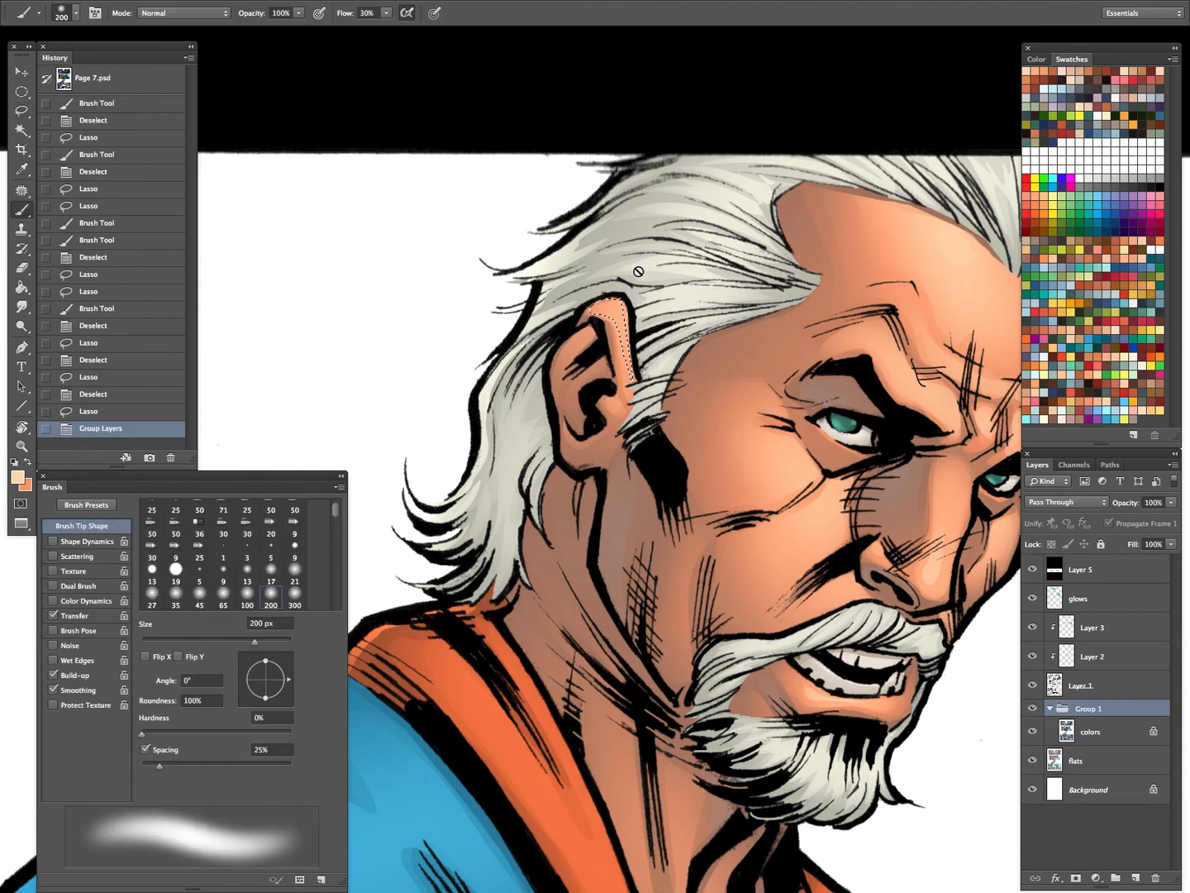
{"action": "key", "text": "ctrl+z"}
{"action": "left_click_drag", "start_coordinate": [625, 320], "coordinate": [644, 224]}
{"action": "left_click_drag", "start_coordinate": [625, 287], "coordinate": [662, 198]}
Clear the ear selection, lasso the ridge of the nose, brush the light peach into it, and deselect
{"action": "key", "text": "z"}
{"action": "left_click_drag", "start_coordinate": [795, 613], "coordinate": [740, 645]}
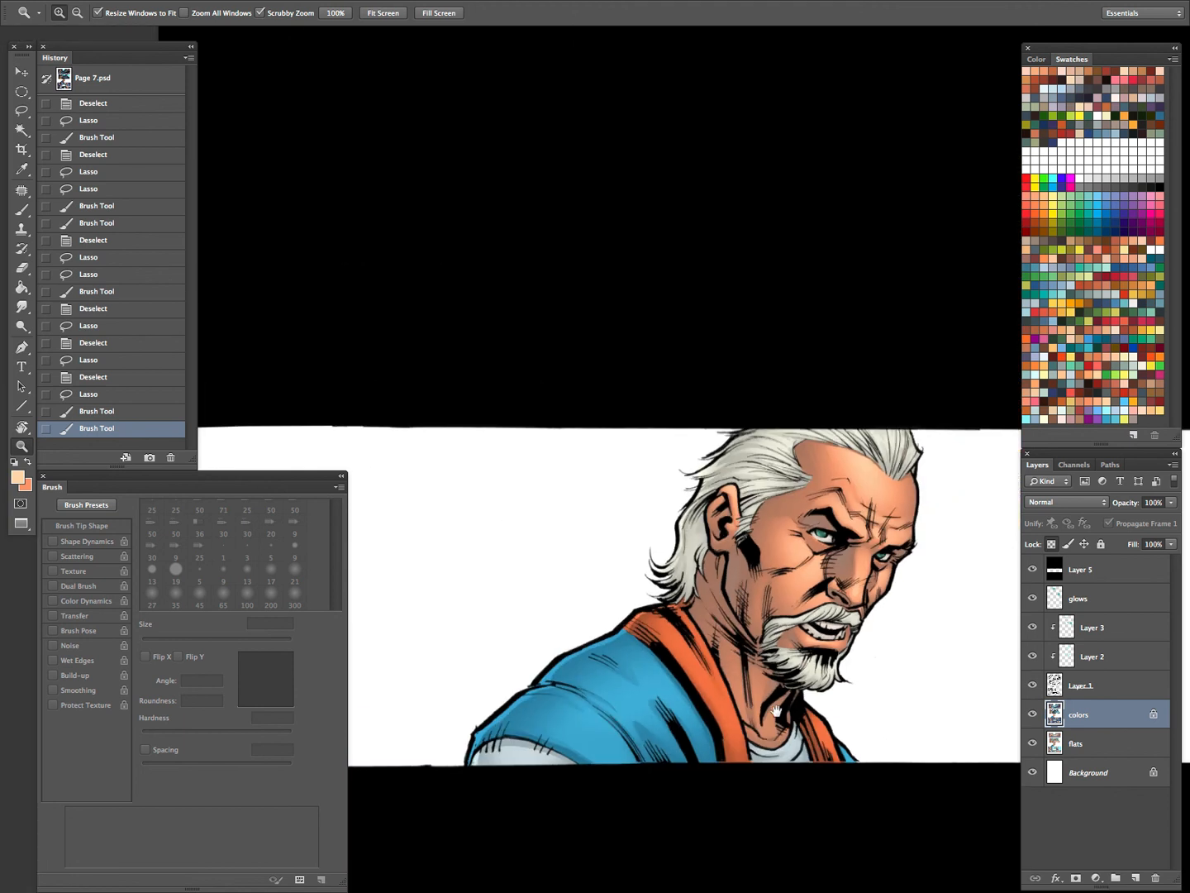
{"action": "left_click_drag", "start_coordinate": [777, 711], "coordinate": [784, 629]}
{"action": "left_click", "coordinate": [767, 587]}
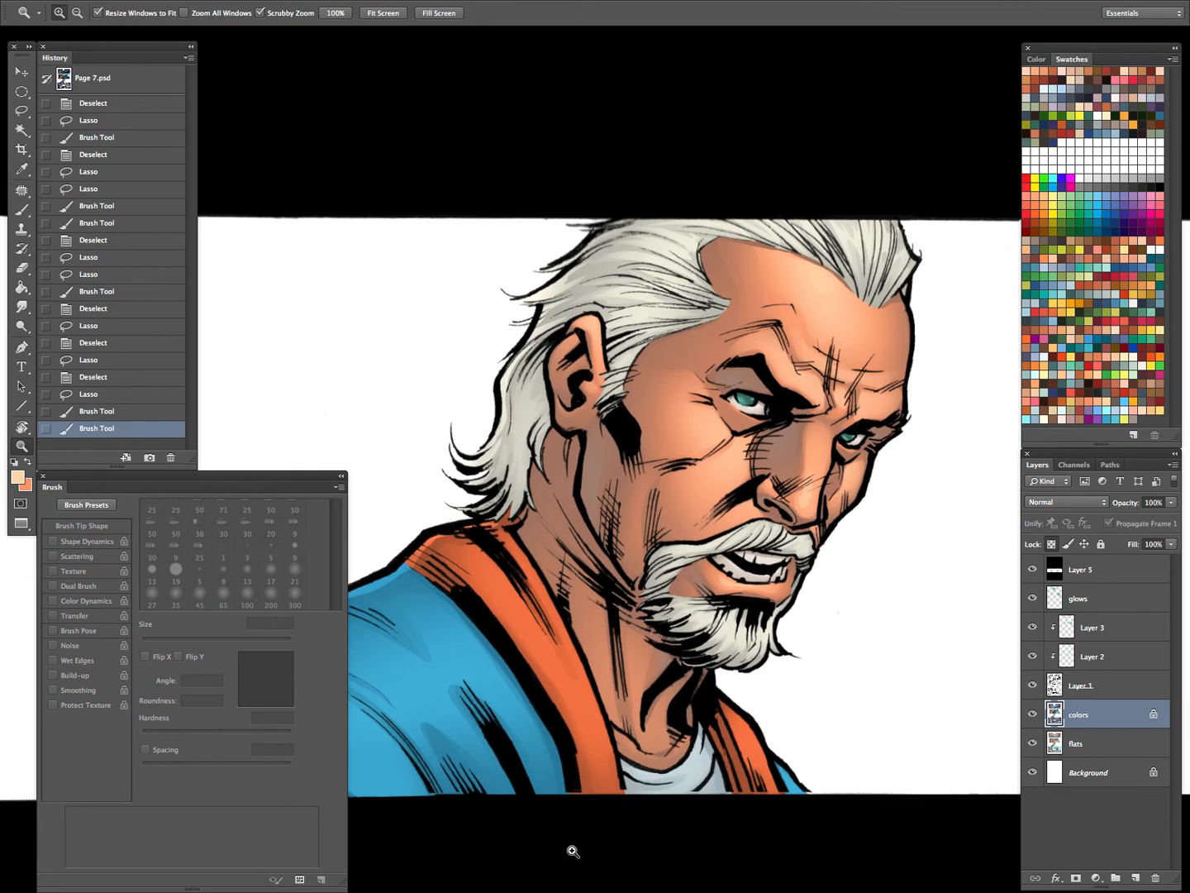
{"action": "key", "text": "l"}
{"action": "key", "text": "ctrl+d"}
{"action": "mouse_move", "coordinate": [815, 426]}
{"action": "left_mouse_down"}
{"action": "mouse_move", "coordinate": [799, 500]}
{"action": "mouse_move", "coordinate": [810, 513]}
{"action": "mouse_move", "coordinate": [827, 402]}
{"action": "left_mouse_up"}
{"action": "key", "text": "b"}
{"action": "left_click_drag", "start_coordinate": [813, 488], "coordinate": [805, 509]}
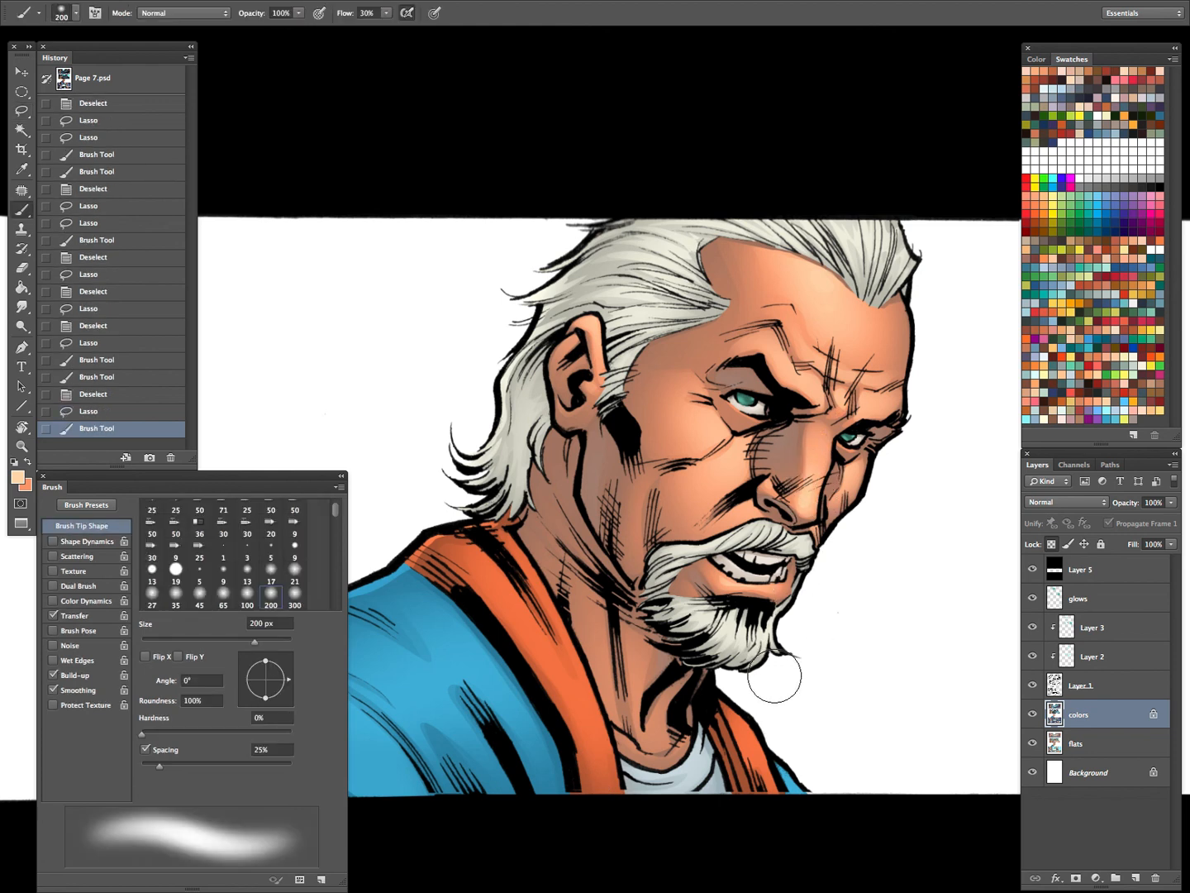
{"action": "key", "text": "l"}
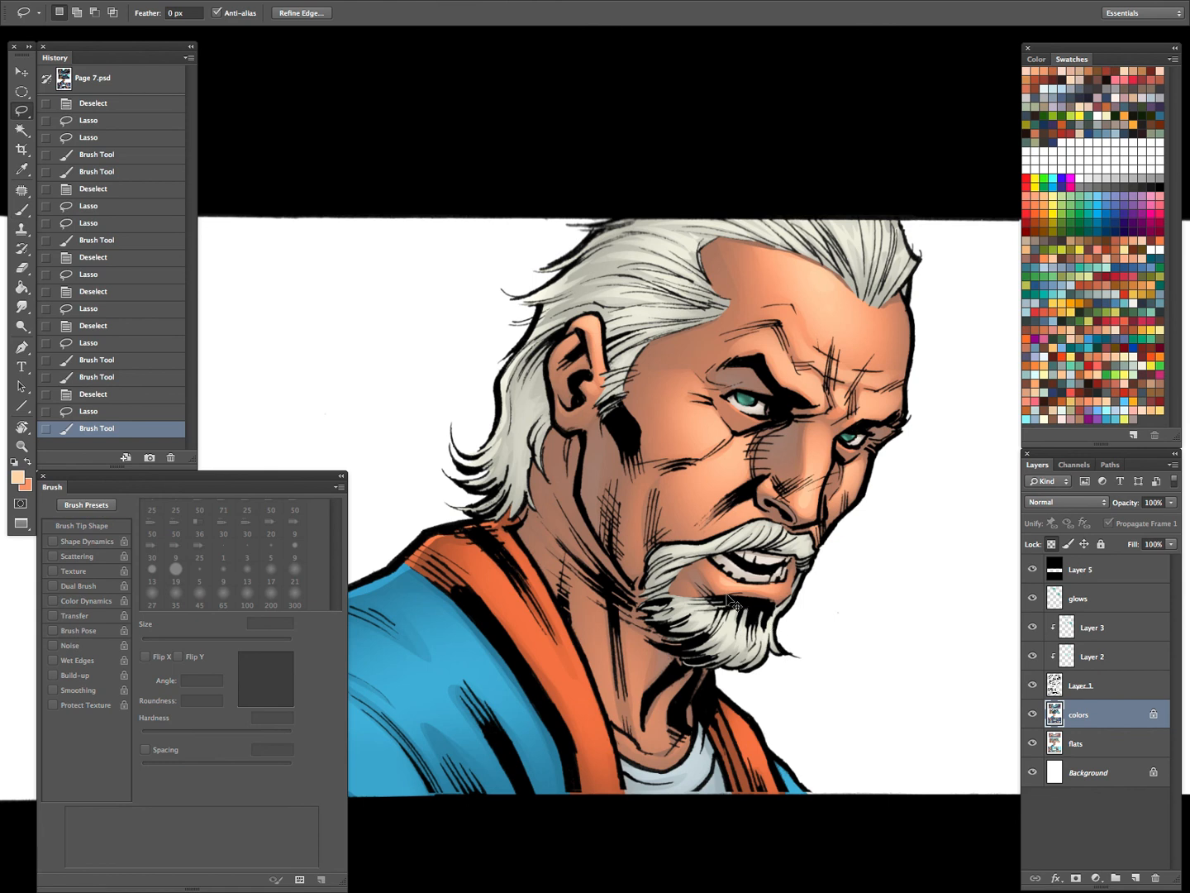
{"action": "key", "text": "ctrl+d"}
Lasso the area below the mouth and brush the light peach into it
{"action": "mouse_move", "coordinate": [731, 583]}
{"action": "left_mouse_down"}
{"action": "mouse_move", "coordinate": [717, 576]}
{"action": "mouse_move", "coordinate": [770, 589]}
{"action": "mouse_move", "coordinate": [705, 704]}
{"action": "left_mouse_up"}
{"action": "key", "text": "b"}
{"action": "key", "text": "z"}
{"action": "left_click_drag", "start_coordinate": [843, 615], "coordinate": [815, 609]}
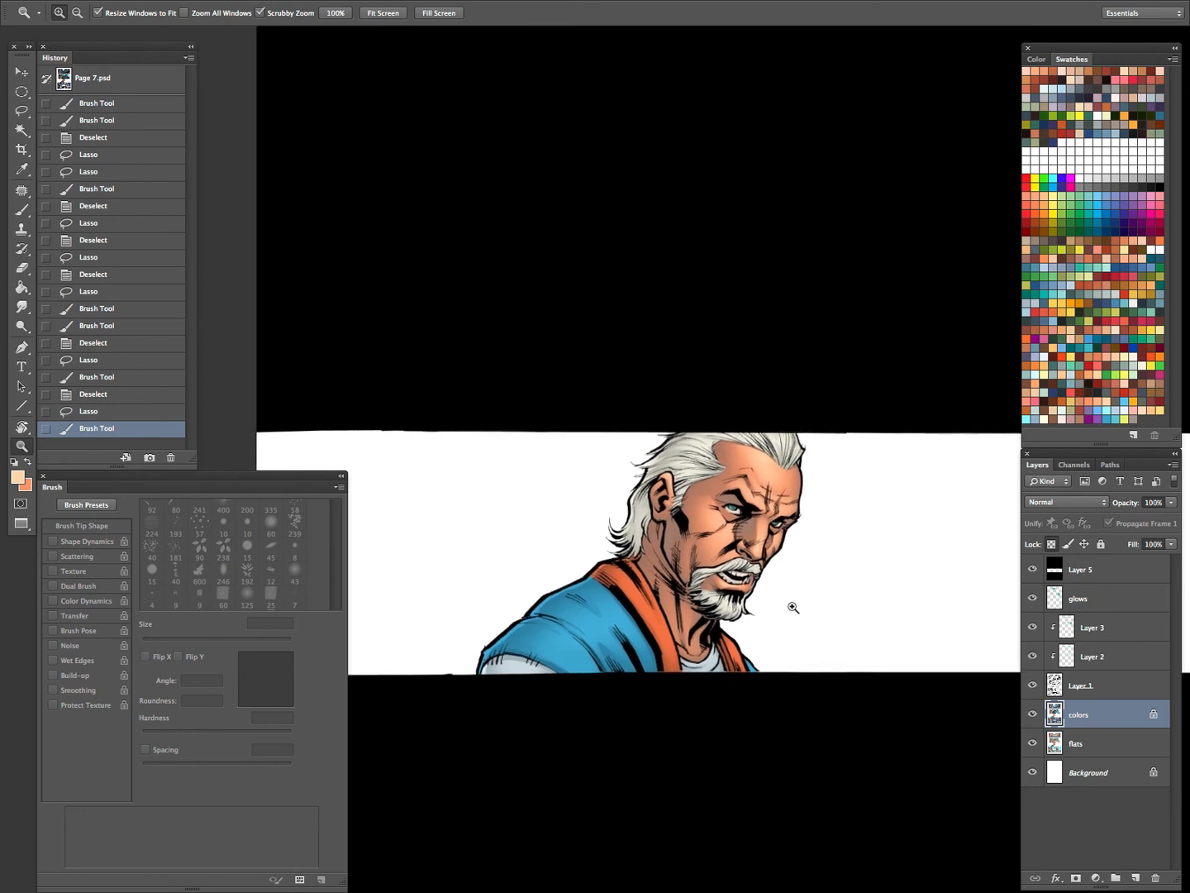